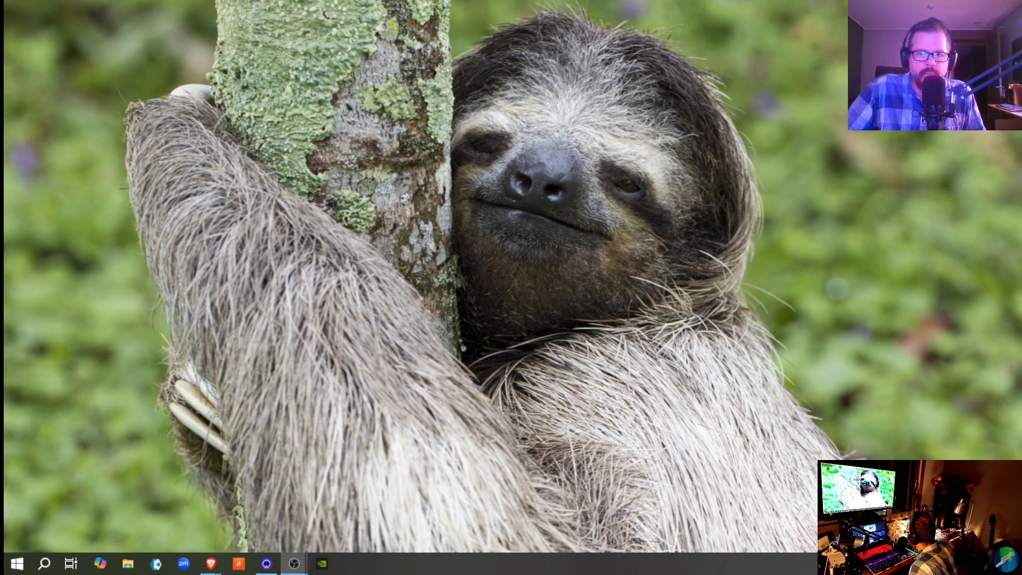
Step: Switch to the Brave browser, search the web for "download cakewalk" in a new tab, and open BandLab's Cakewalk installer section
key(alt+Tab)
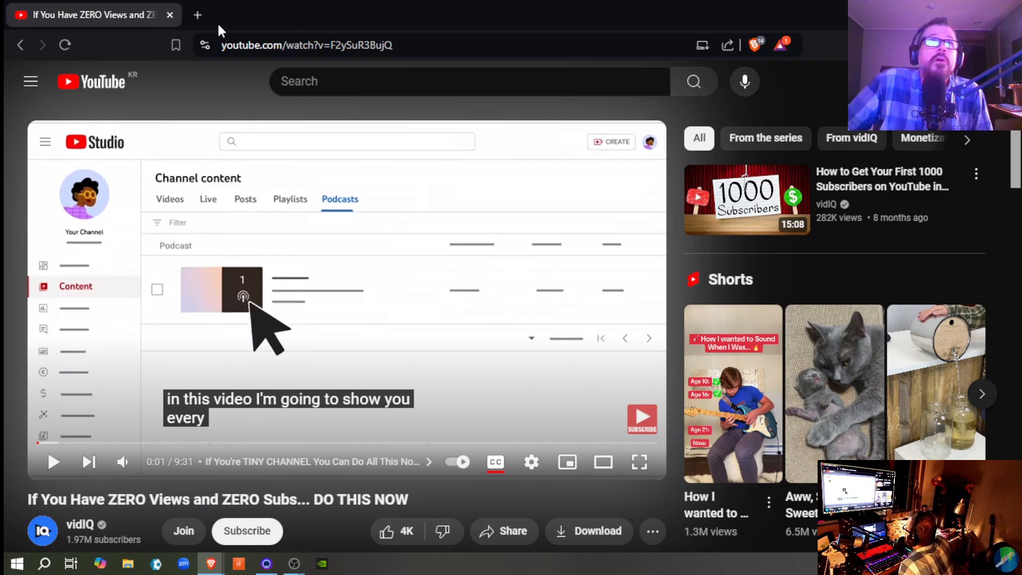
click(198, 15)
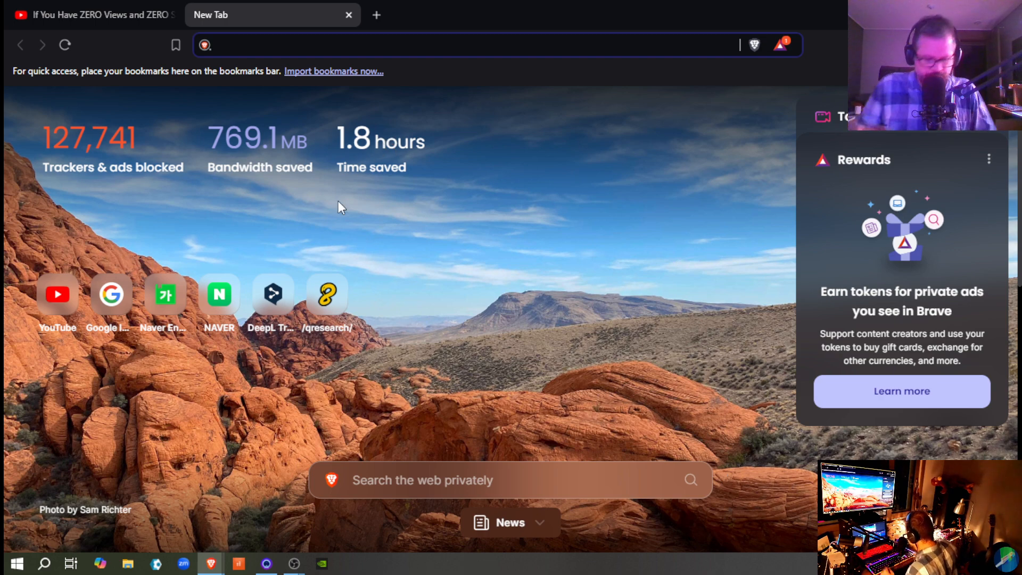
text(down)
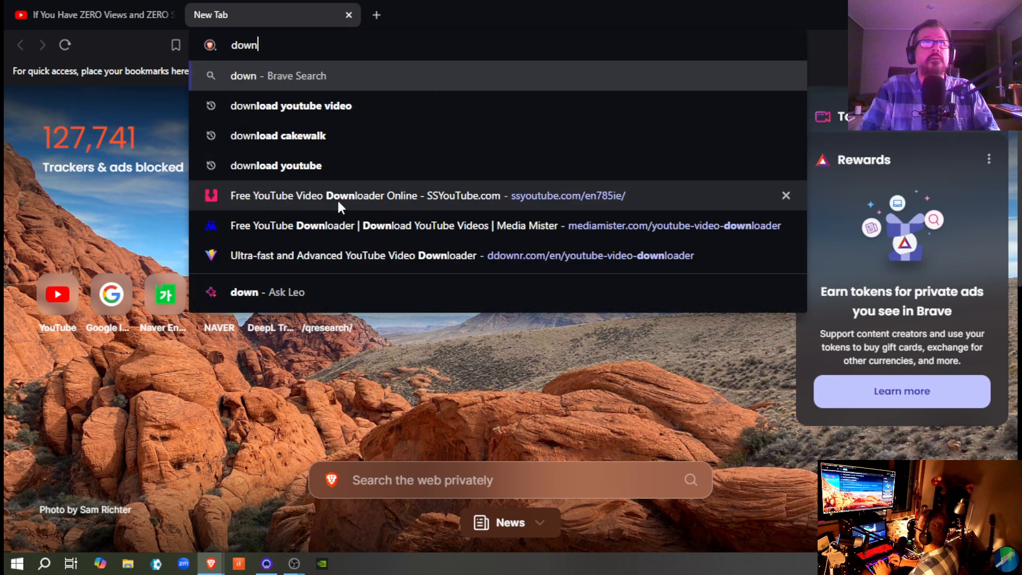
text(load cakewalk)
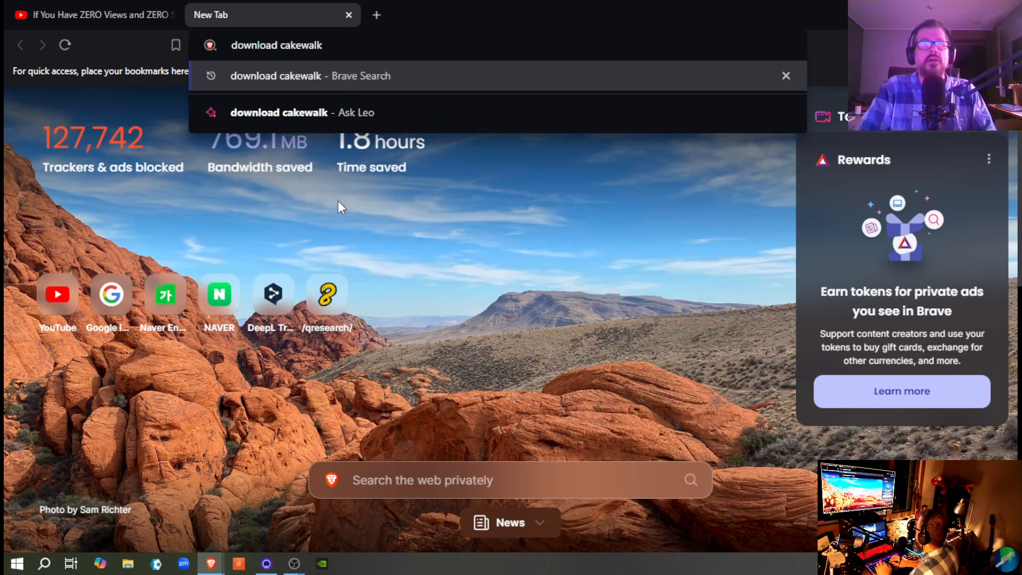
key(Return)
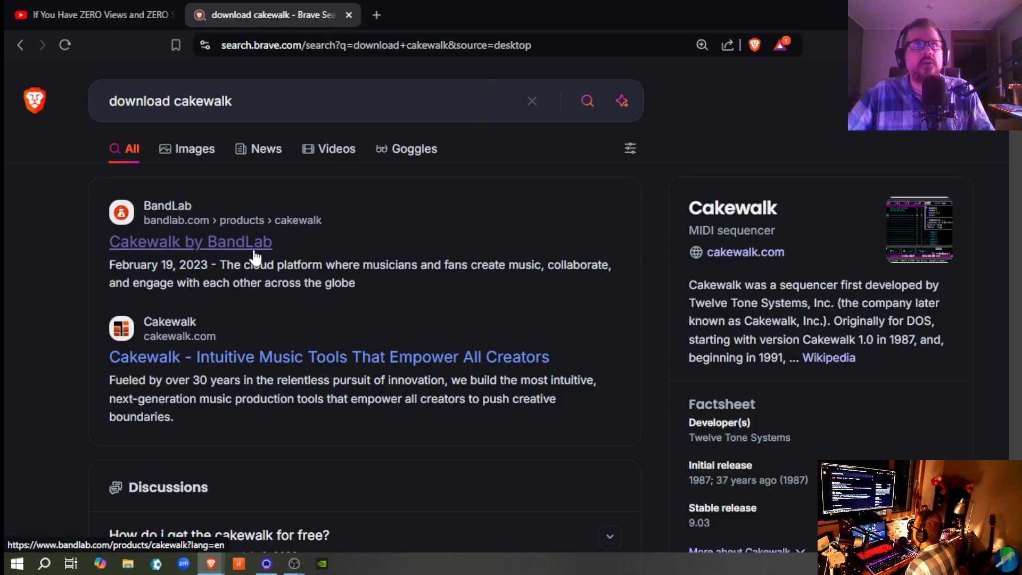
click(232, 246)
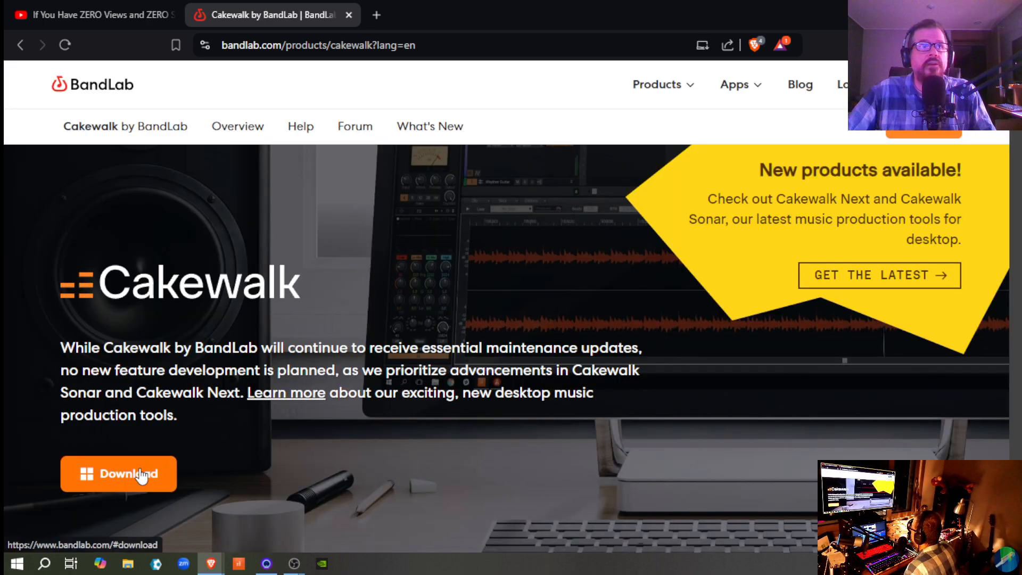
click(141, 475)
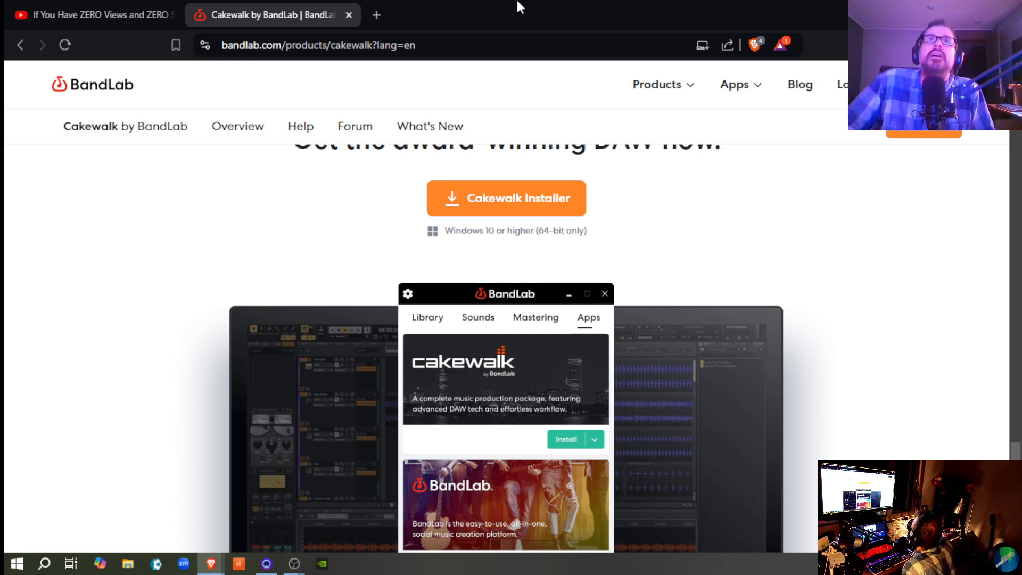
Step: Open airwindows.com in a new tab and follow its Consolidated Plugin link to the downloadable assets of the DAWPlugin release
click(377, 15)
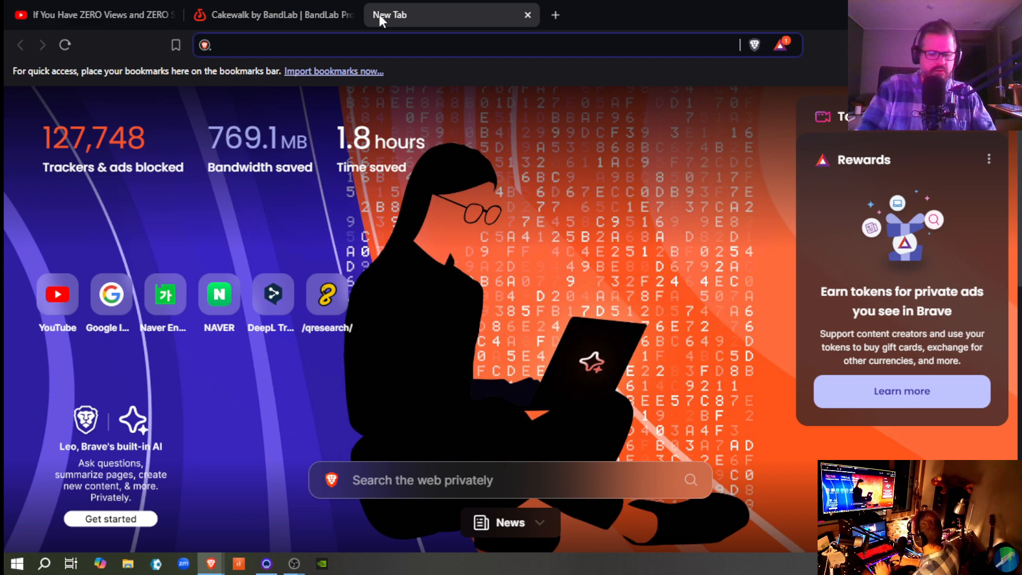
text(airwind)
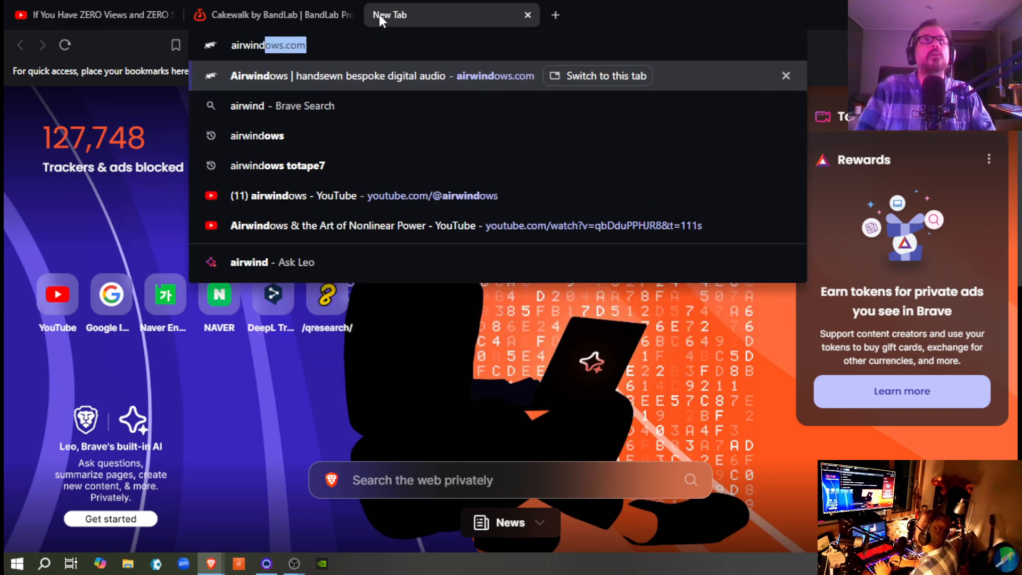
text(ows.com)
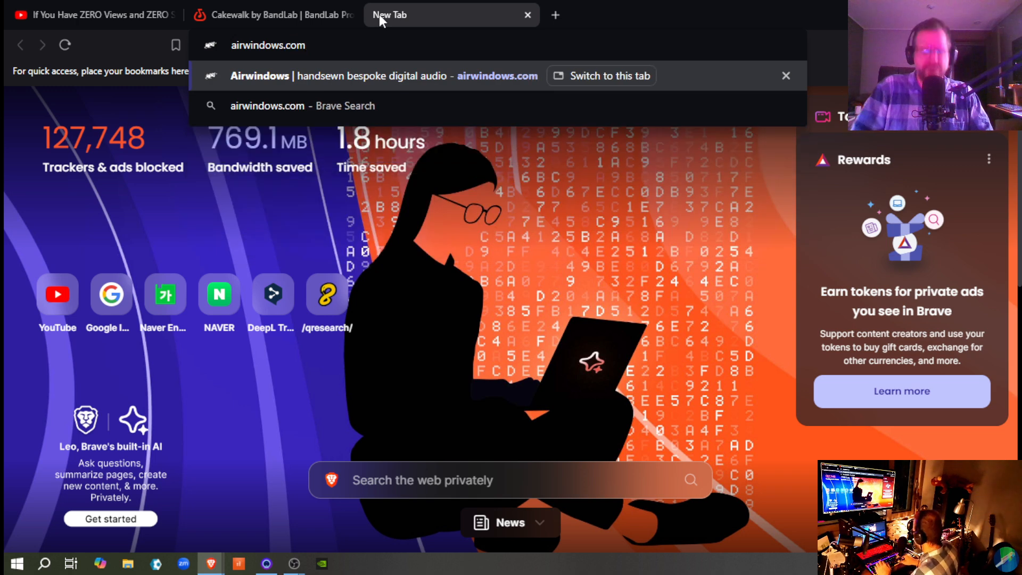
key(Return)
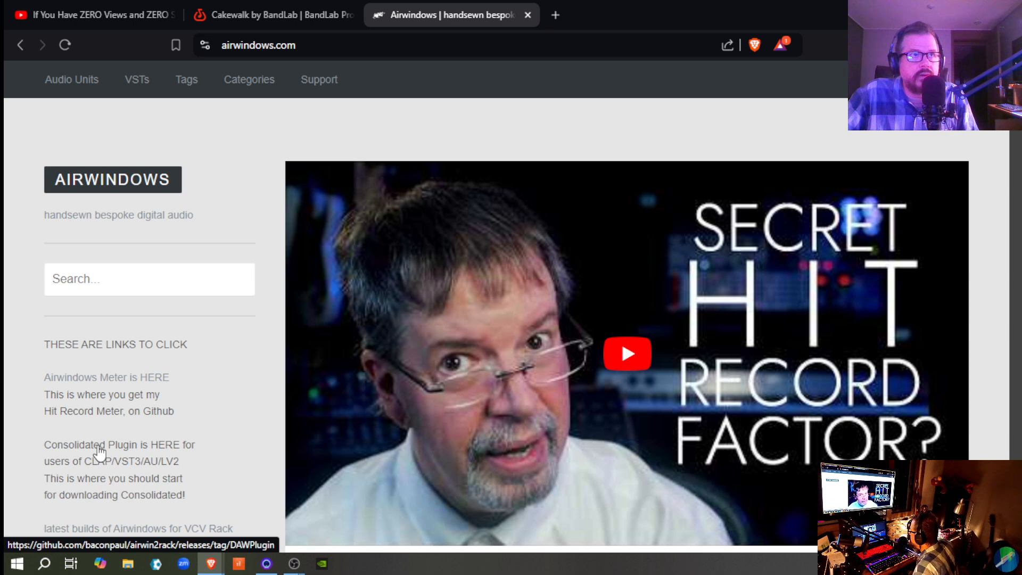
click(103, 453)
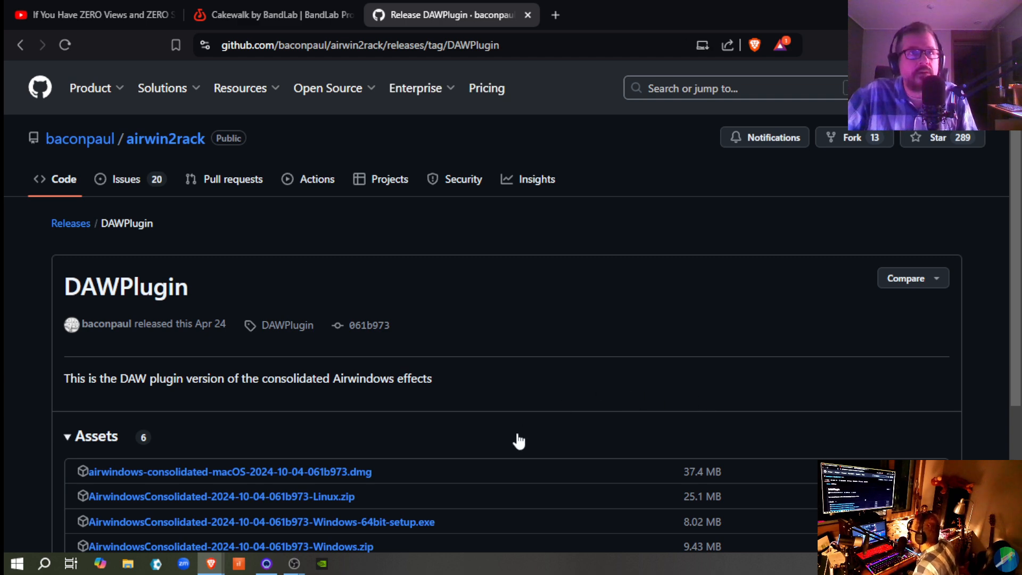
scroll(518, 440, down, 3)
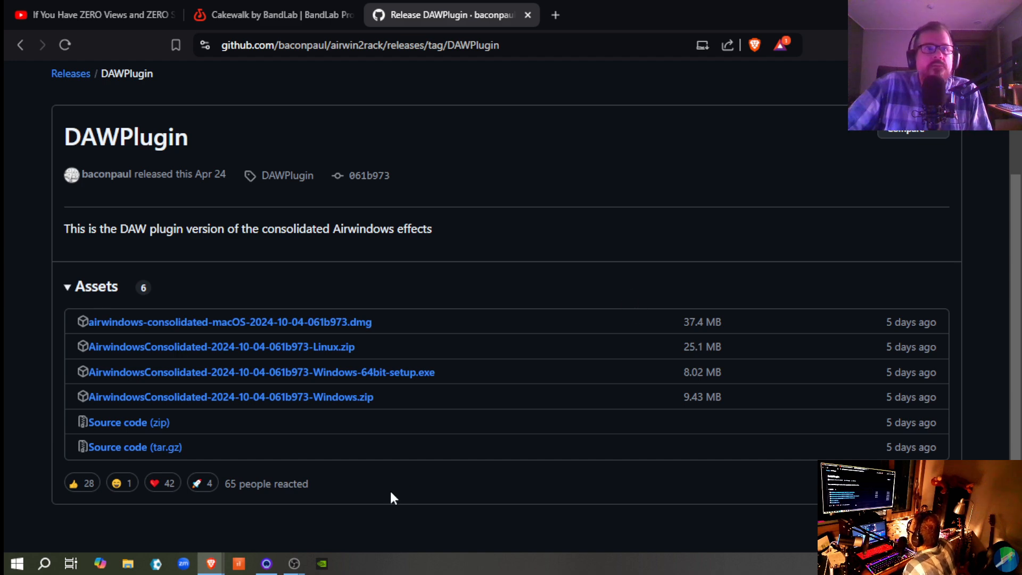
Step: Switch to Cakewalk, create a new project from the Basic.cwt template, and delete its MIDI track
click(238, 565)
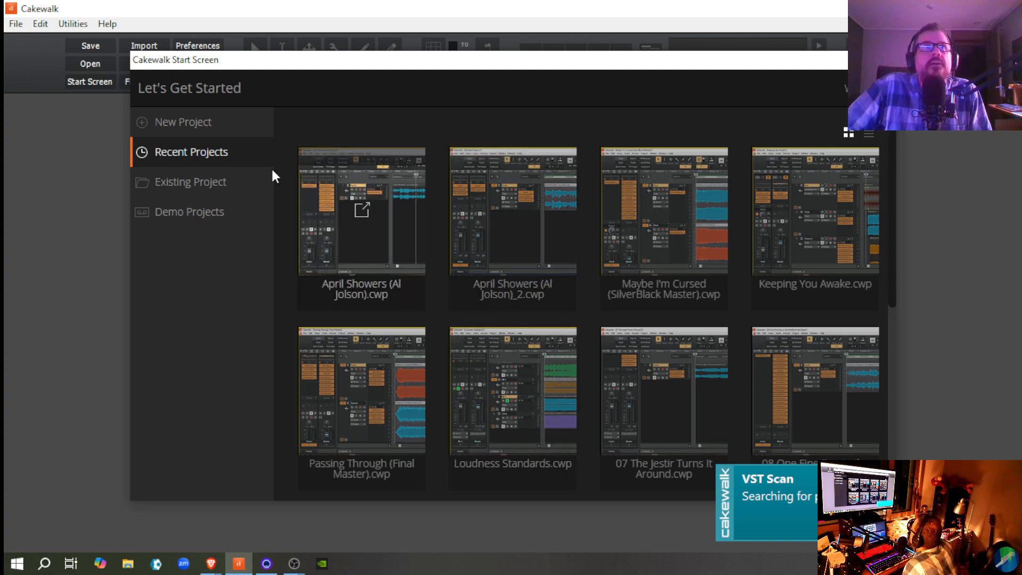
click(186, 128)
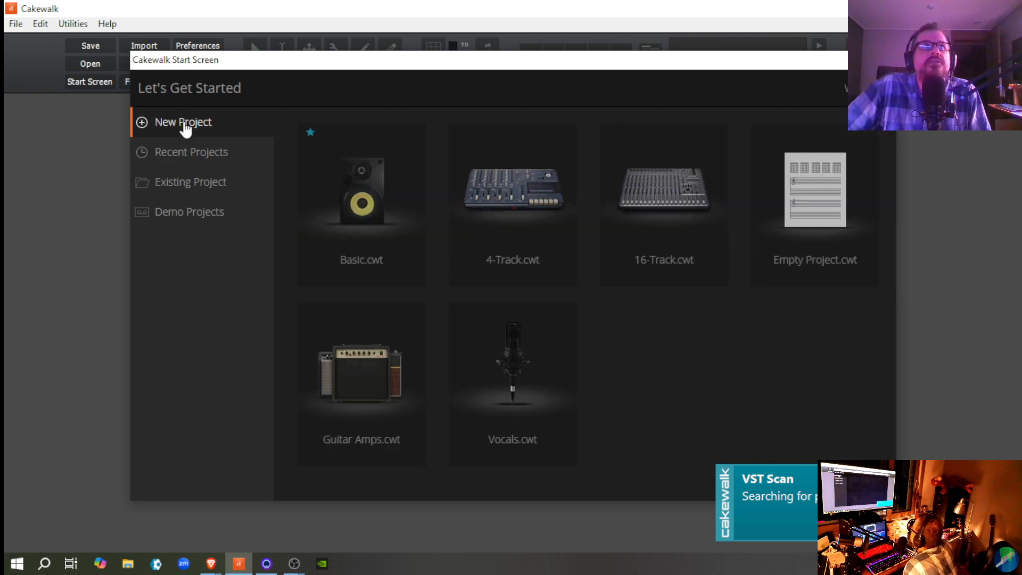
click(366, 225)
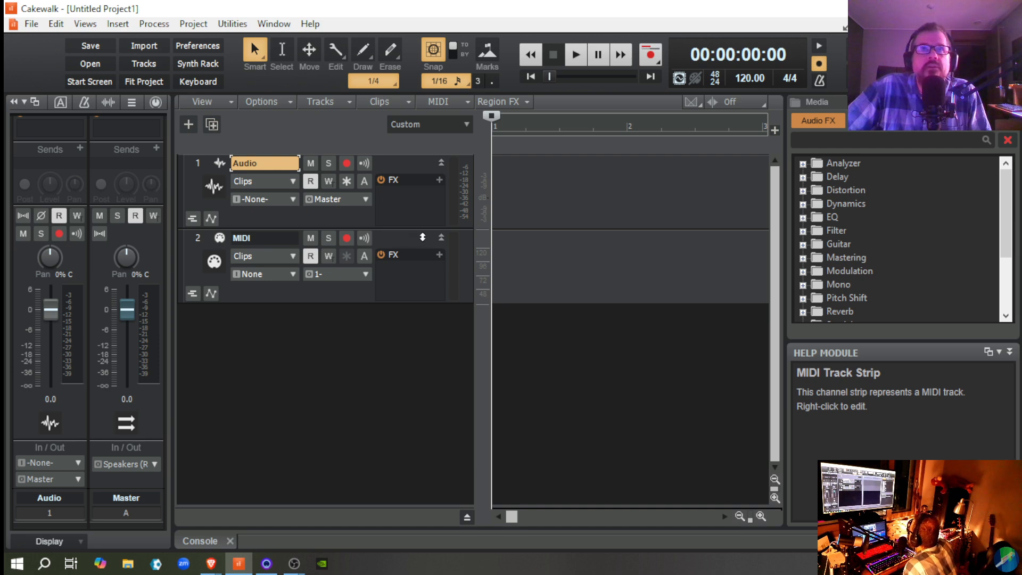
right_click(402, 239)
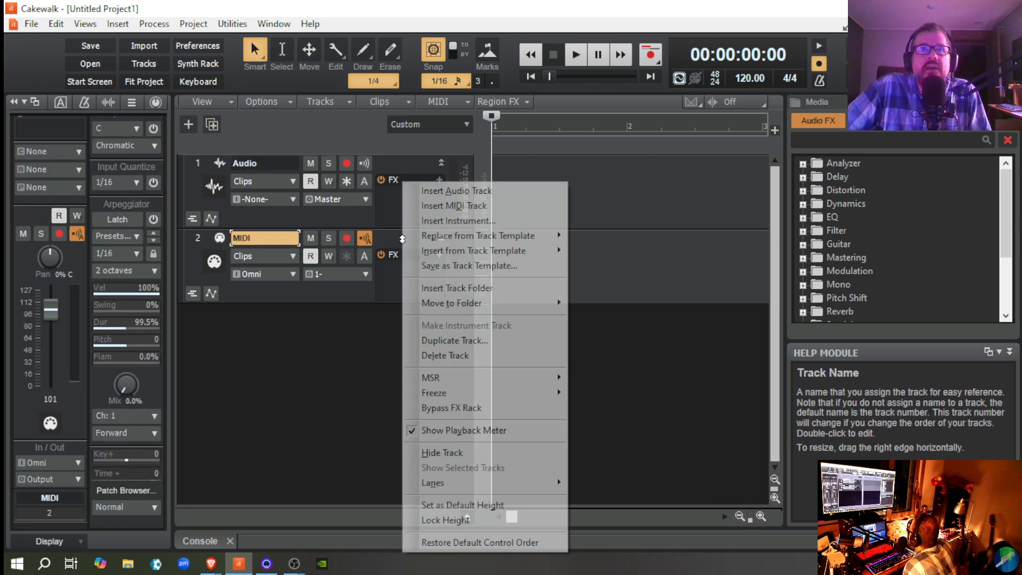
click(452, 356)
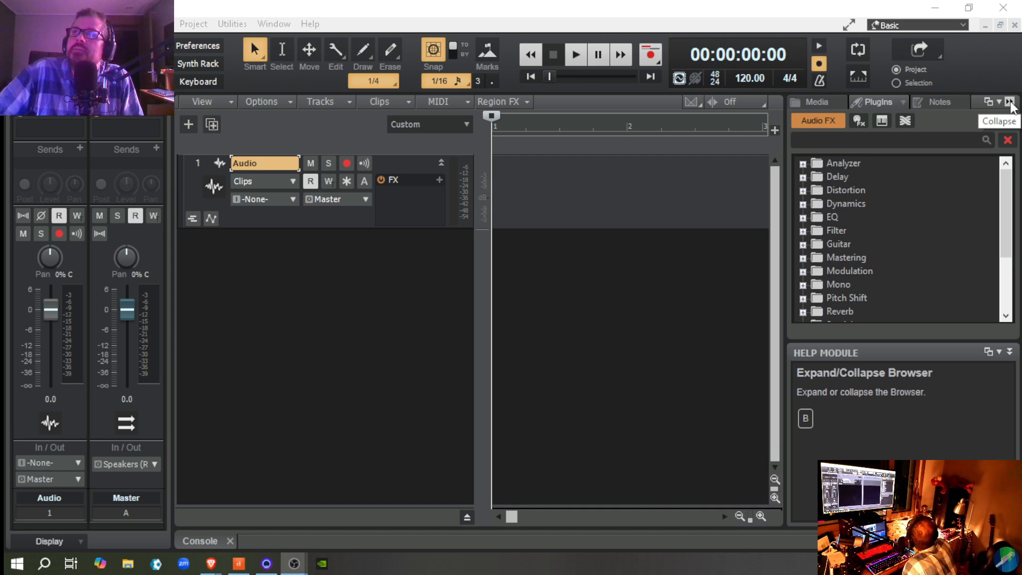
Step: Collapse the plug-in browser and narrow the track controls area to give the clips timeline more room
click(1010, 103)
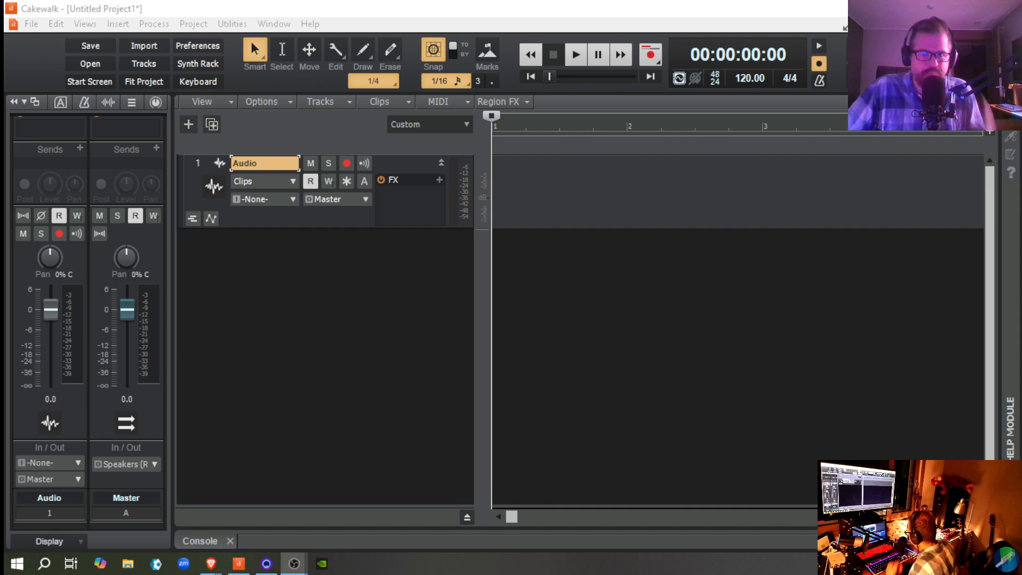
click(488, 311)
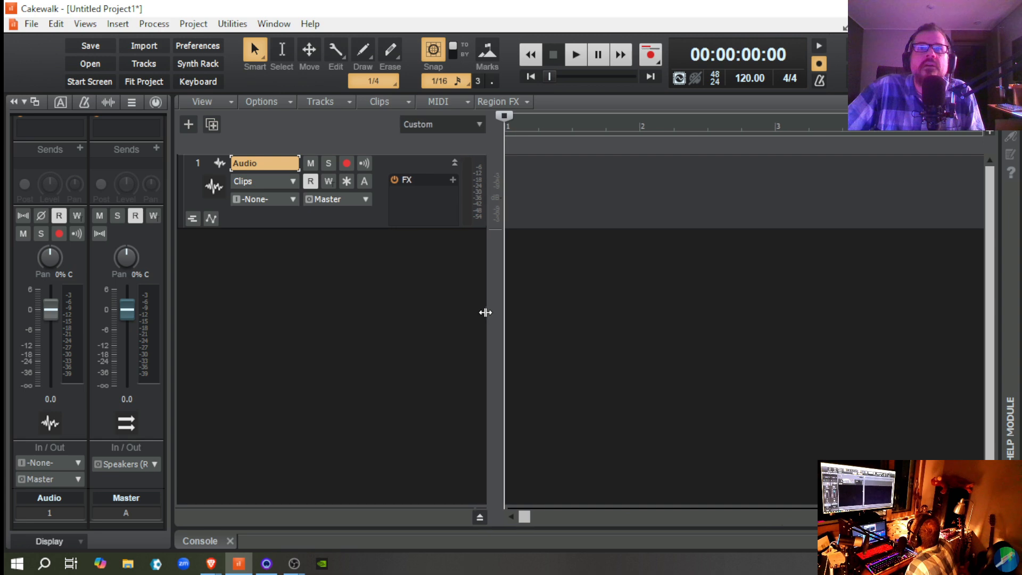
drag(485, 313, 400, 341)
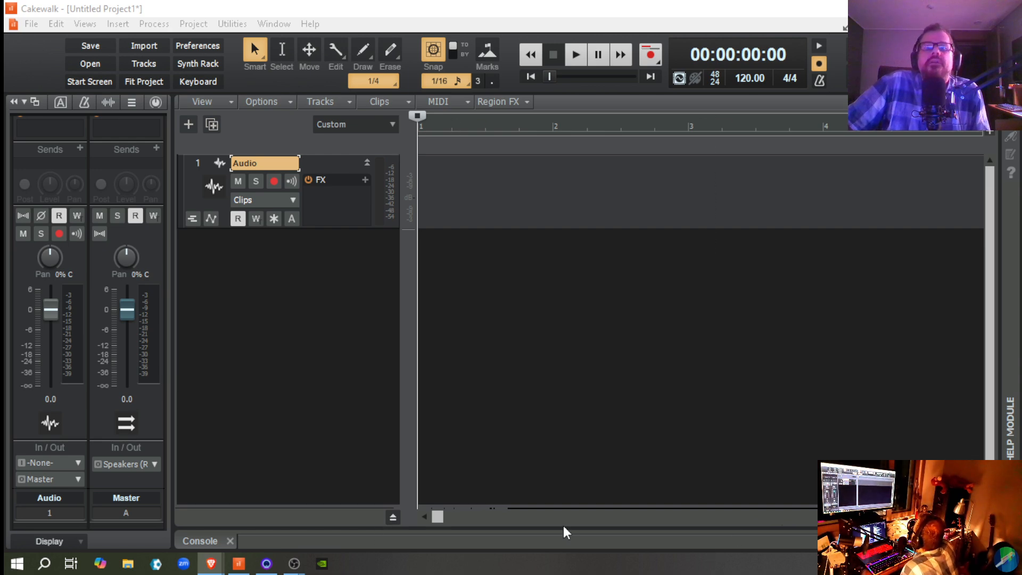
Step: Restart the Brave browser, restore its previous pages, and maximize the window holding the "Hot Lips (1922)" video
drag(863, 574, 890, 542)
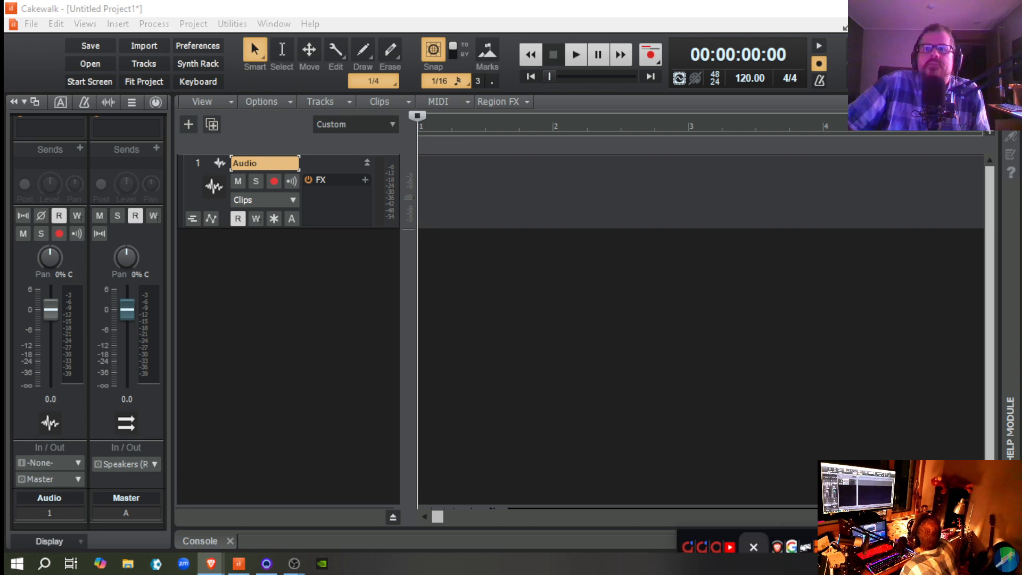
click(1006, 540)
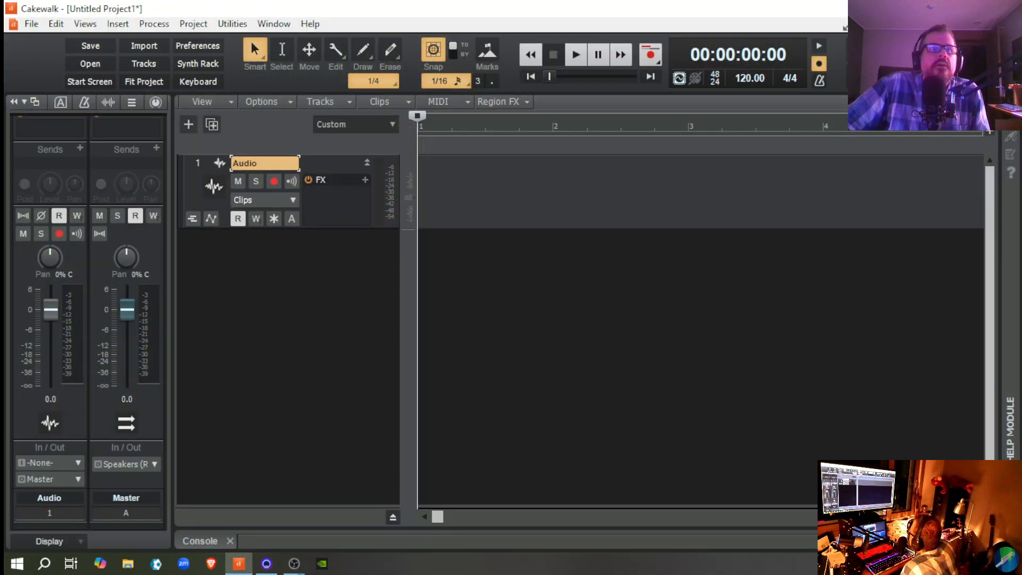
click(212, 564)
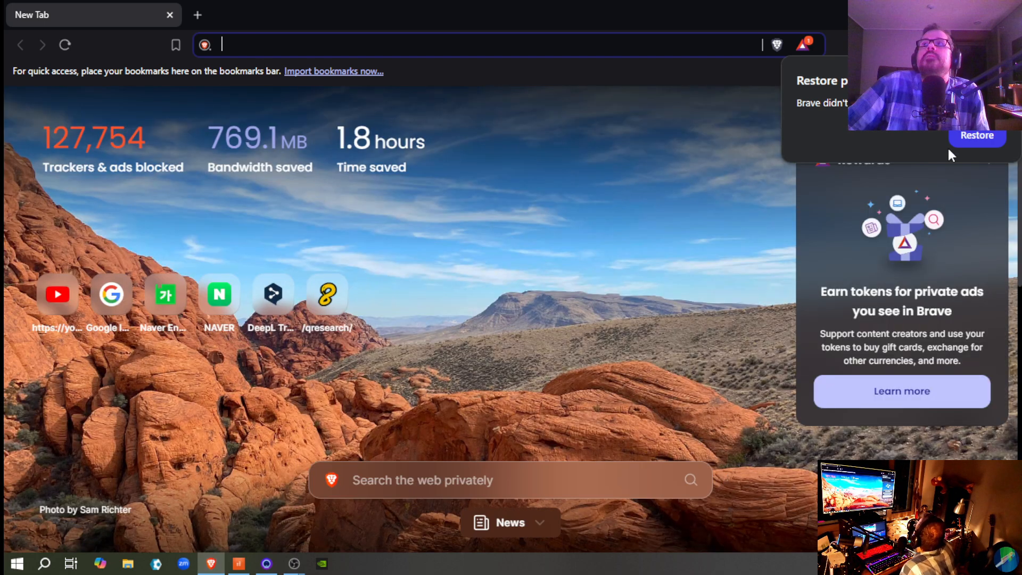
click(960, 137)
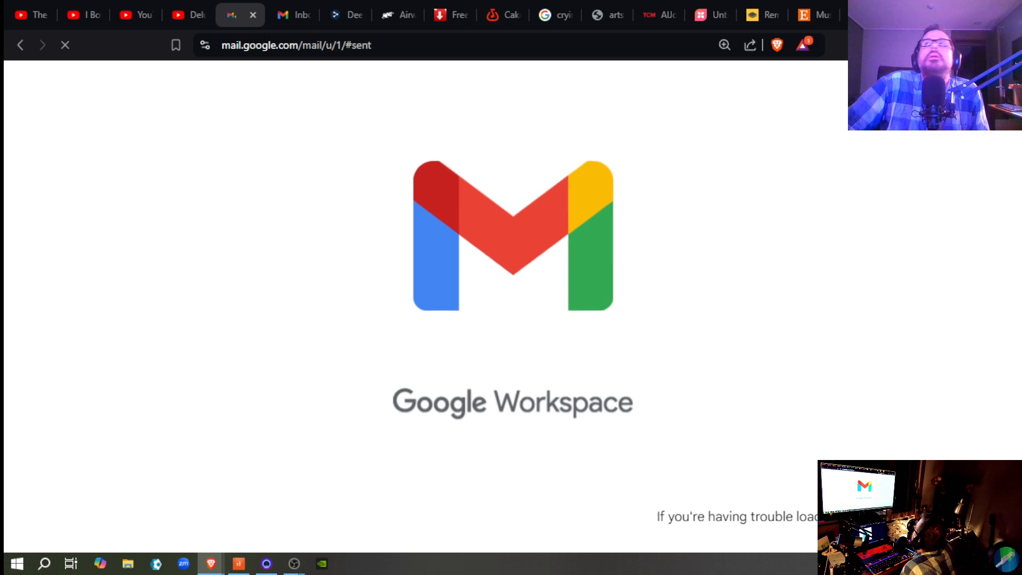
click(939, 11)
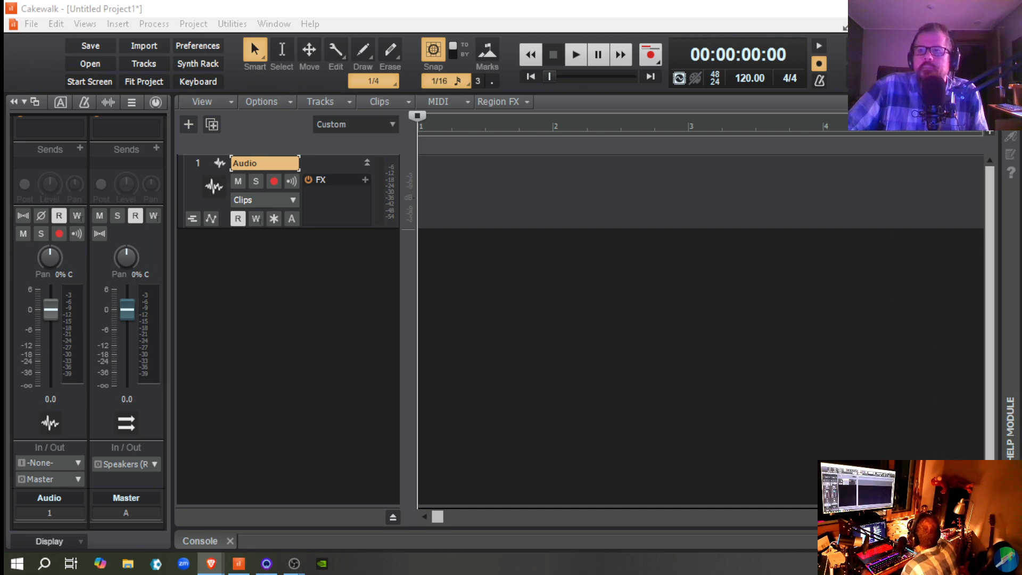
drag(583, 574, 703, 213)
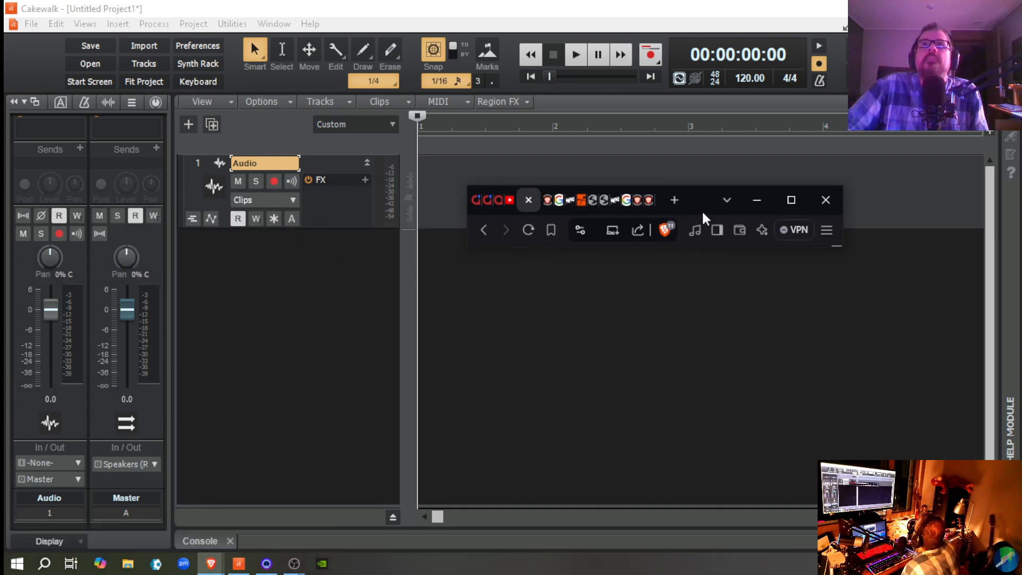
click(791, 191)
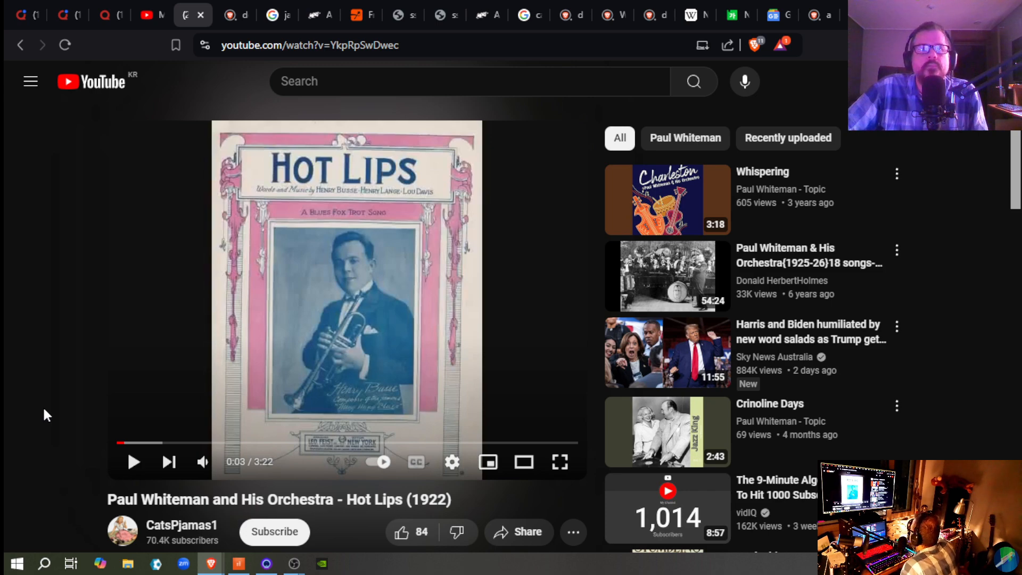
Step: Play a moment of the "Hot Lips (1922)" video, pause it, and move its tab to the end of the tab row
click(134, 463)
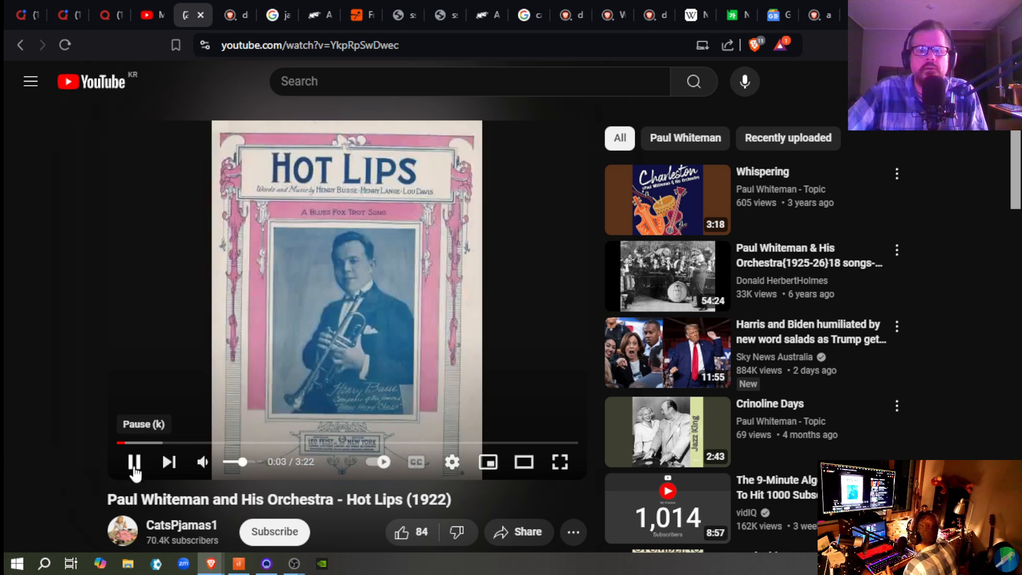
click(134, 463)
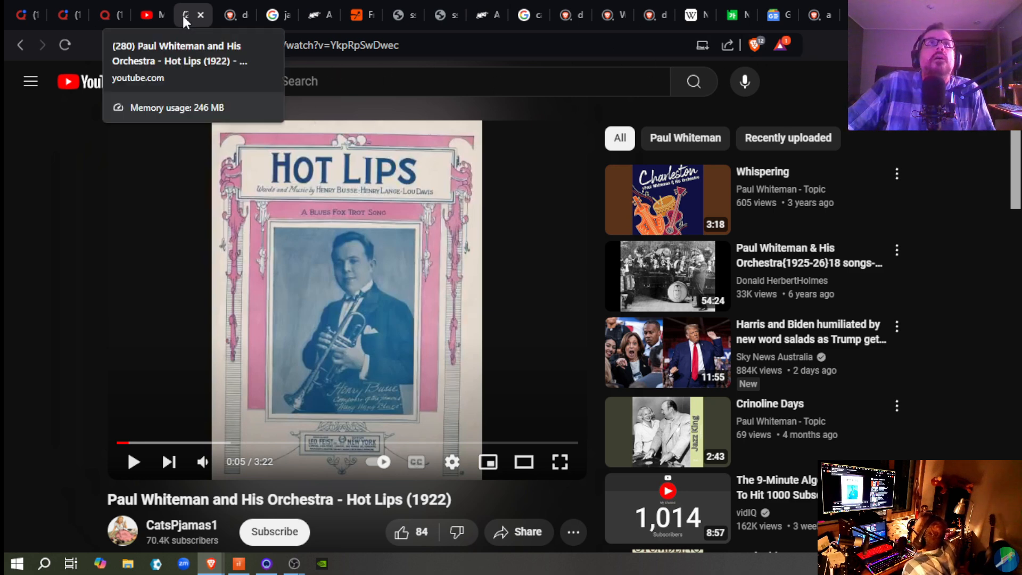
drag(184, 19, 826, 30)
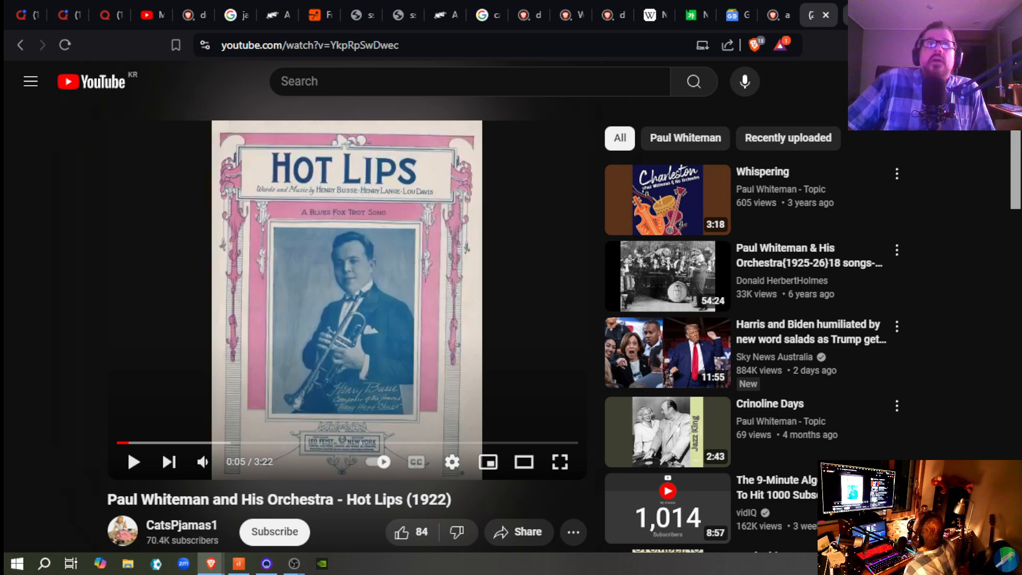
Step: Search the web in a new tab for "download youtube video" and open the YT1D Free YouTube Video Downloader site
click(855, 14)
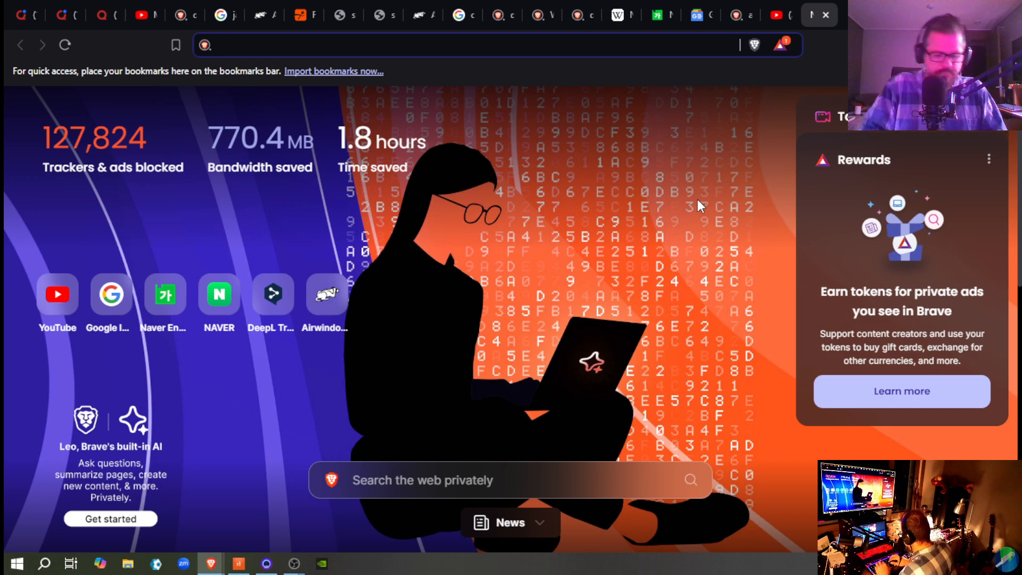
text(down)
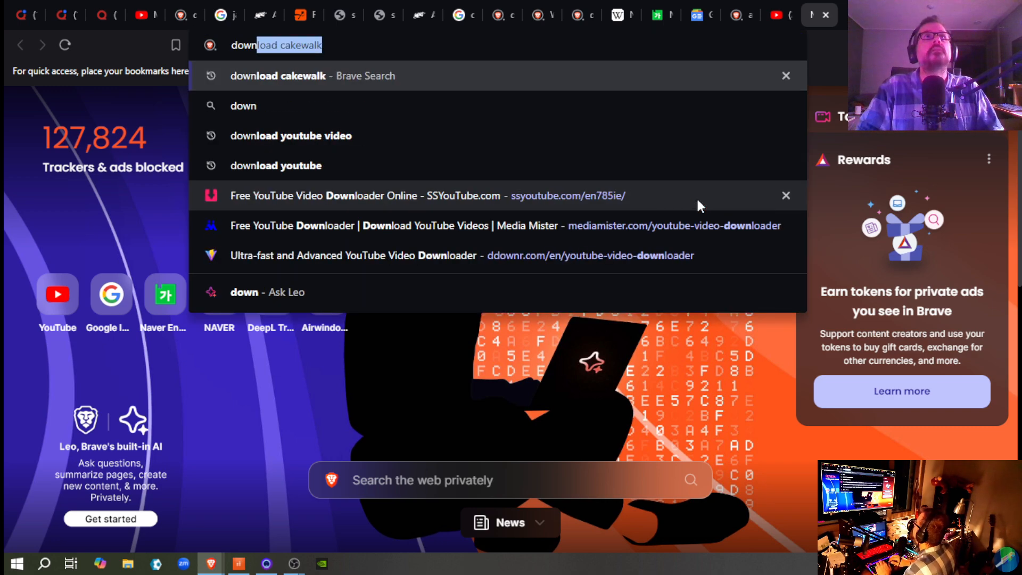
text(load youtube b)
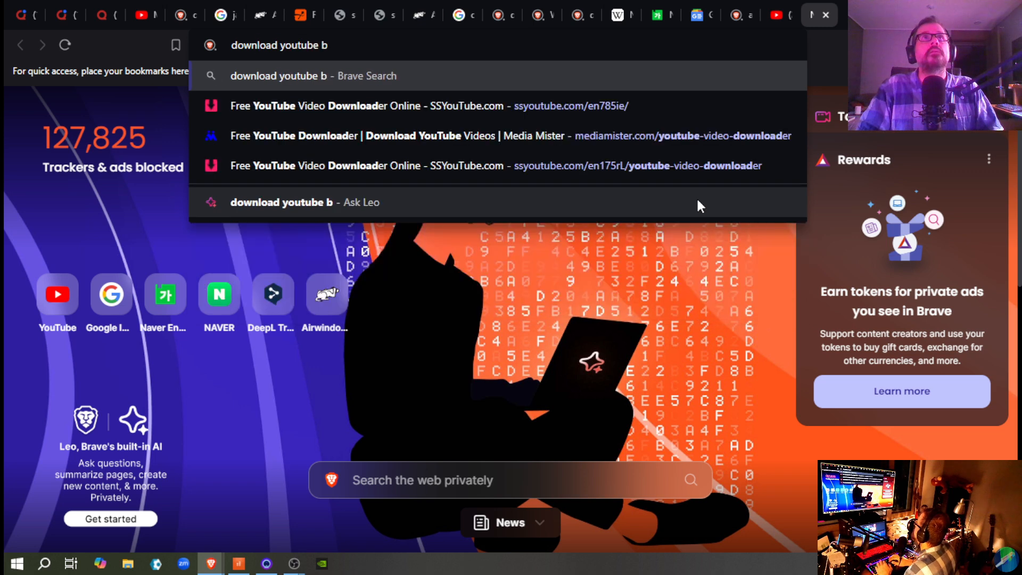
key(BackSpace)
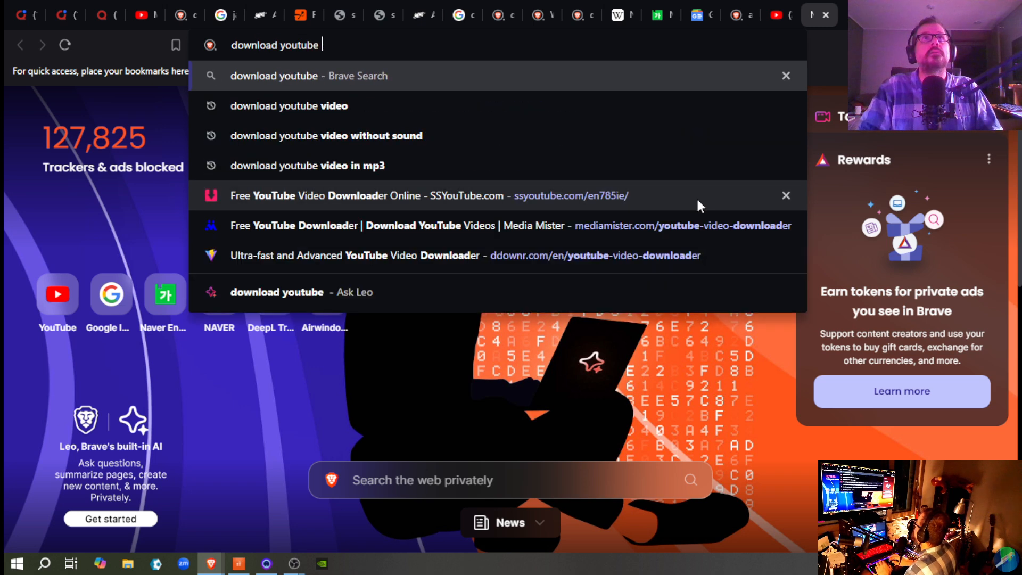
text(video)
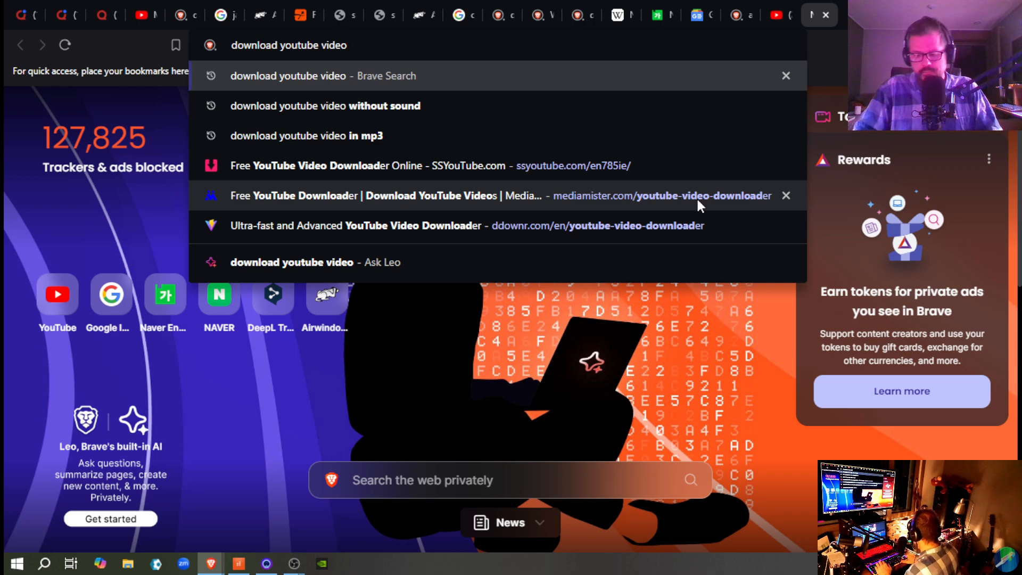
key(Return)
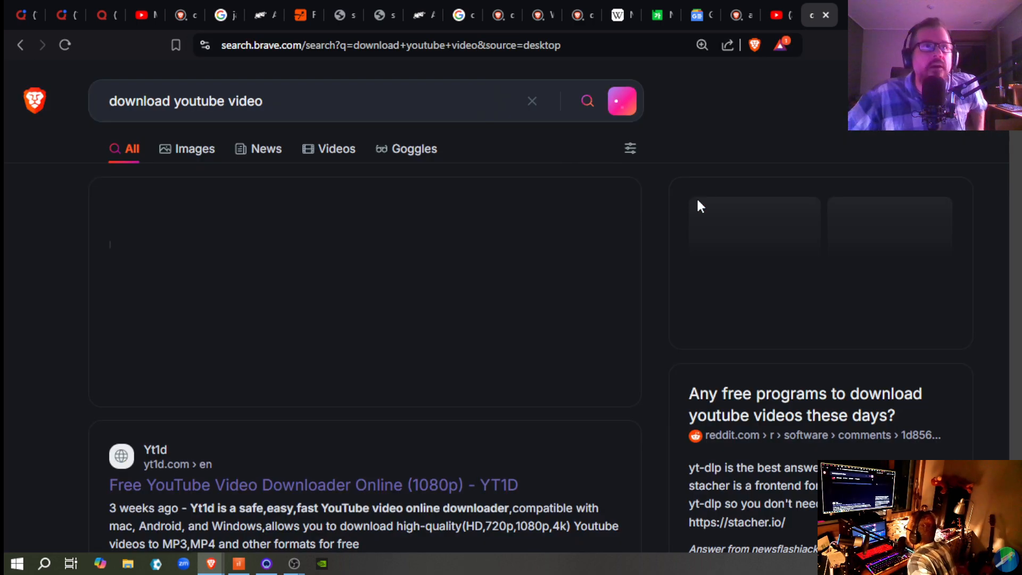
scroll(82, 440, down, 3)
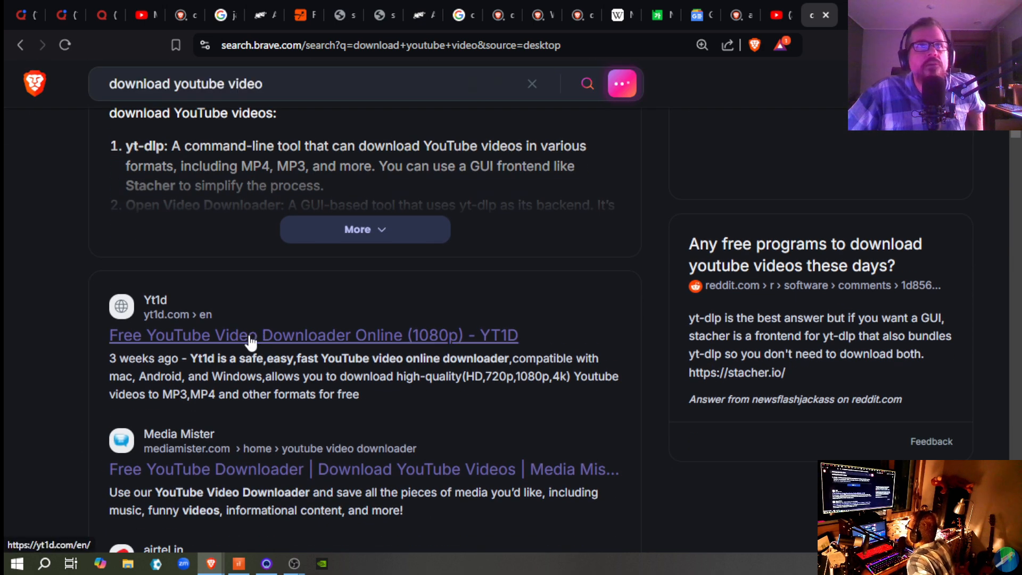
click(254, 337)
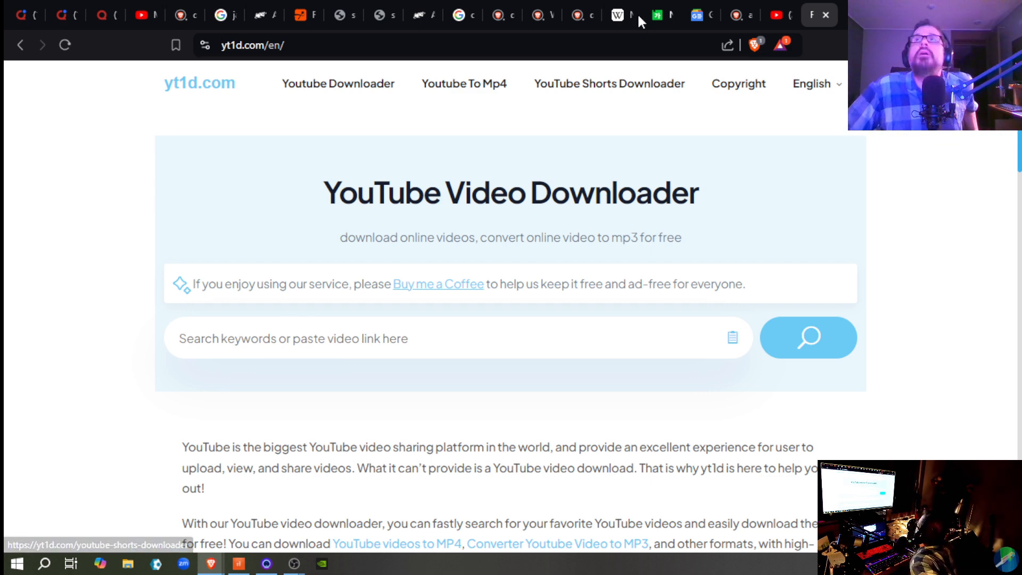
Step: Copy the web address of the "Hot Lips (1922)" YouTube video and paste it into the yt1d.com video link field
click(775, 15)
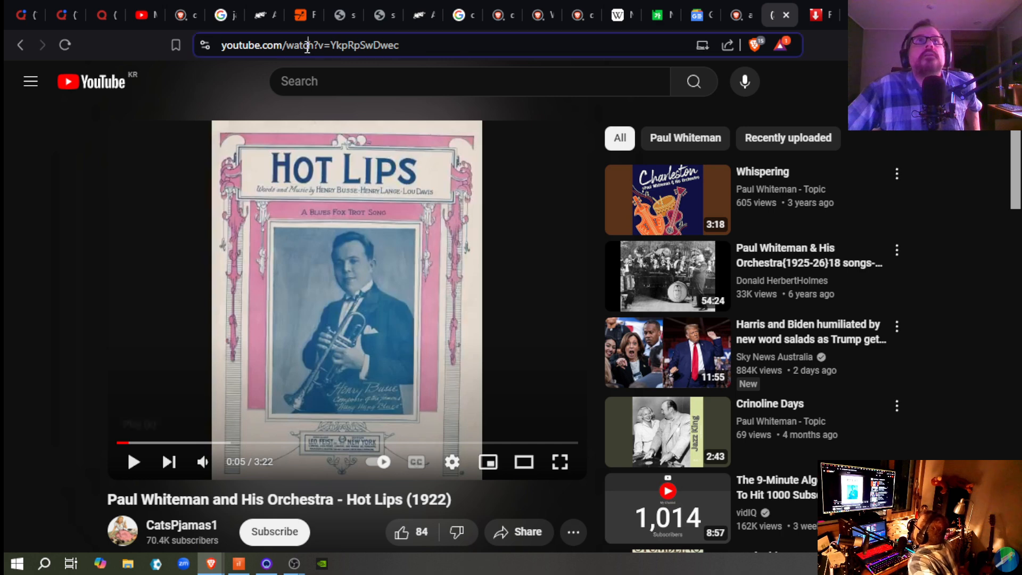
click(307, 46)
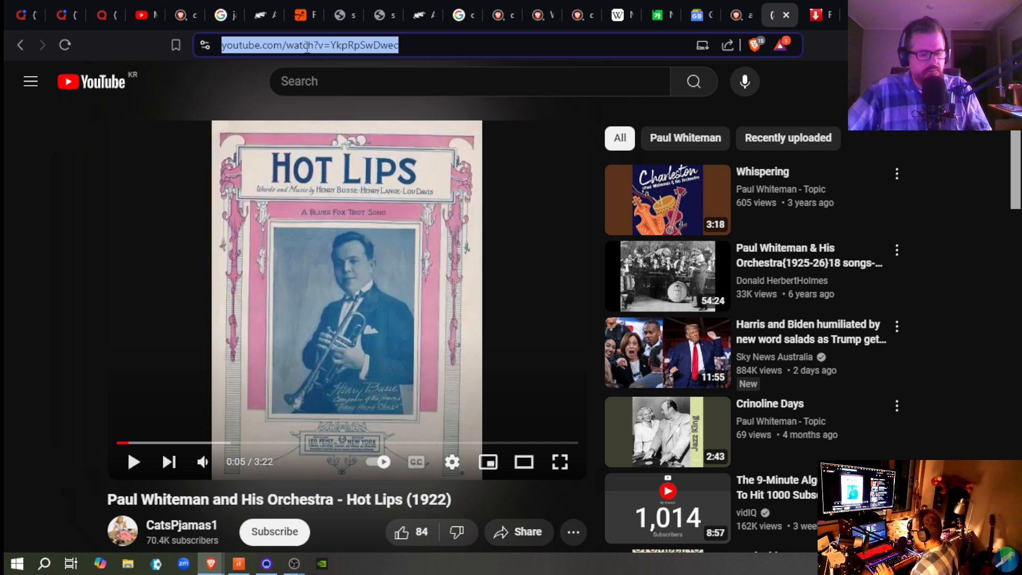
right_click(307, 51)
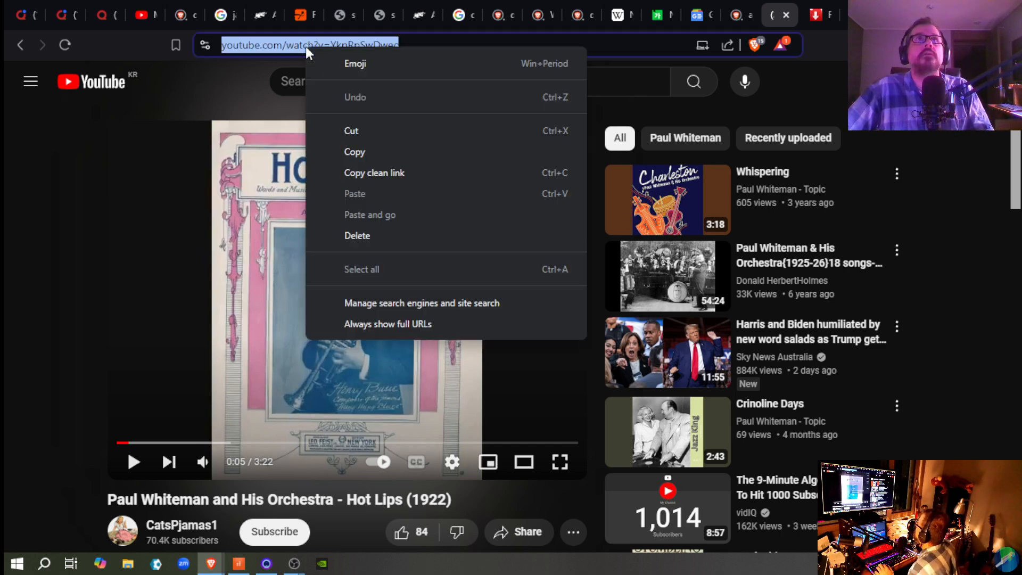
click(368, 151)
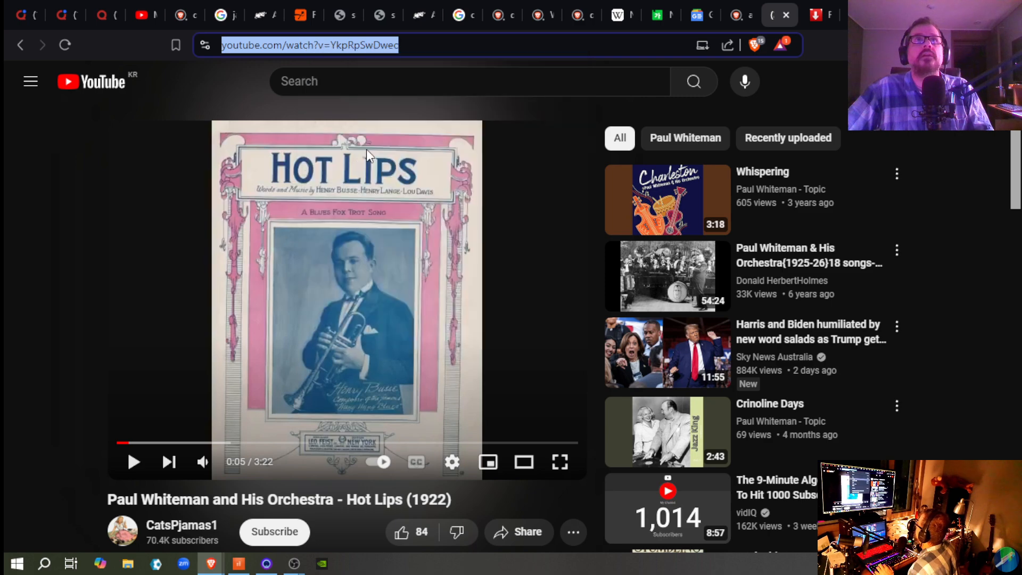
click(814, 14)
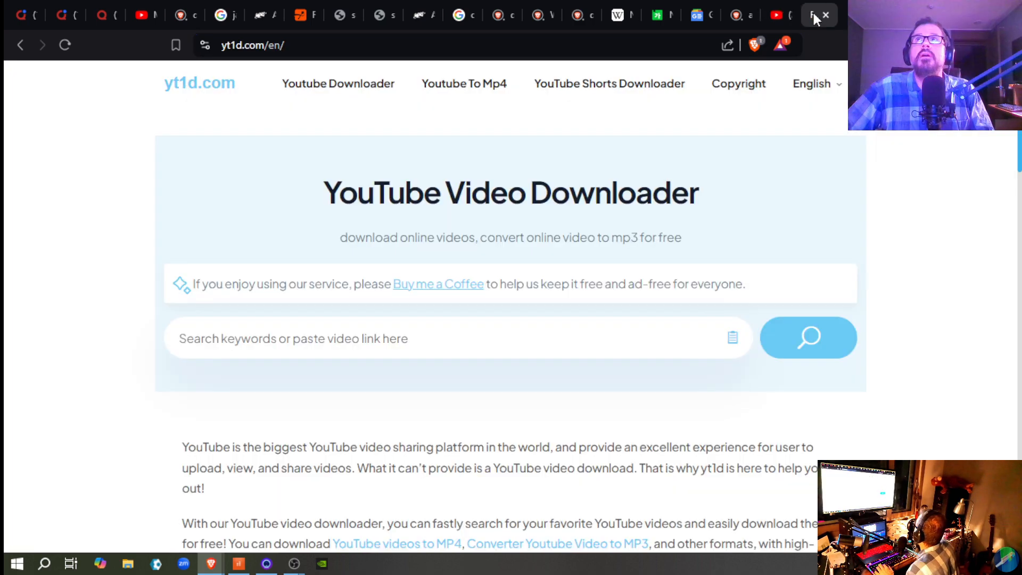
right_click(234, 338)
click(338, 159)
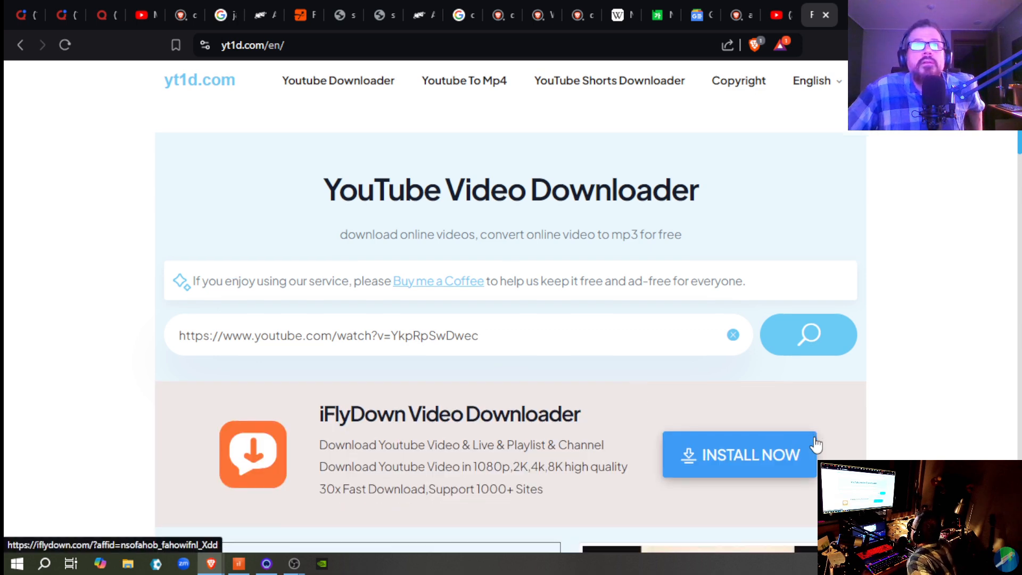
Step: Download the 360p MP4 version of "Hot Lips (1922)" and save it in the Downloads folder under its suggested name
scroll(817, 443, down, 3)
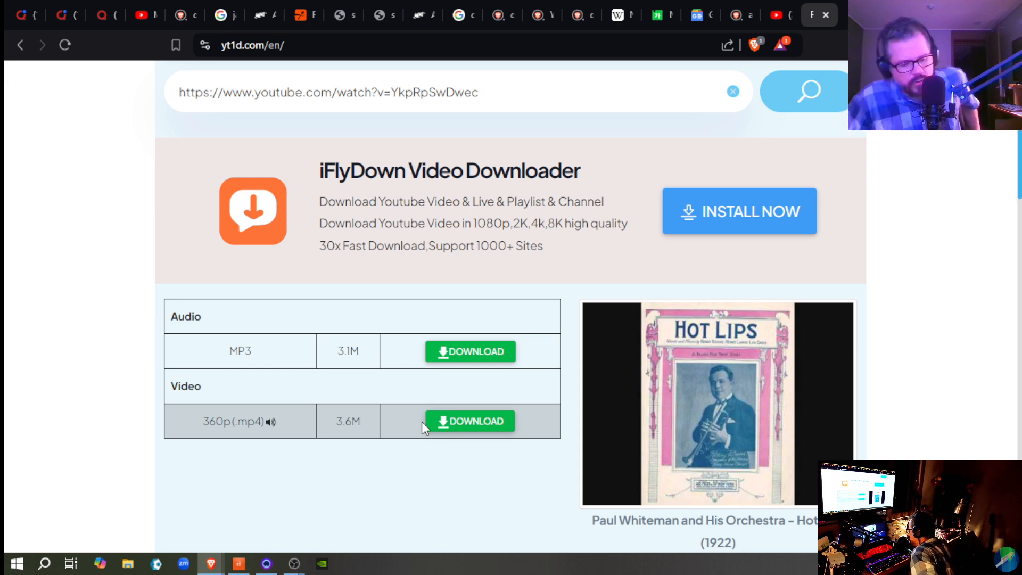
click(441, 426)
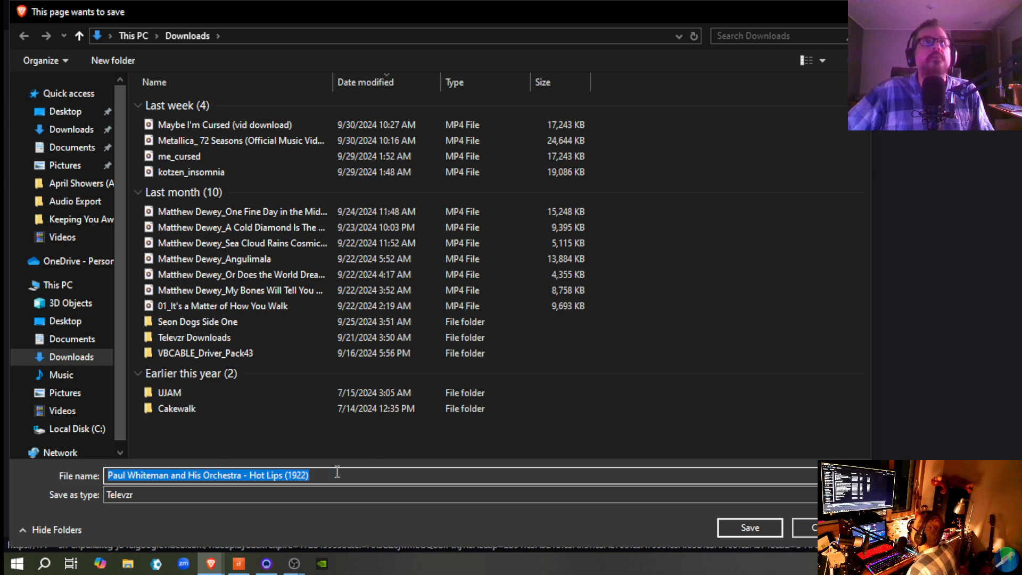
click(758, 523)
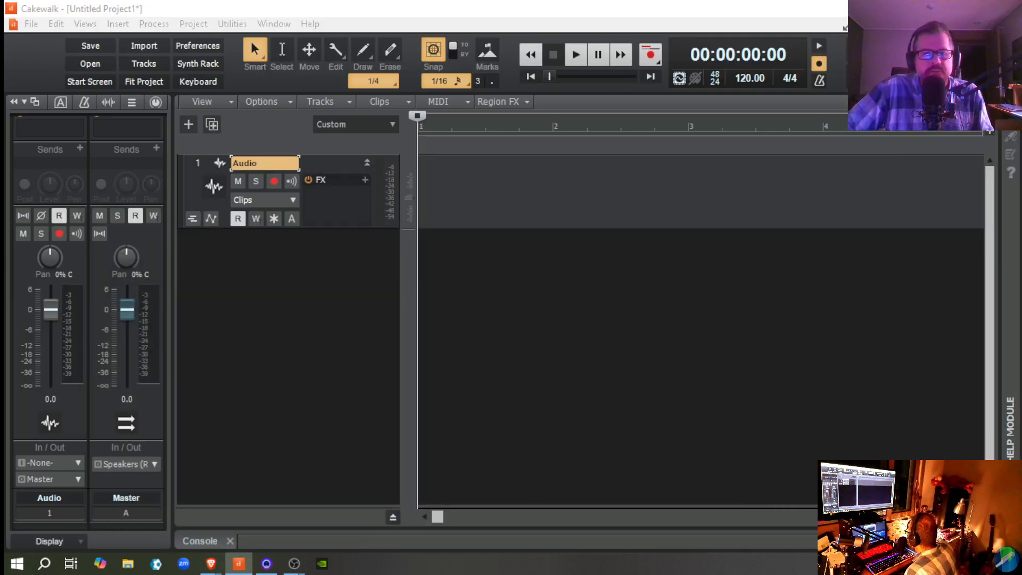
Step: Open the Downloads folder in File Explorer and import the "Hot Lips (1922)" MP4 onto Cakewalk's Audio track at the project start
key(super+e)
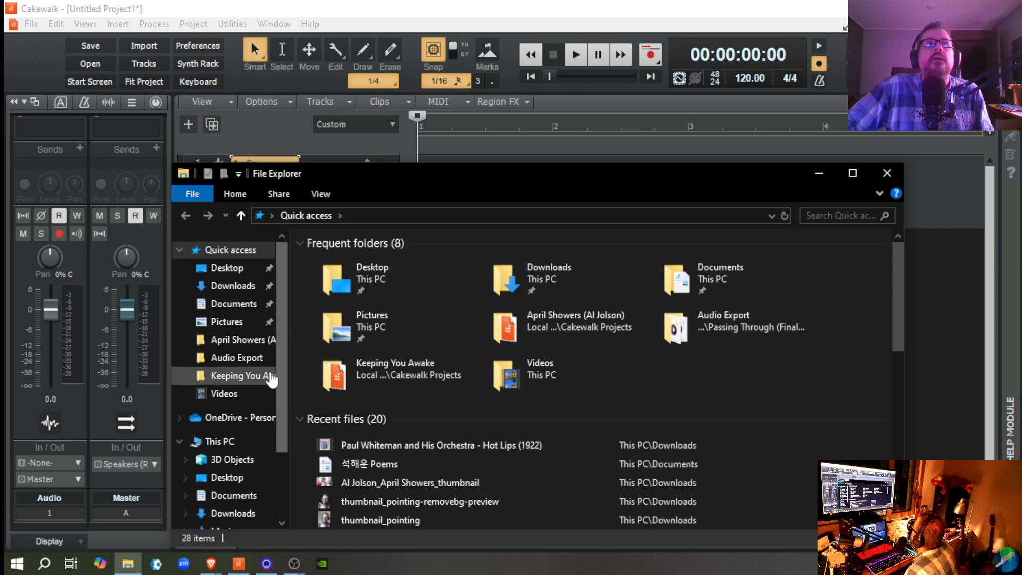
drag(359, 174, 373, 569)
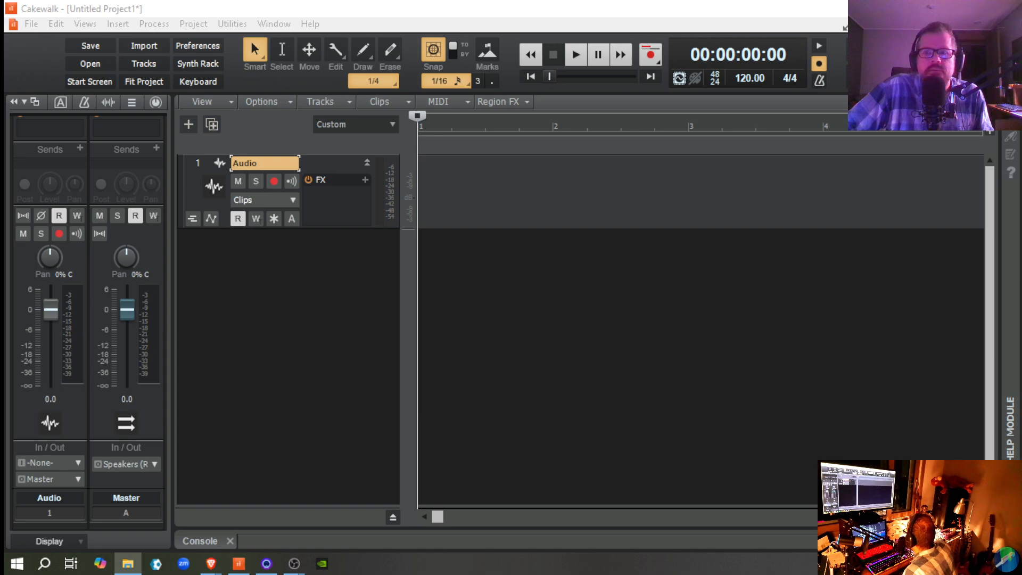
drag(669, 573, 863, 334)
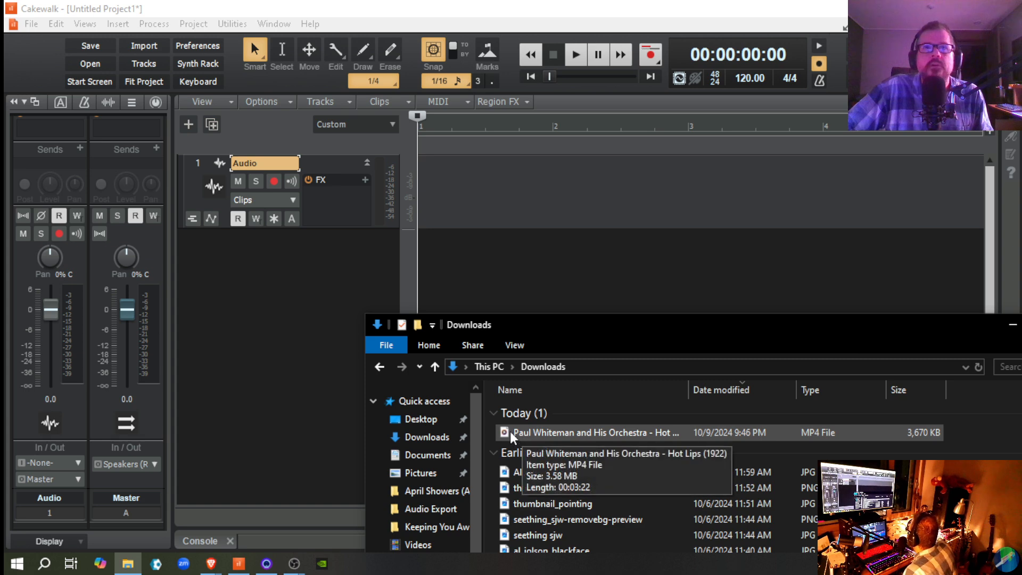
drag(510, 431, 458, 251)
drag(427, 197, 420, 190)
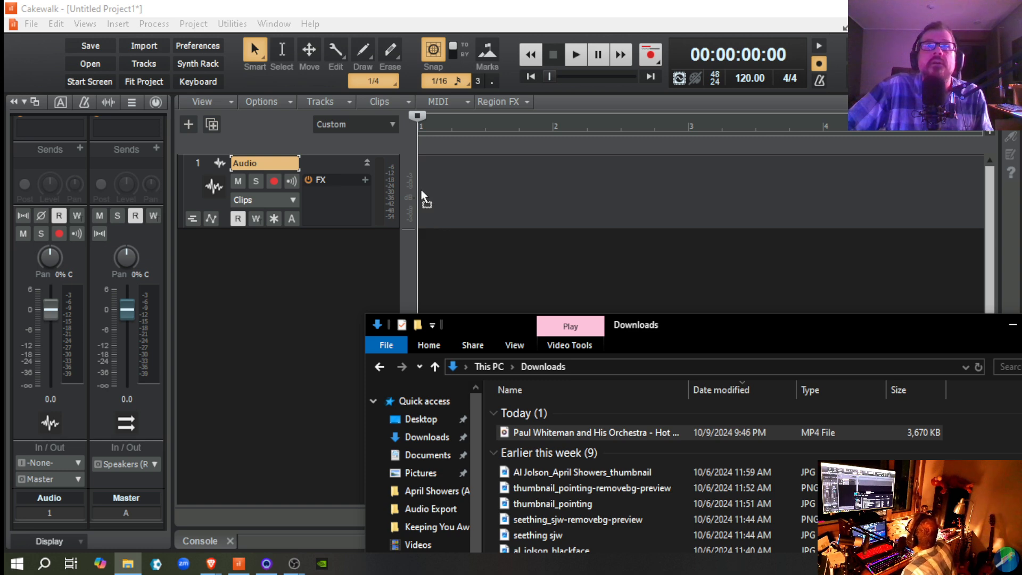
drag(327, 192, 431, 187)
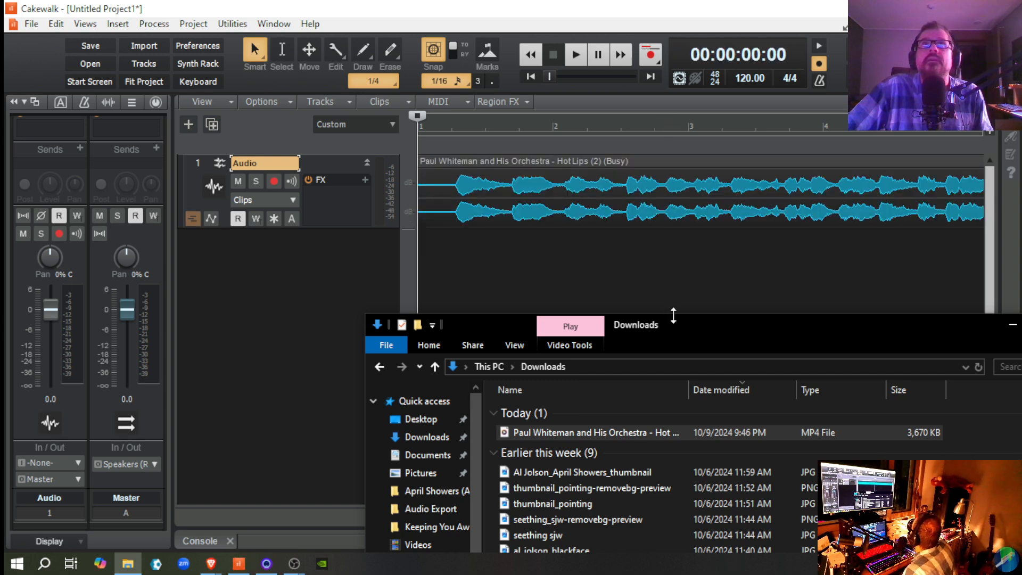
click(501, 159)
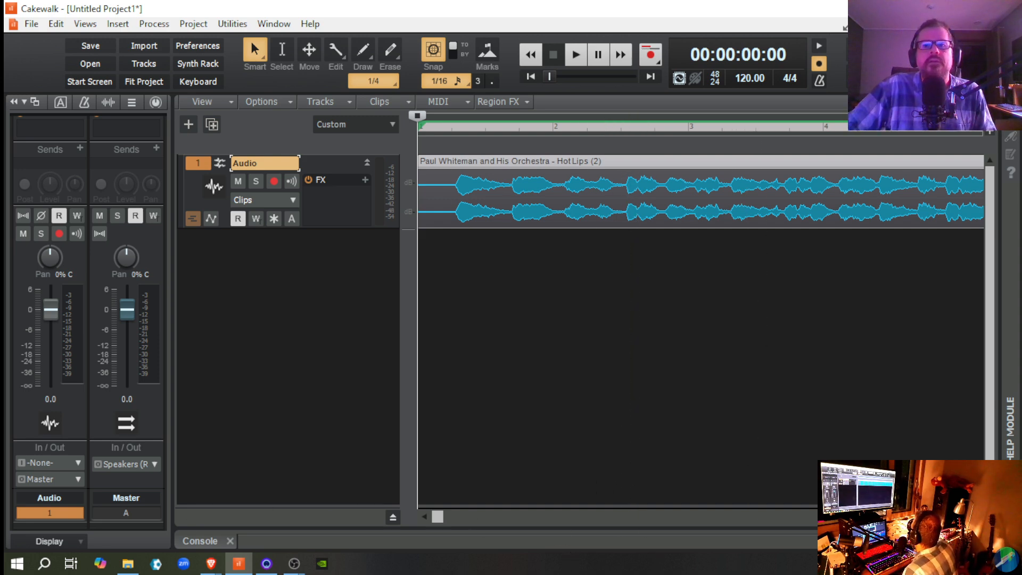
Step: Bring the Downloads window back up, move it off the Cakewalk project, and close it
click(128, 563)
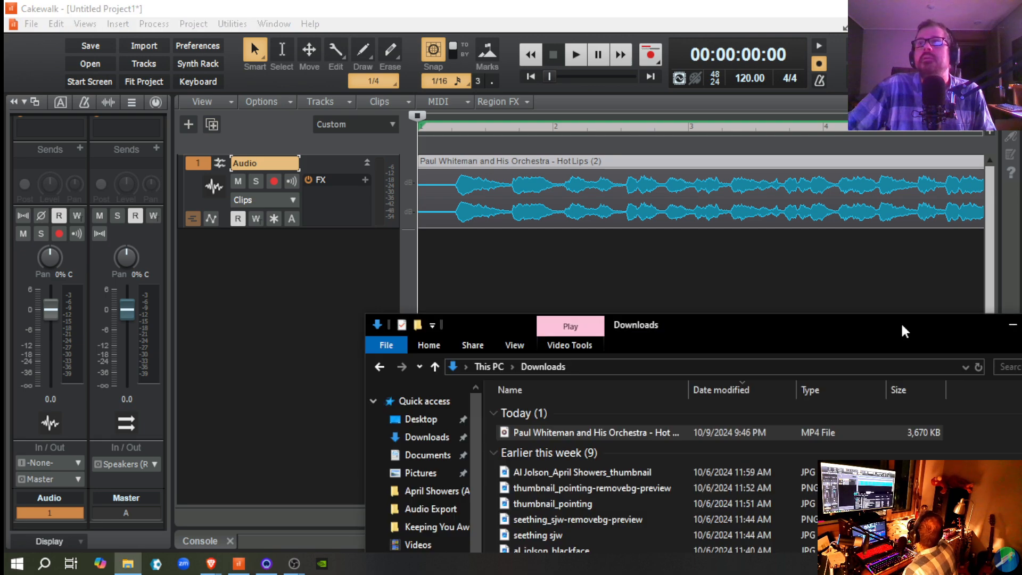
drag(904, 329, 601, 574)
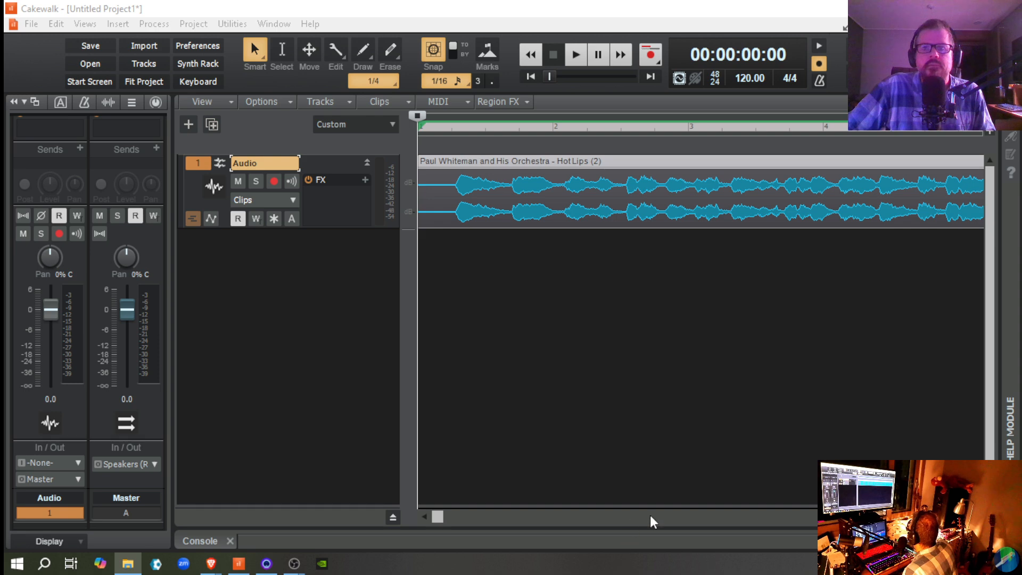
key(alt+F4)
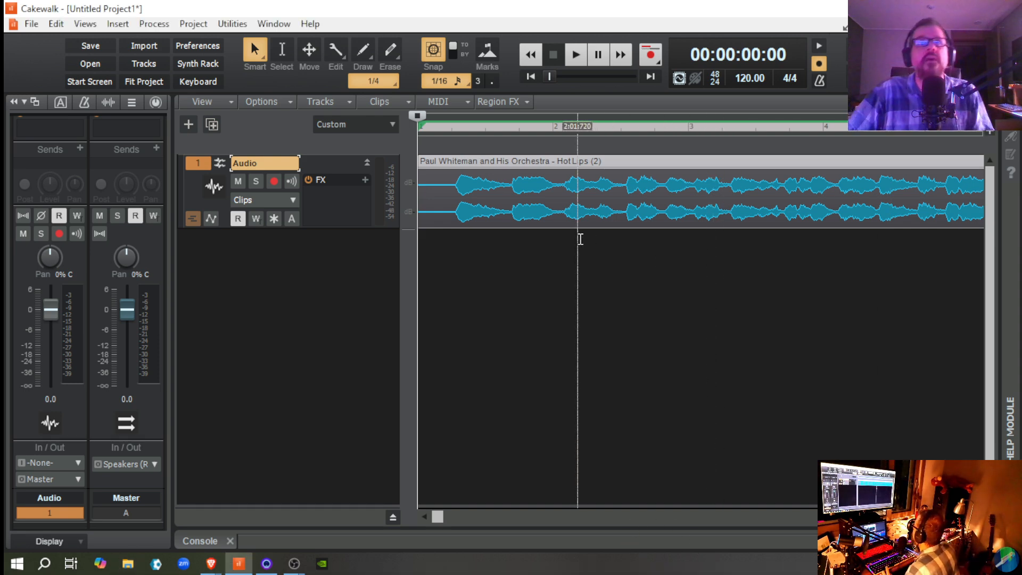
Step: Play the imported "Hot Lips" clip from the project start to check its sound, and stop playback
key(space)
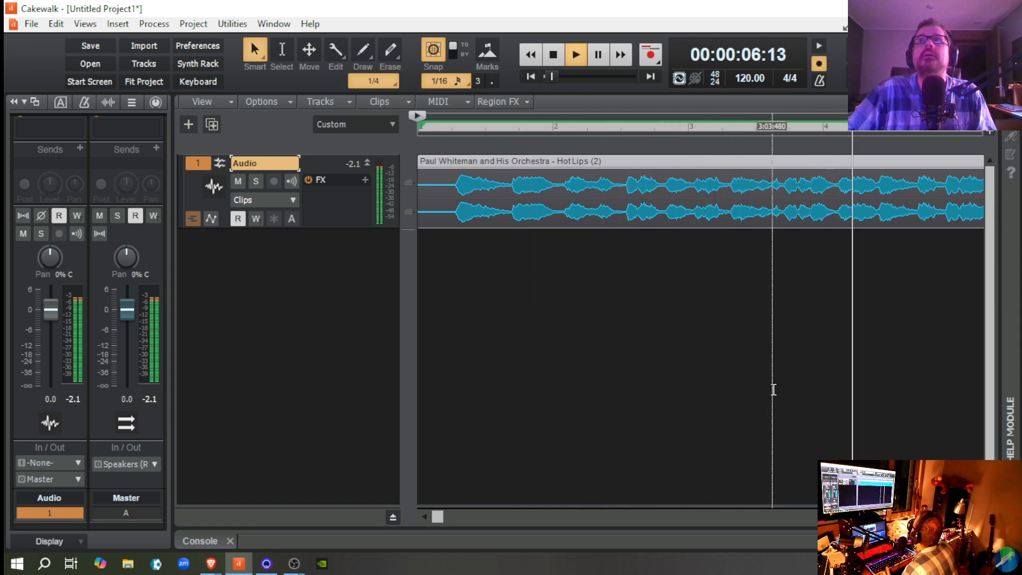
key(space)
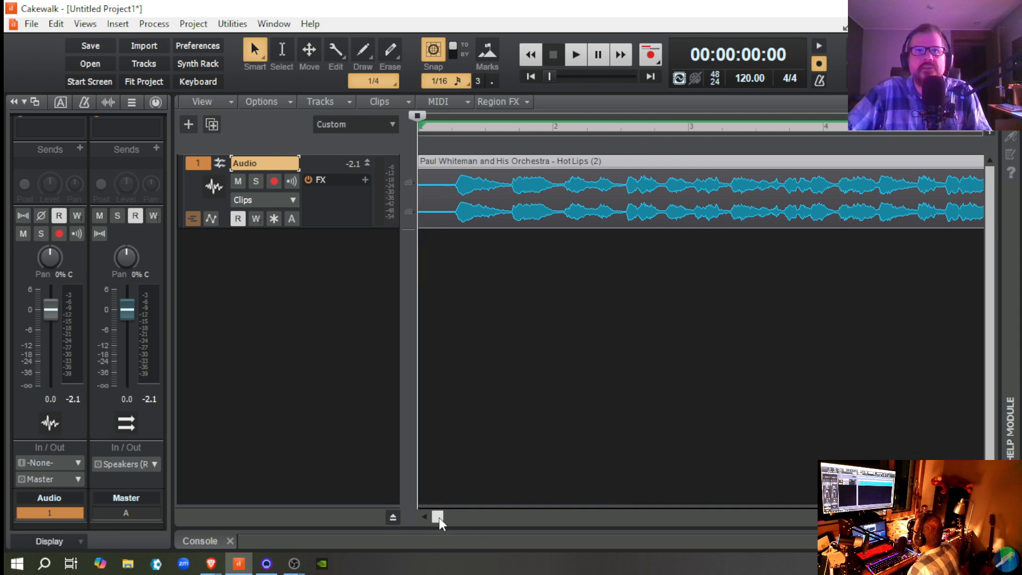
drag(439, 517, 419, 510)
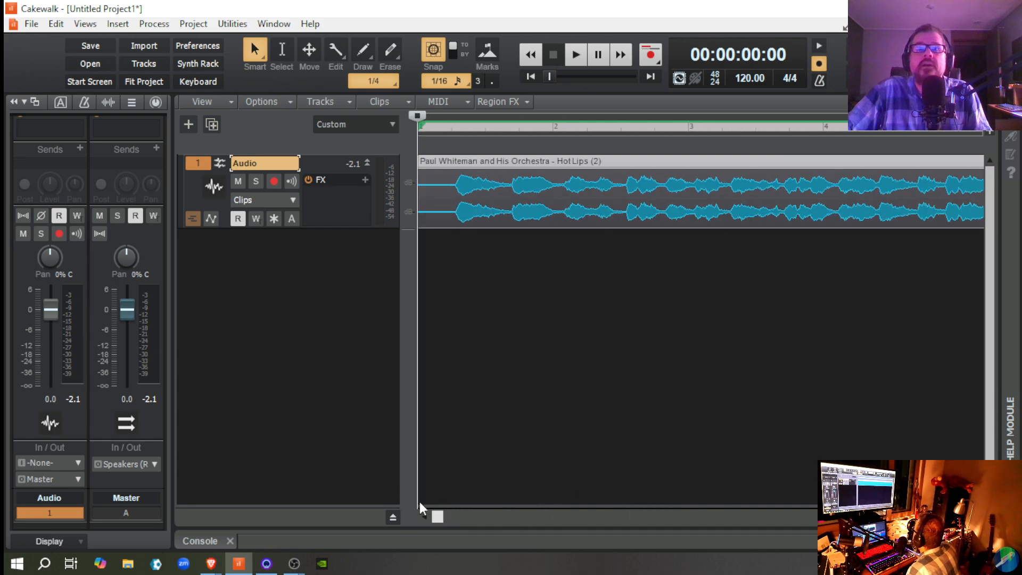
Step: Change the time ruler format of the timeline to H:M:S:F
right_click(552, 131)
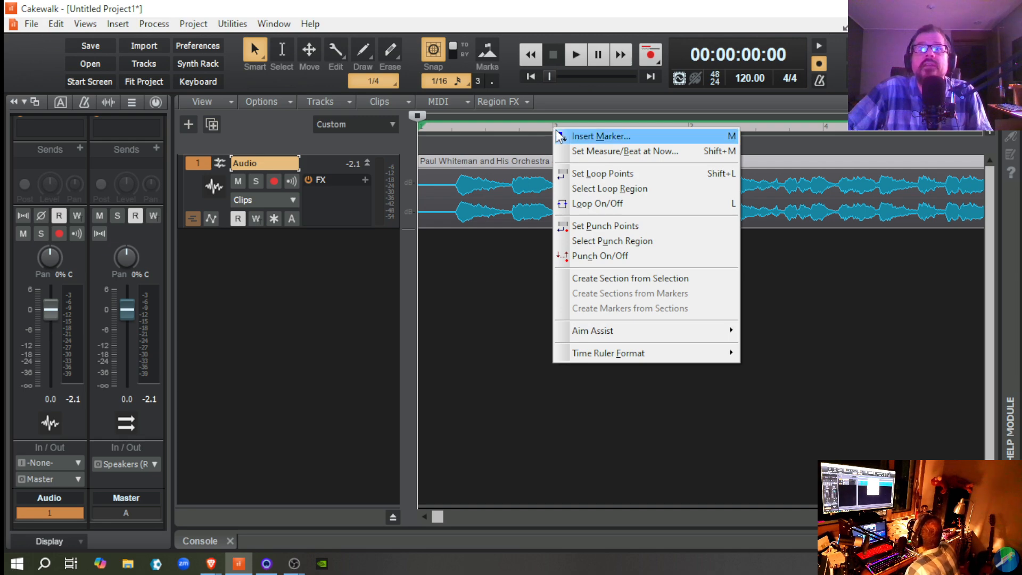
mouse_move(627, 359)
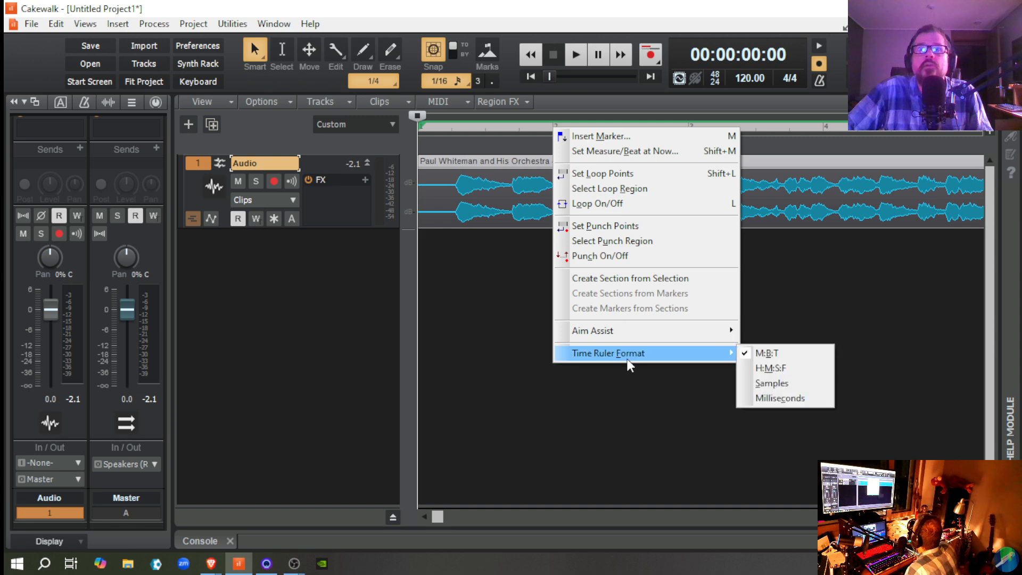
click(784, 367)
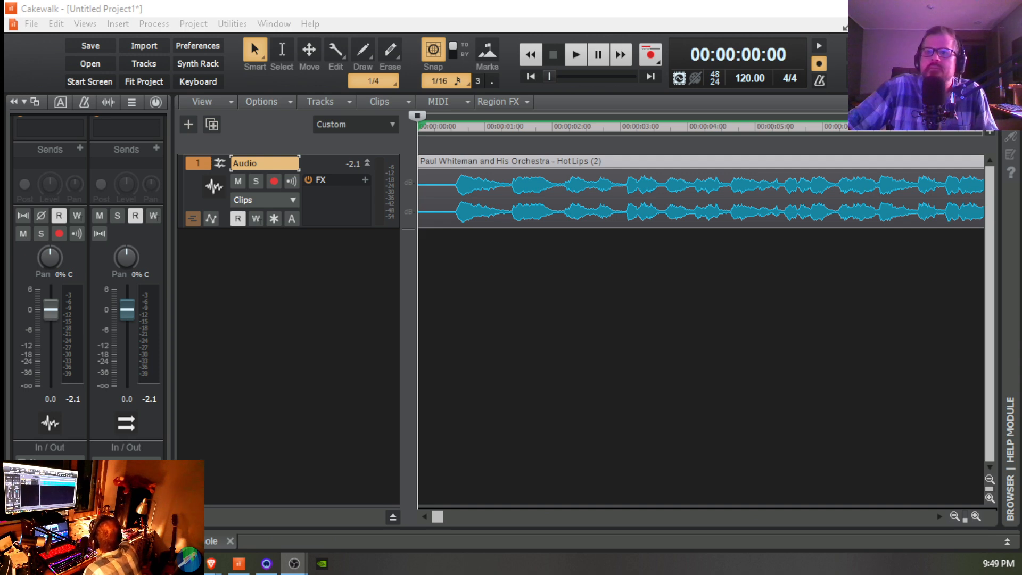
Step: Zoom the timeline out horizontally to view the full "Hot Lips" clip, and zoom back in slightly
click(953, 517)
click(953, 516)
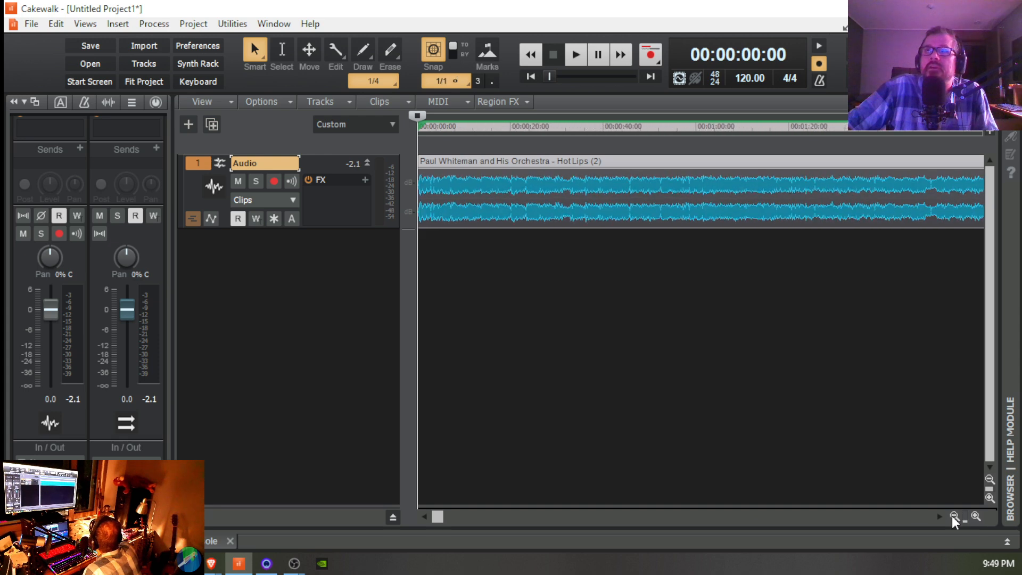
click(953, 517)
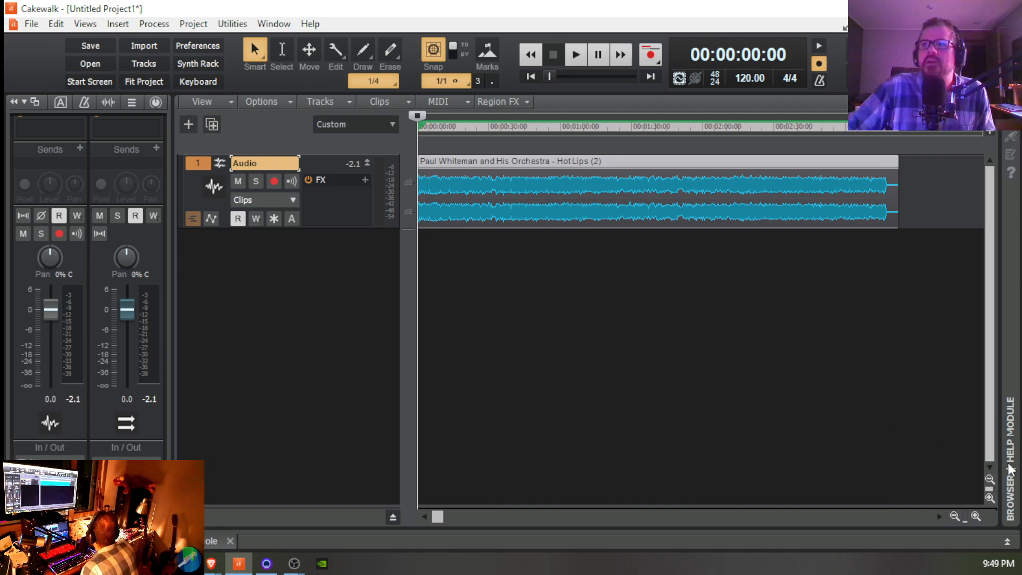
click(976, 516)
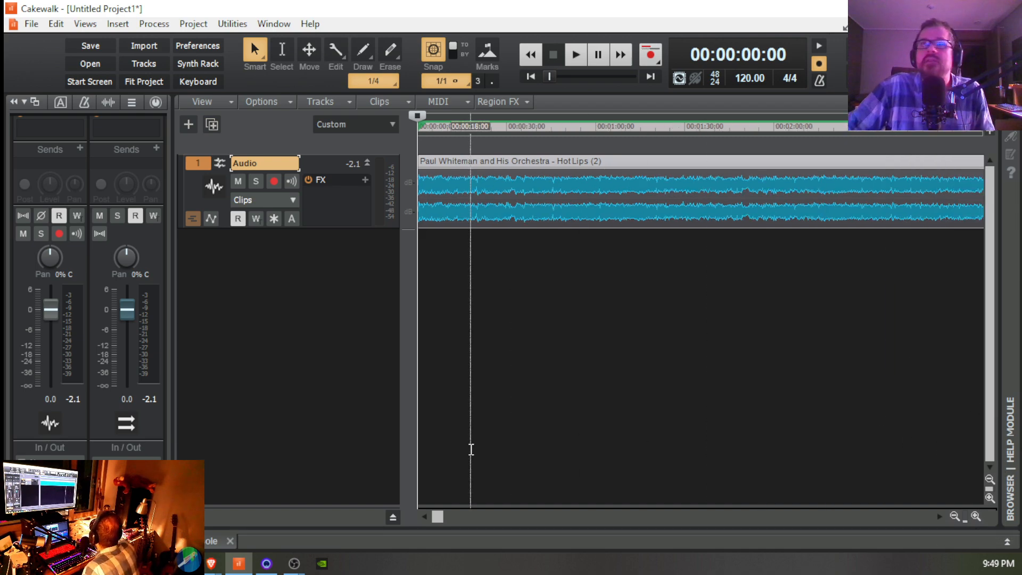
Step: Adjust the vertical zoom of the track view so the "Hot Lips" clip's waveform is slightly taller
drag(440, 517, 404, 516)
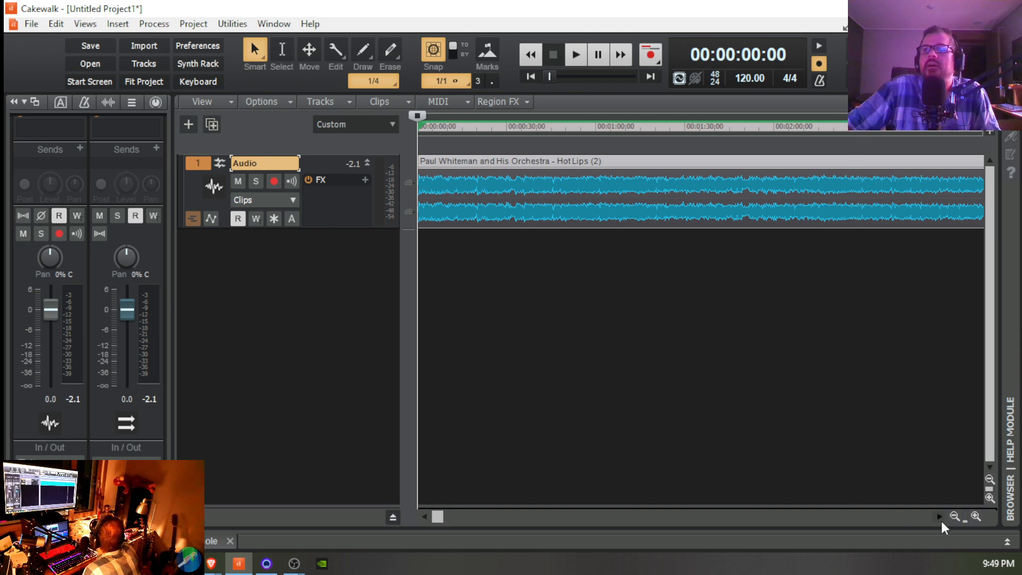
click(990, 498)
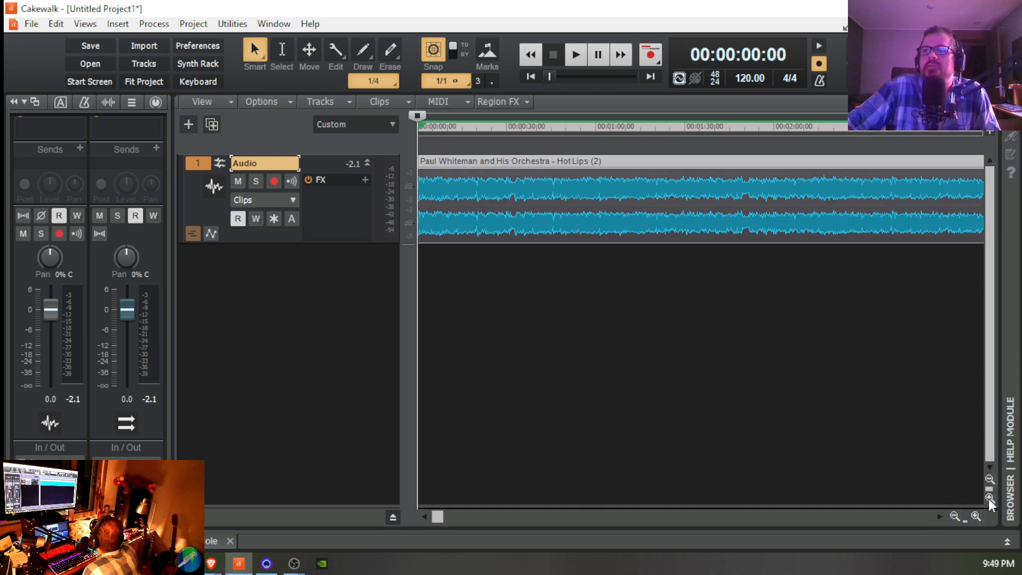
click(990, 479)
click(991, 479)
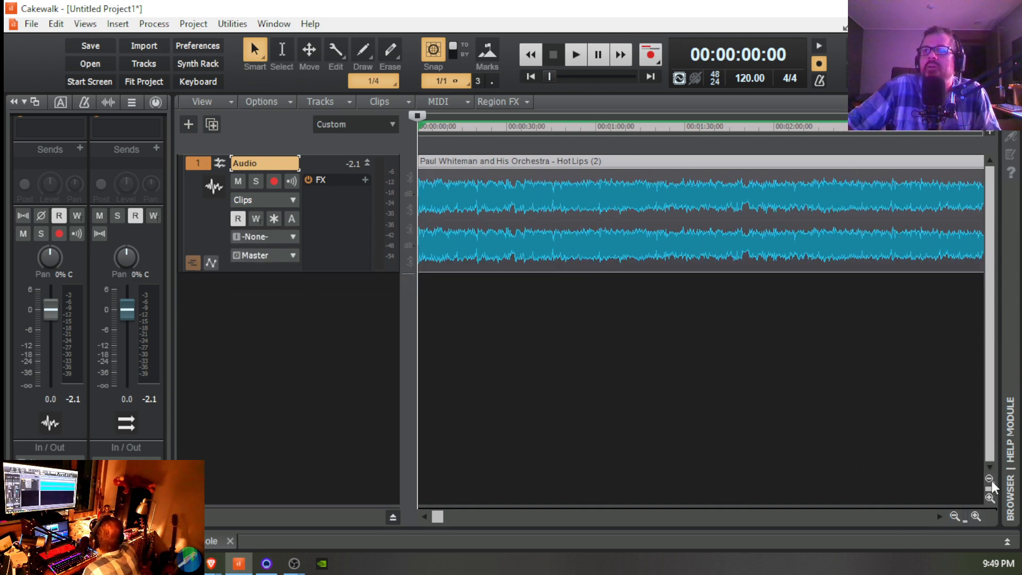
click(990, 479)
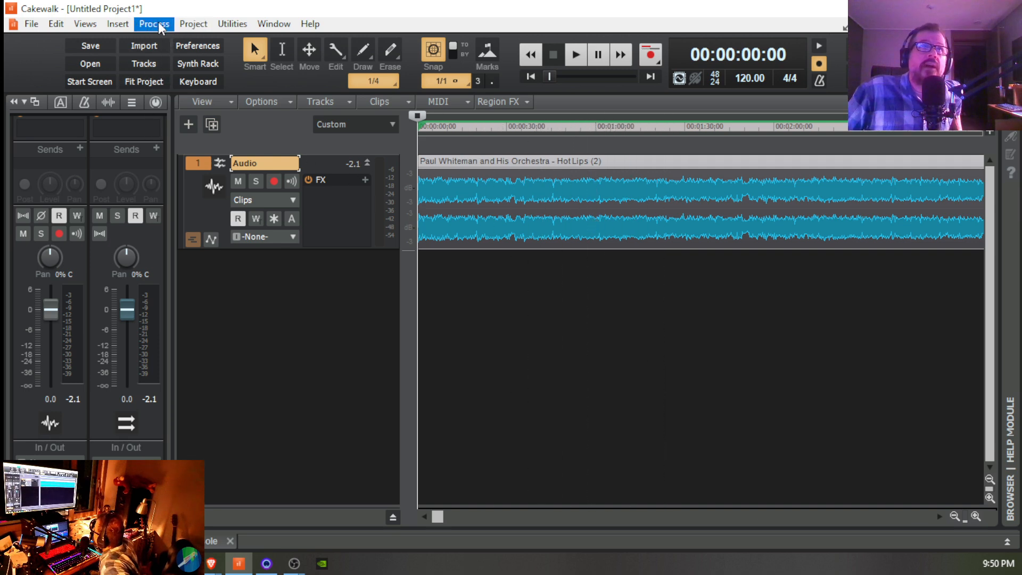
Step: Insert a second audio track with its strip expanded and record-armed, and delete that track again
click(114, 22)
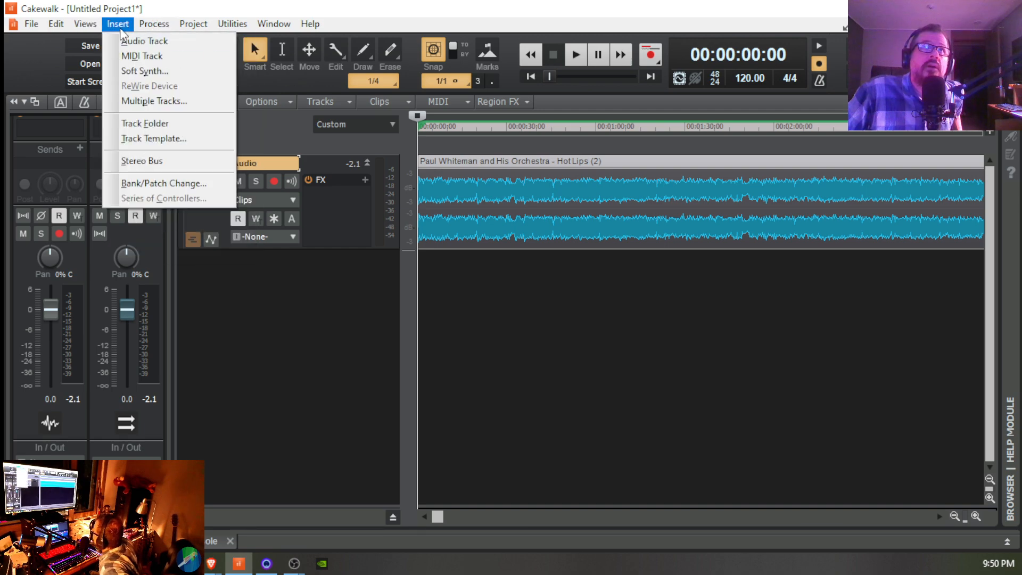
click(126, 40)
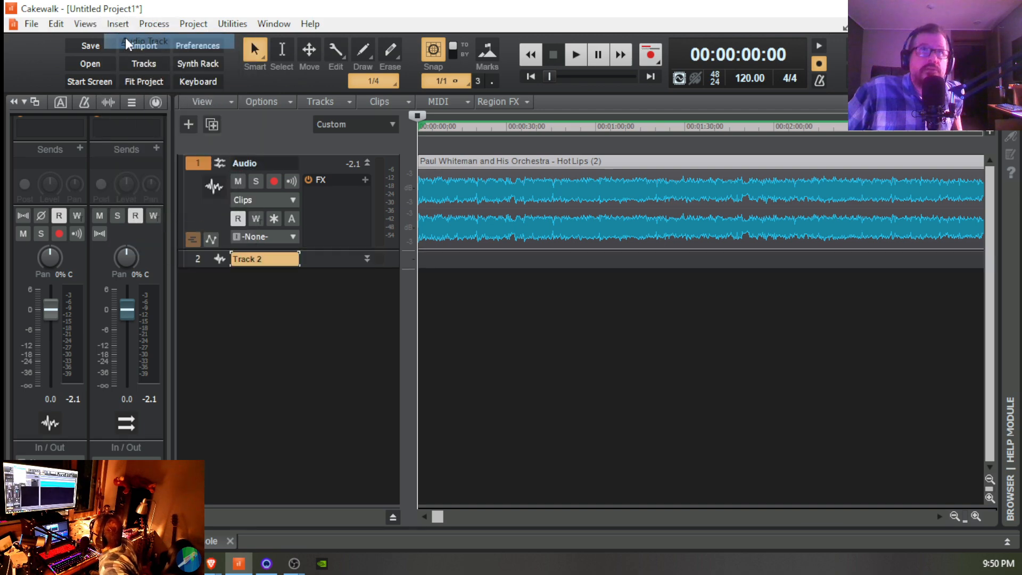
click(367, 260)
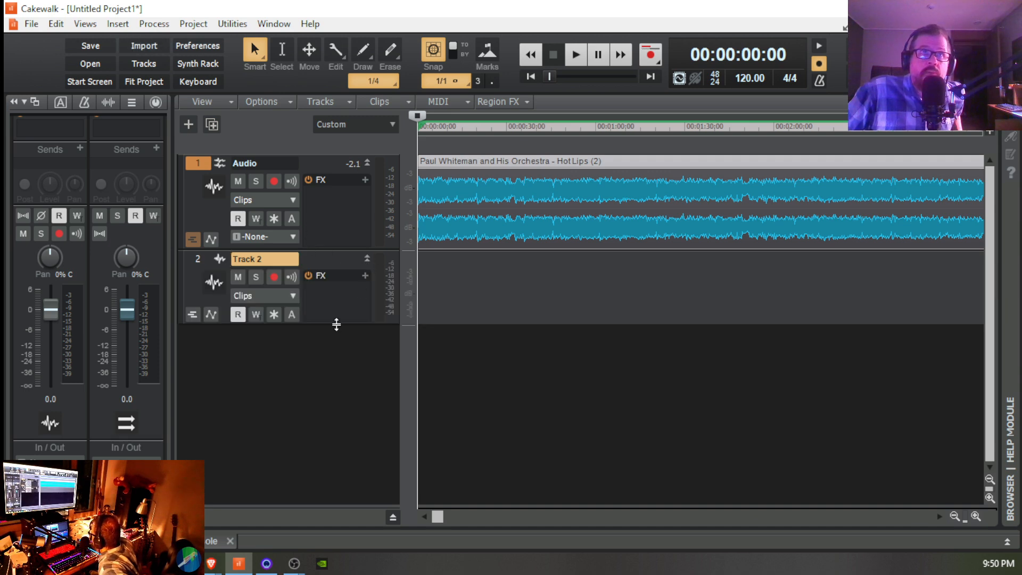
click(274, 276)
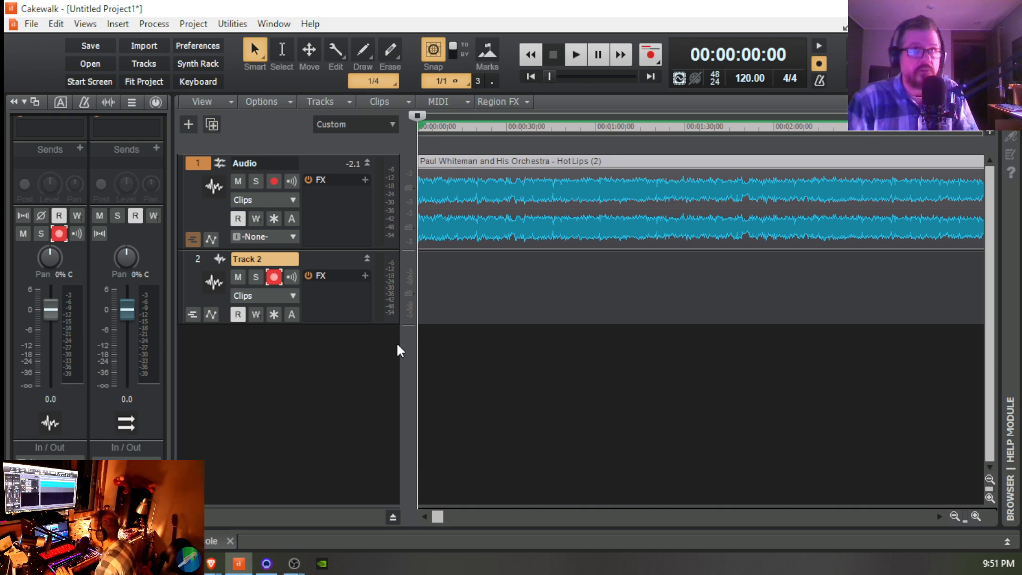
key(Delete)
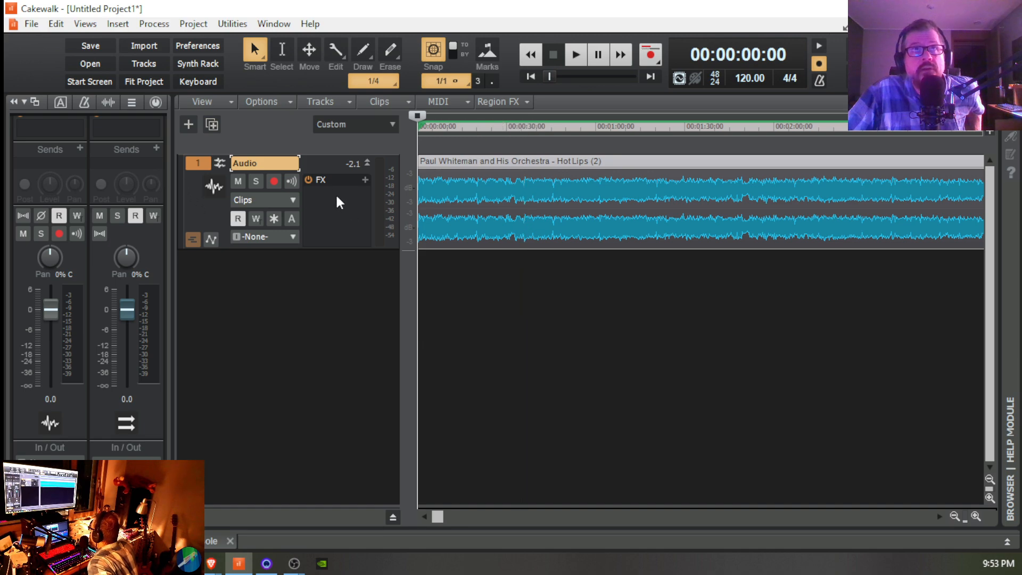
Step: Rename the audio track as "Hot Lips"
double_click(260, 165)
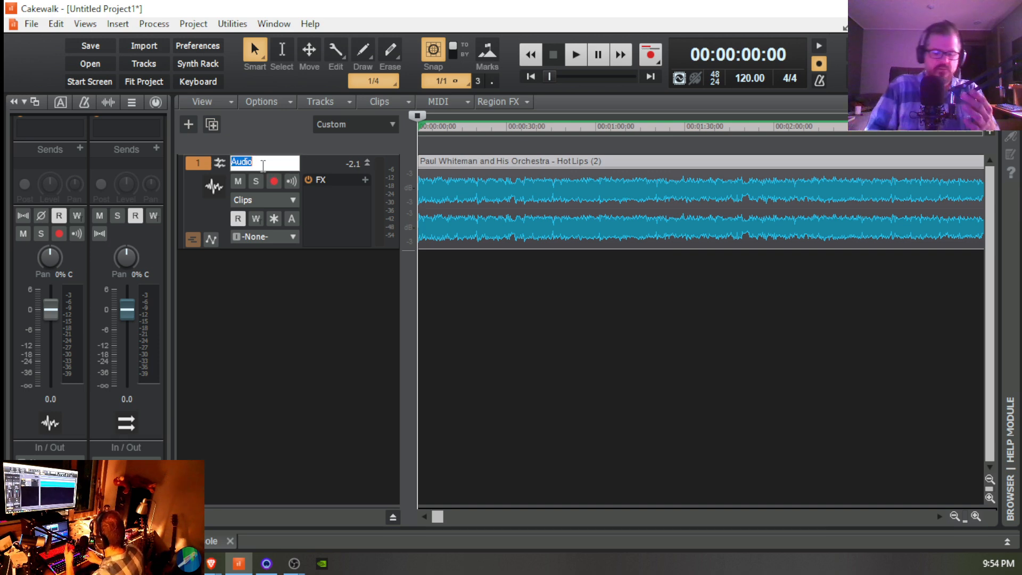
key(BackSpace)
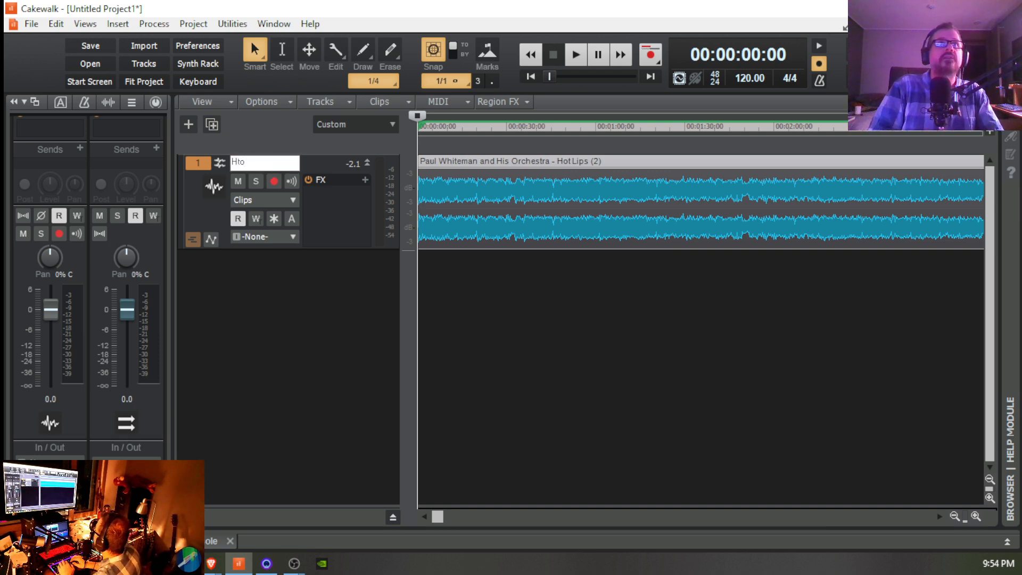
text(Hot Lips)
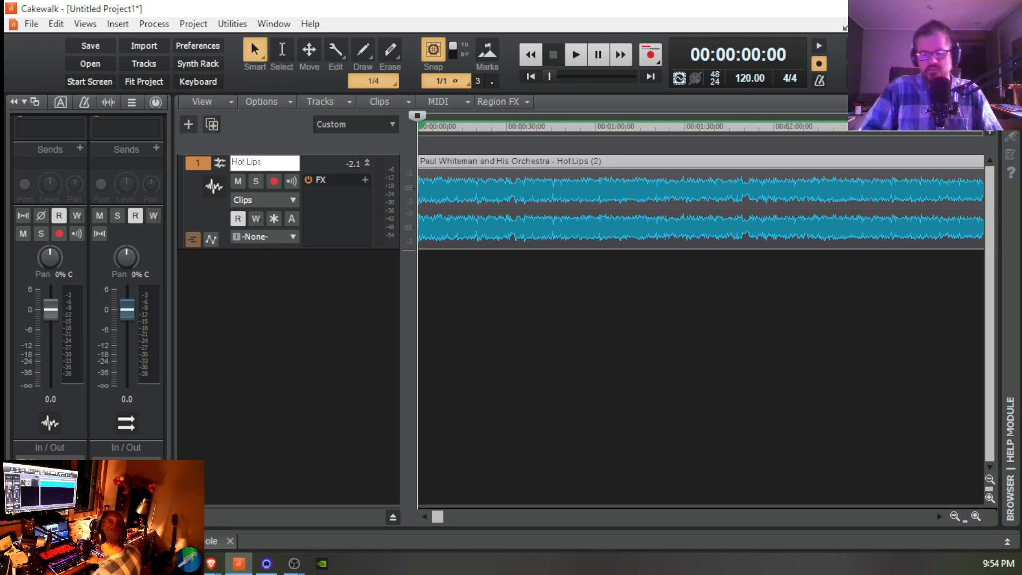
key(Return)
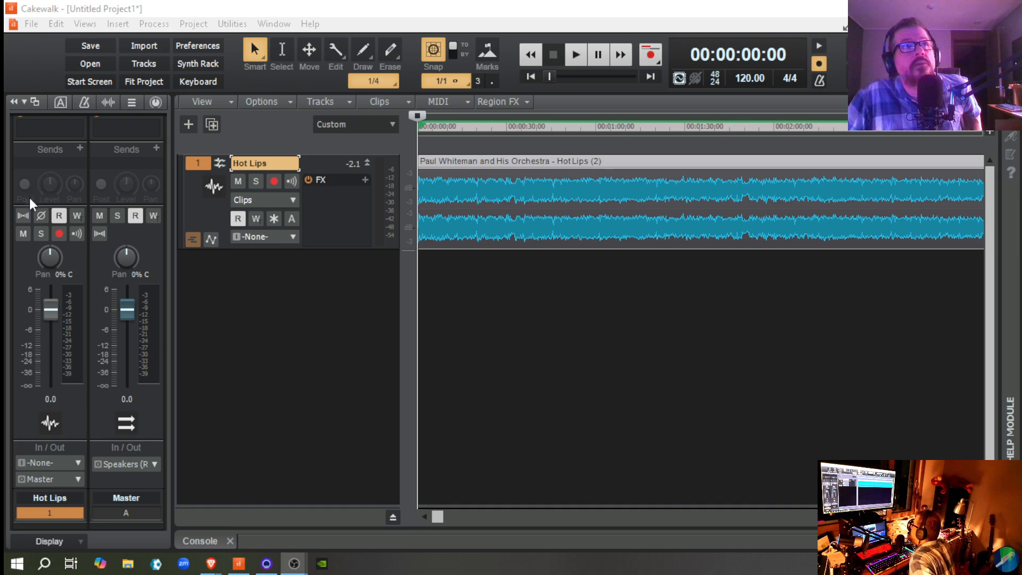
Step: Mute the Hot Lips track in its console strip, start playback, and toggle the mute to hear its effect
mouse_move(47, 405)
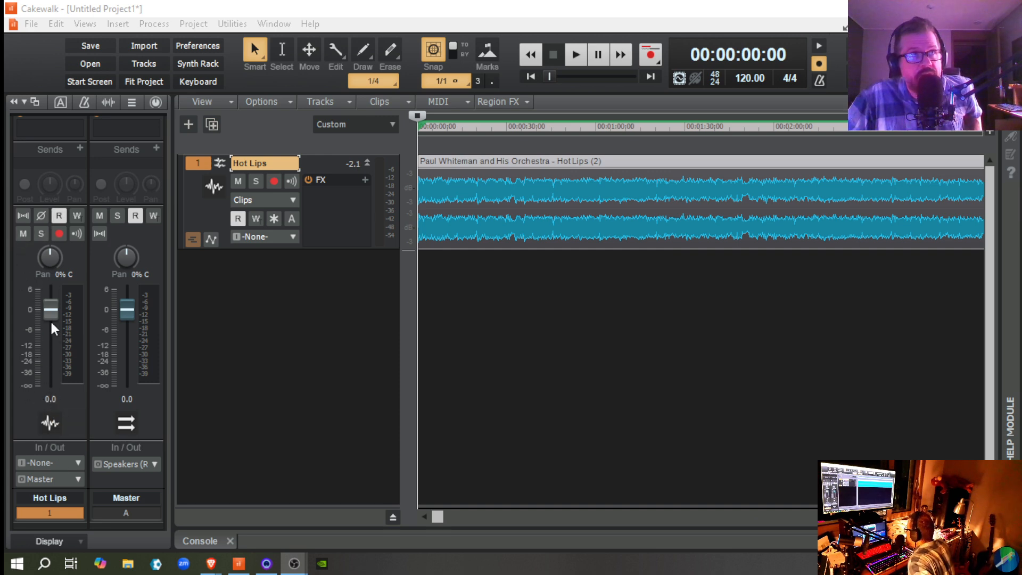
mouse_move(46, 308)
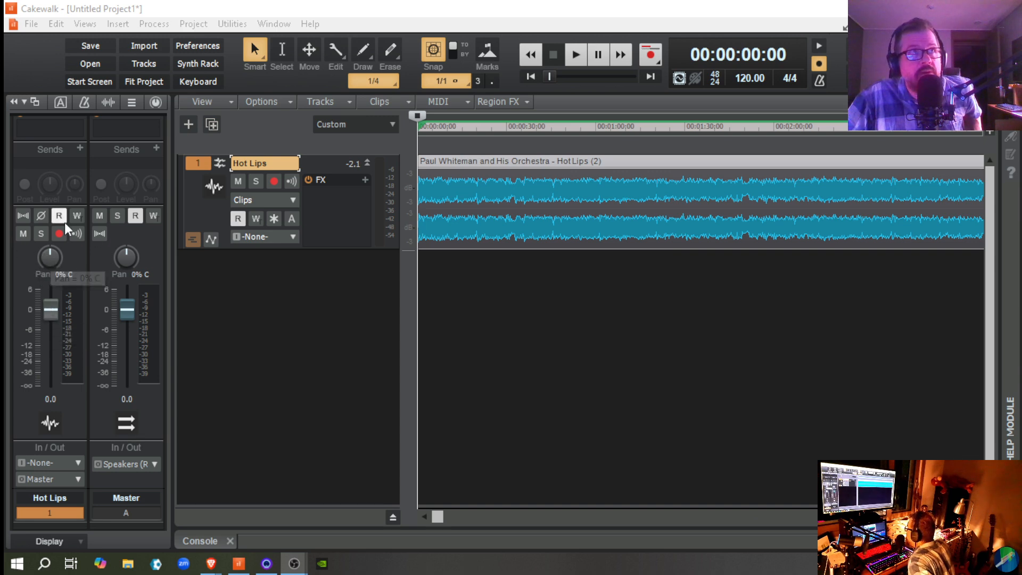
click(23, 234)
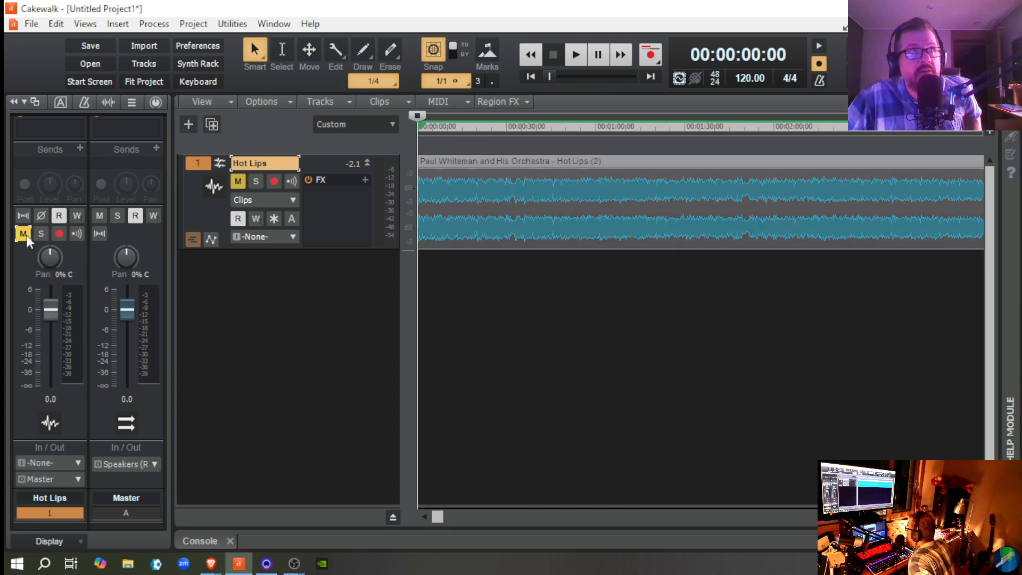
key(space)
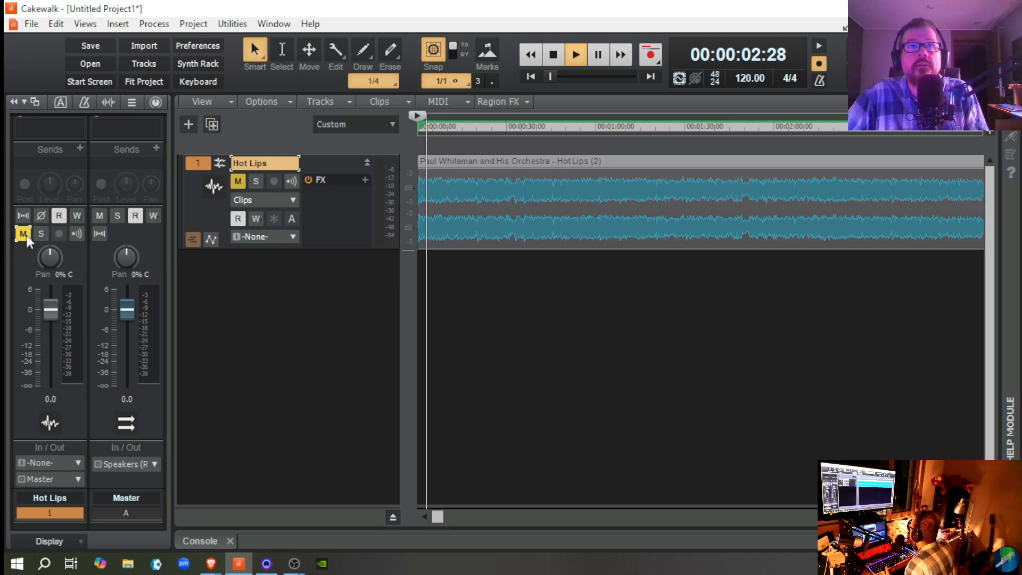
click(25, 233)
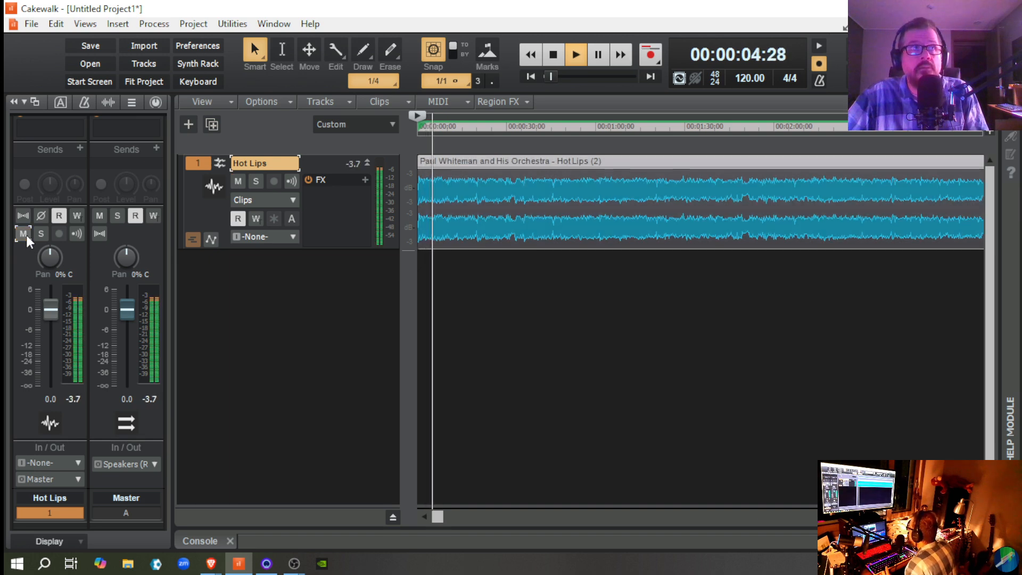
click(25, 234)
click(25, 235)
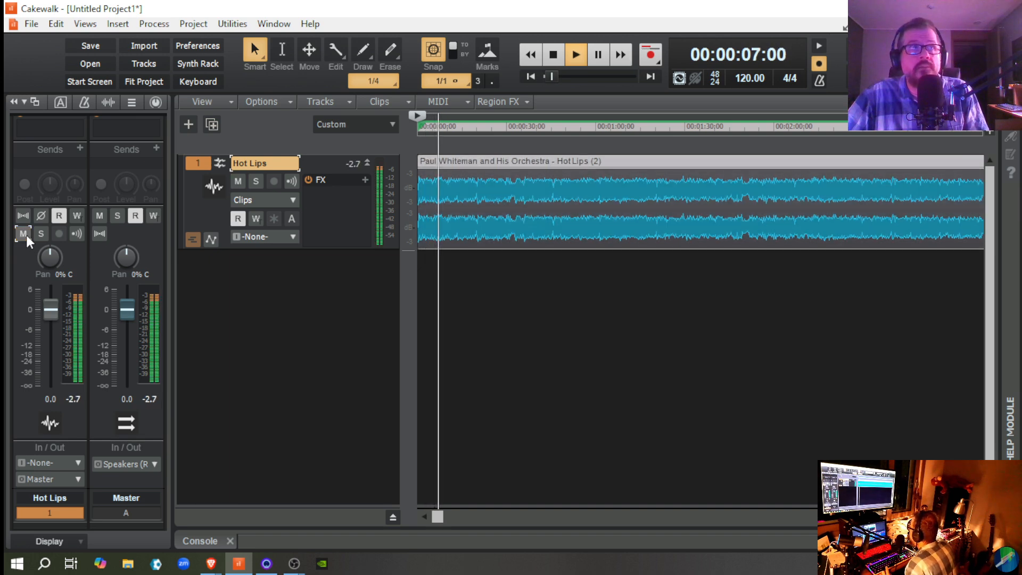
click(24, 233)
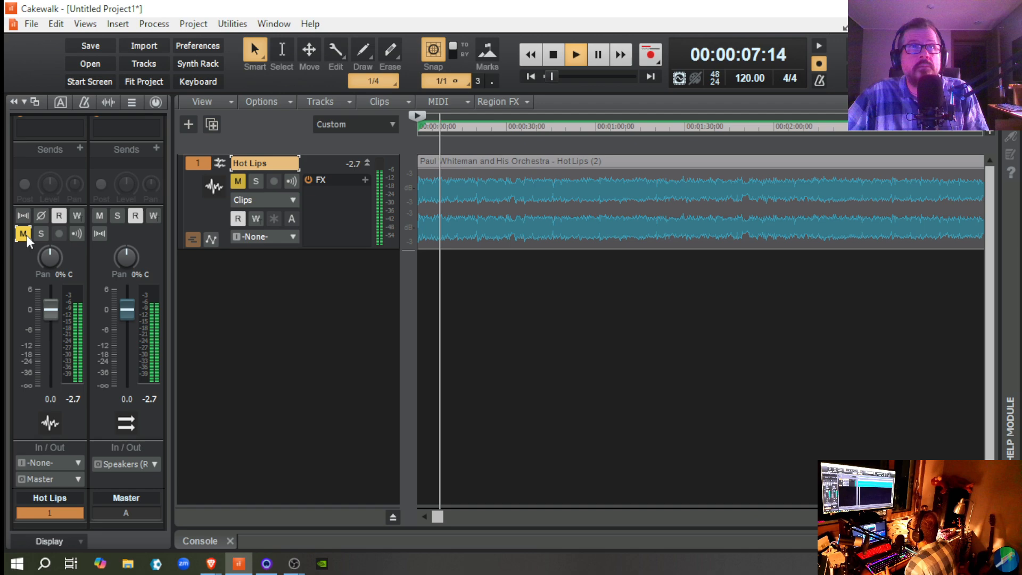
Step: Toggle mute from the Hot Lips track header, stop playback with the track unmuted, and switch its solo on and off
click(238, 181)
click(238, 181)
key(space)
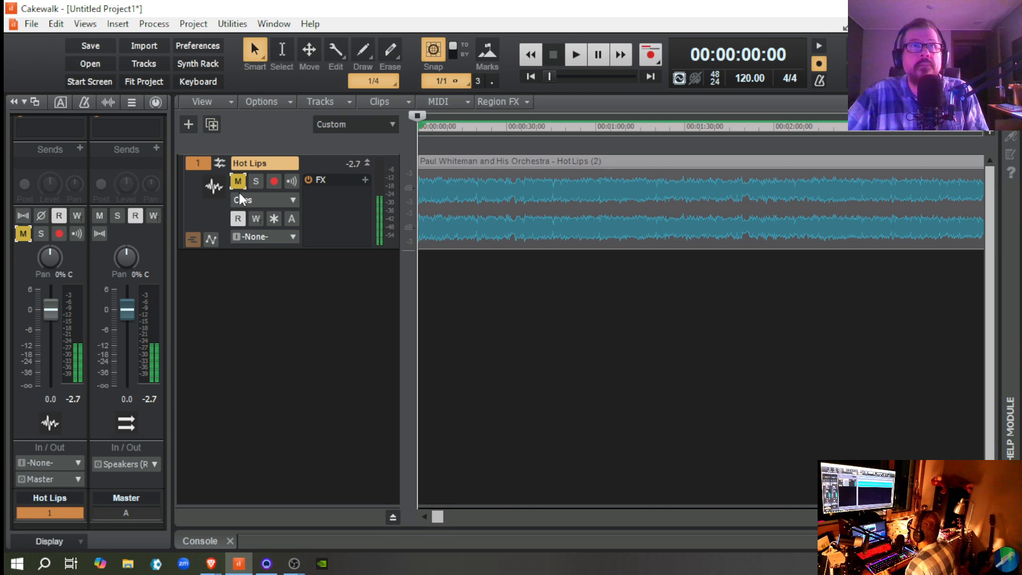
click(239, 181)
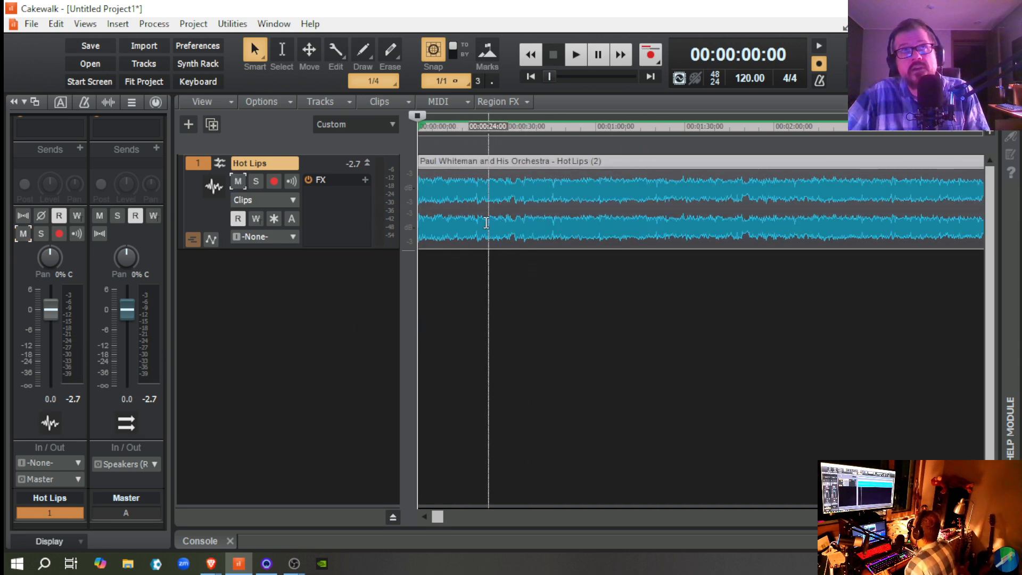
click(255, 183)
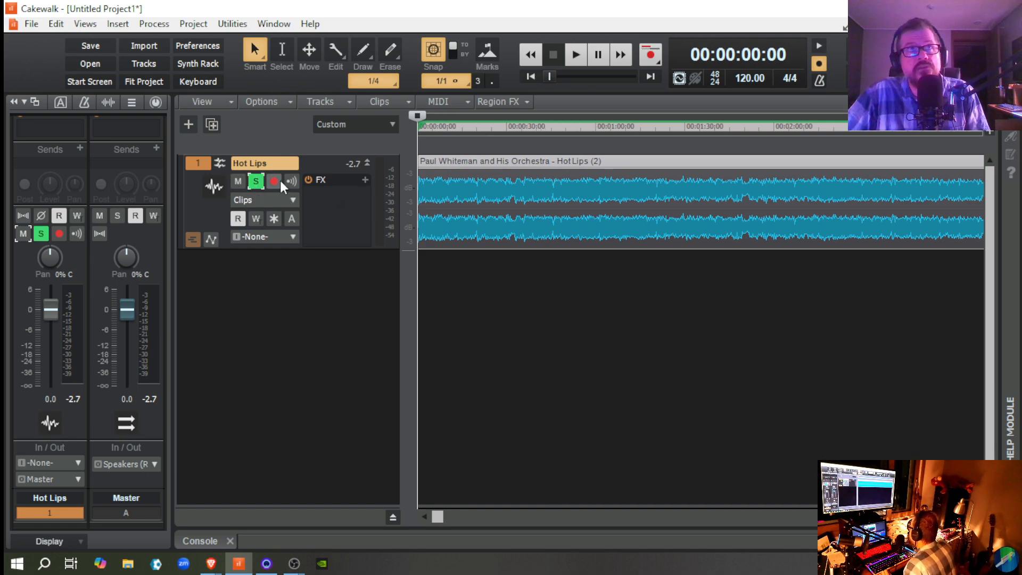
click(256, 184)
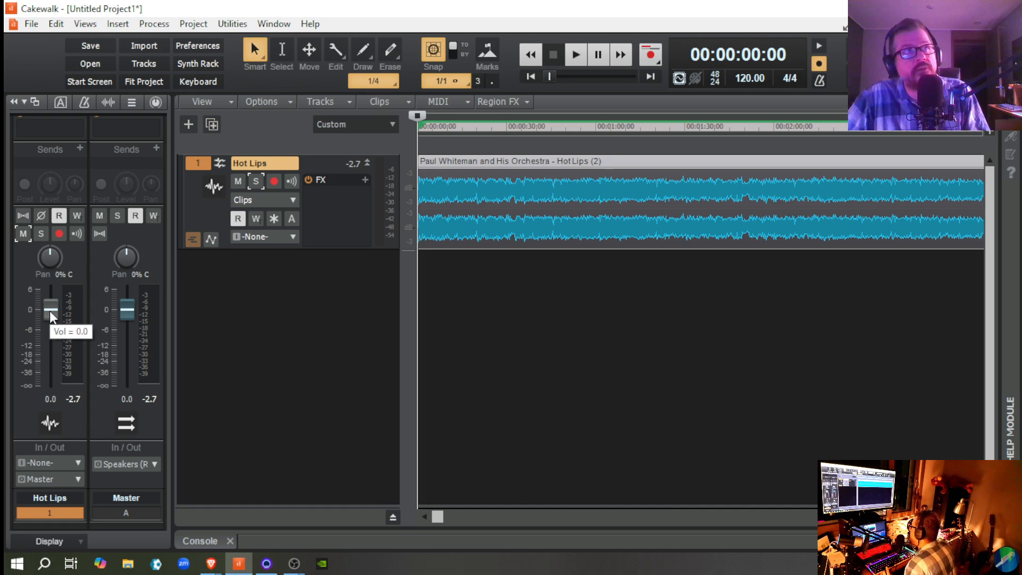
Step: Lower the Hot Lips volume fader to about -17.6 during playback, stop playback, and reset the fader to 0.0
key(space)
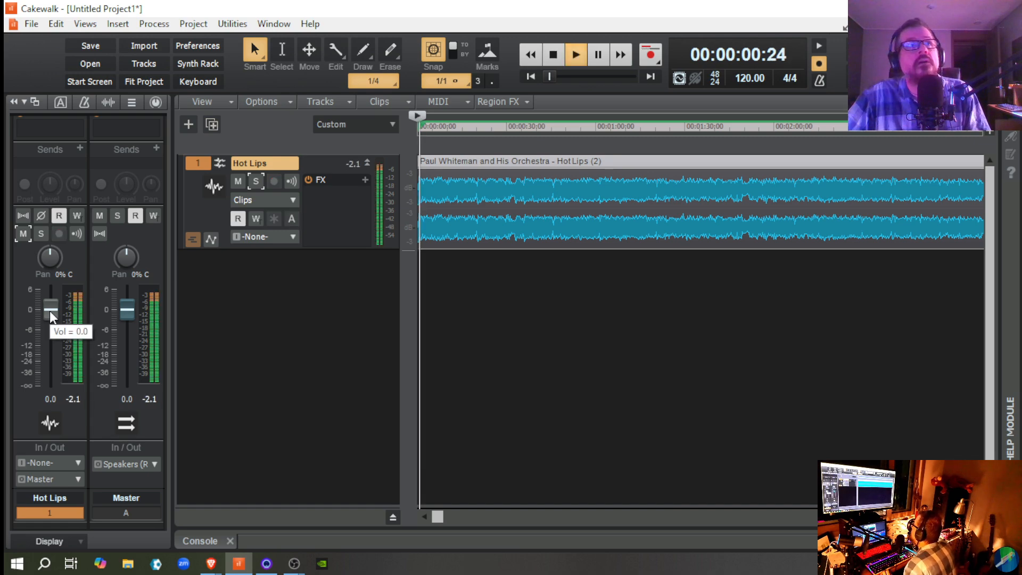
drag(50, 310, 50, 350)
key(space)
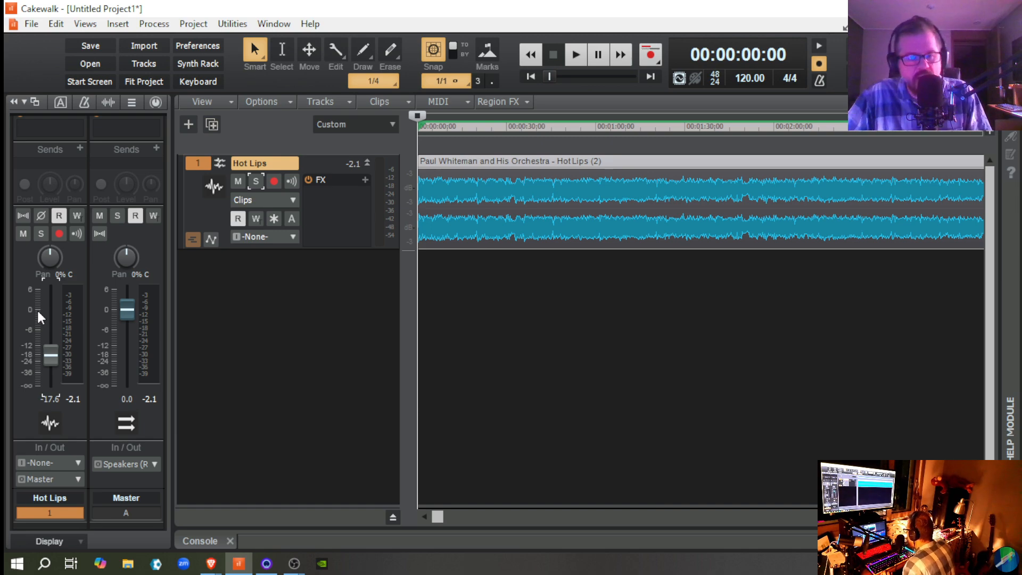
mouse_move(44, 365)
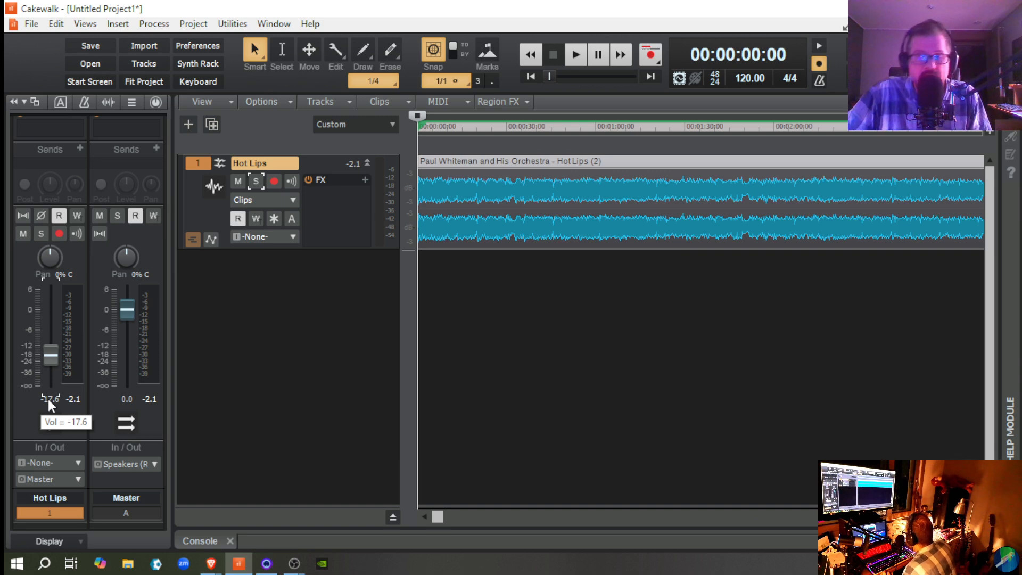
double_click(50, 357)
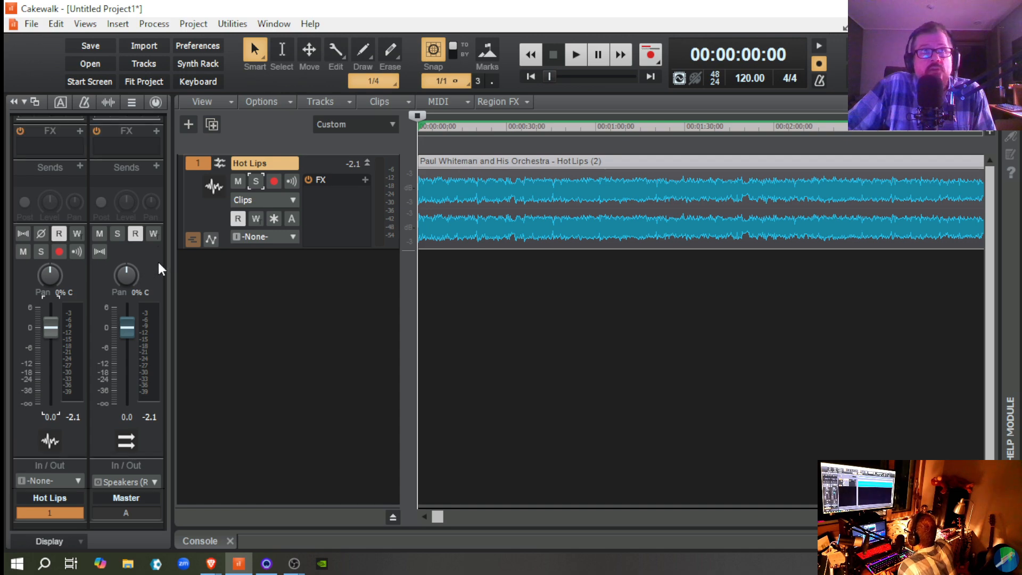
Step: Insert the Airwindows Consolidated VST3 effect from the uncategorized audio FX into the Master bus's FX rack
scroll(158, 262, up, 2)
scroll(154, 301, up, 1)
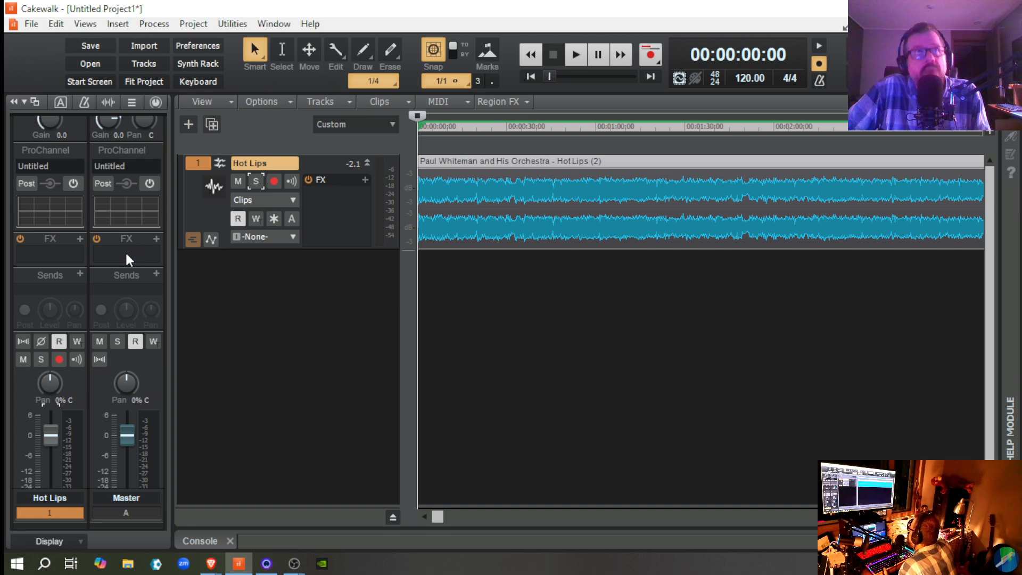
click(156, 239)
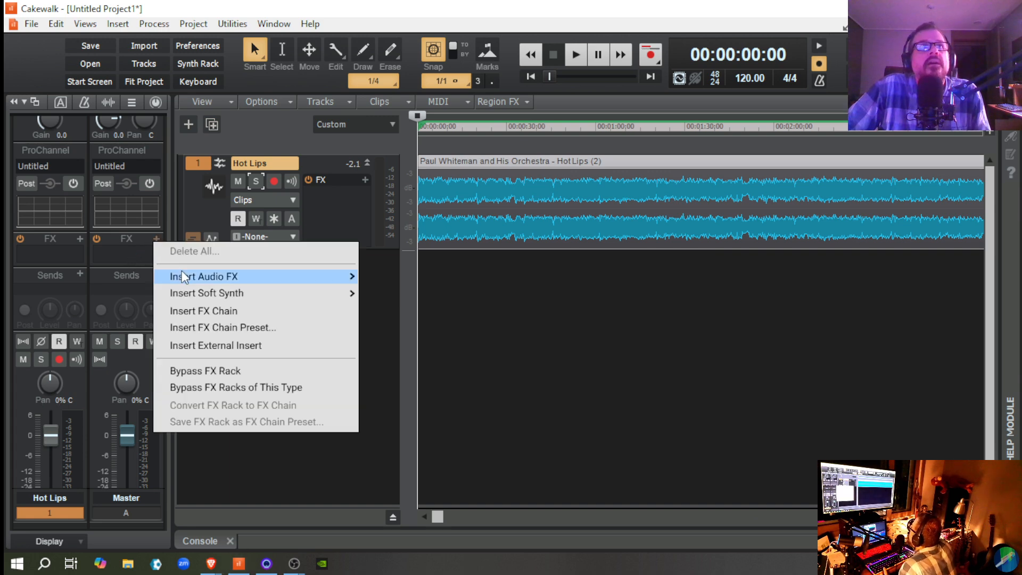
mouse_move(182, 270)
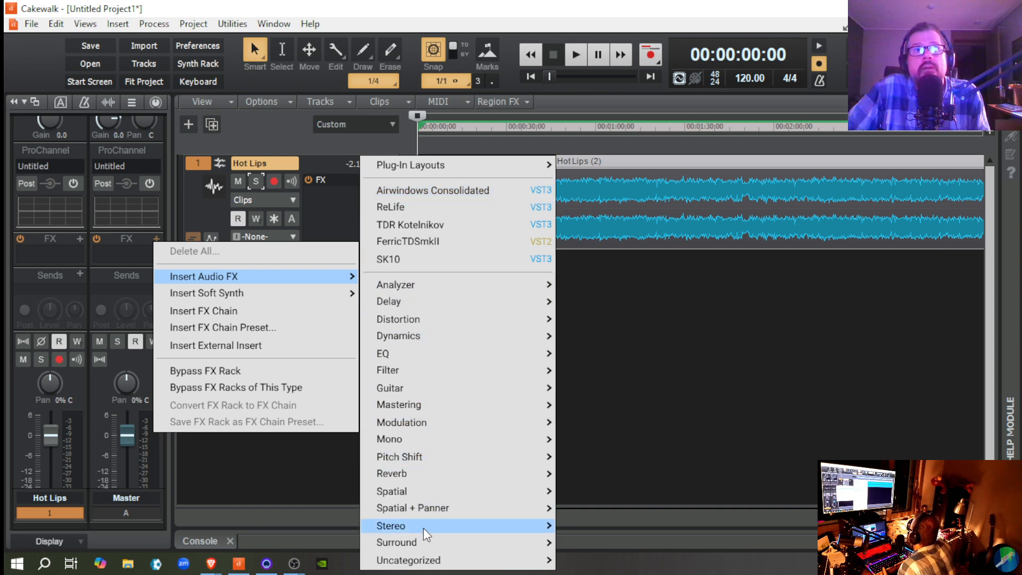
mouse_move(406, 283)
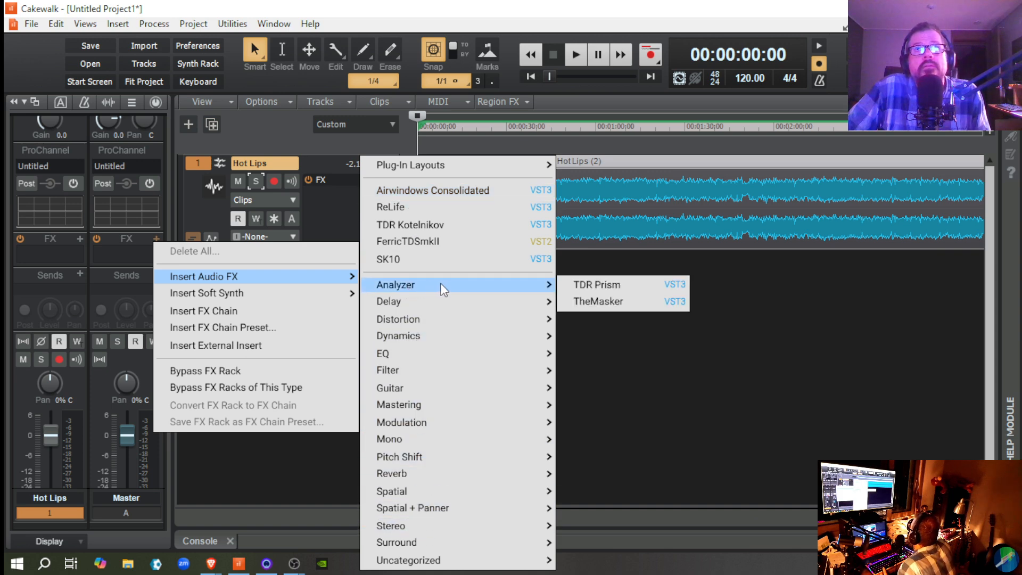
mouse_move(409, 325)
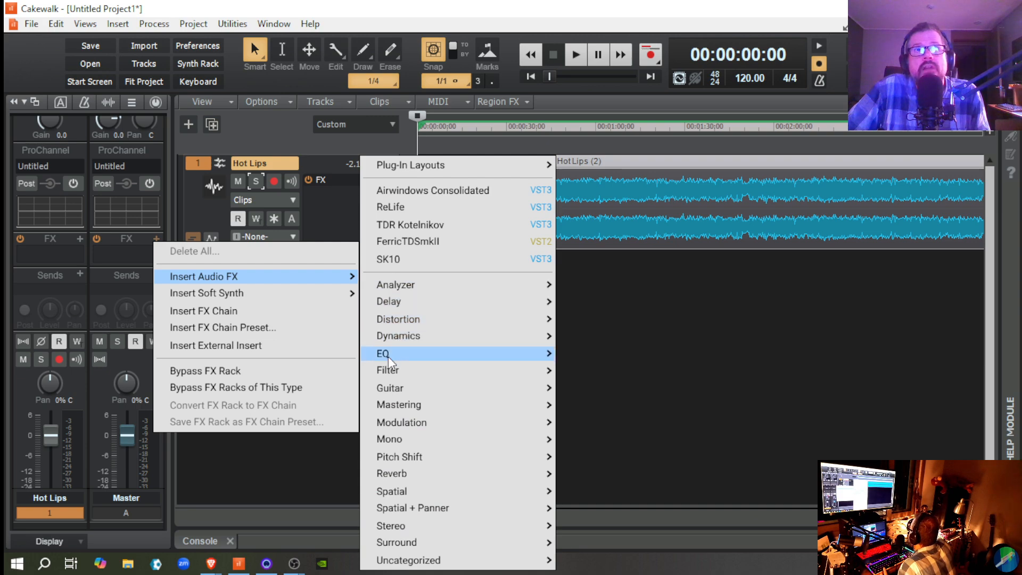
mouse_move(402, 562)
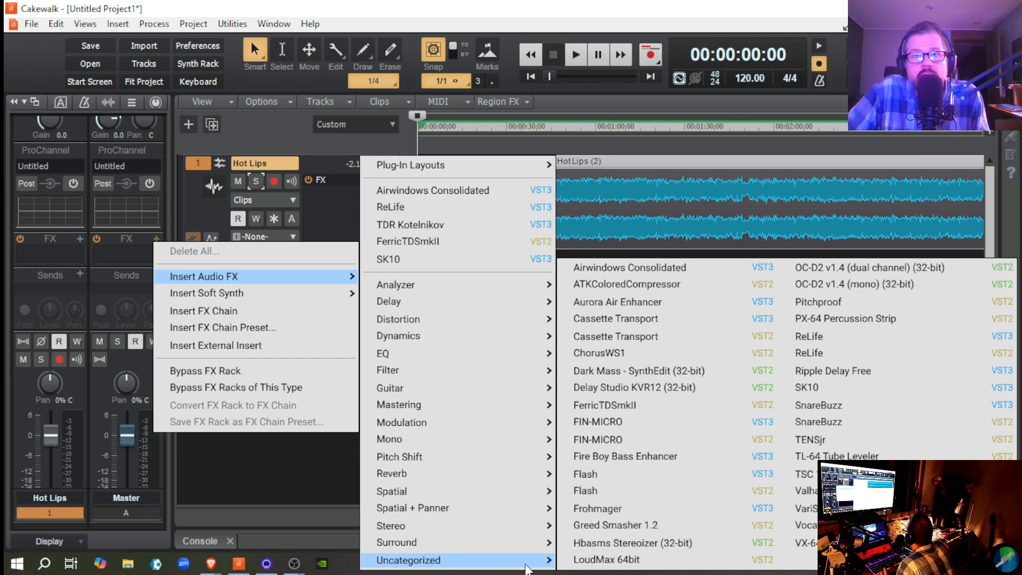
click(618, 267)
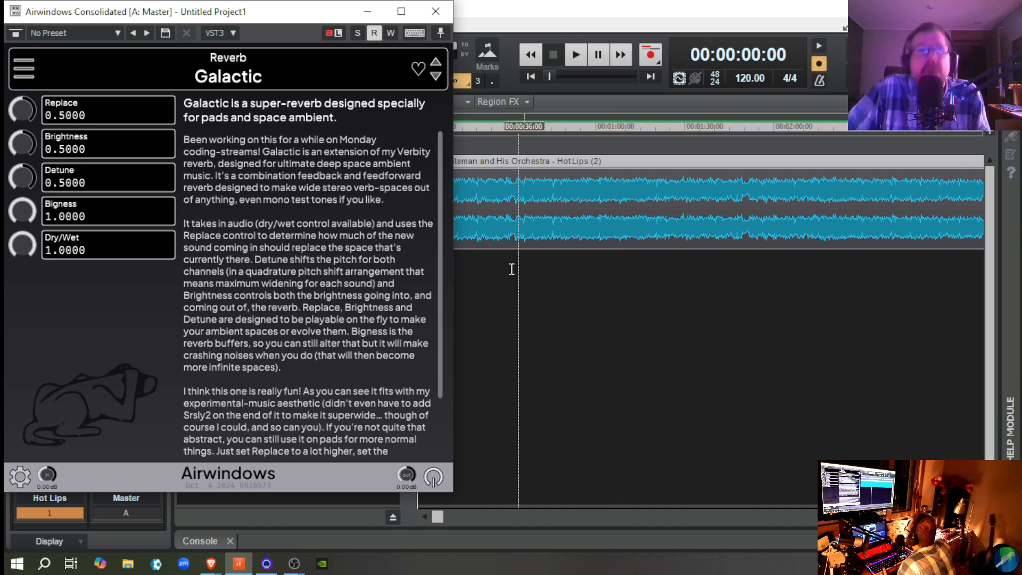
Step: Move the plug-in window clear of the console, then play Hot Lips while switching the Master bus's Galactic reverb off and on
drag(280, 8, 731, 51)
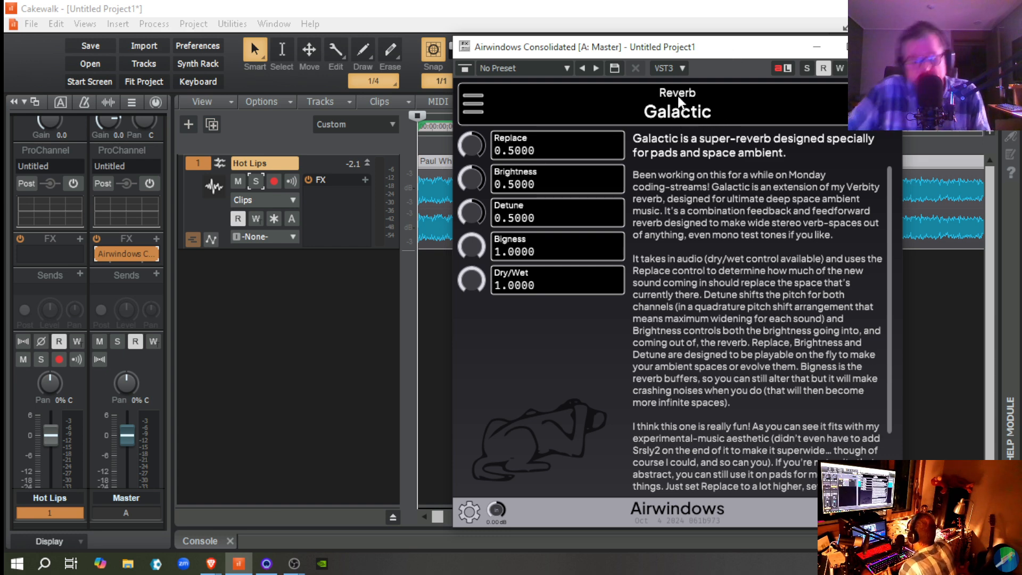
key(space)
key(space)
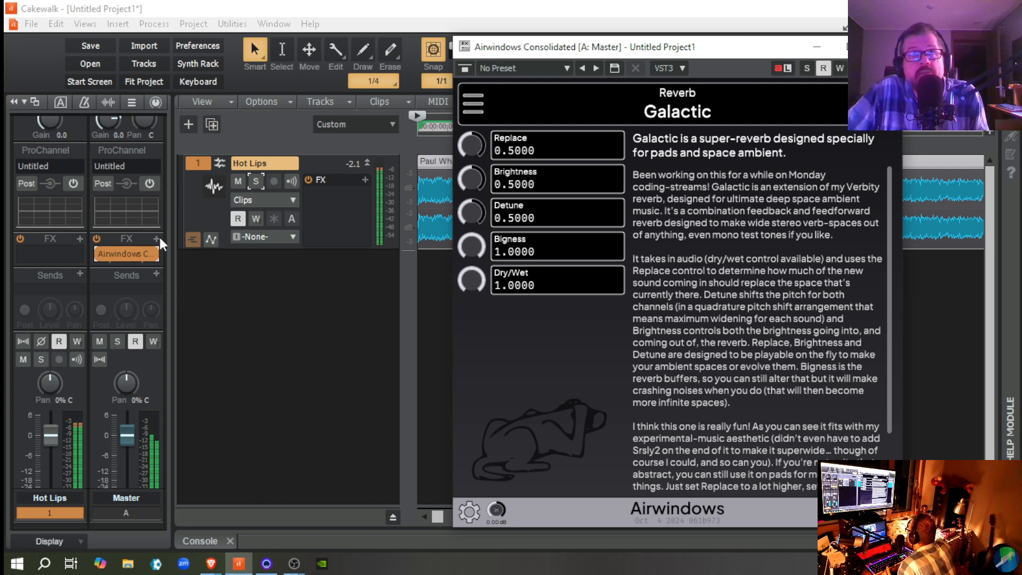
click(98, 253)
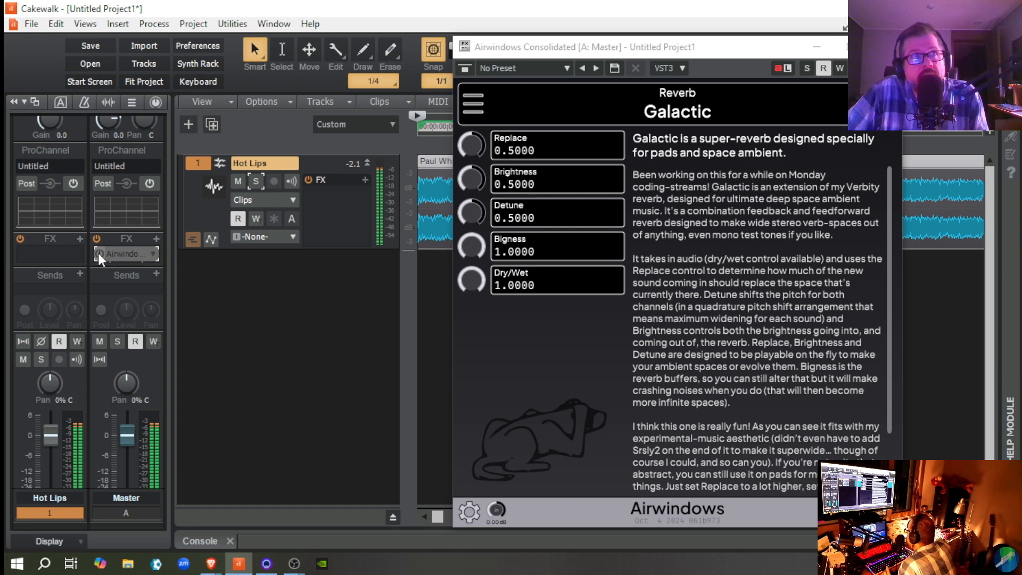
click(98, 256)
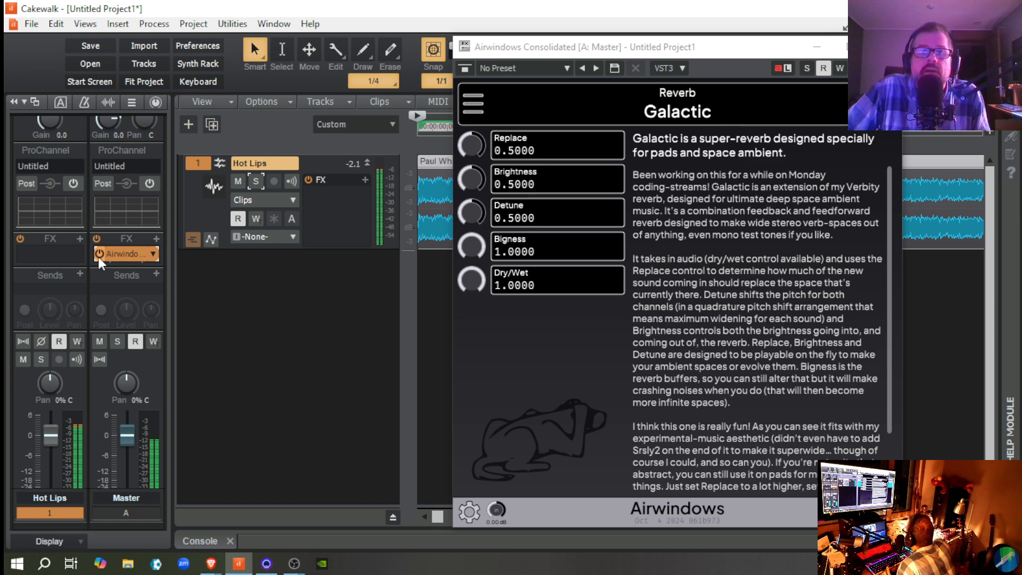
key(space)
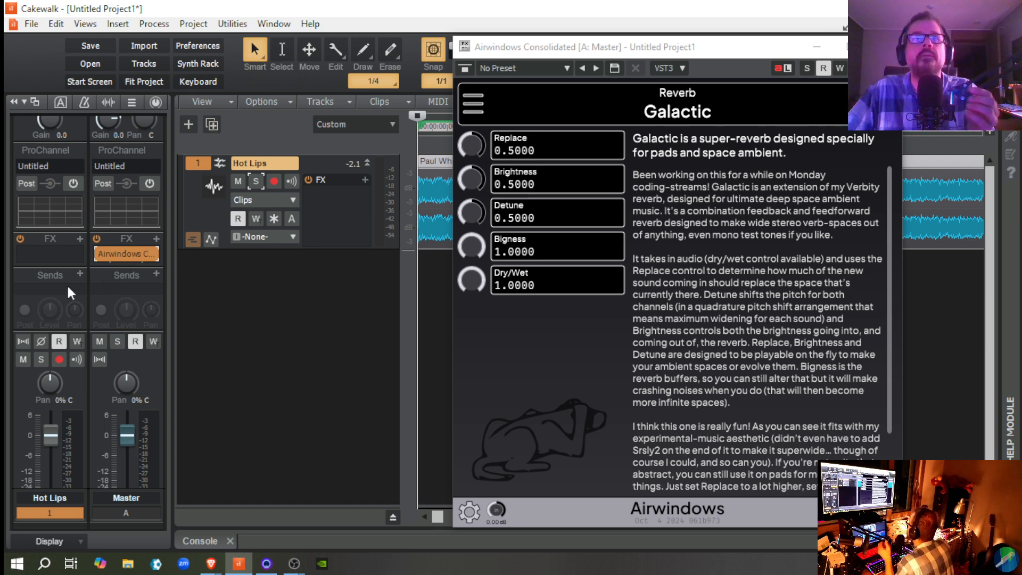
Step: Load the Lo-Fi effect Flutter2 in Airwindows Consolidated and look through its description
click(469, 104)
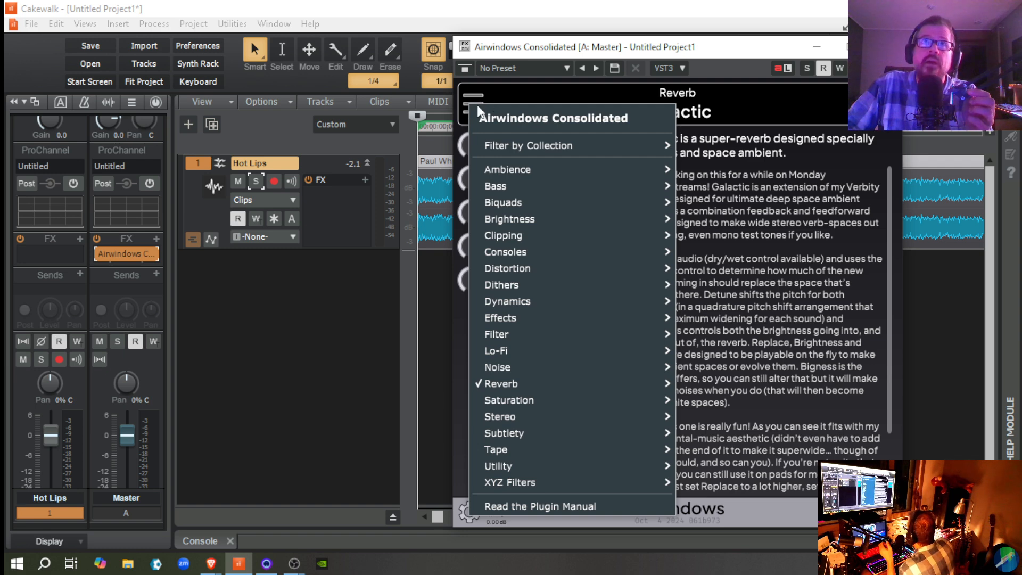
mouse_move(504, 171)
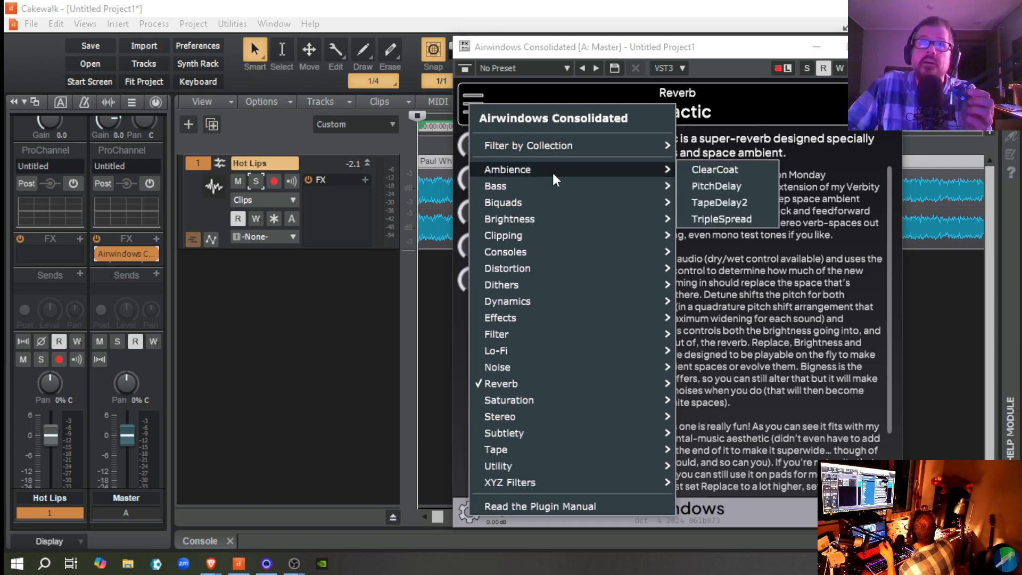
mouse_move(532, 203)
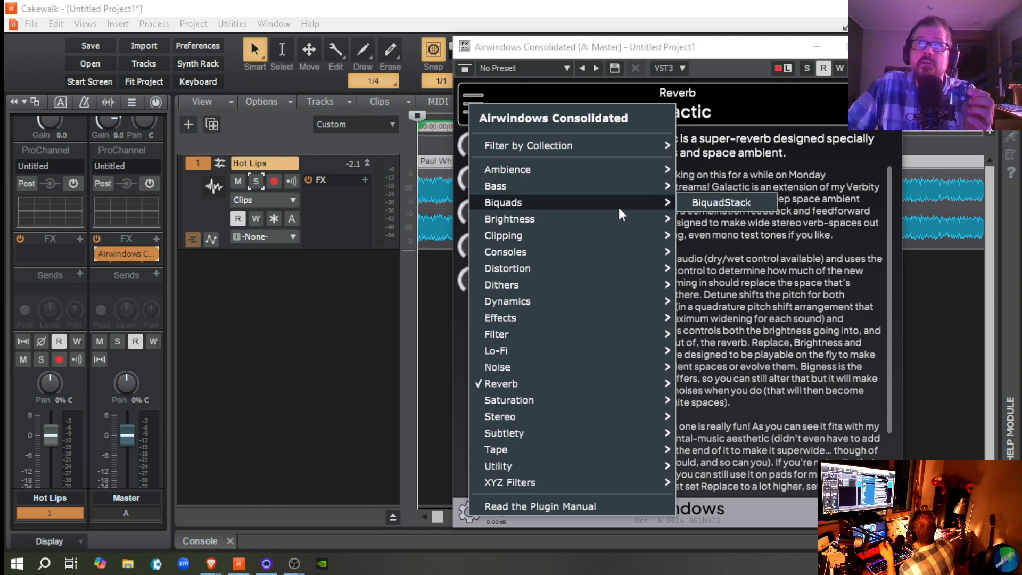
mouse_move(556, 234)
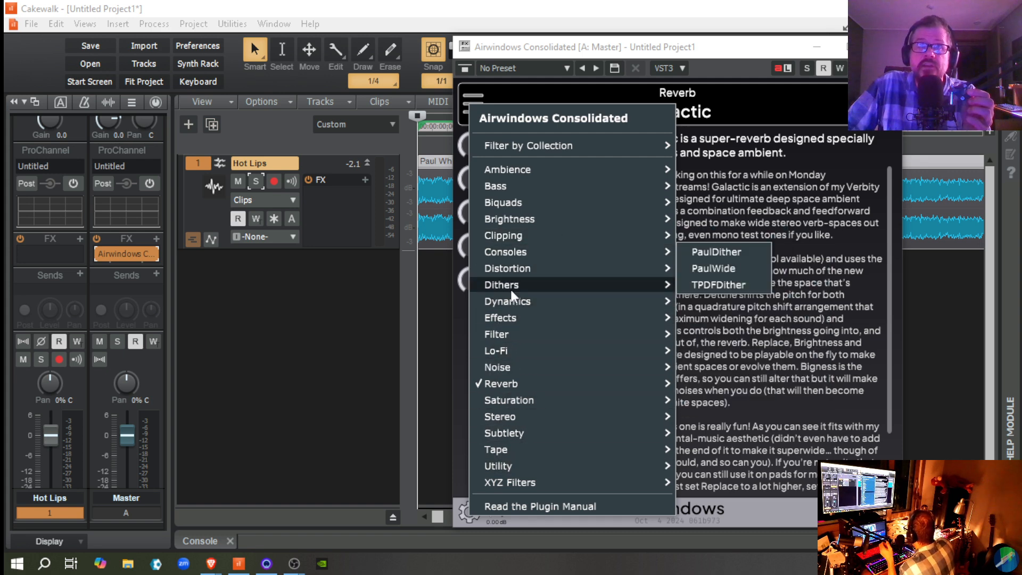
mouse_move(511, 351)
click(711, 300)
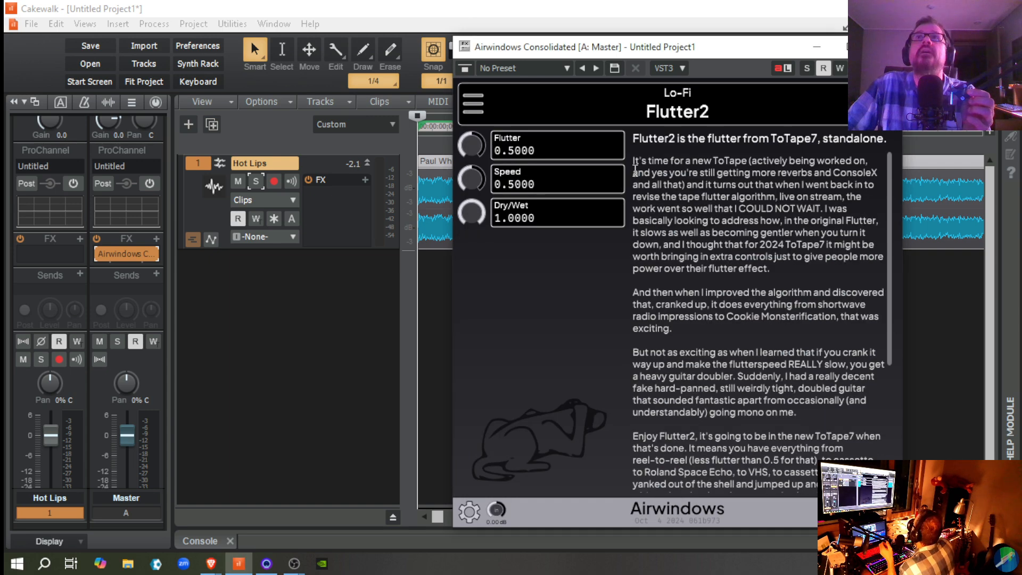
drag(634, 160, 814, 487)
scroll(719, 418, down, 3)
scroll(717, 417, down, 3)
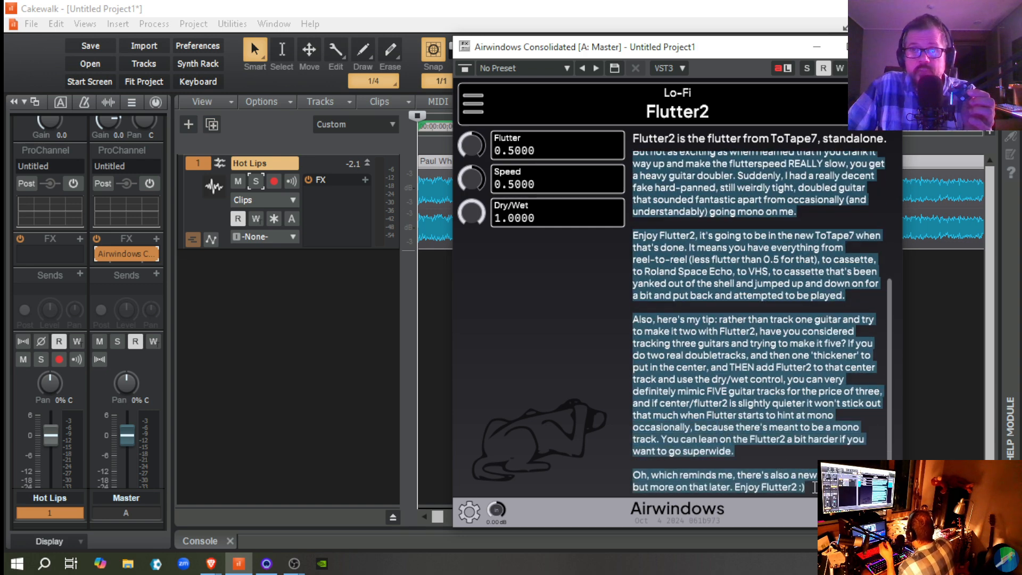
click(768, 426)
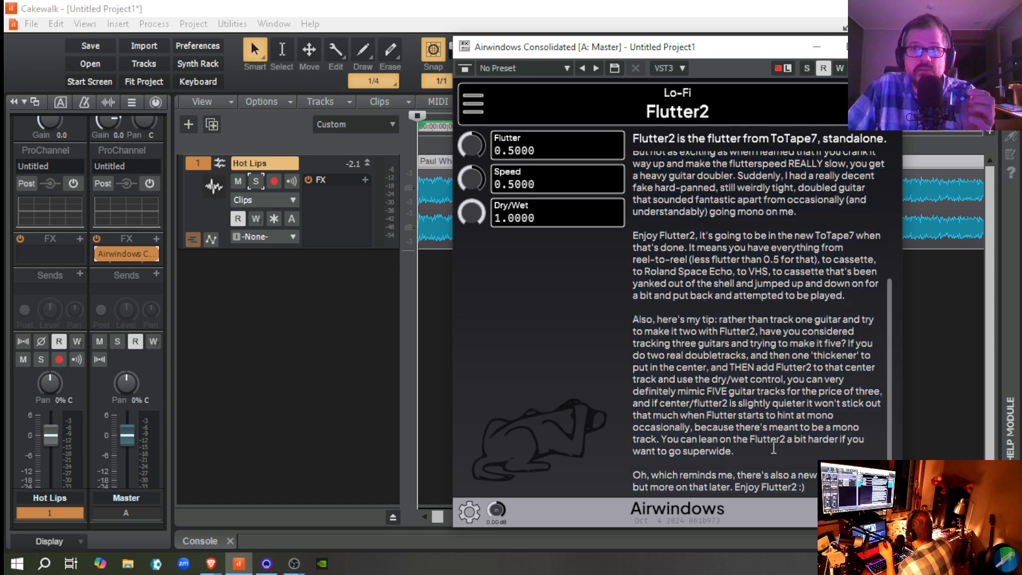
scroll(762, 444, up, 4)
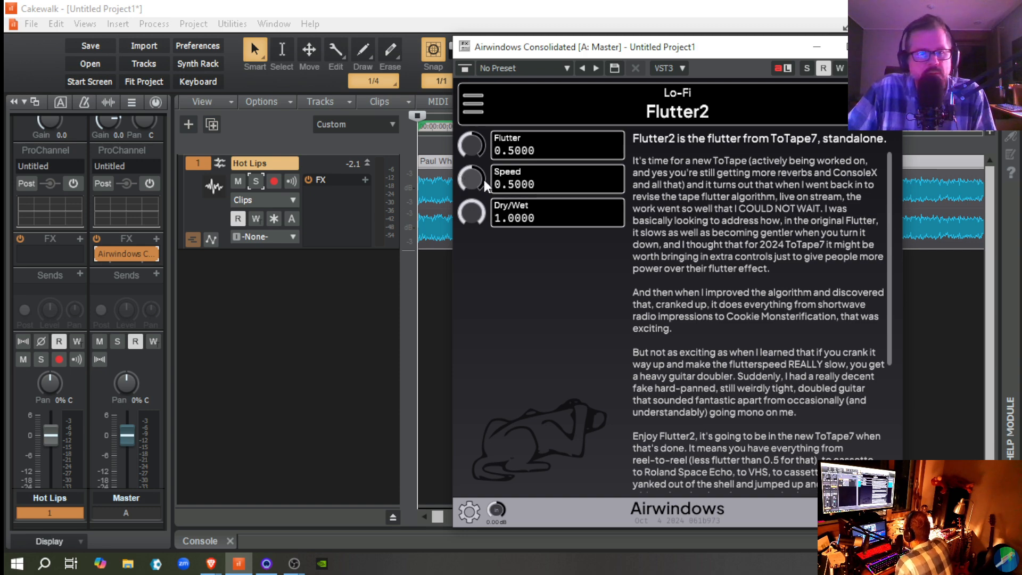
Step: Replace Flutter2 with the Tape effect ToTape8 in Airwindows Consolidated
click(474, 106)
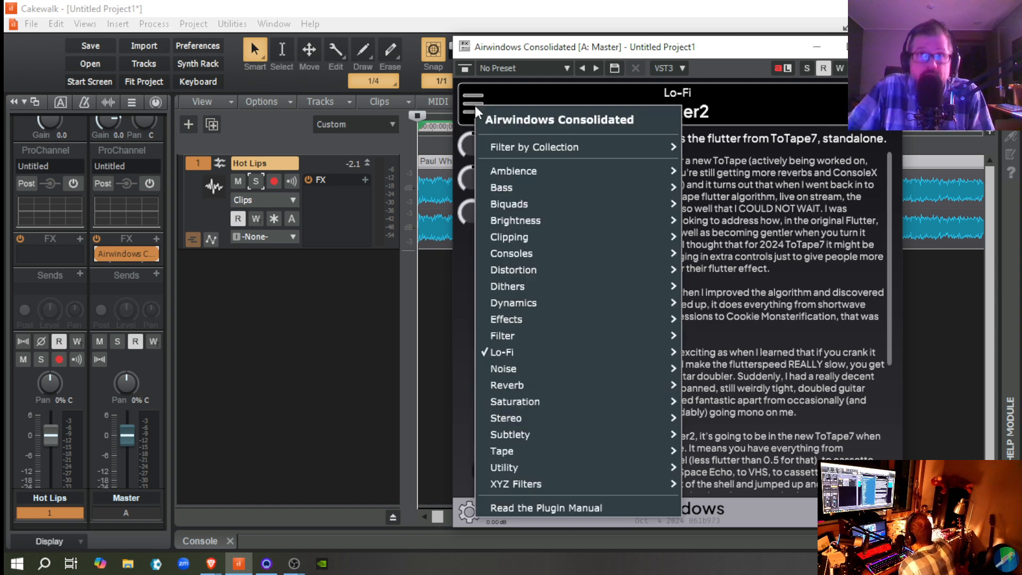
mouse_move(532, 453)
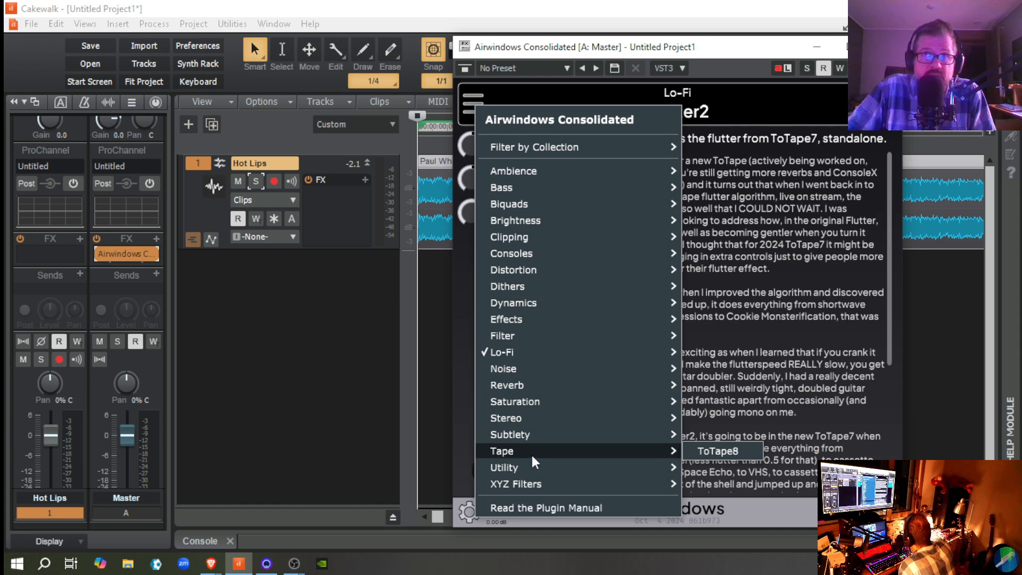
click(709, 450)
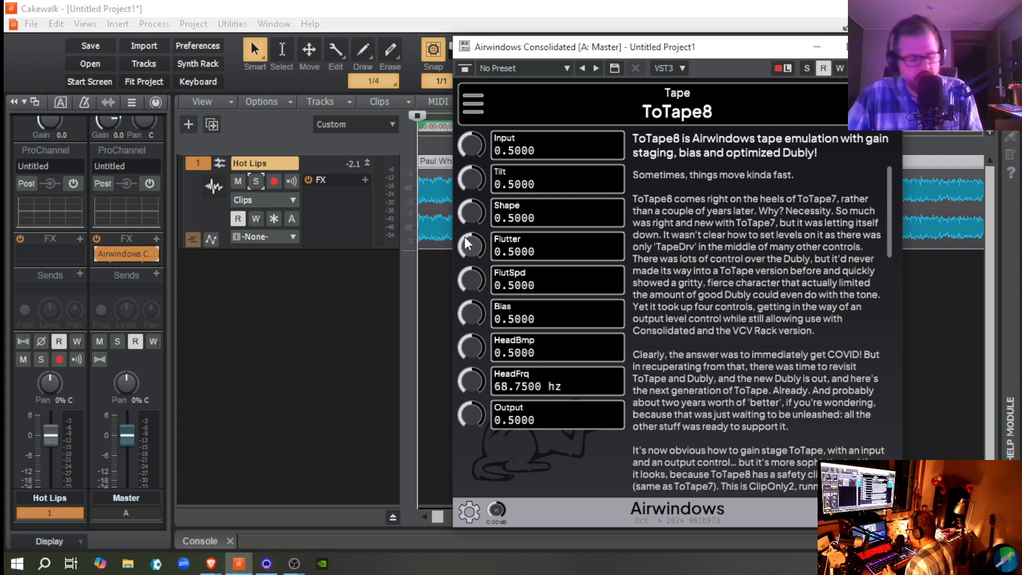
drag(411, 287, 414, 314)
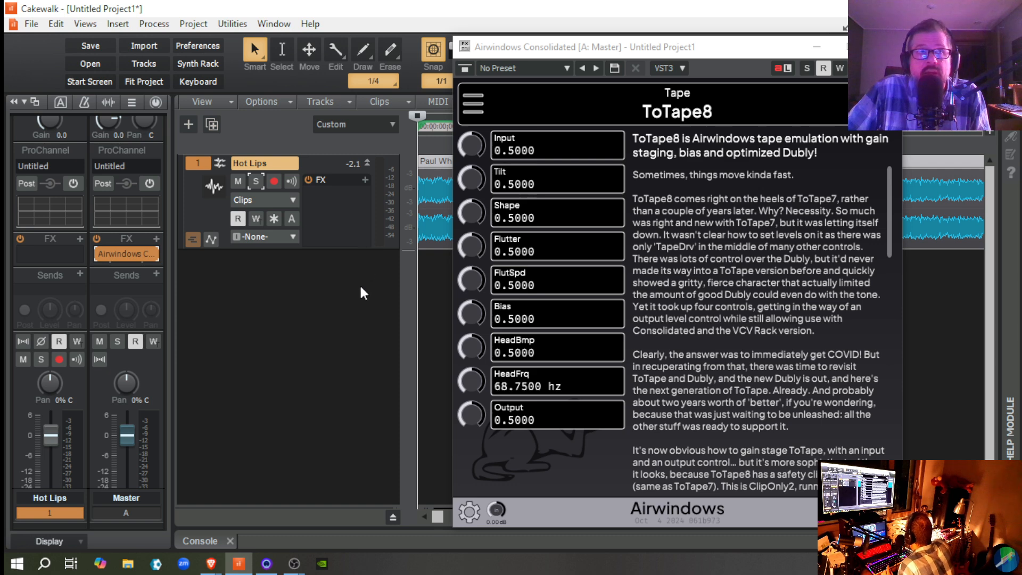
Step: Bypass the Master bus's Airwindows effect, start playback, and toggle it to compare the sound with and without ToTape8, leaving it enabled
click(100, 253)
click(100, 254)
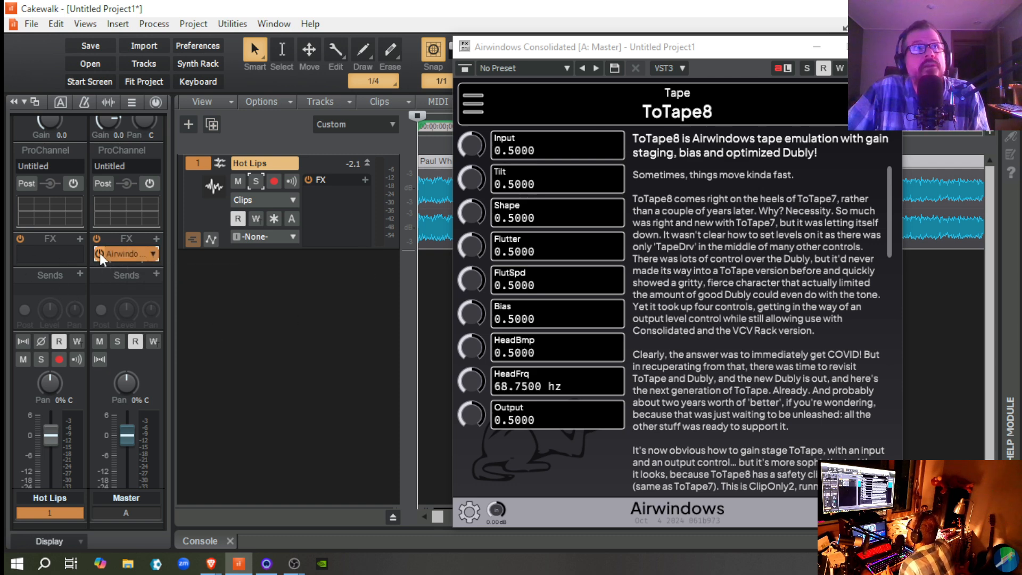
click(100, 253)
click(100, 253)
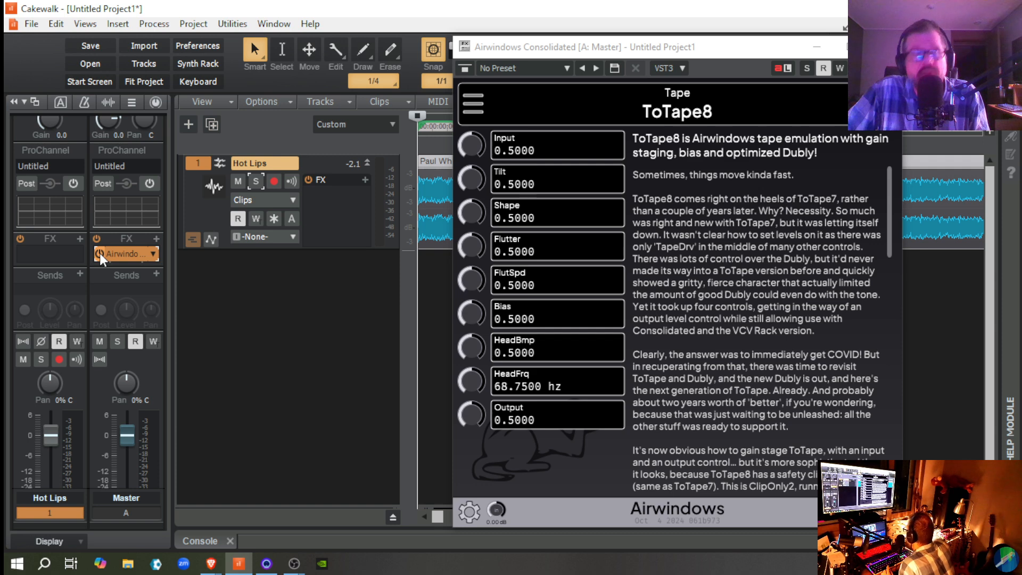
click(100, 253)
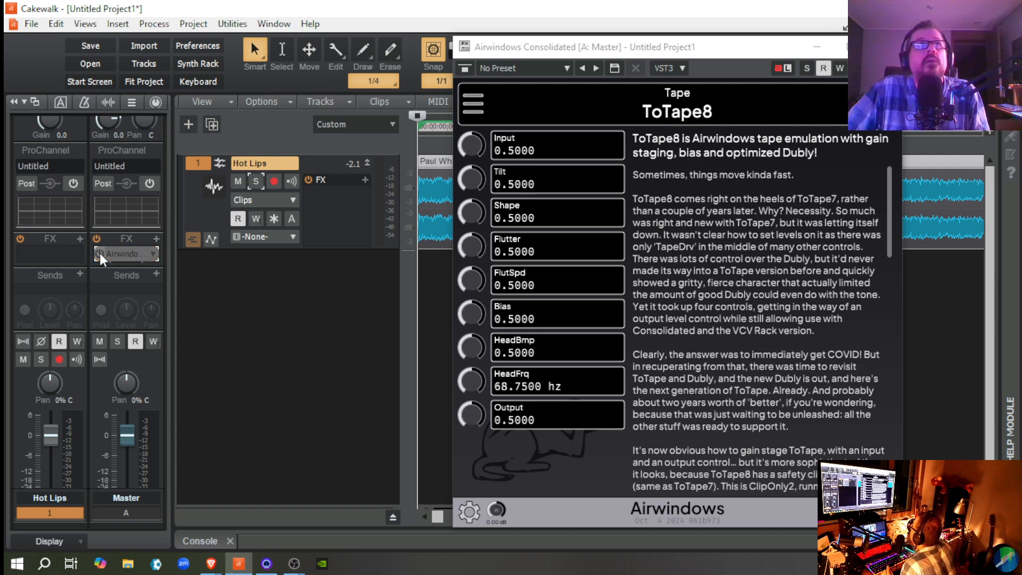
key(space)
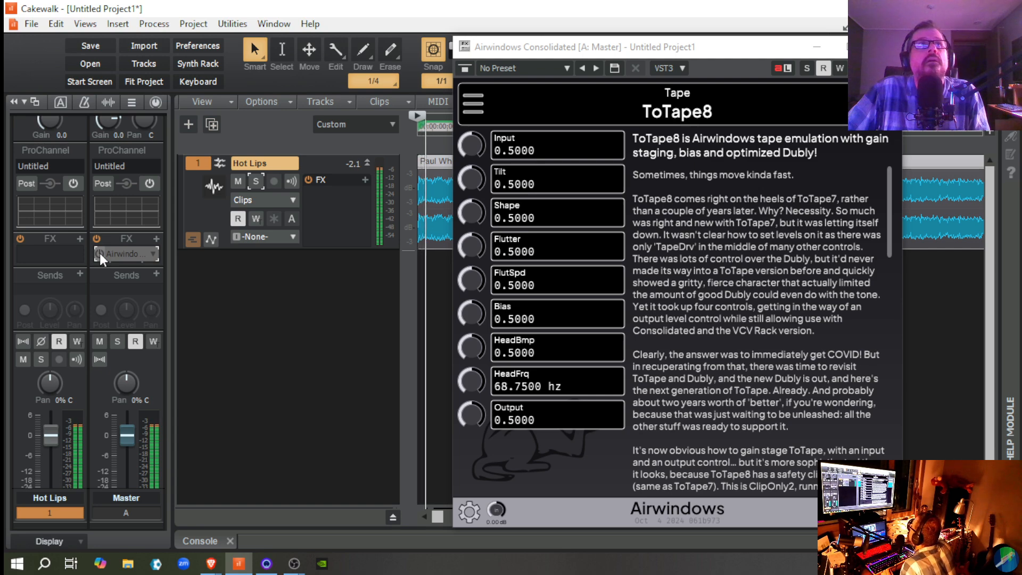
click(100, 253)
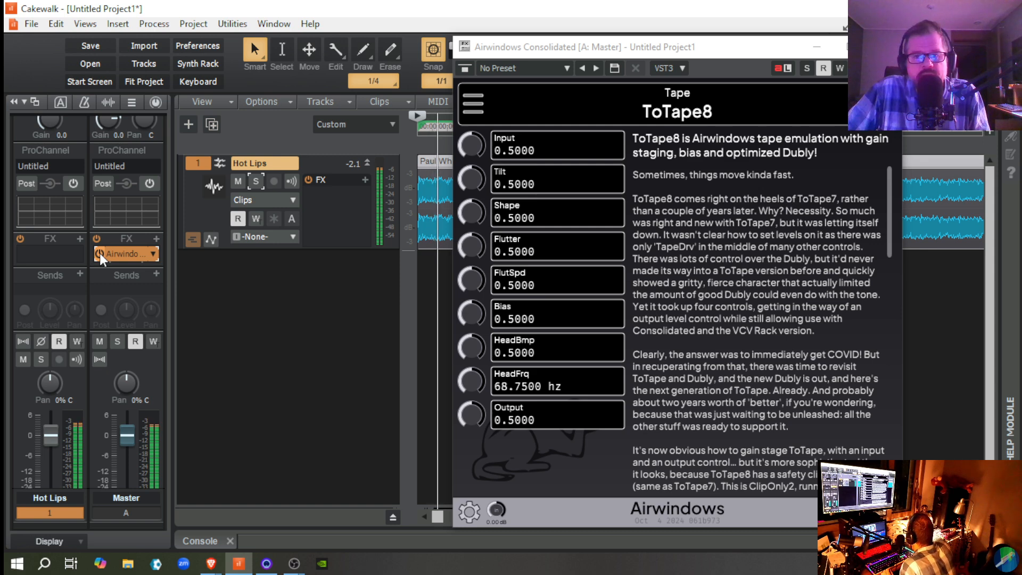
click(100, 254)
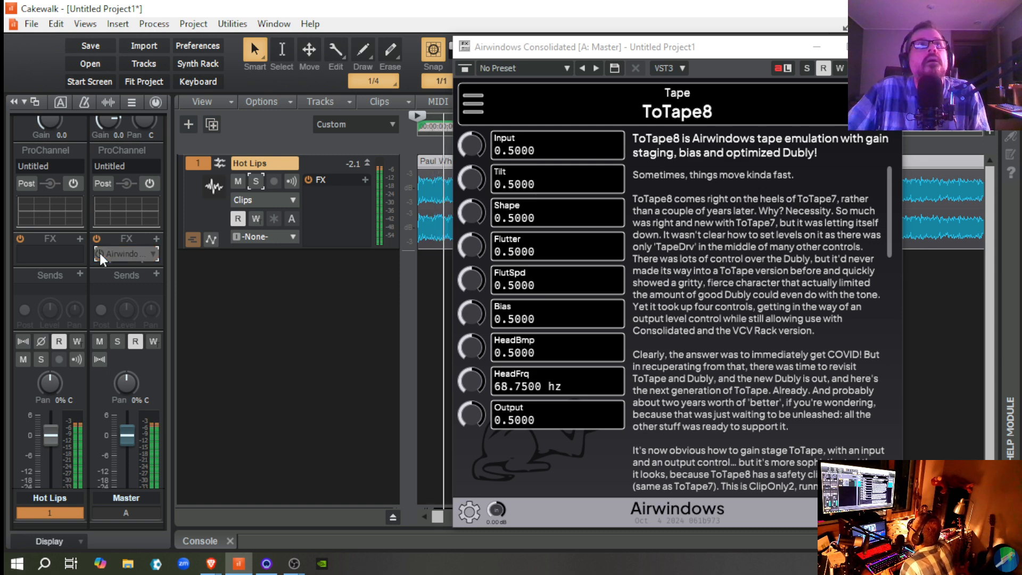
click(100, 253)
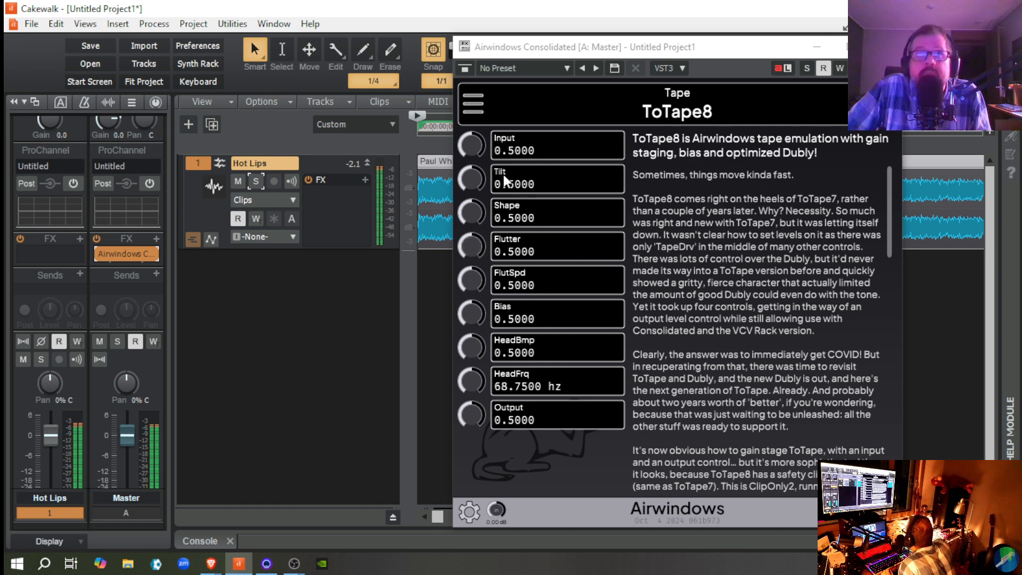
Step: Raise ToTape8's Input to 0.6900, compare it against the bypassed sound, and stop playback with the effect off
drag(472, 148, 468, 139)
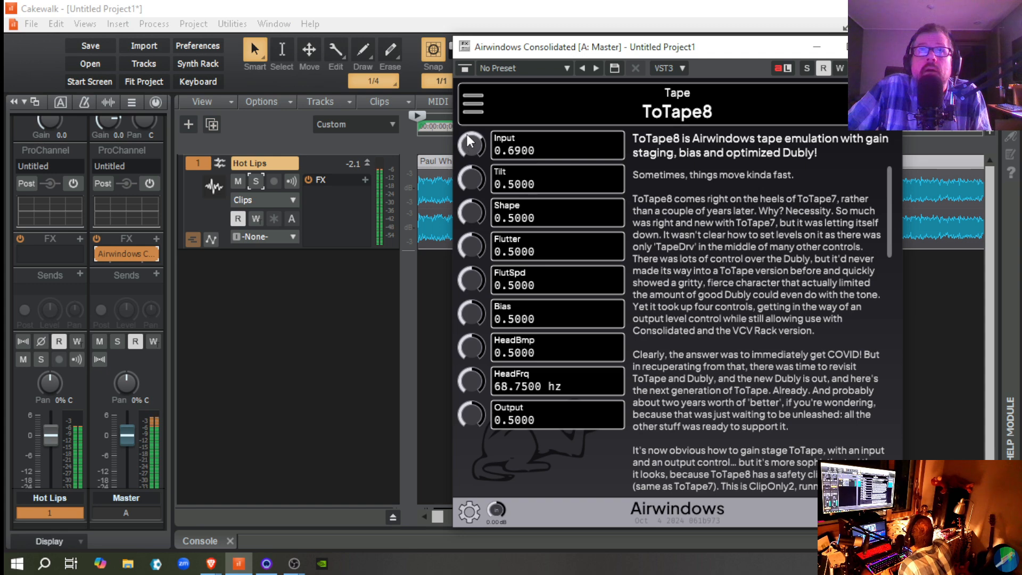
click(99, 253)
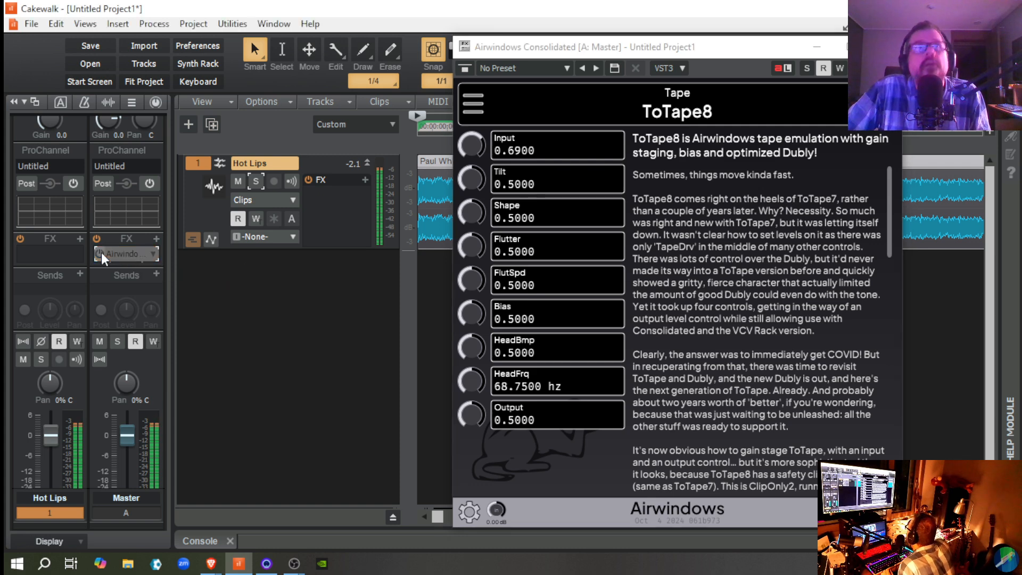
click(101, 253)
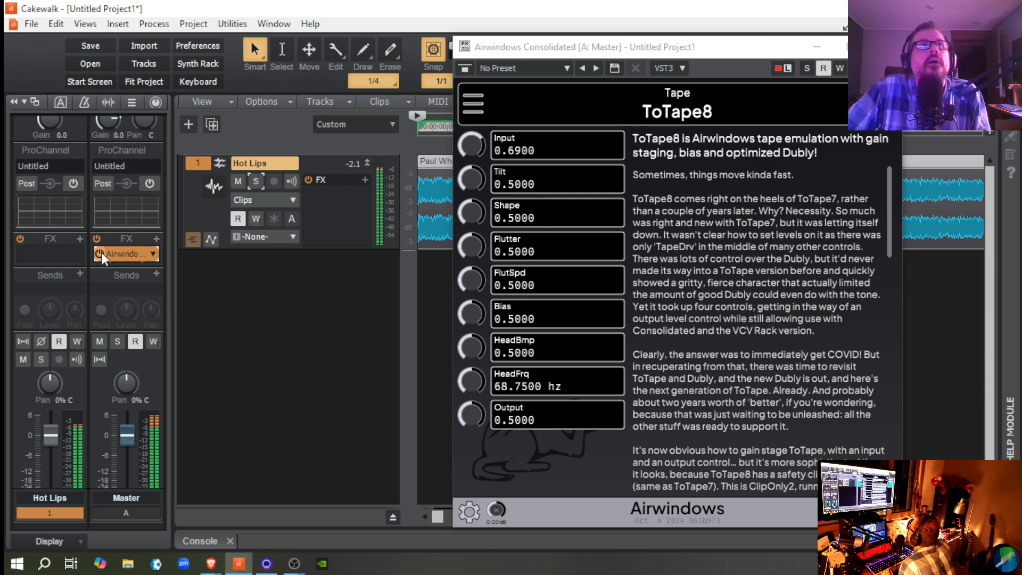
click(100, 253)
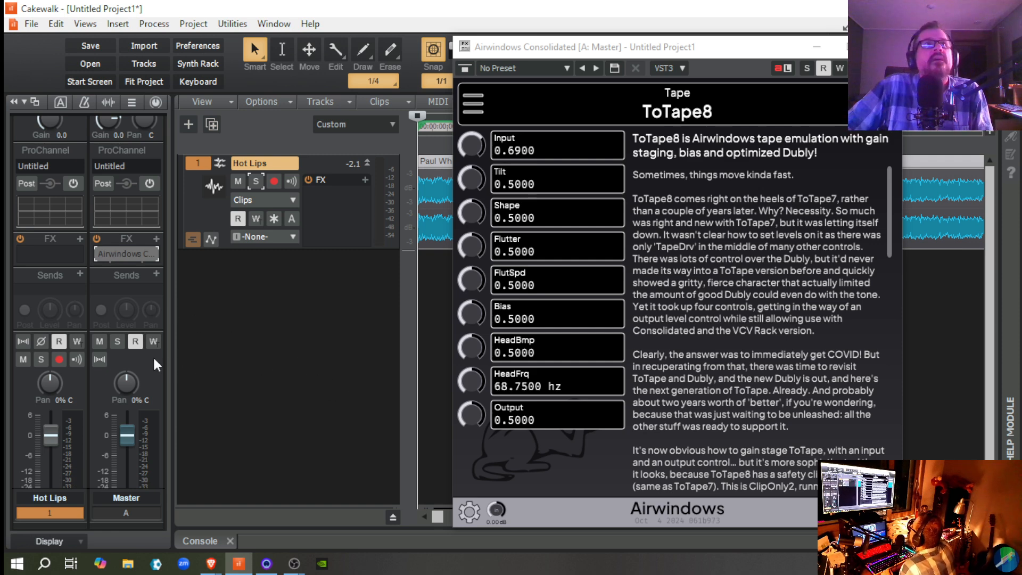
Step: Play Hot Lips with the Master effect bypassed, re-enable the effect to compare peak levels on the Master meter, and stop playback
scroll(153, 366, down, 2)
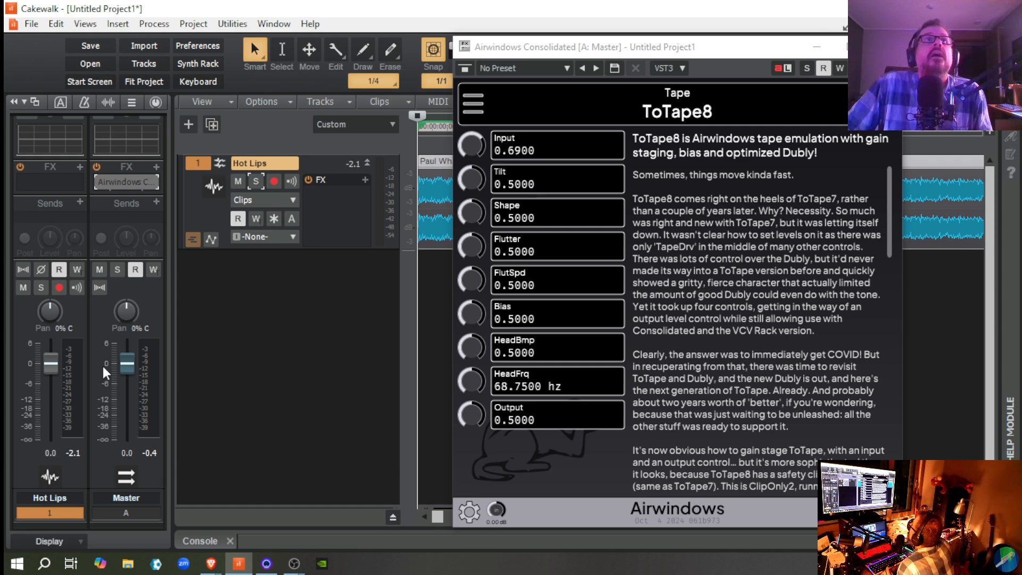
mouse_move(121, 384)
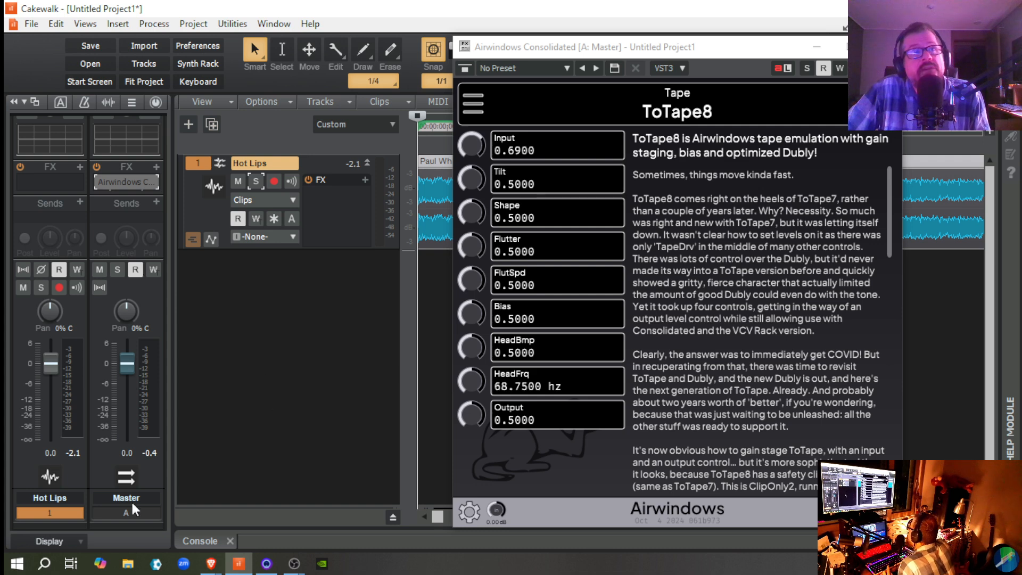
key(space)
key(space)
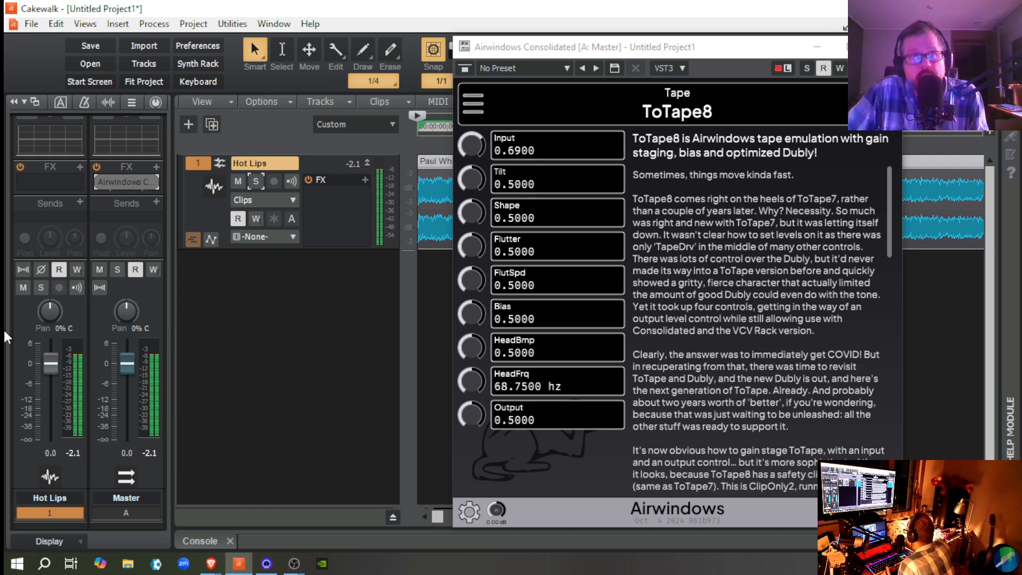
click(100, 184)
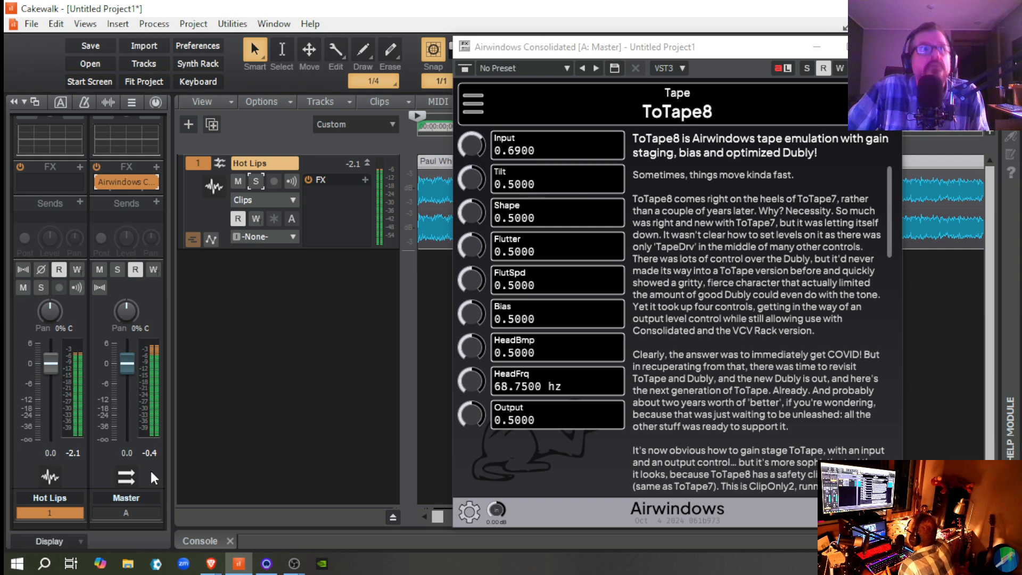
key(space)
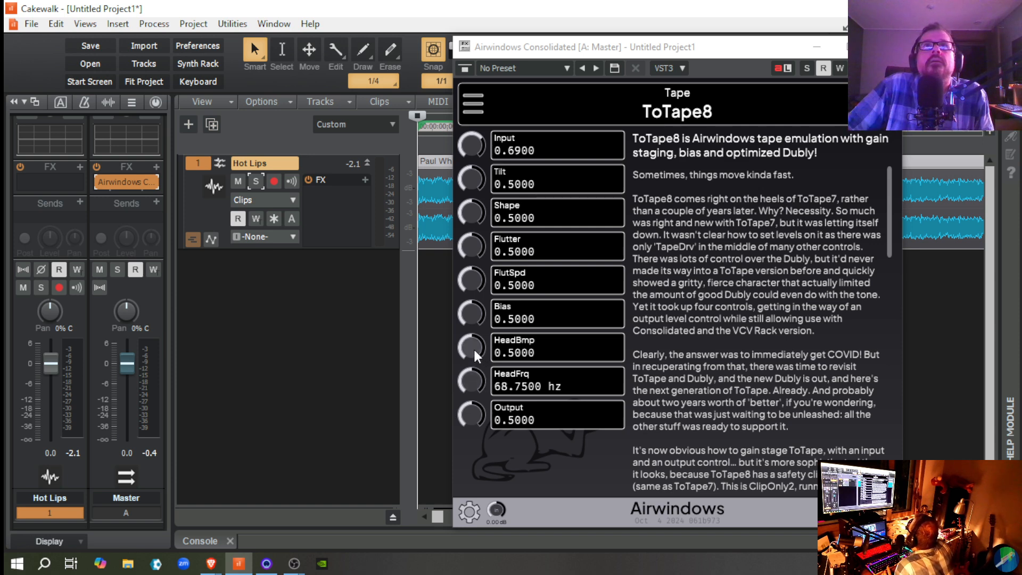
Step: Set ToTape8's HeadBmp to 0.5700 and its Input to 0.5900
drag(475, 350, 472, 346)
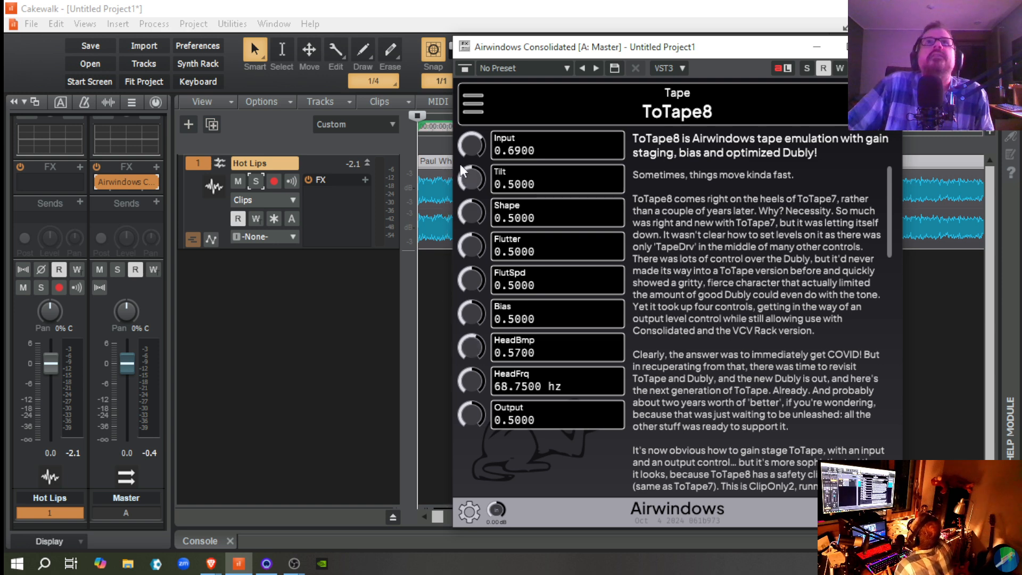
drag(461, 149, 465, 157)
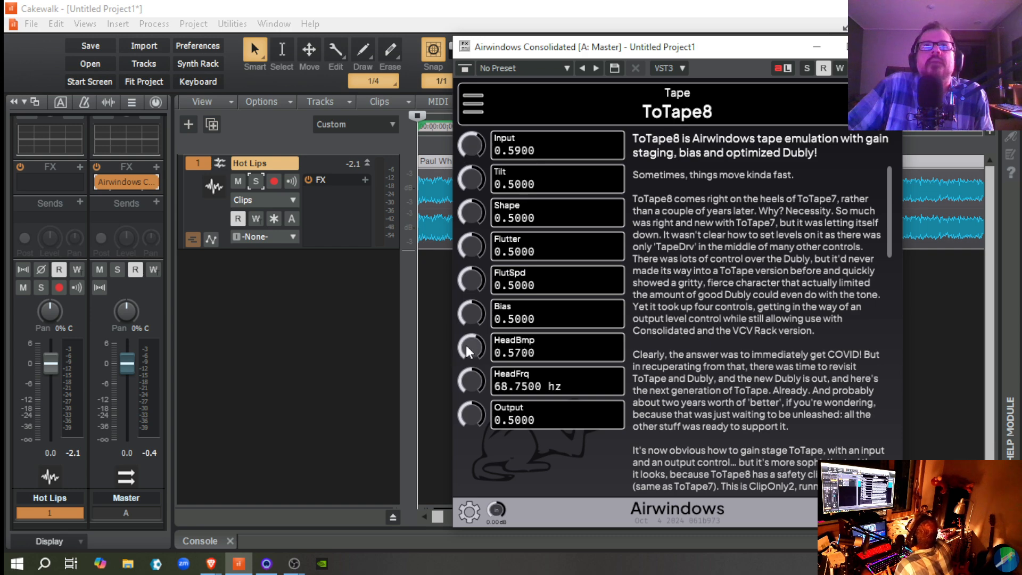
Step: Fine-tune ToTape8's HeadBmp to 0.5900 and start playback of Hot Lips to hear the setting
drag(465, 345, 466, 344)
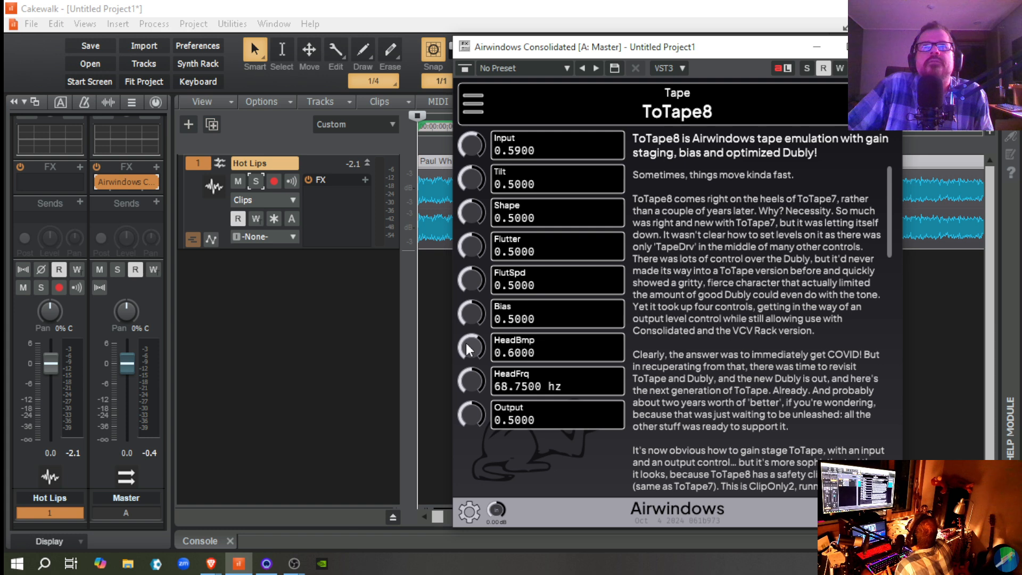
drag(466, 342, 466, 343)
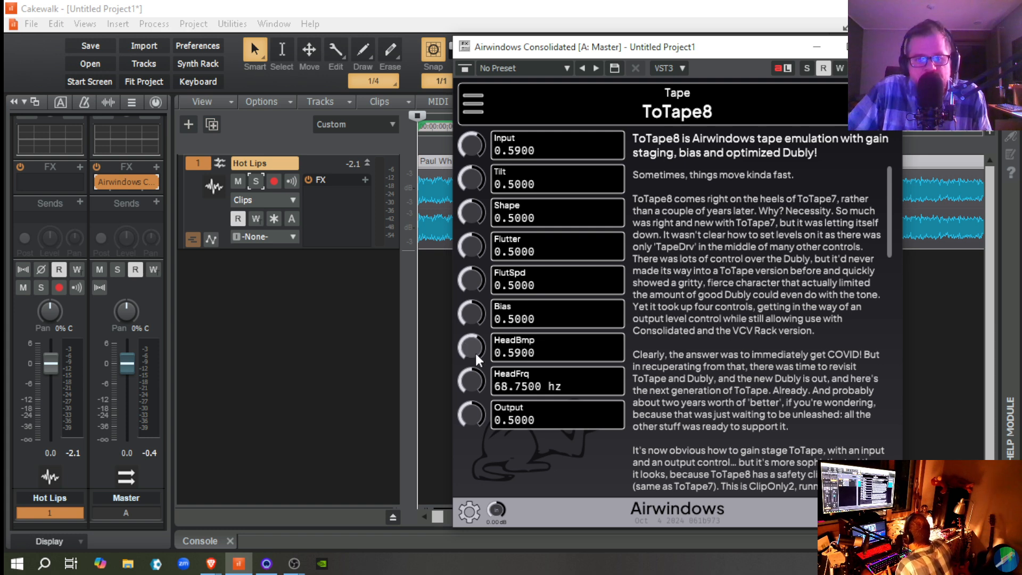
key(space)
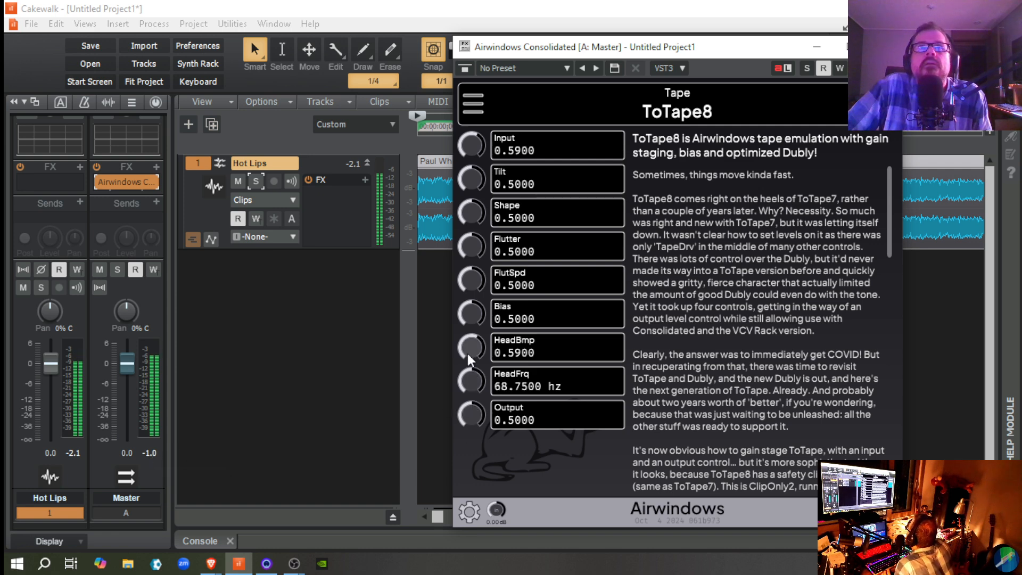
Step: Audition HeadBmp at 0.8900 and 1.0000 during playback, resetting it to its default 0.5000 after each, and stop playback
drag(468, 354, 466, 333)
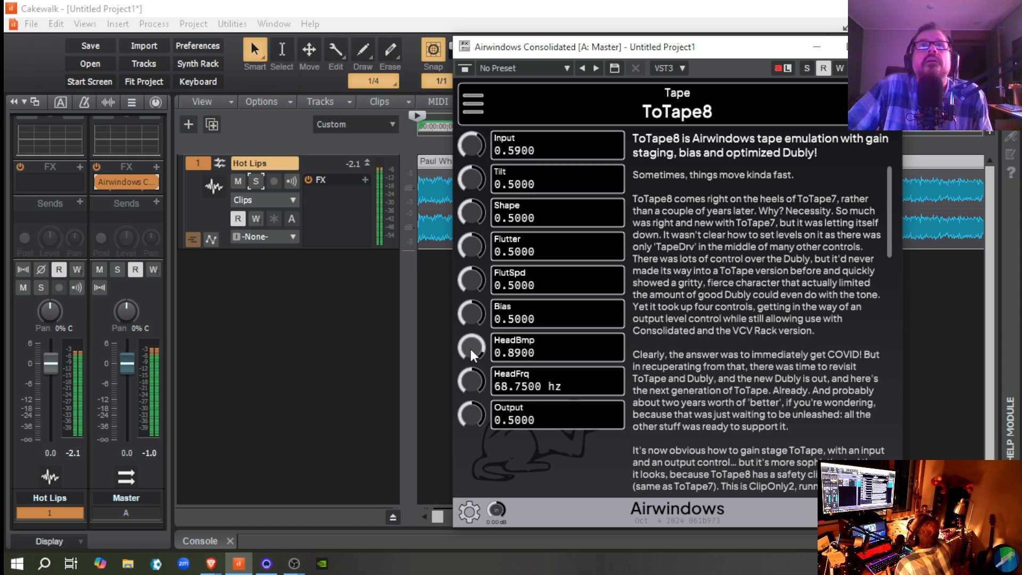
double_click(469, 347)
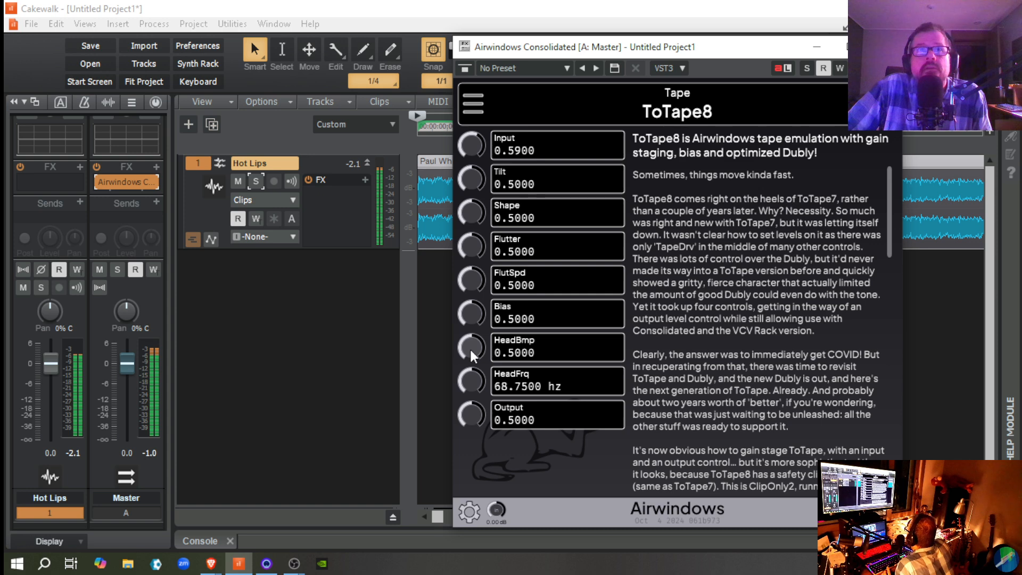
drag(470, 350, 466, 298)
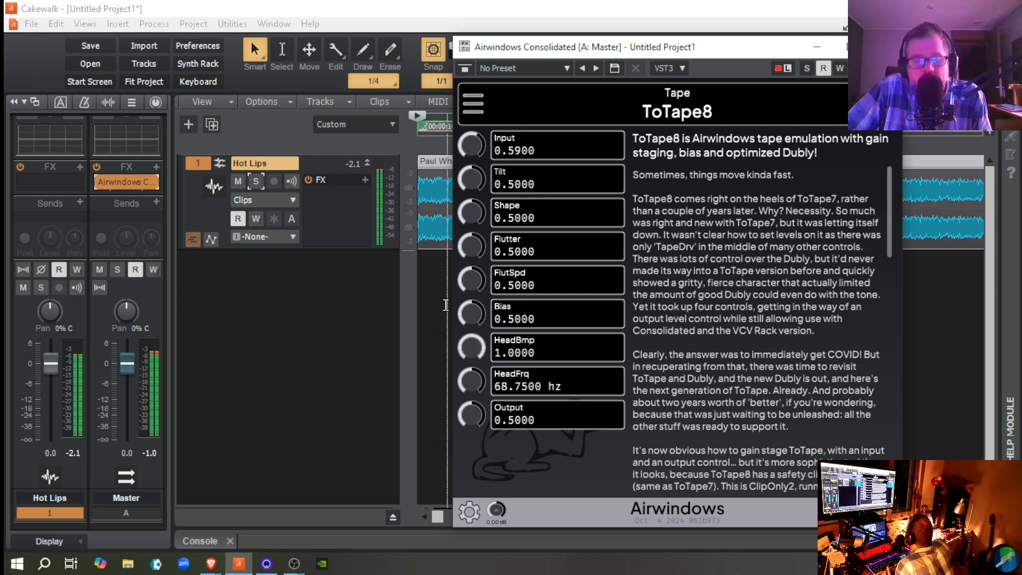
double_click(475, 347)
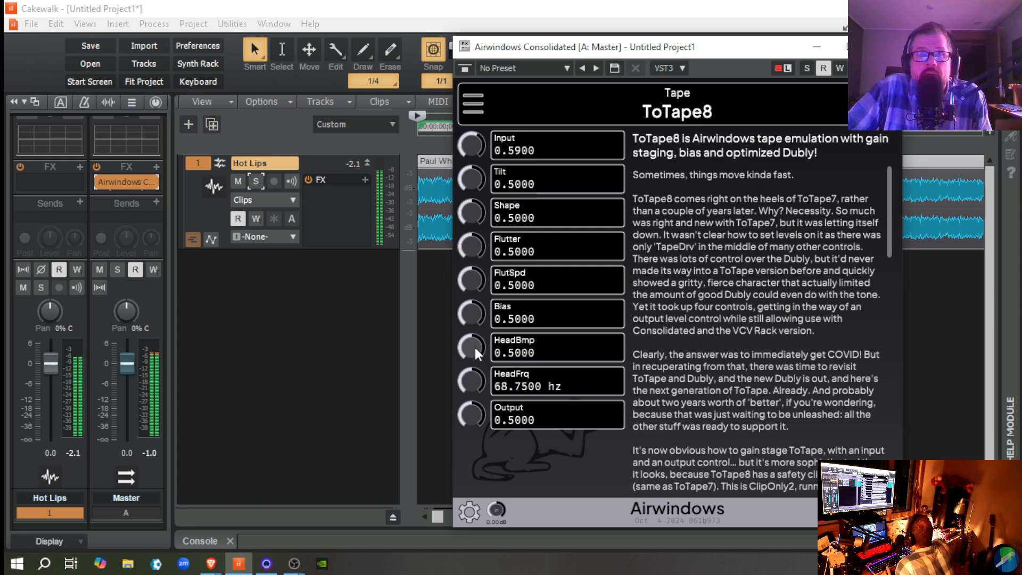
key(r)
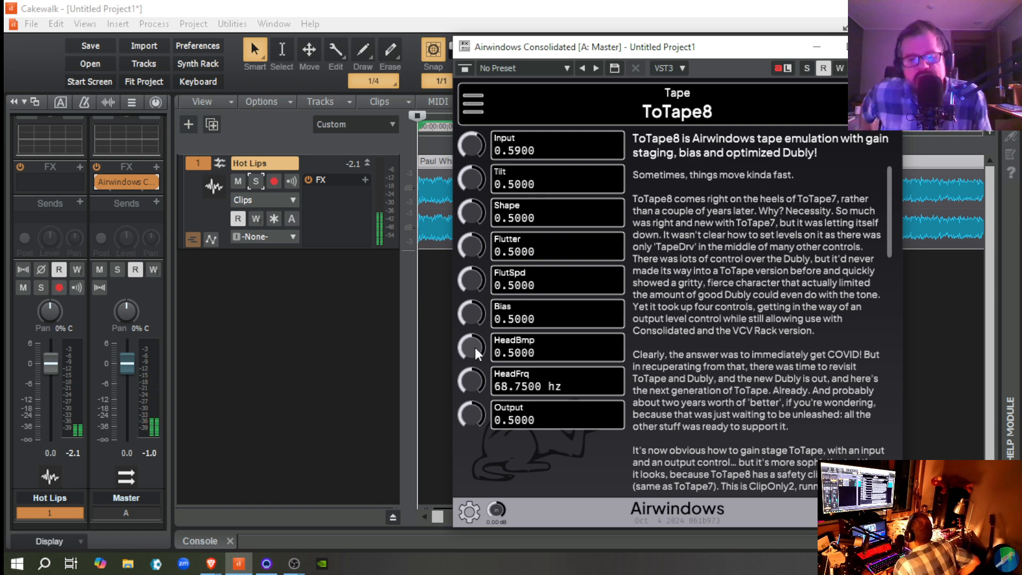
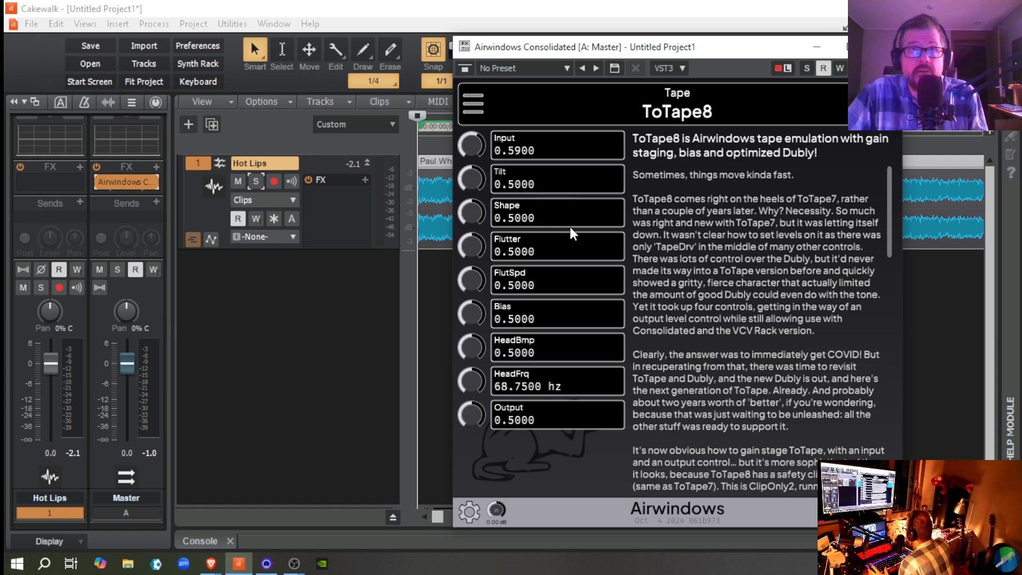
Step: Start playback of Hot Lips and raise ToTape8's Input to 0.6300 while listening
click(433, 232)
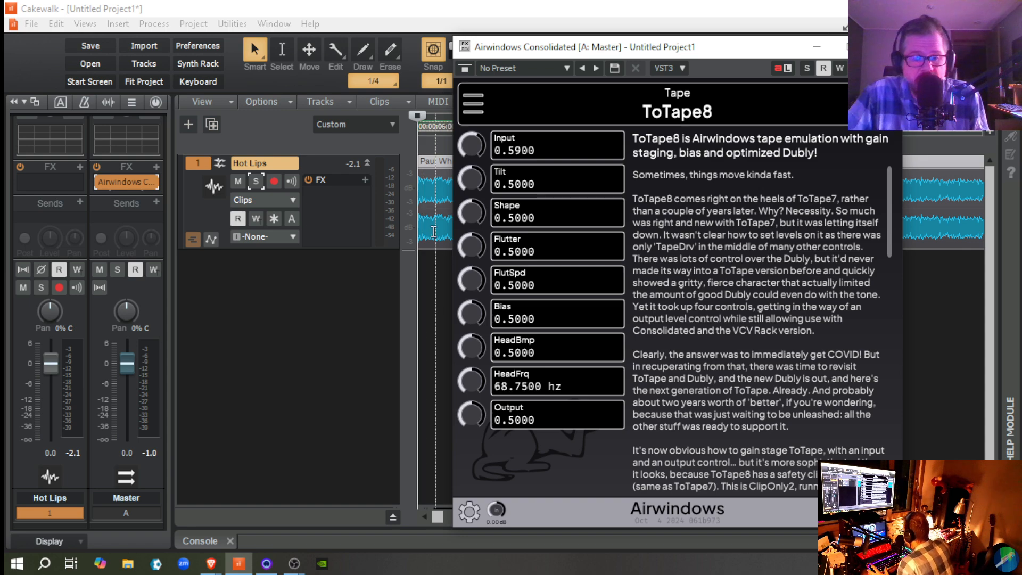
key(space)
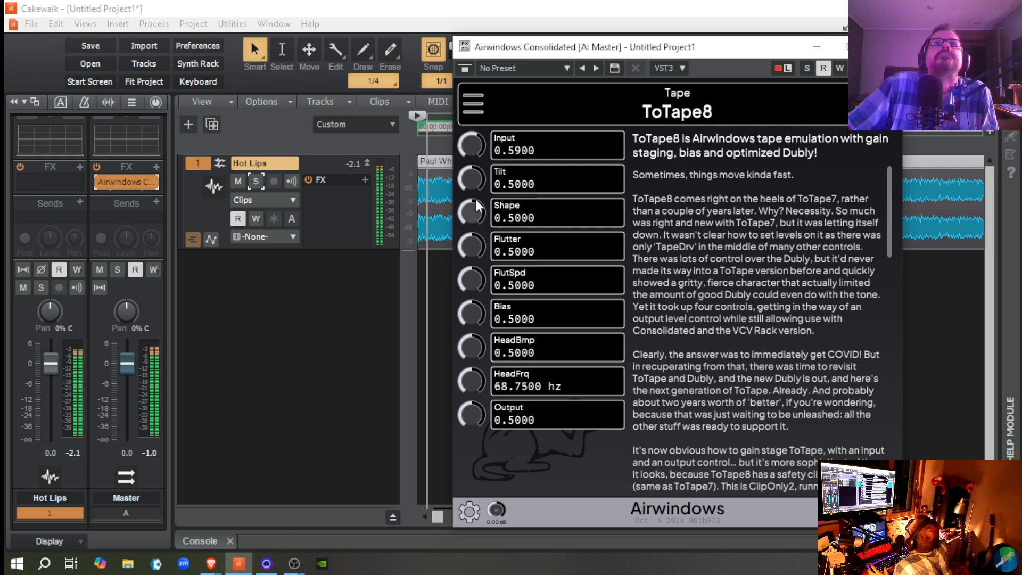
drag(475, 152, 474, 146)
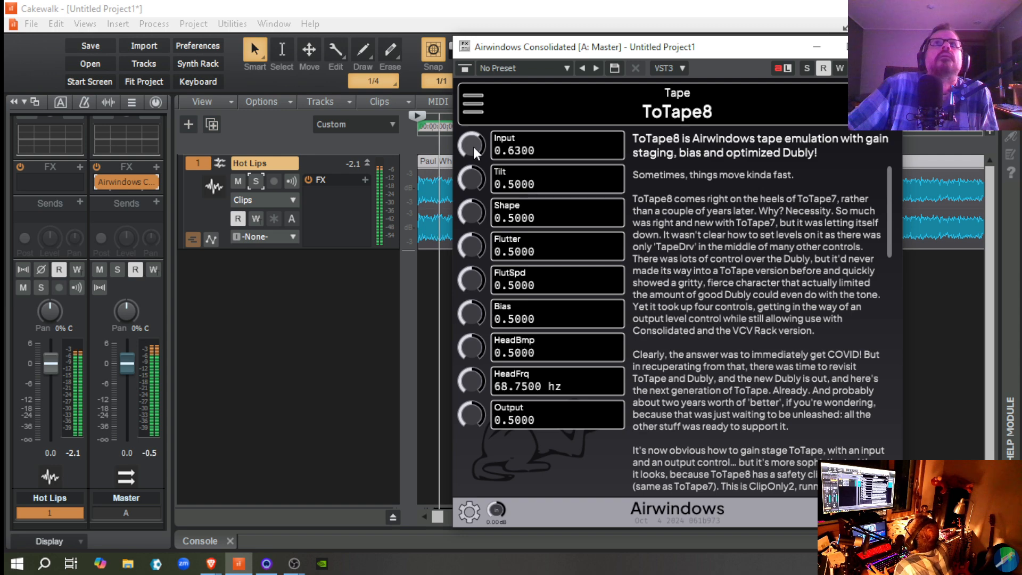
Step: Audition ToTape8's Shape at 0.6500, 1.0000 and 0.0000 during playback, and reset it to its default 0.5000
scroll(468, 205, up, 20)
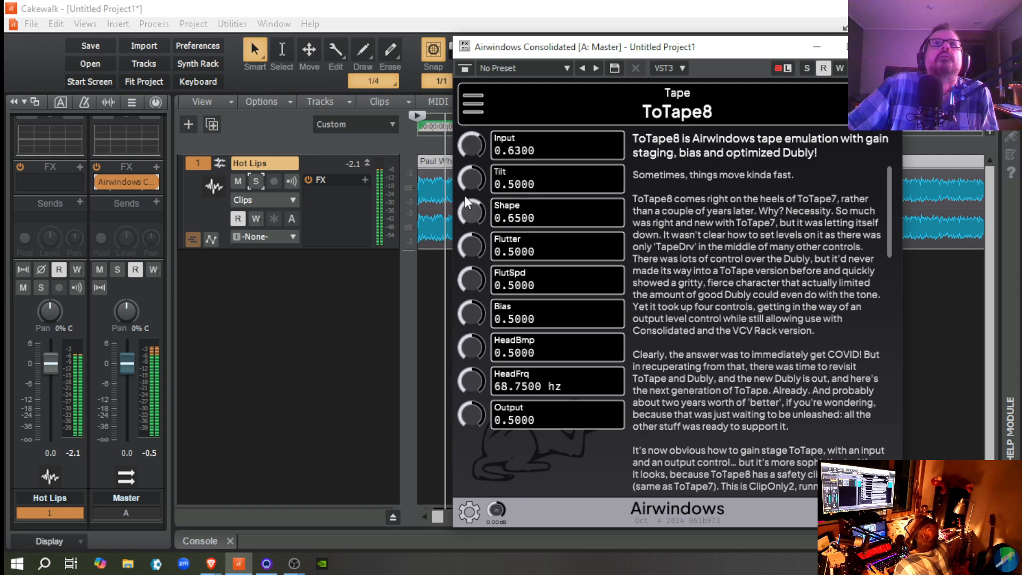
scroll(469, 210, up, 20)
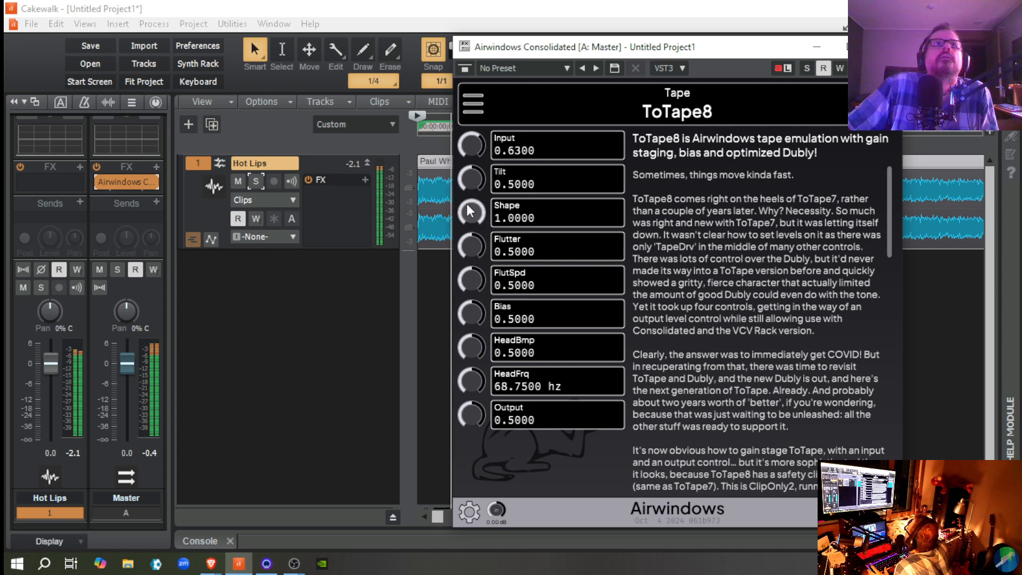
drag(468, 206, 496, 343)
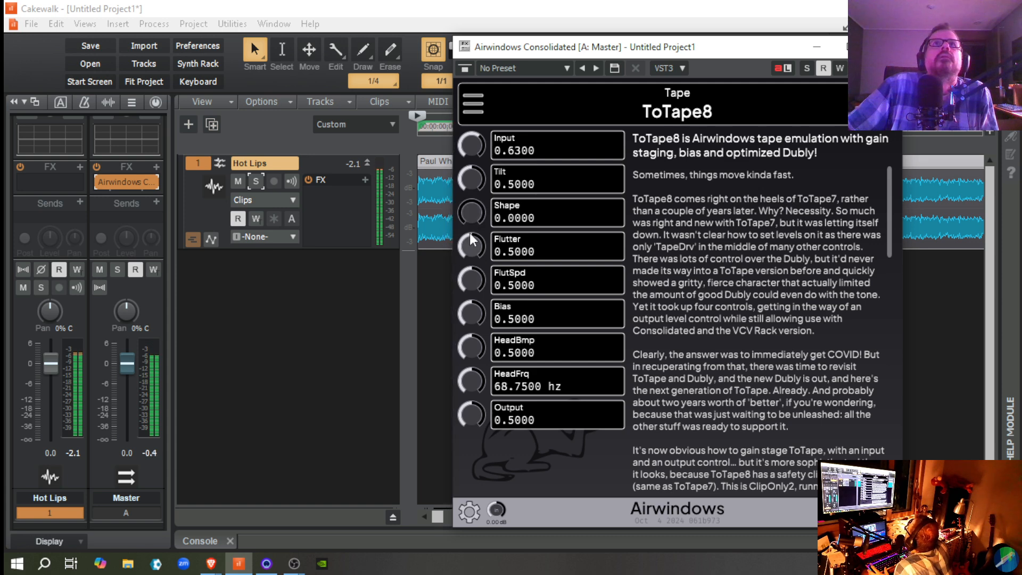
scroll(470, 219, up, 2)
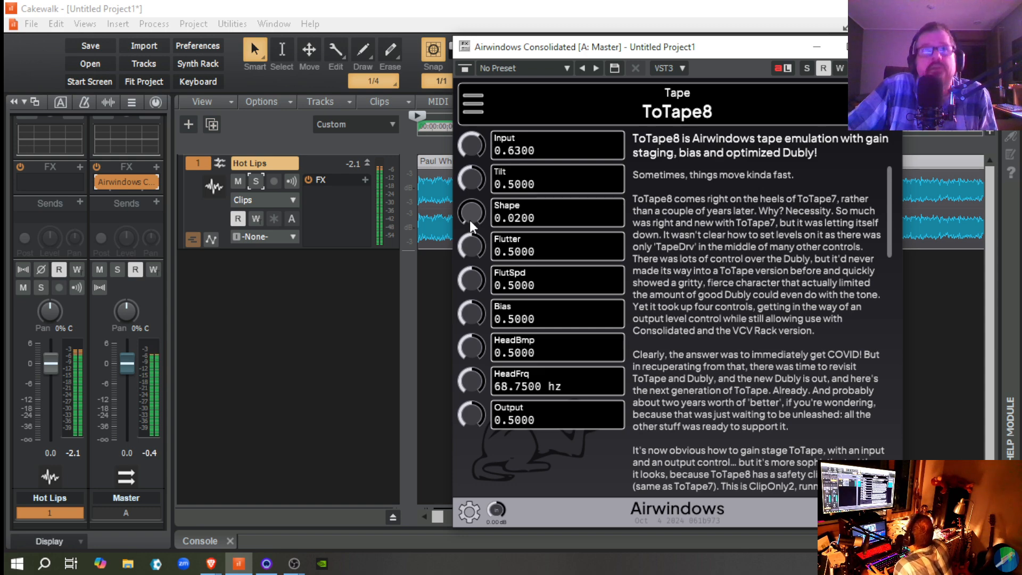
drag(469, 219, 468, 139)
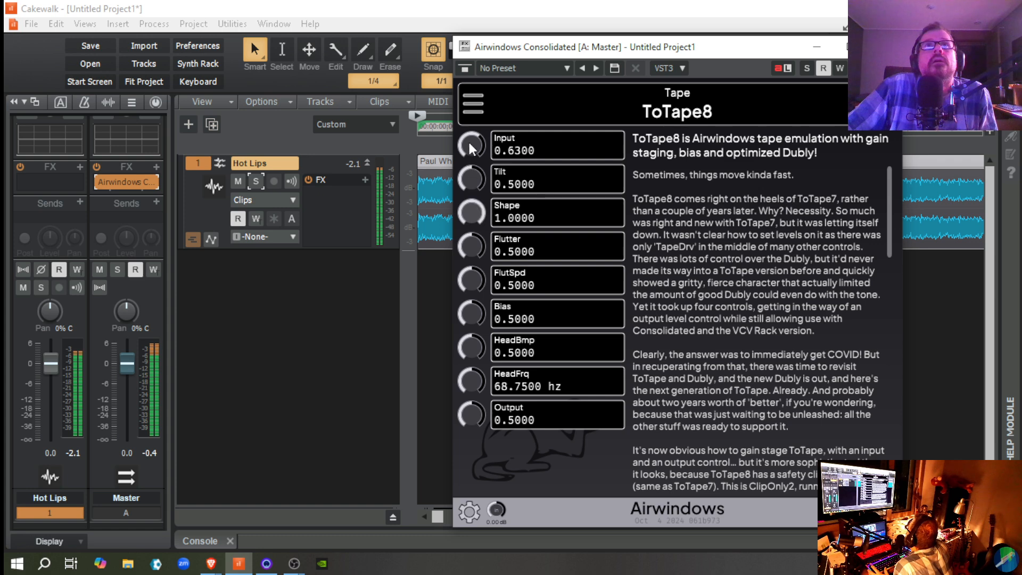
mouse_move(467, 209)
mouse_down()
mouse_move(462, 216)
mouse_move(467, 206)
mouse_up()
double_click(470, 214)
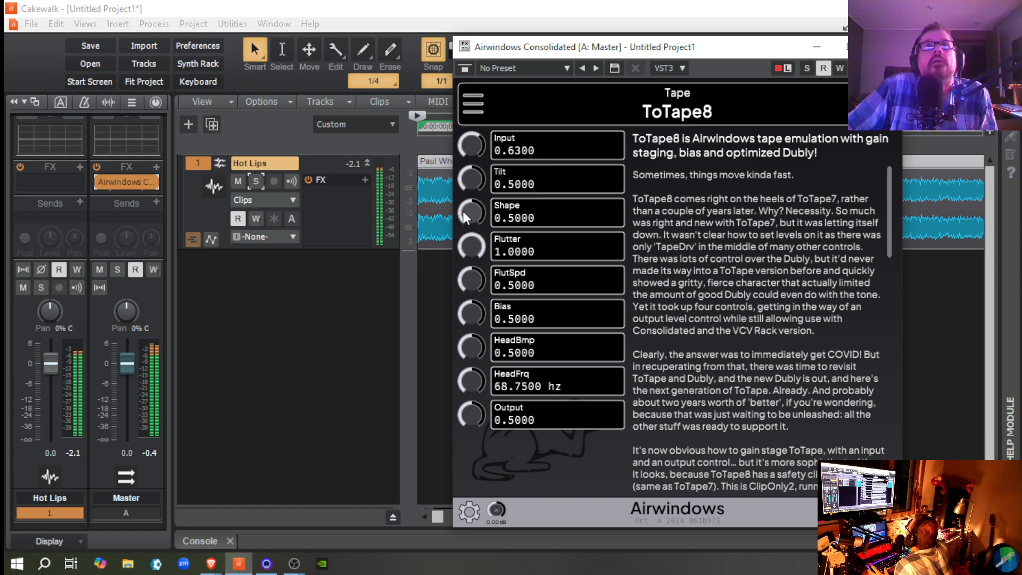
Step: Audition ToTape8's Flutter up to 1.0000 and FlutSpd at 1.0000 and 0.7700, resetting both to their default 0.5000
double_click(469, 246)
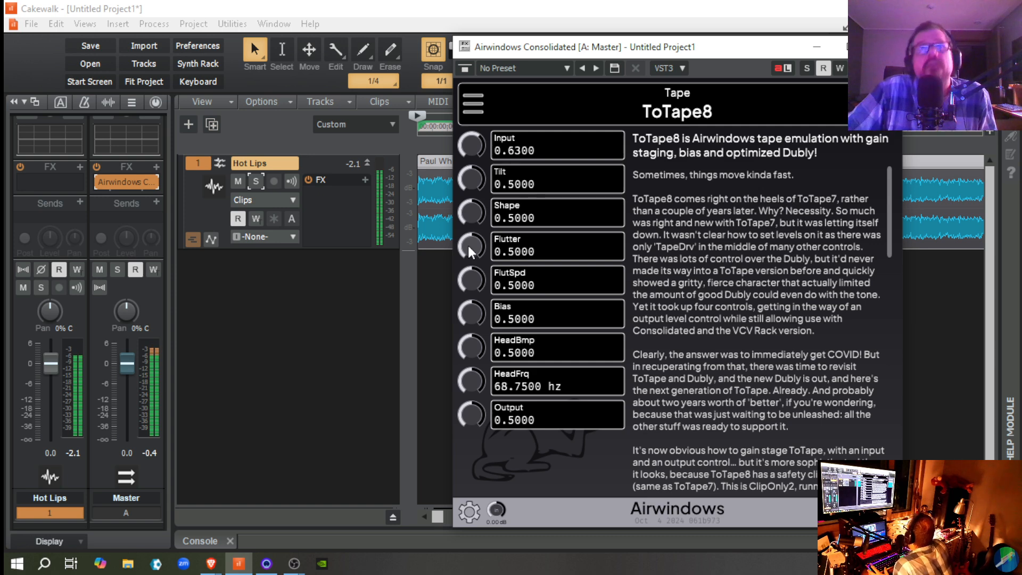
drag(471, 279, 468, 238)
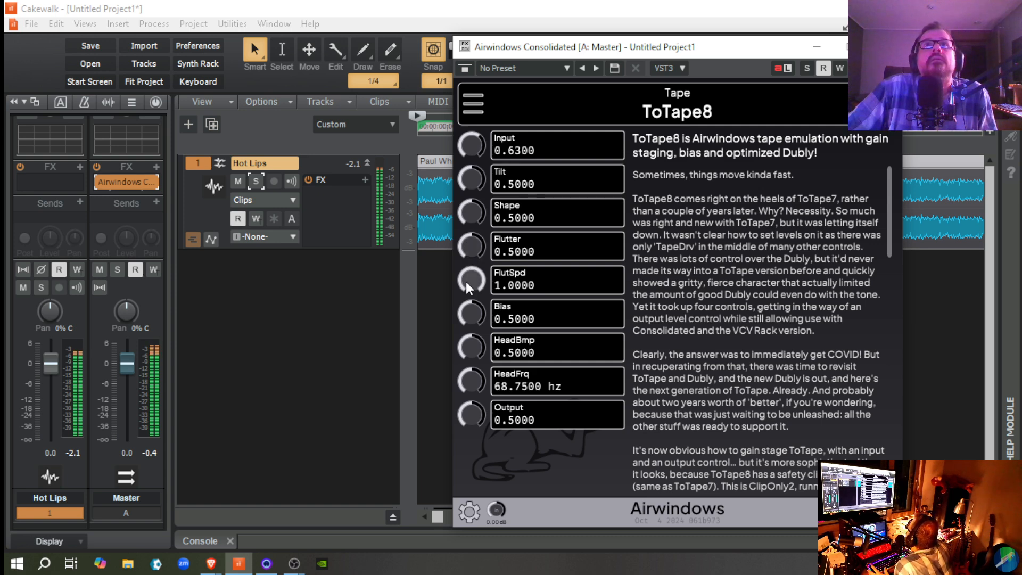
drag(469, 291, 470, 302)
drag(467, 251, 466, 238)
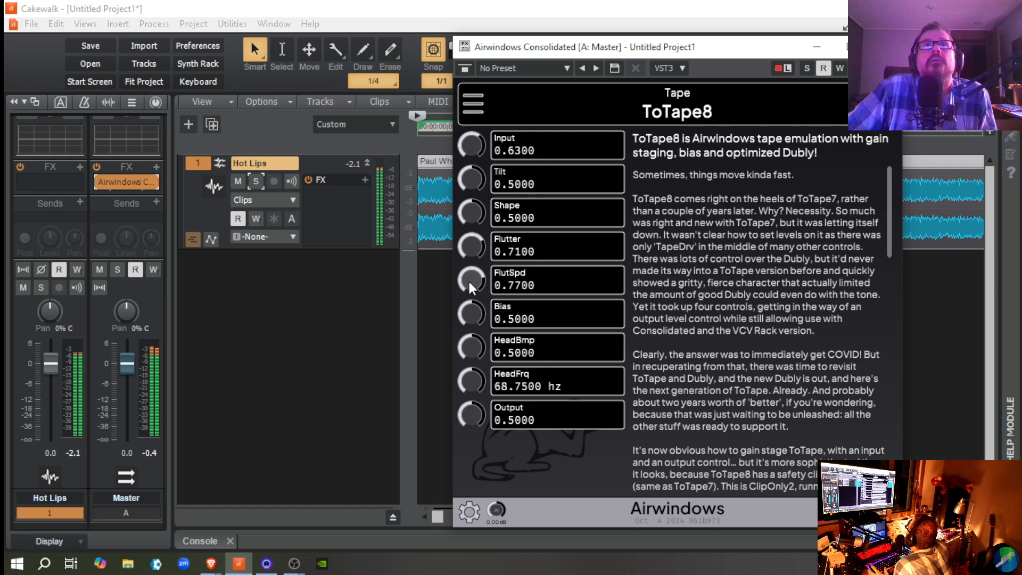
double_click(468, 279)
double_click(471, 248)
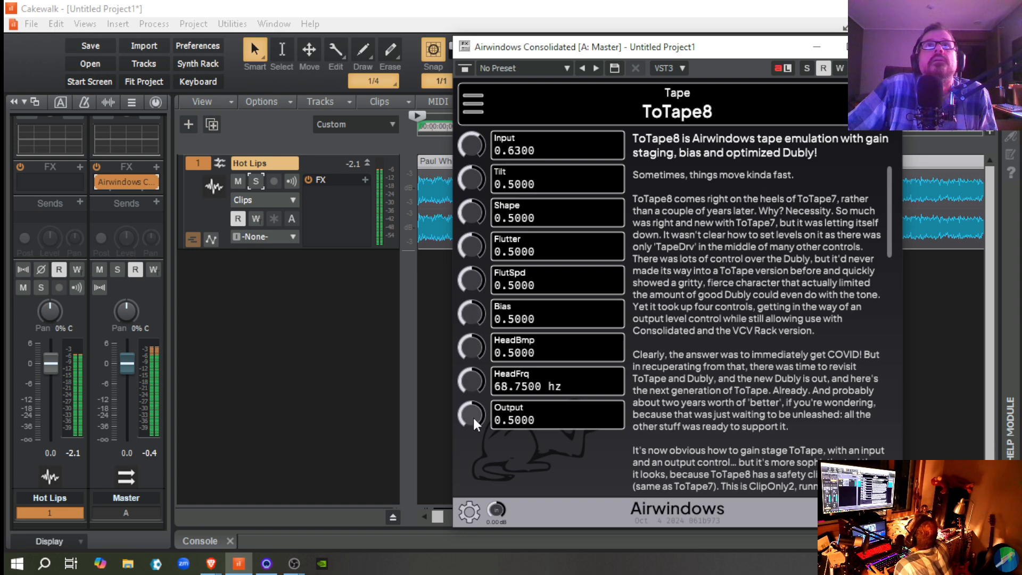
Step: Compare ToTape8's Output at 0.6600, 0.0000 and the default 0.5000, leave it at 1.0000, and stop playback
mouse_move(474, 417)
mouse_down()
mouse_move(468, 404)
mouse_move(469, 416)
mouse_up()
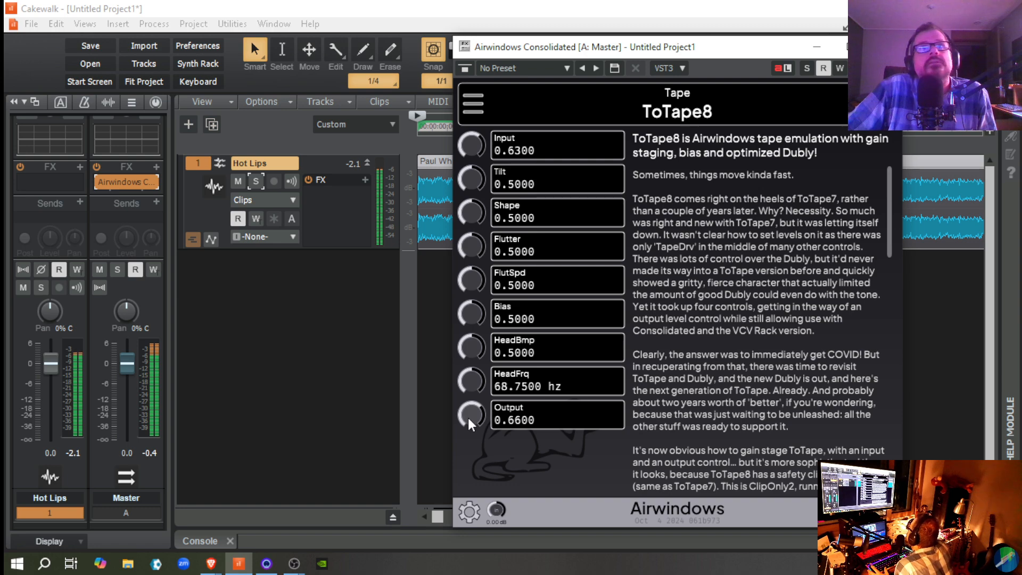
drag(467, 417, 455, 328)
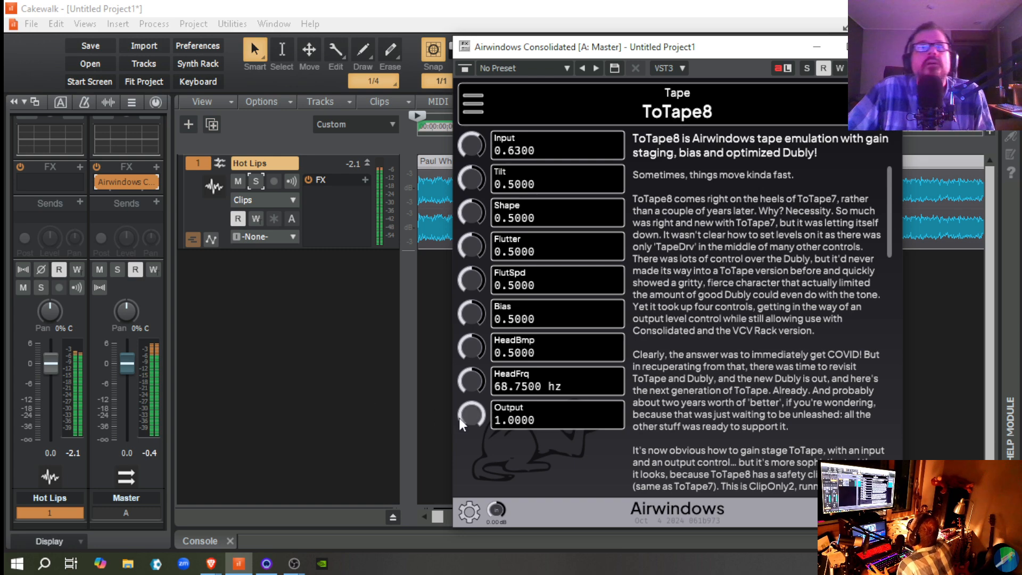
drag(470, 418, 467, 519)
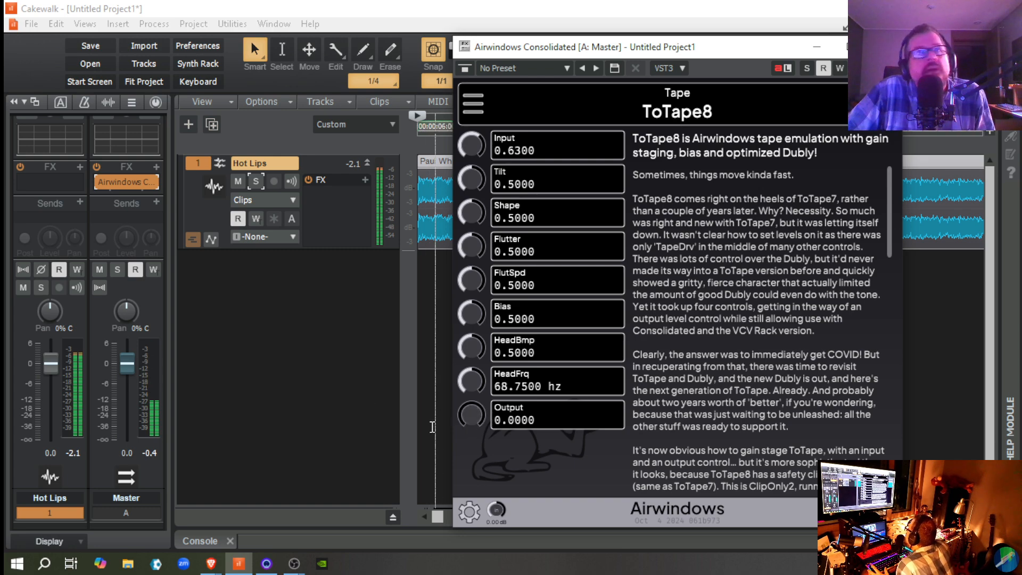
double_click(471, 415)
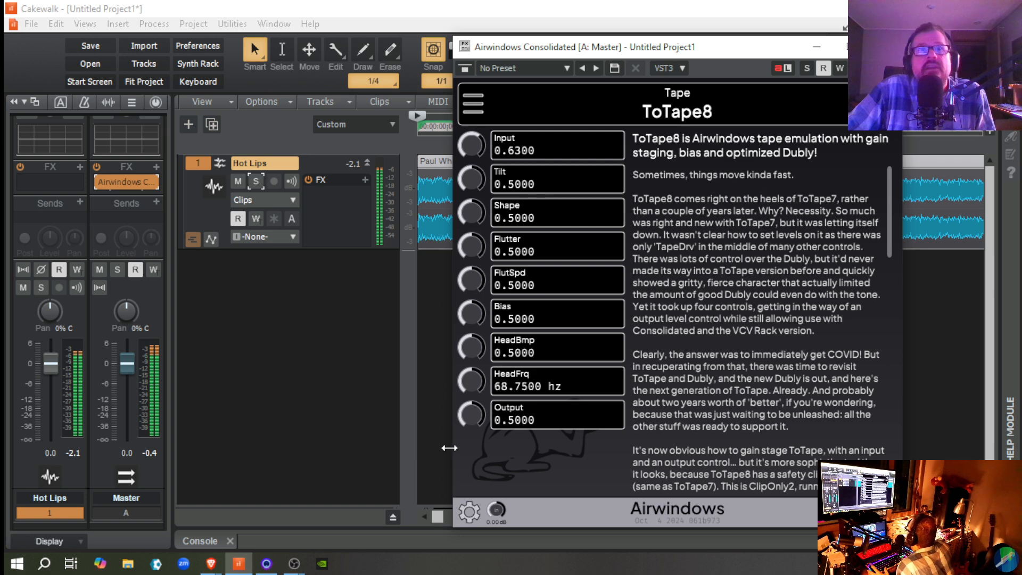
drag(468, 417, 415, 179)
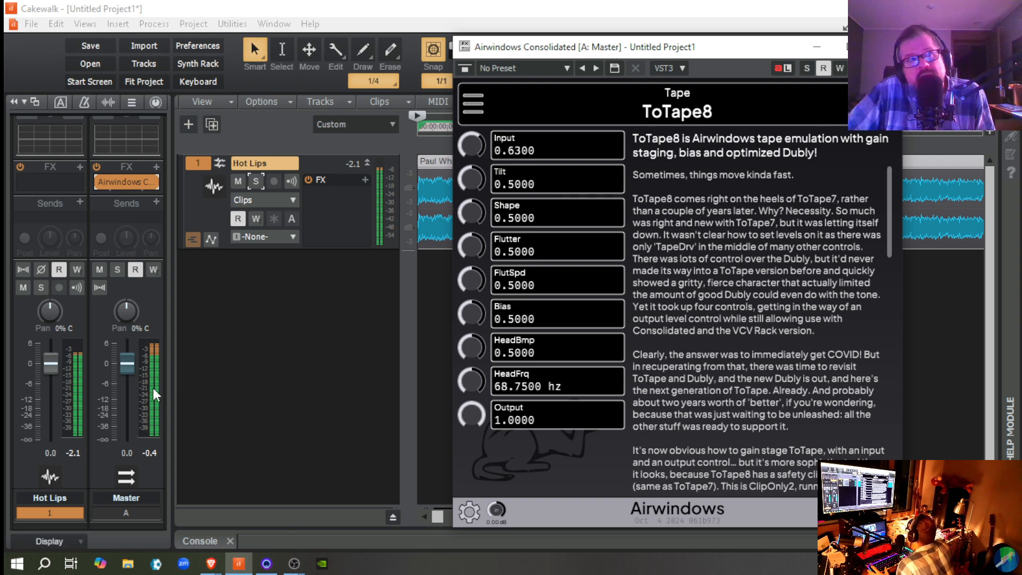
key(space)
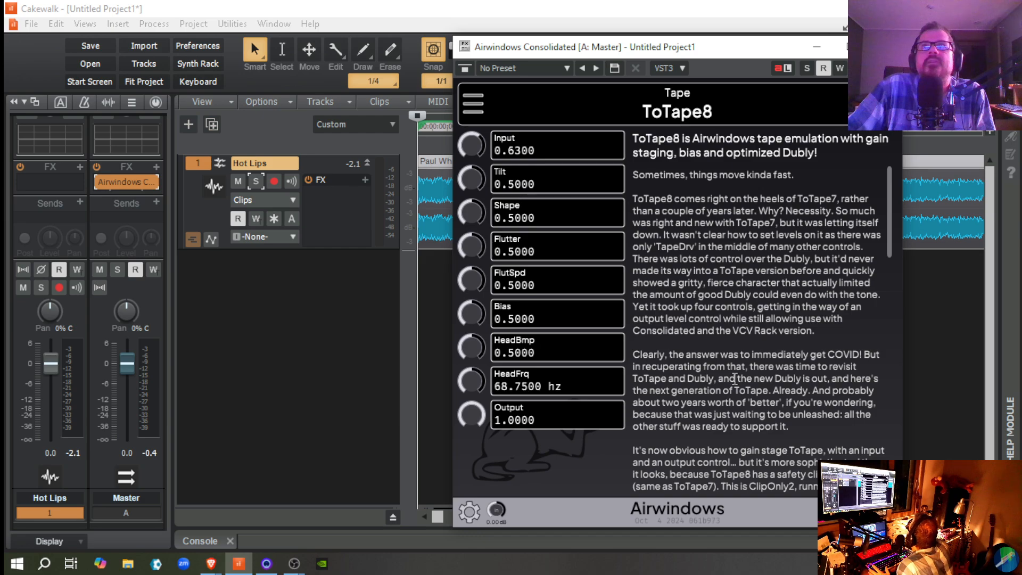
Step: Skim ToTape8's description, restart playback of Hot Lips with Output reset to its default 0.5000
scroll(718, 320, down, 12)
scroll(718, 320, down, 8)
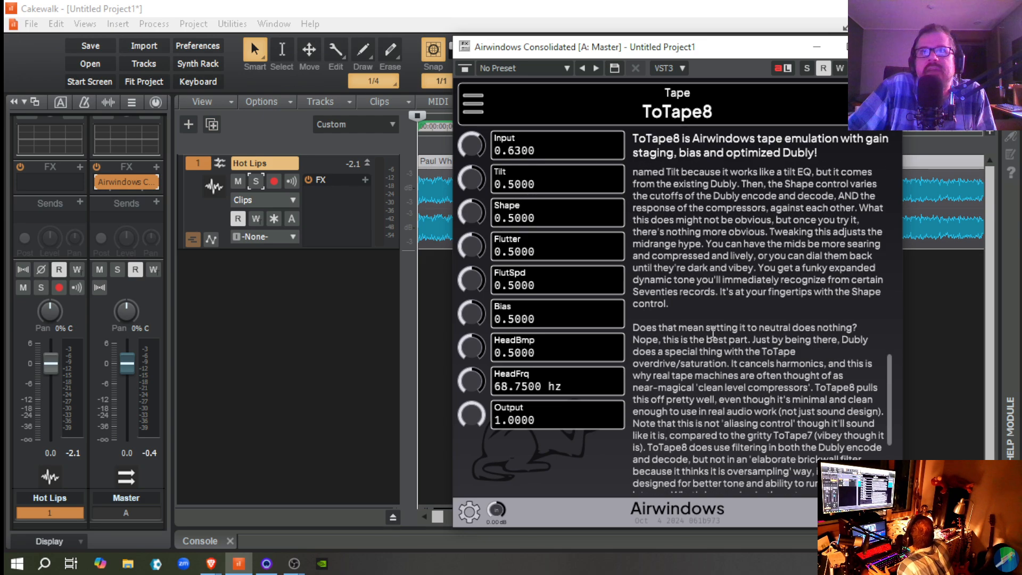
scroll(713, 332, up, 12)
scroll(713, 332, up, 8)
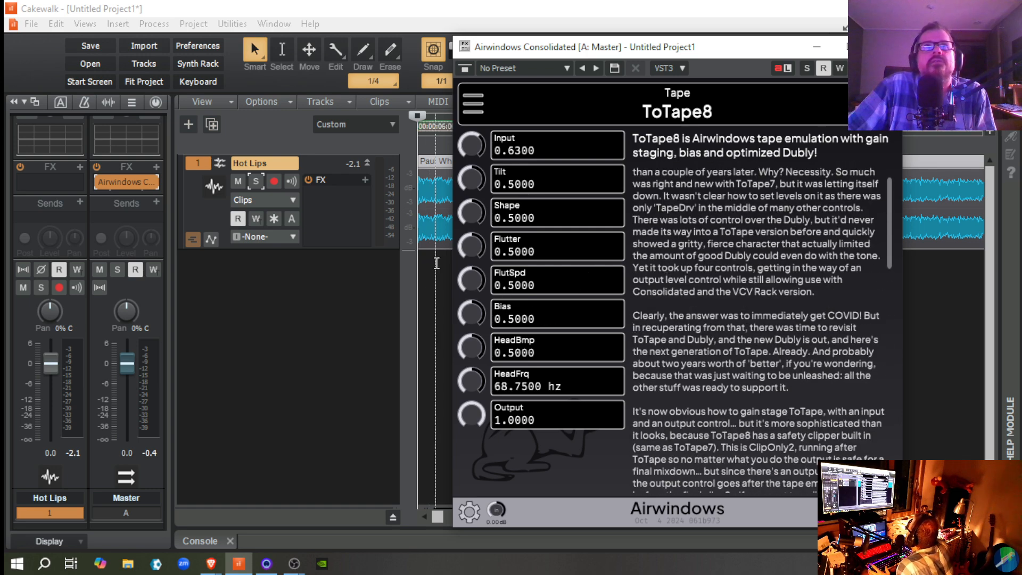
key(space)
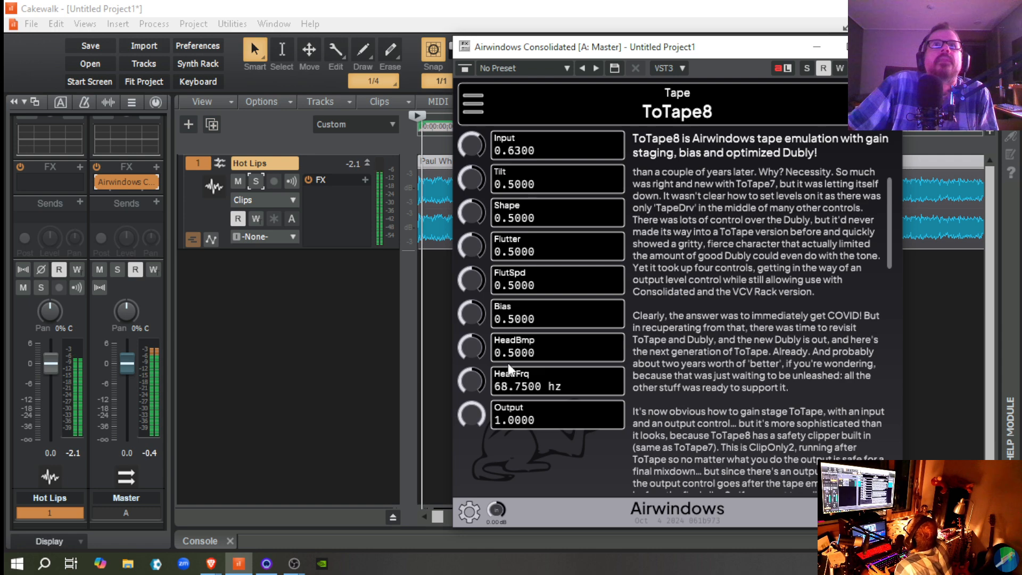
double_click(471, 415)
Step: Audition opposing Tilt and Shape extremes of 0.0000 and 1.0000 in ToTape8, and reset both to their default 0.5000
drag(475, 186, 467, 167)
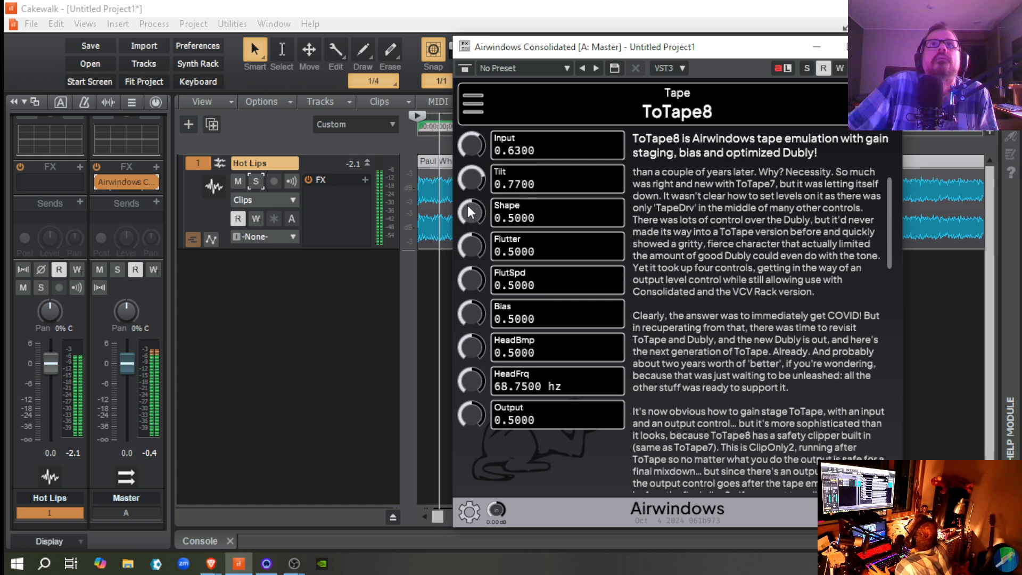
drag(468, 205, 469, 165)
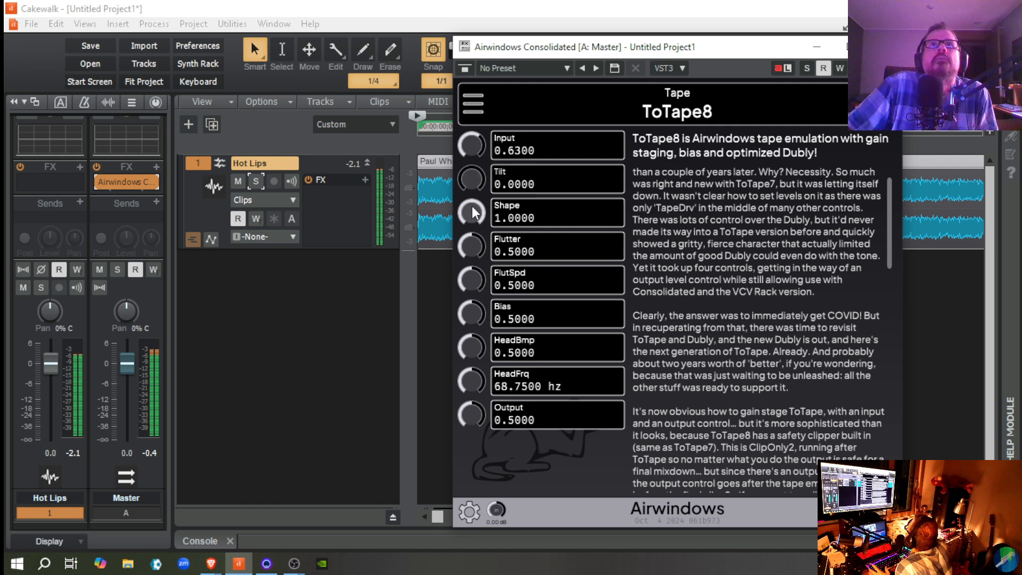
drag(472, 206, 518, 345)
drag(465, 181, 438, 2)
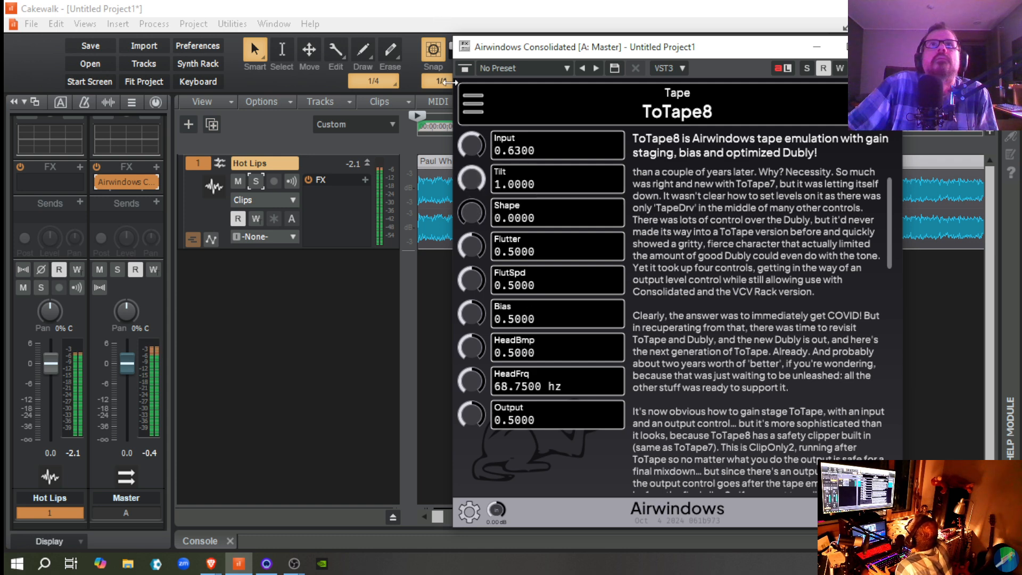
double_click(467, 210)
double_click(470, 180)
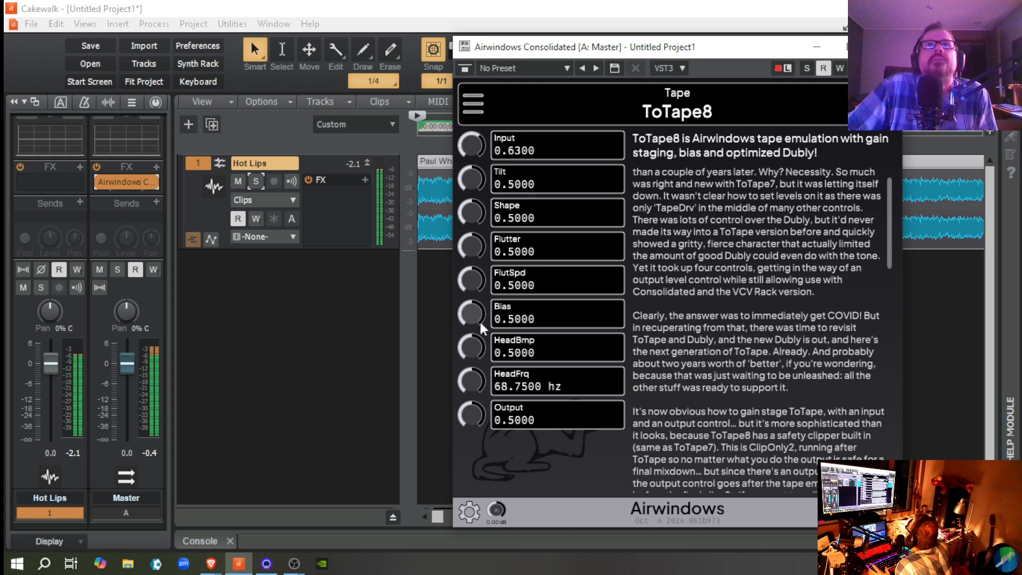
Step: Audition ToTape8's Bias at 1.0000, 0.0000 and 0.6900 during playback, finishing with a reset to its default 0.5000
mouse_move(477, 319)
mouse_down()
mouse_move(457, 269)
mouse_move(464, 313)
mouse_up()
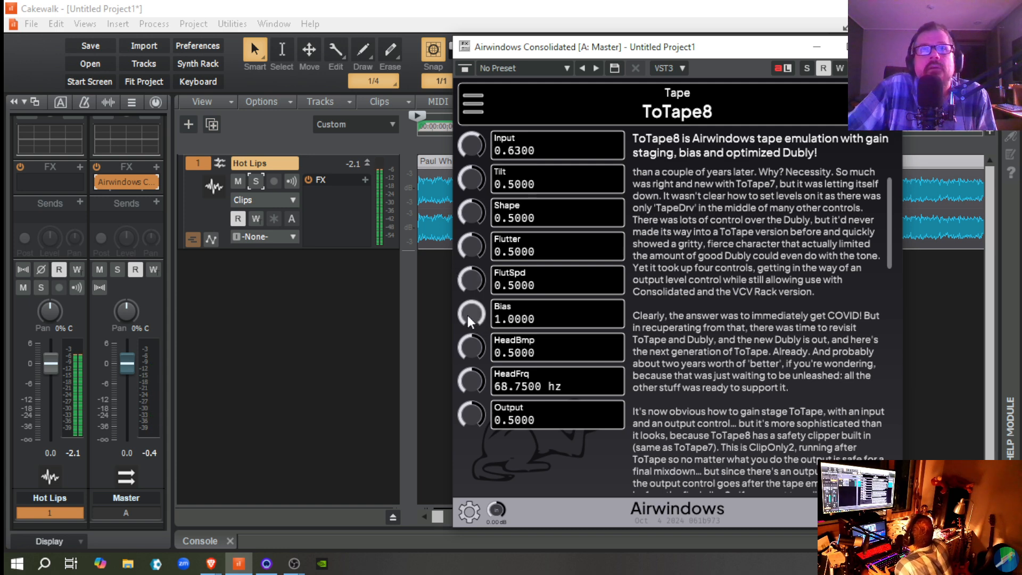
drag(467, 315, 475, 378)
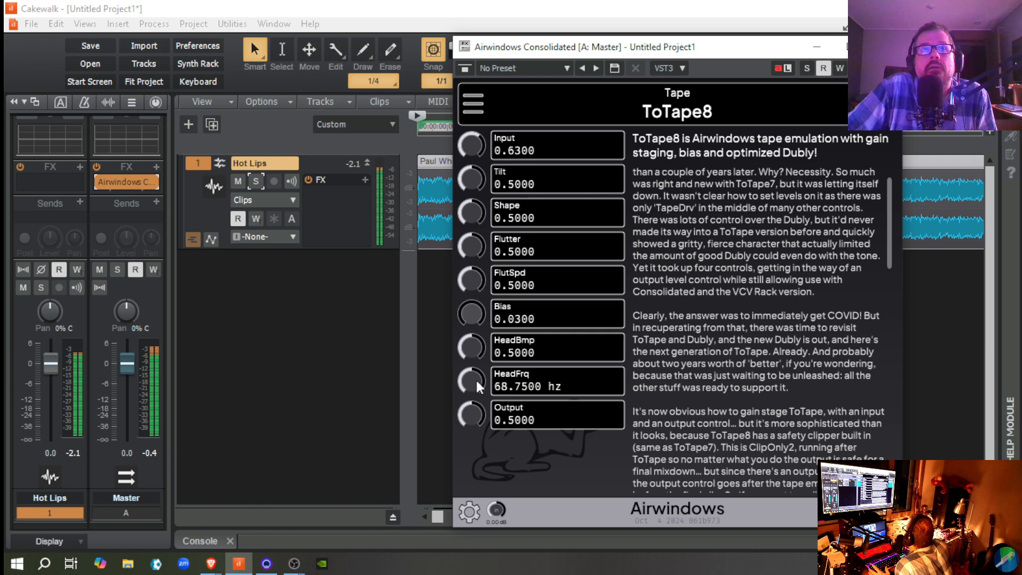
double_click(468, 316)
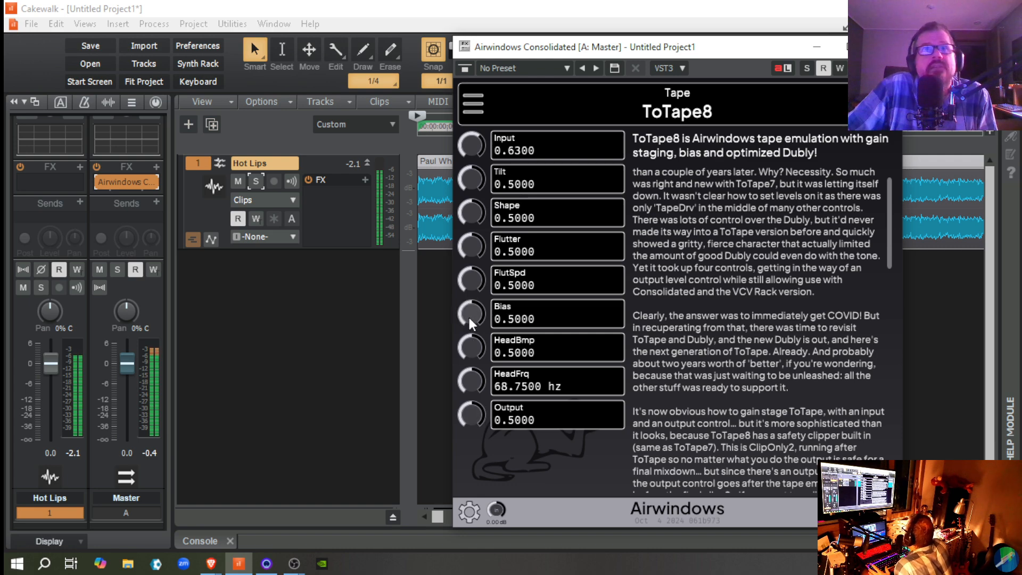
drag(467, 314, 465, 303)
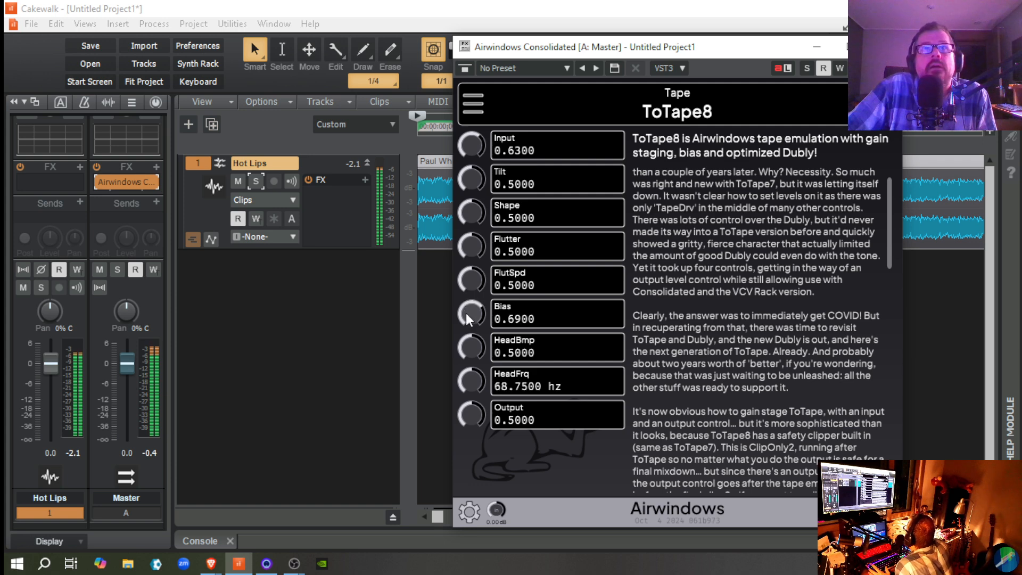
double_click(465, 313)
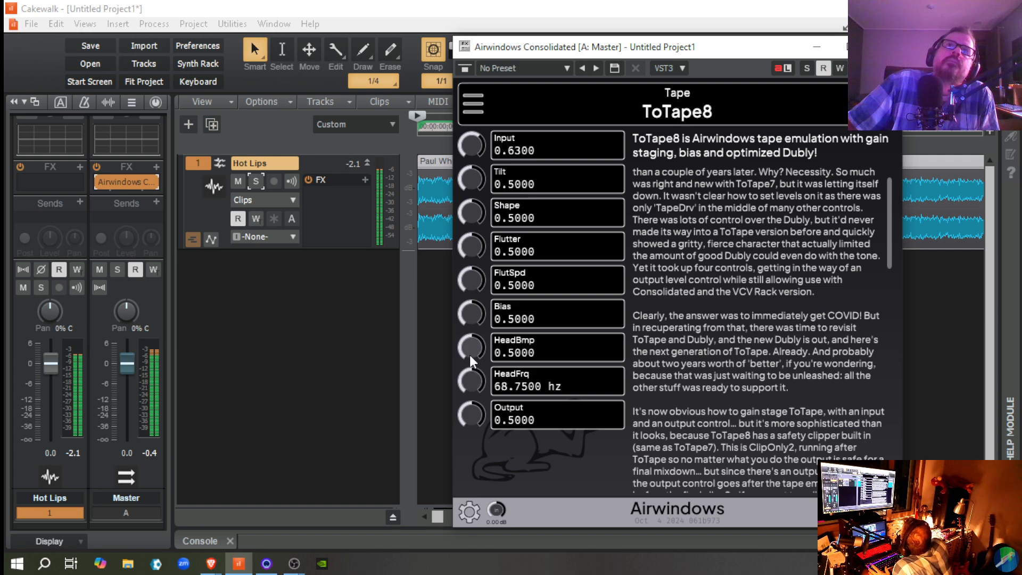
Step: Audition HeadBmp at 0.6200 with HeadFrq at 40.7500 hz, and reset both controls to their default values
drag(471, 361, 481, 416)
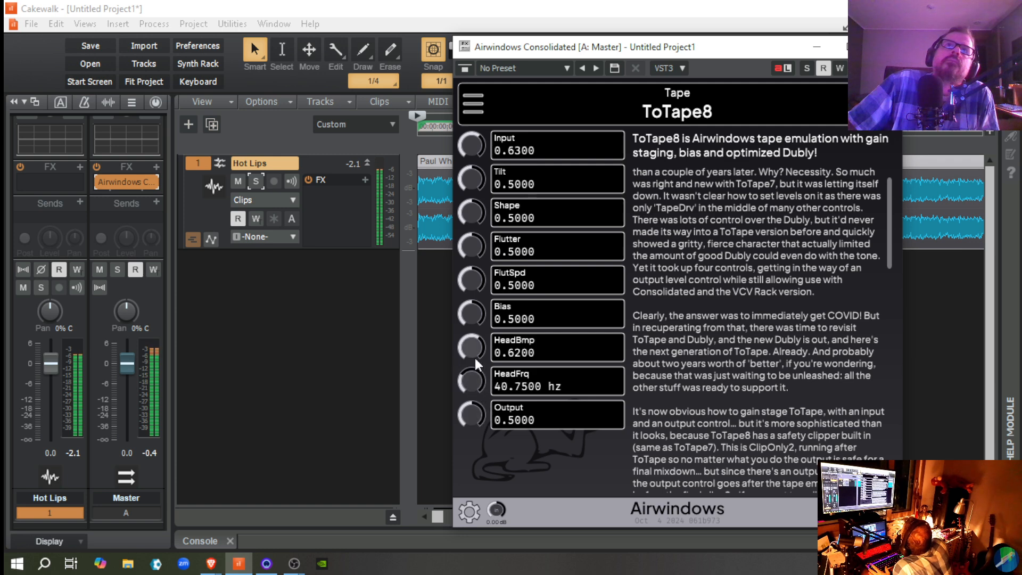
drag(471, 348, 471, 339)
mouse_move(469, 381)
mouse_down()
mouse_move(474, 392)
mouse_move(475, 381)
mouse_up()
double_click(477, 382)
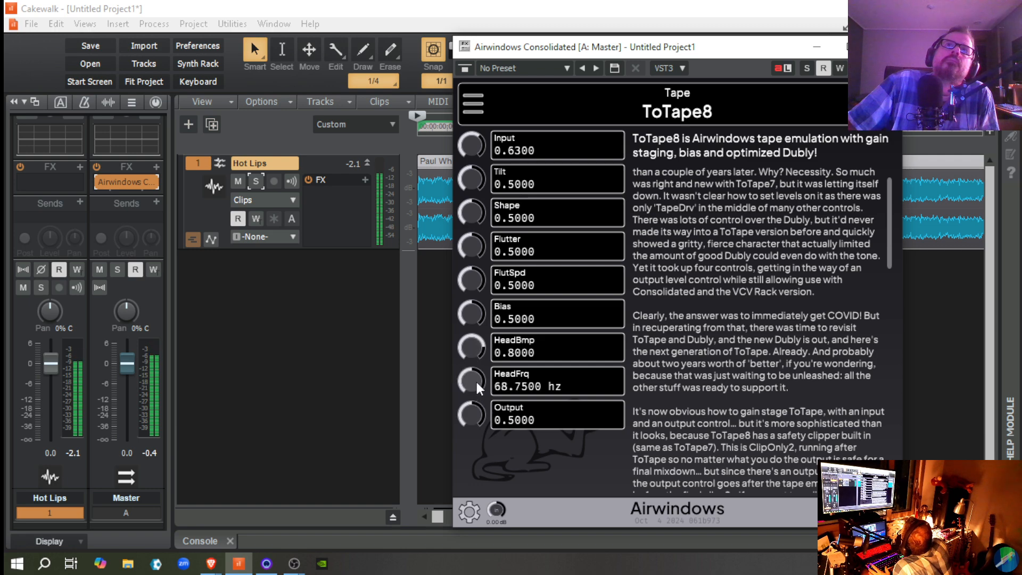
double_click(472, 348)
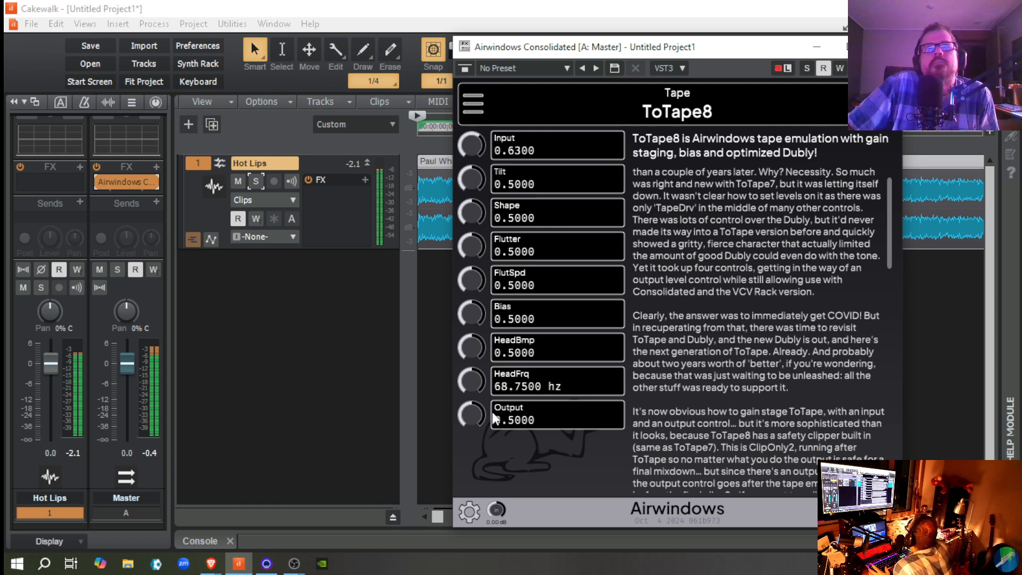
Step: Set ToTape8's Output to 1.0000, listen to the result, and stop playback of Hot Lips
drag(470, 418, 434, 322)
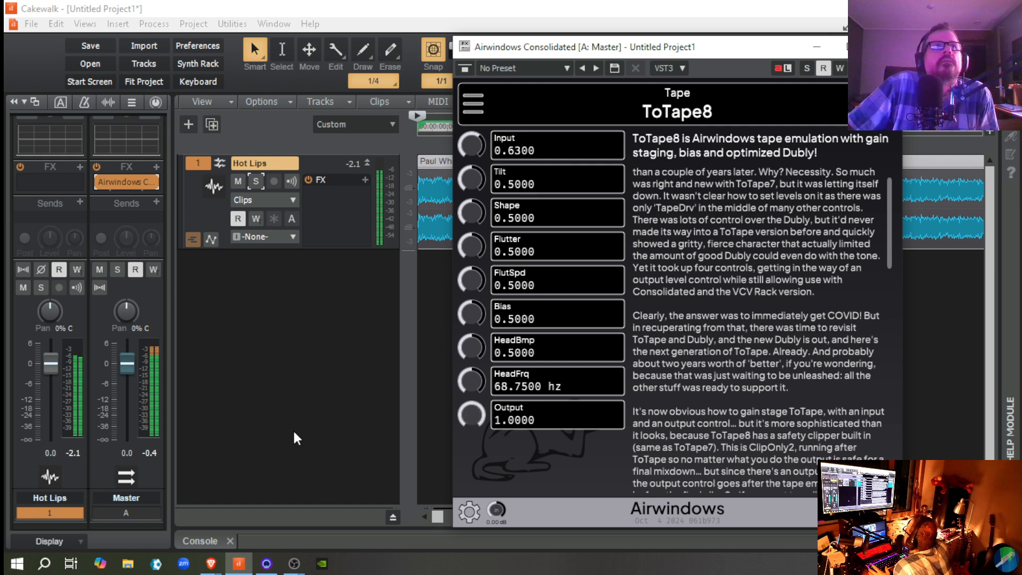
key(space)
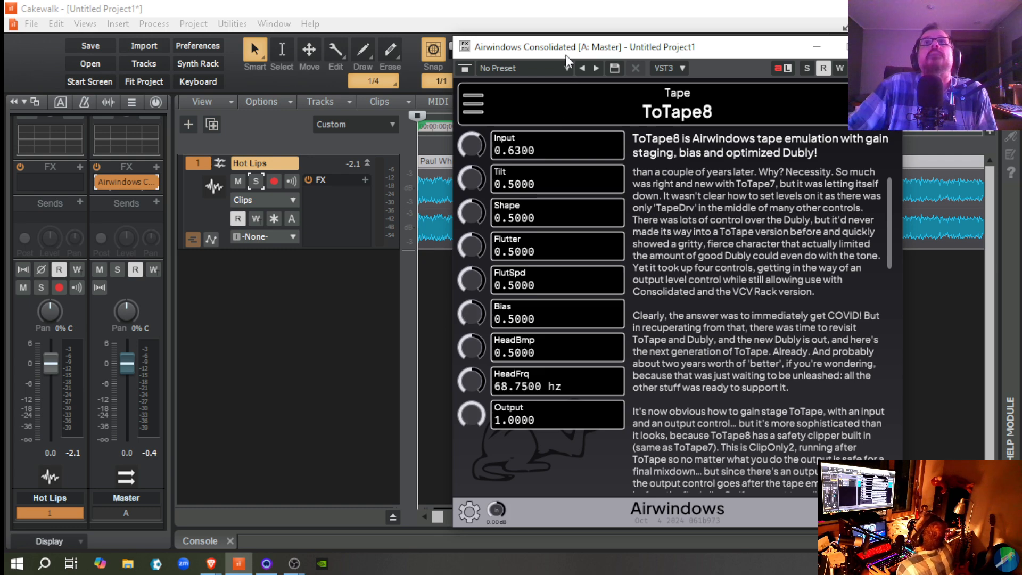
Step: Place the playhead at 00:00:20:00 in the Hot Lips recording and turn timeline snapping off
drag(566, 55, 644, 111)
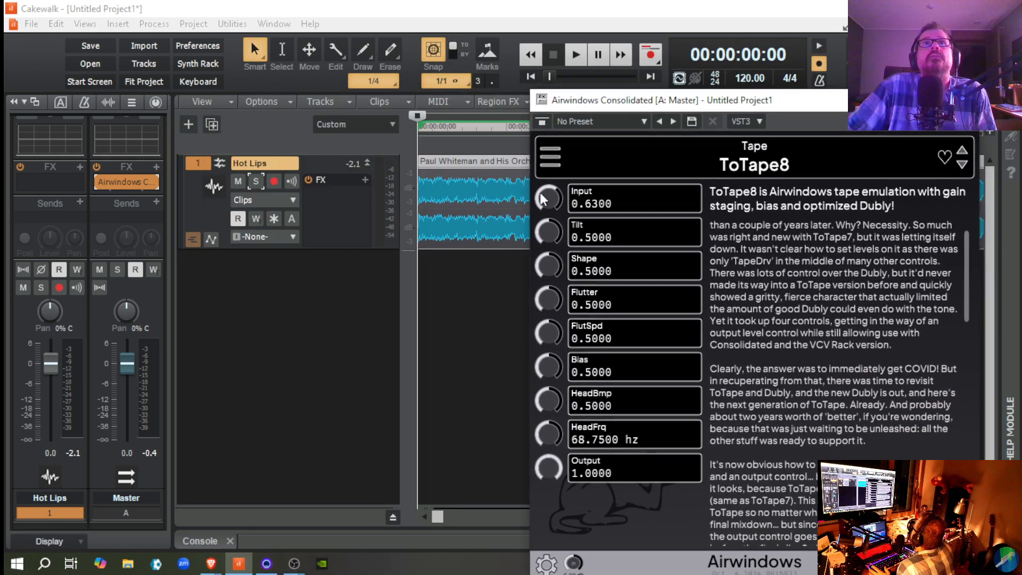
click(478, 281)
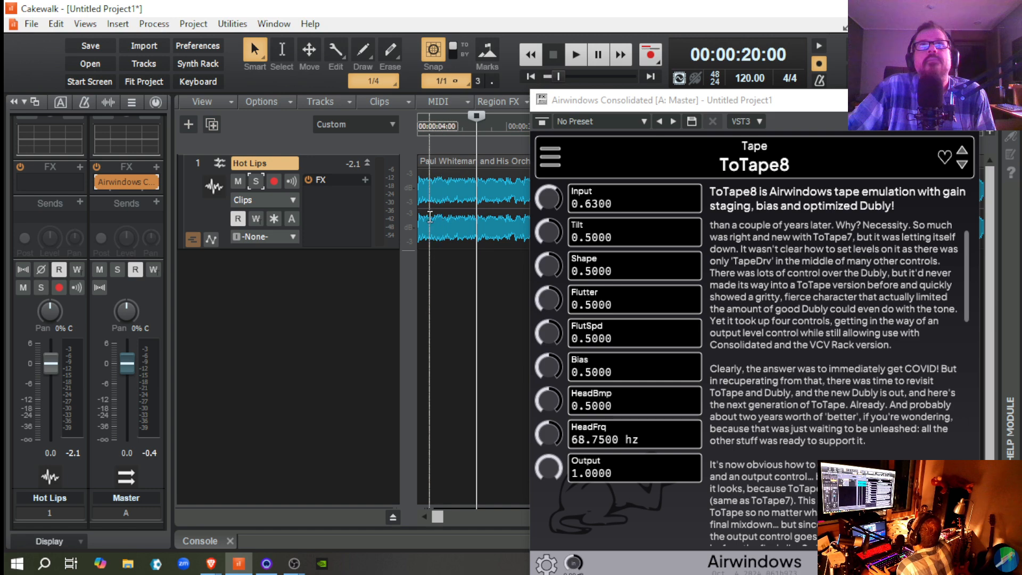
click(433, 52)
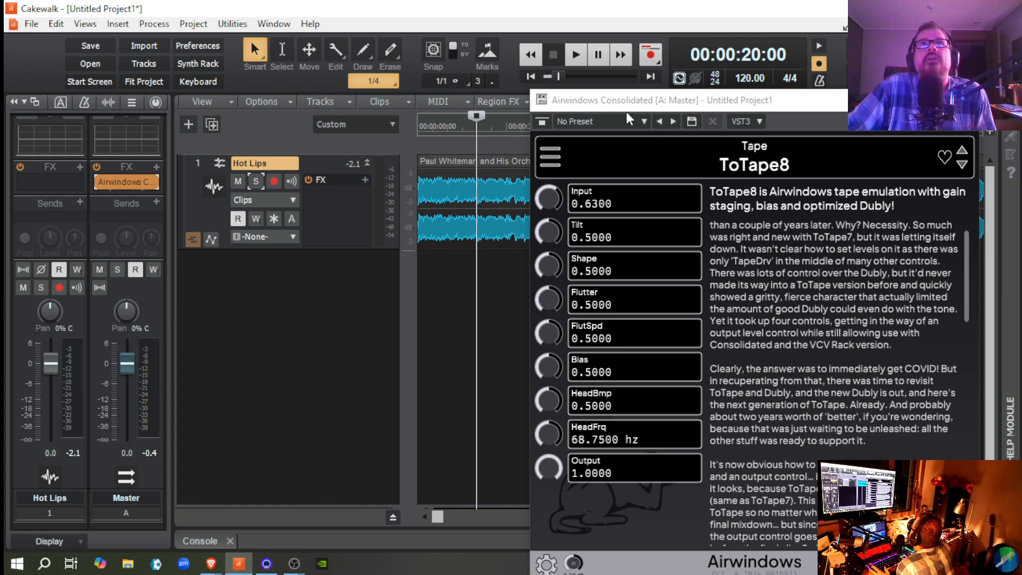
Step: Compare ToTape8's Output at its default 0.5000 and at 1.0000 during playback, finish on the default, and stop playback
key(space)
drag(626, 106, 428, 64)
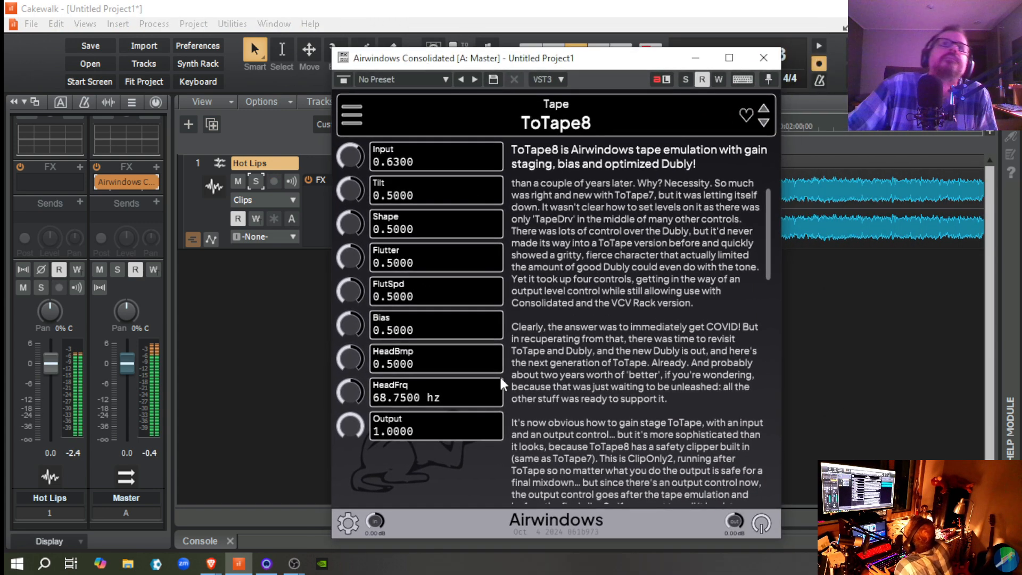
double_click(351, 426)
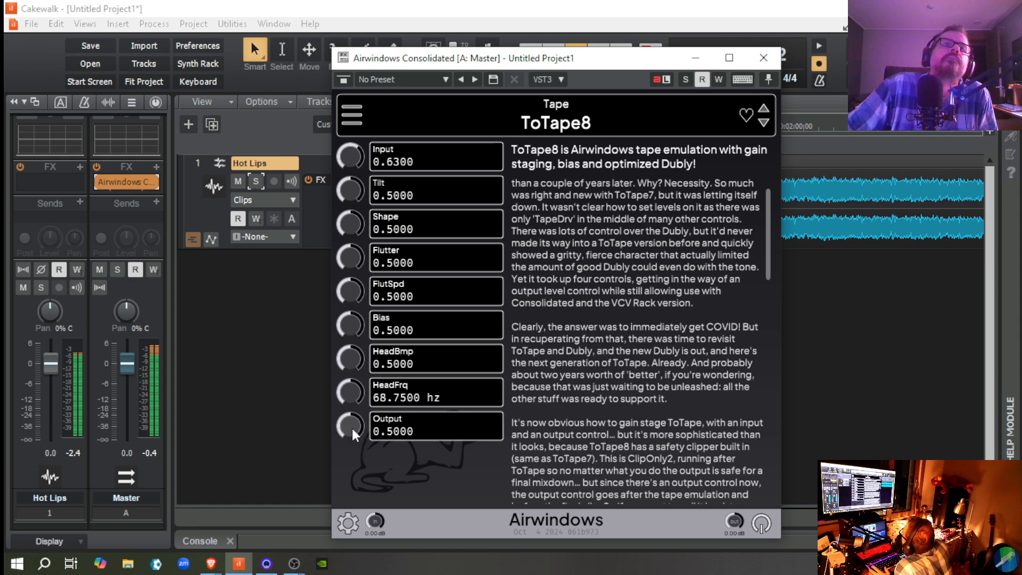
mouse_move(351, 425)
mouse_down()
mouse_move(354, 458)
mouse_move(350, 437)
mouse_up()
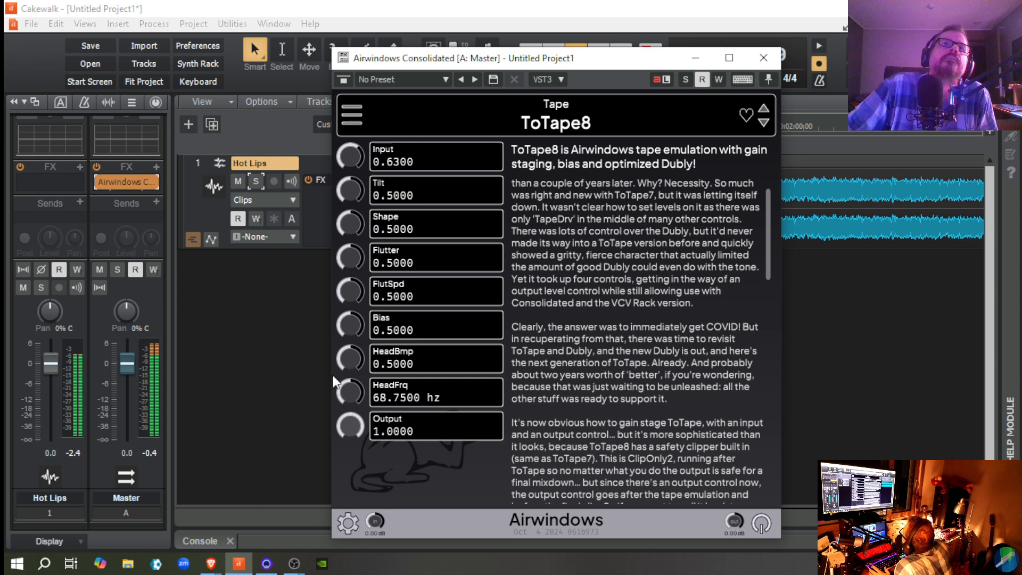
double_click(353, 426)
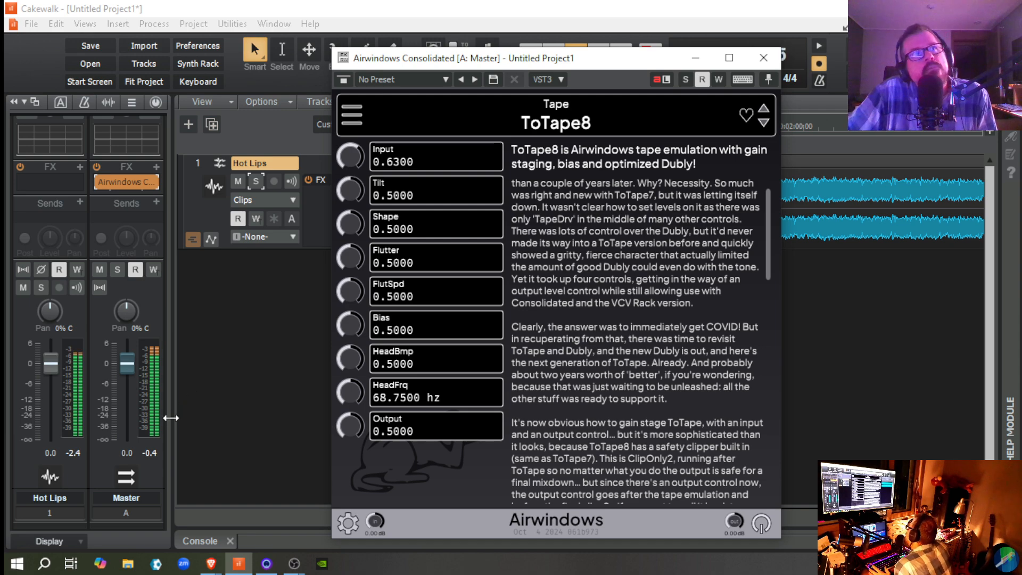
key(space)
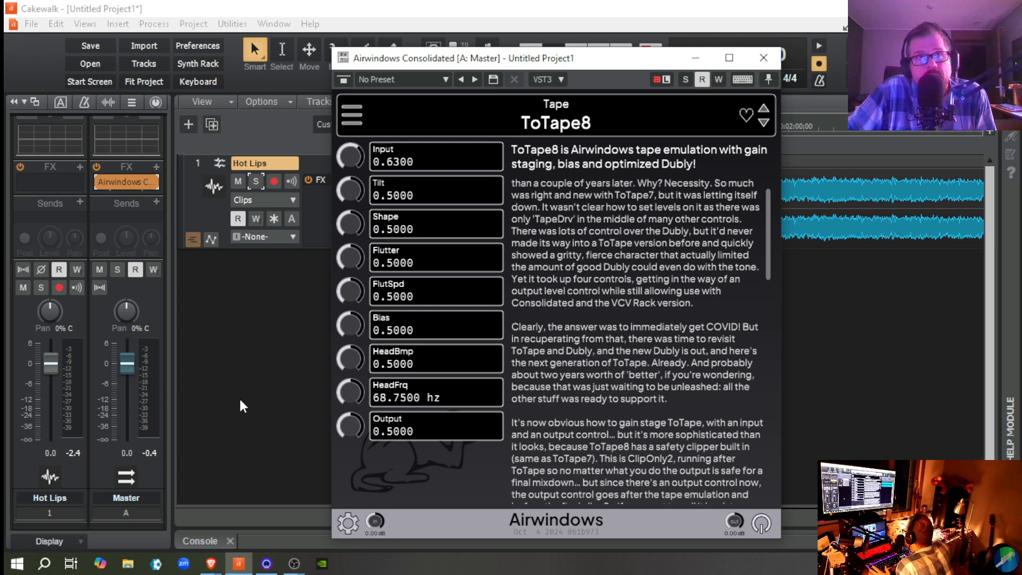
Step: Play Hot Lips, reset the Master bus peak reading during playback to check its level, and stop playback
key(space)
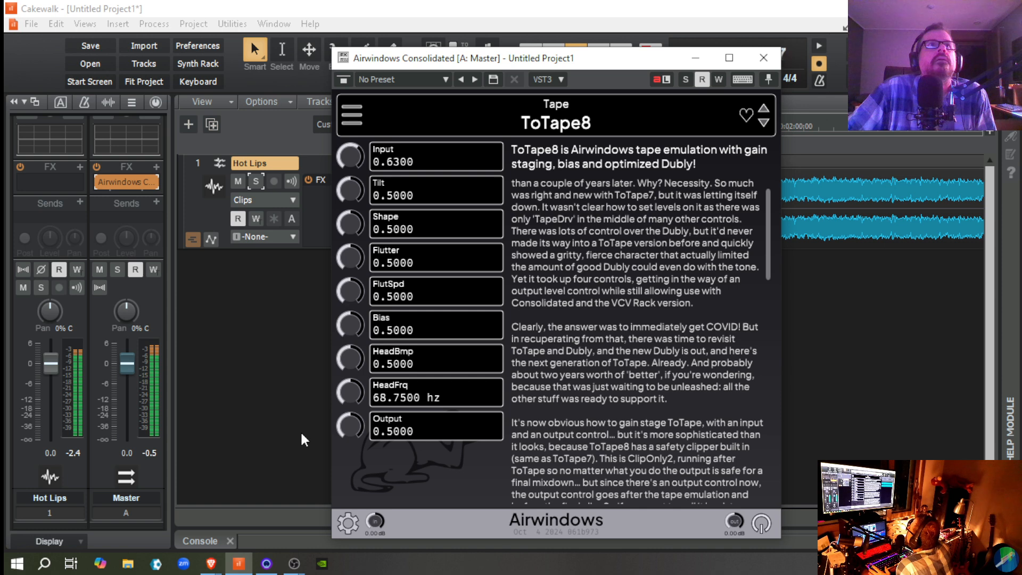
click(158, 460)
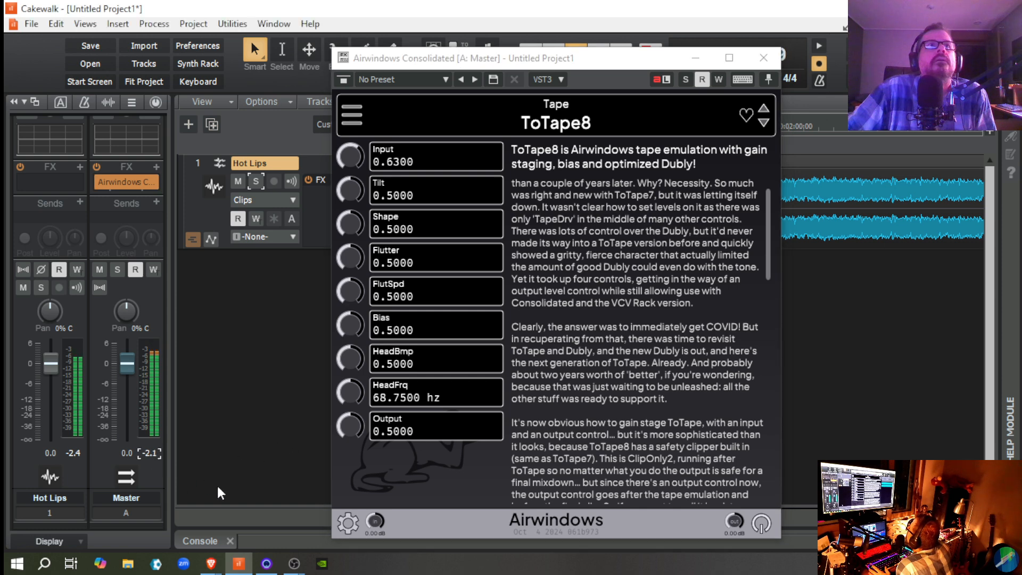
key(space)
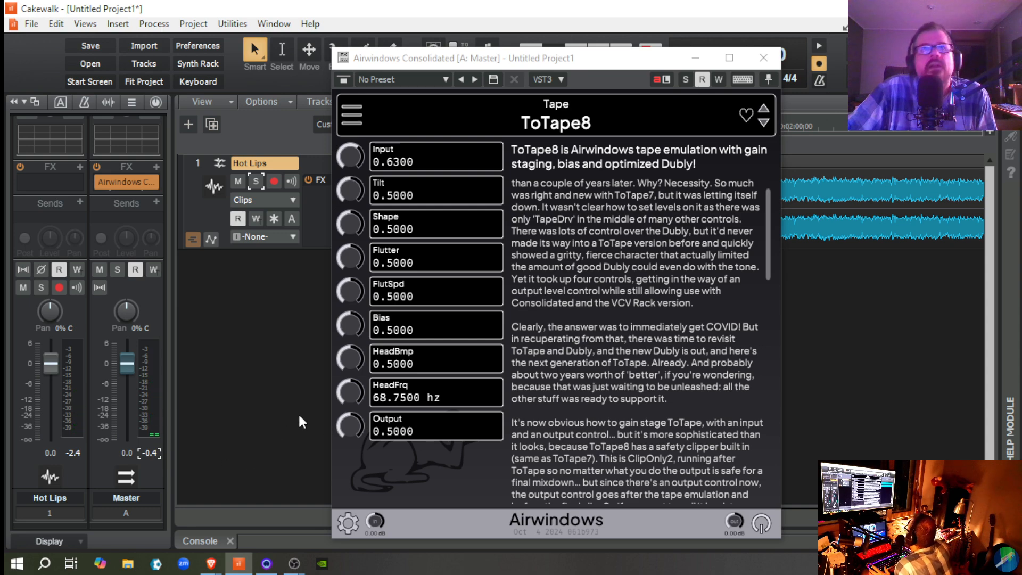
Step: Raise ToTape8's Output to 1.0000, play Hot Lips to check the Master level, and stop playback
mouse_move(471, 65)
mouse_down()
mouse_move(526, 280)
mouse_move(475, 72)
mouse_move(478, 46)
mouse_up()
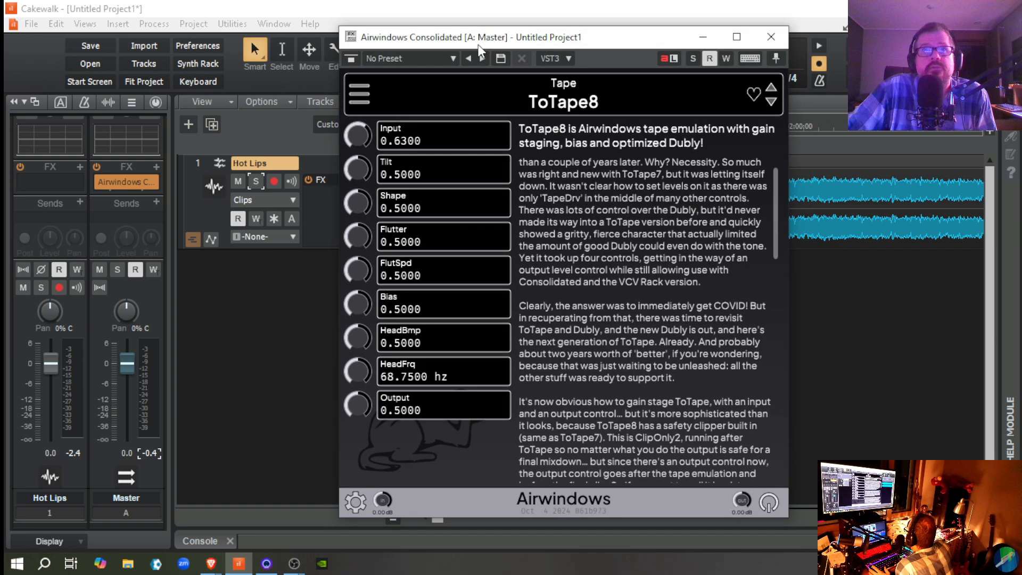
drag(361, 403, 299, 233)
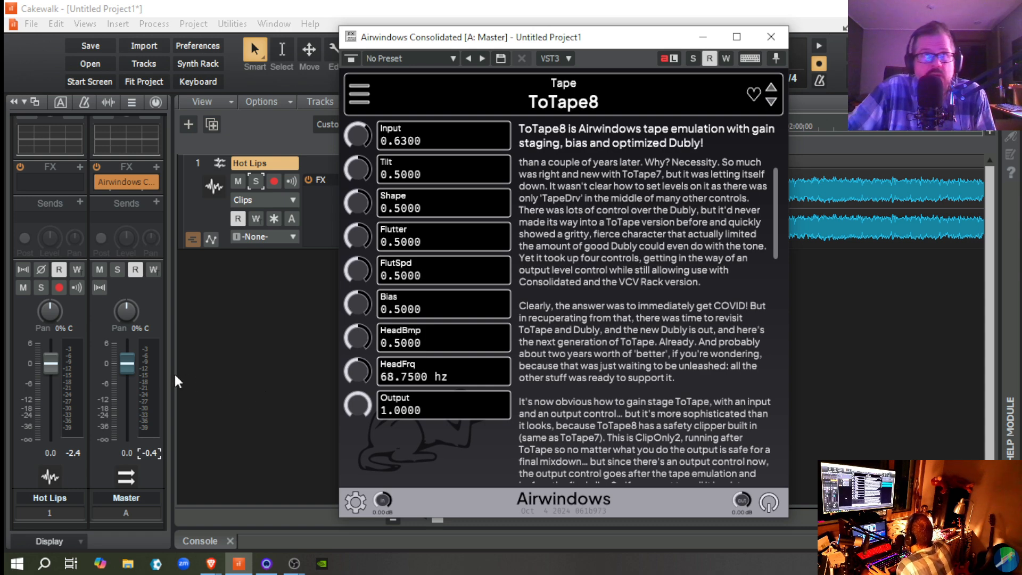
key(space)
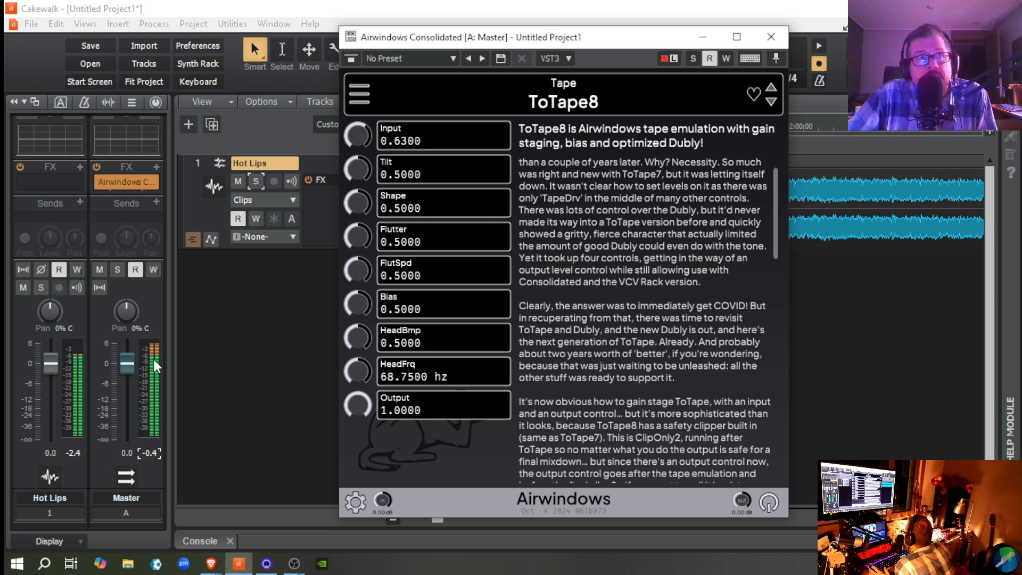
key(space)
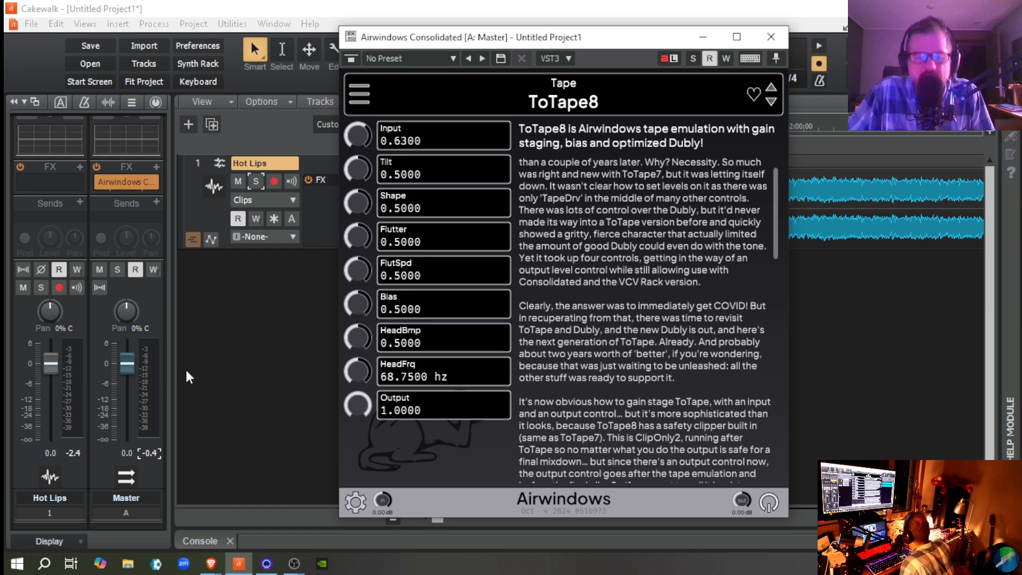
Step: Reset ToTape8's Output to its default 0.5000, compare playback with the Master effect bypassed and re-enabled, and stop playback
double_click(356, 406)
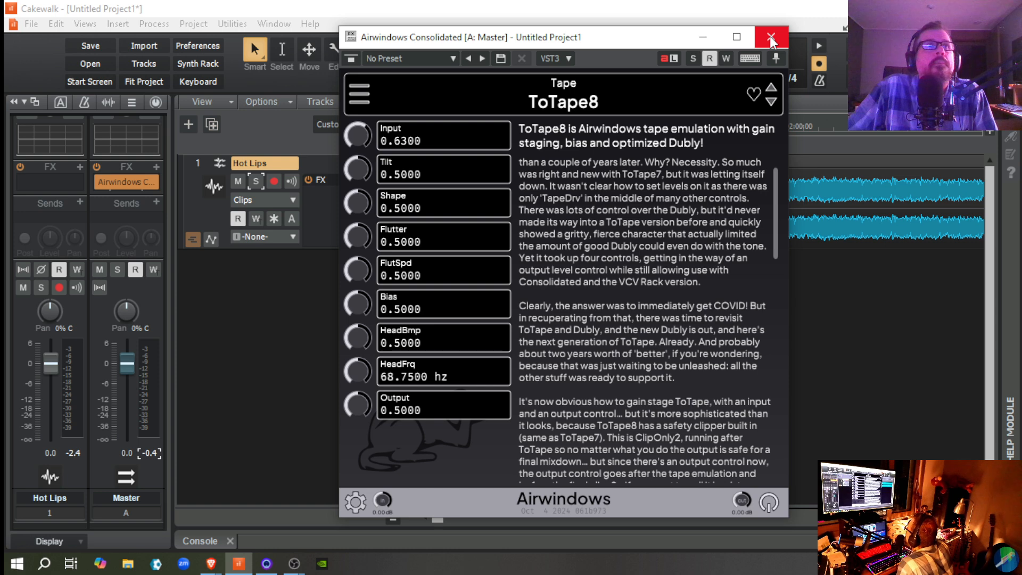
key(space)
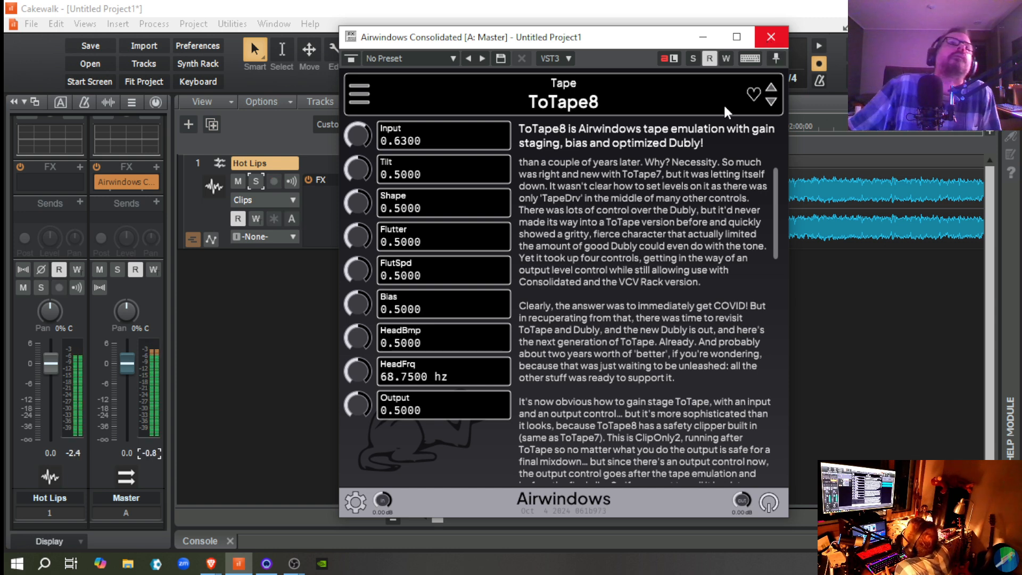
click(100, 180)
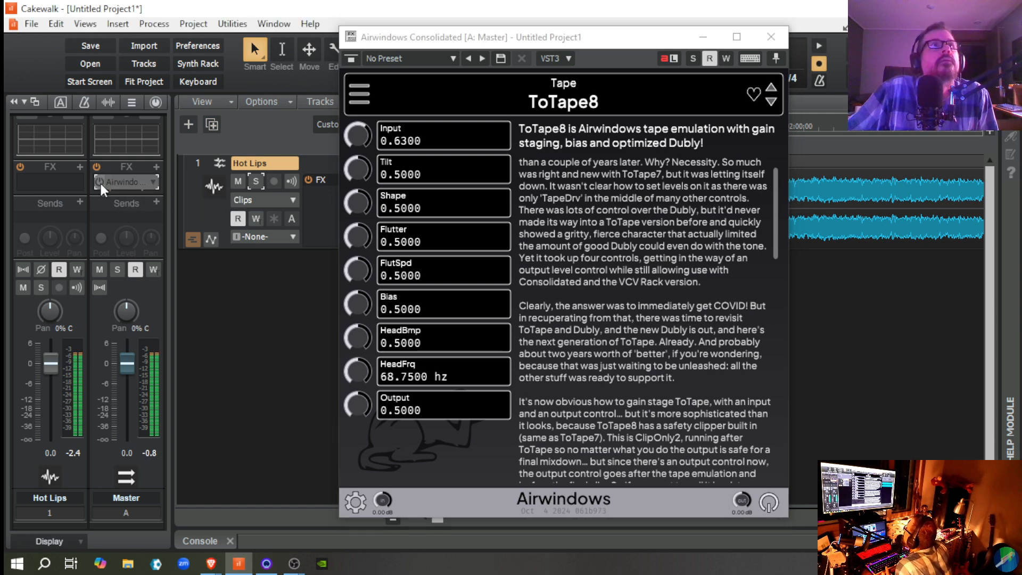
click(101, 184)
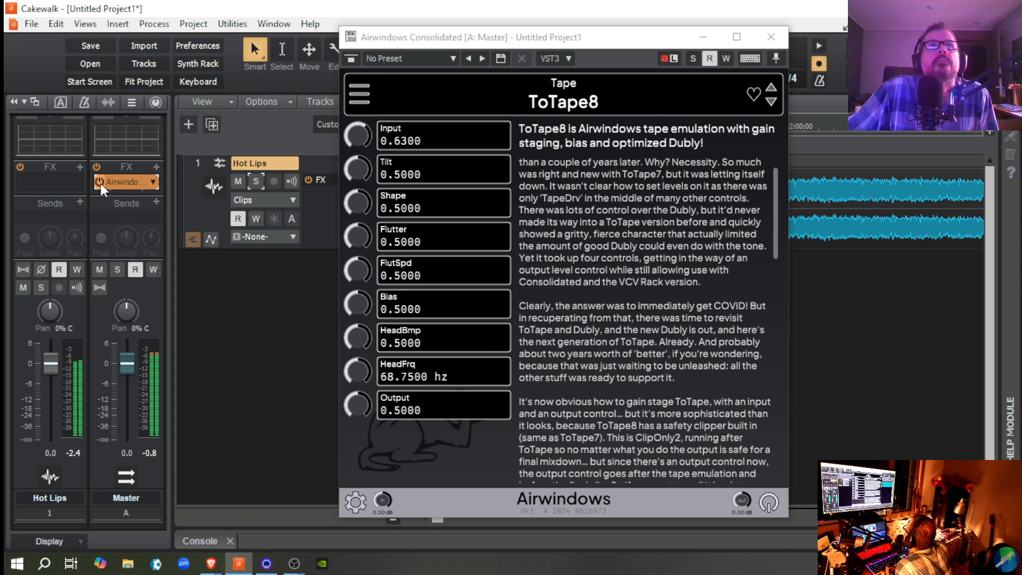
key(space)
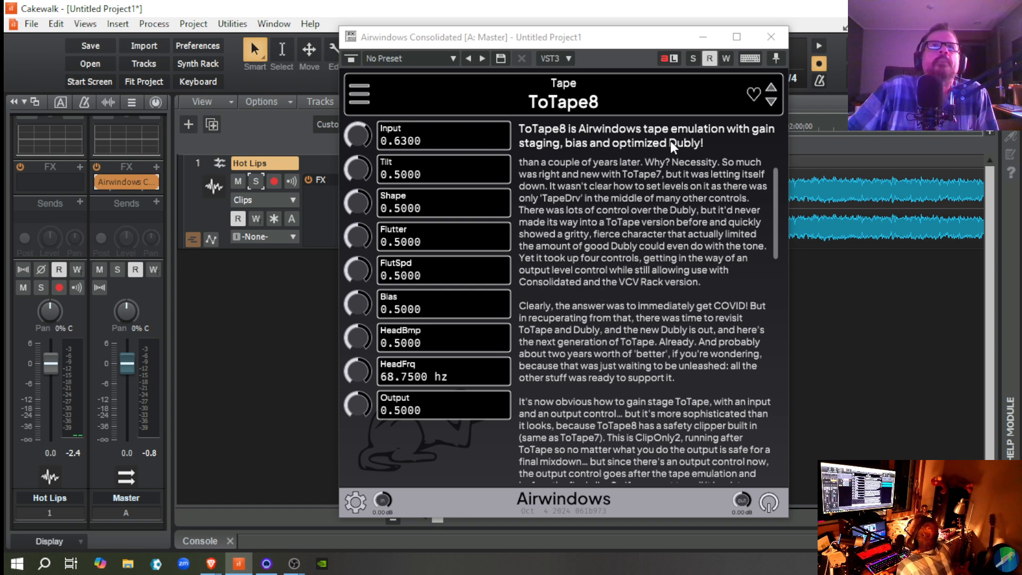
Step: Close the ToTape8 window and insert a second Airwindows Consolidated audio effect on the Master bus
click(766, 34)
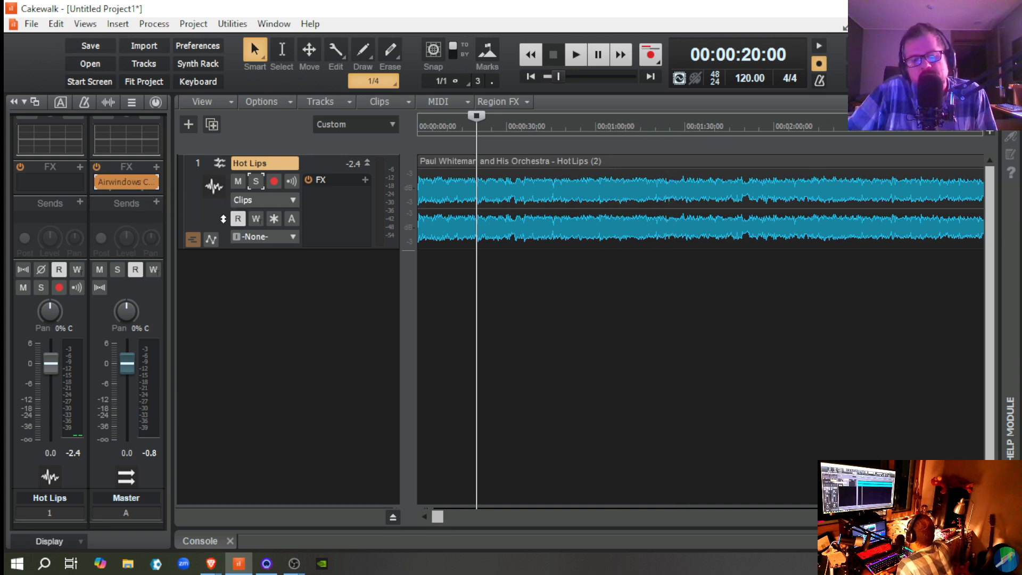
click(155, 168)
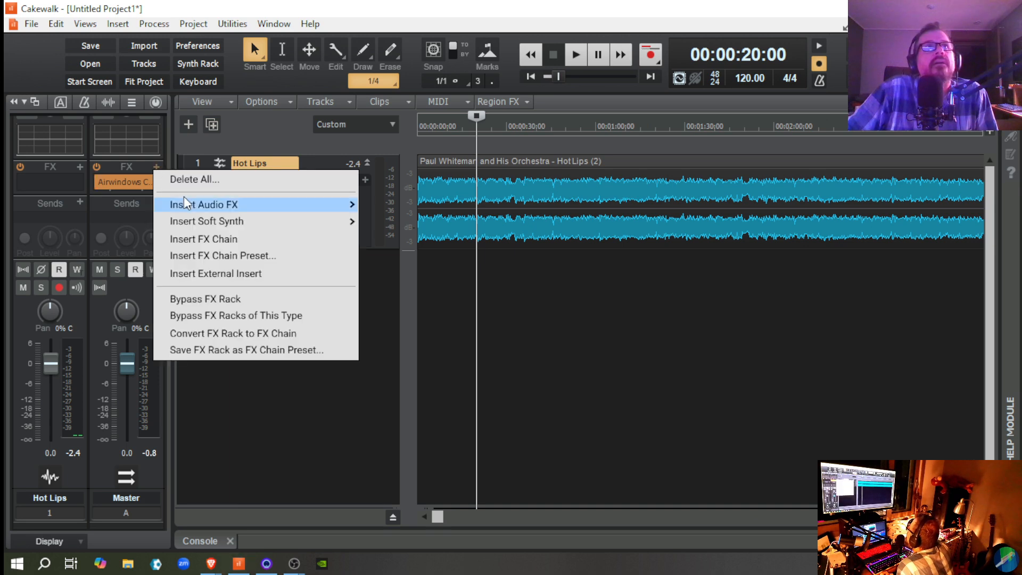
mouse_move(193, 204)
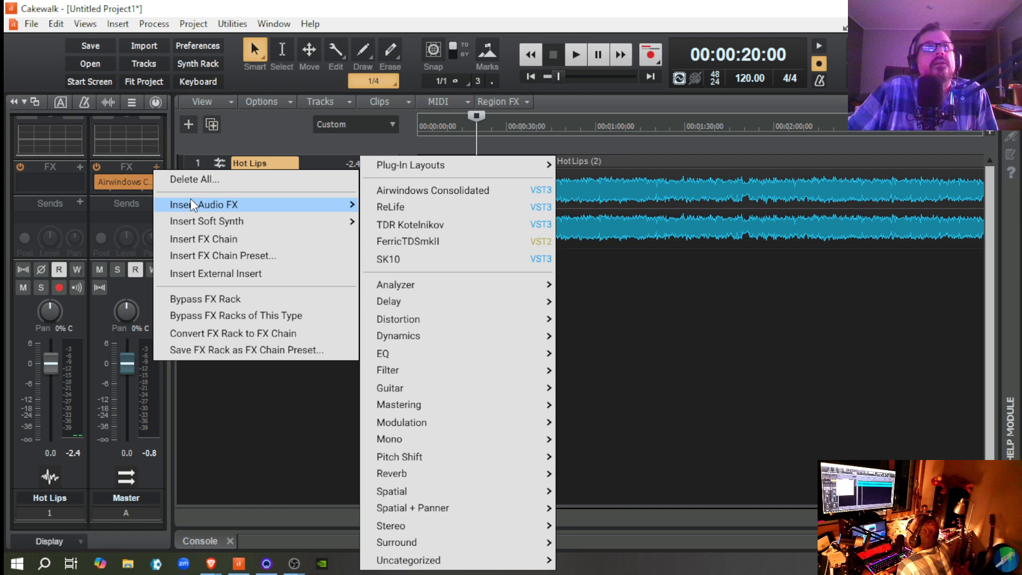
click(439, 190)
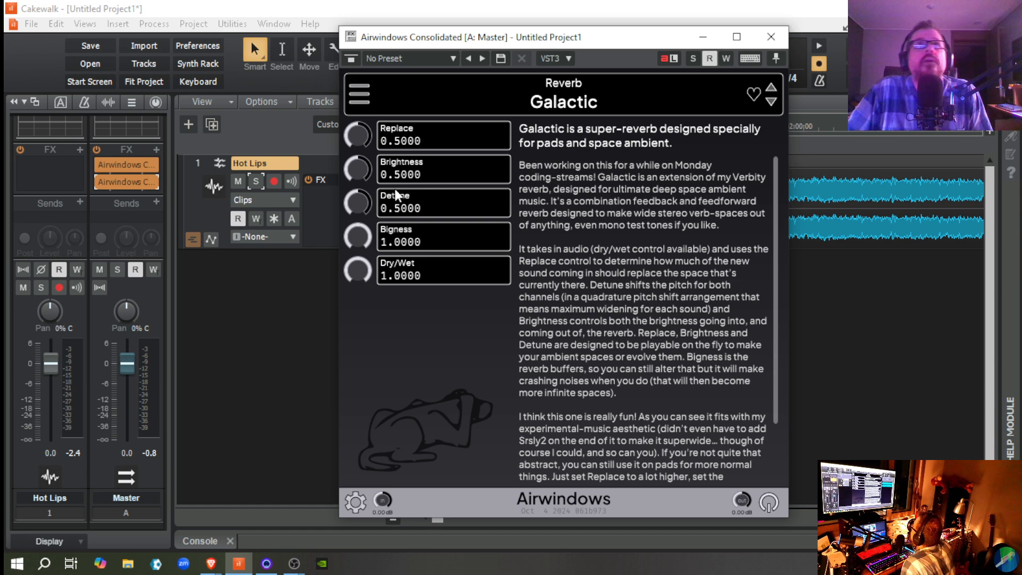
Step: View both Airwindows Consolidated instances on the Master bus, and load DubSub2 from the Bass category into the second one
click(121, 166)
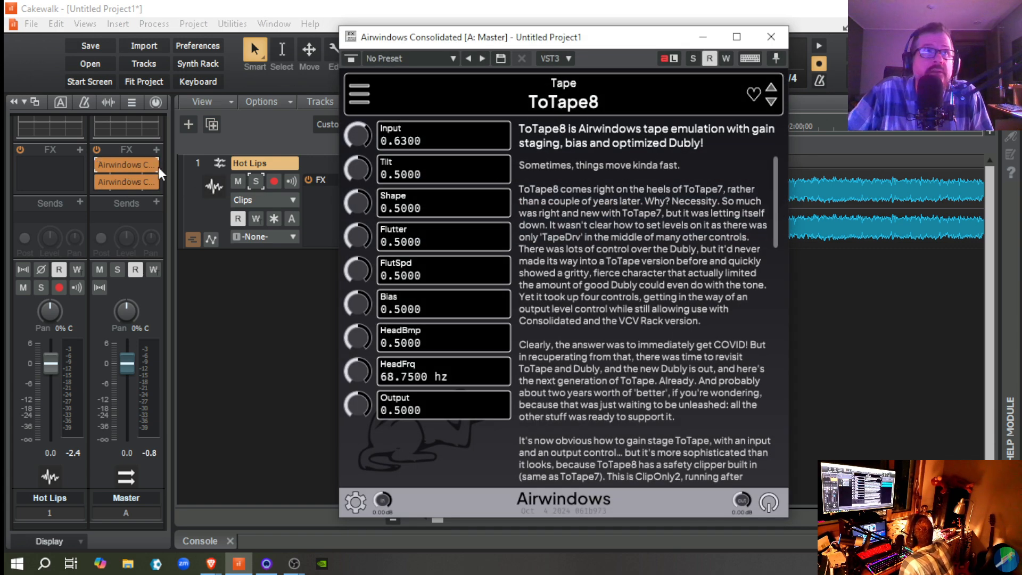
click(133, 181)
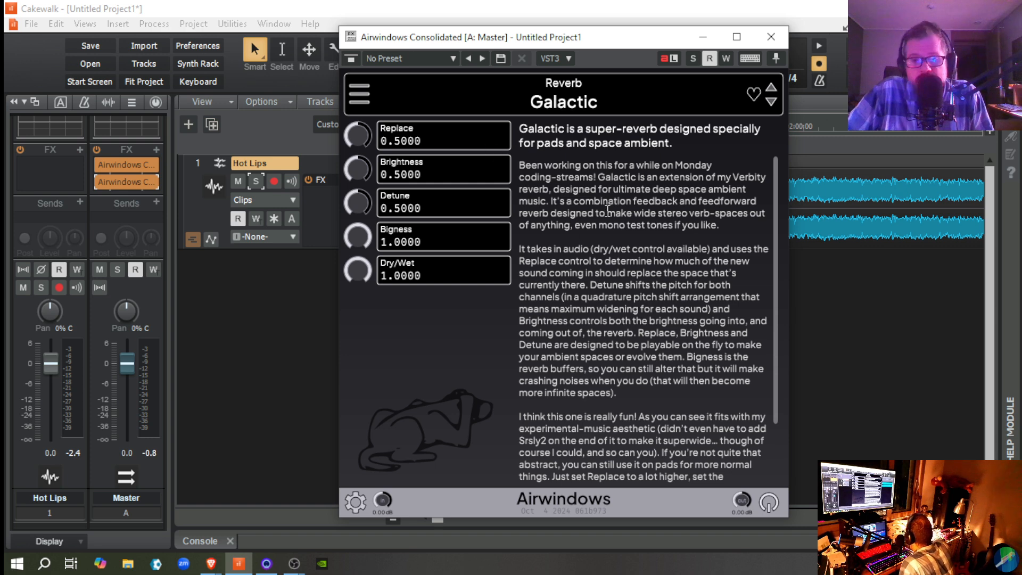
click(359, 91)
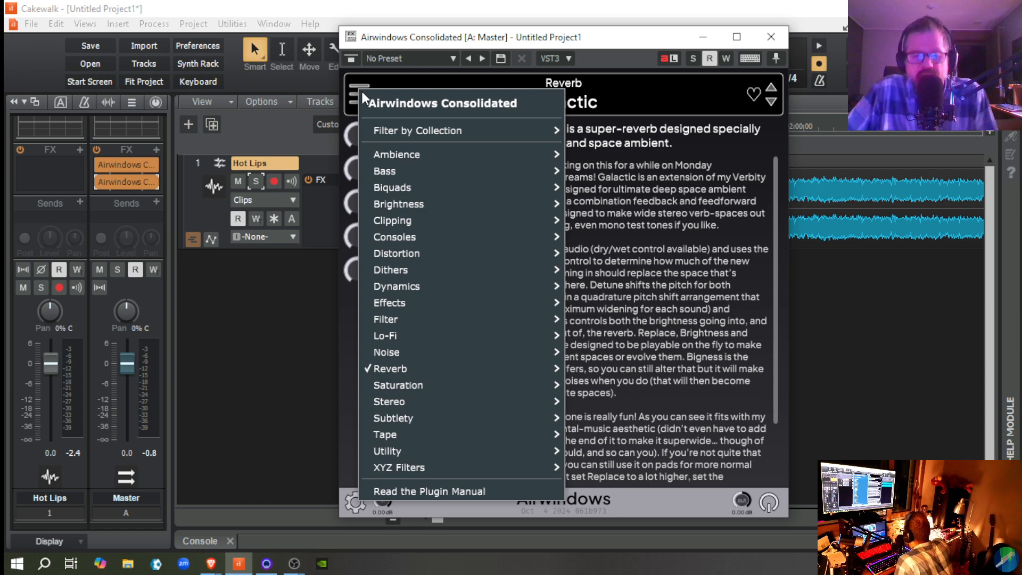
mouse_move(447, 168)
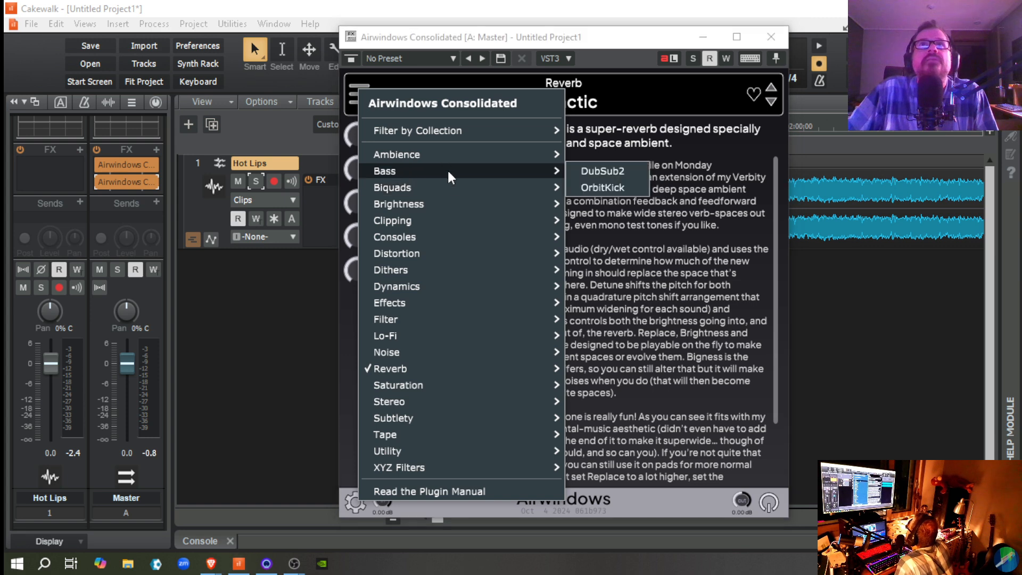
click(601, 171)
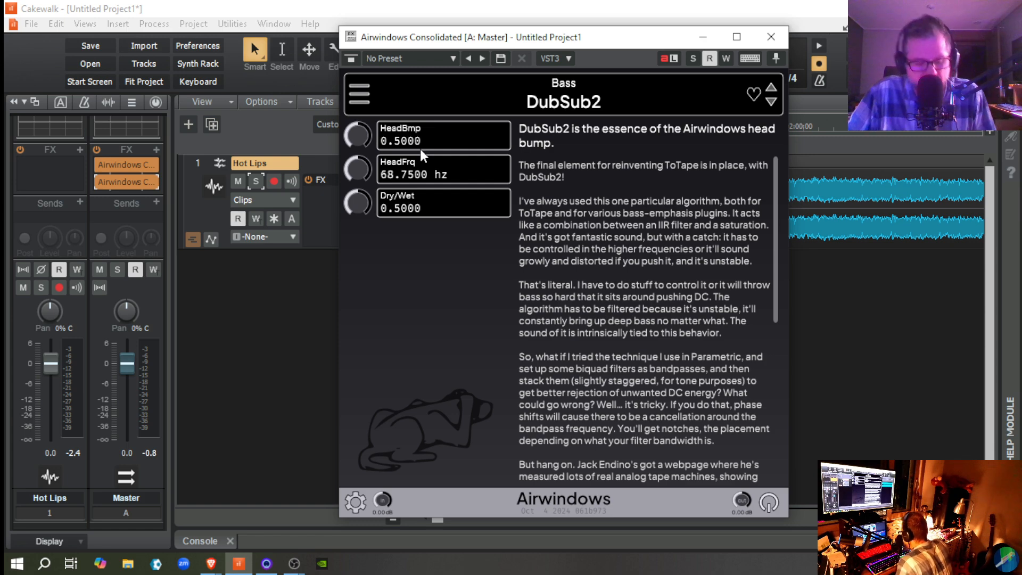
Step: Move the DubSub2 instance ahead of ToTape8 in the Master bus effects rack
click(122, 182)
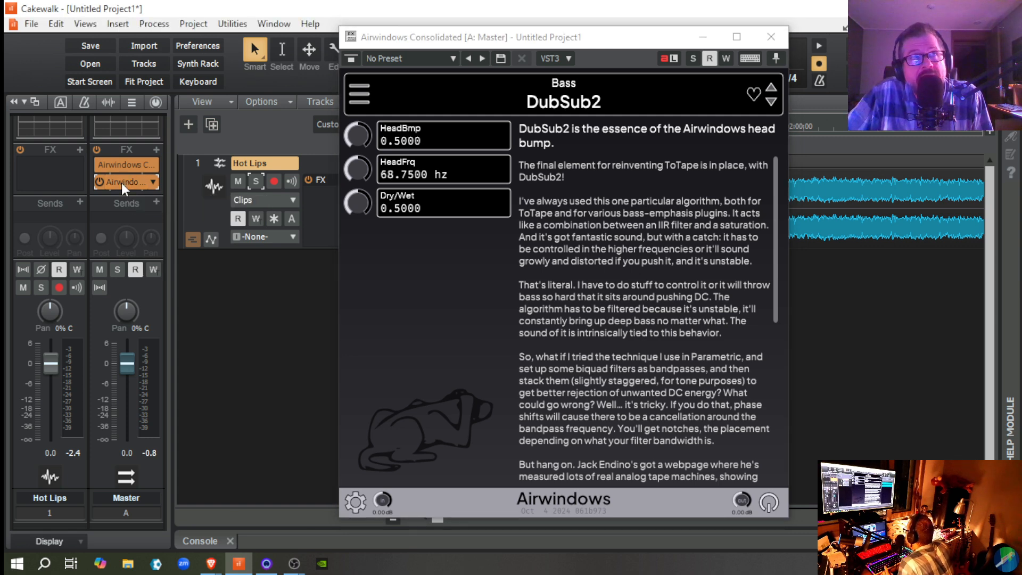
drag(121, 183, 120, 151)
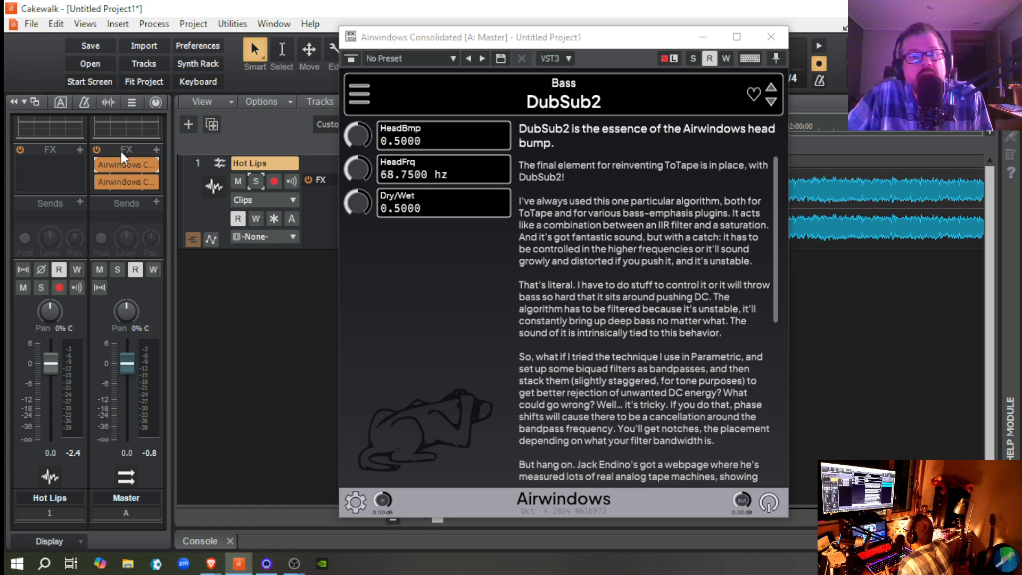
double_click(119, 182)
drag(120, 182, 125, 167)
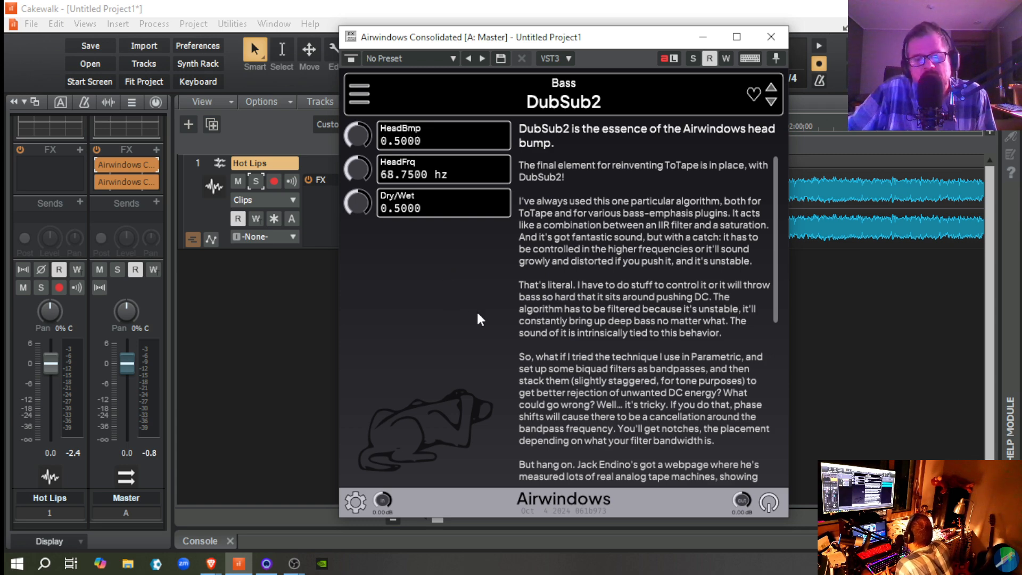
Step: Play Hot Lips and set DubSub2's HeadFrq to 200.0000 hz and its HeadBmp to 0.7200 while listening
key(space)
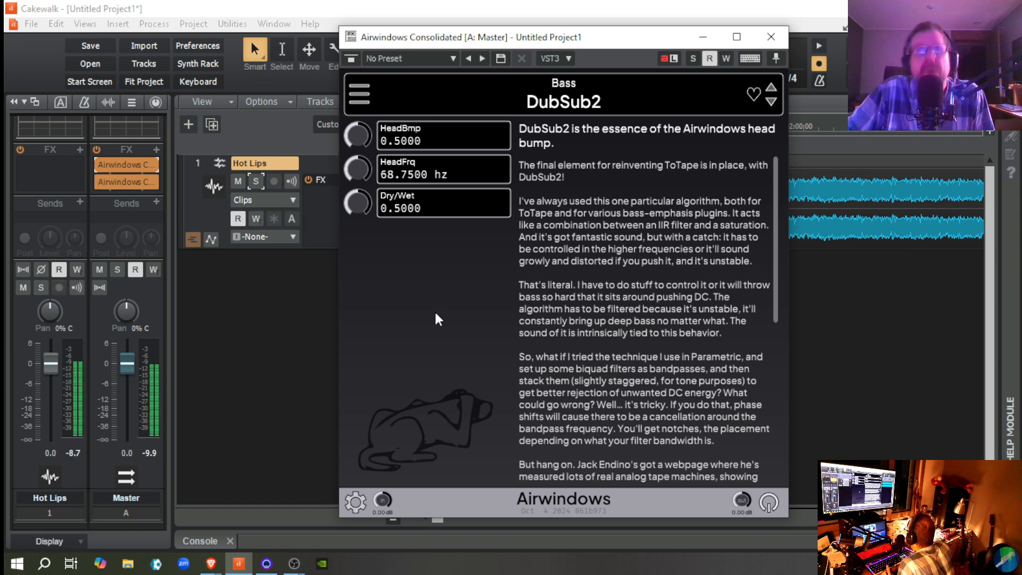
drag(356, 137, 350, 116)
drag(356, 173, 355, 153)
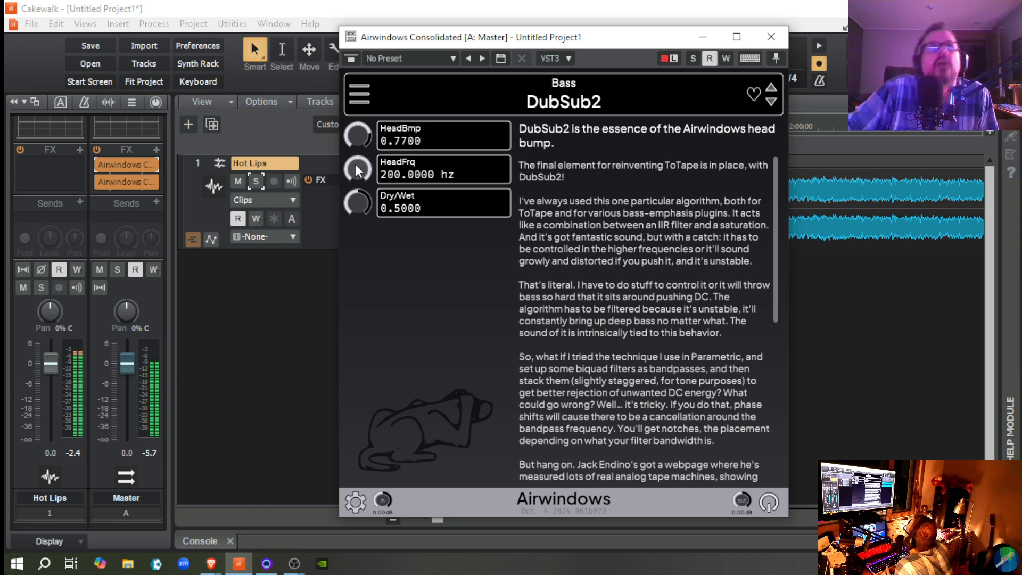
mouse_move(358, 145)
mouse_down()
mouse_move(357, 130)
mouse_move(358, 152)
mouse_up()
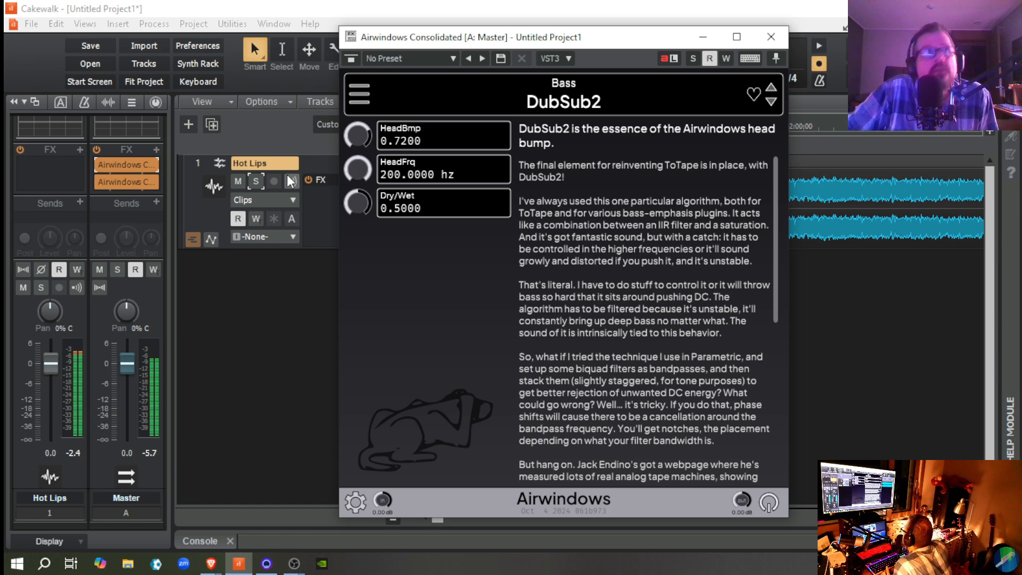
Step: Compare playback with DubSub2 bypassed and active, and set its HeadBmp to 0.6500 and HeadFrq to 151.4375 hz
click(100, 164)
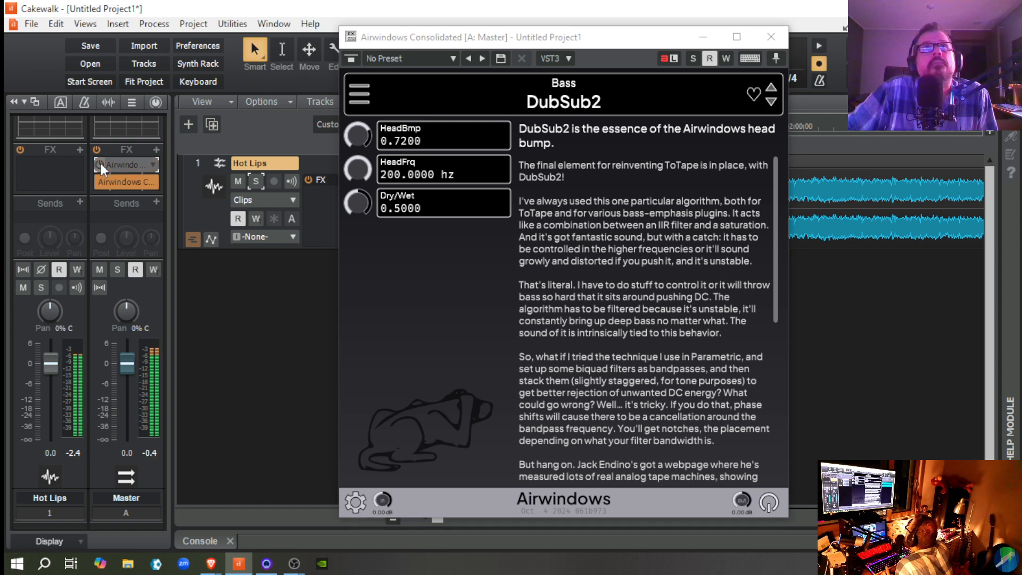
click(101, 164)
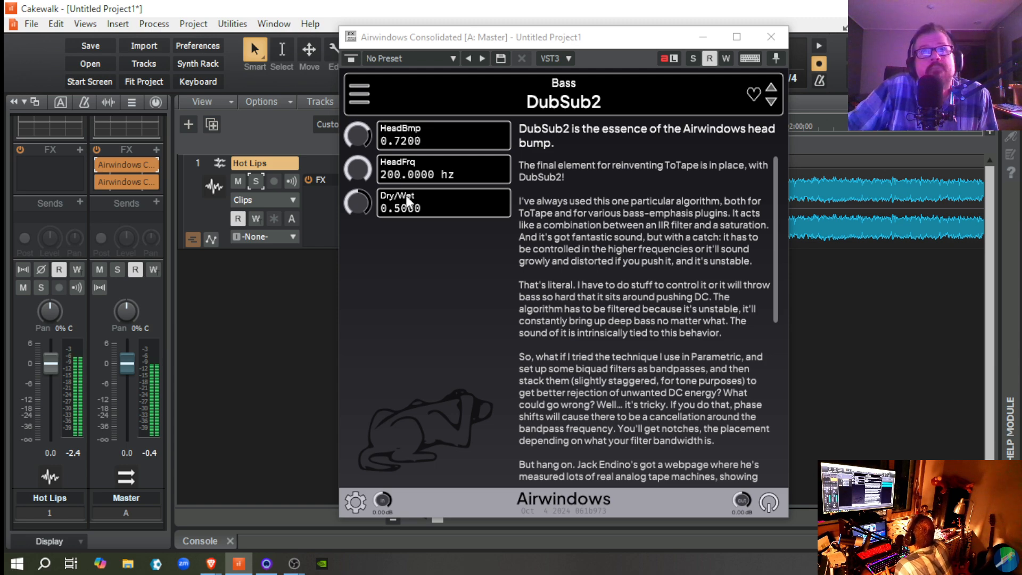
drag(361, 171, 366, 194)
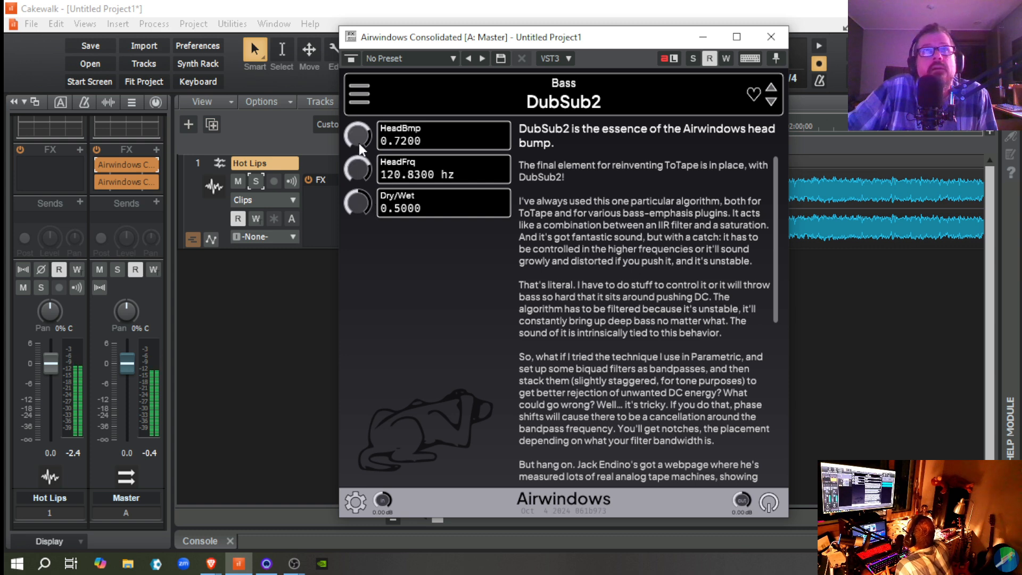
drag(357, 137, 371, 212)
drag(361, 173, 344, 91)
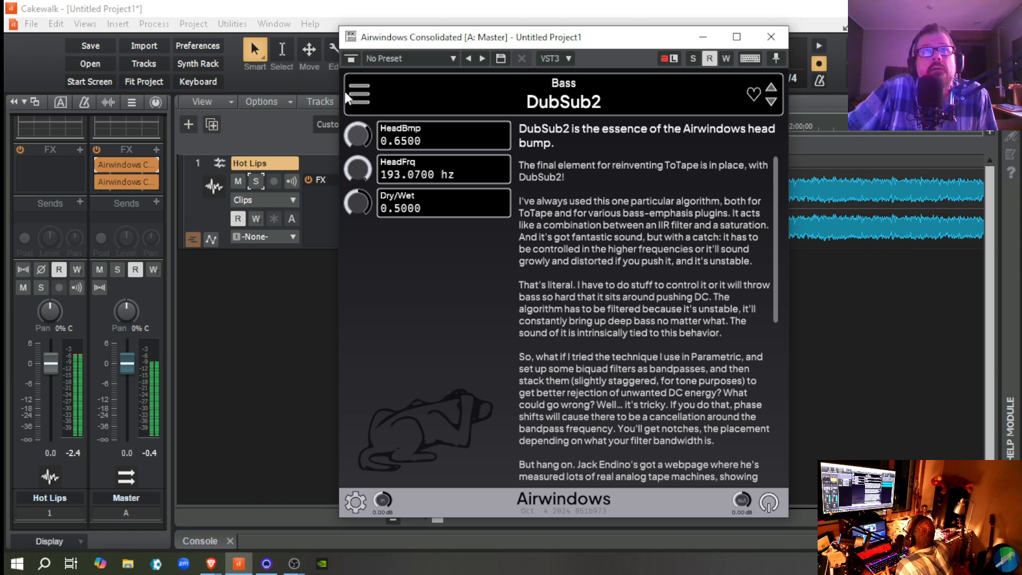
drag(358, 161, 357, 173)
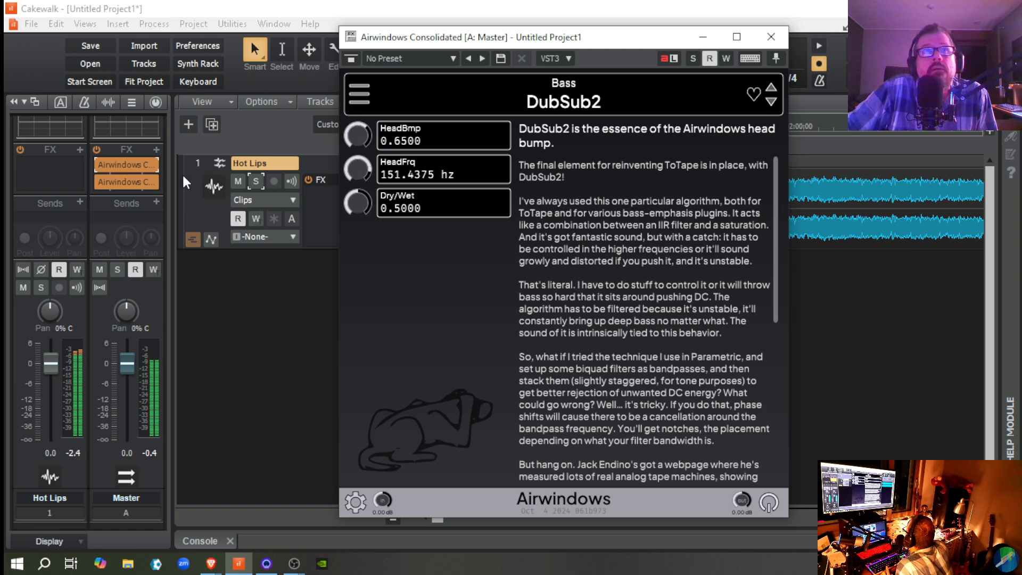
Step: Bypass and re-enable DubSub2 on the Master bus to compare the adjusted sound, and stop playback
click(98, 162)
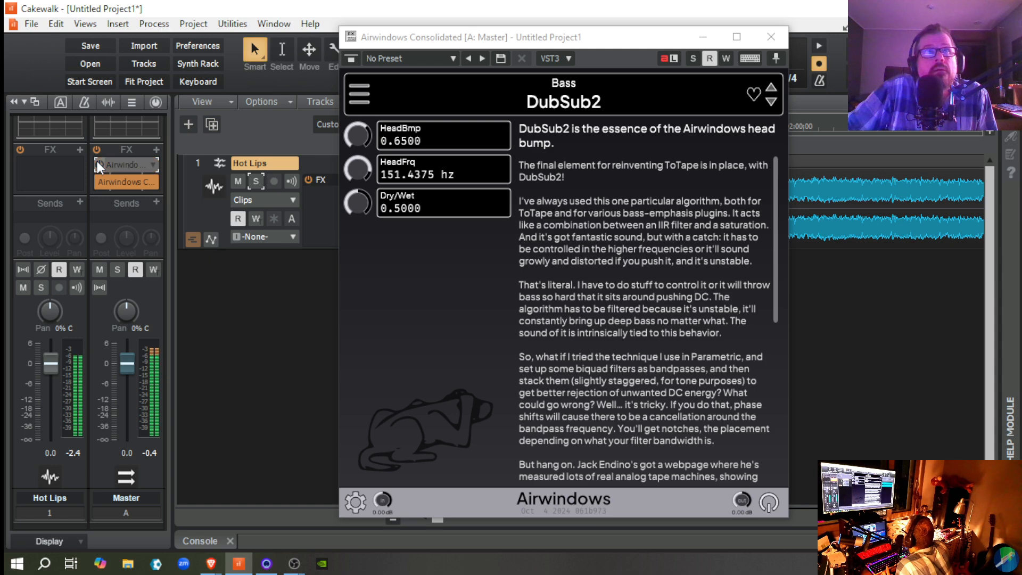
click(96, 161)
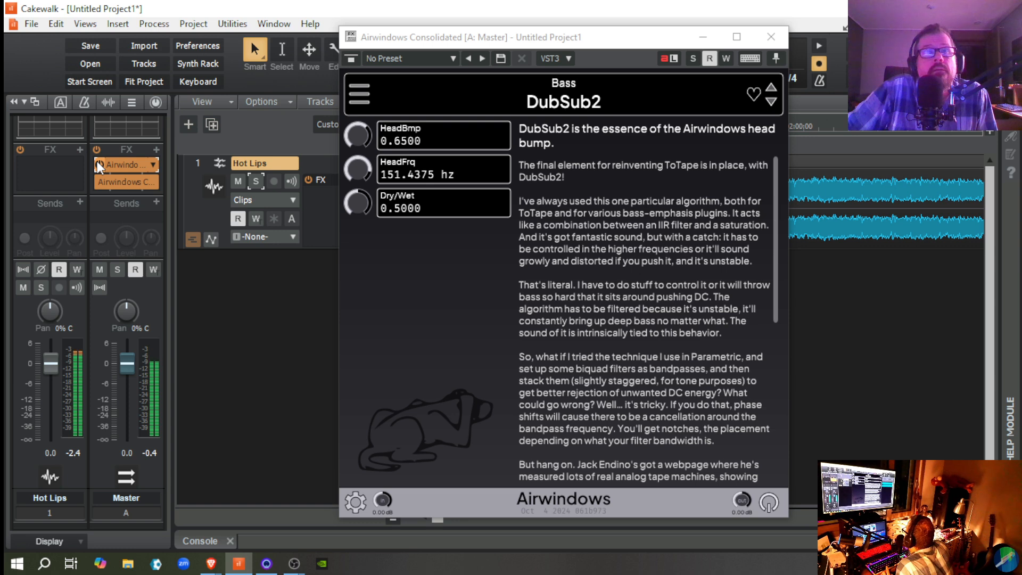
key(space)
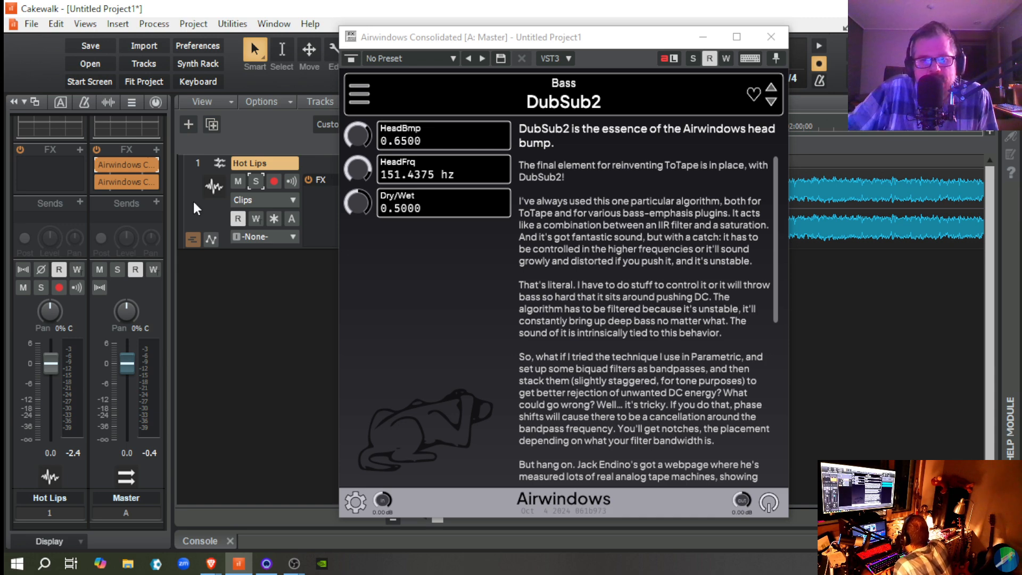
Step: Close the DubSub2 window and delete that instance from the Master bus effects rack
click(785, 40)
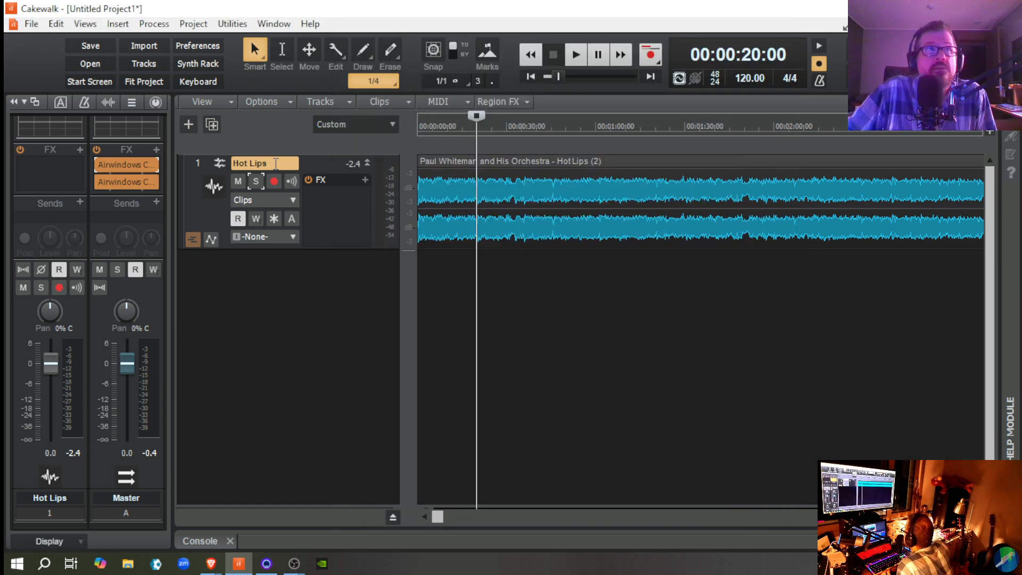
right_click(127, 166)
click(142, 175)
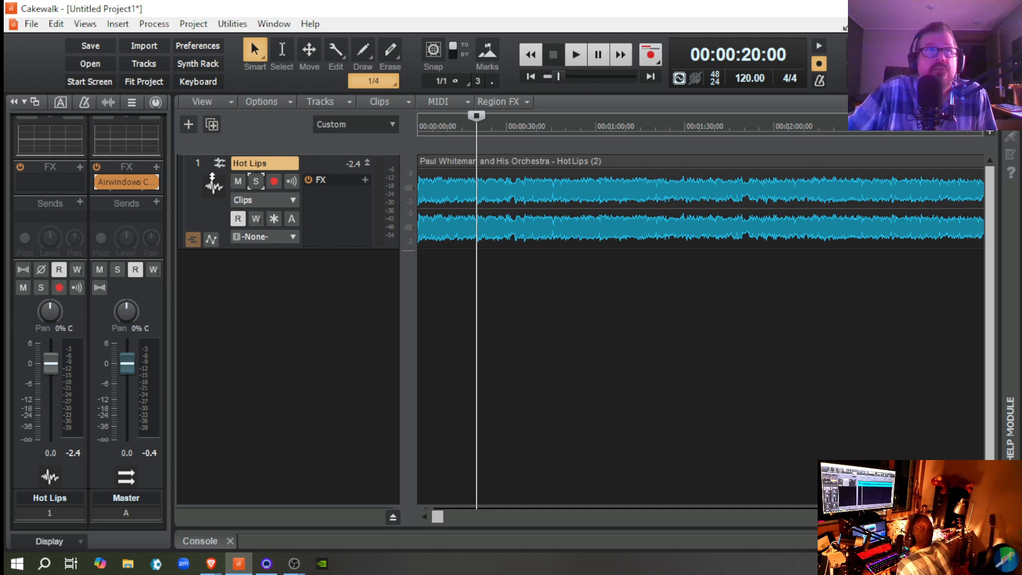
Step: Insert another Airwindows Consolidated audio effect on the Master bus and load Stonefire from the Filter category
click(156, 167)
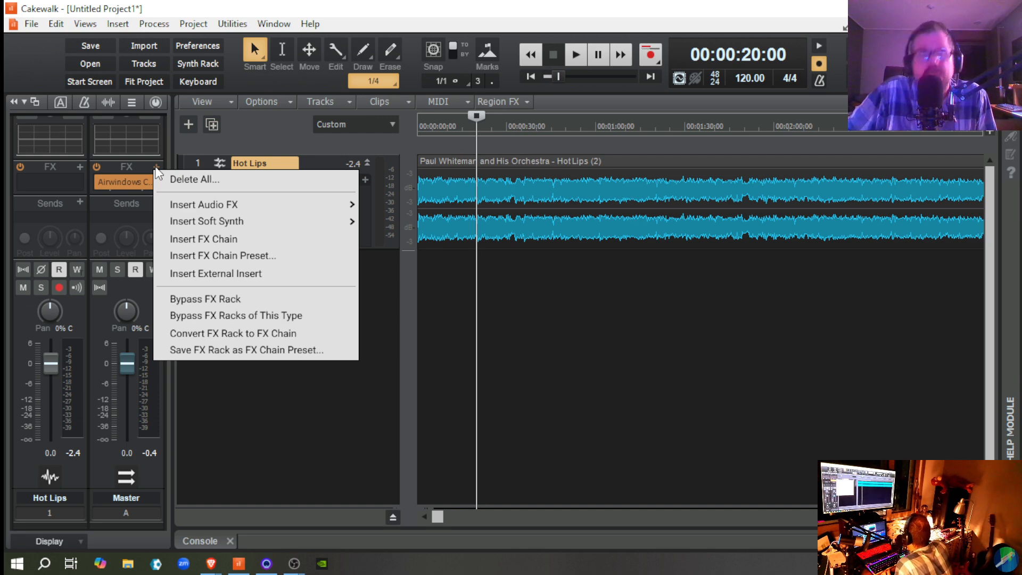
mouse_move(205, 201)
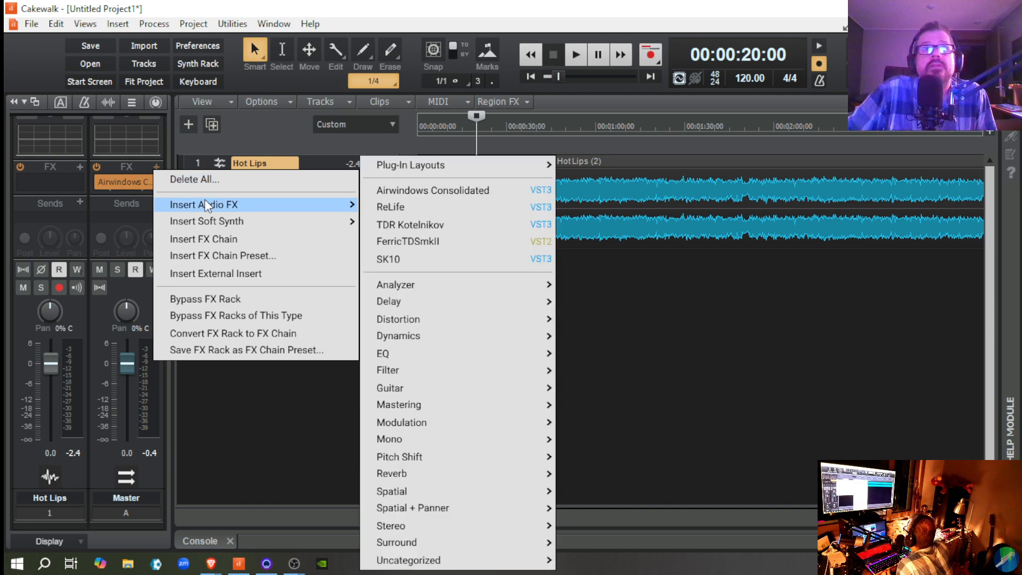
click(414, 191)
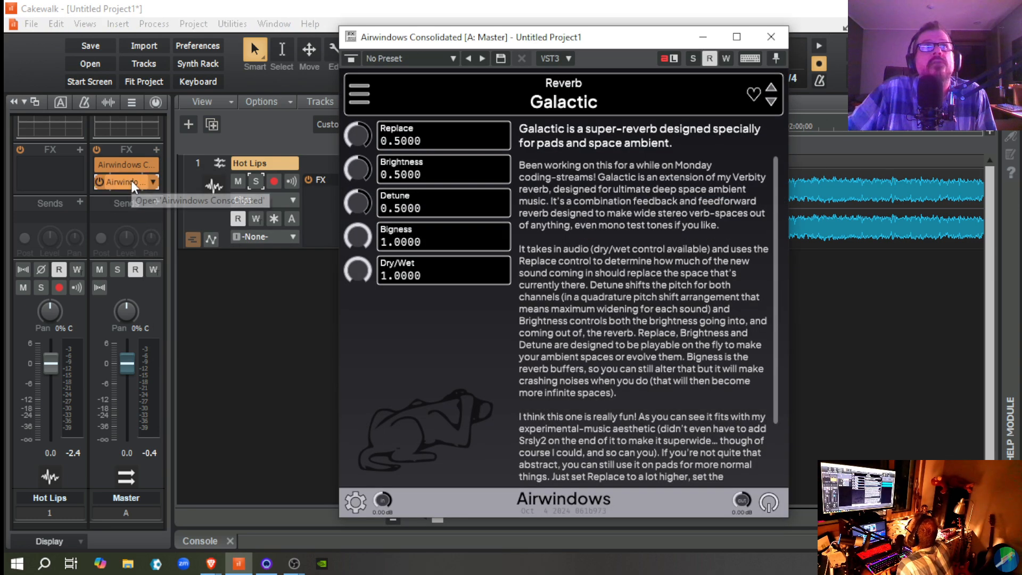
click(360, 102)
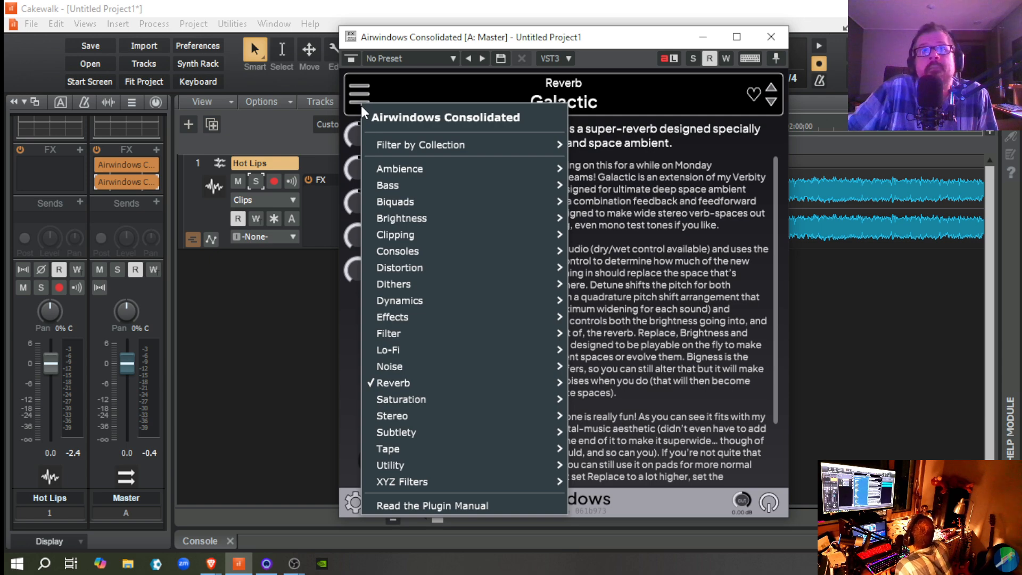
mouse_move(420, 331)
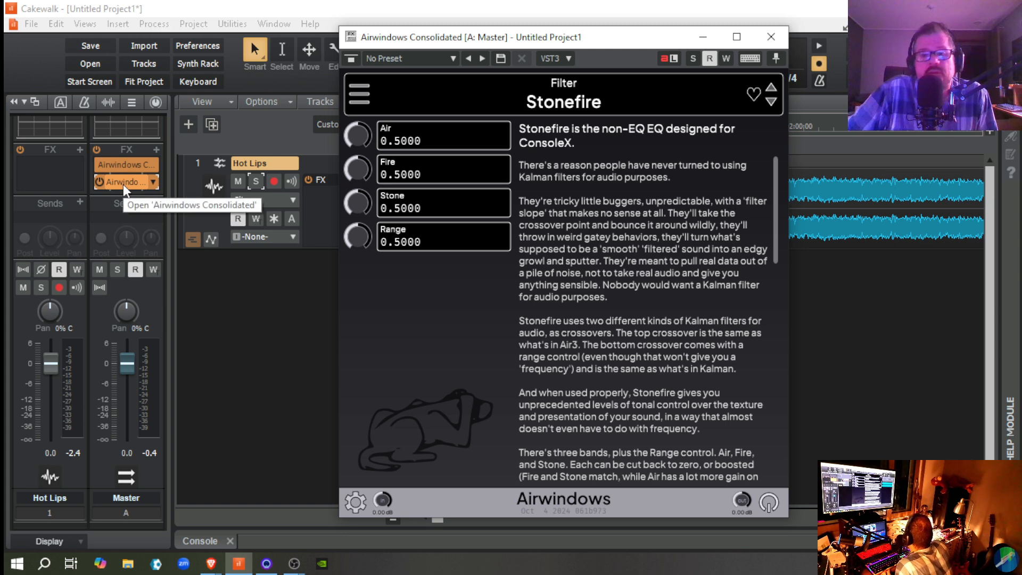
Step: Move the Stonefire instance ahead of ToTape8 in the Master bus effects rack and open its window
drag(123, 184, 125, 162)
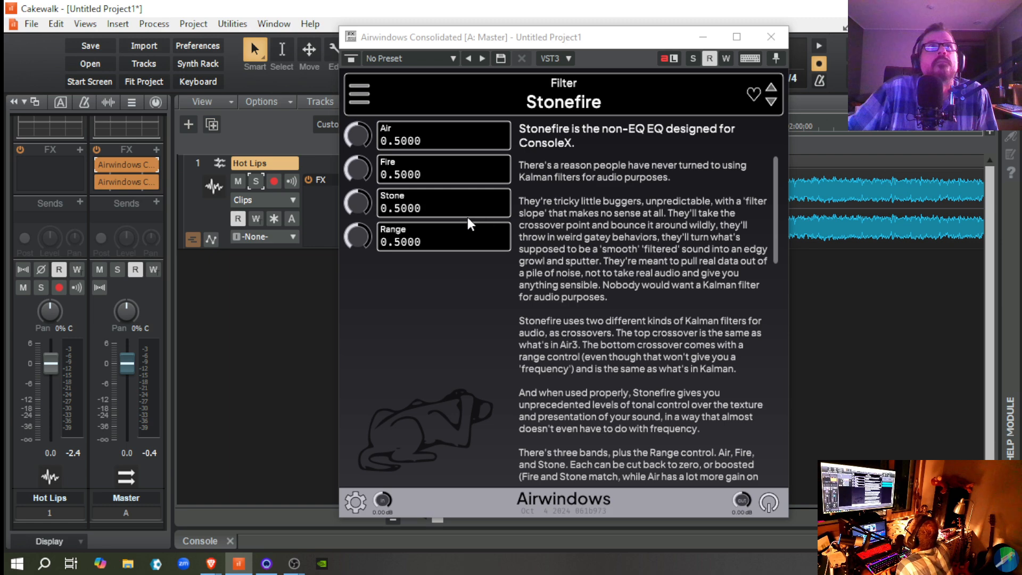
double_click(123, 177)
double_click(123, 165)
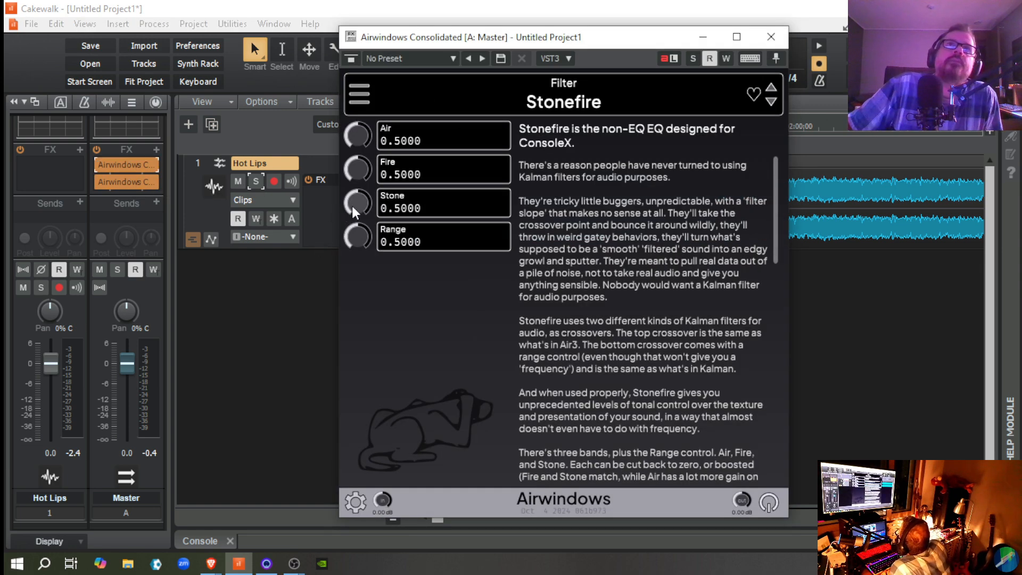
Step: Set Stonefire's Stone to 0.7100 and its Fire to 0.3900
scroll(351, 201, up, 3)
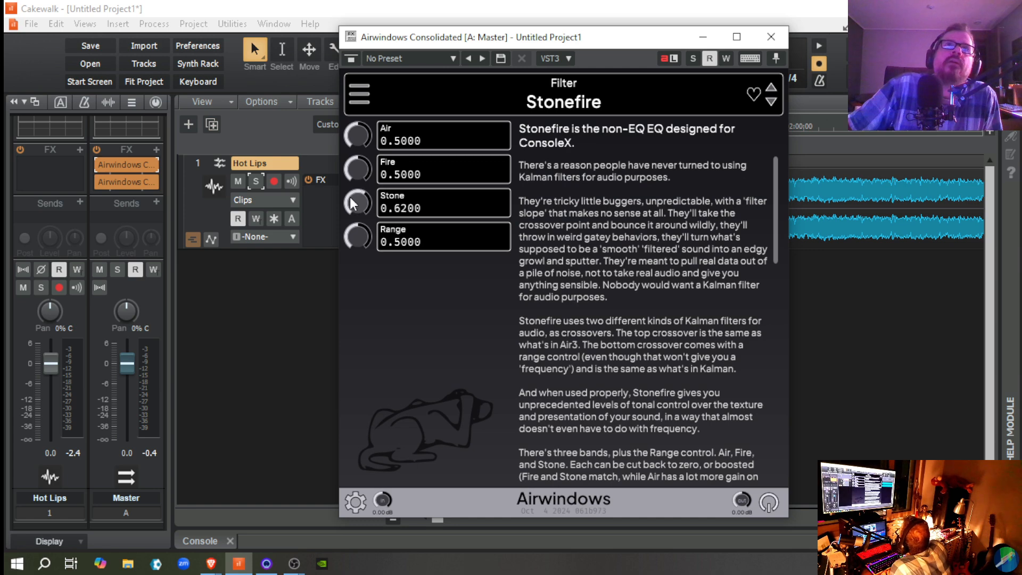
scroll(352, 201, up, 2)
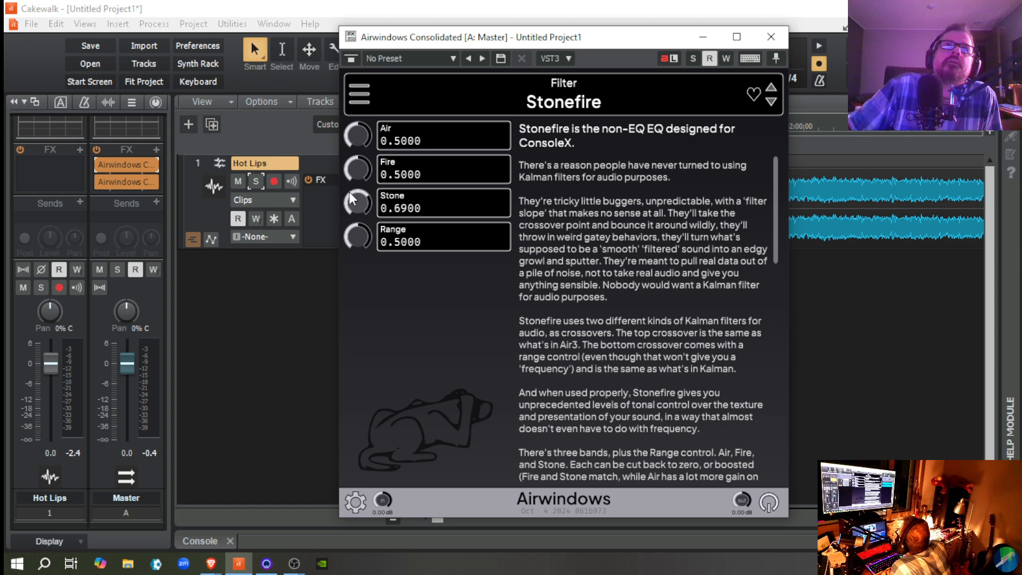
scroll(351, 202, up, 1)
scroll(352, 201, up, 1)
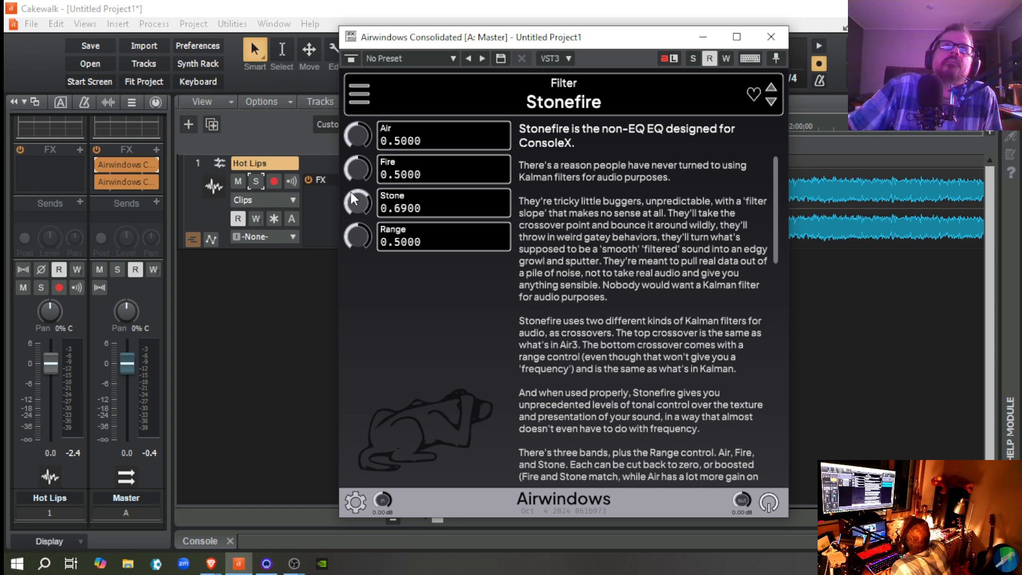
scroll(352, 201, up, 2)
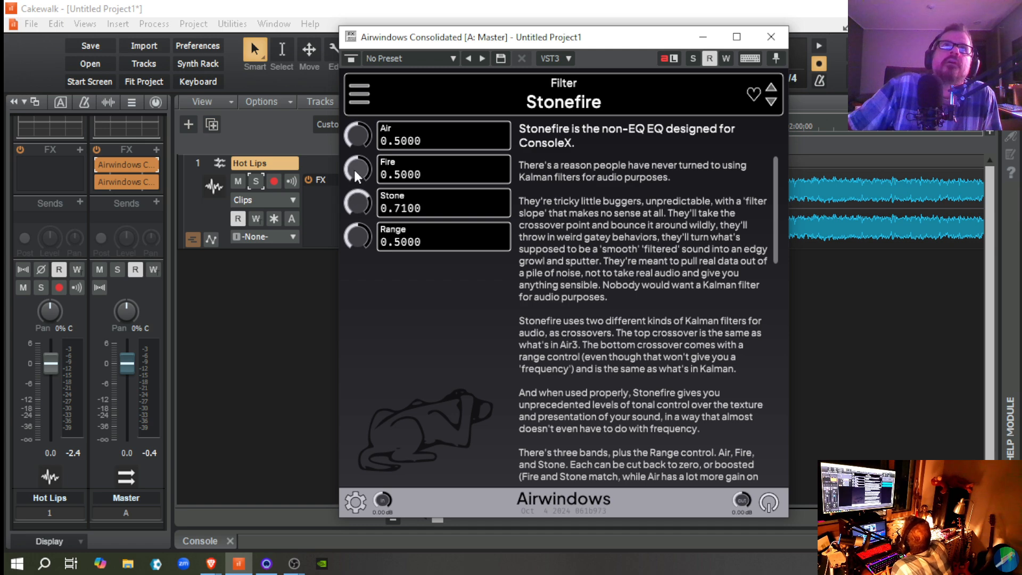
drag(357, 172, 360, 186)
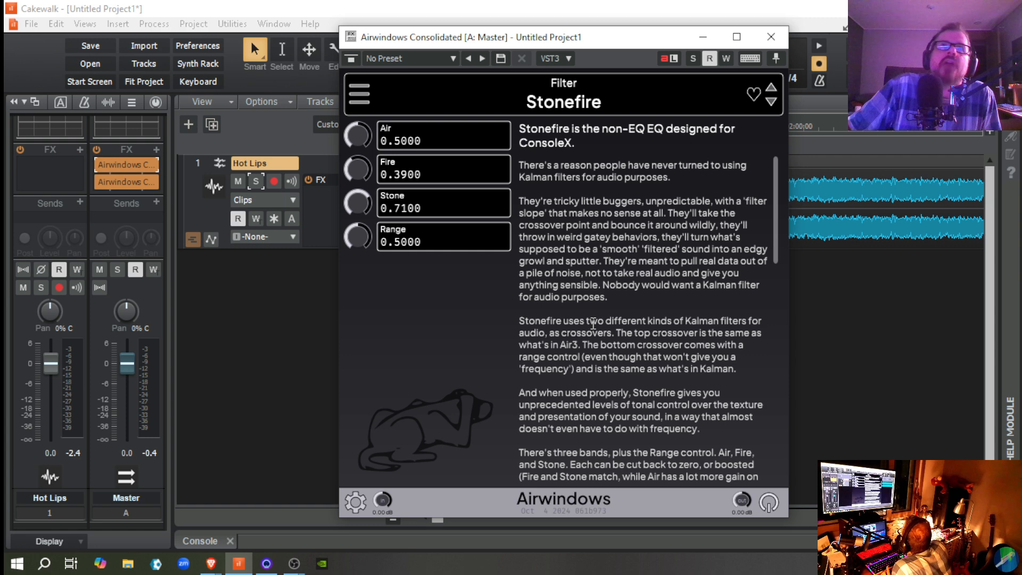
Step: Play Hot Lips and repeatedly bypass and re-enable Stonefire on the Master bus to compare the sound
key(space)
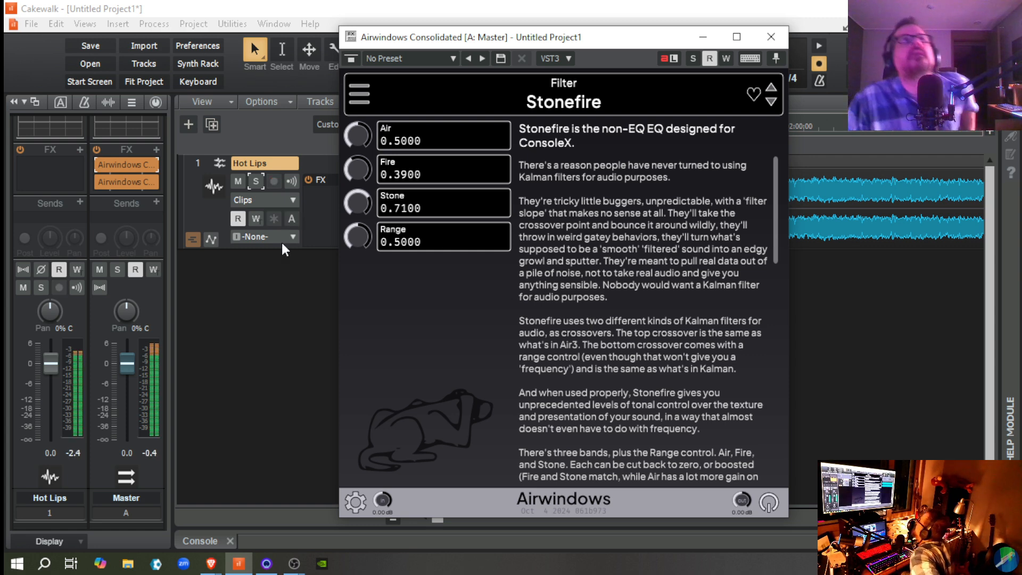
click(98, 164)
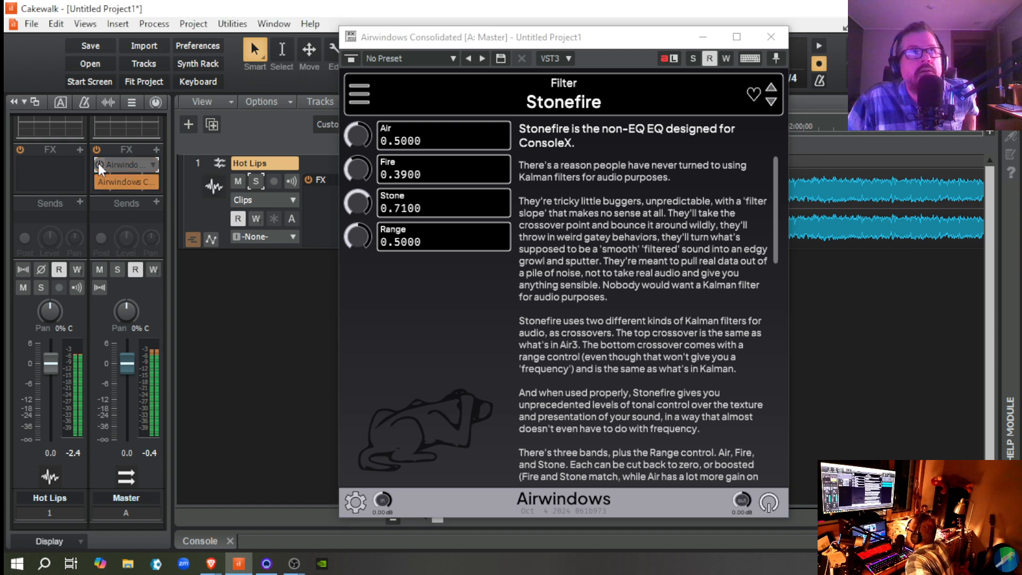
click(98, 164)
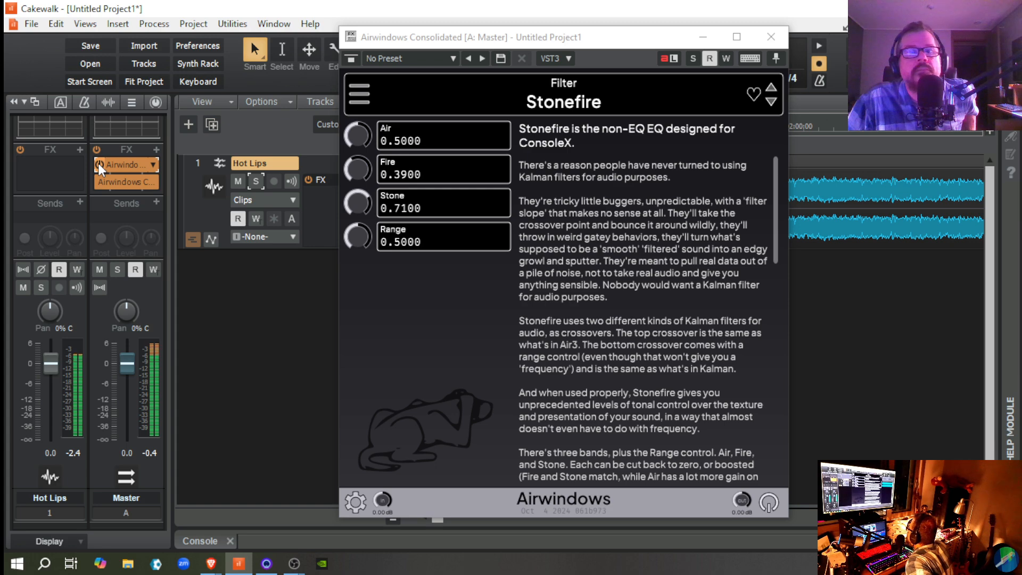
click(98, 164)
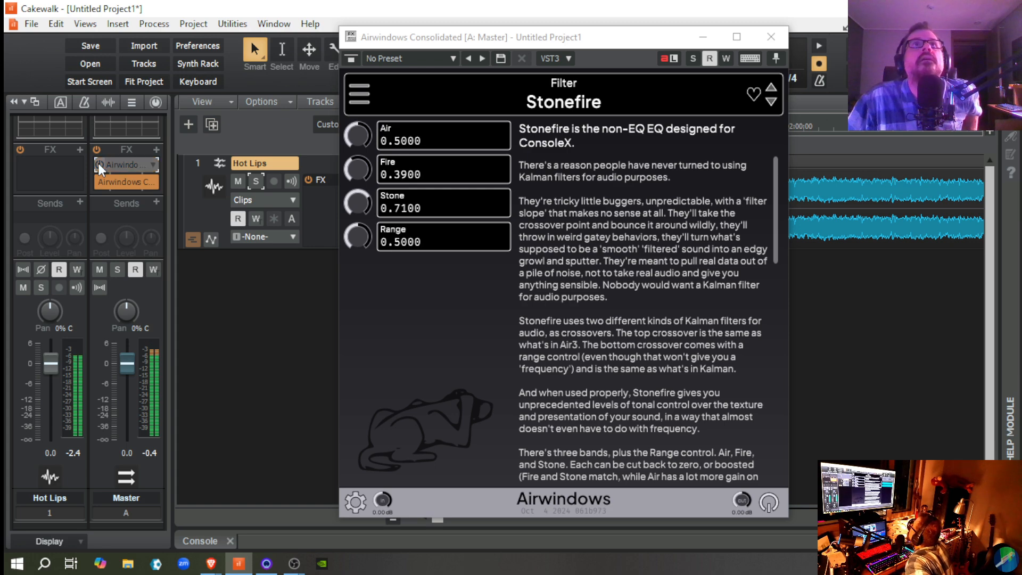
click(98, 164)
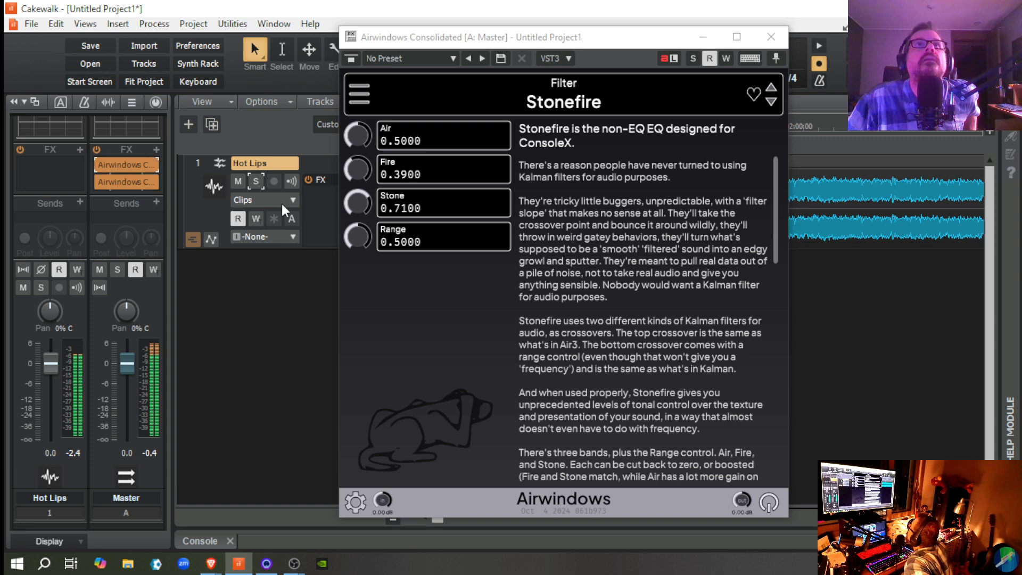
Step: Set Stonefire's Fire to 0.6700 and Stone to 0.3500, and compare the sound with the effect bypassed and active
drag(354, 206, 353, 153)
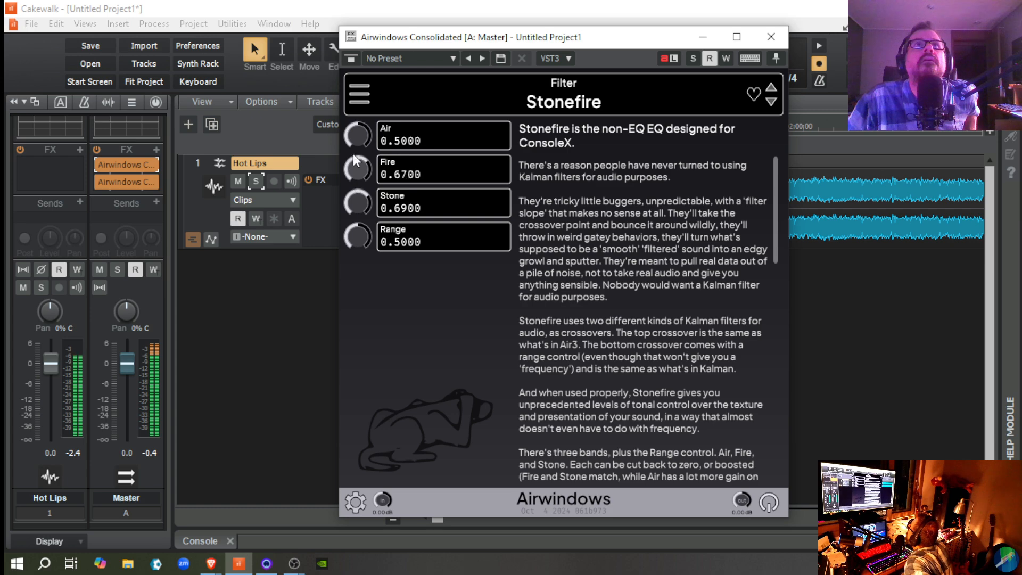
mouse_move(355, 200)
mouse_down()
mouse_move(362, 228)
mouse_move(357, 207)
mouse_up()
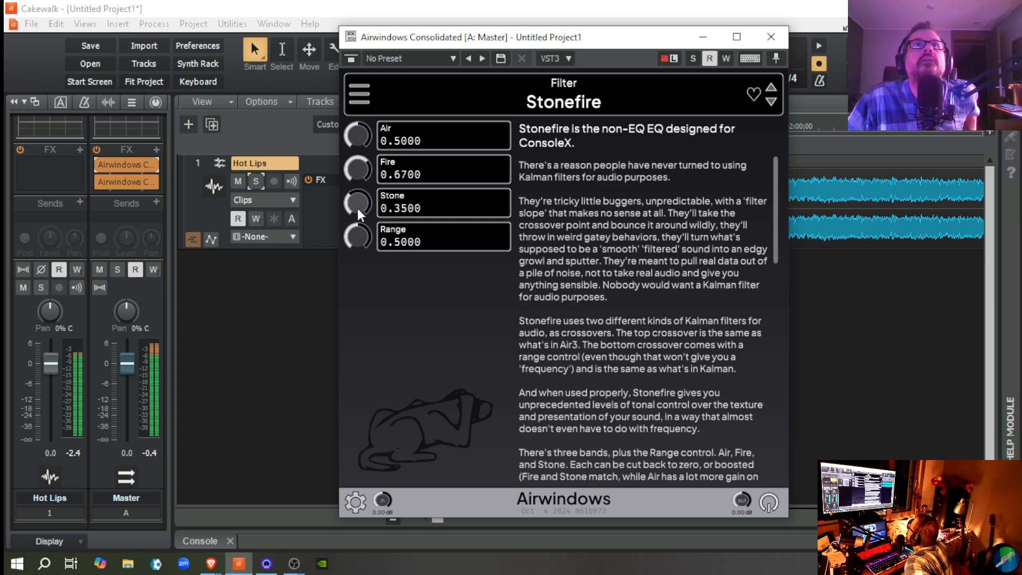
click(101, 167)
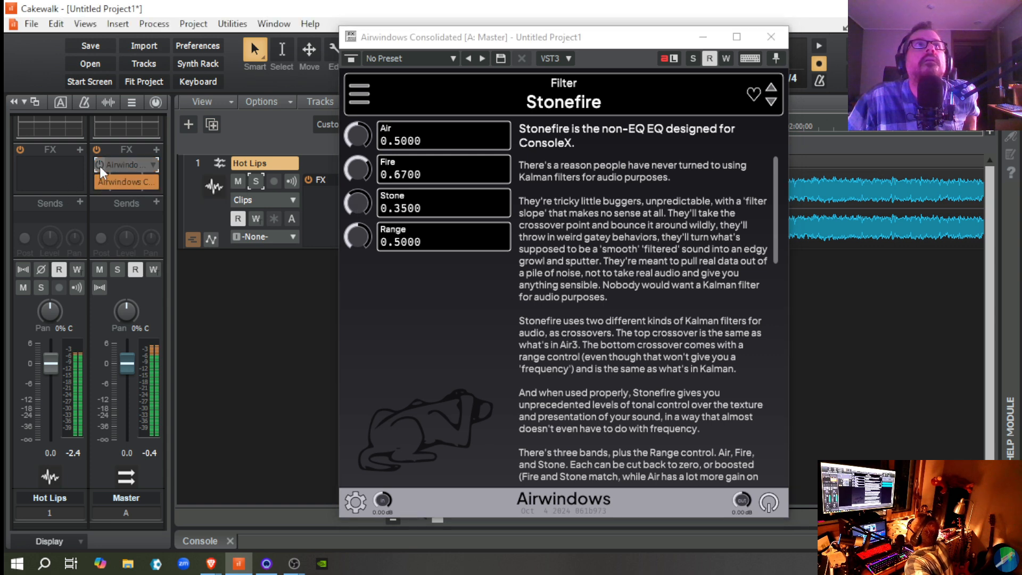
click(101, 164)
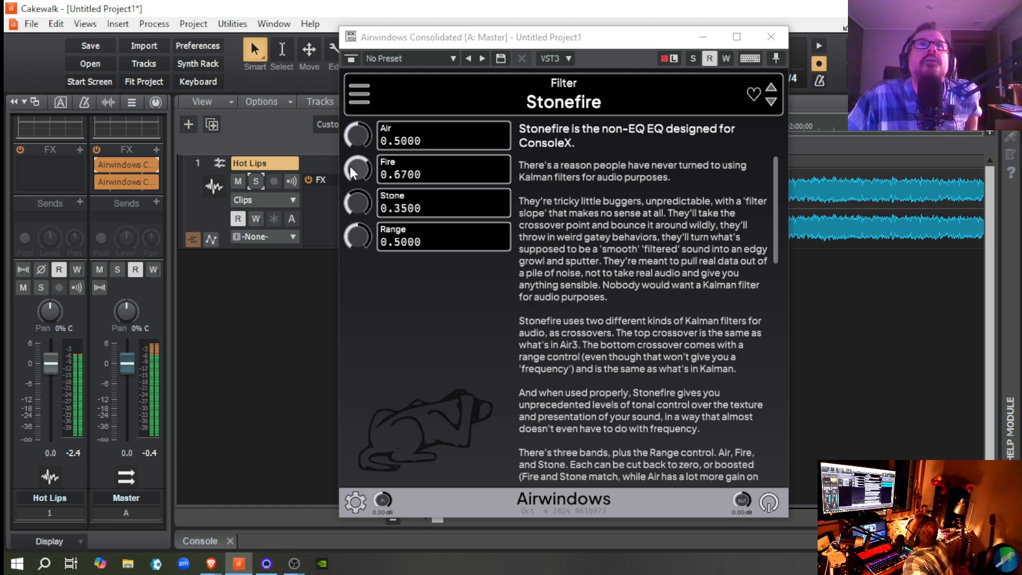
Step: Set Stonefire's Air to 0.6200, pause playback to reset Stone to 0.5000, and resume playing Hot Lips
mouse_move(350, 141)
mouse_down()
mouse_move(346, 123)
mouse_move(347, 134)
mouse_up()
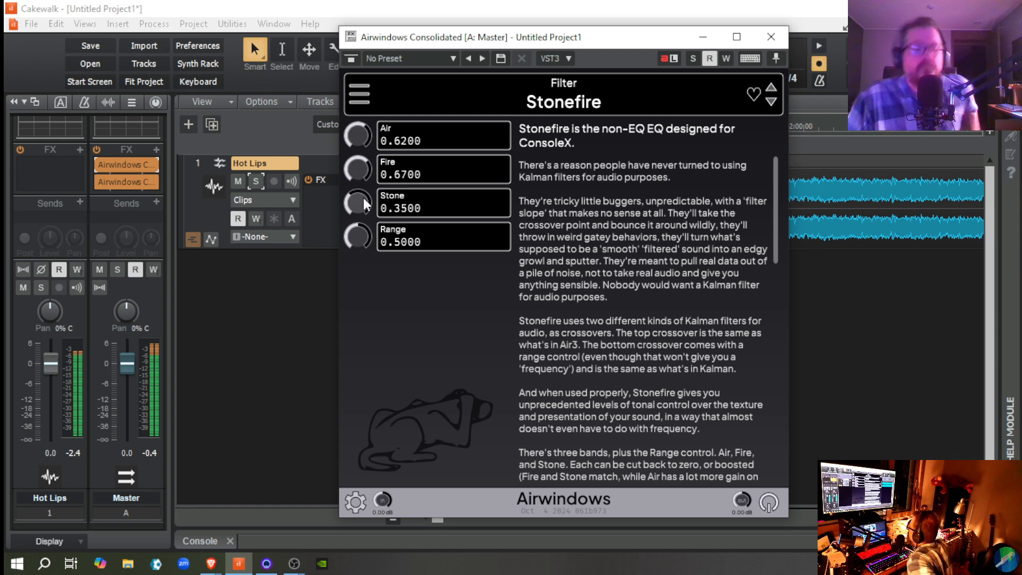
key(space)
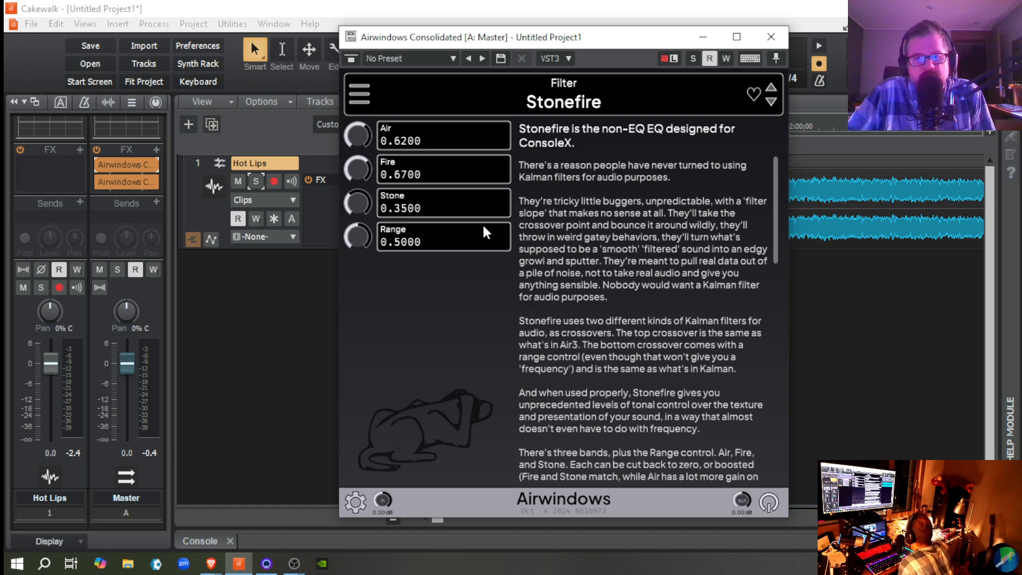
double_click(359, 202)
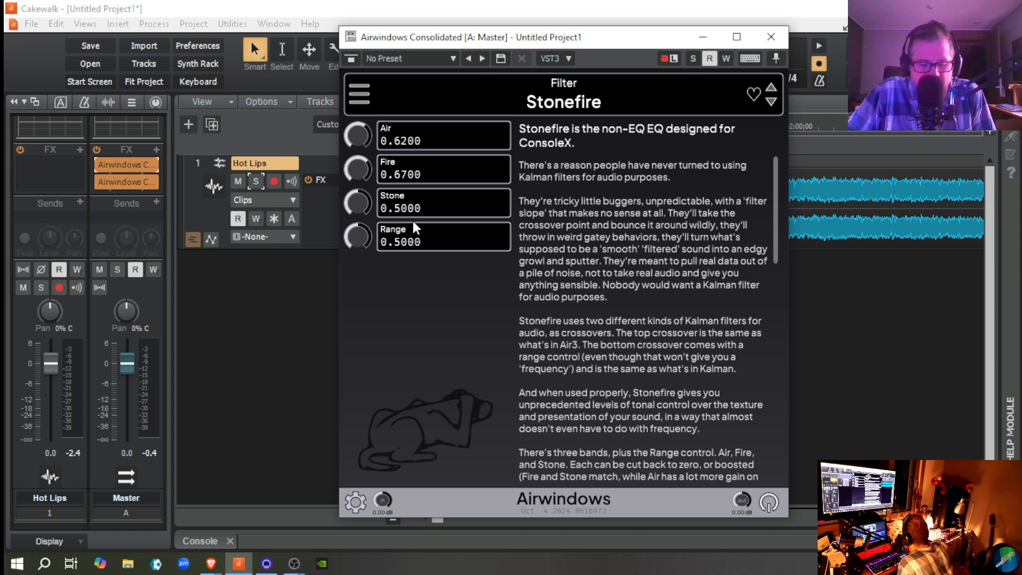
key(space)
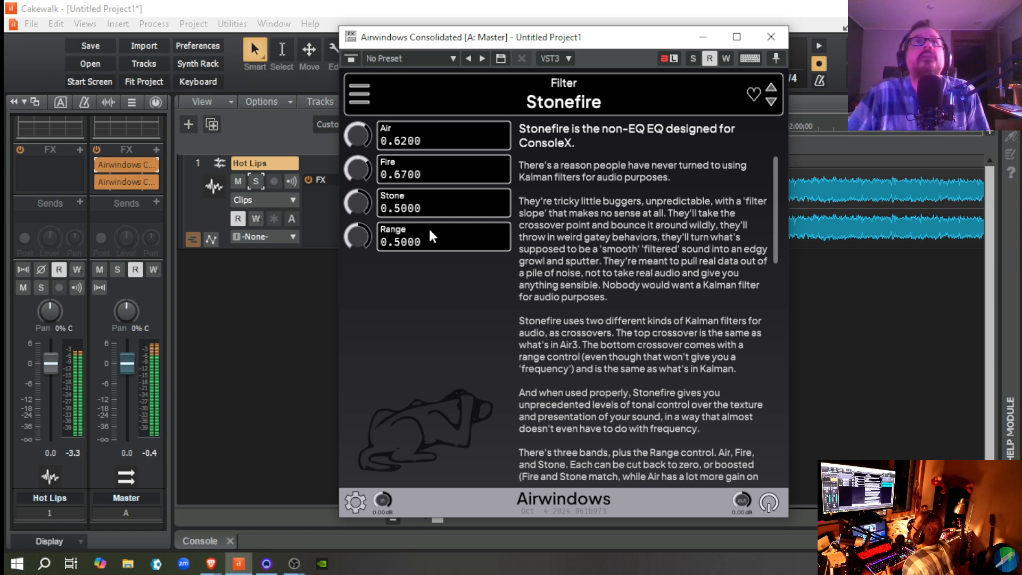
Step: Compare the Hot Lips playback with Stonefire bypassed and active on the Master bus, pausing and resuming playback as needed, and stop
click(98, 161)
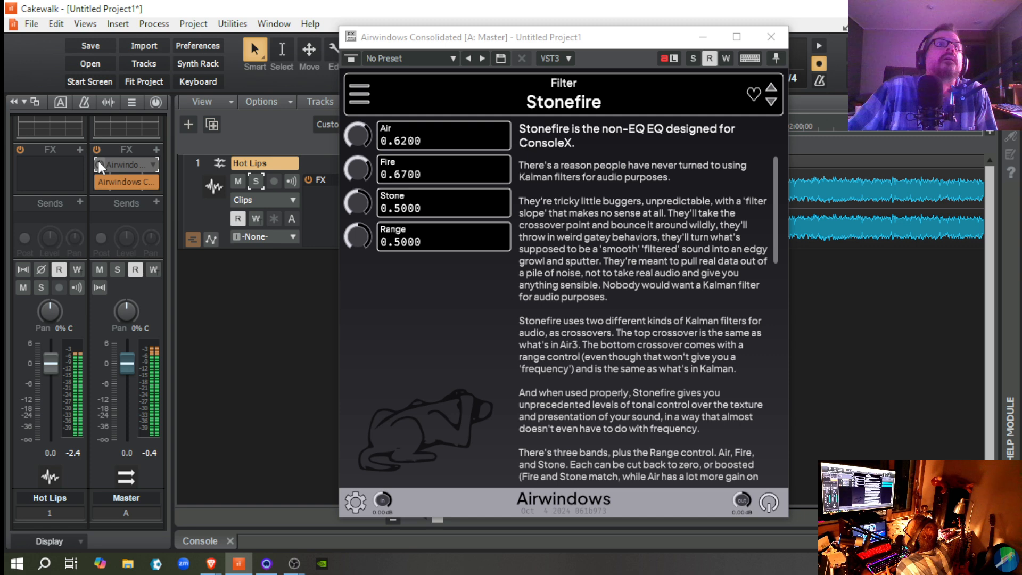
click(98, 161)
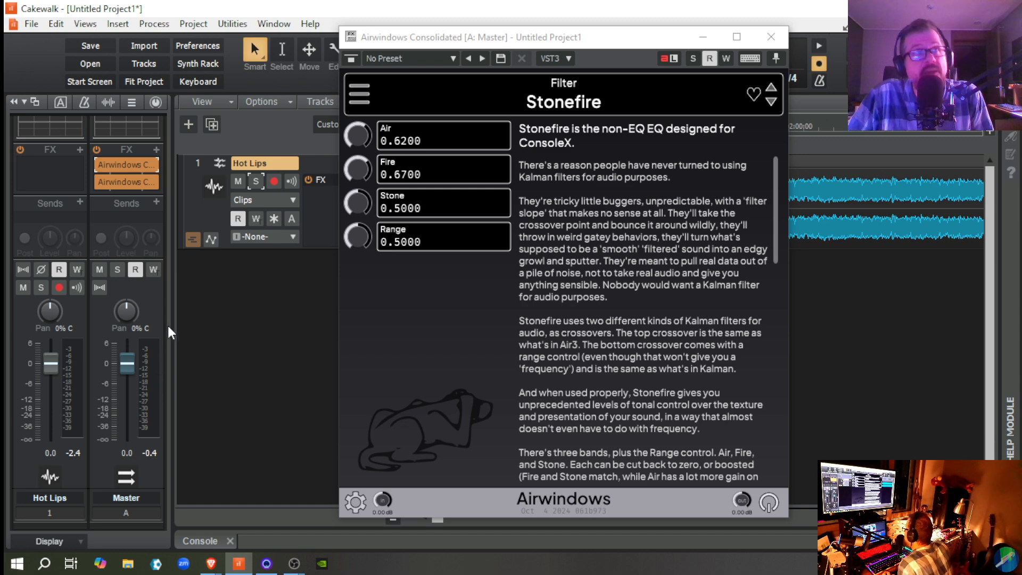
drag(100, 175, 97, 168)
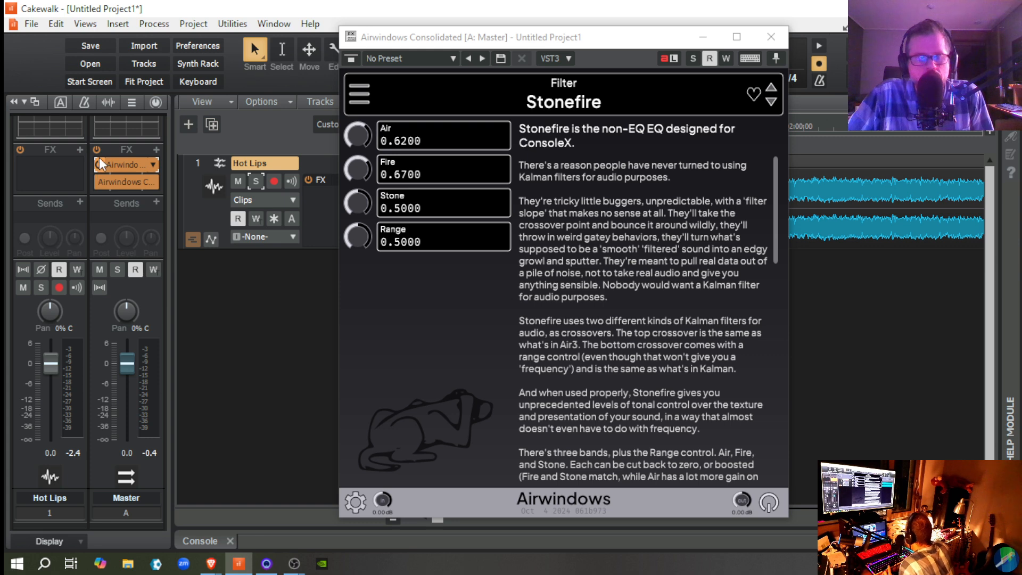
key(space)
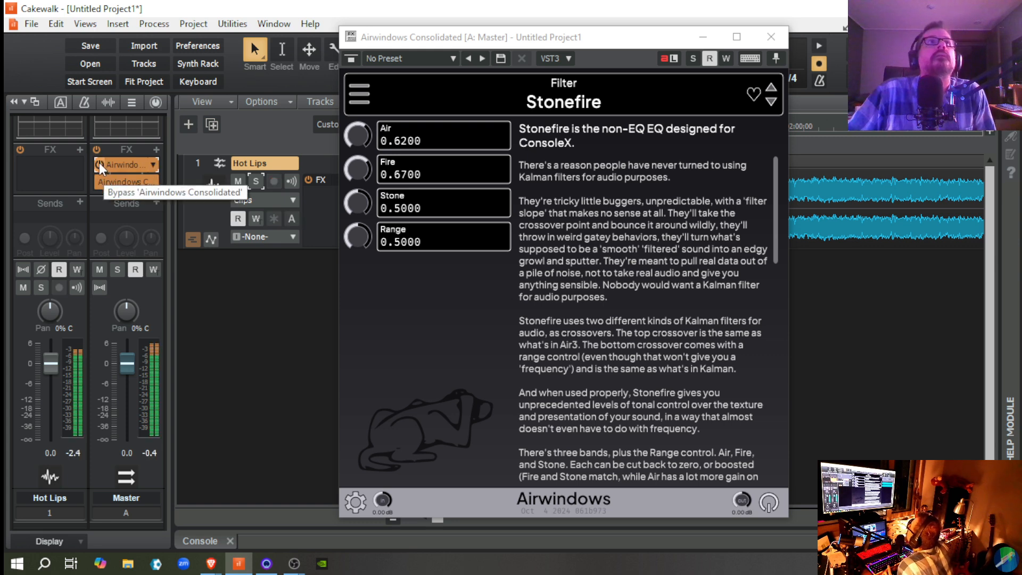
click(99, 163)
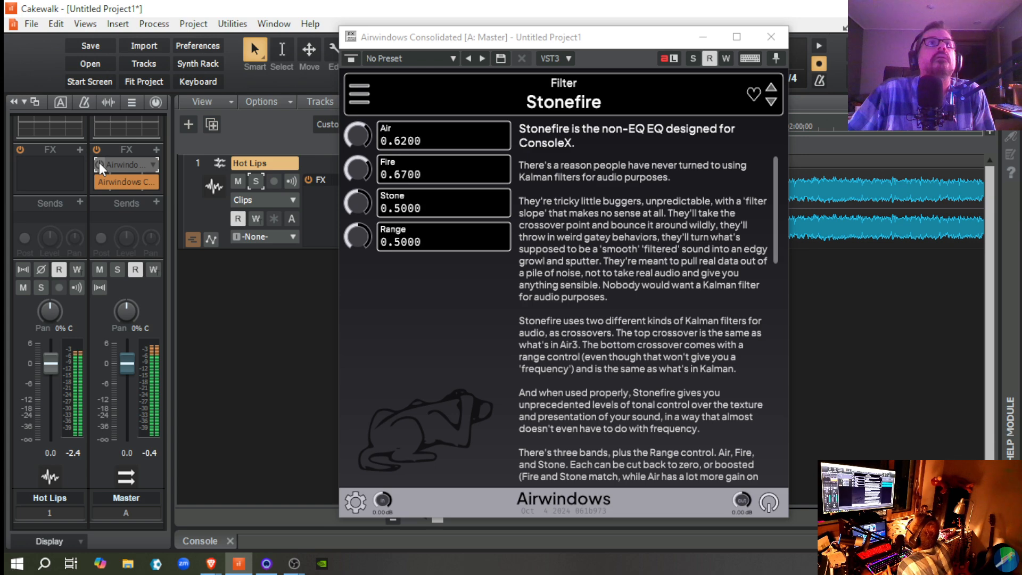
click(99, 163)
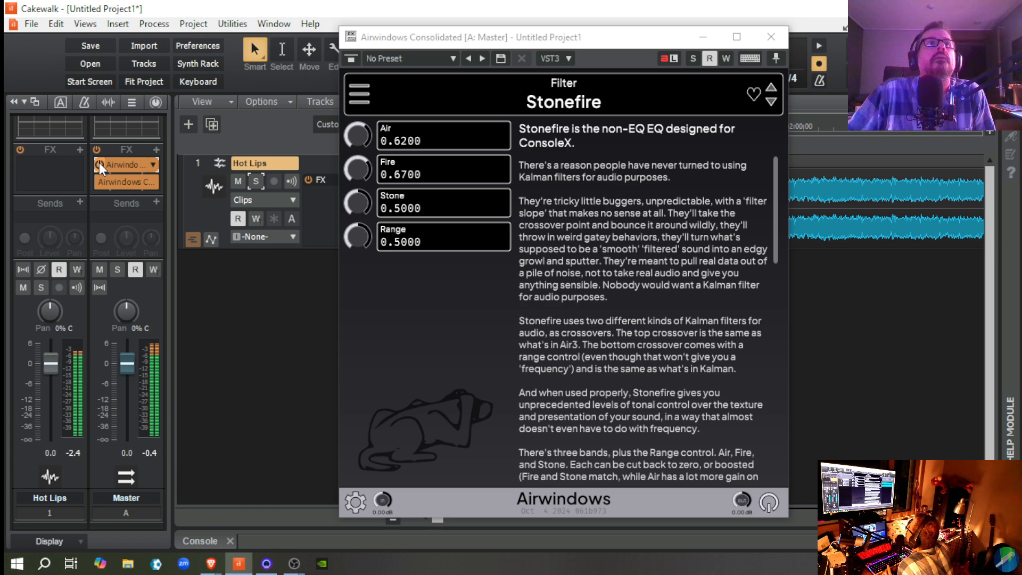
click(99, 161)
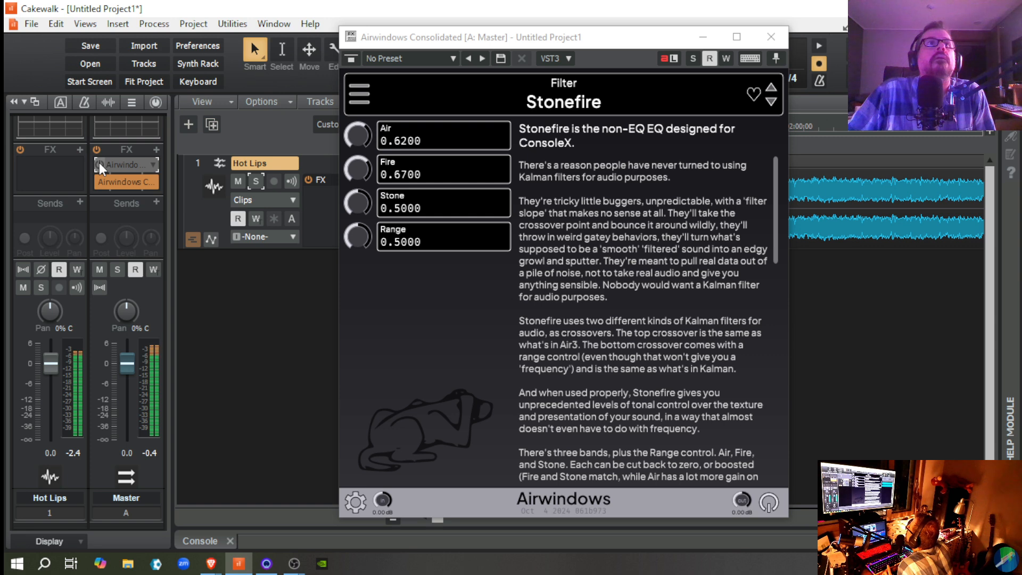
key(space)
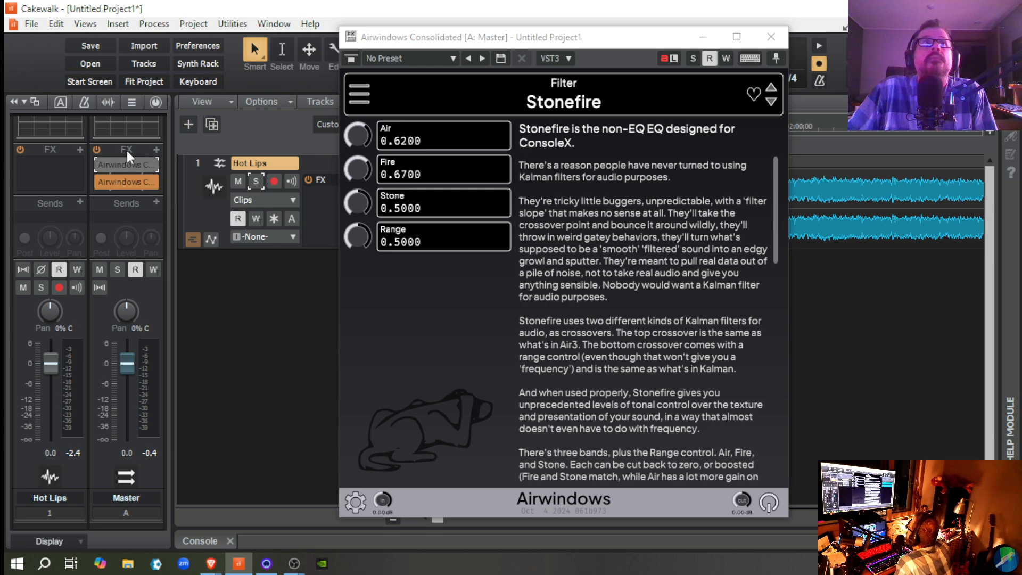
Step: Delete Stonefire from the Master FX rack, insert a new Airwindows Consolidated, and move it ahead of the remaining effect
right_click(123, 164)
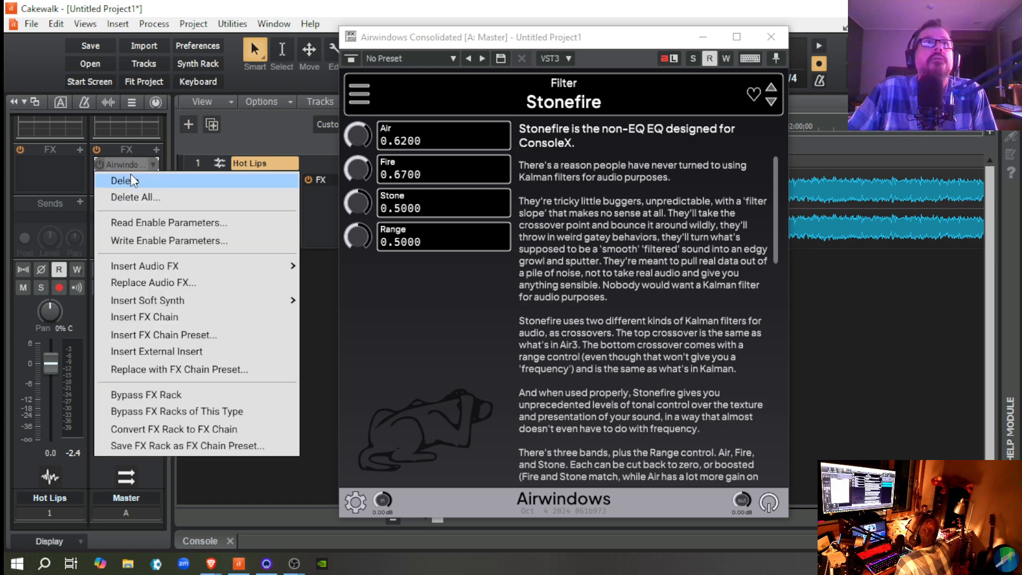
click(130, 179)
click(156, 167)
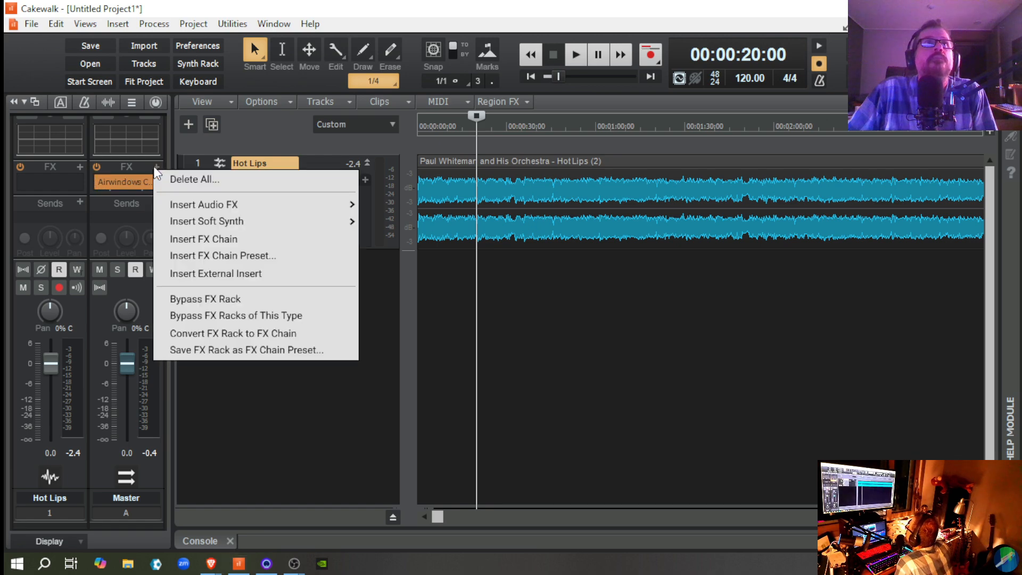
mouse_move(254, 199)
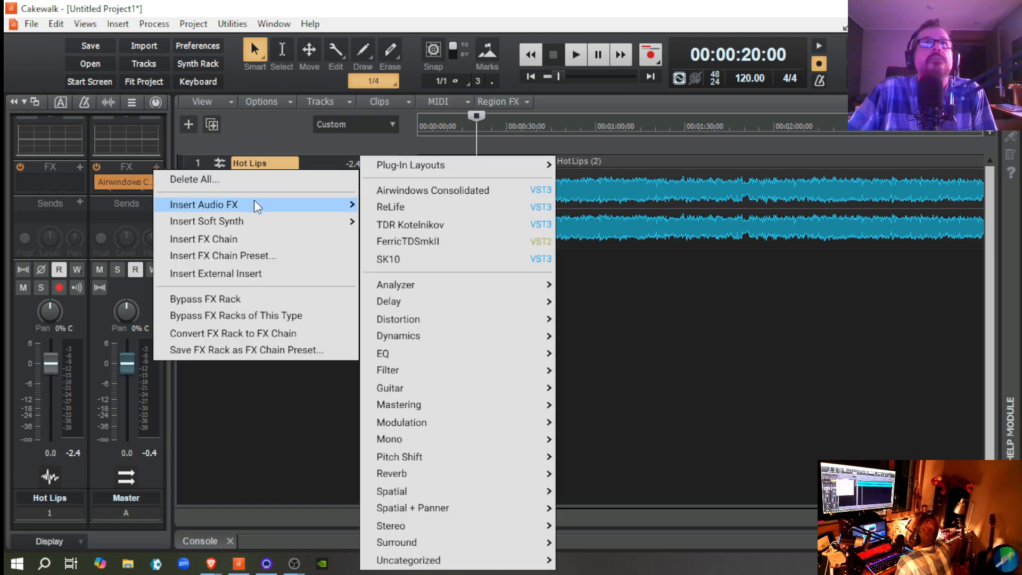
click(434, 194)
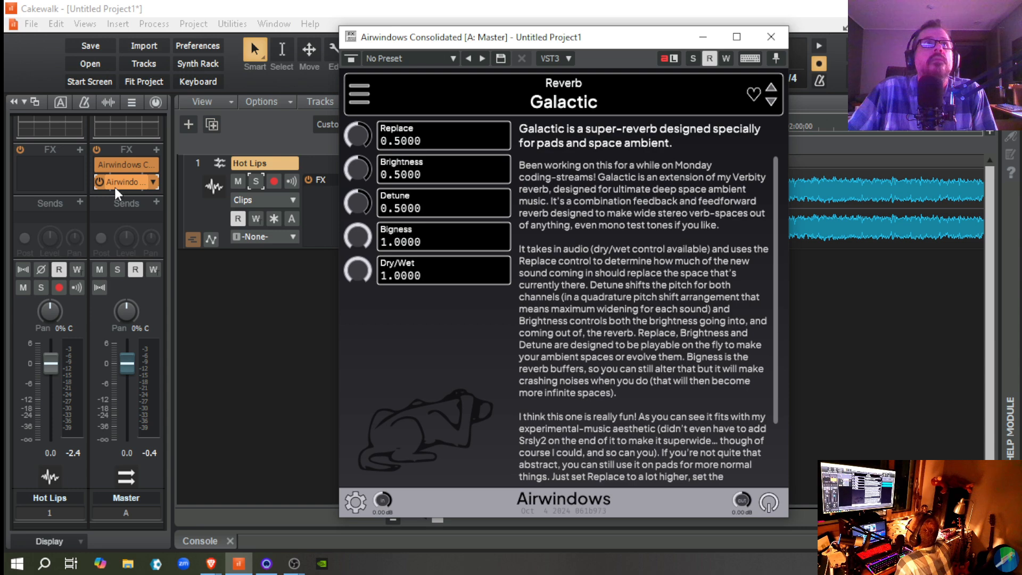
drag(118, 183, 120, 165)
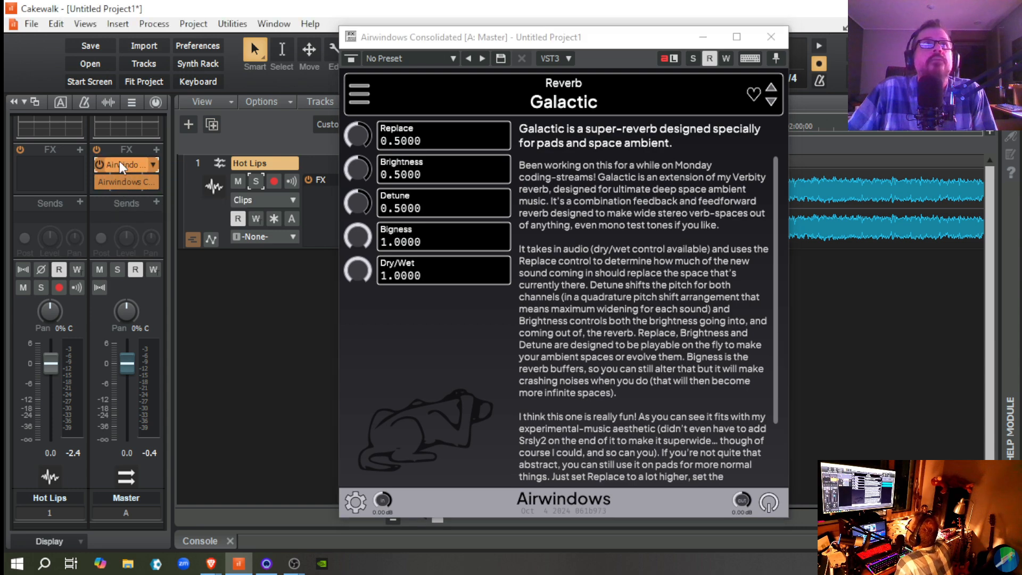
Step: Load the Energy2 effect from the Effects category into the new Airwindows Consolidated instance
click(353, 91)
mouse_move(421, 368)
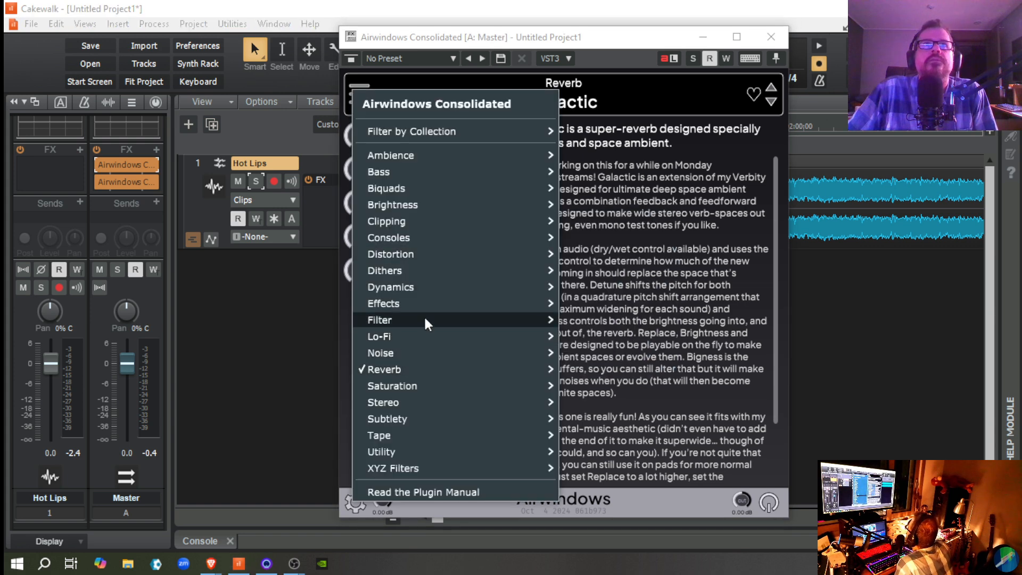
mouse_move(426, 308)
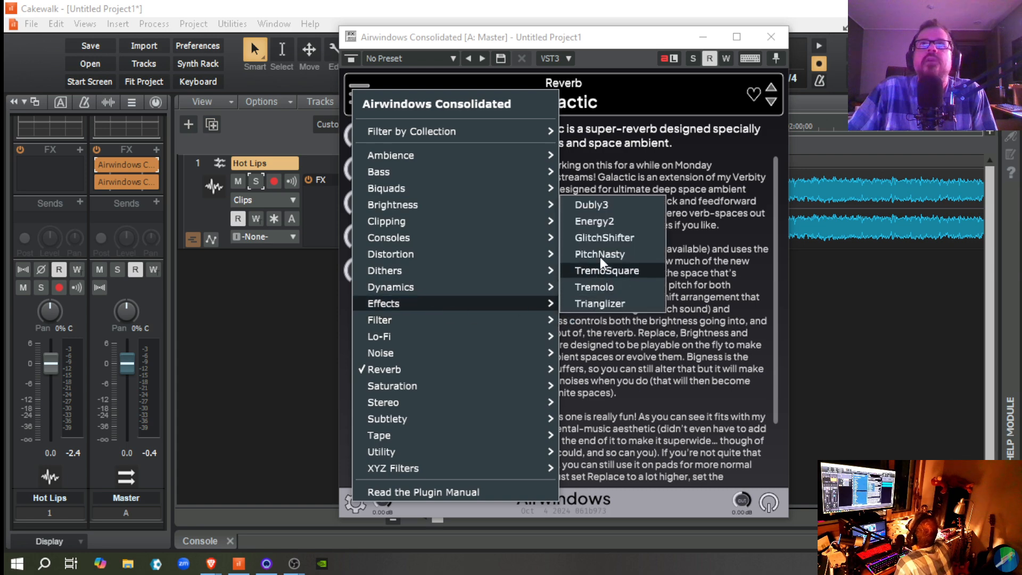
click(602, 225)
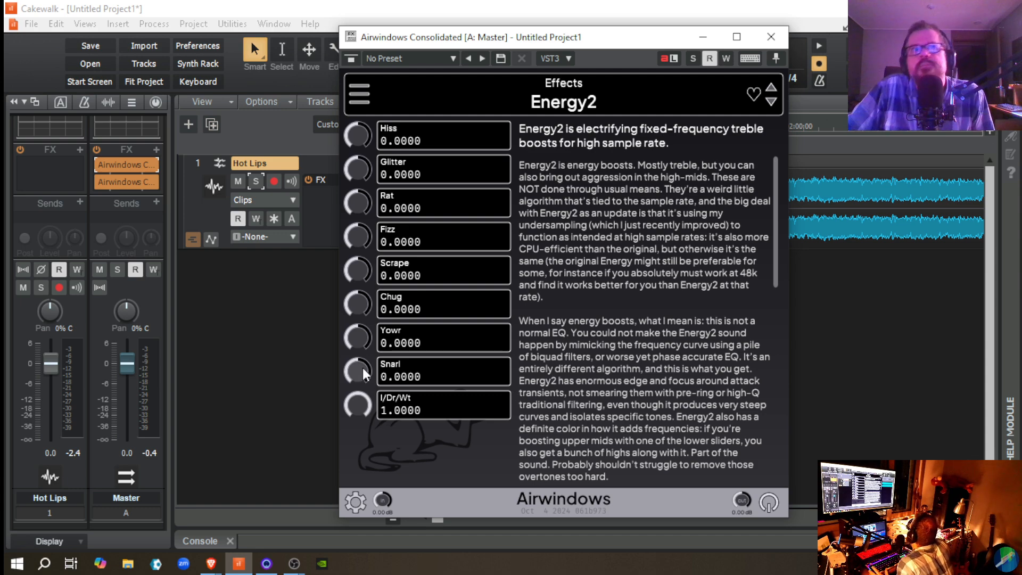
Step: Set Energy2's Snarl to 0.5000, Yowr 0.4000, Chug 0.3000, Scrape 0.2000, Fizz 0.1000, Glitter 0.2000 and Hiss 0.3000
drag(356, 371, 355, 270)
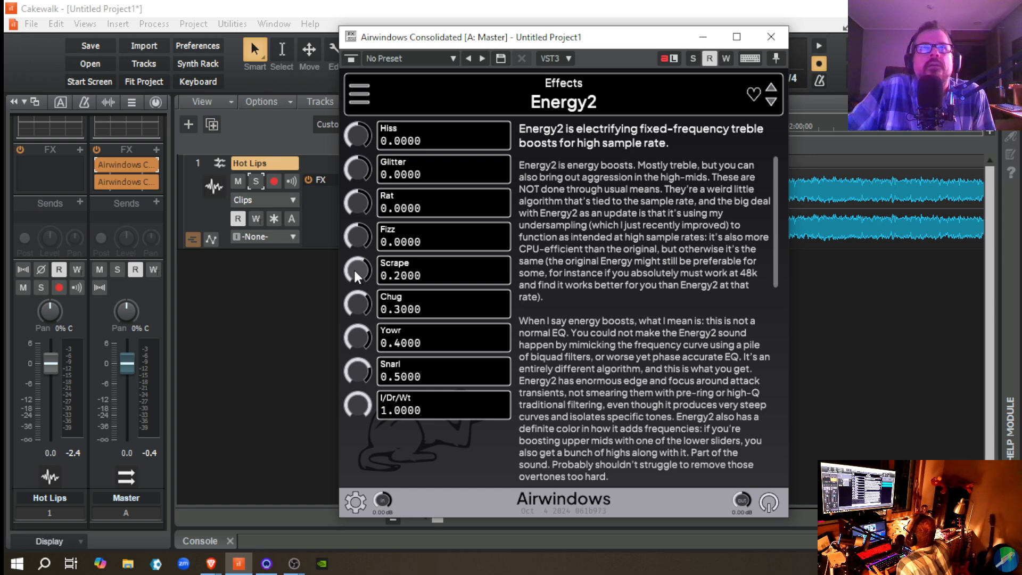
drag(359, 235, 368, 231)
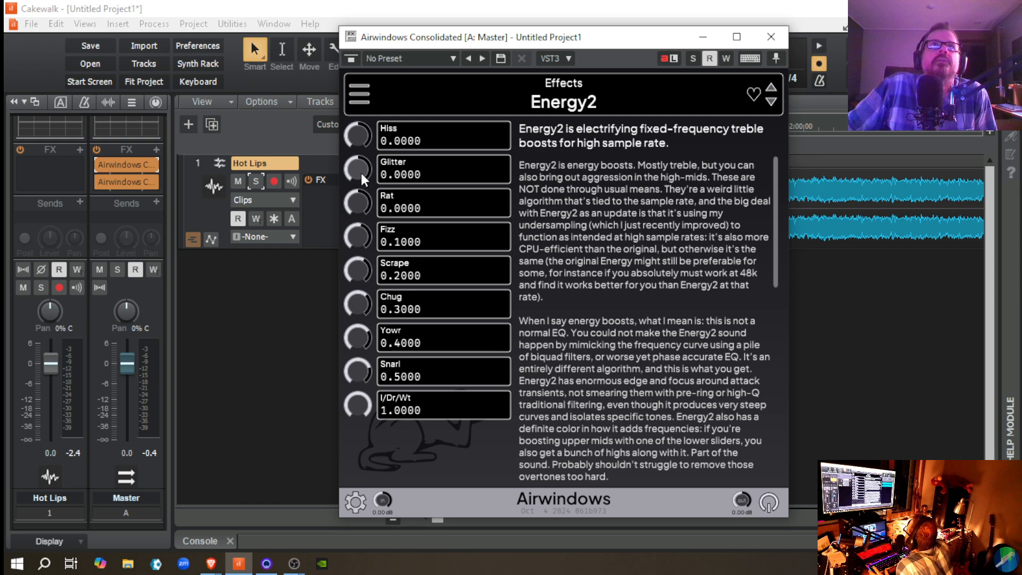
drag(361, 174, 360, 132)
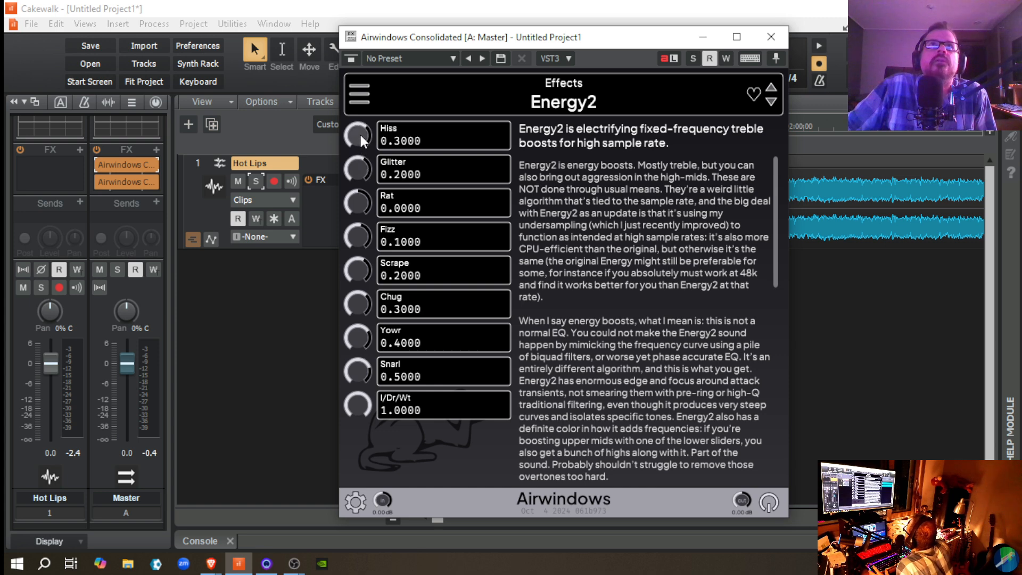
Step: Play Hot Lips and repeatedly bypass and re-enable Energy2 on the Master bus to compare the sound
key(space)
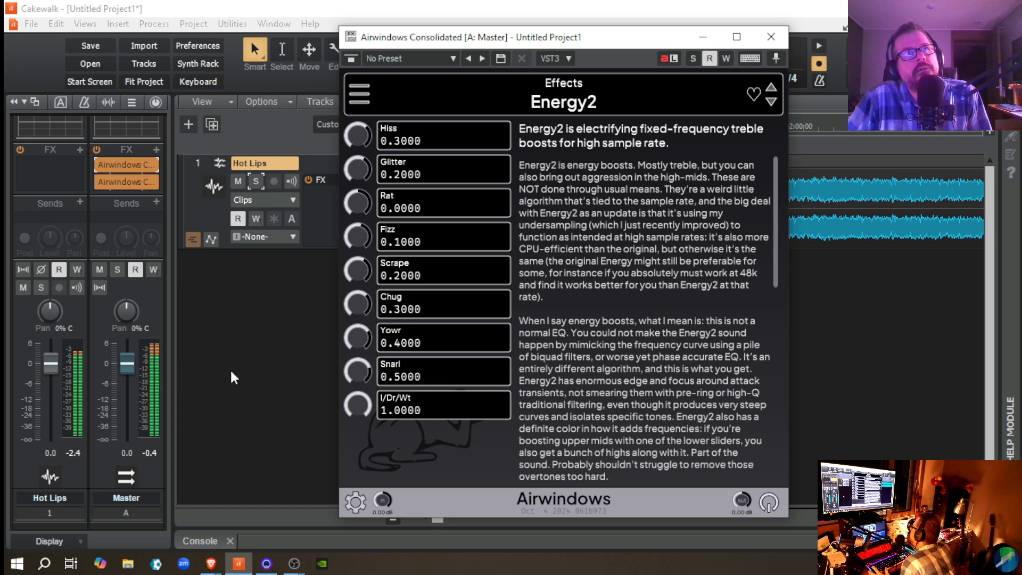
click(99, 165)
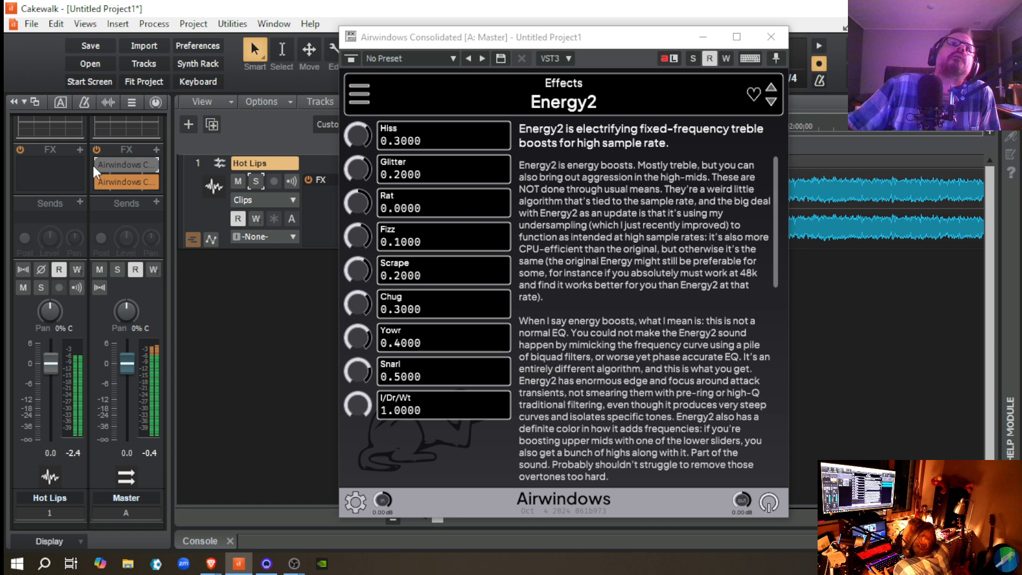
click(100, 166)
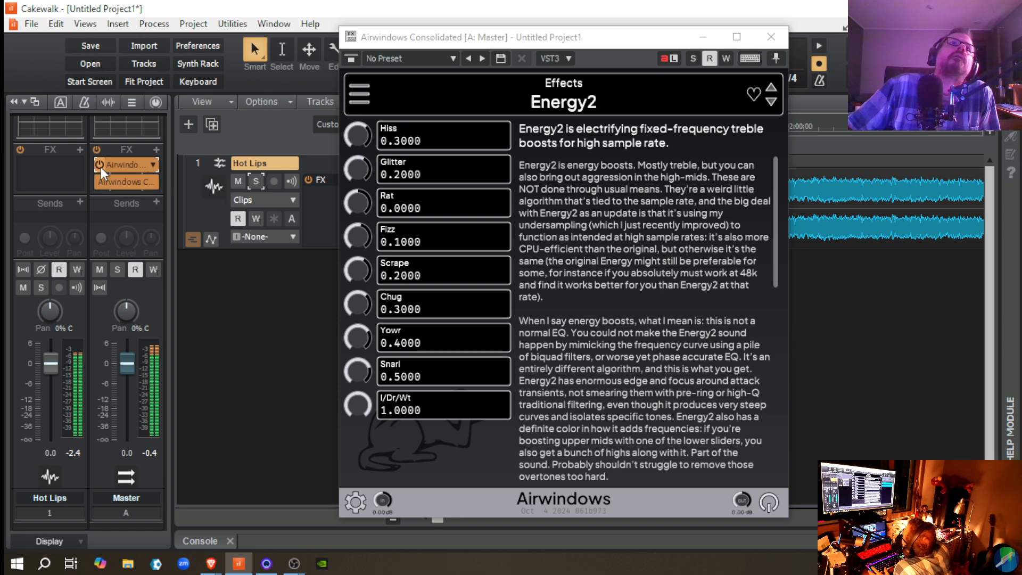
click(101, 167)
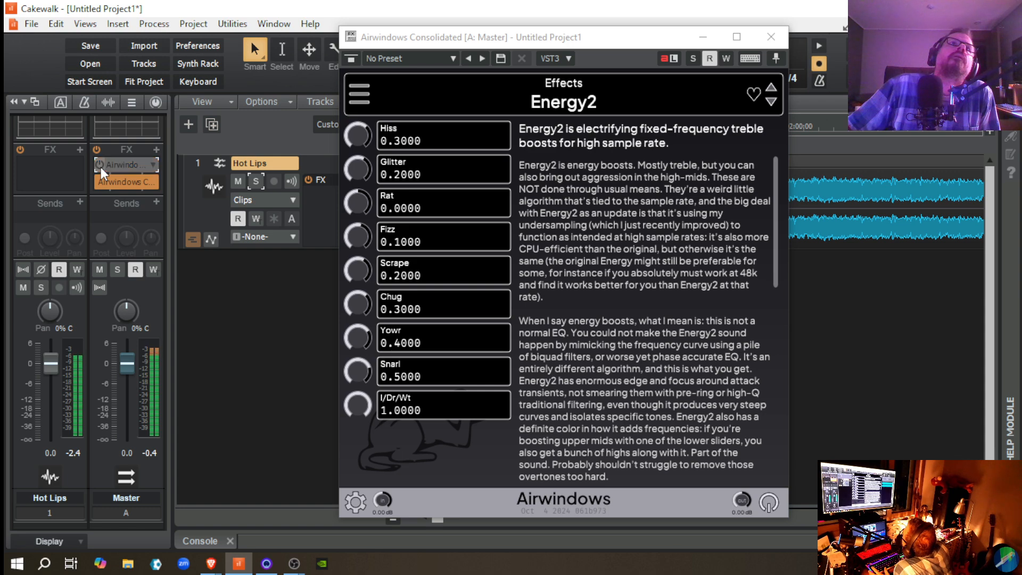
click(101, 167)
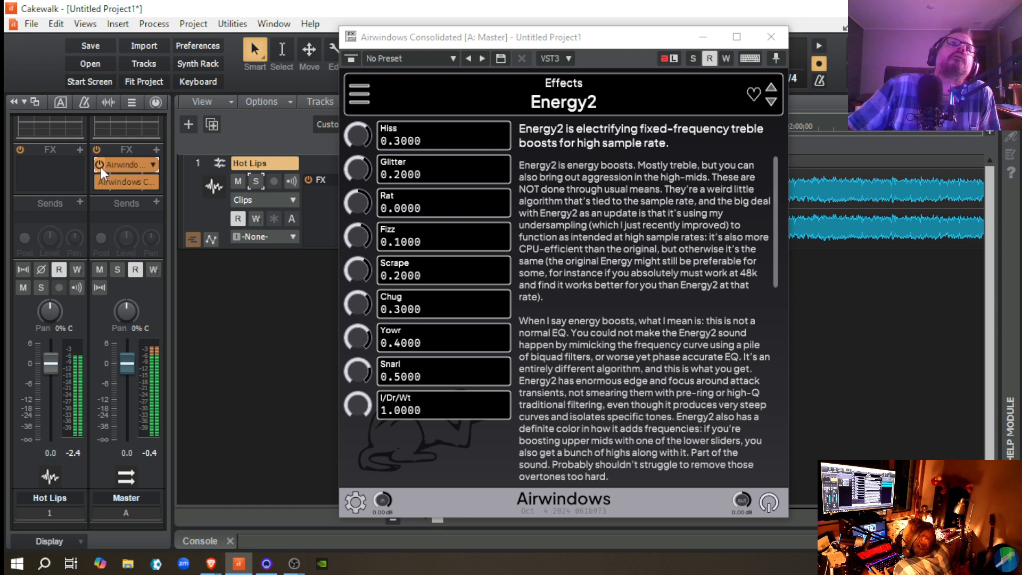
click(100, 168)
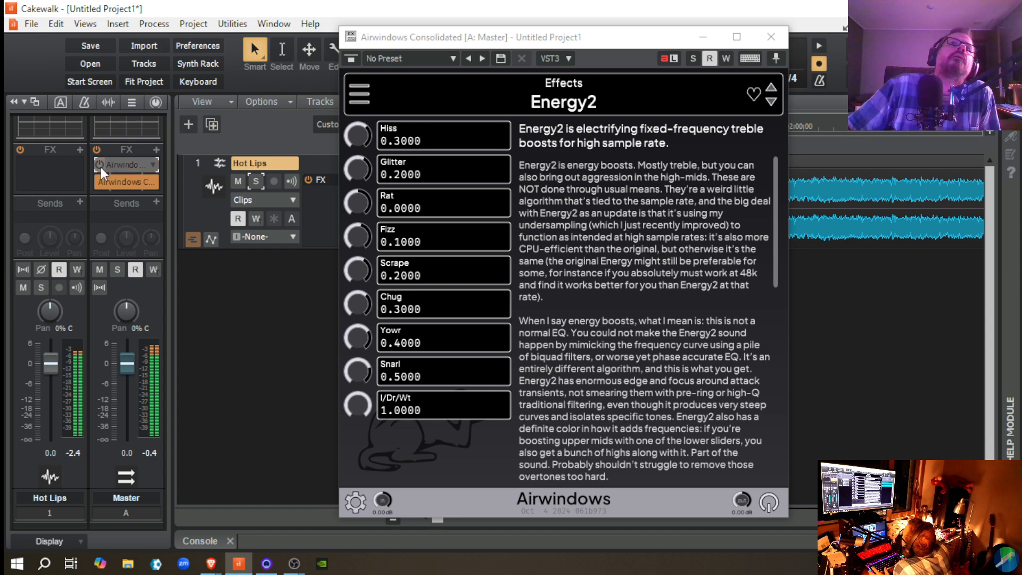
click(101, 167)
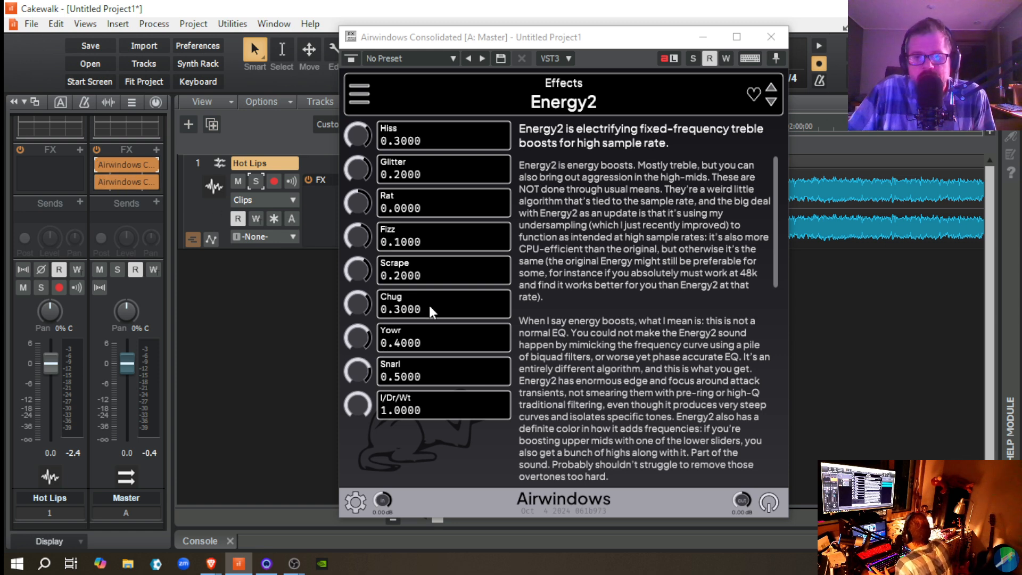
Step: Resume playing Hot Lips and raise Energy2's Rat, Fizz, Glitter and Hiss to 1.0000
key(space)
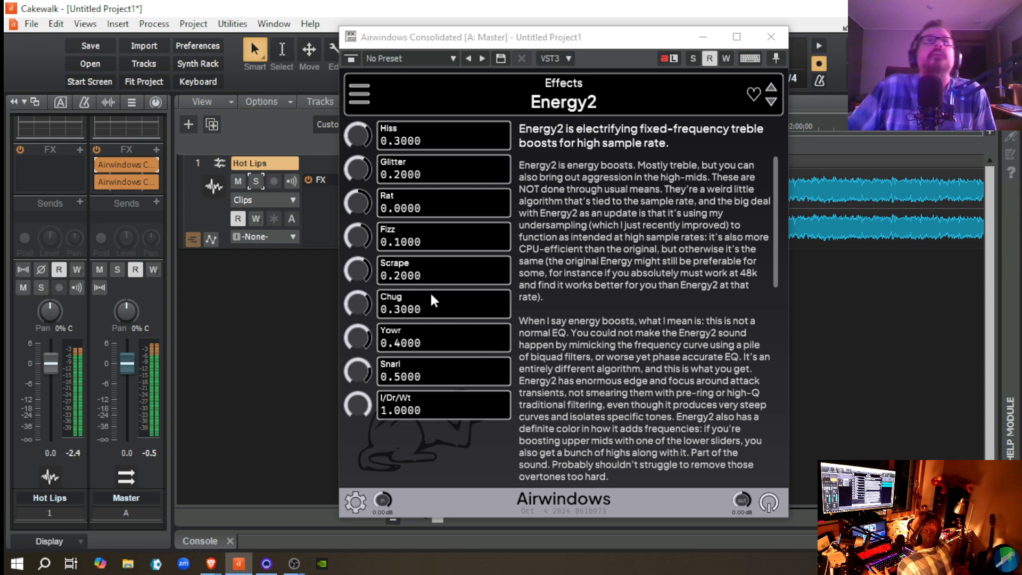
drag(356, 203, 341, 77)
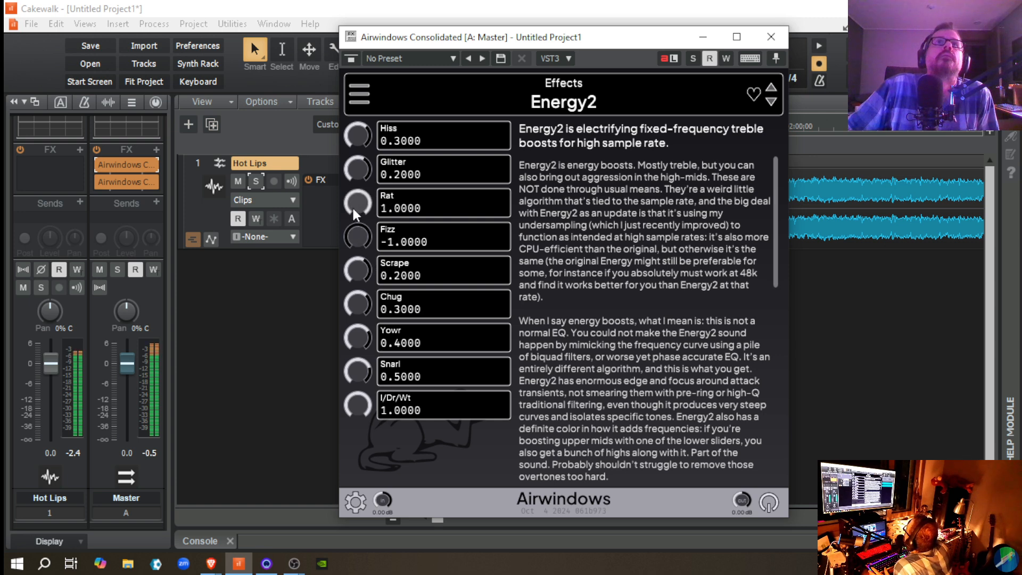
drag(357, 242, 319, 101)
drag(365, 174, 334, 65)
drag(358, 136, 323, 24)
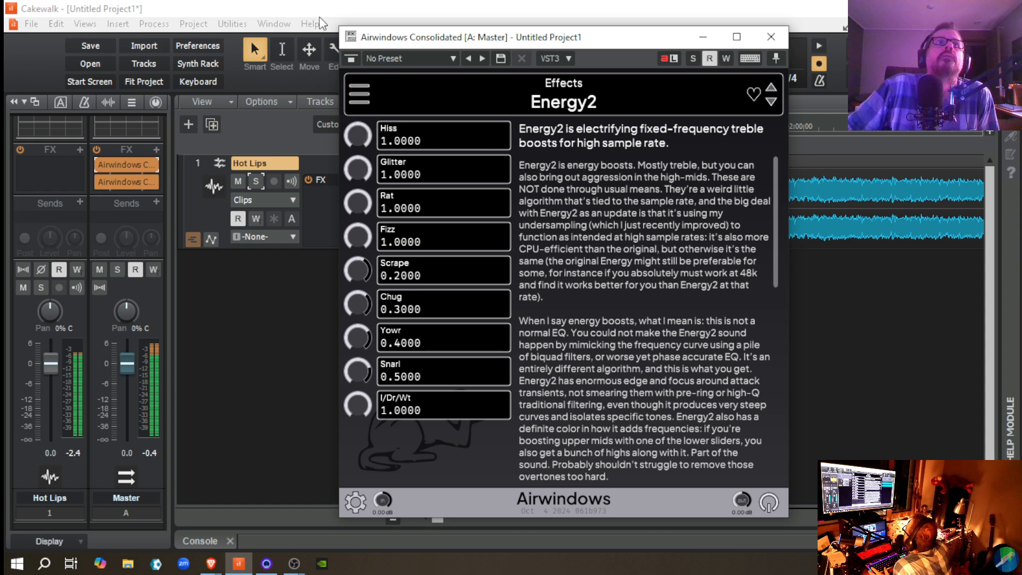
Step: Raise Energy2's Snarl, Yowr and Chug to 1.0000, and reset all controls from Rat through Snarl to 0.0000
drag(357, 373, 344, 203)
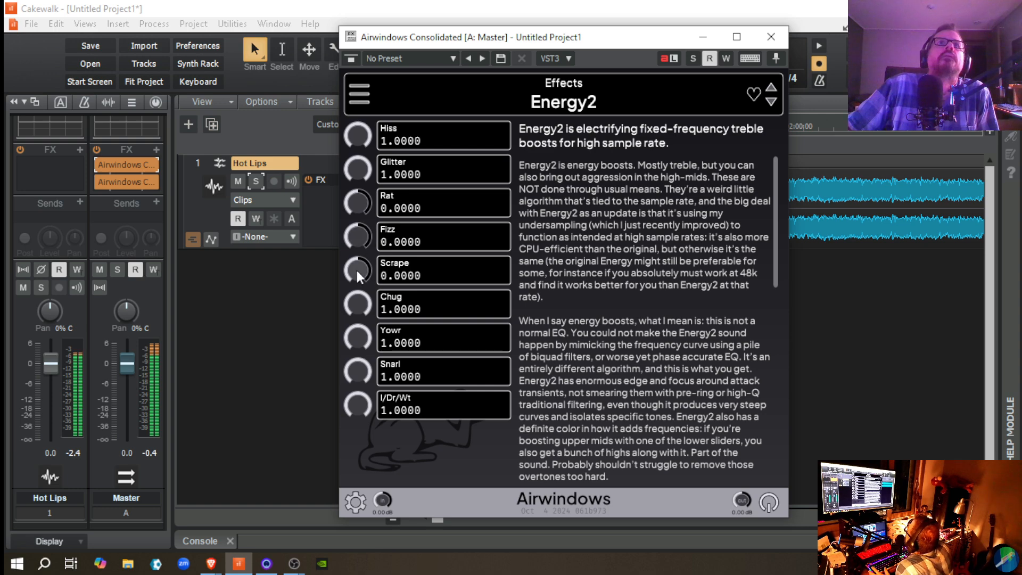
double_click(363, 306)
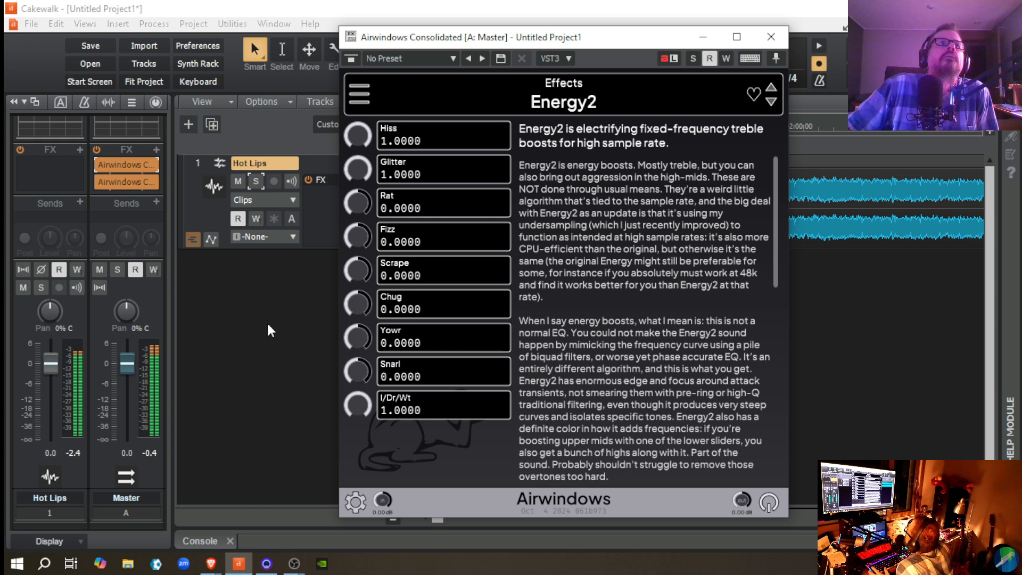
Step: Set Energy2's Glitter and Hiss to -1.0000, Yowr to 0.3800 and Snarl to -1.0000 during playback
drag(358, 170, 382, 186)
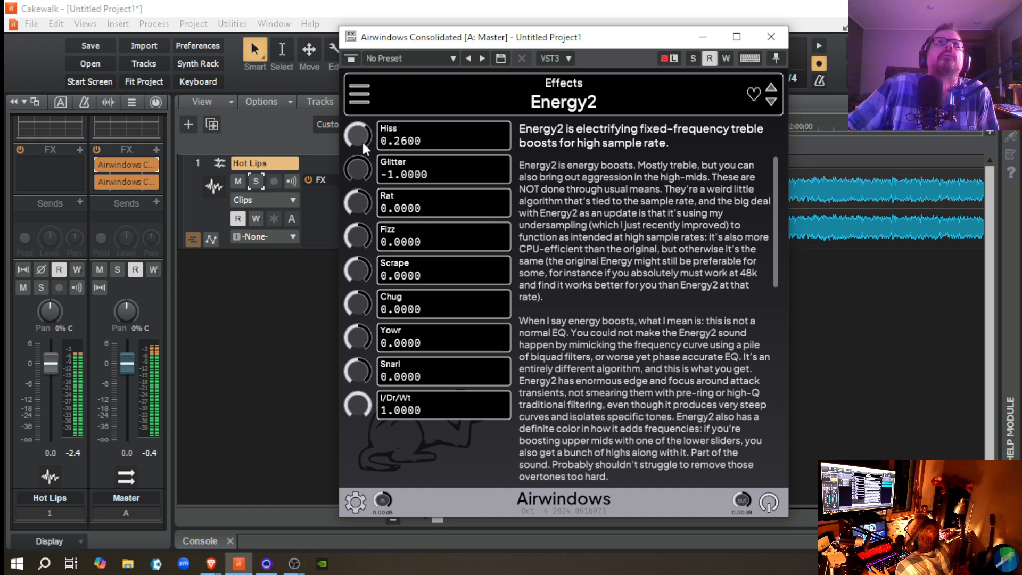
drag(363, 142, 407, 293)
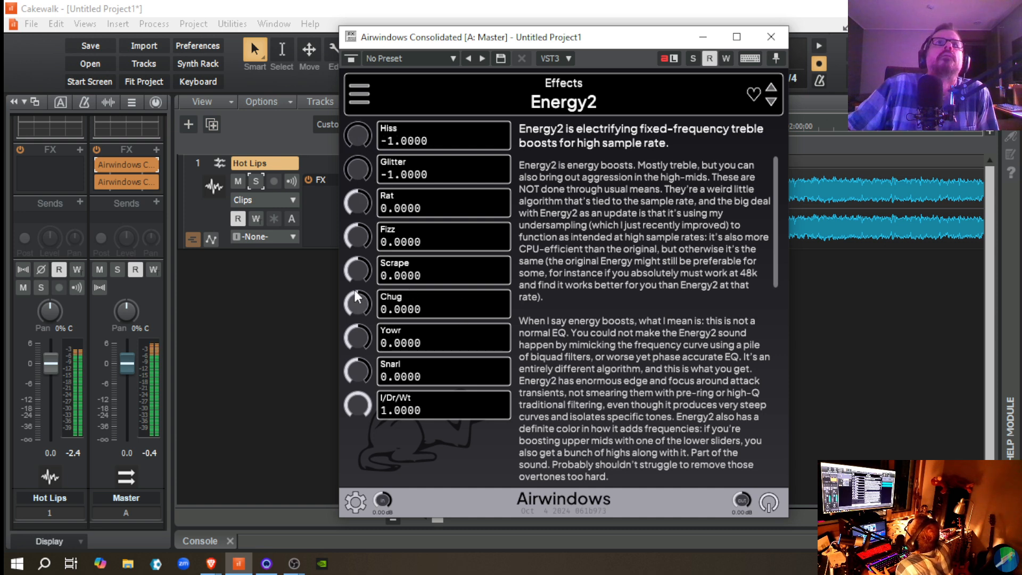
drag(356, 340, 356, 328)
drag(357, 368, 334, 272)
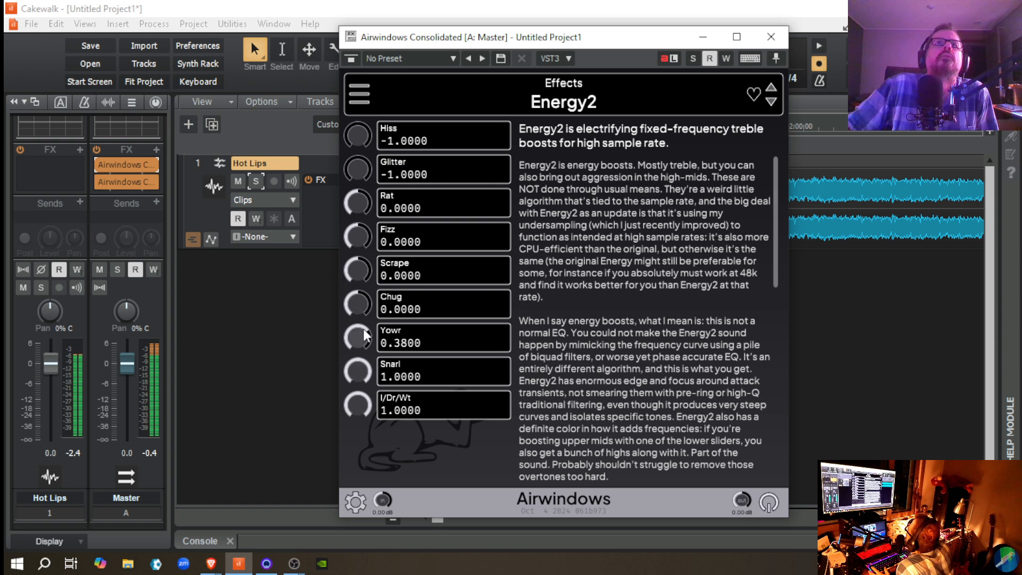
drag(356, 369, 376, 573)
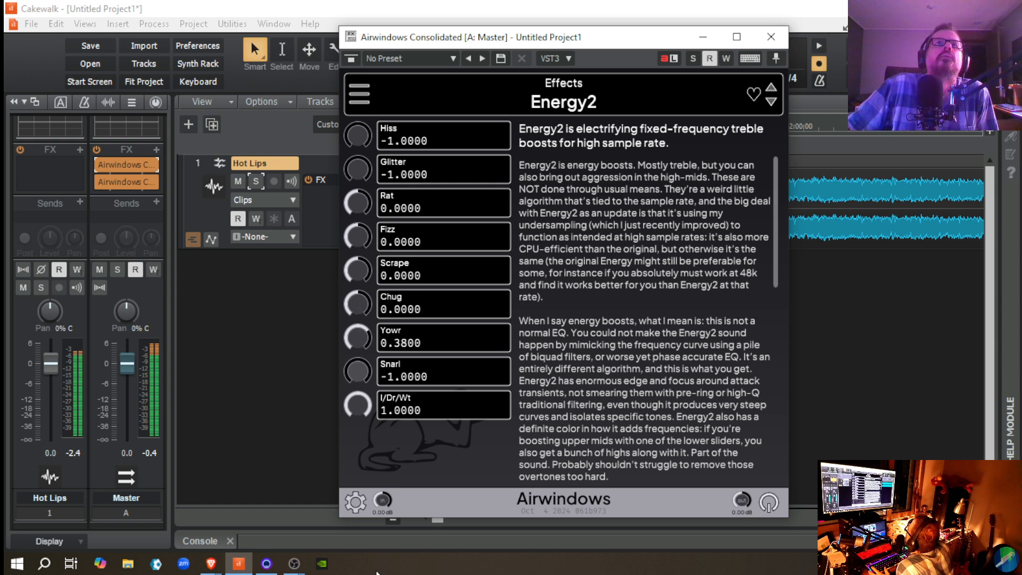
Step: Set Energy2's Yowr to -1.0000 and Chug to 1.0000, and reset Glitter and Hiss to 0.0000 during playback
drag(352, 347, 367, 364)
drag(360, 306, 309, 137)
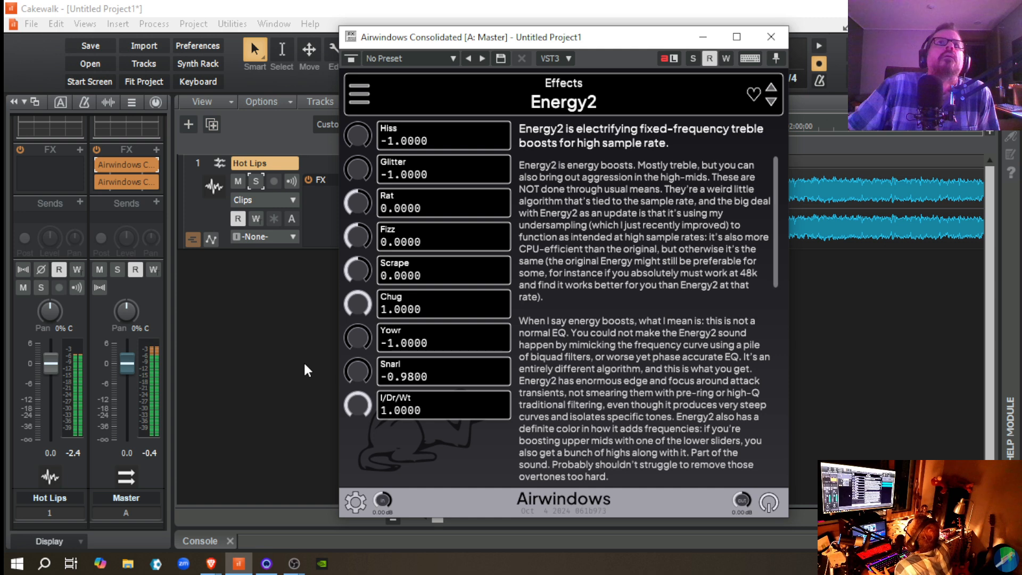
double_click(363, 166)
double_click(359, 136)
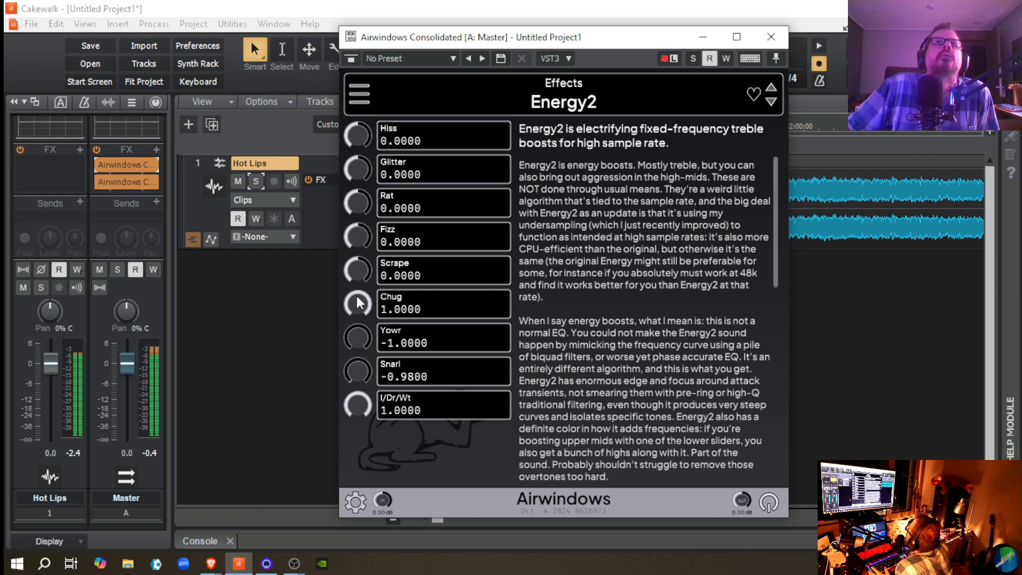
Step: Try Energy2's Fizz at -1.0000 and a different Scrape setting, and return both controls to 0.0000
double_click(358, 238)
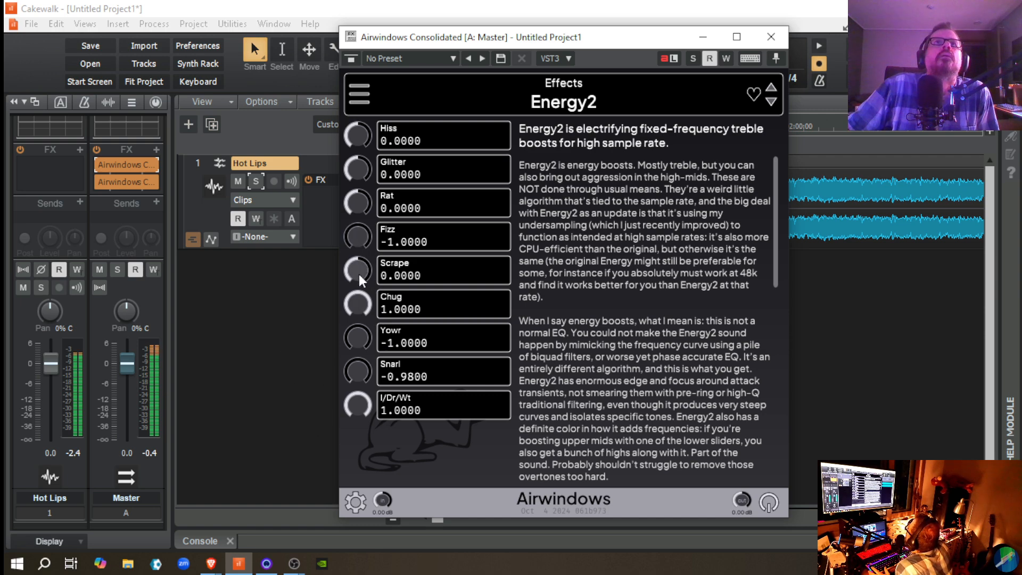
double_click(359, 274)
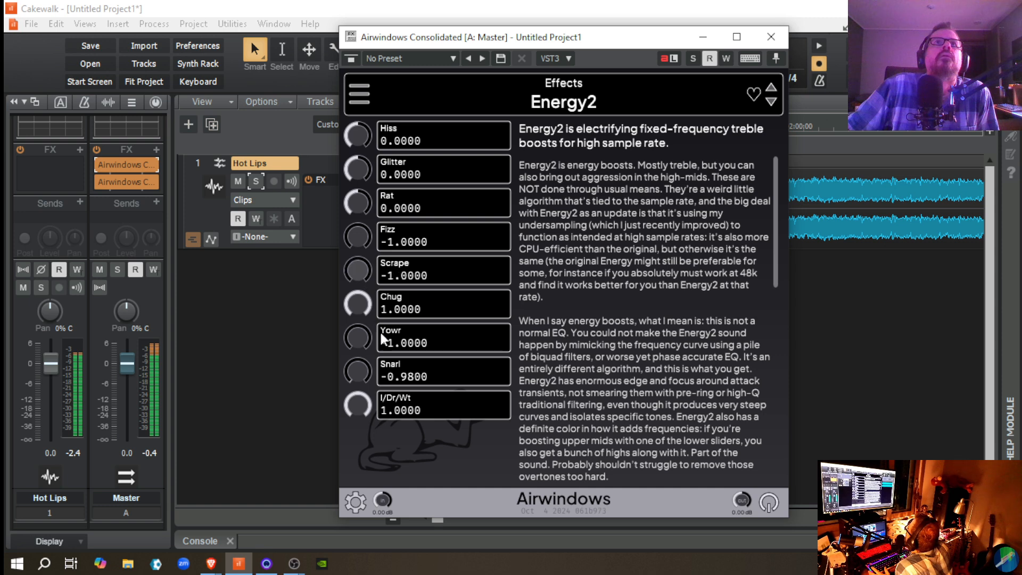
double_click(353, 272)
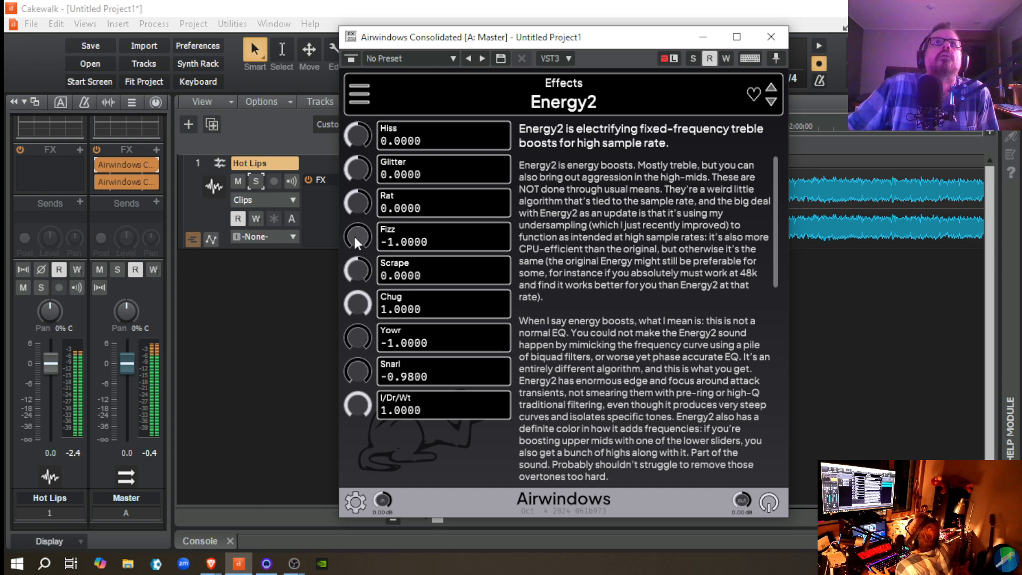
double_click(353, 234)
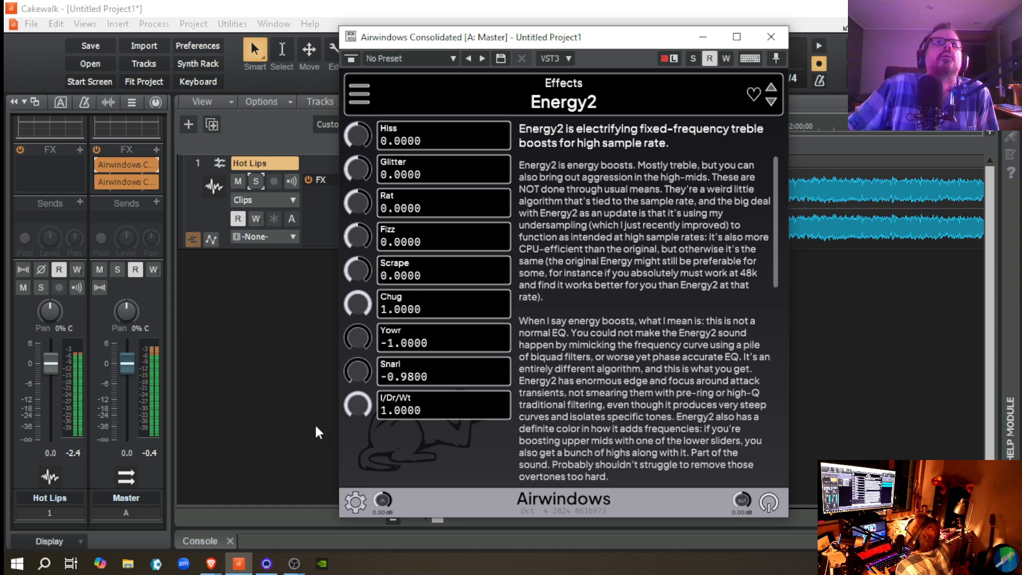
Step: Bypass and re-enable Energy2 on the Master bus to compare the sound, raising Yowr to 0.0000 between comparisons
click(103, 165)
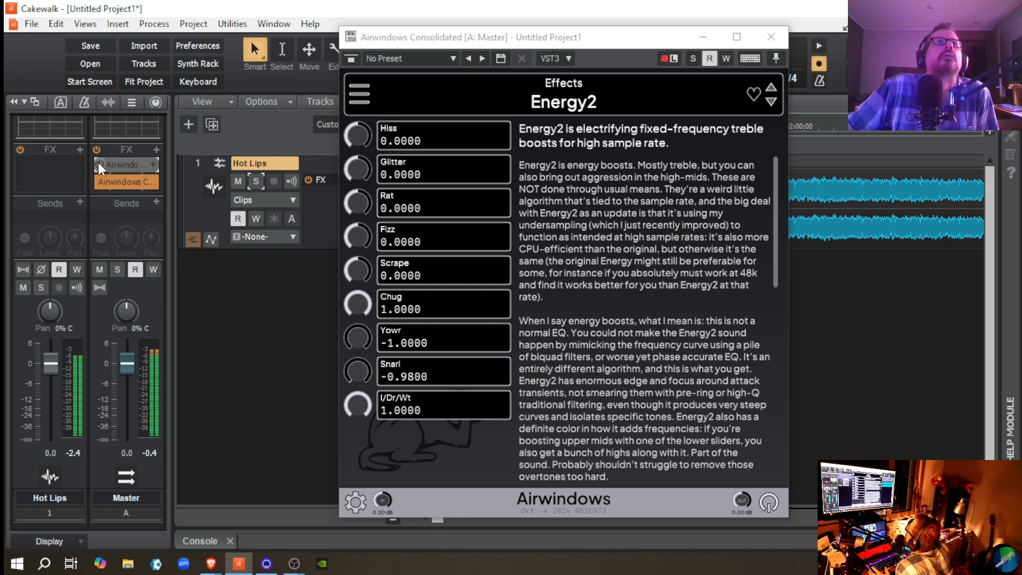
click(98, 162)
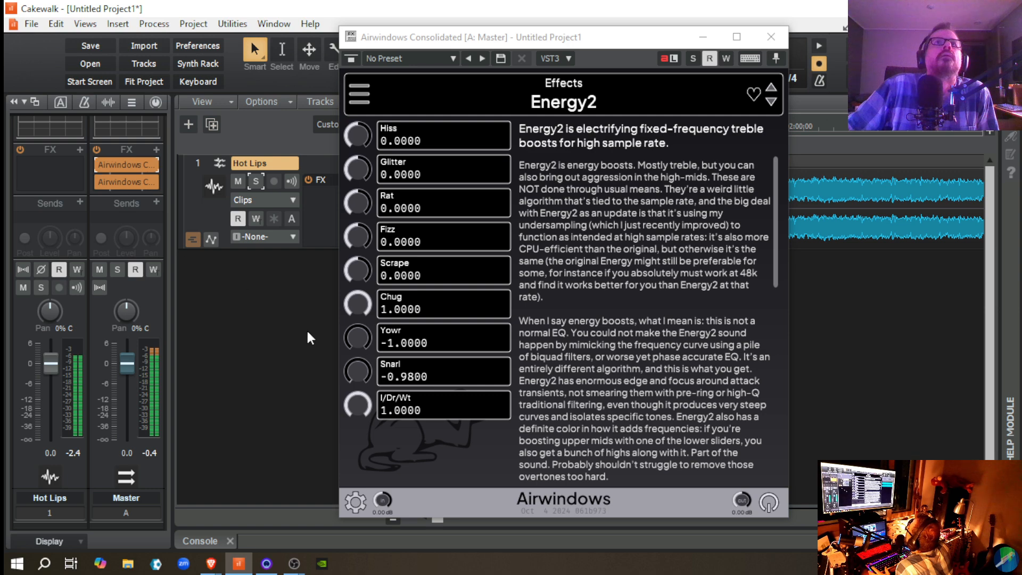
drag(361, 349, 318, 216)
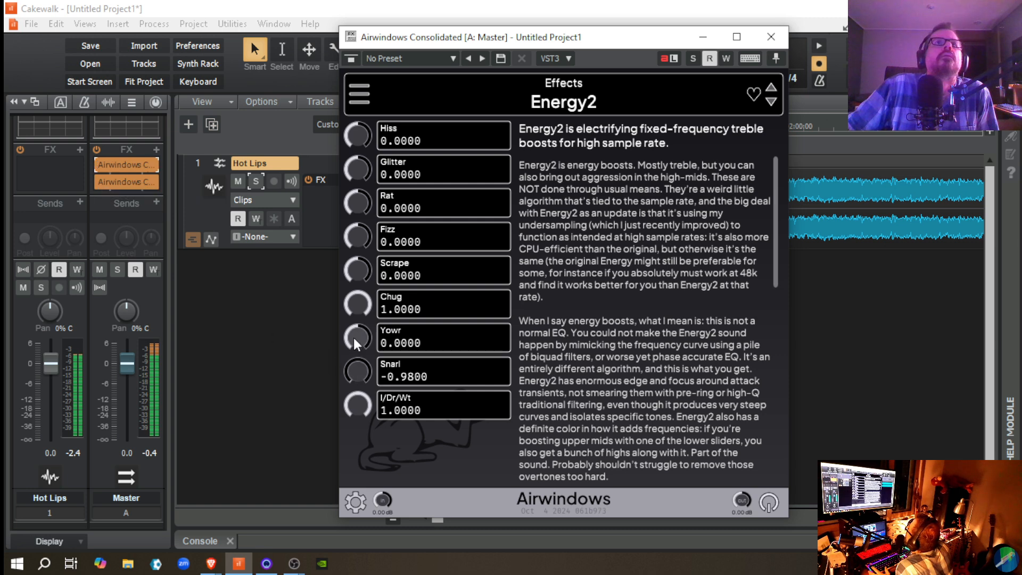
click(99, 165)
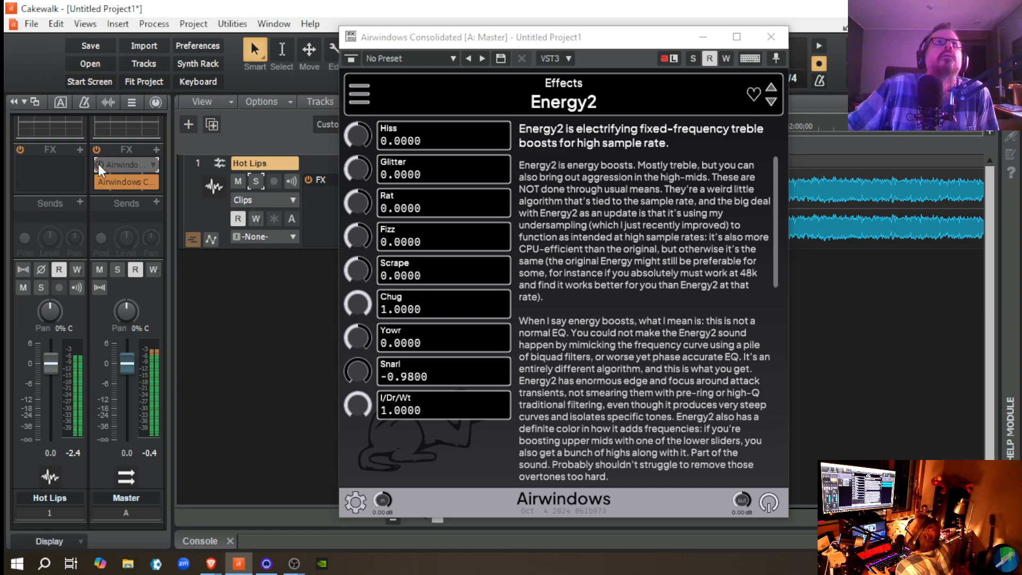
click(98, 164)
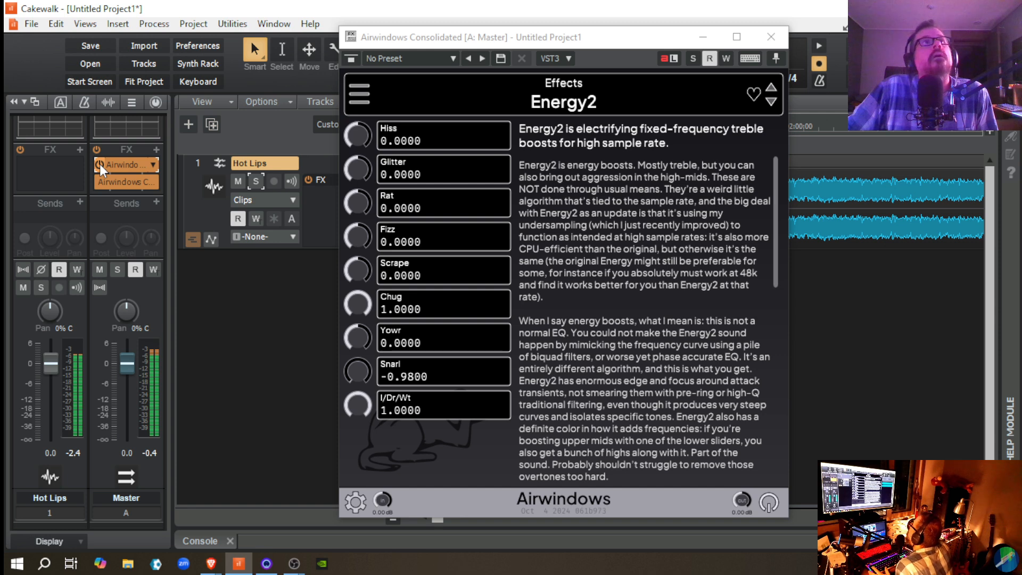
click(99, 164)
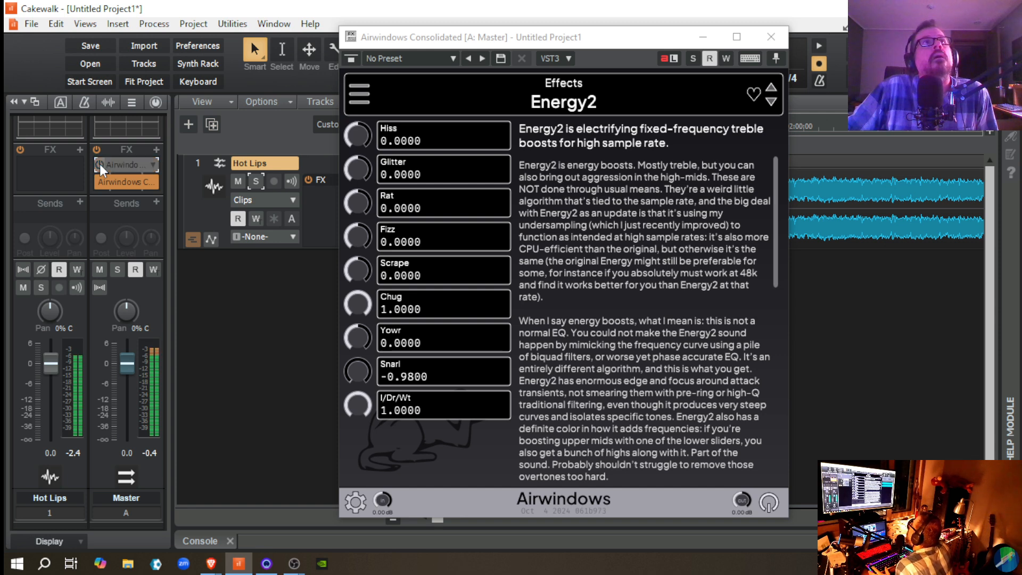
click(100, 164)
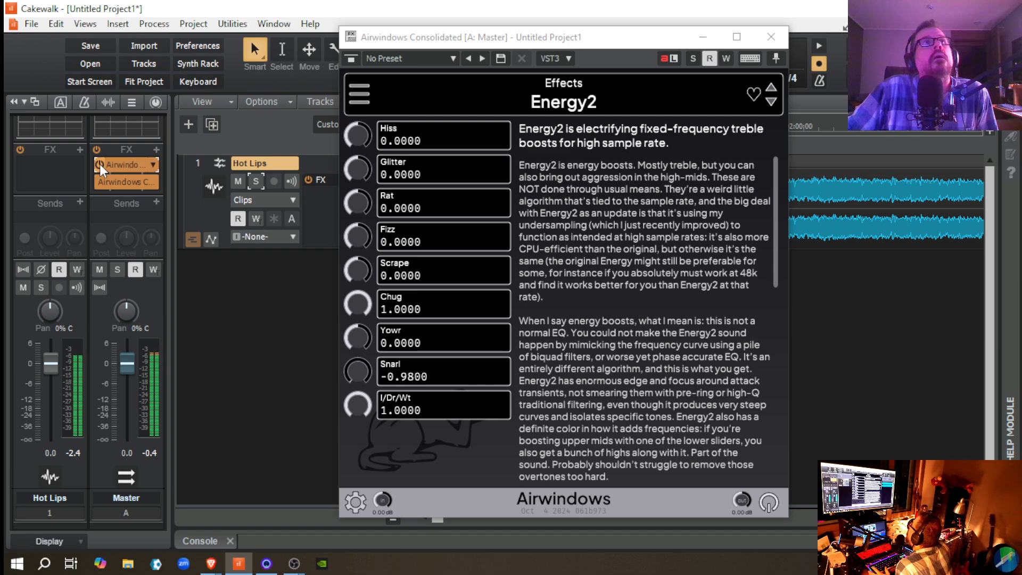
click(101, 164)
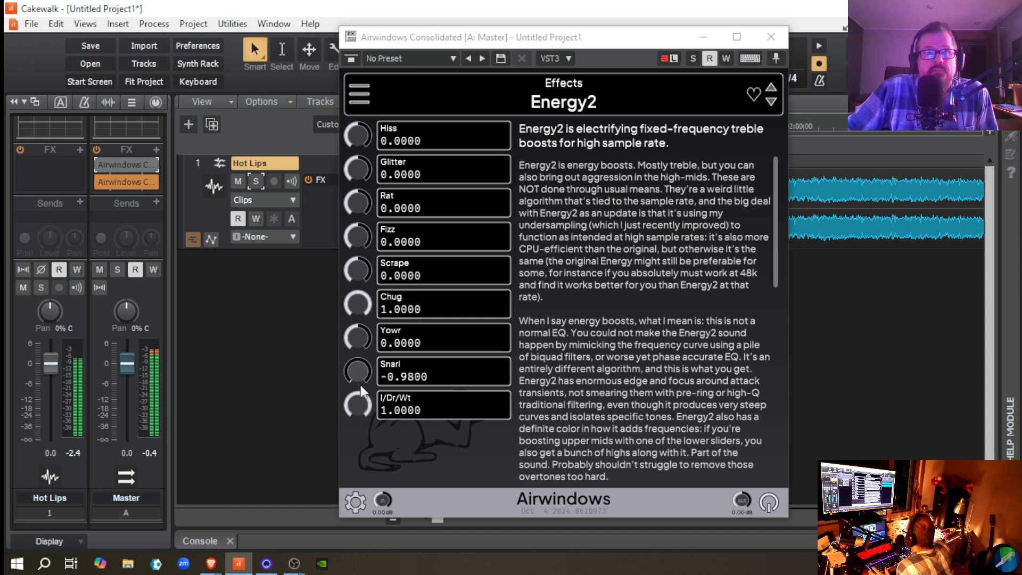
Step: Raise Energy2's Snarl to 1.0000 and re-enable the effect on the Master bus
double_click(354, 369)
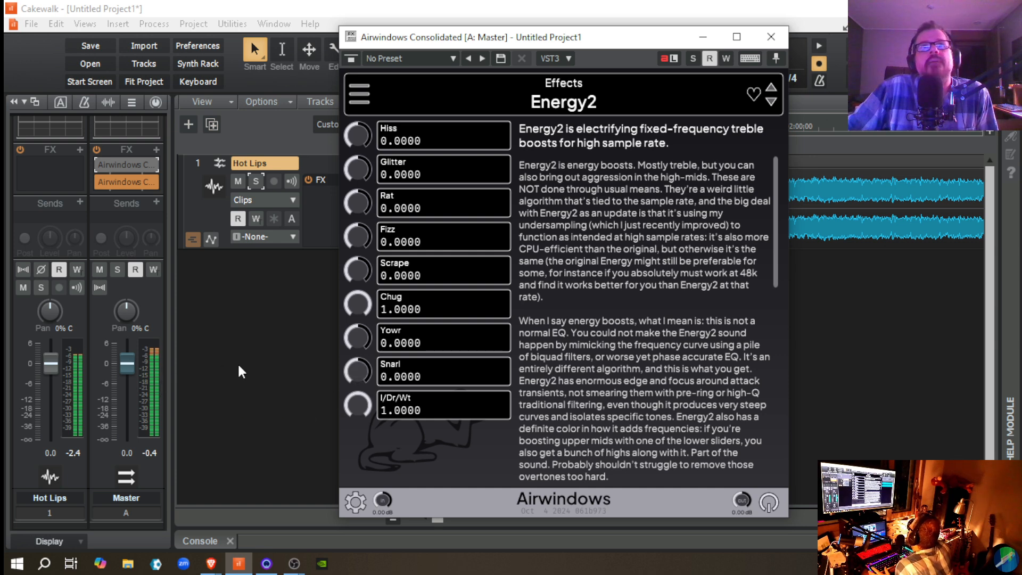
drag(361, 372, 343, 300)
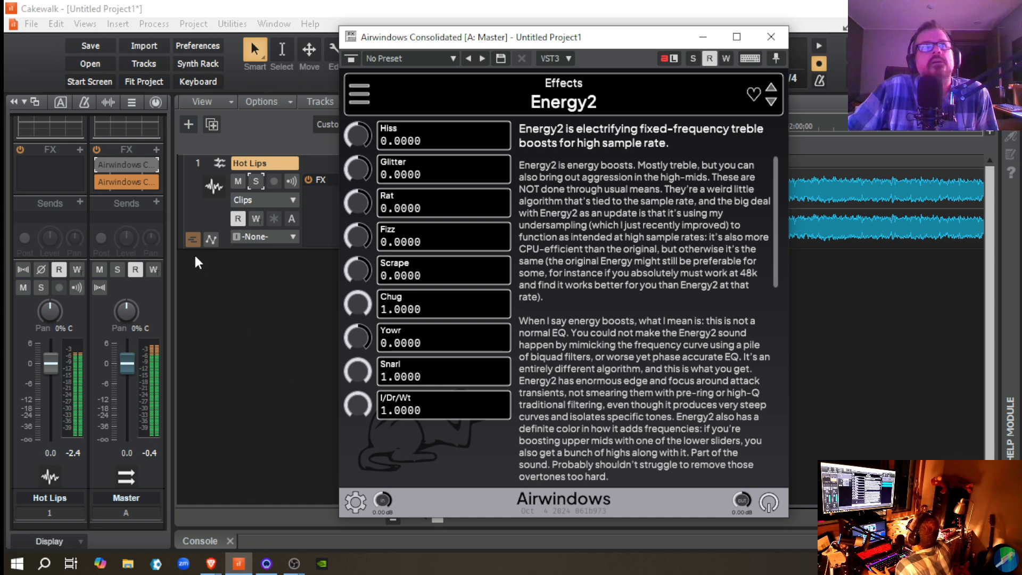
click(101, 166)
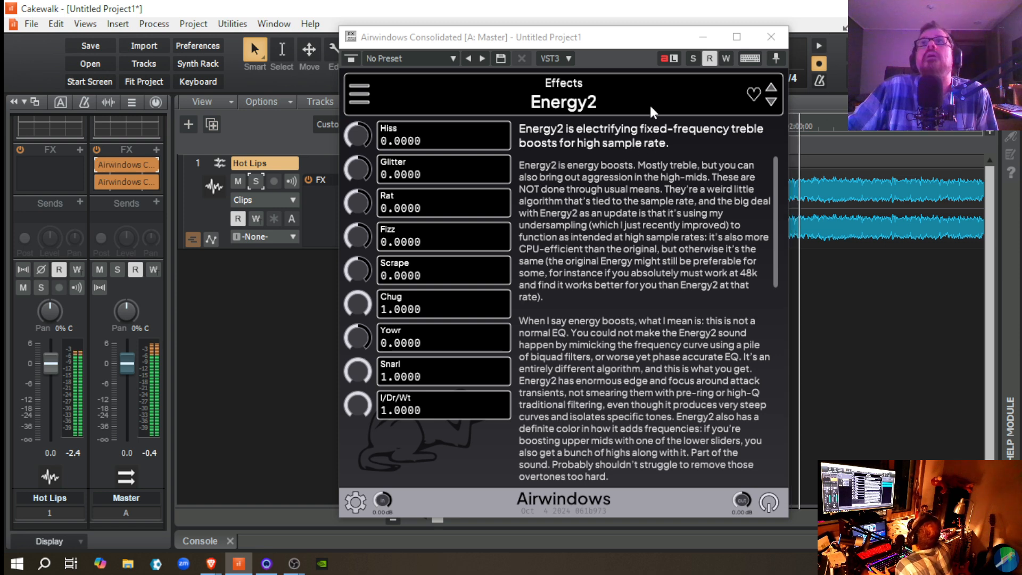
Step: Move the Energy2 window clear of the timeline and set the playback start at about 00:02:03:06 in Hot Lips
drag(619, 47, 508, 46)
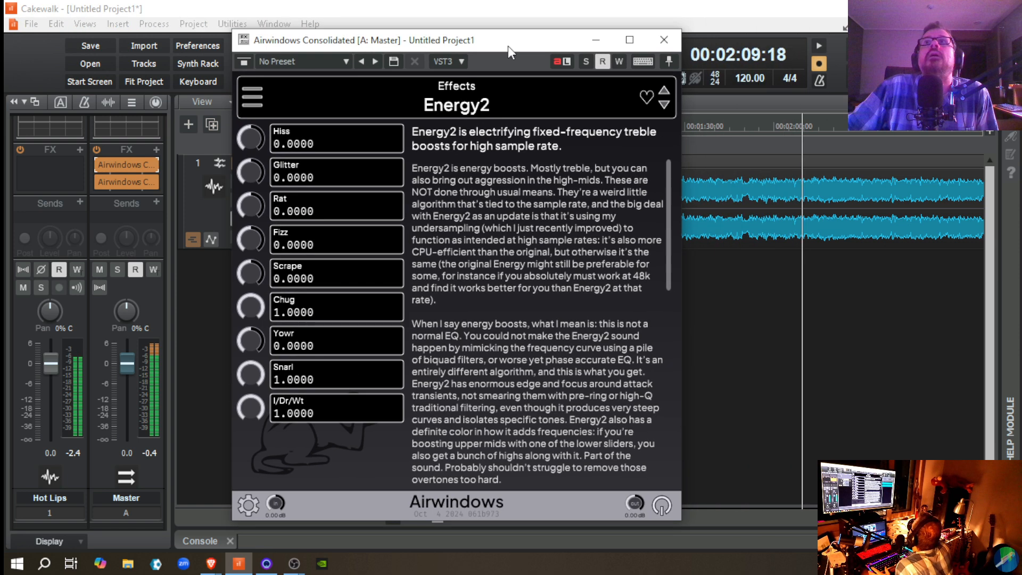
click(786, 273)
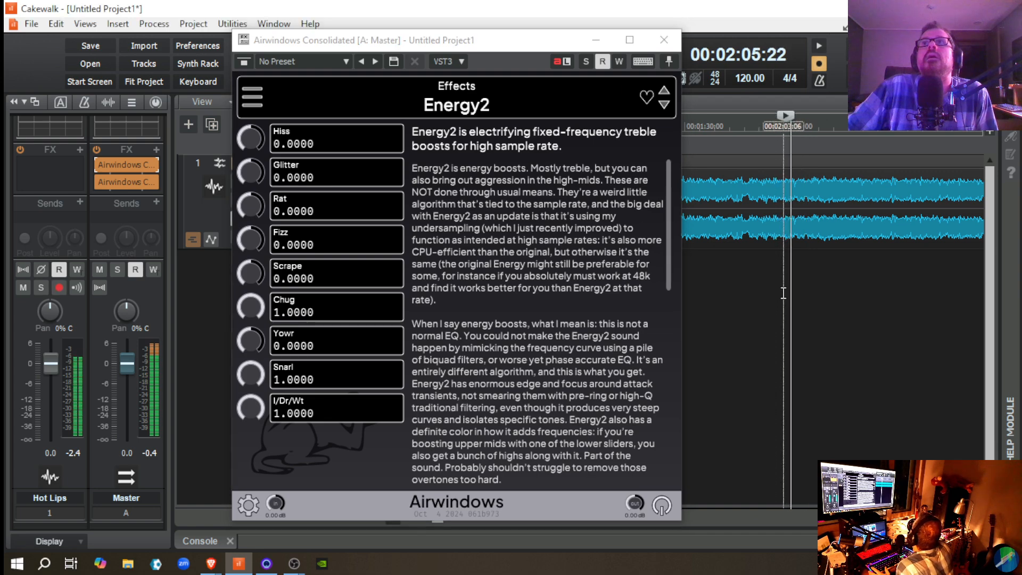
click(783, 293)
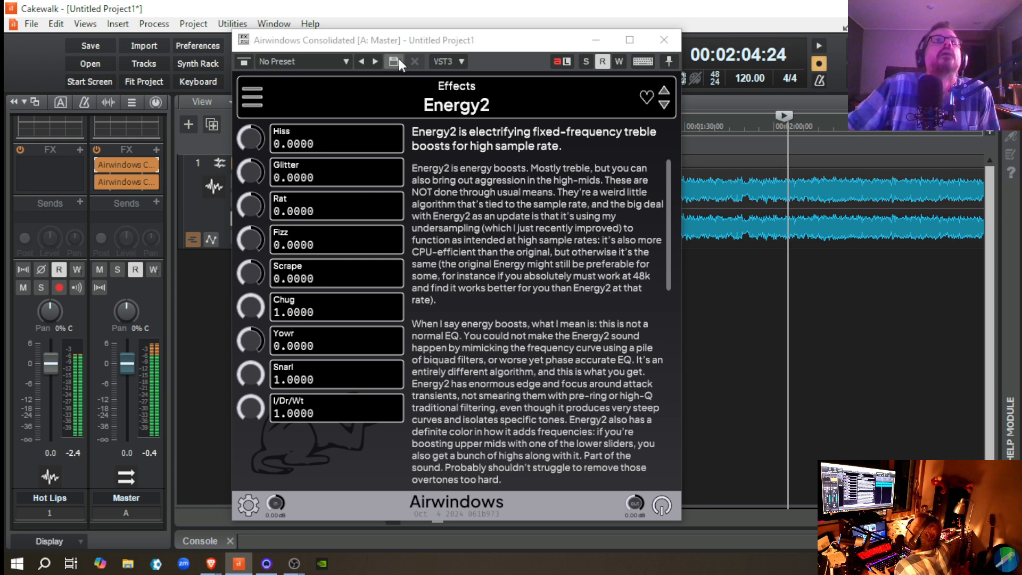
drag(400, 41, 429, 39)
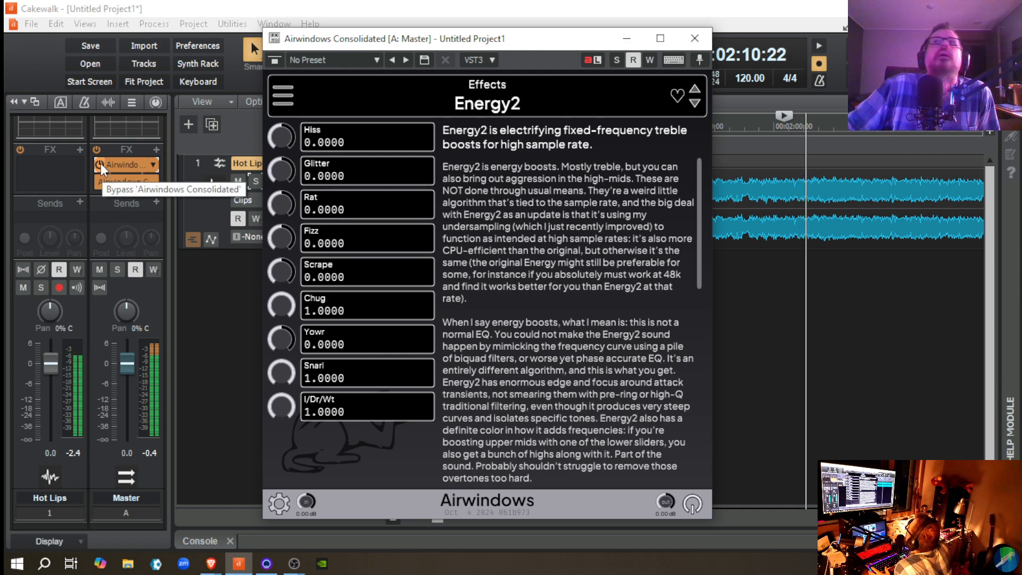
Step: Bypass Energy2 and replay Hot Lips several times from the same start point to check the Master bus peak level
key(space)
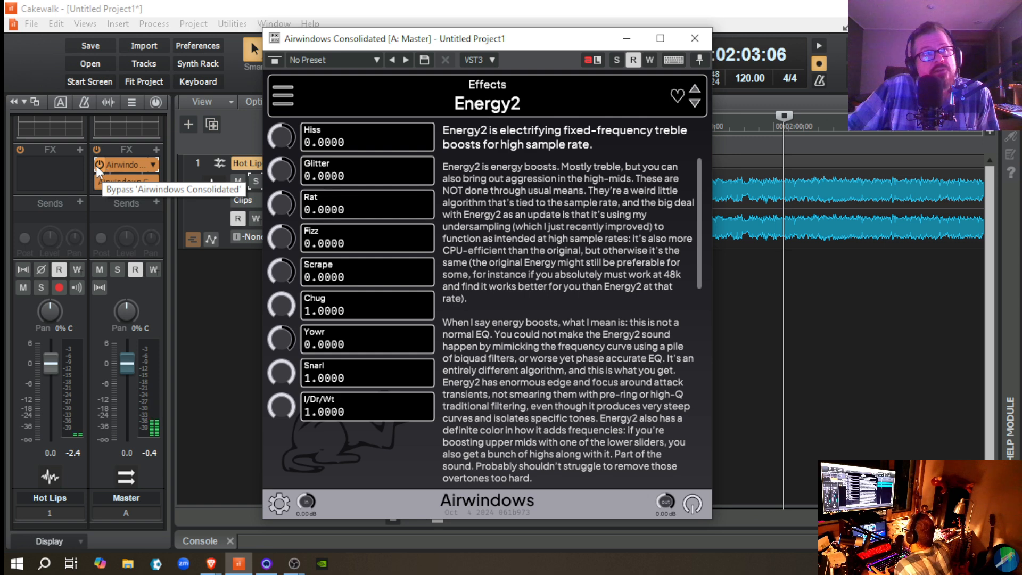
click(100, 166)
key(space)
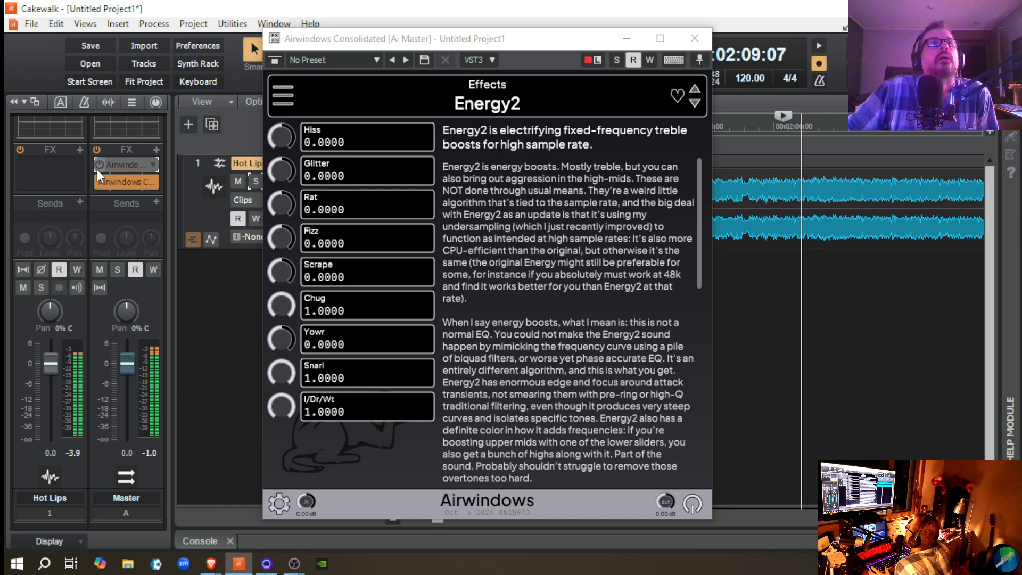
key(space)
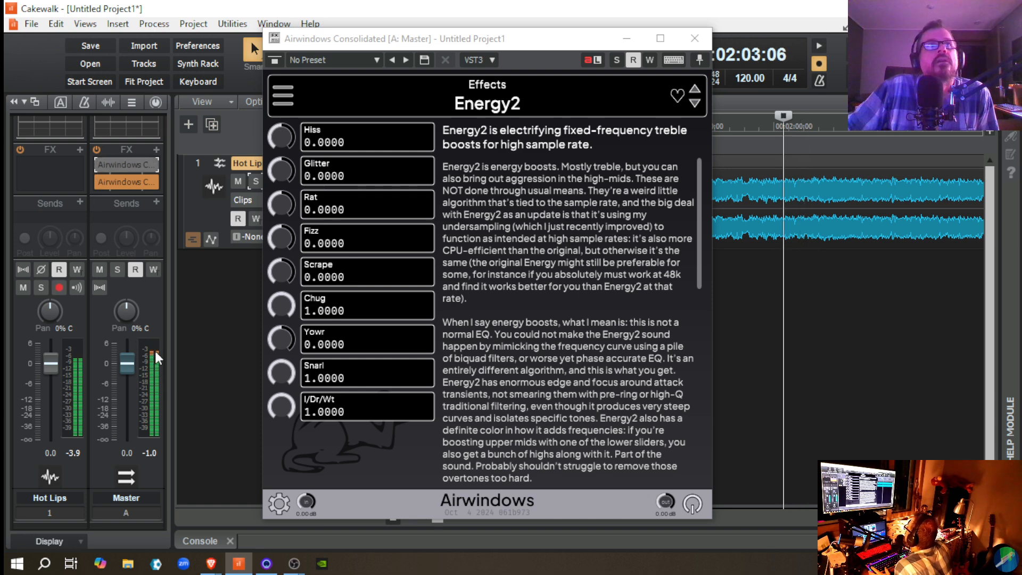
key(space)
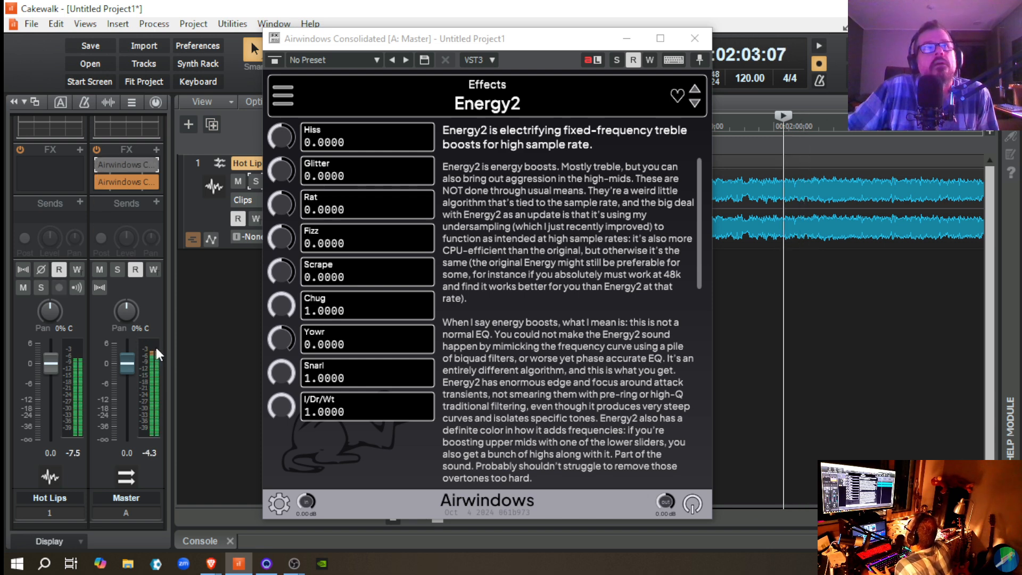
key(space)
key(space)
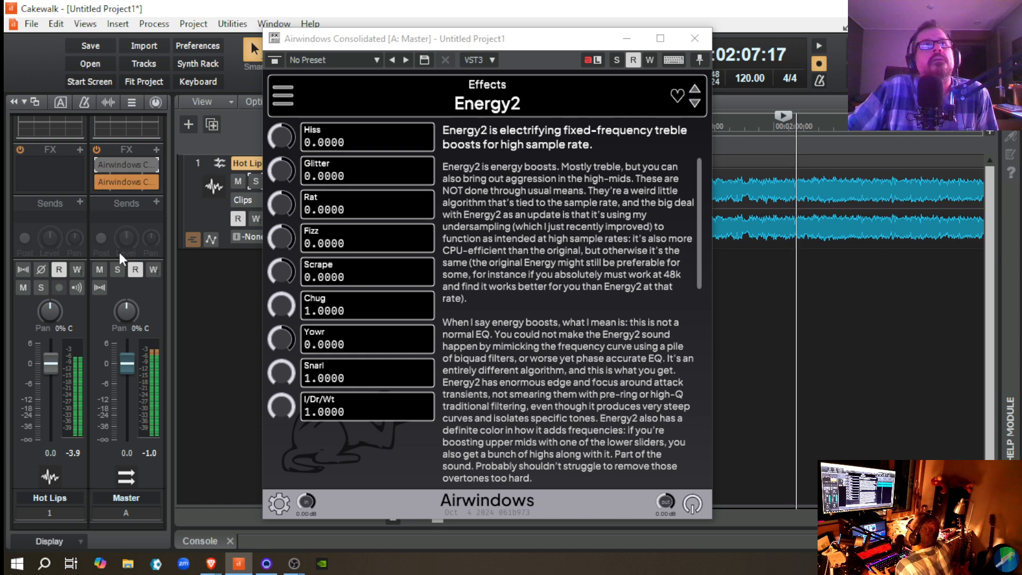
key(space)
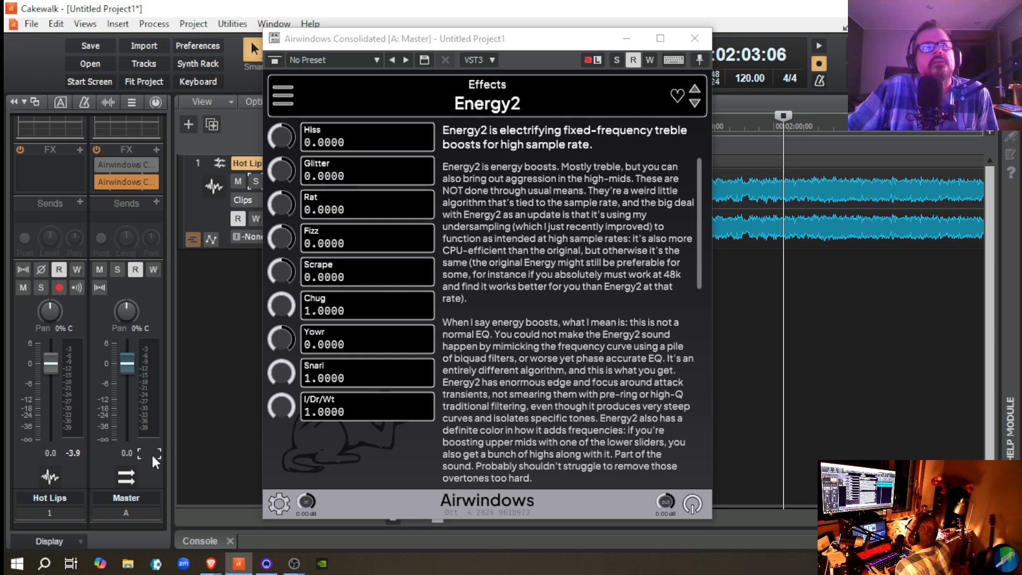
key(space)
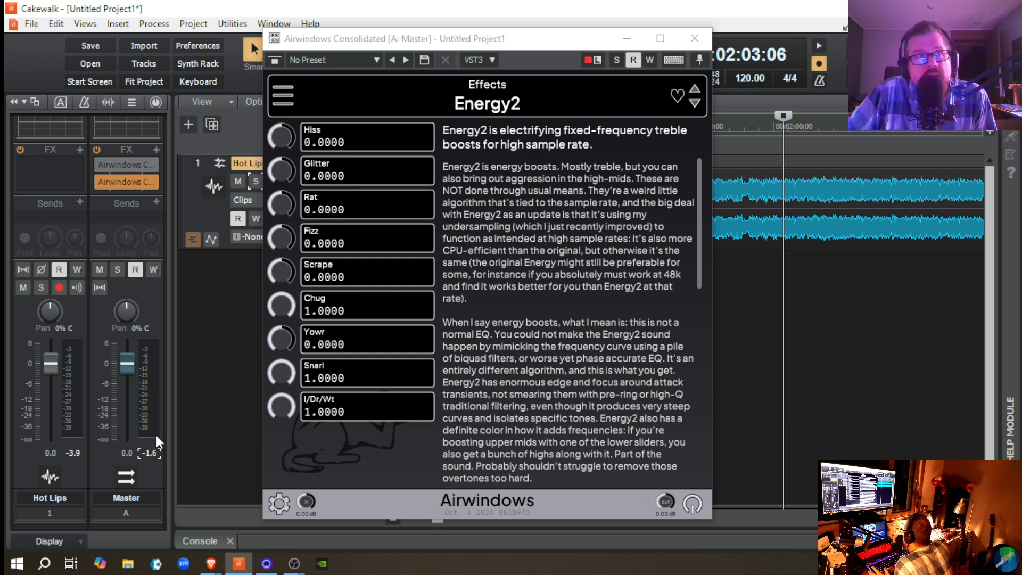
Step: Re-enable Energy2, reset Snarl to 0.0000, and replay the passage with the Master bus peak reading cleared
click(99, 165)
key(space)
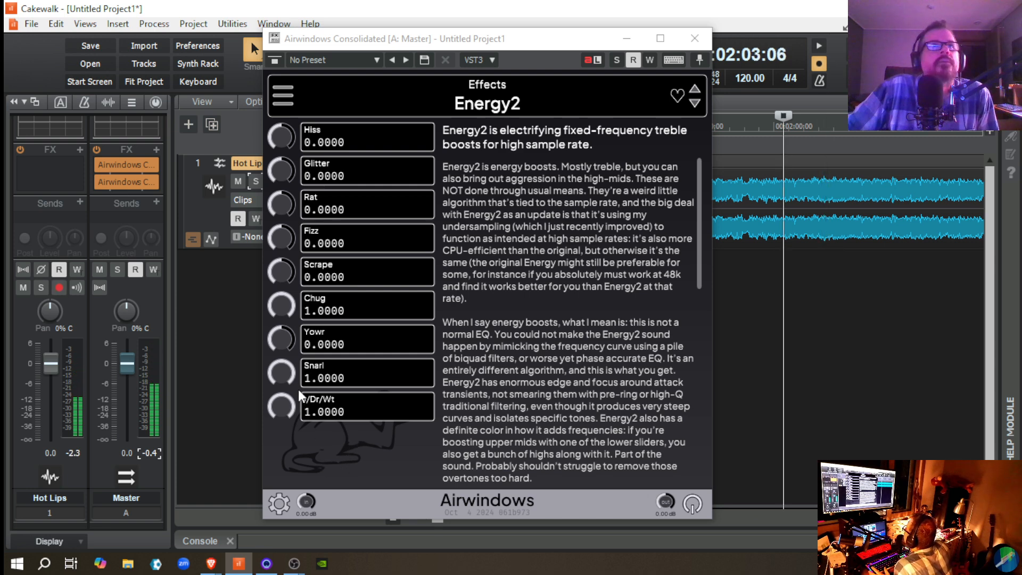
double_click(273, 371)
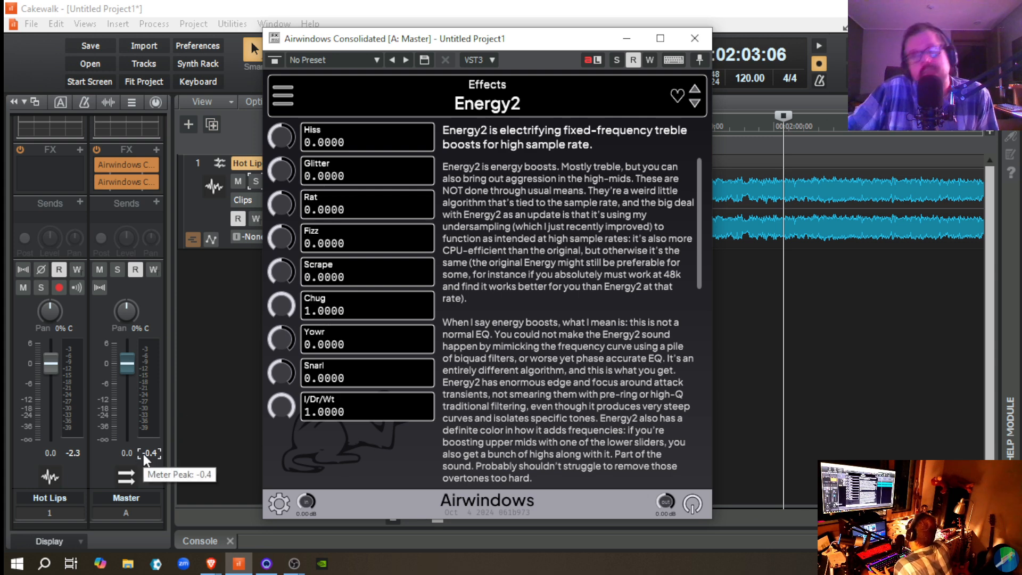
key(space)
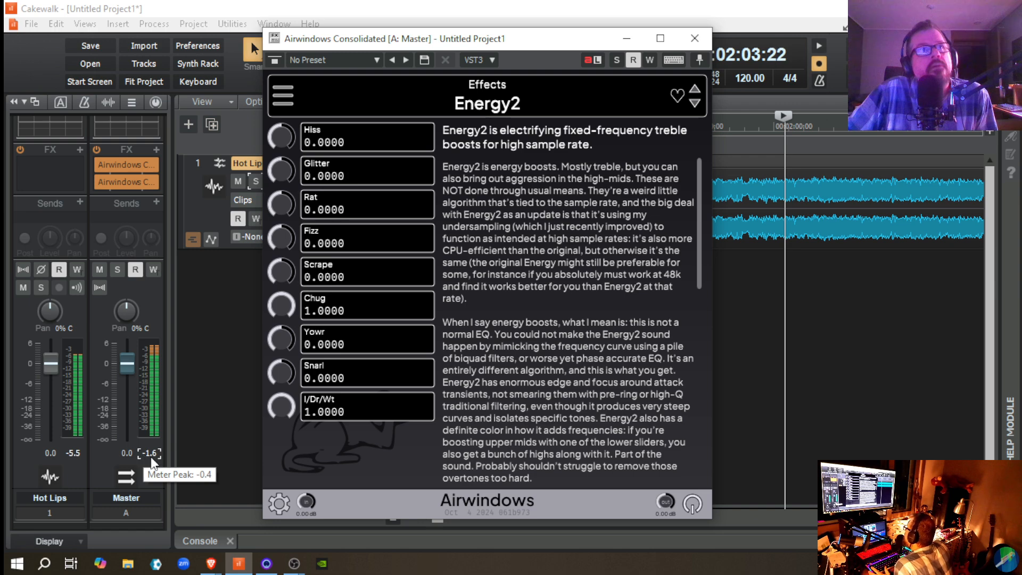
click(152, 459)
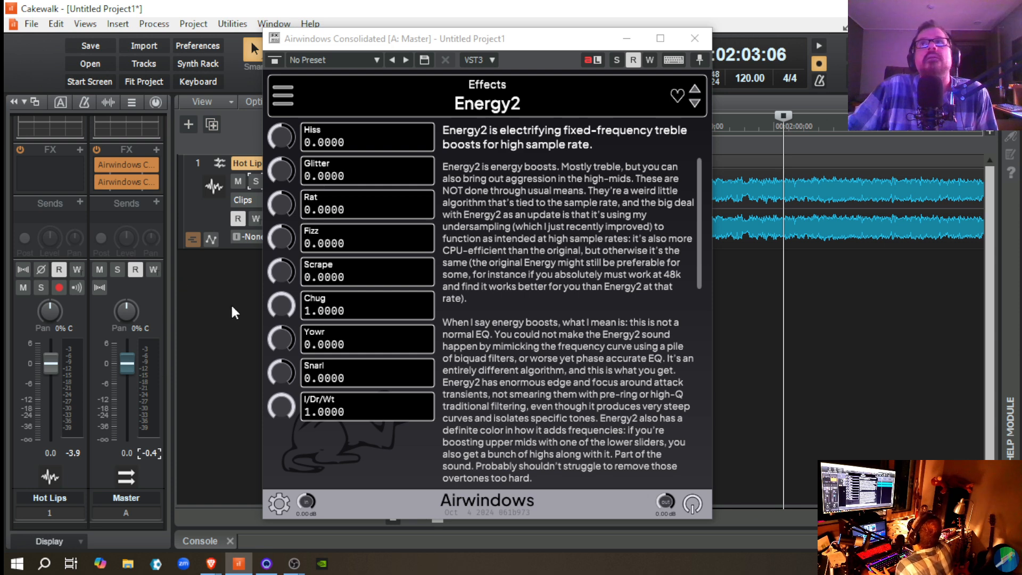
Step: Compare the passage with Energy2 bypassed and enabled on the Master bus, and stop playback
click(98, 169)
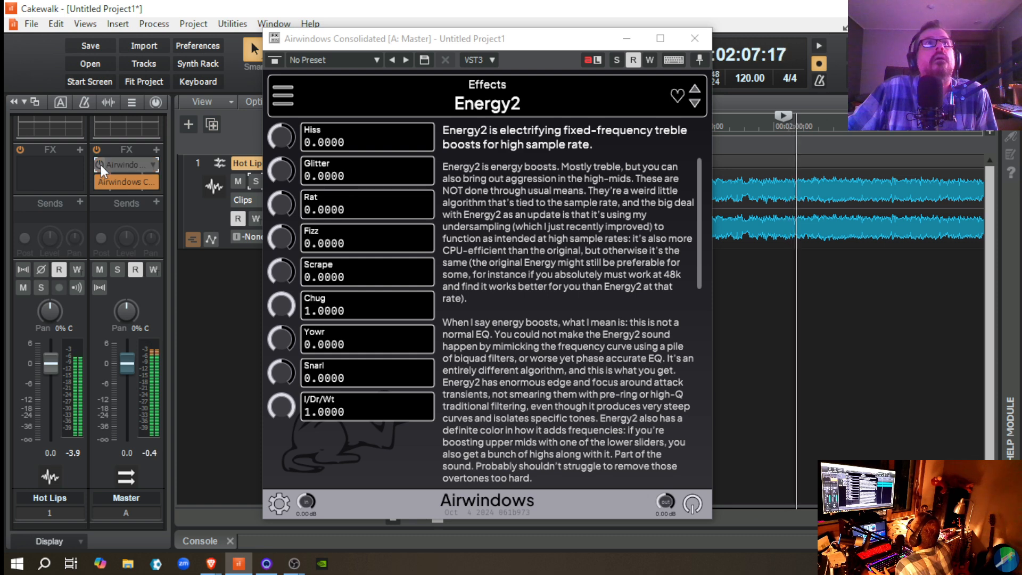
click(101, 164)
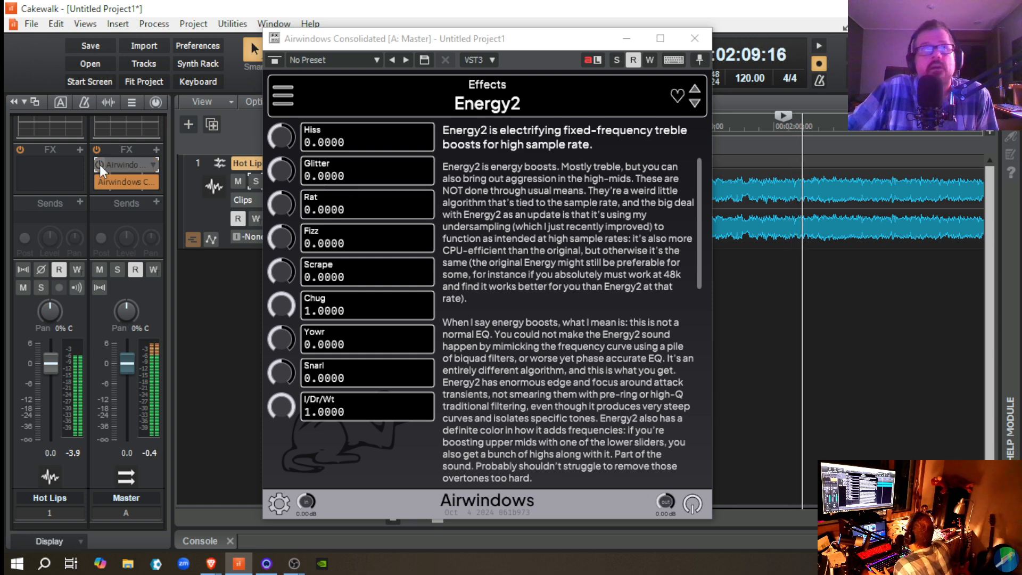
key(space)
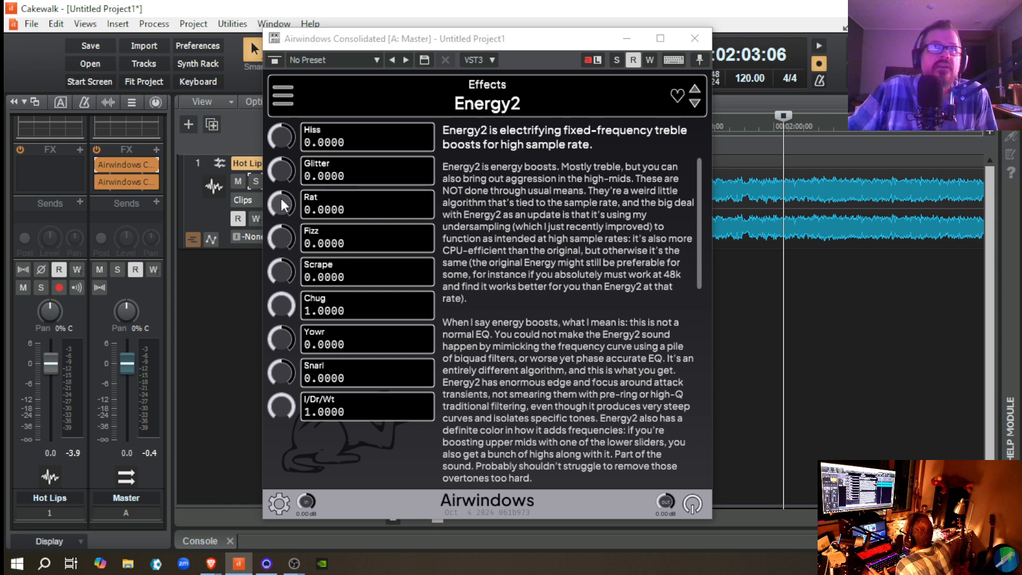
Step: Lower Energy2's Rat to -1.0000 and play Hot Lips from the same start point
drag(284, 205, 311, 314)
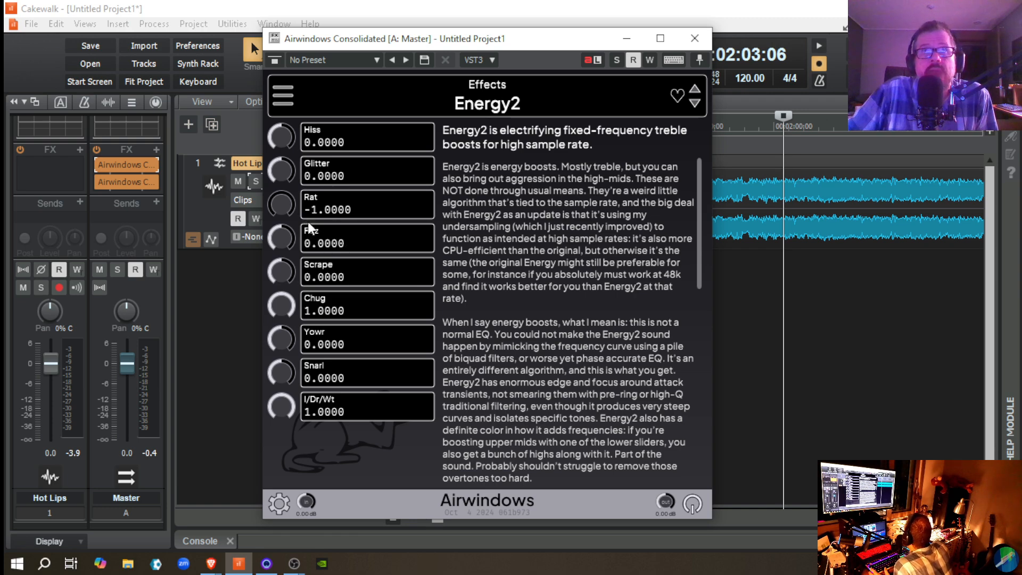
key(space)
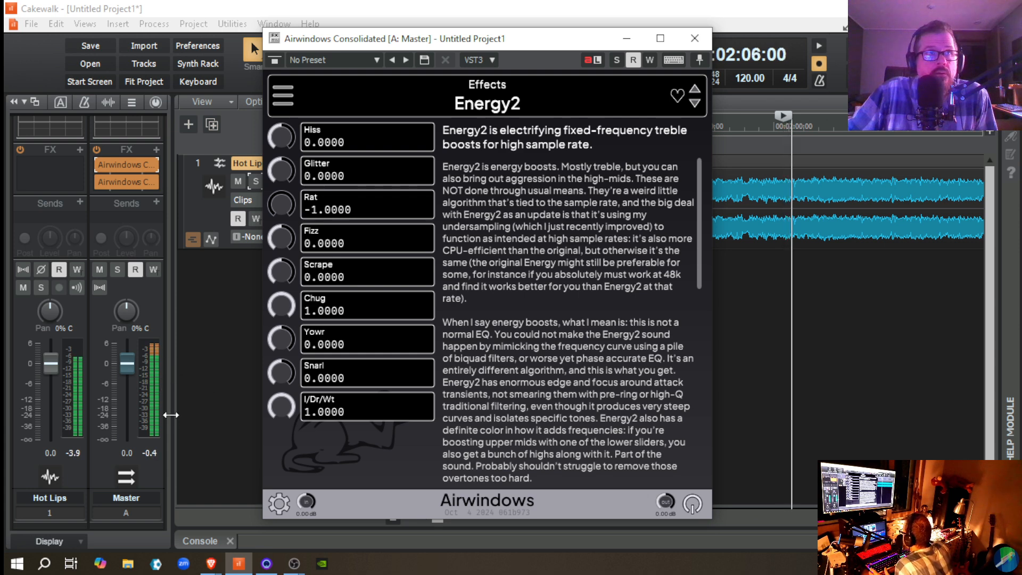
Step: Compare Hot Lips with Energy2 bypassed and enabled on the Master bus at Rat -1.0000, and stop playback
click(99, 168)
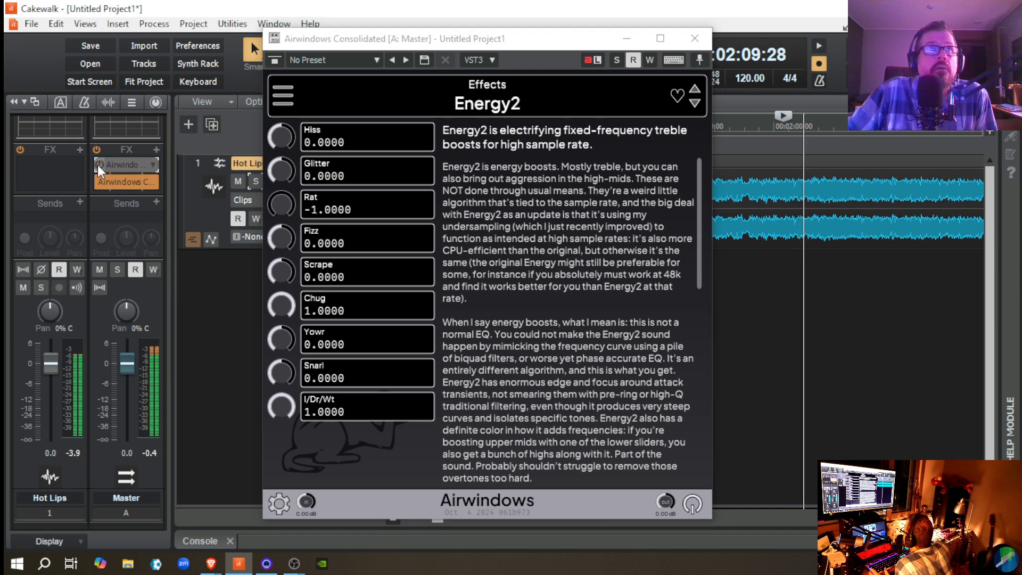
click(98, 164)
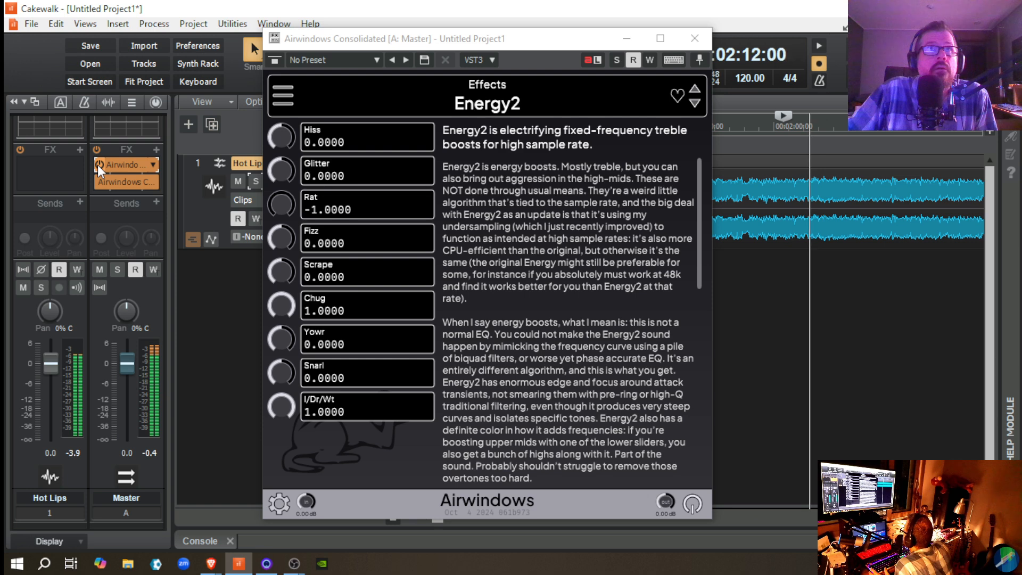
click(97, 164)
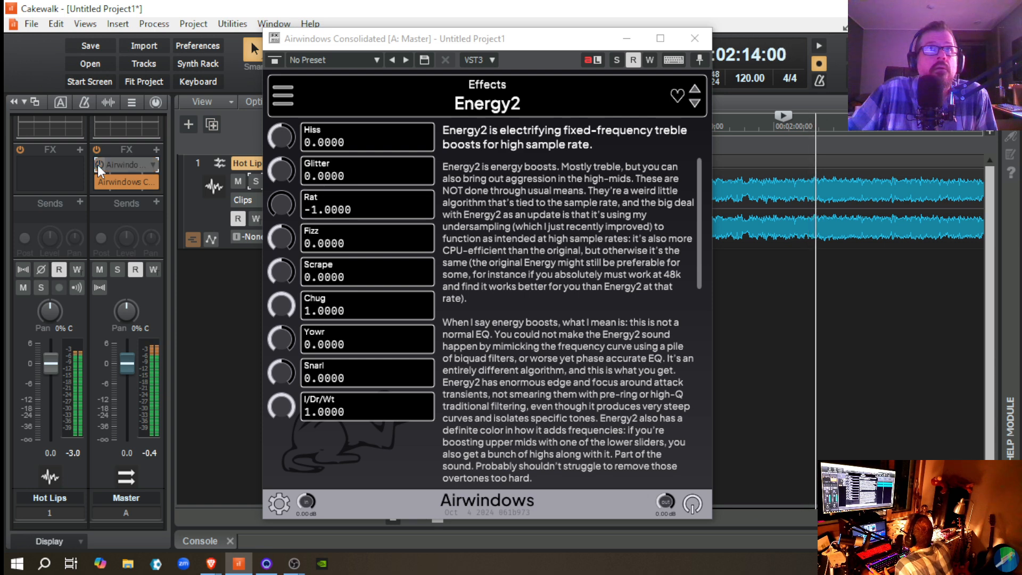
click(98, 165)
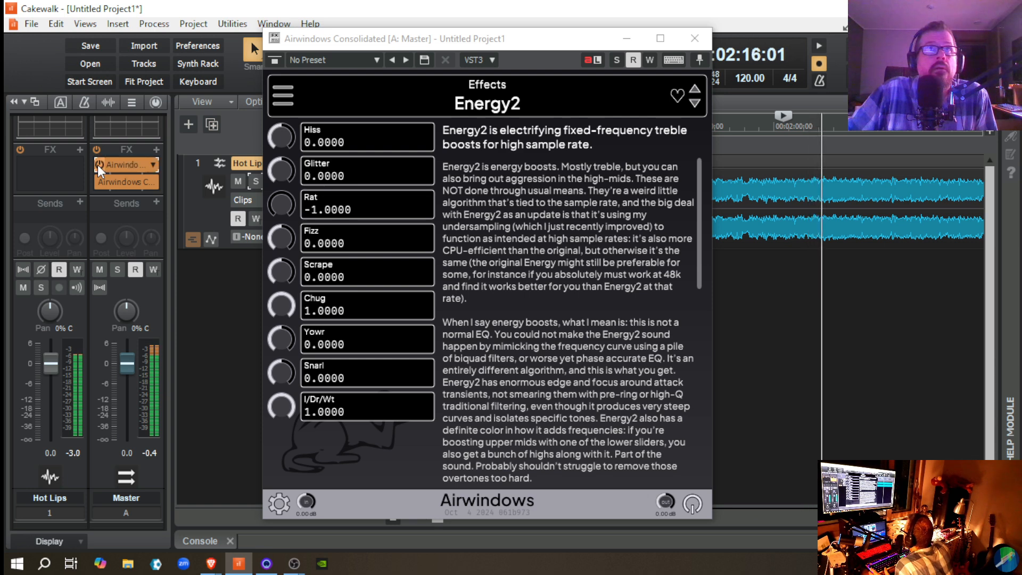
key(space)
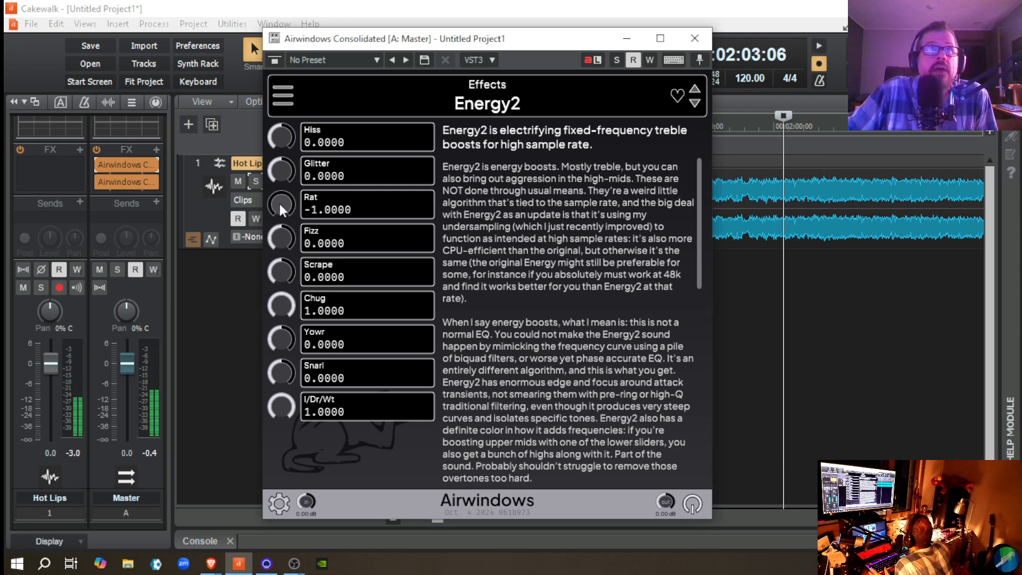
Step: Replay Hot Lips with Rat reset to 0.0000, set Energy2's Rat and Fizz to -1.0000, and clear the Master peak reading
double_click(279, 201)
key(space)
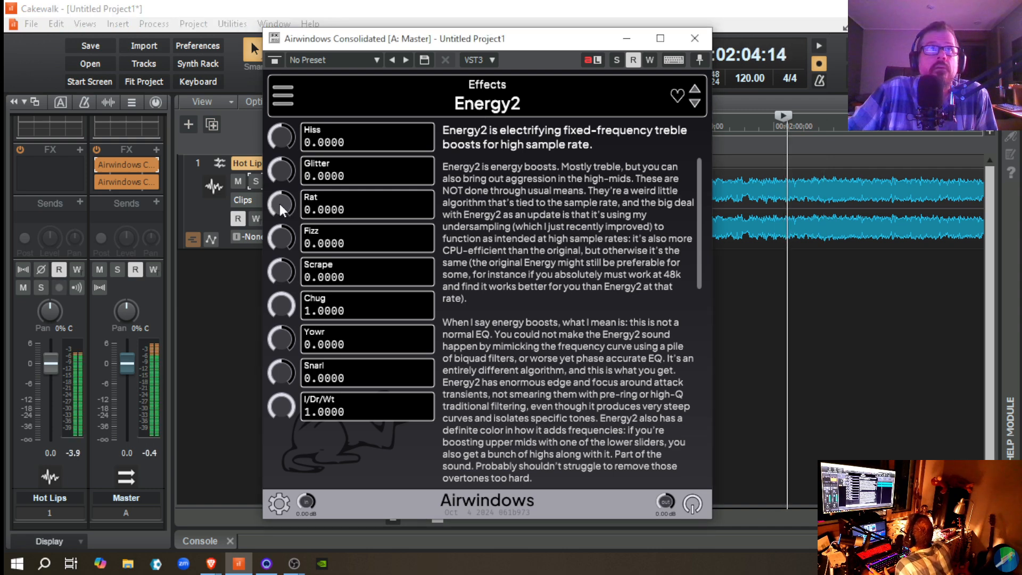
drag(279, 202, 284, 308)
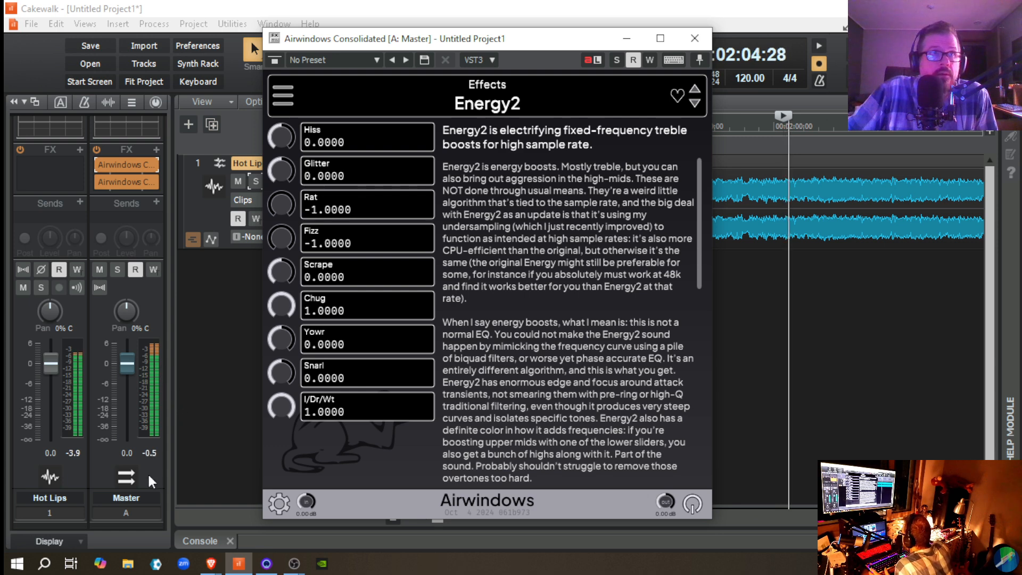
click(154, 453)
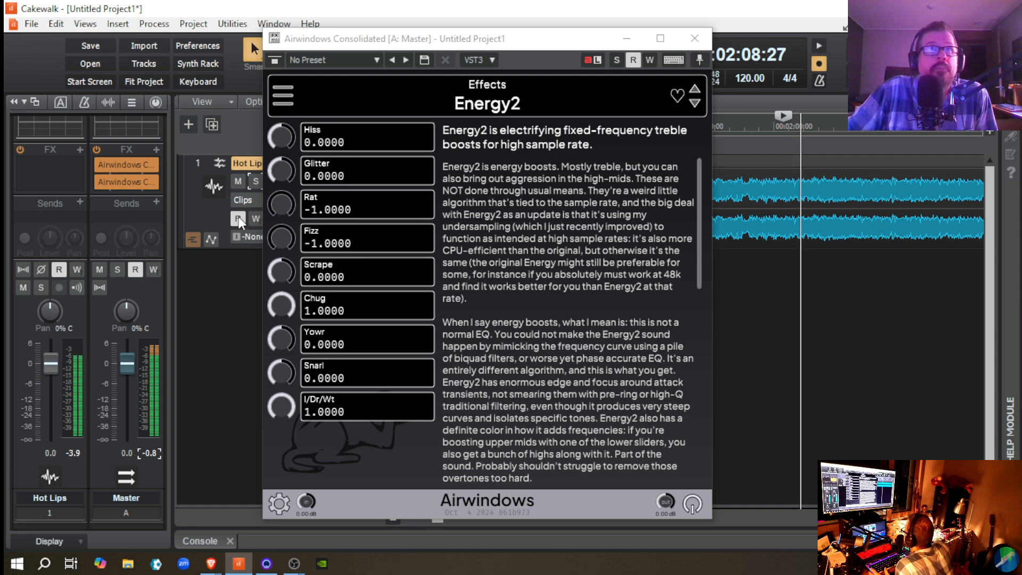
Step: Toggle Energy2's bypass repeatedly during playback to compare the sound with Rat and Fizz at -1.0000, and stop playback
click(99, 165)
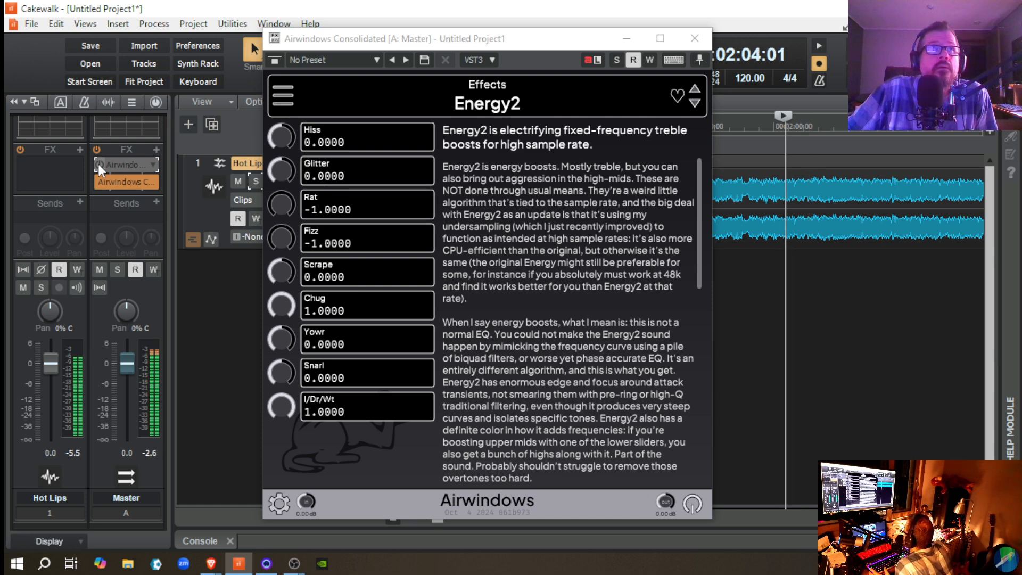
click(98, 164)
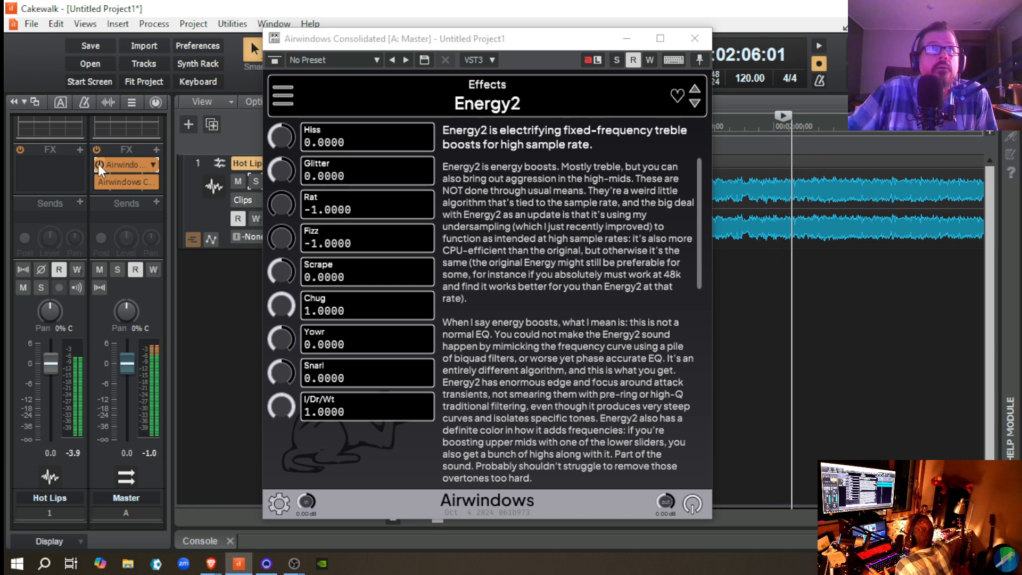
click(98, 164)
click(98, 164)
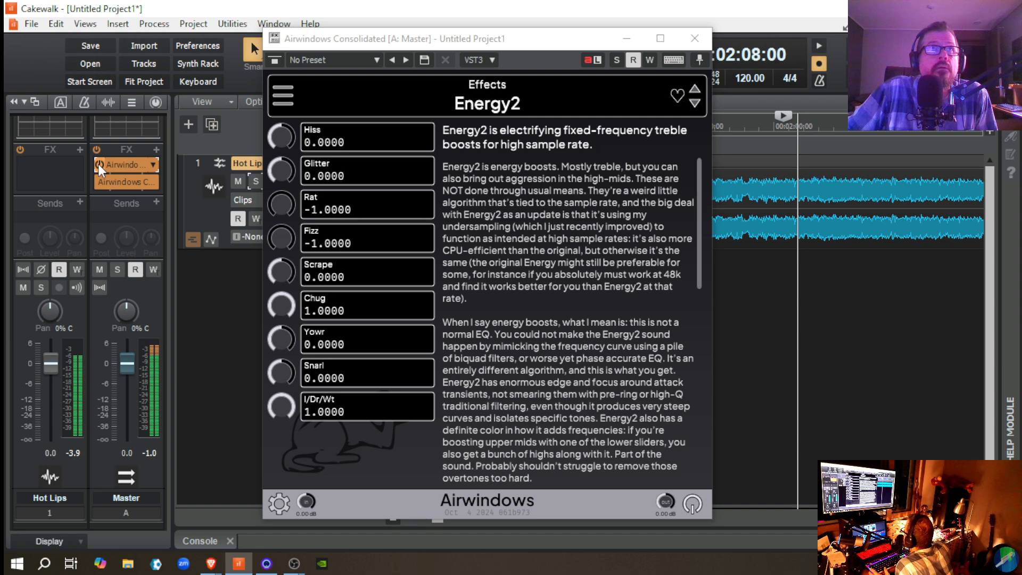
click(98, 164)
click(97, 164)
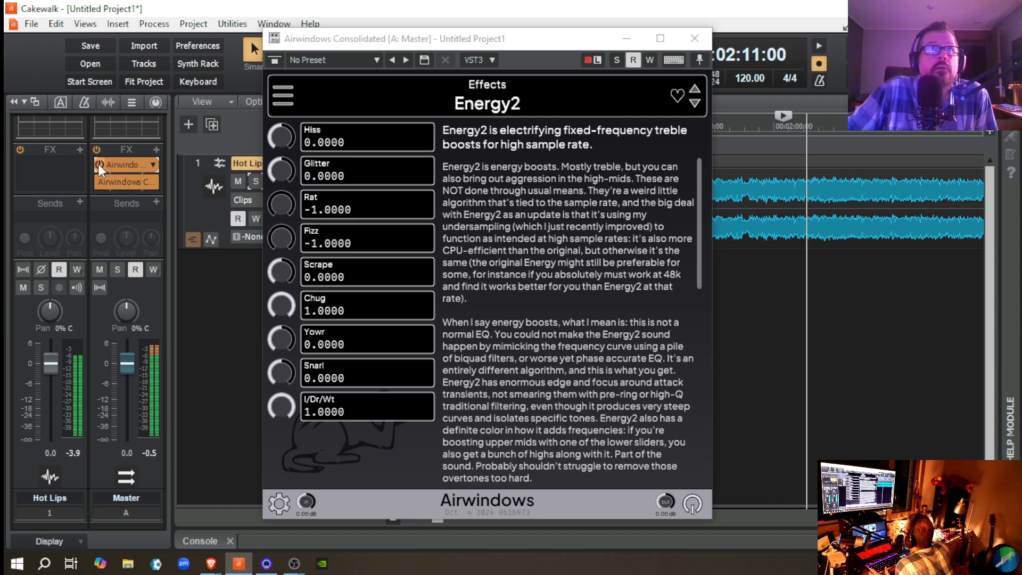
key(space)
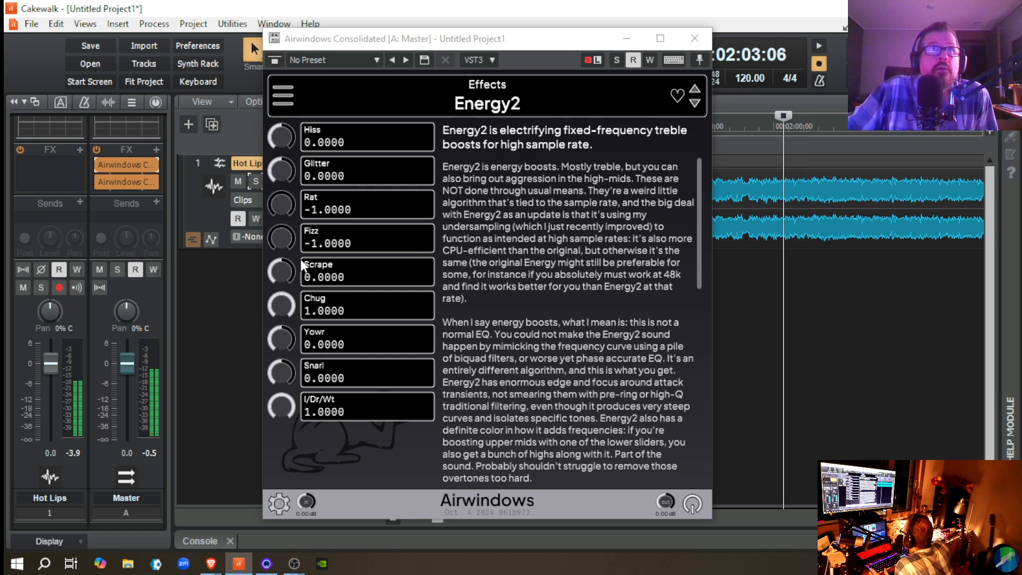
Step: Reset Energy2's Fizz to 0.0000 and replay the passage, comparing Energy2 bypassed and enabled before stopping playback
double_click(282, 237)
key(space)
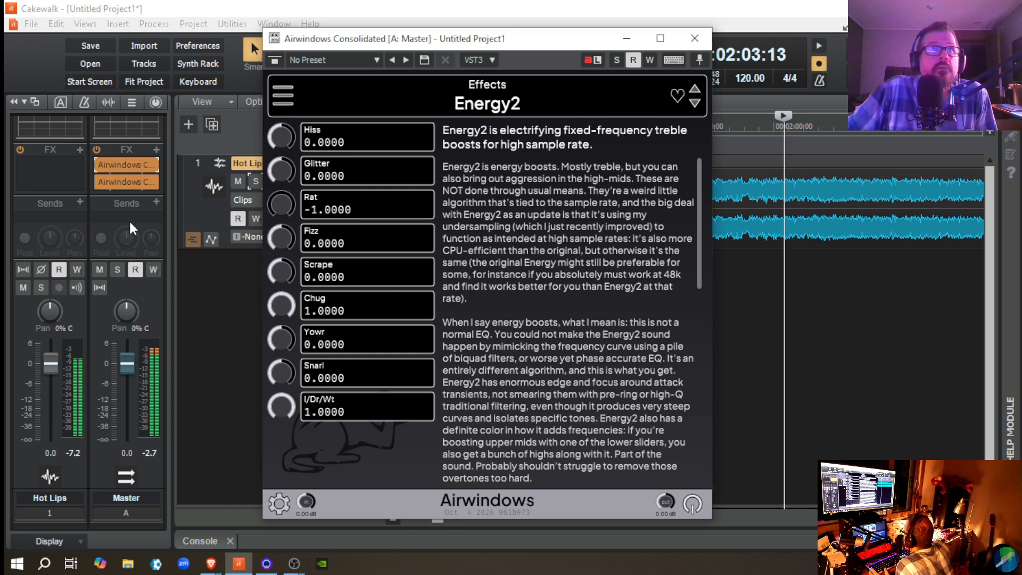
click(99, 165)
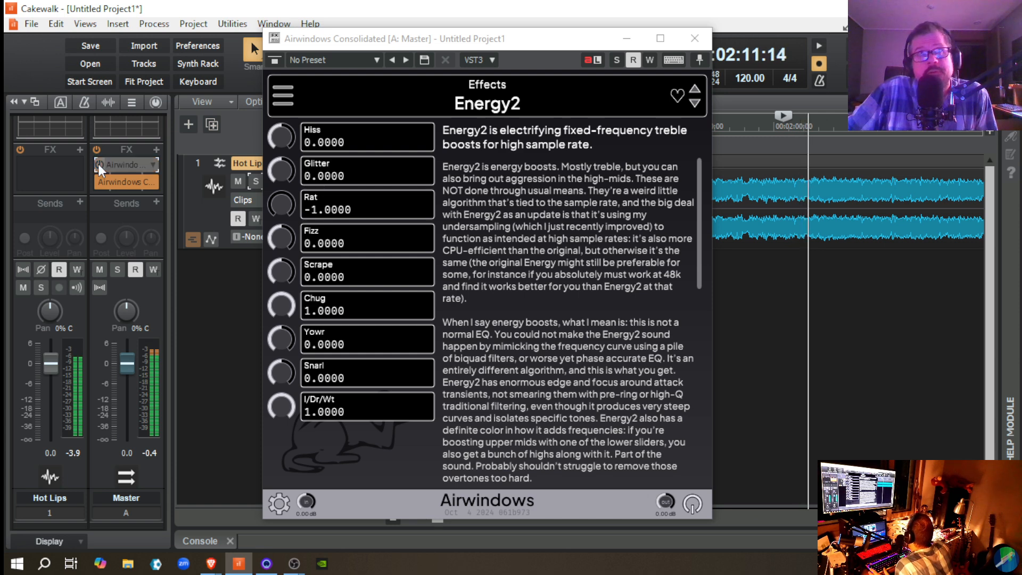
click(98, 164)
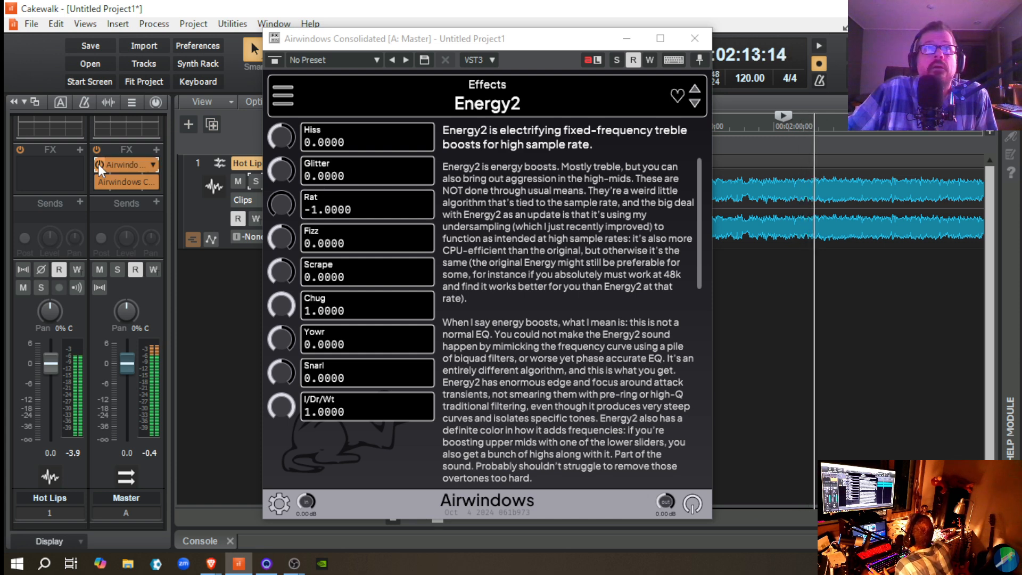
click(98, 164)
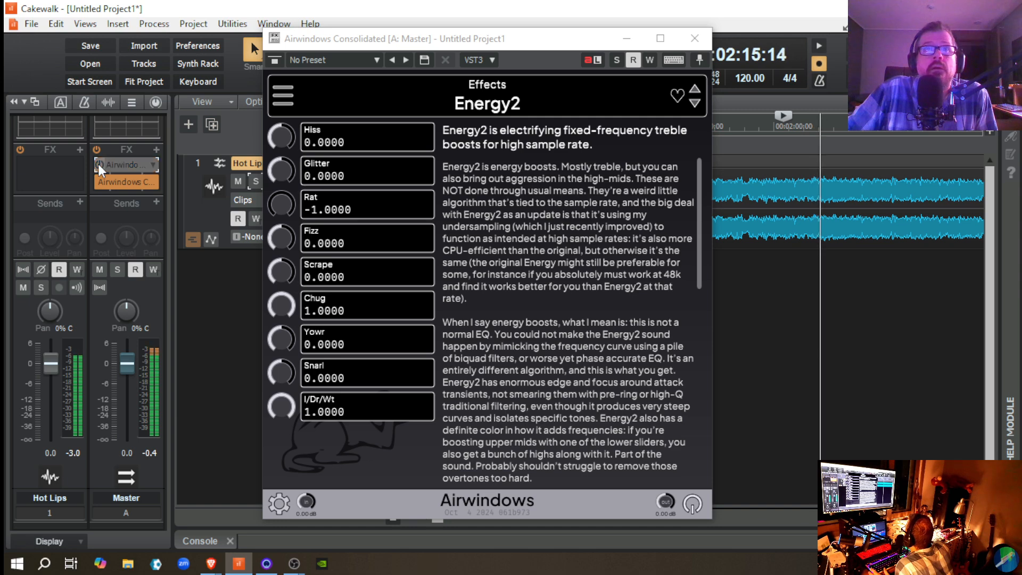
click(98, 164)
key(space)
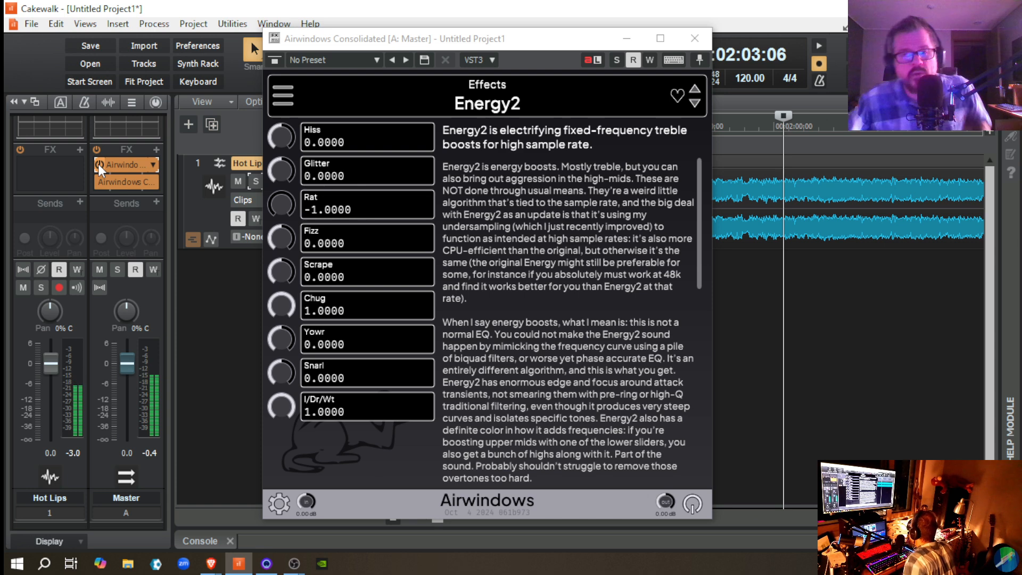
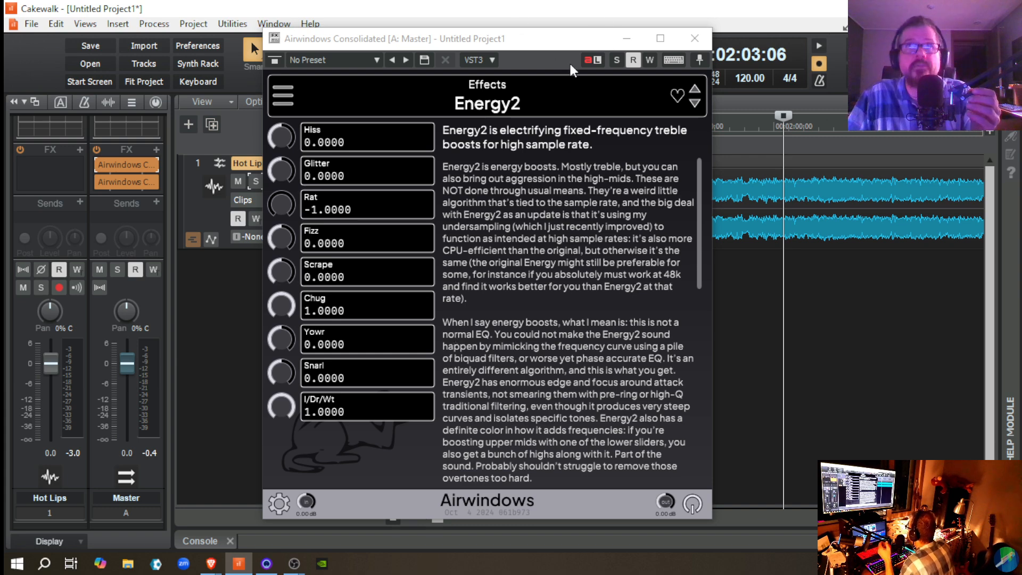
Step: Add another Airwindows Consolidated instance to the Master bus and load ToVinyl4 from the Stereo category
click(693, 40)
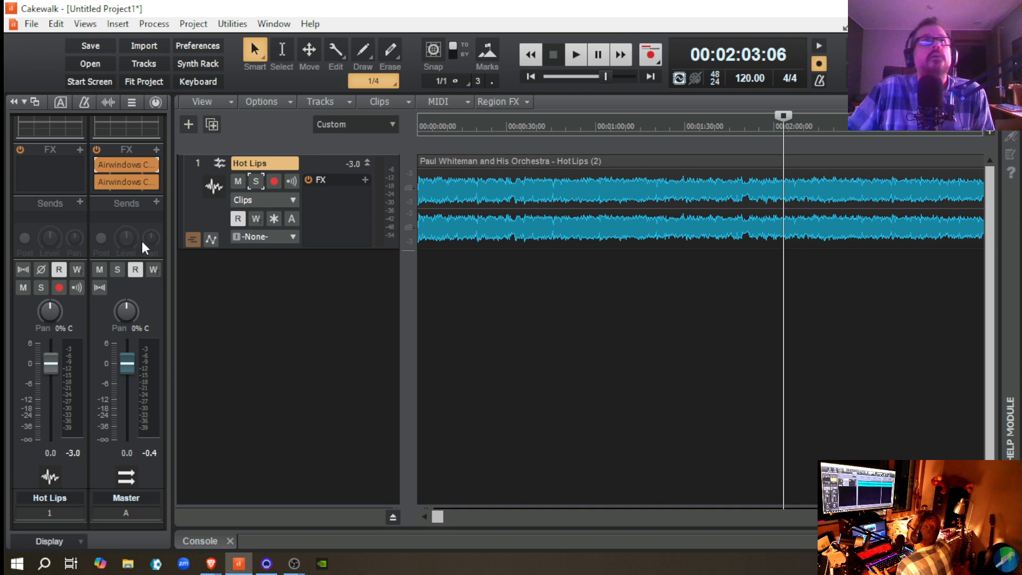
click(155, 149)
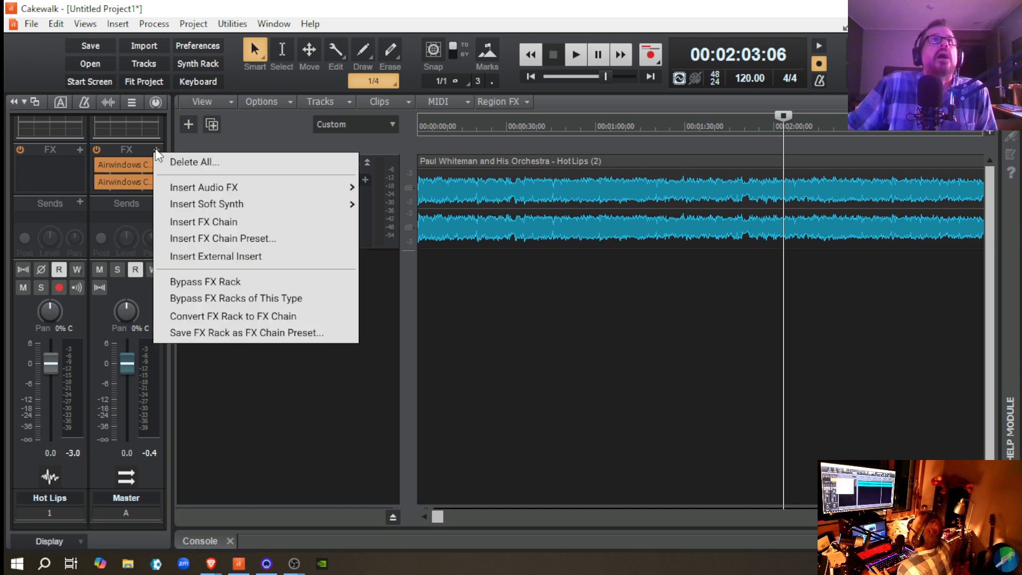
mouse_move(229, 188)
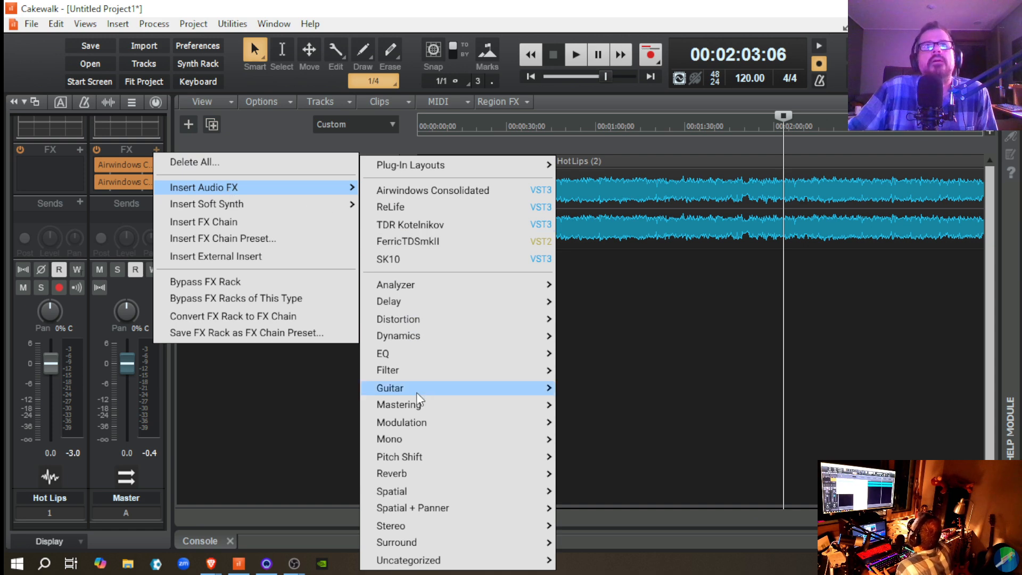
mouse_move(418, 397)
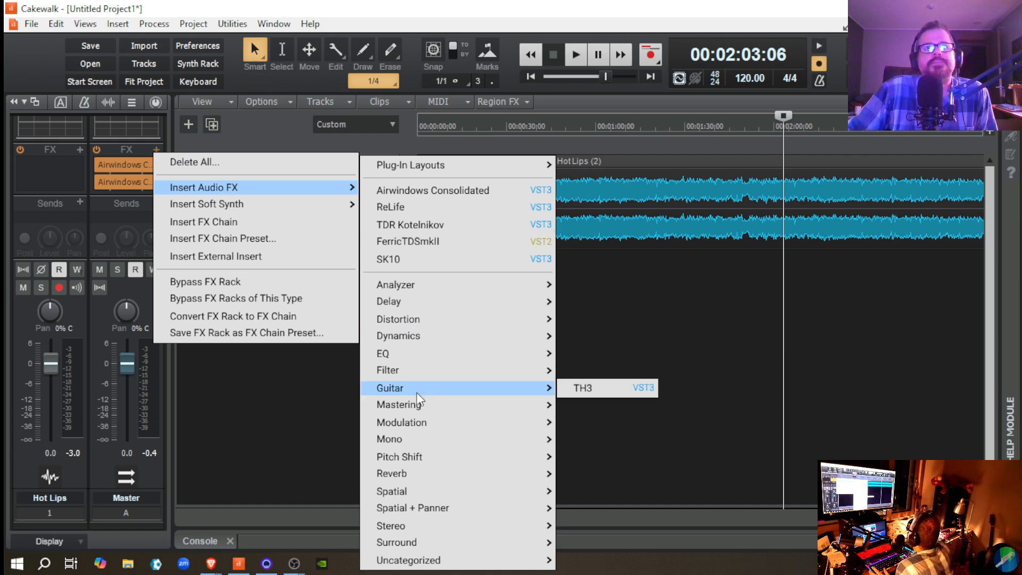
mouse_move(420, 542)
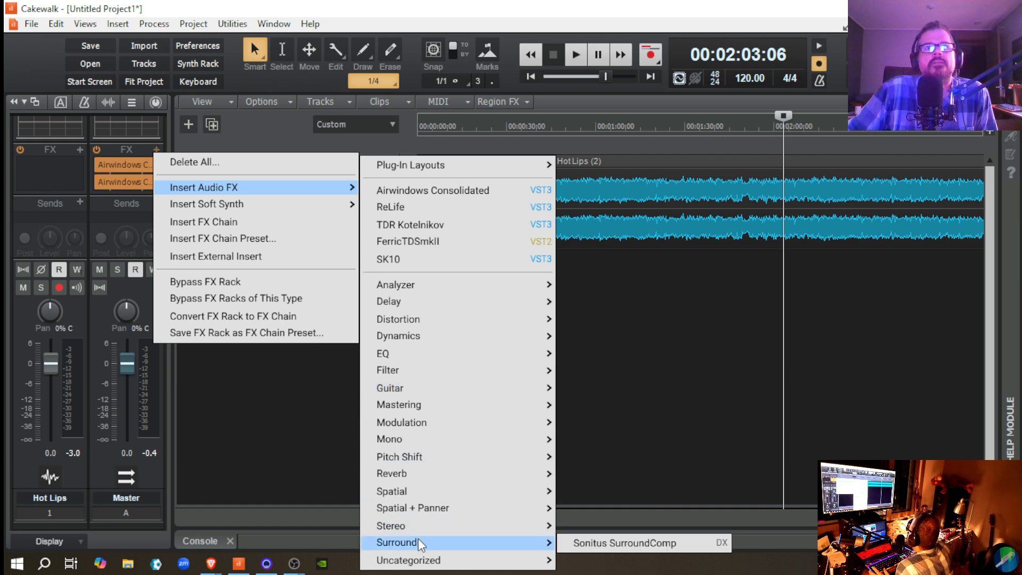
mouse_move(426, 525)
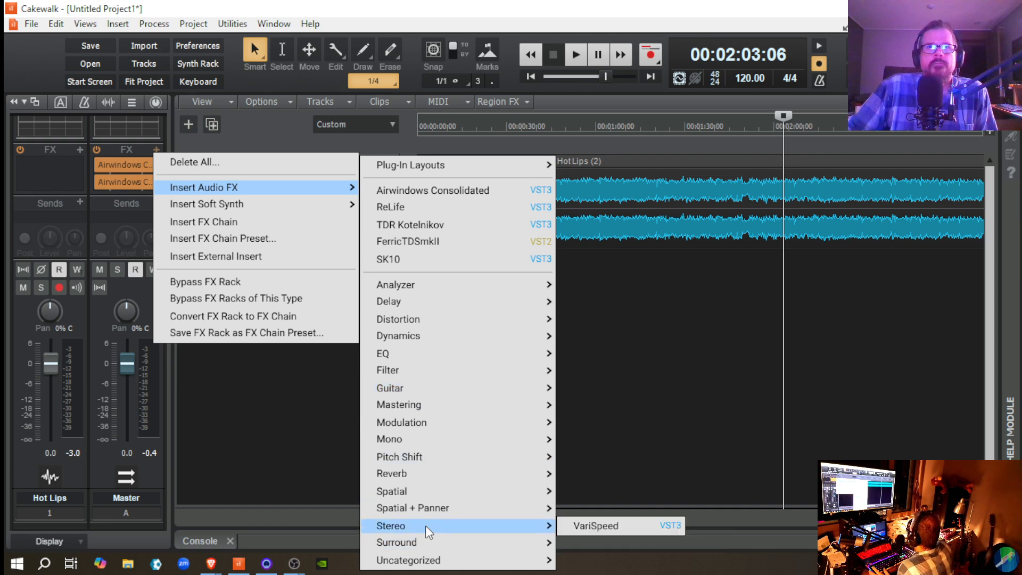
click(395, 190)
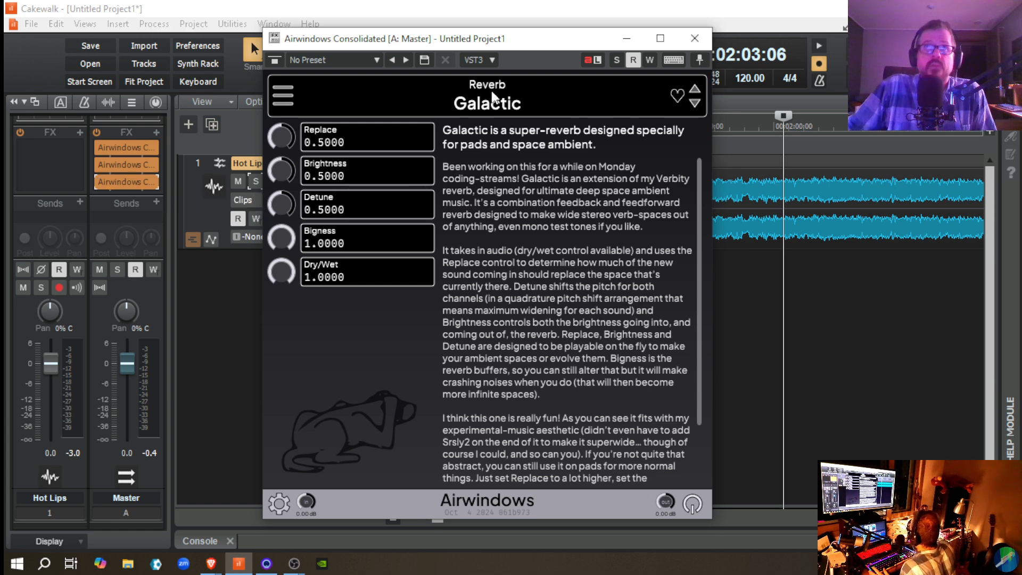
click(279, 92)
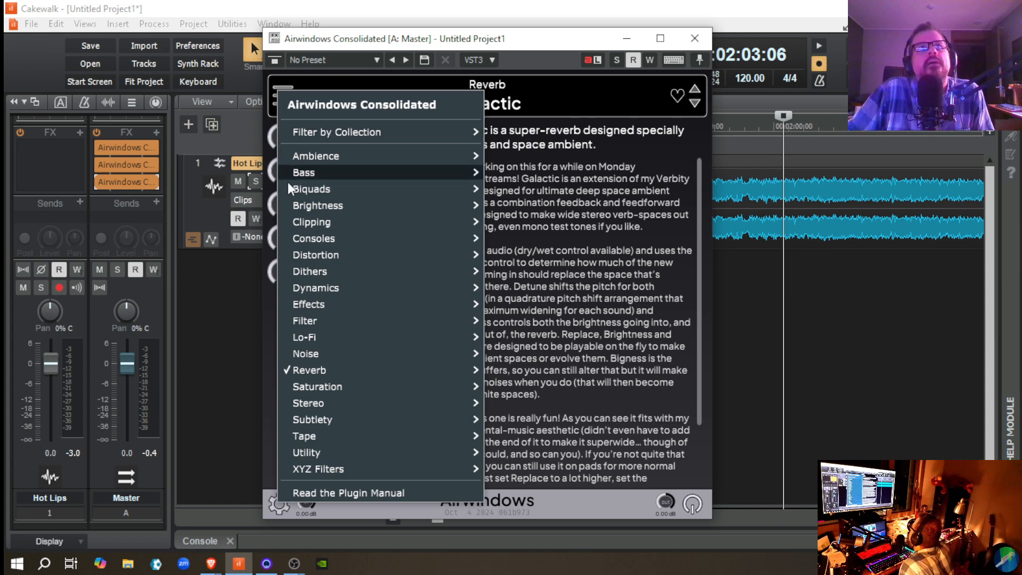
mouse_move(336, 409)
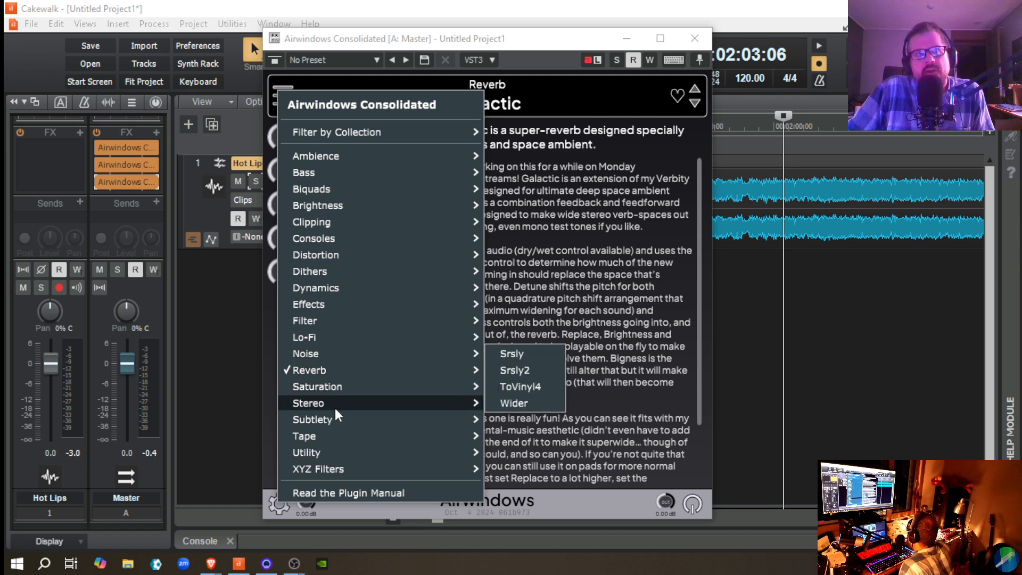
click(545, 387)
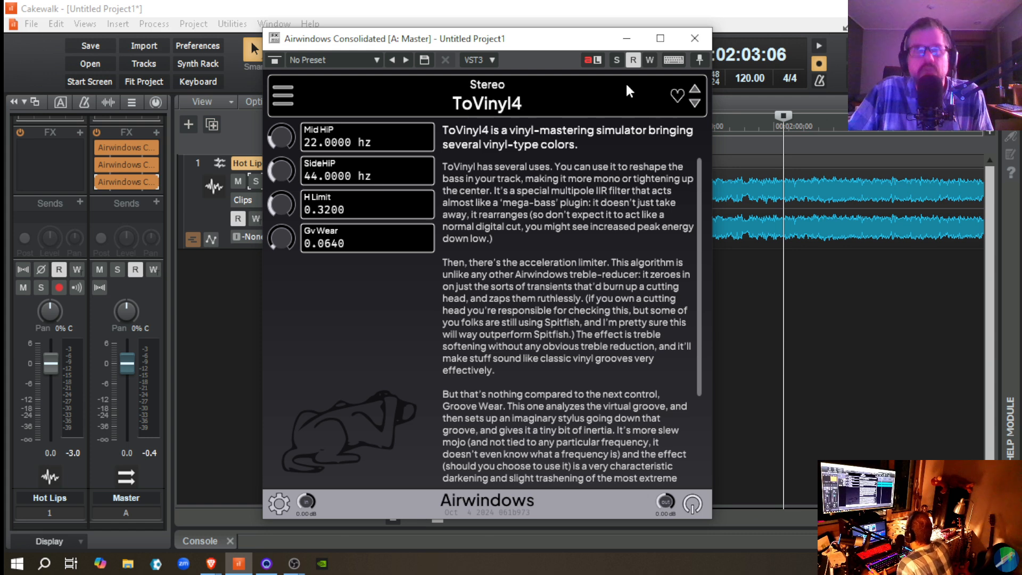
click(693, 40)
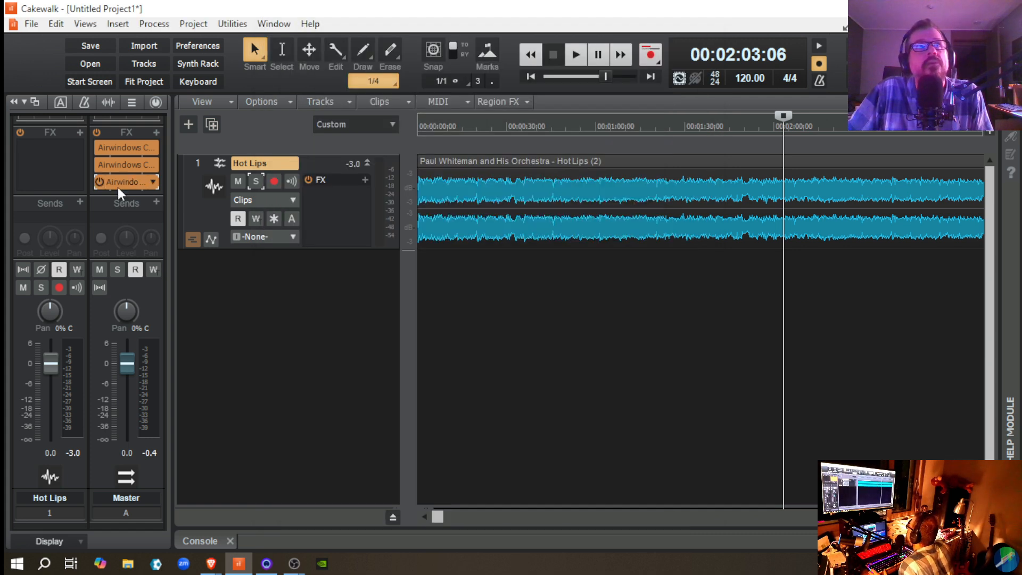
Step: Move ToVinyl4 to the first slot of the Master bus FX rack and check that it is the right instance
drag(117, 187, 116, 141)
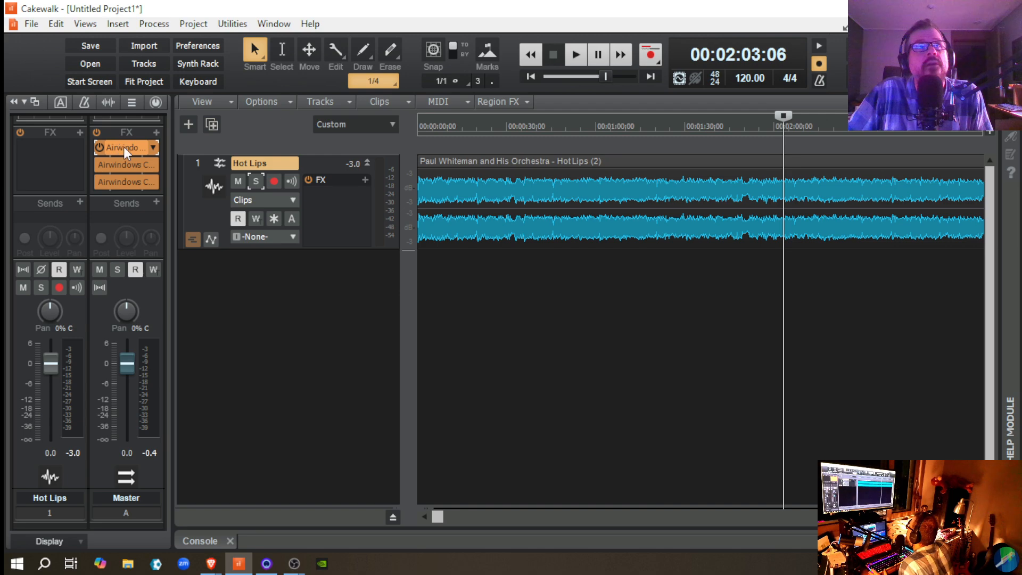
double_click(124, 147)
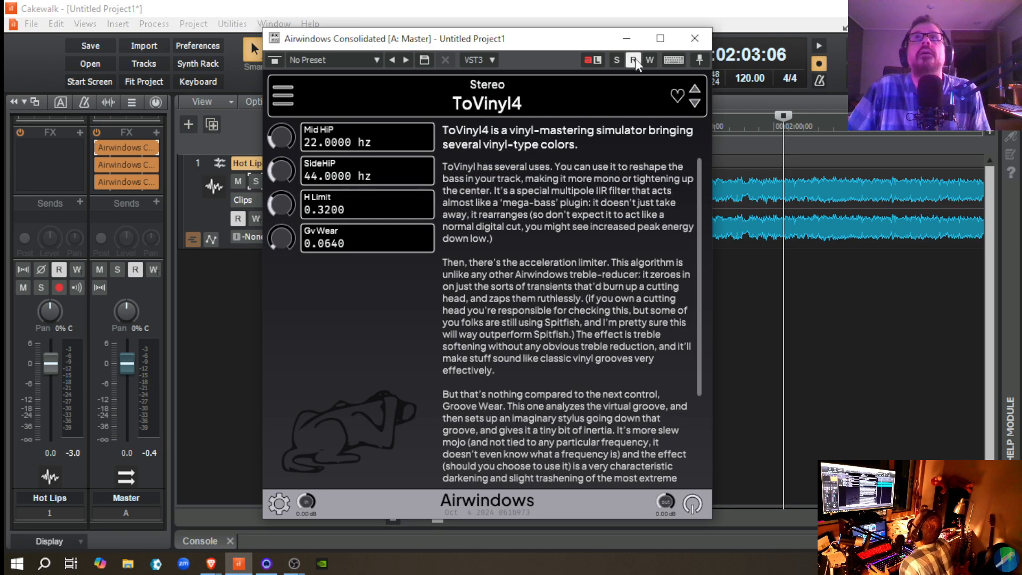
click(694, 39)
Step: Play Hot Lips from 00:02:03:06 with ToVinyl4 enabled, replay it bypassed, and toggle its bypass repeatedly to compare the sound
key(space)
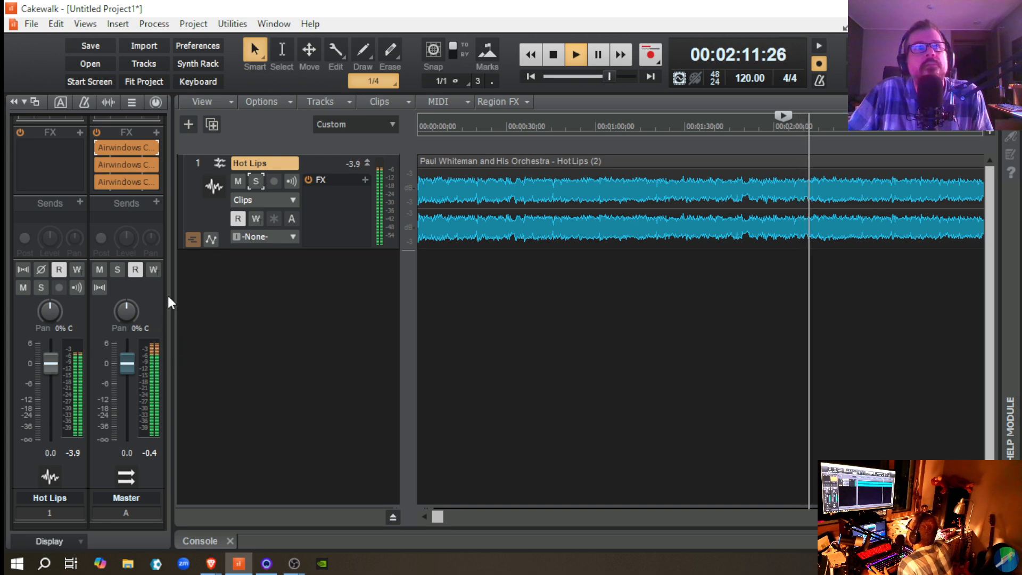
key(space)
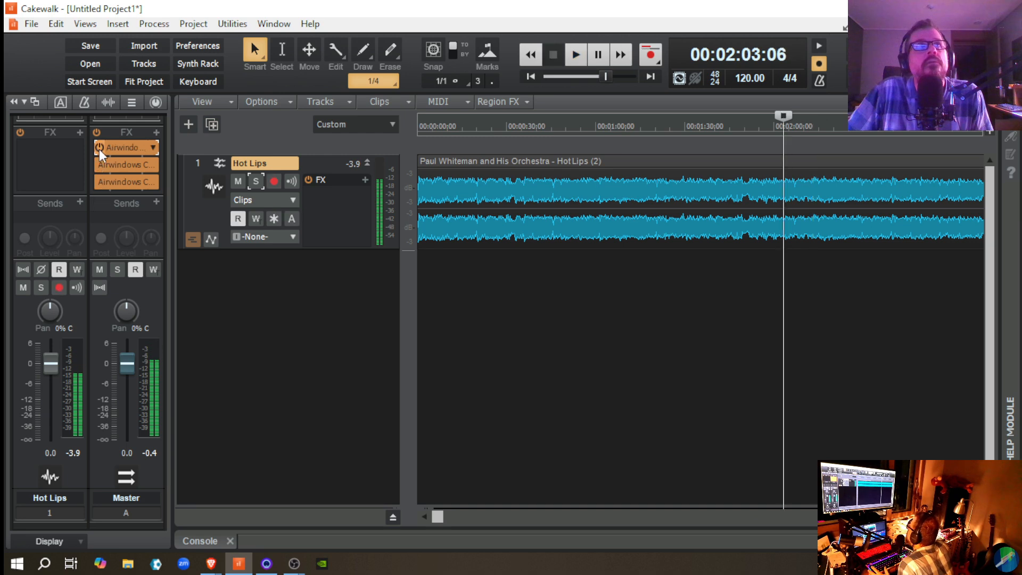
click(99, 149)
key(space)
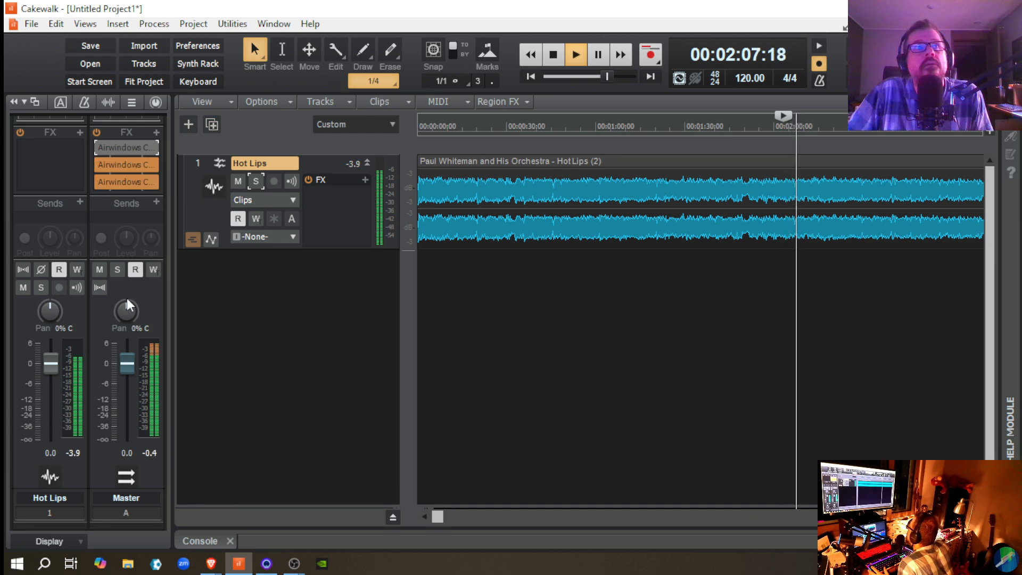
click(99, 150)
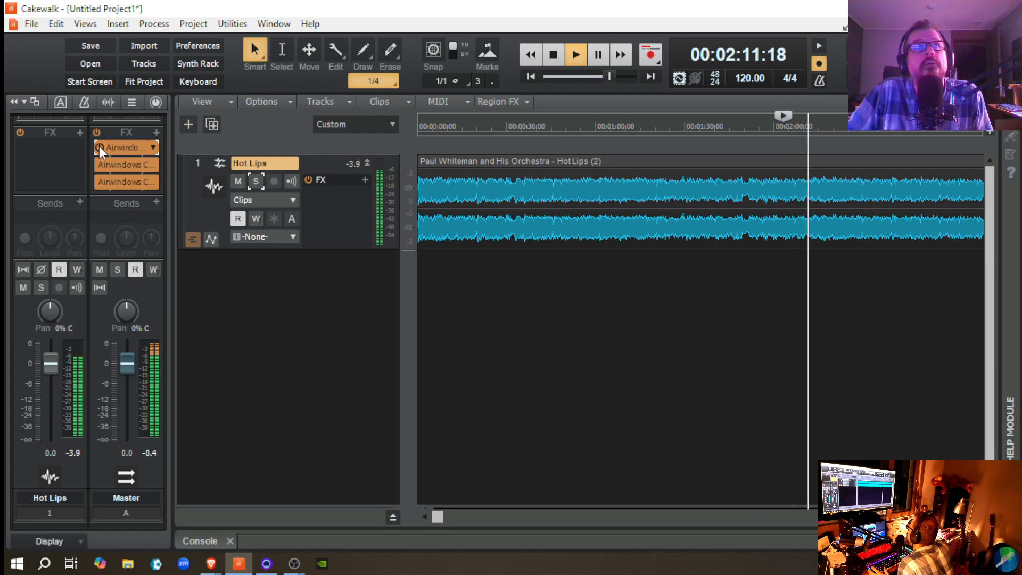
click(99, 147)
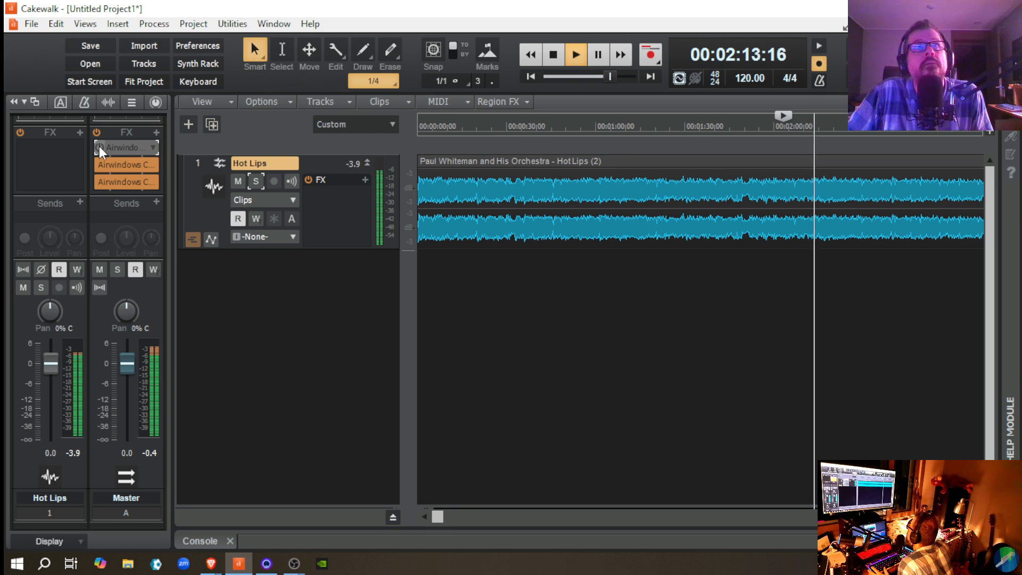
click(99, 146)
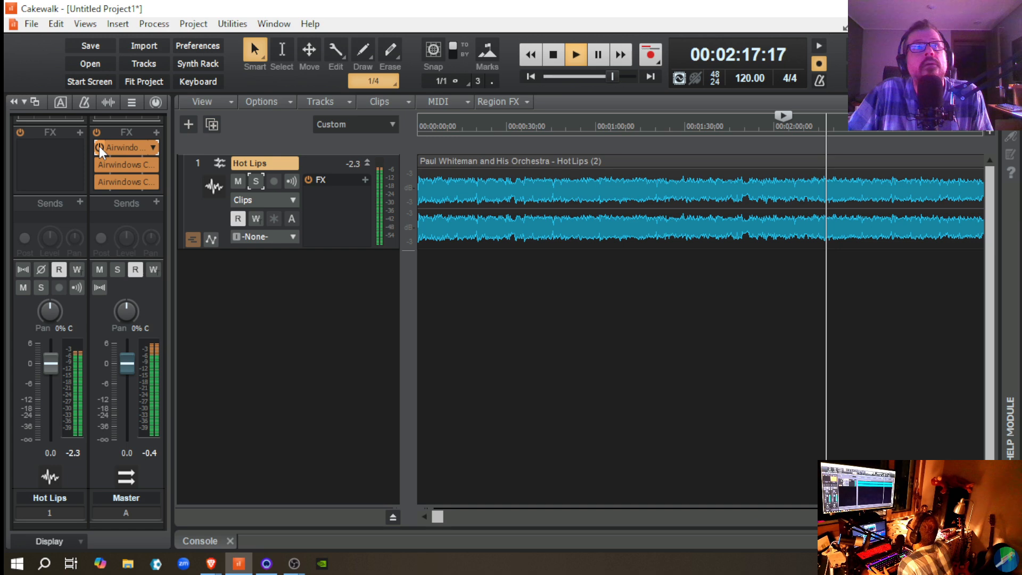
click(99, 146)
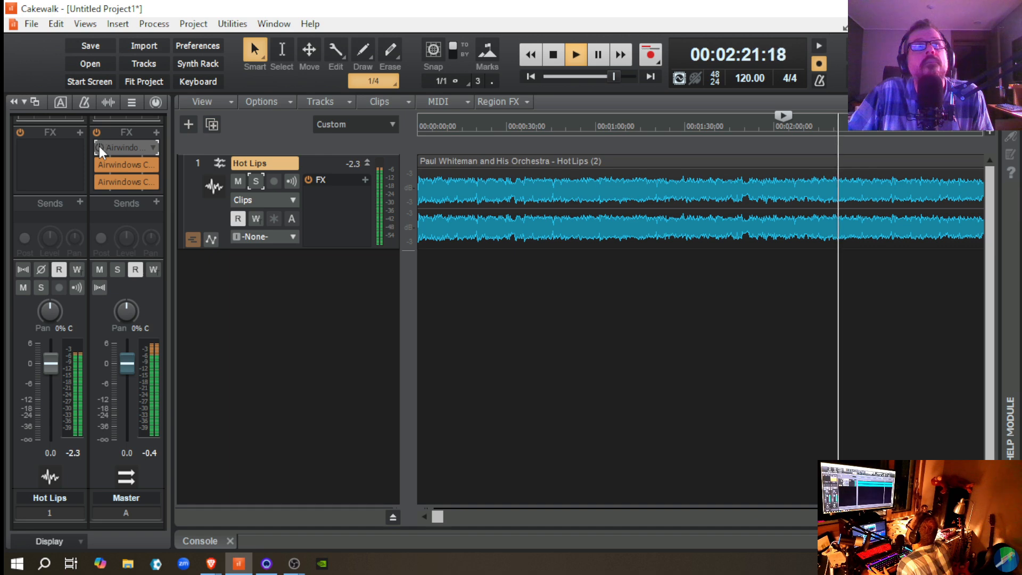
click(99, 145)
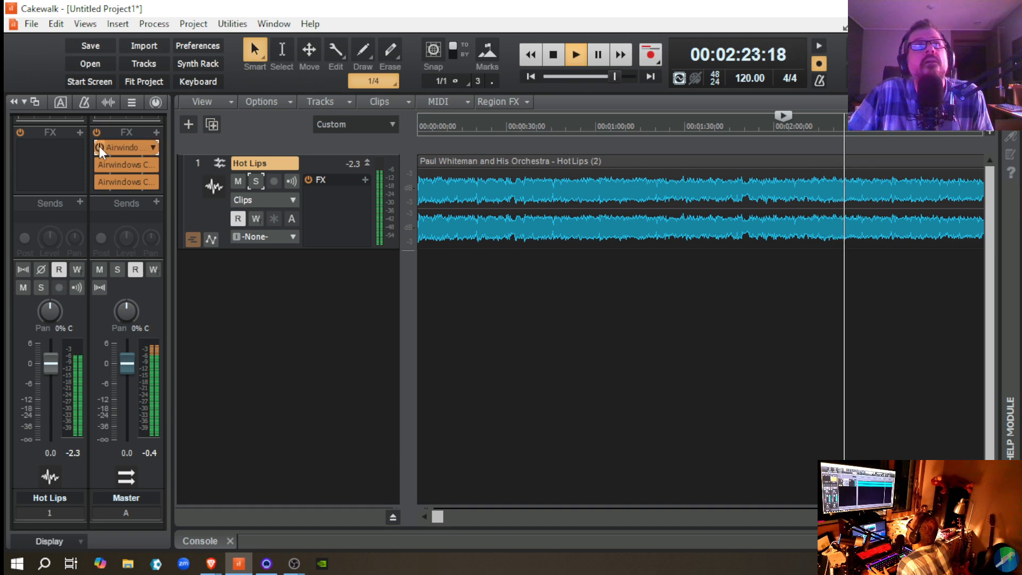
click(99, 146)
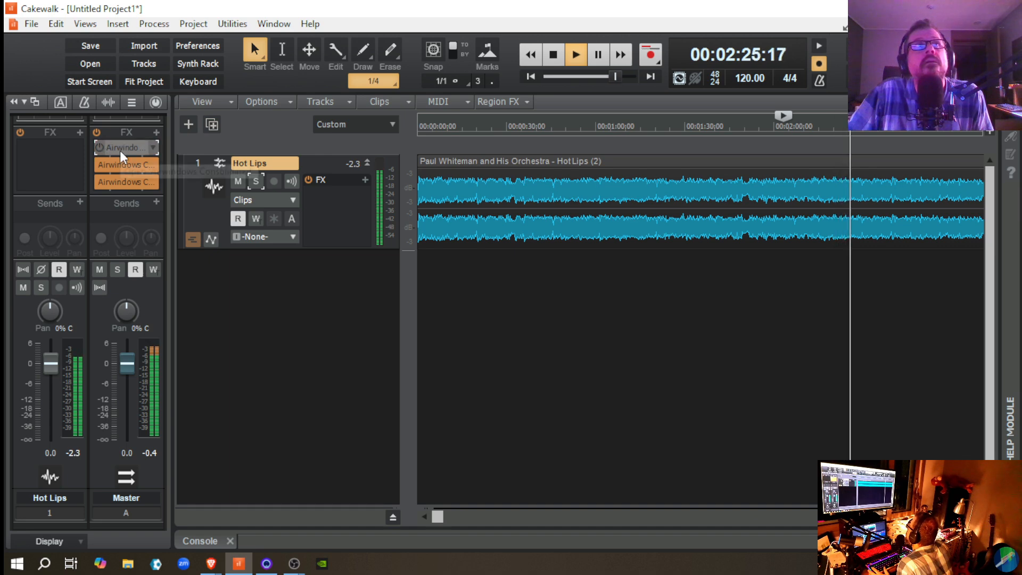
Step: Stop playback and delete the ToVinyl4 instance from the Master bus FX rack
key(space)
right_click(119, 150)
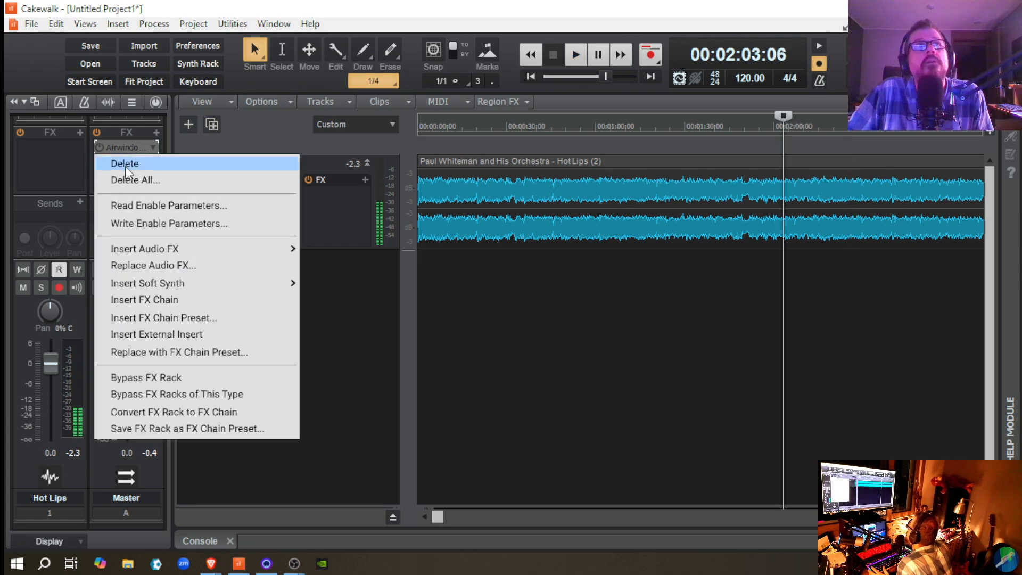
click(160, 160)
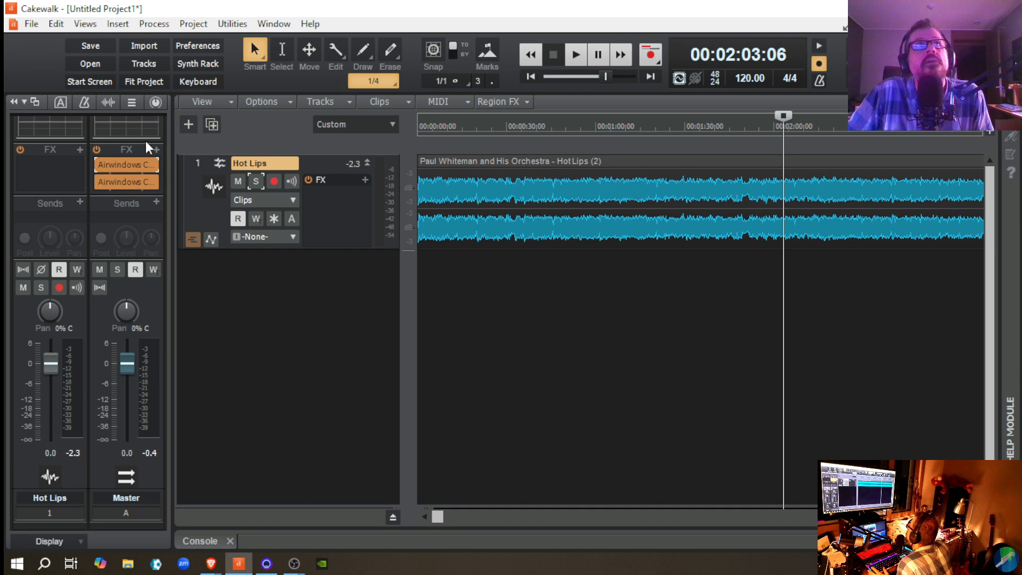
Step: Add a new Airwindows Consolidated instance to the Master bus and load PurestWarm2 from the Subtlety category
click(157, 149)
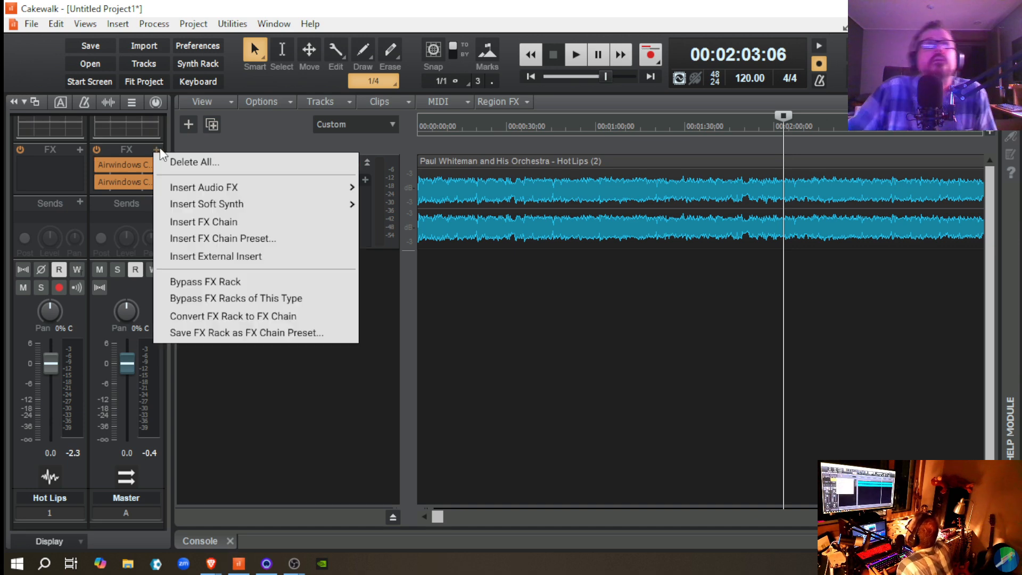
mouse_move(298, 193)
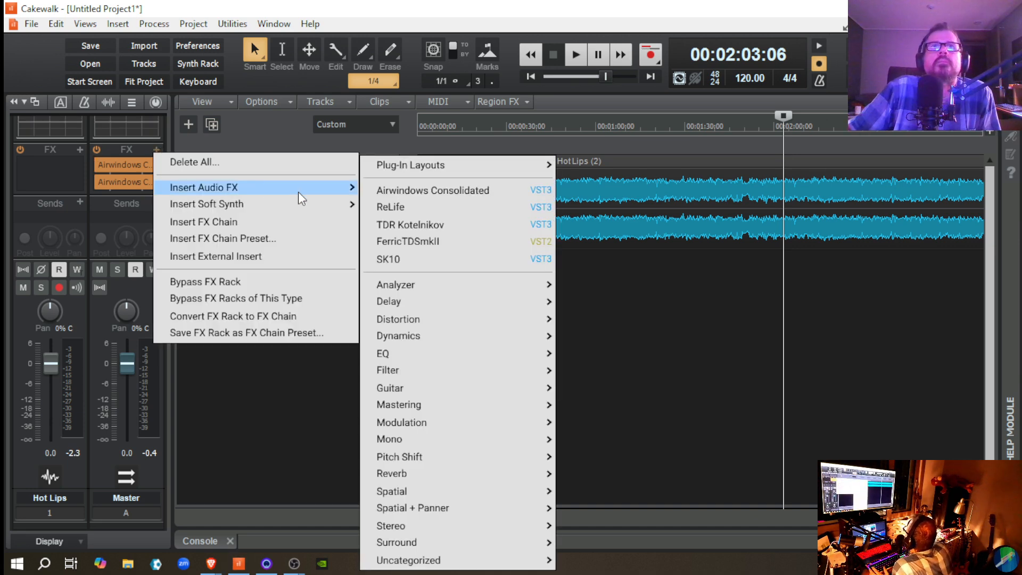
mouse_move(467, 396)
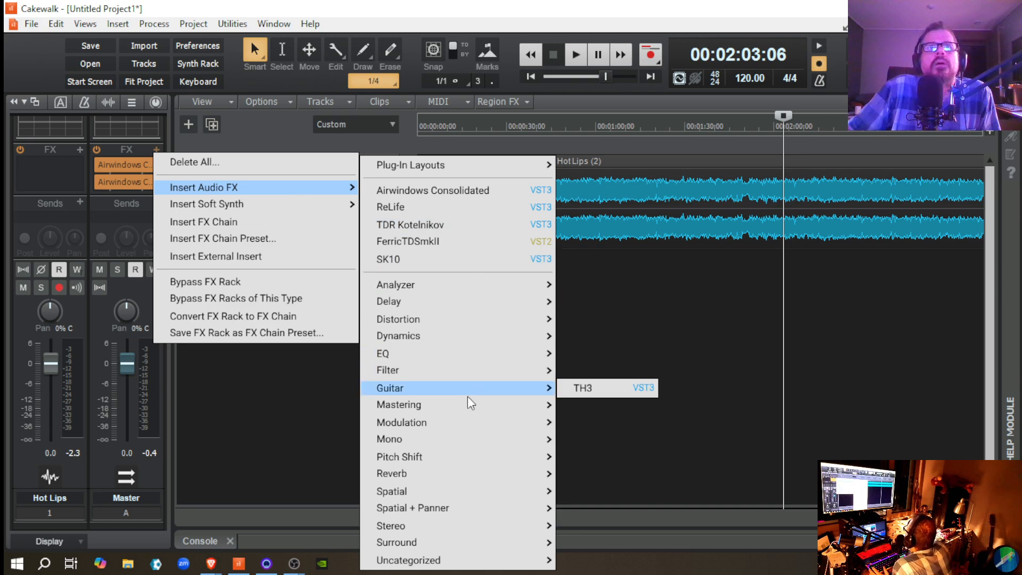
mouse_move(467, 477)
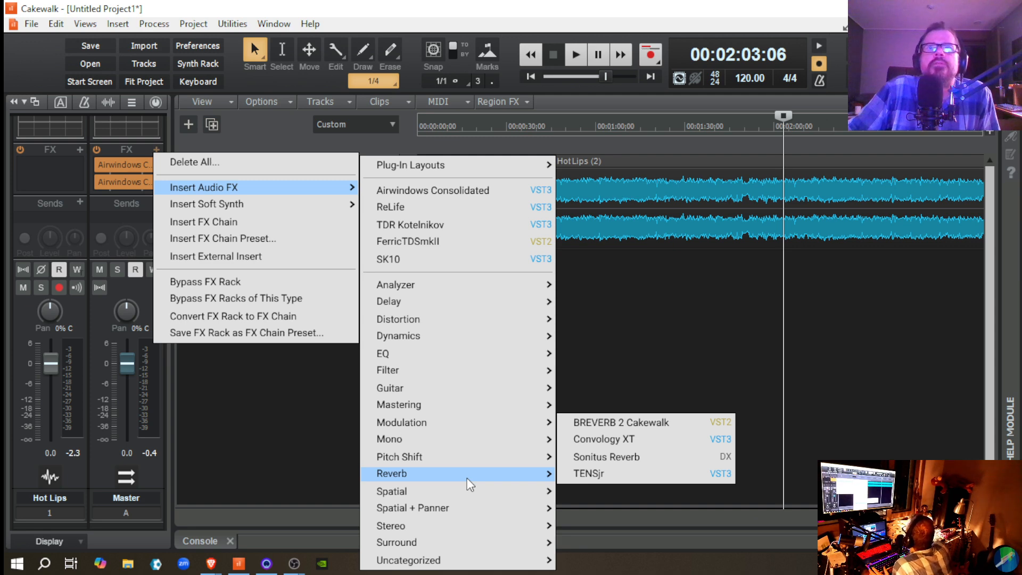
click(475, 202)
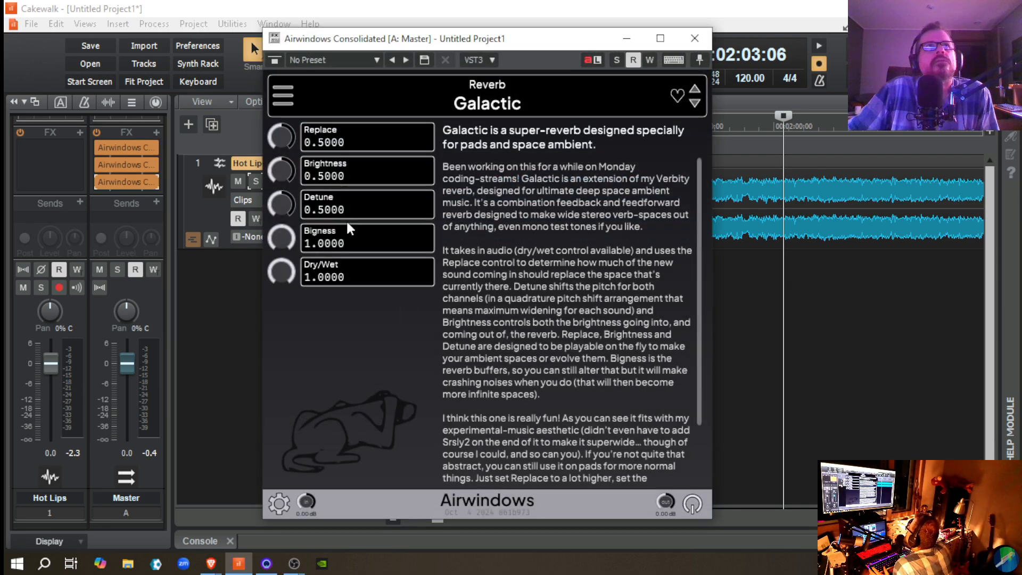
click(278, 104)
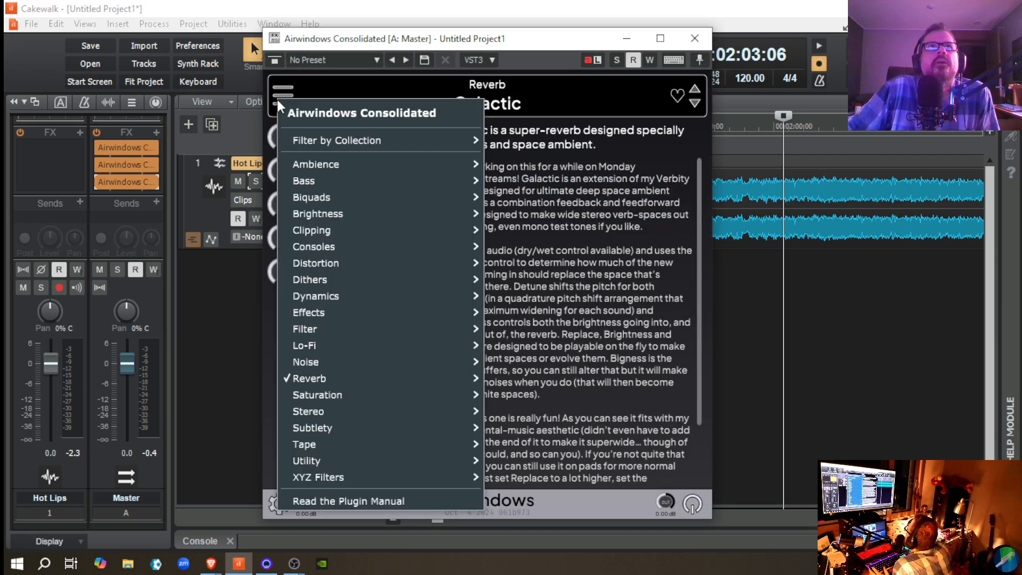
mouse_move(406, 217)
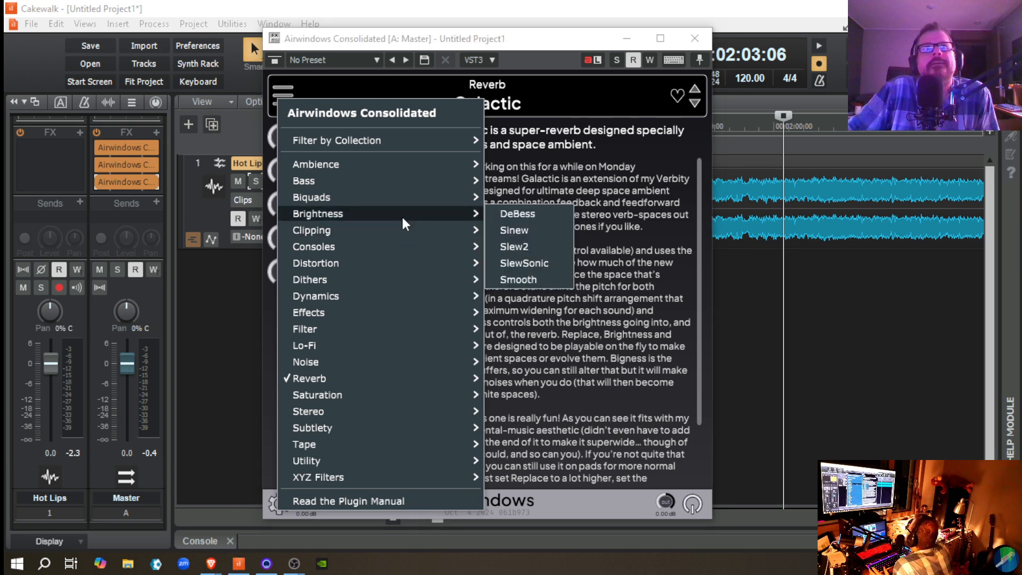
mouse_move(394, 471)
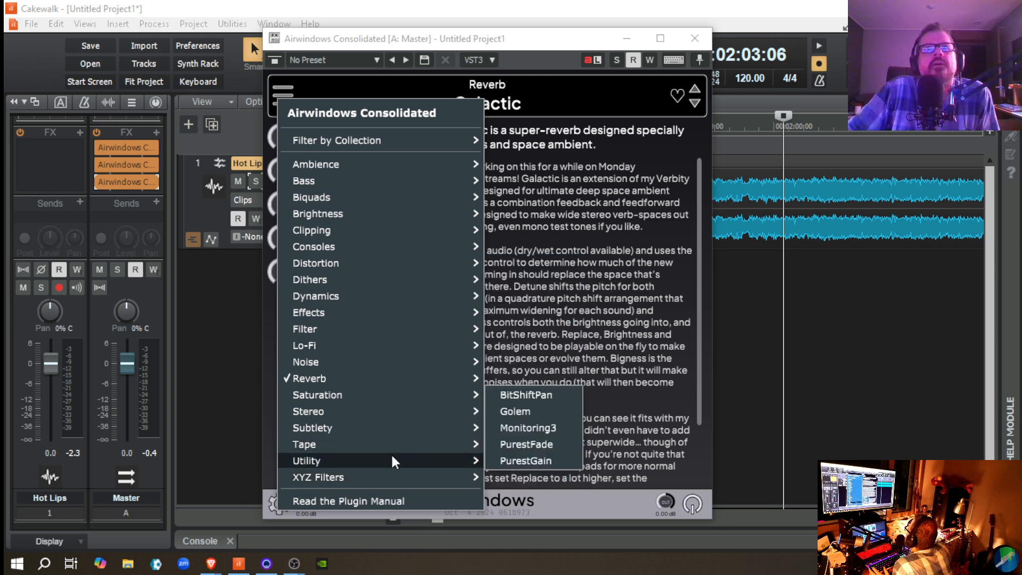
mouse_move(404, 430)
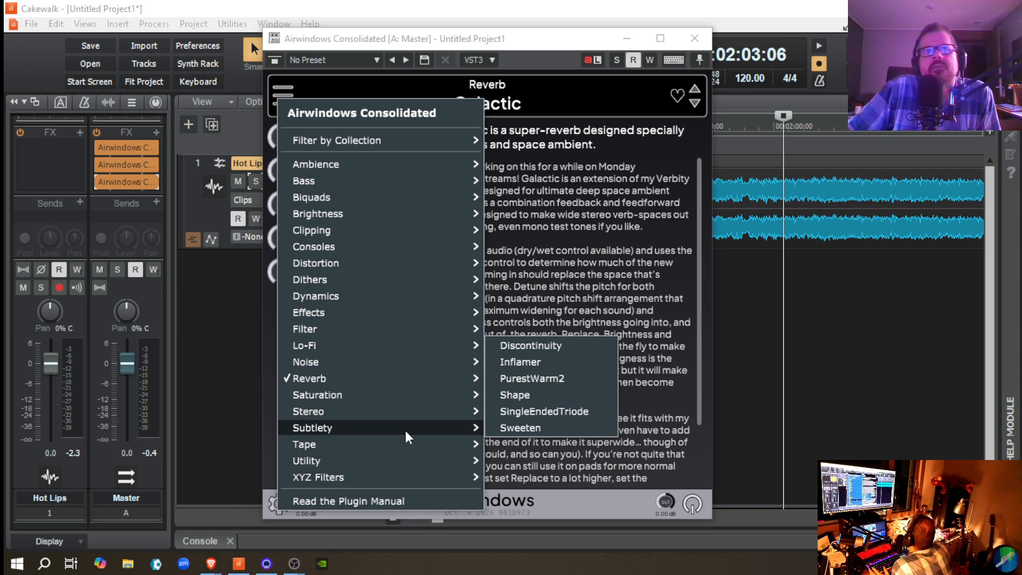
click(543, 380)
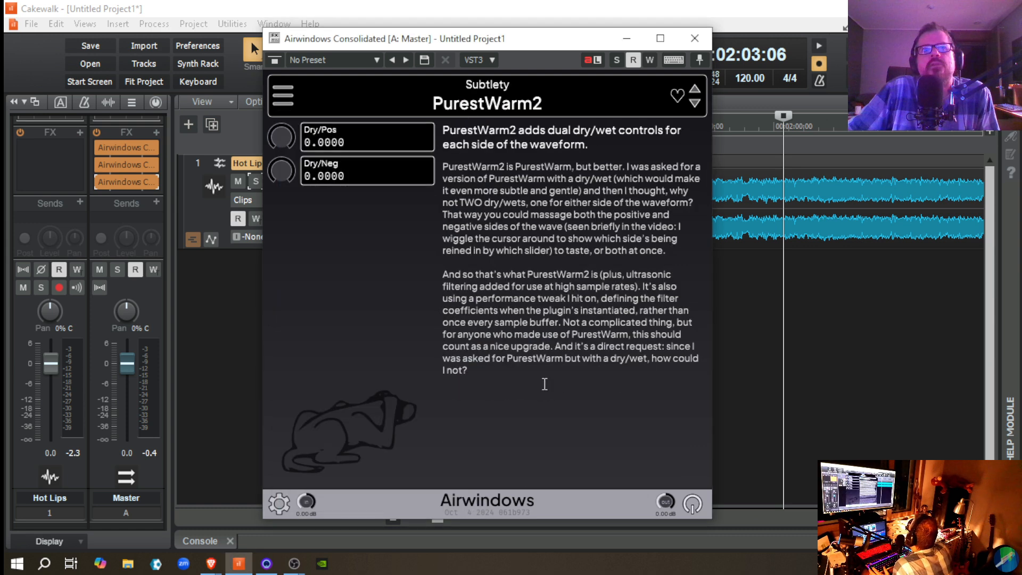
click(695, 32)
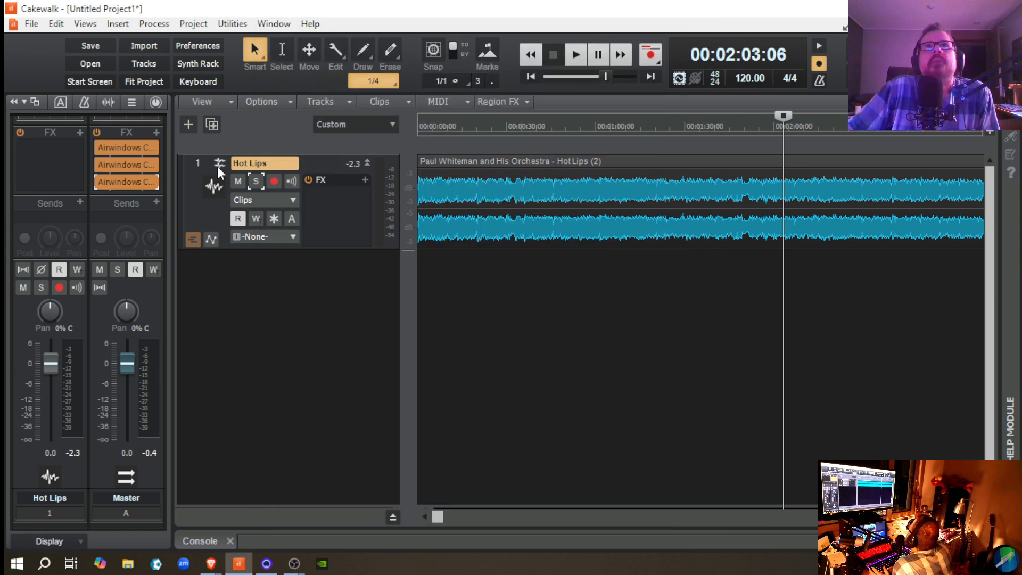
Step: Open the PurestWarm2 instance on the Master bus and set both Dry/Pos and Dry/Neg to 1.0000
double_click(134, 181)
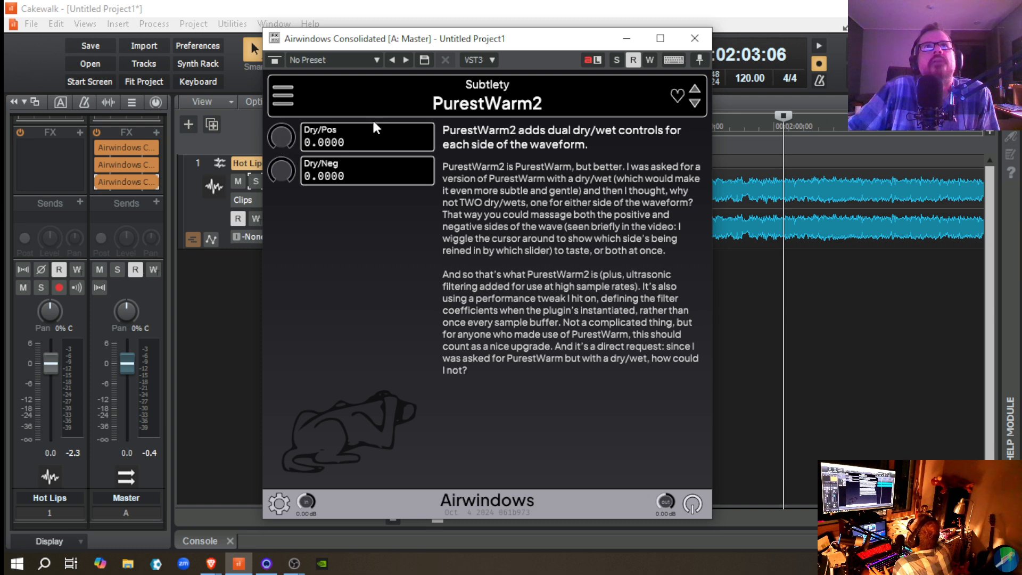
double_click(282, 143)
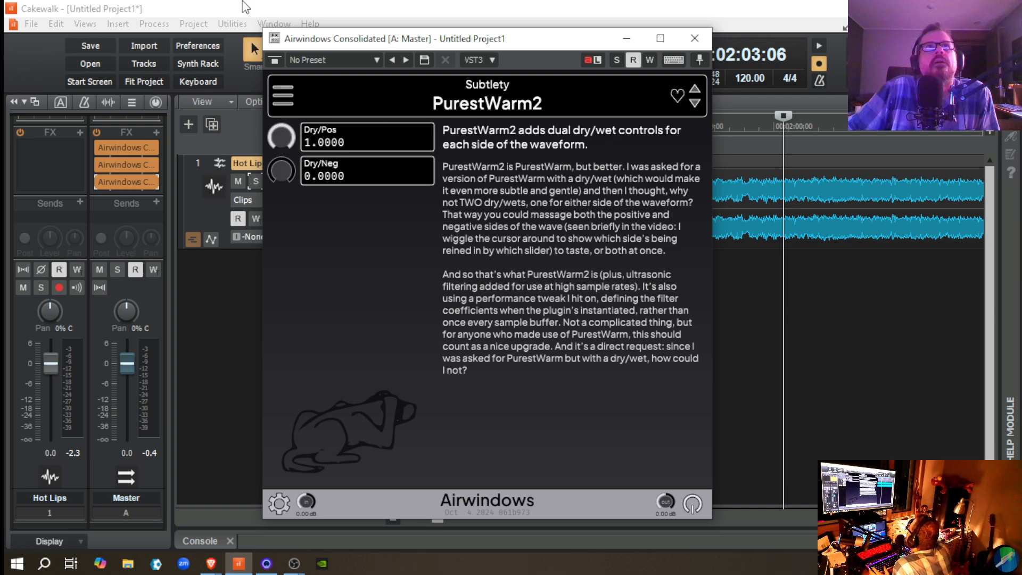
double_click(279, 171)
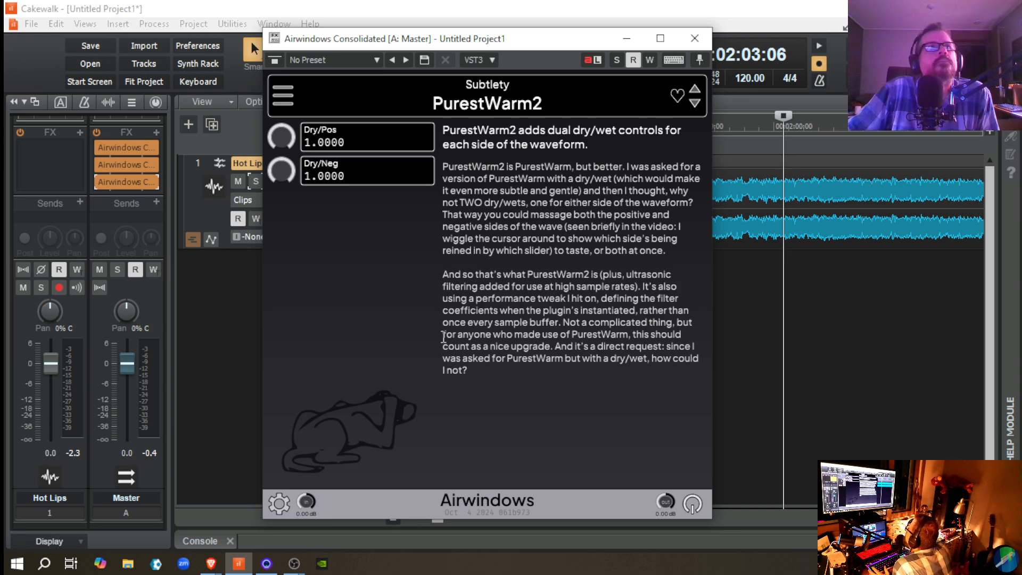
Step: Play Hot Lips from 00:02:03:06 and toggle PurestWarm2's bypass repeatedly to compare the sound
key(space)
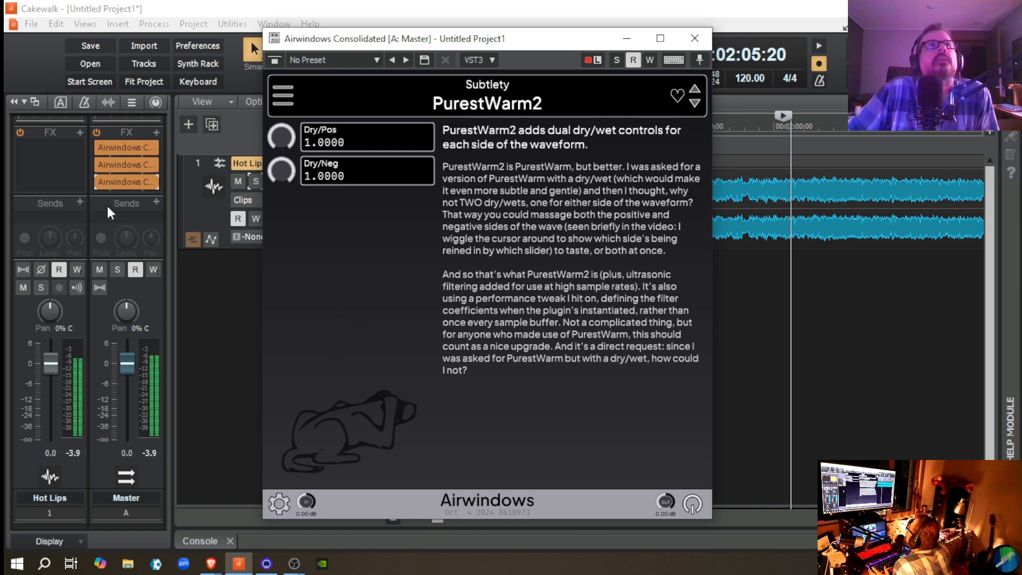
mouse_move(97, 180)
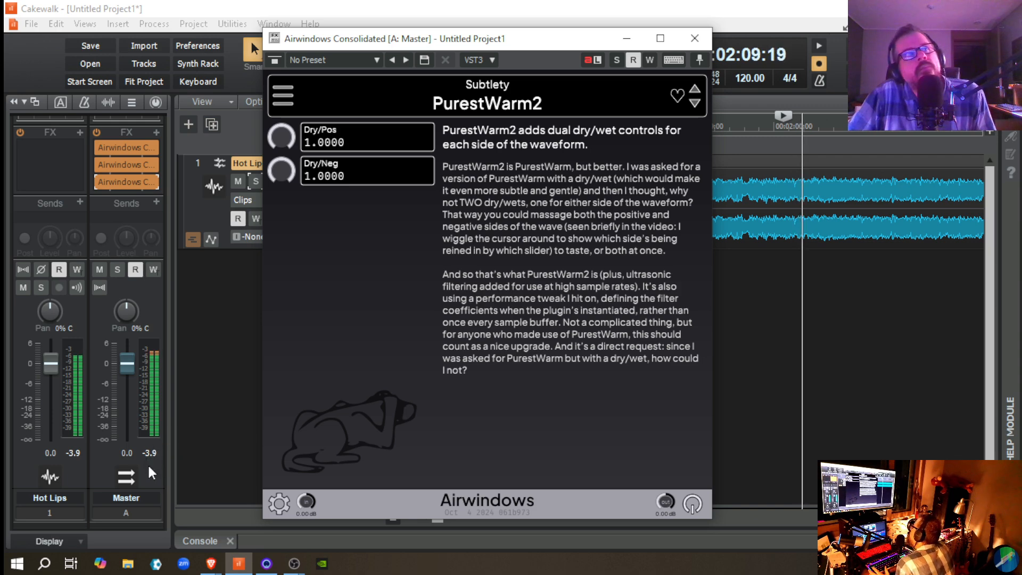
key(space)
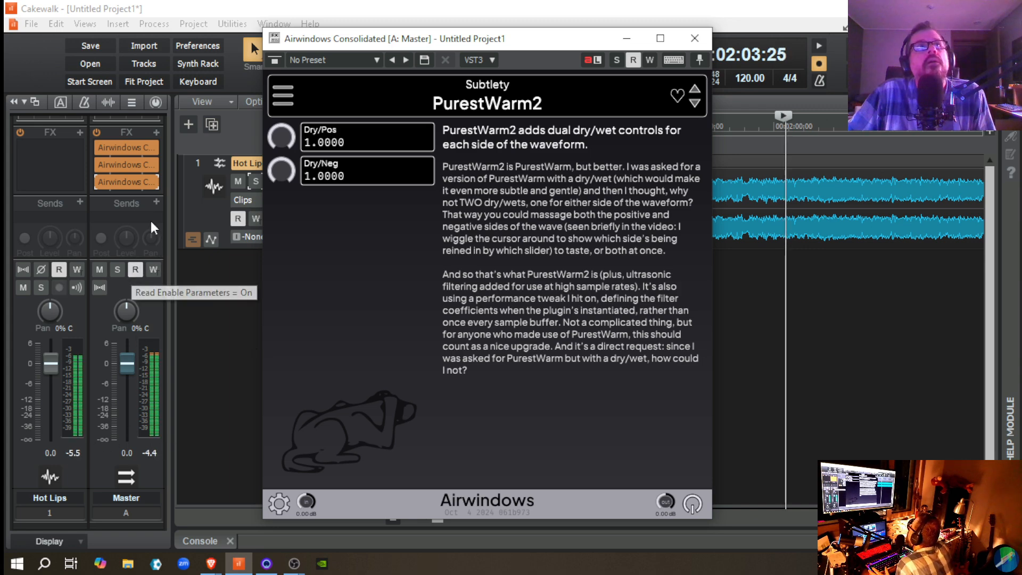
click(99, 179)
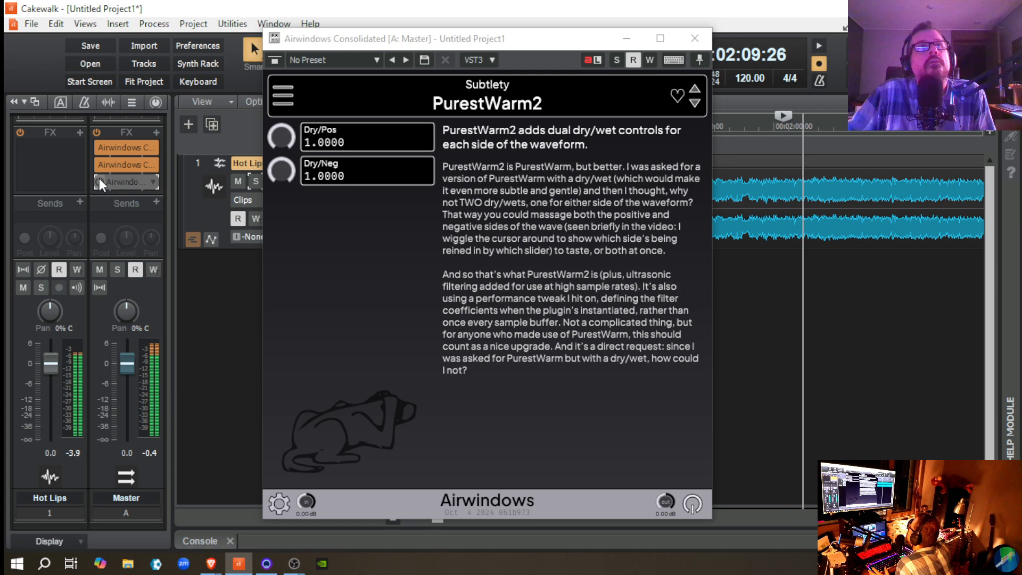
click(99, 179)
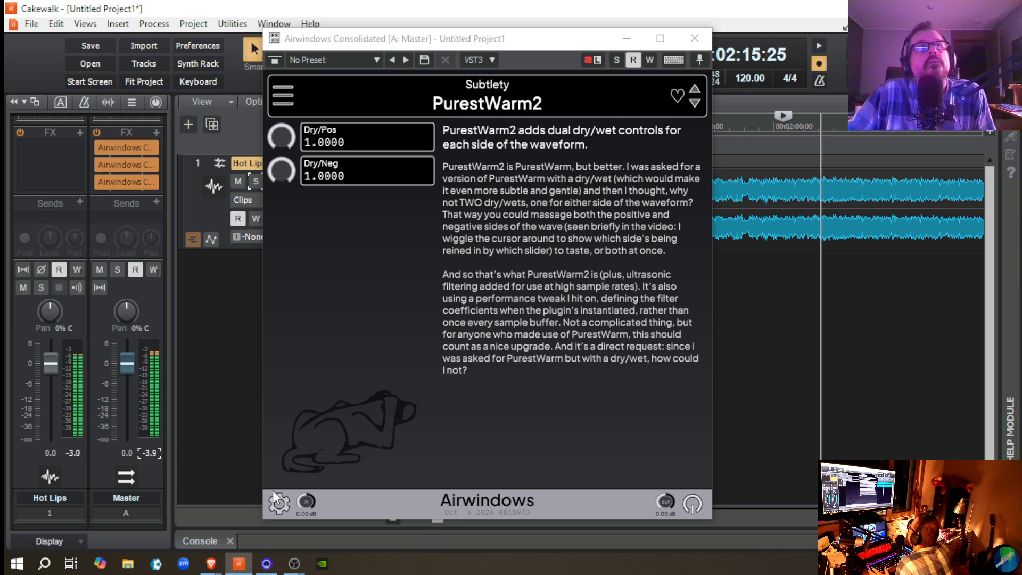
click(99, 181)
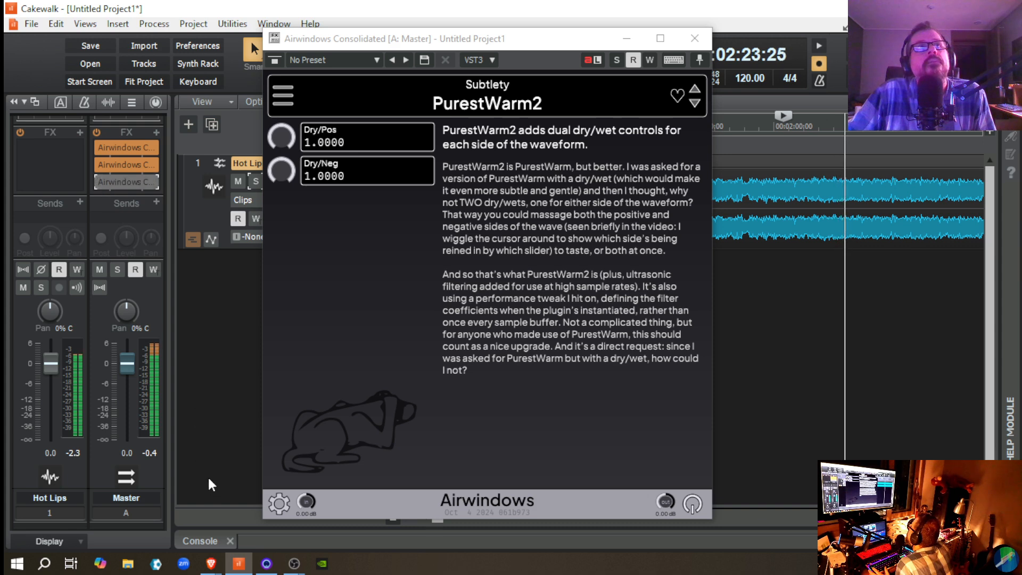
click(101, 180)
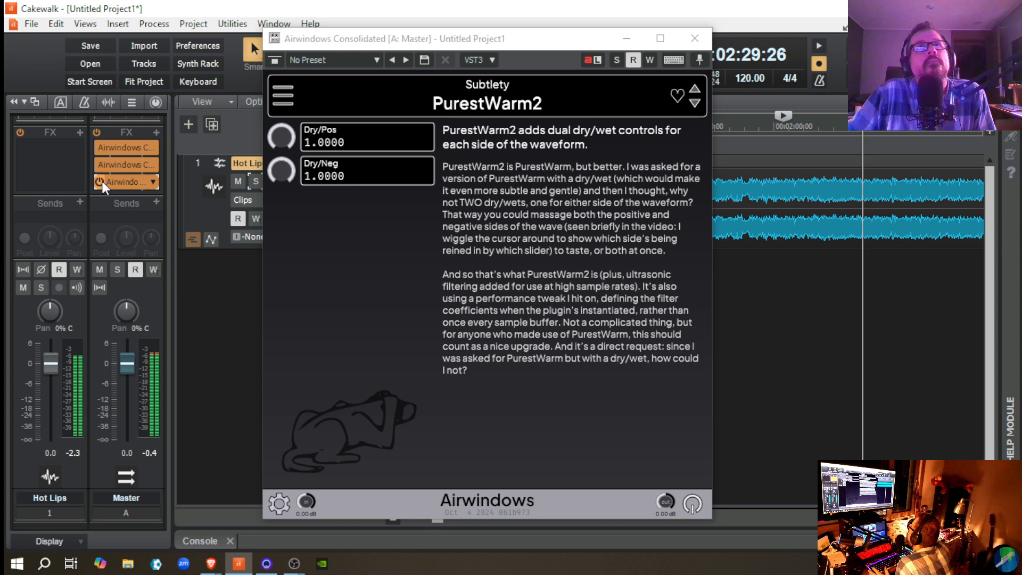
click(100, 181)
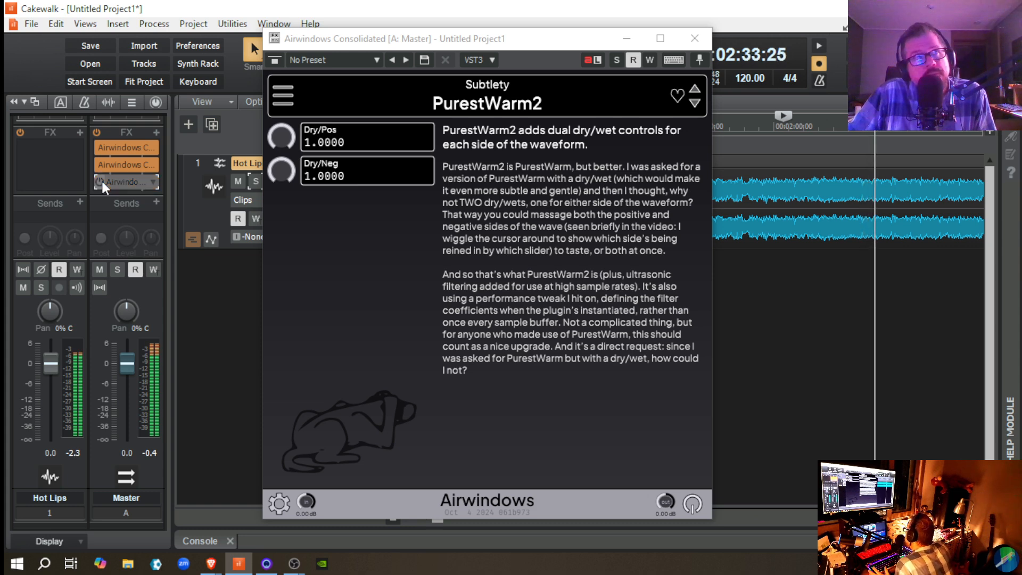
click(98, 182)
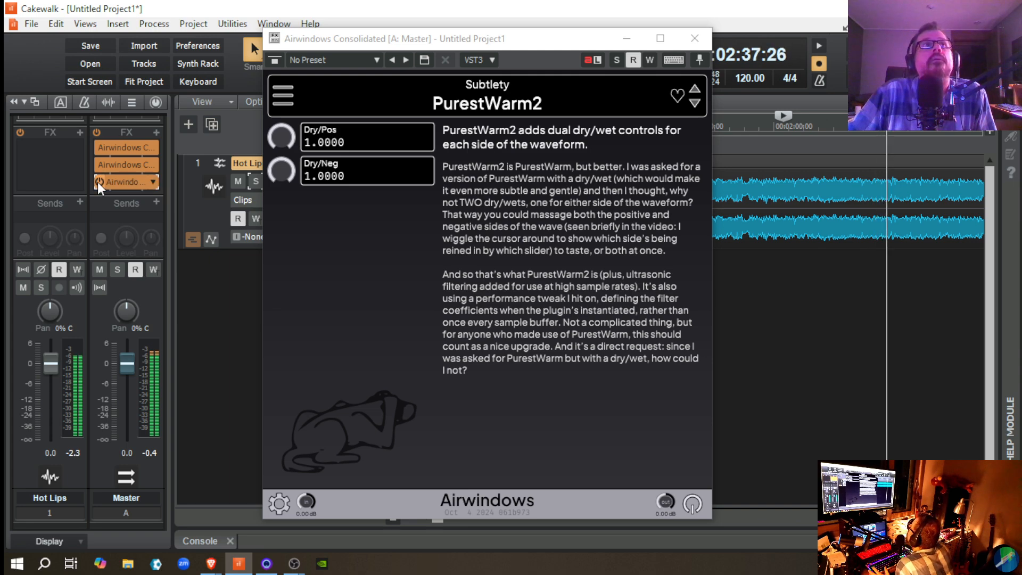
click(98, 181)
key(space)
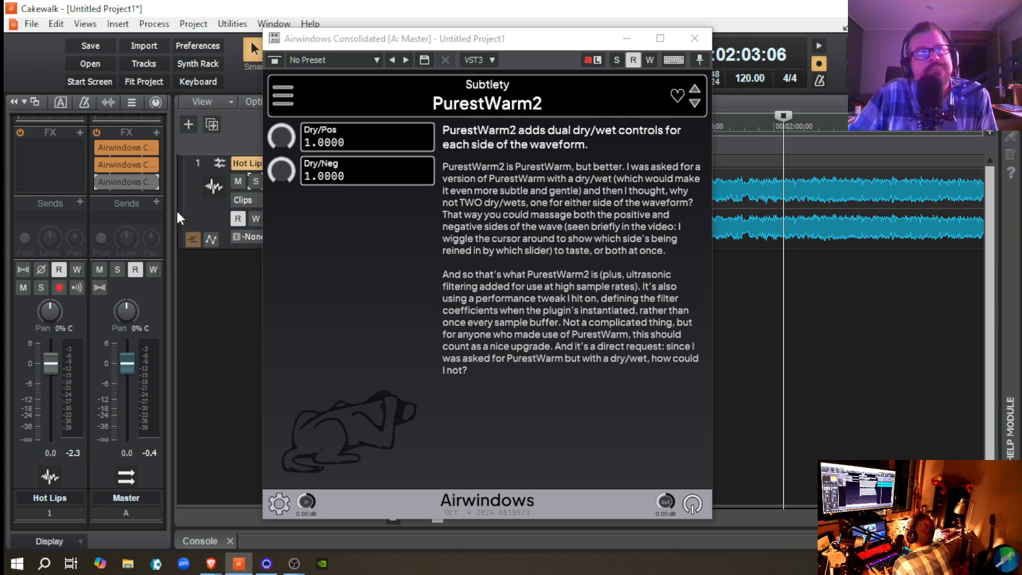
Step: Re-enable the PurestWarm2 instance, switching it to Slew2 from the Brightness category with Clamping at 0.5300
click(99, 182)
click(286, 96)
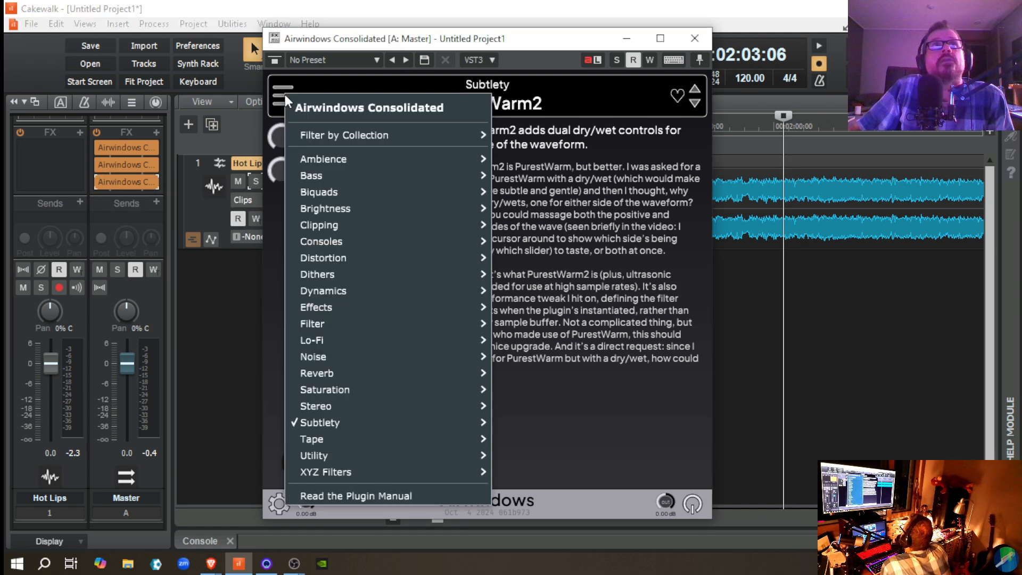
mouse_move(403, 419)
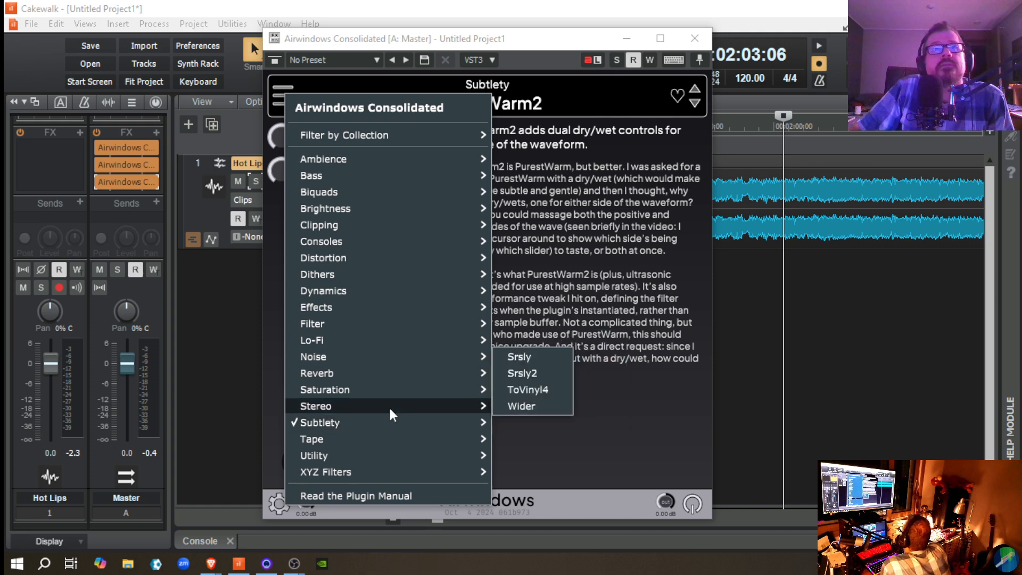
mouse_move(408, 304)
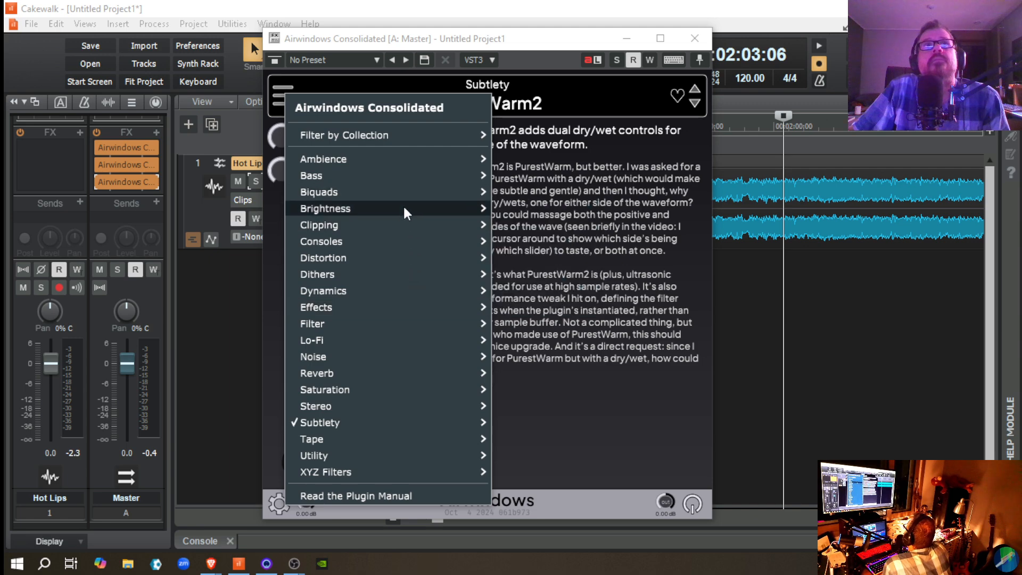
mouse_move(405, 208)
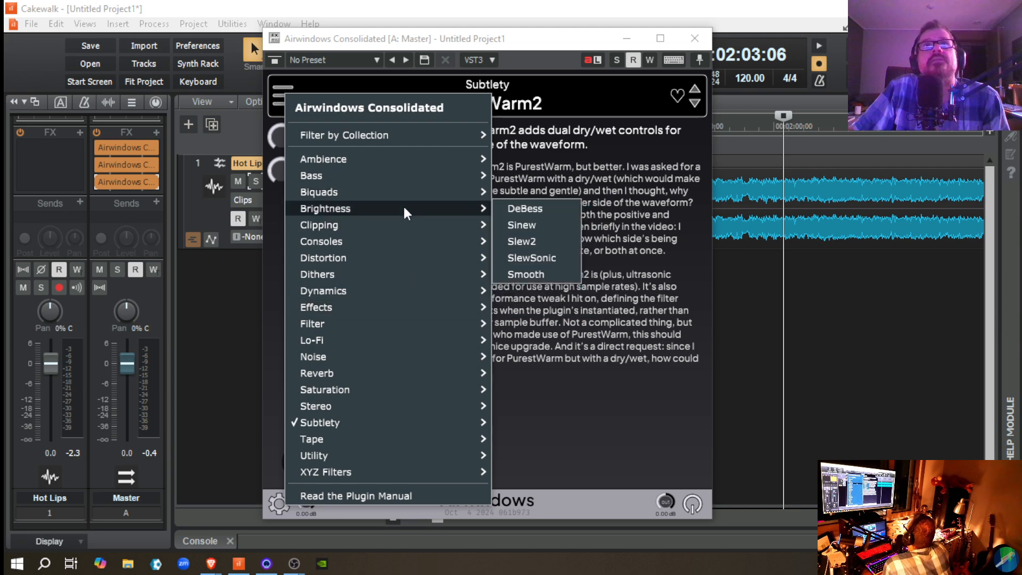
click(523, 240)
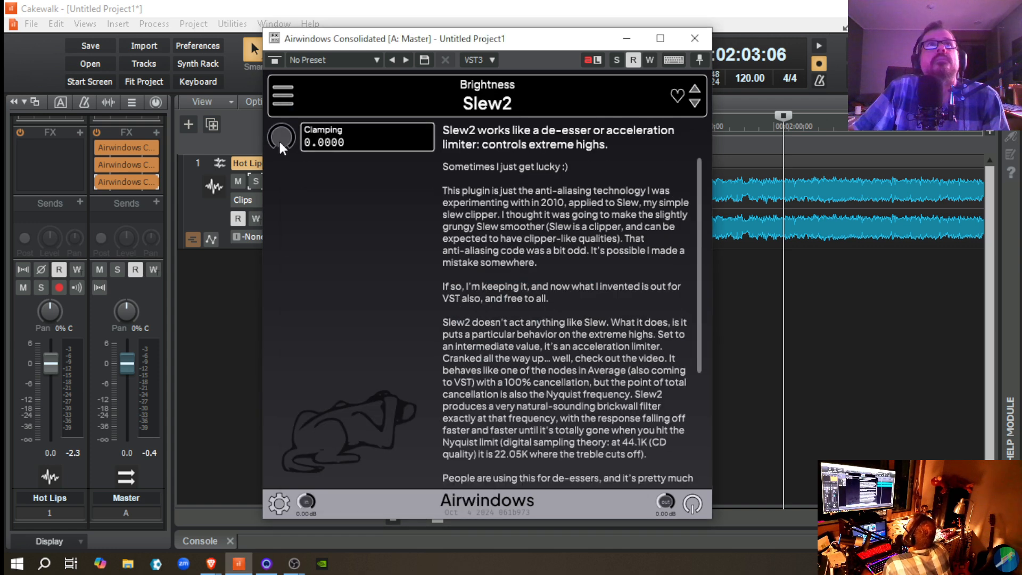
drag(279, 139, 270, 101)
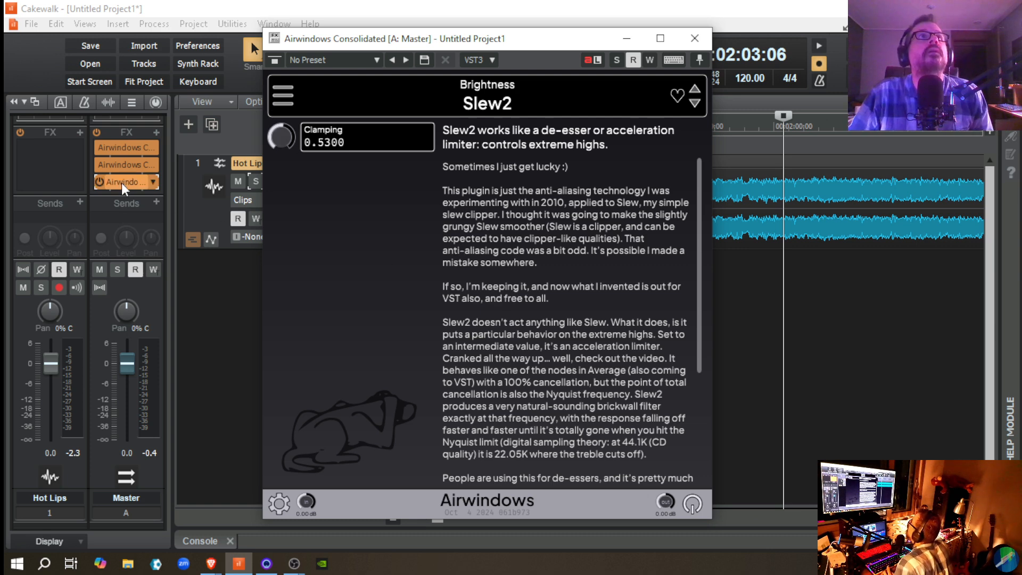
Step: Play Hot Lips from 00:02:03:06 and switch Slew2 in and out of bypass to hear its effect at 0.5300 Clamping
key(space)
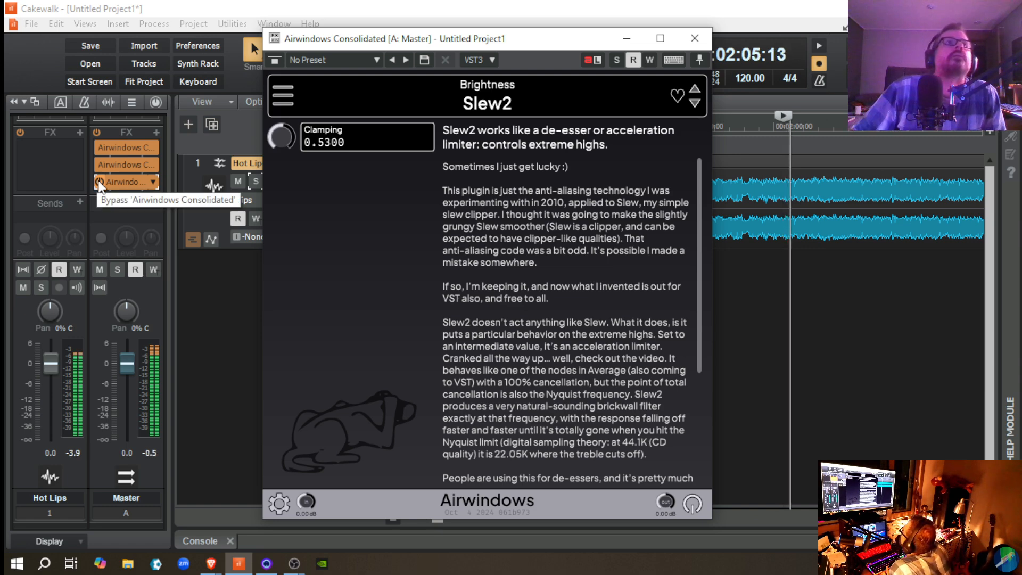
click(99, 182)
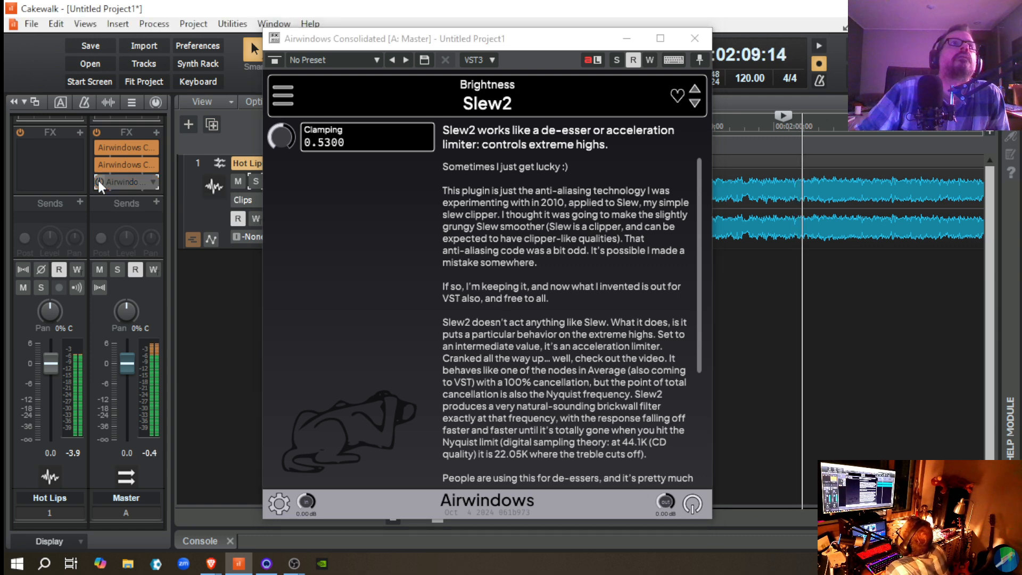
click(99, 181)
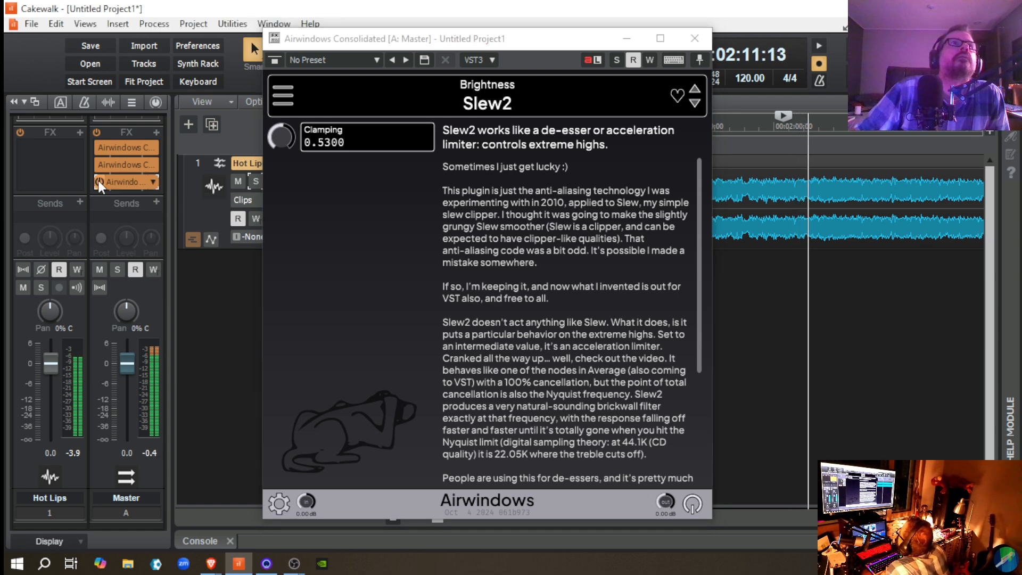
click(98, 180)
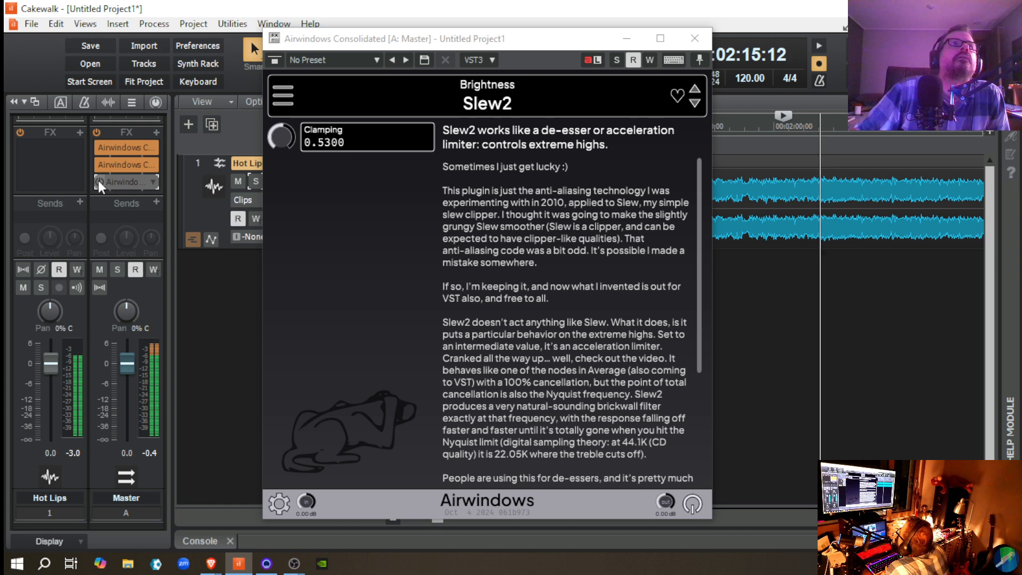
click(98, 182)
Step: Set Slew2's Clamping to 1.0000 during playback, resetting the Master bus peak readout and toggling the effect's bypass
drag(283, 143, 283, 107)
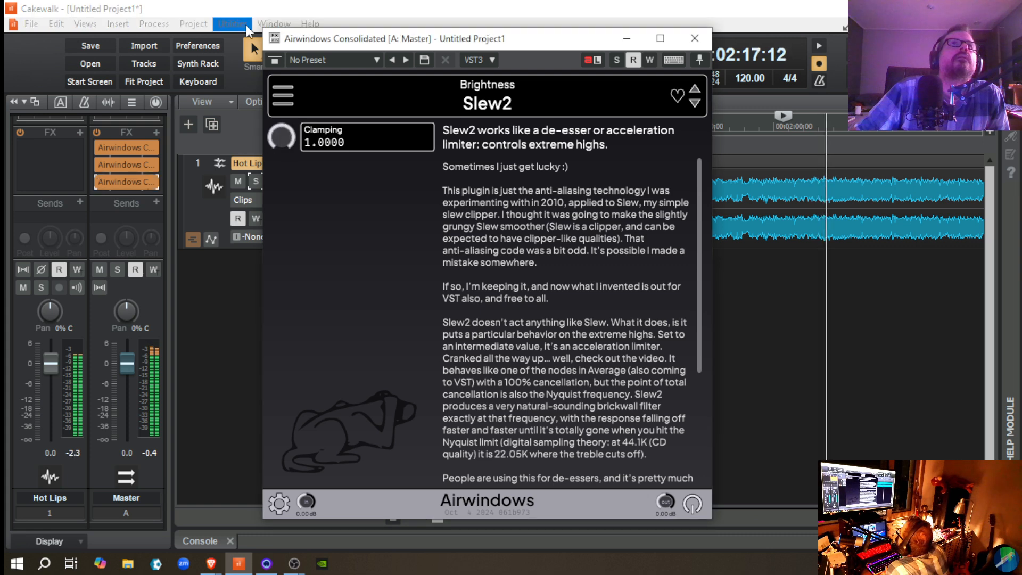
click(146, 454)
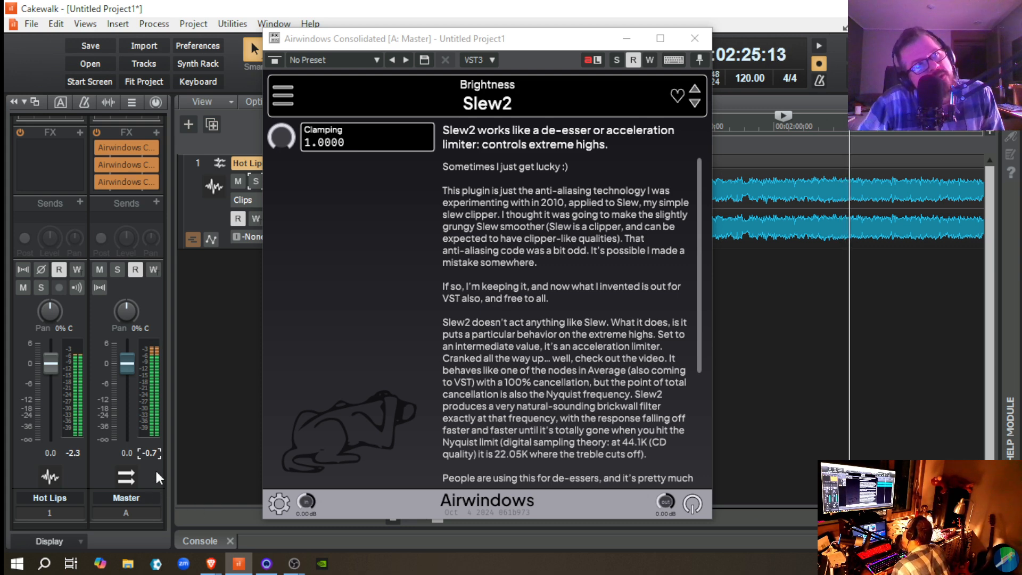
click(99, 181)
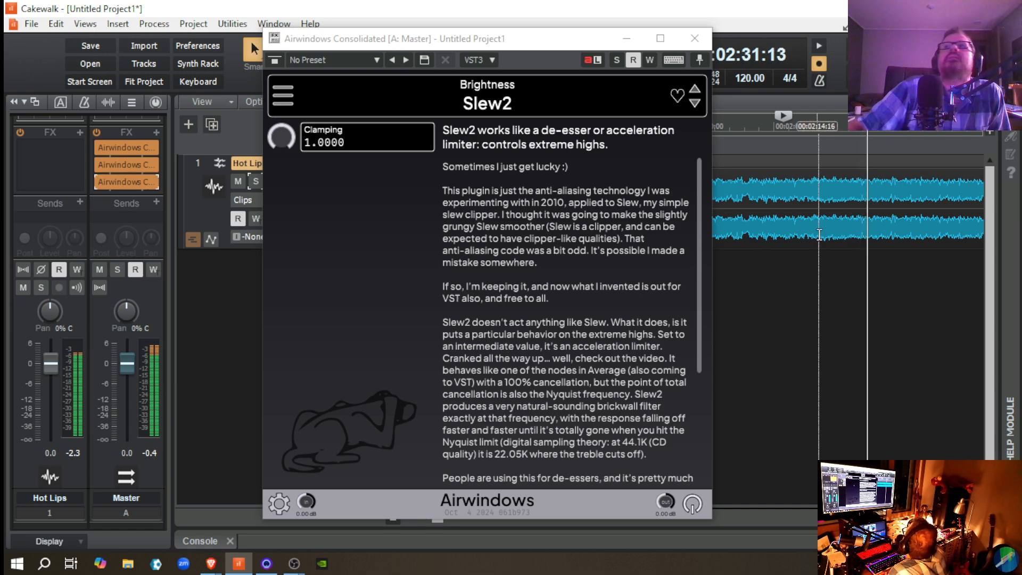
Step: Move the playhead to 00:02:29:27 and replay short bursts of Hot Lips with Slew2 alternately enabled and bypassed
click(863, 249)
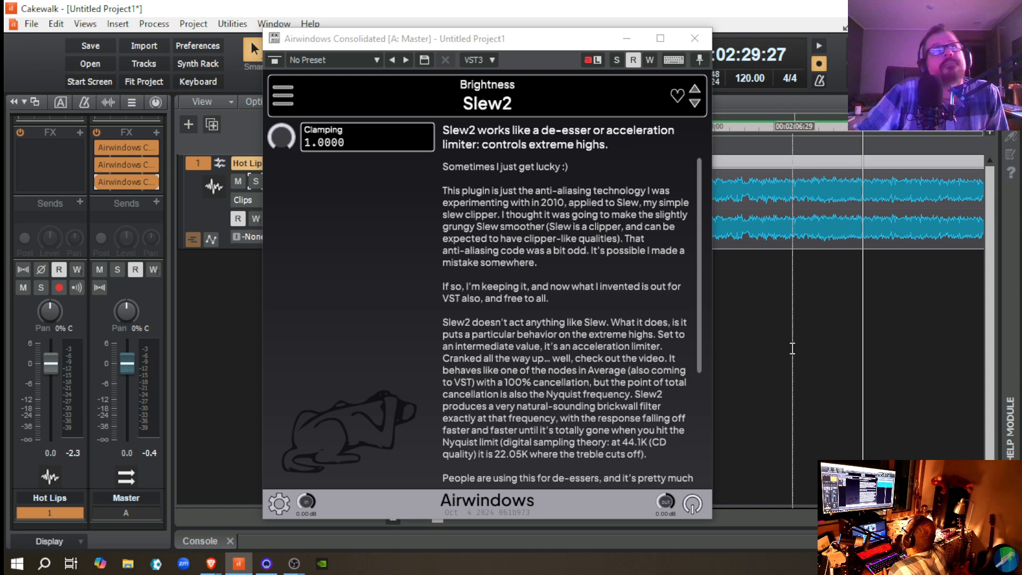
key(space)
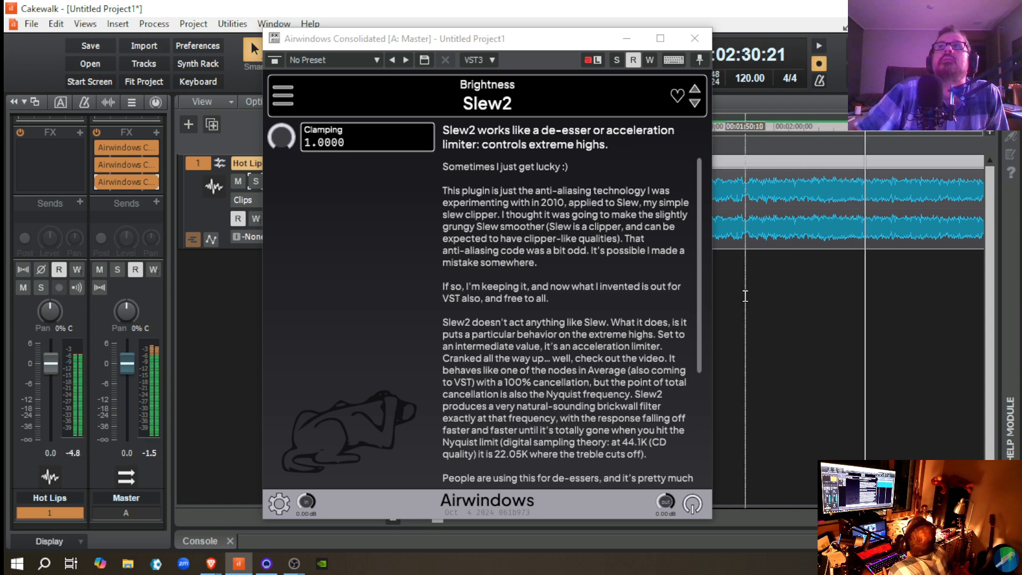
key(space)
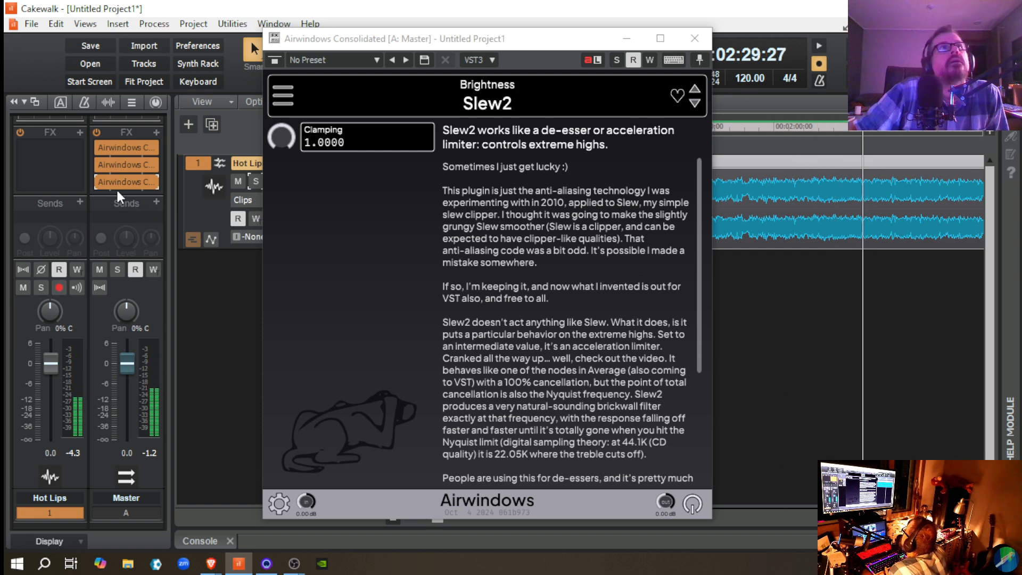
click(99, 182)
key(space)
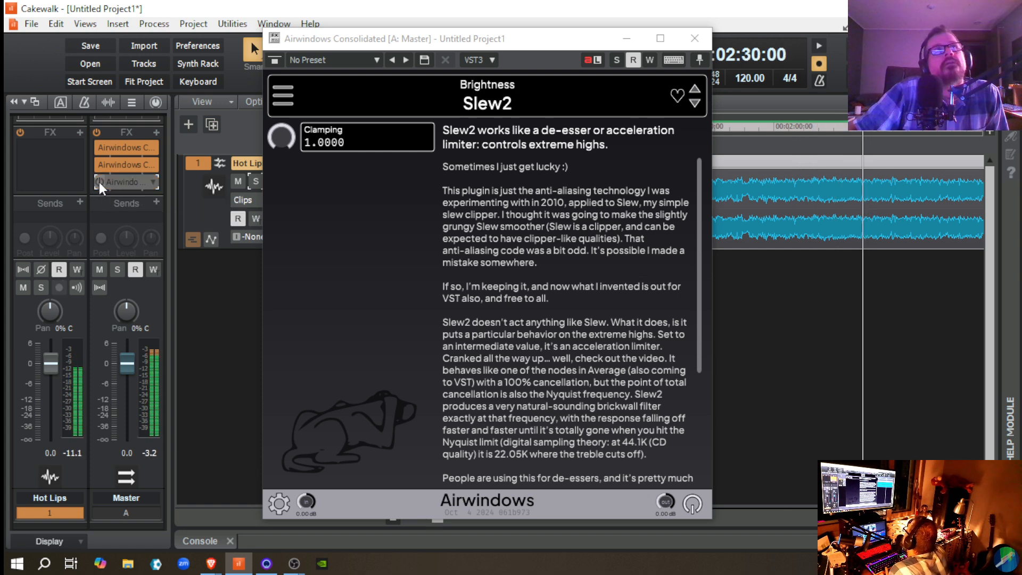
key(space)
click(99, 182)
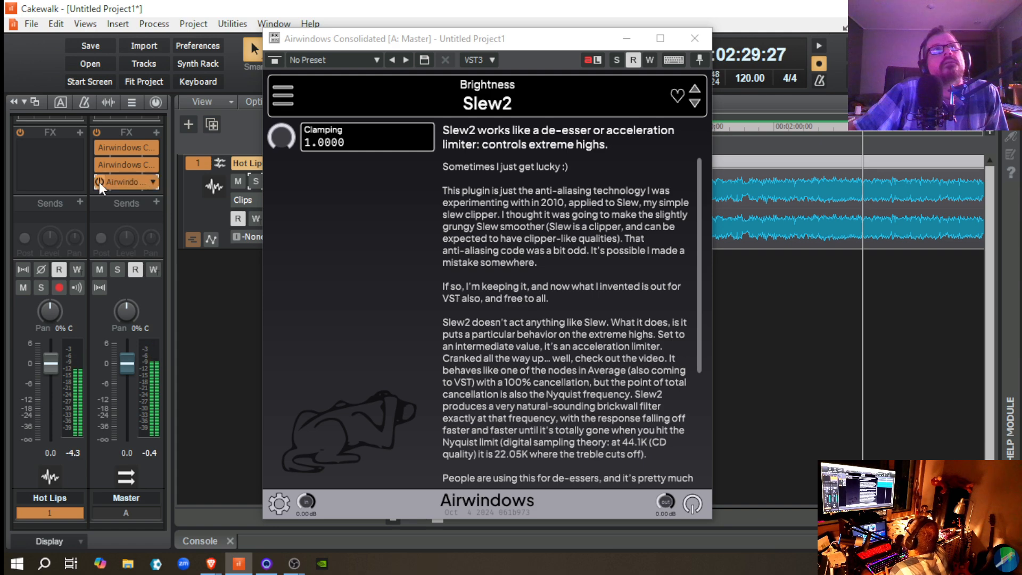
key(space)
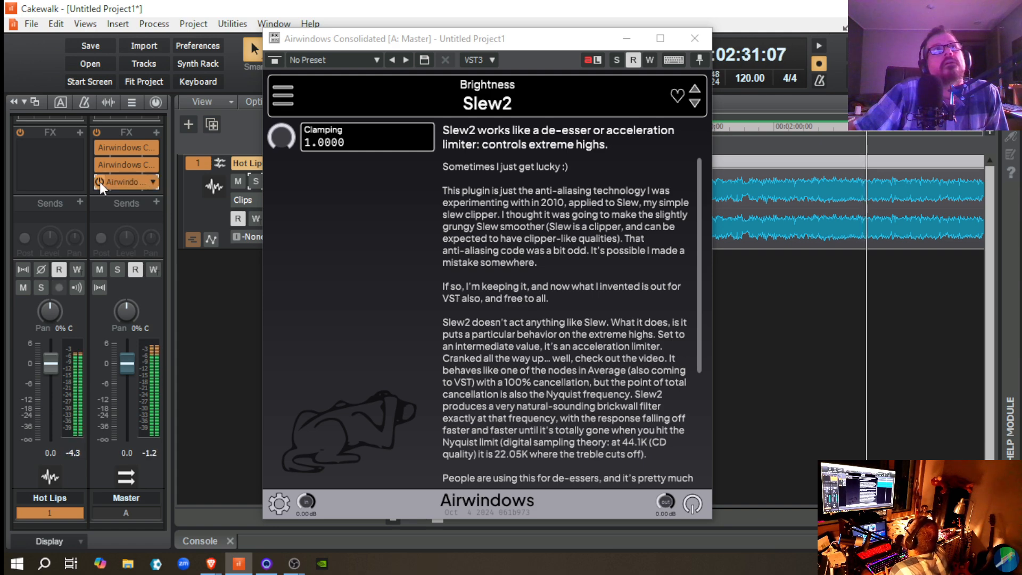
key(space)
click(100, 182)
key(space)
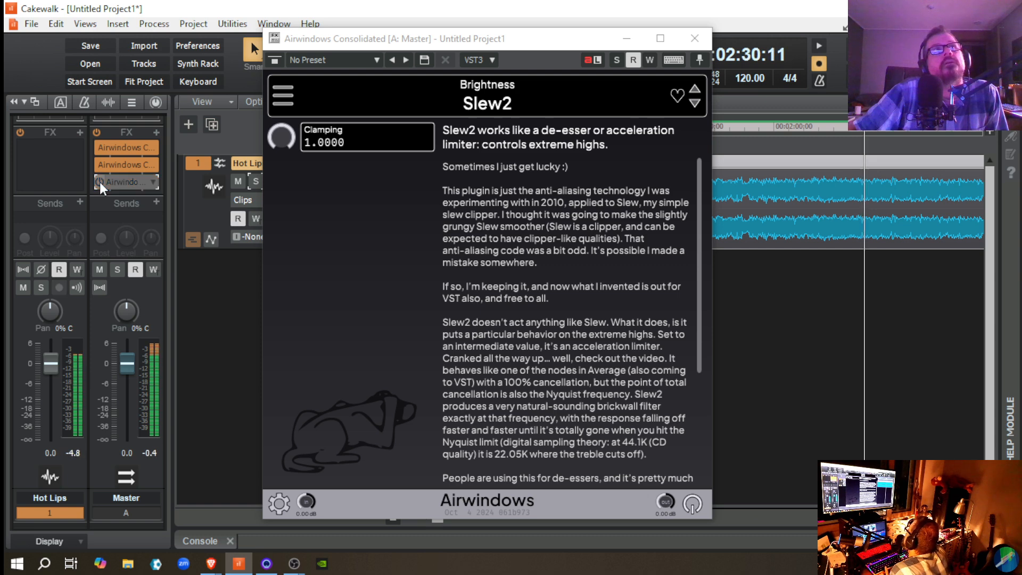
key(space)
click(100, 182)
key(space)
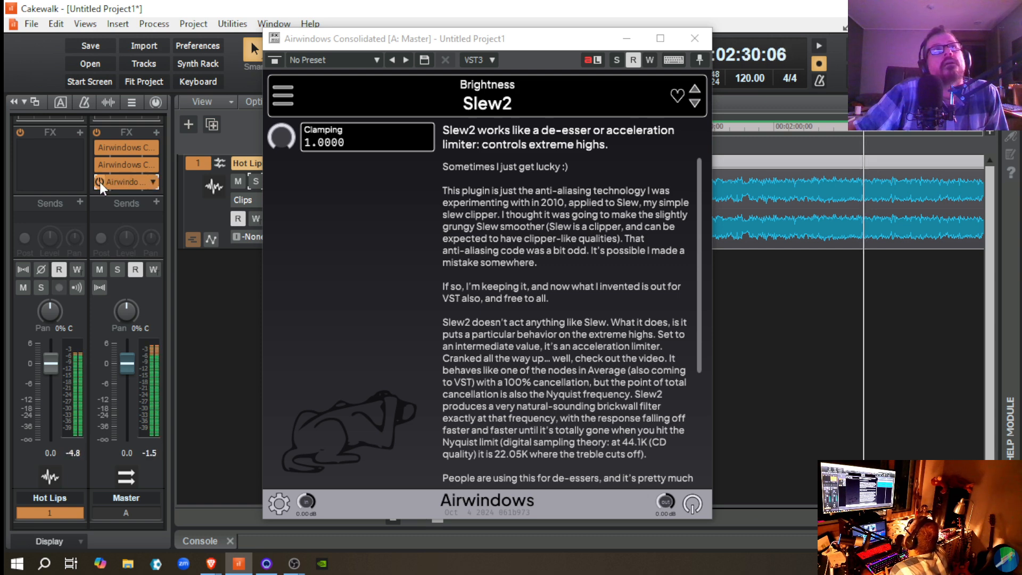
key(space)
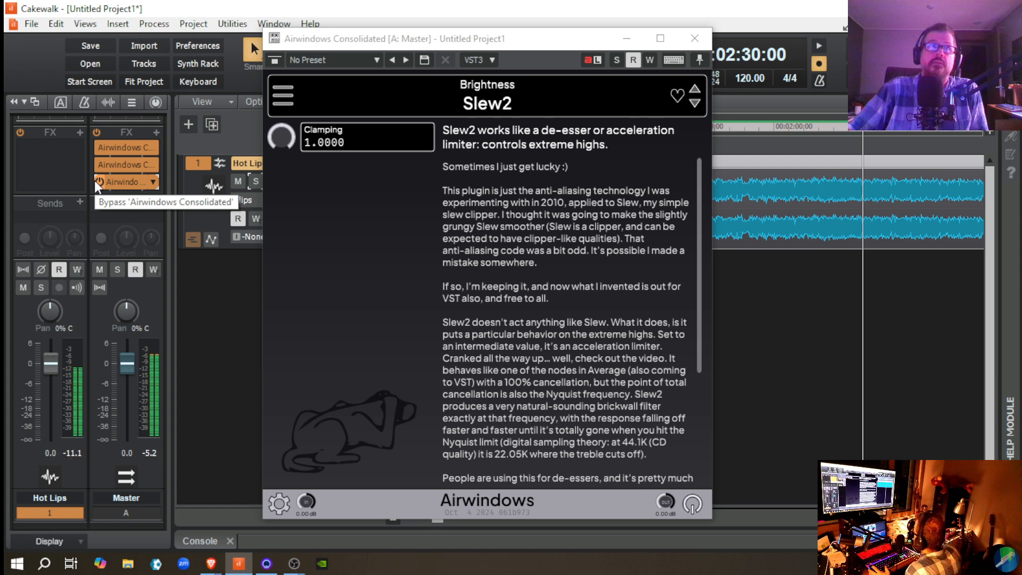
Step: Bypass and re-enable Slew2 during playback, and move the playhead back to 00:01:49:10 to play a short burst of Hot Lips with it enabled
click(96, 181)
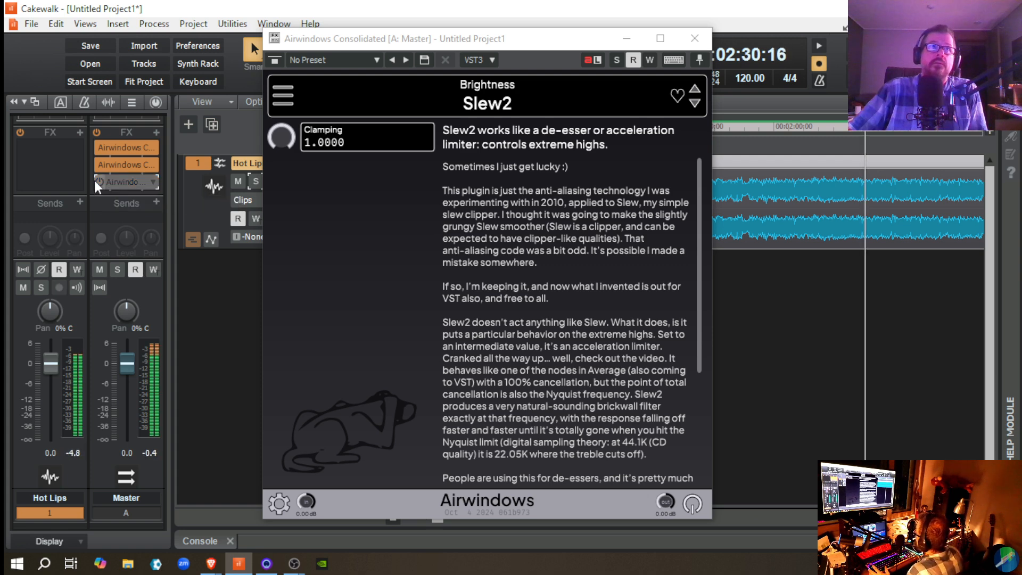
click(97, 181)
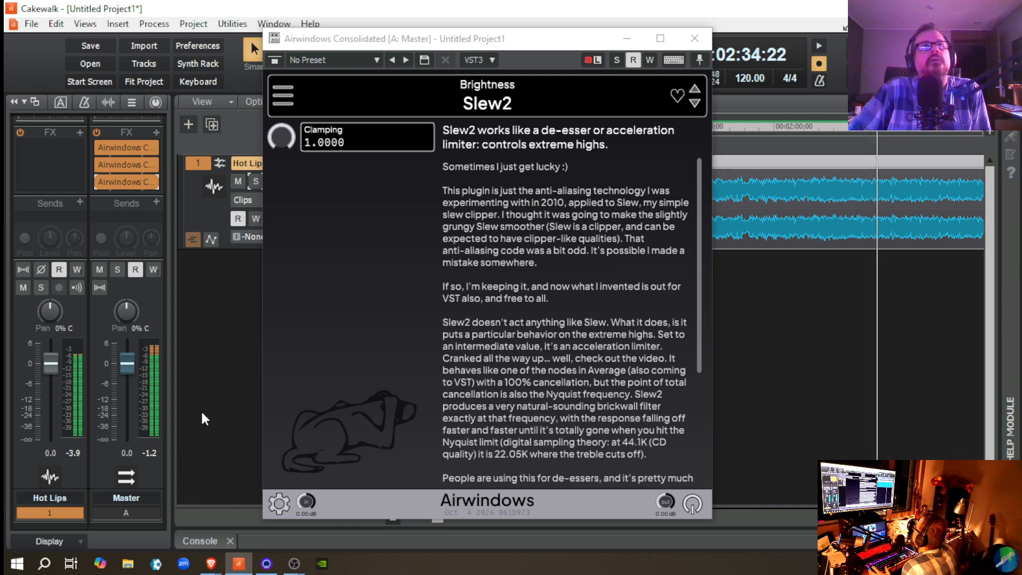
click(747, 288)
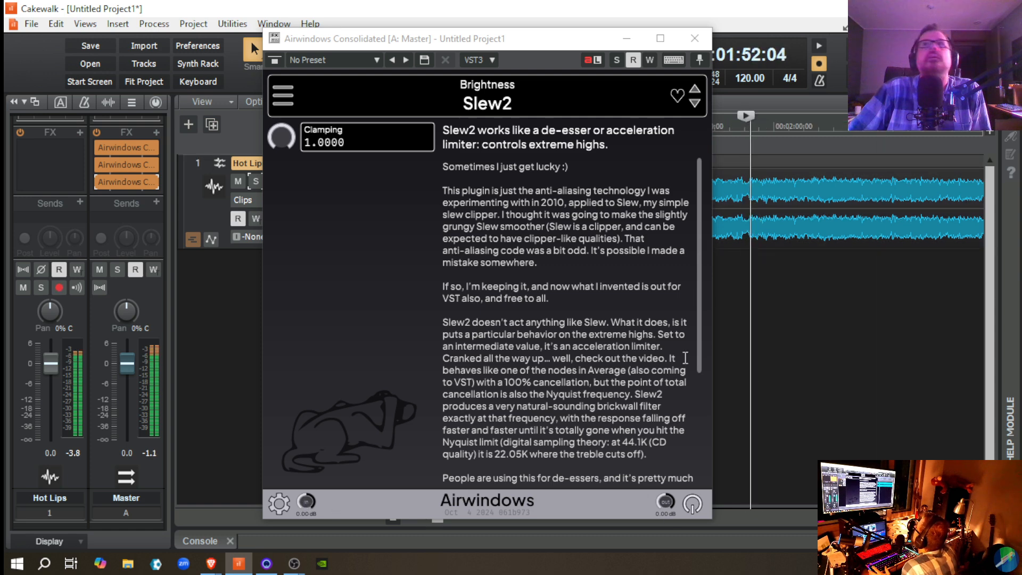
key(space)
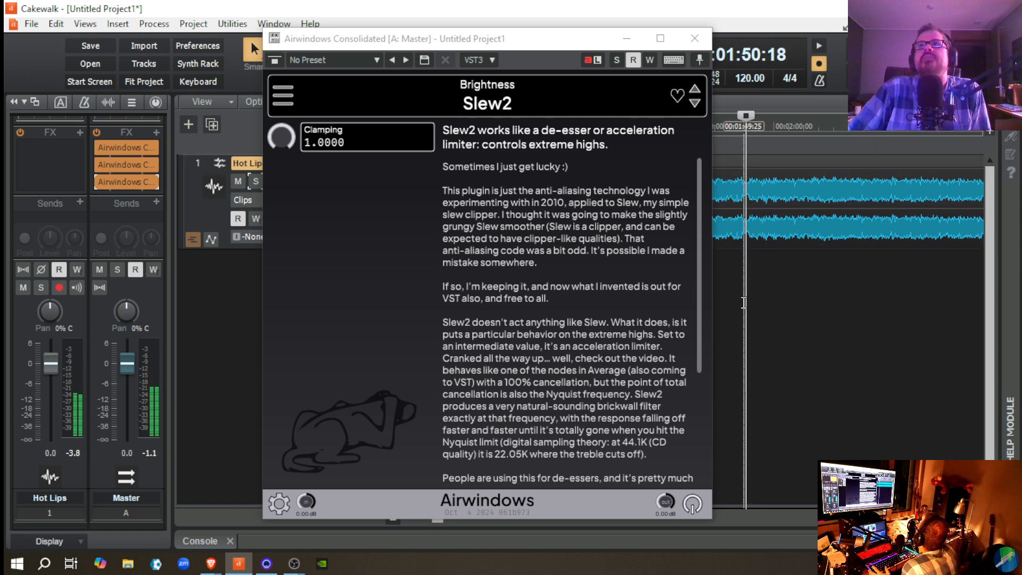
click(744, 303)
key(space)
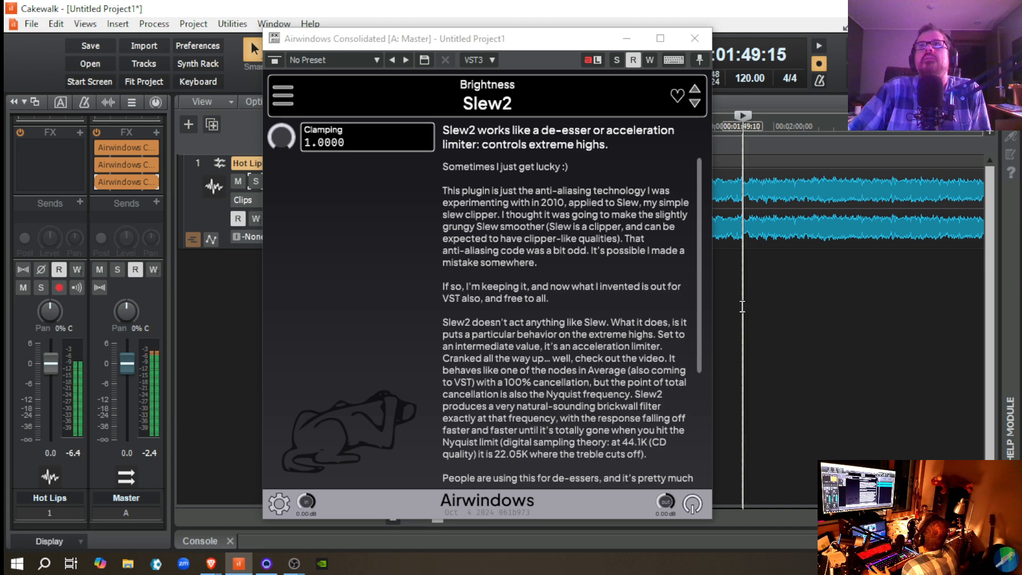
key(space)
Step: Replay short bursts from 00:01:49:10 with Slew2 bypassed, and play the same passage once more with it re-enabled to compare the highs
click(99, 183)
key(space)
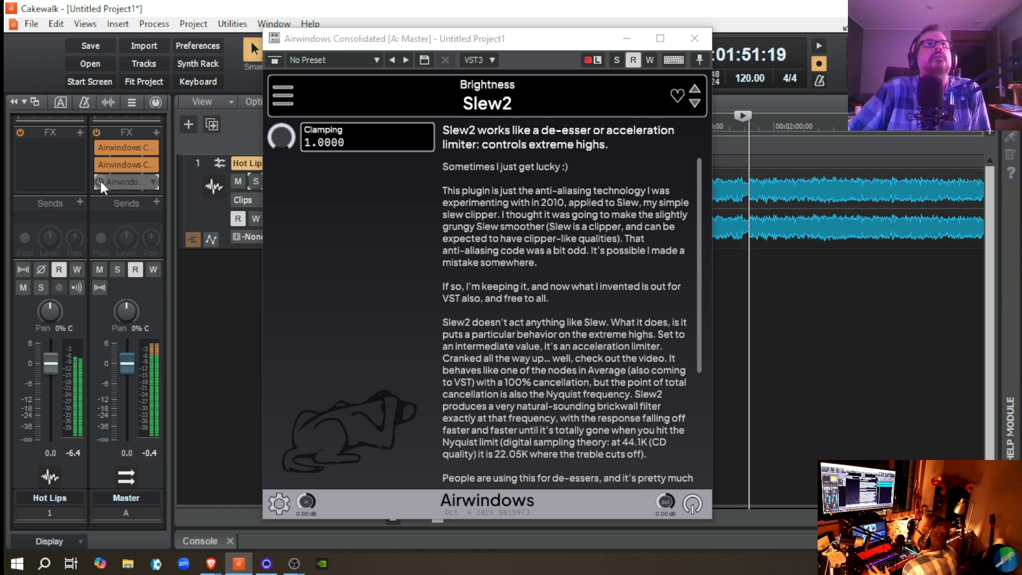
key(space)
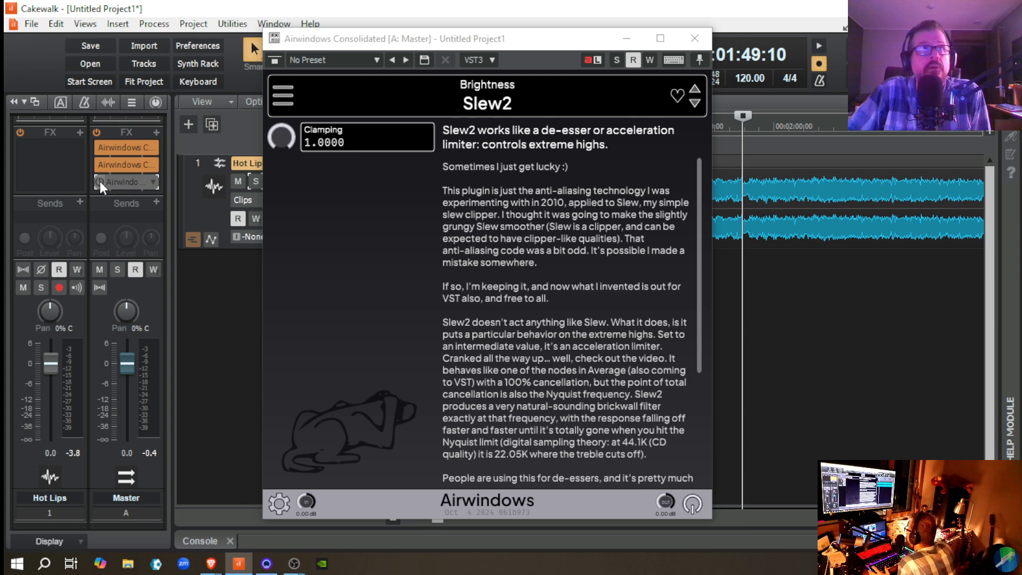
key(space)
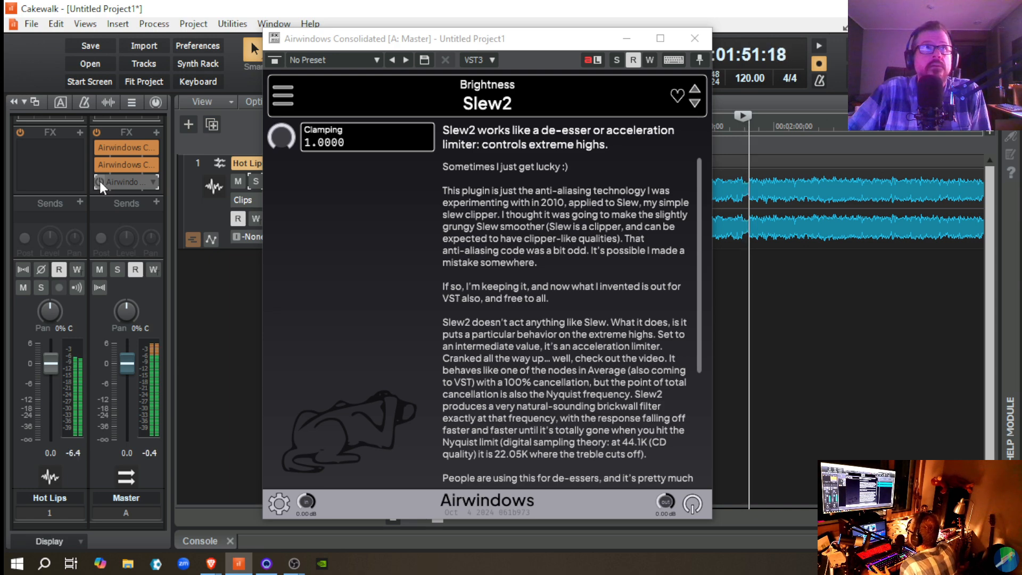
key(space)
click(100, 181)
key(space)
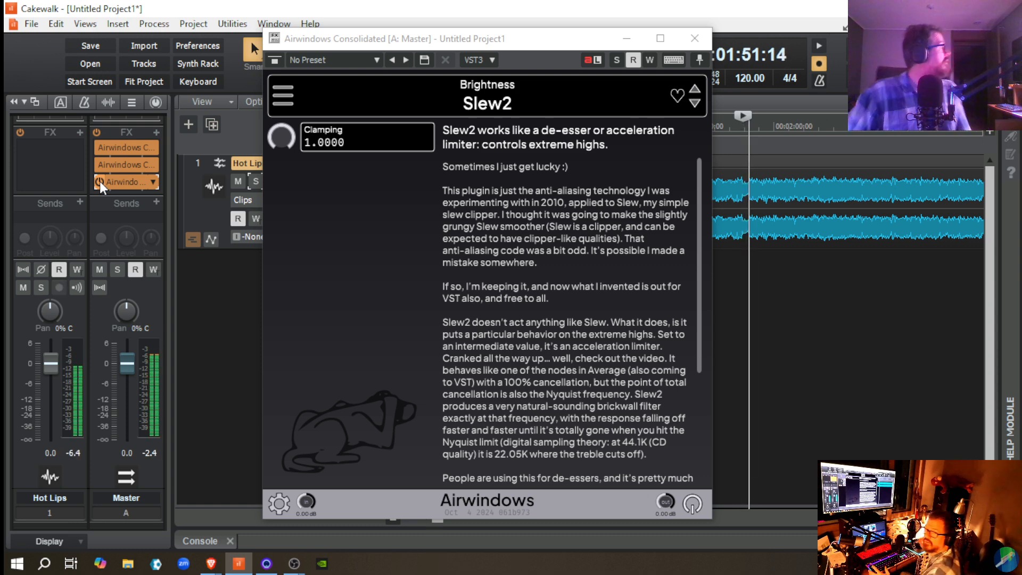
key(space)
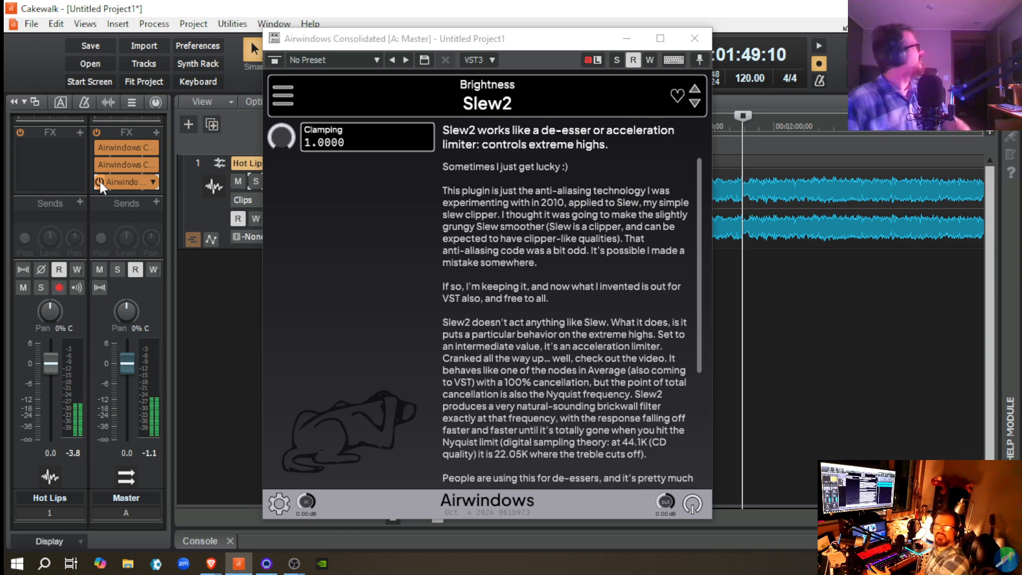
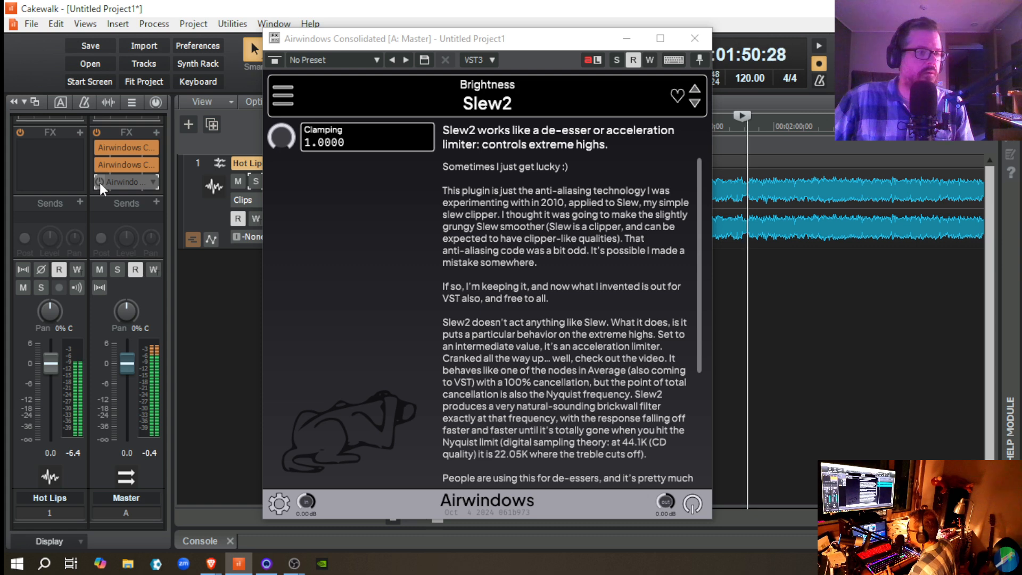
Step: Replay the Hot Lips passage from 00:01:49:10 with Slew2 enabled and again with it bypassed to compare the highs
key(space)
click(101, 183)
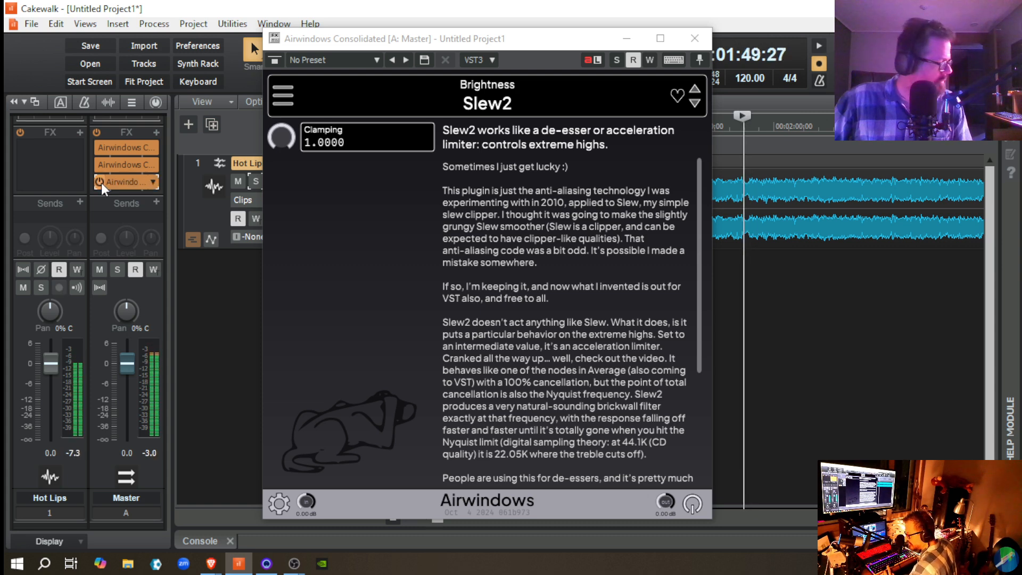
key(space)
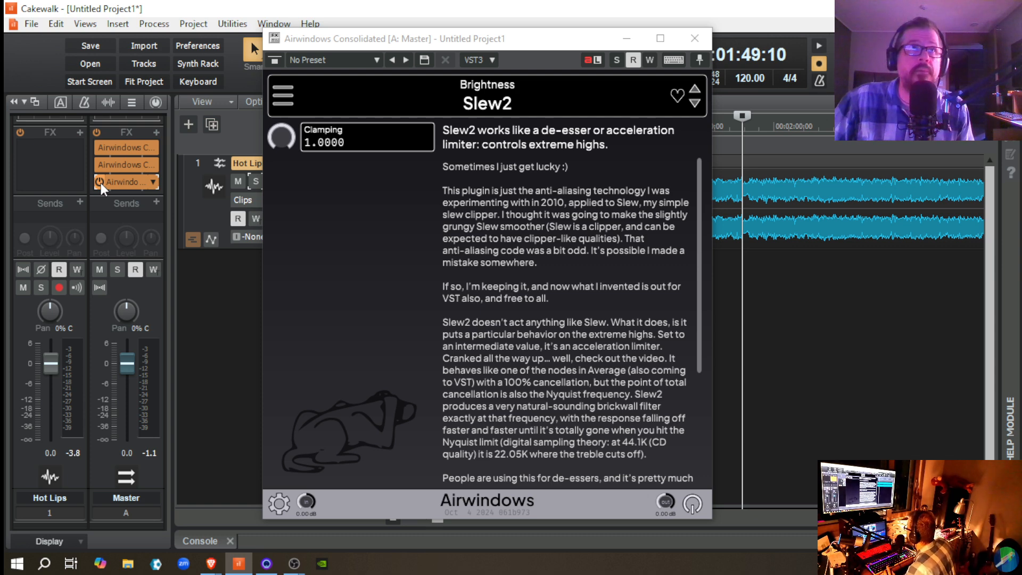
click(100, 181)
key(space)
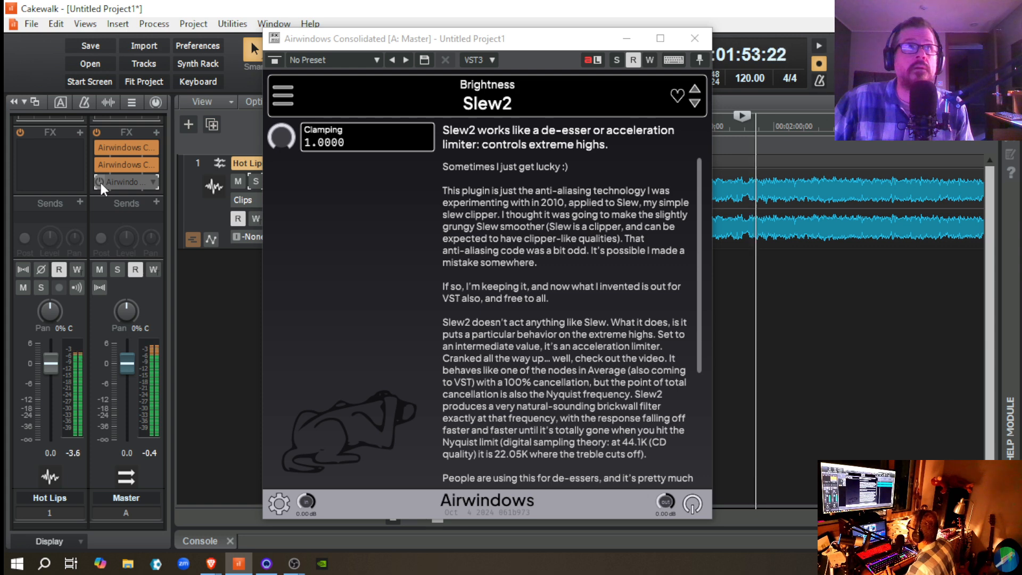
Step: Replay the passage with Slew2 re-enabled, toggle its bypass off and on during playback, and stop and close the effect's window
key(space)
click(100, 182)
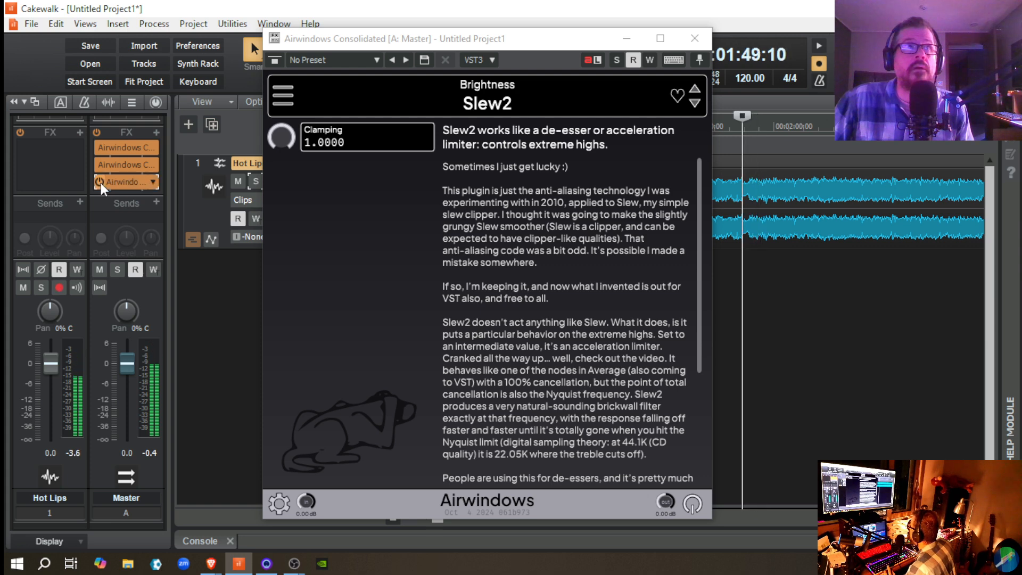
key(space)
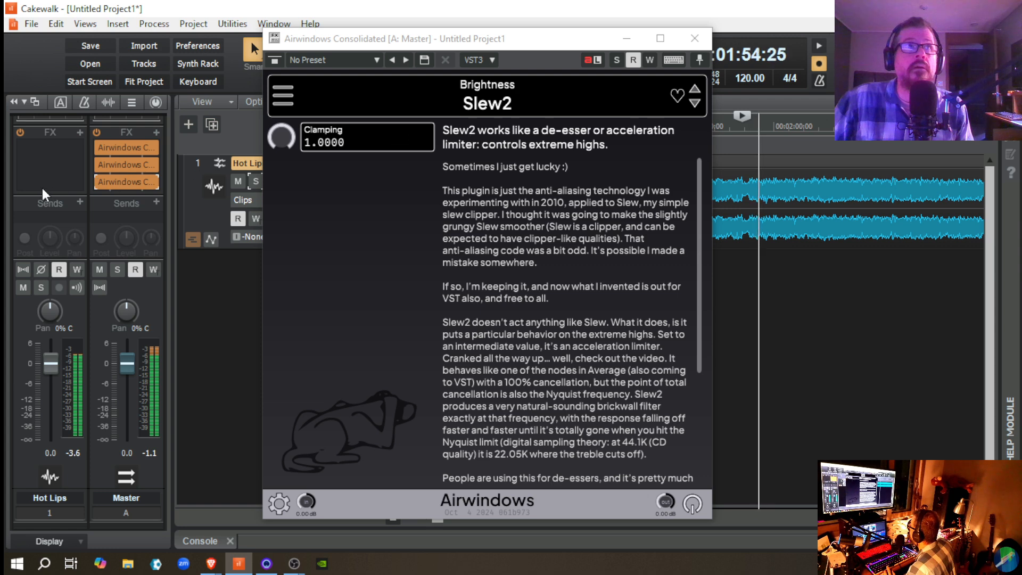
click(99, 181)
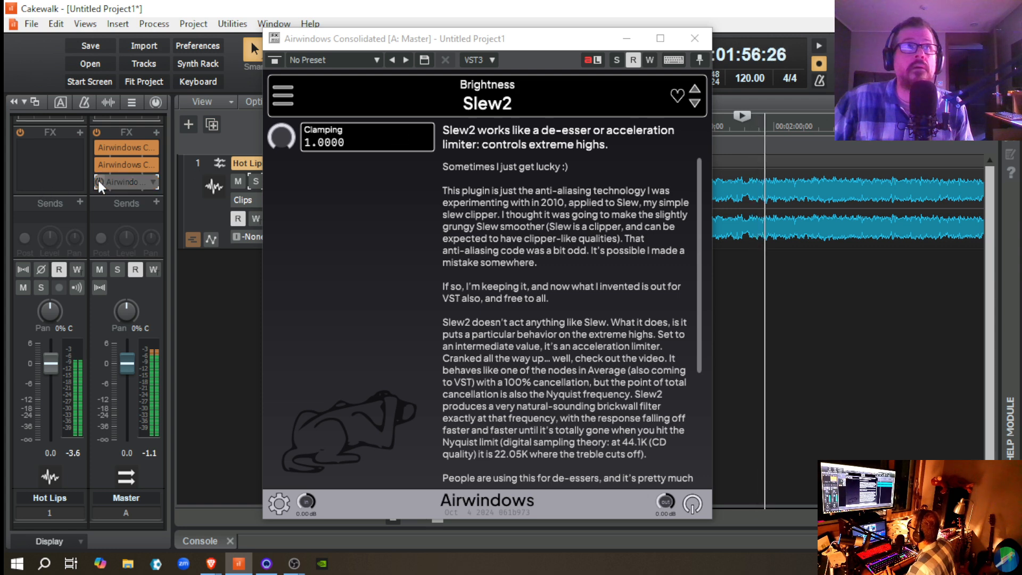
click(98, 181)
key(space)
click(699, 37)
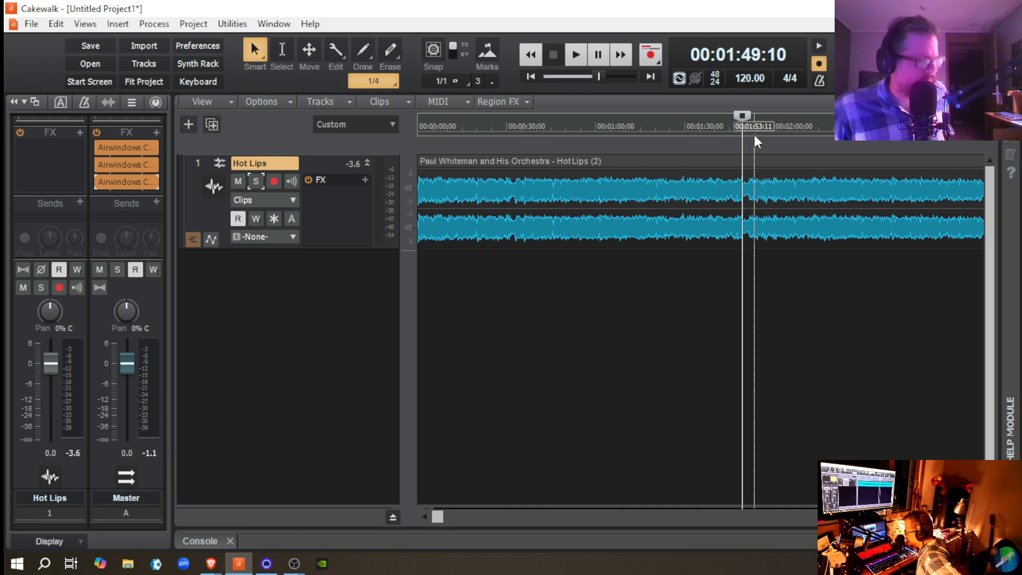
Step: Insert another Airwindows Consolidated instance on the Master bus, move it to the start of the effects chain and open it
click(156, 132)
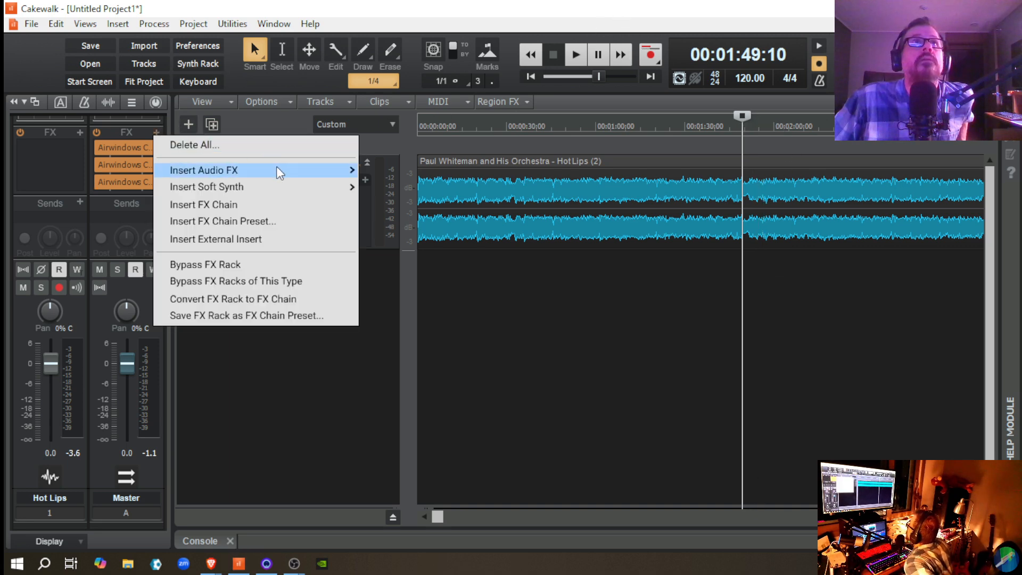
mouse_move(277, 169)
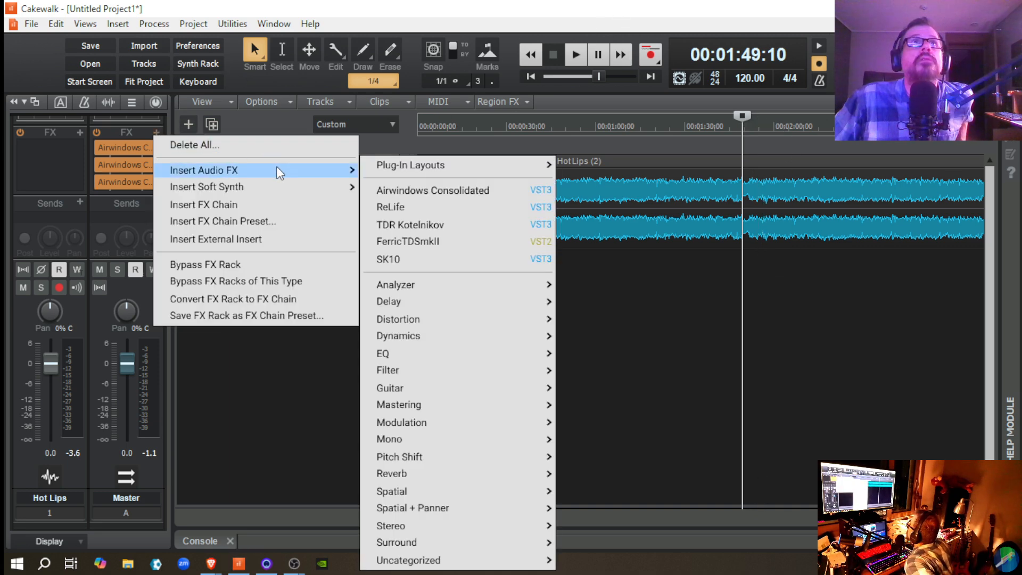
click(452, 188)
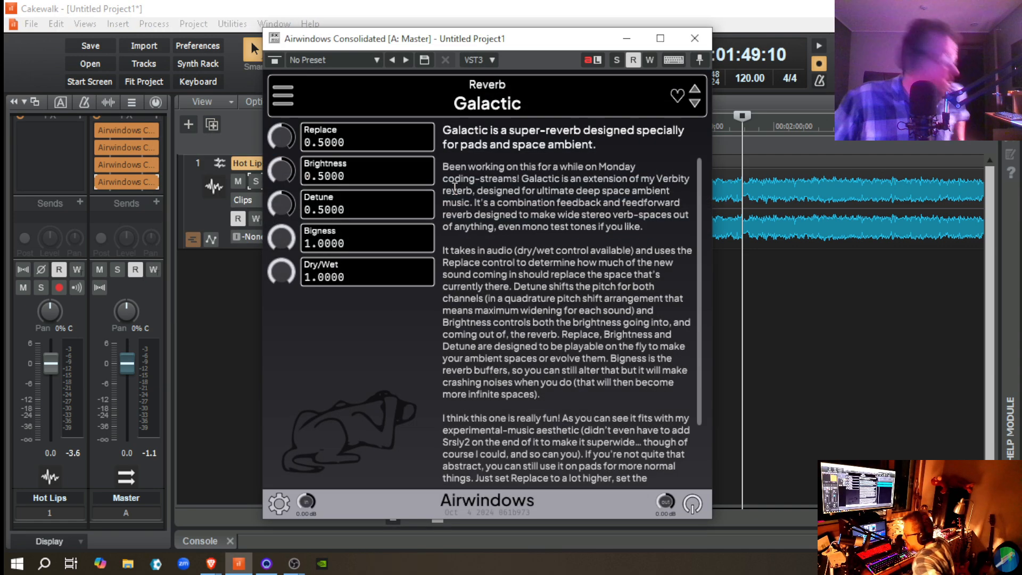
drag(124, 187, 125, 127)
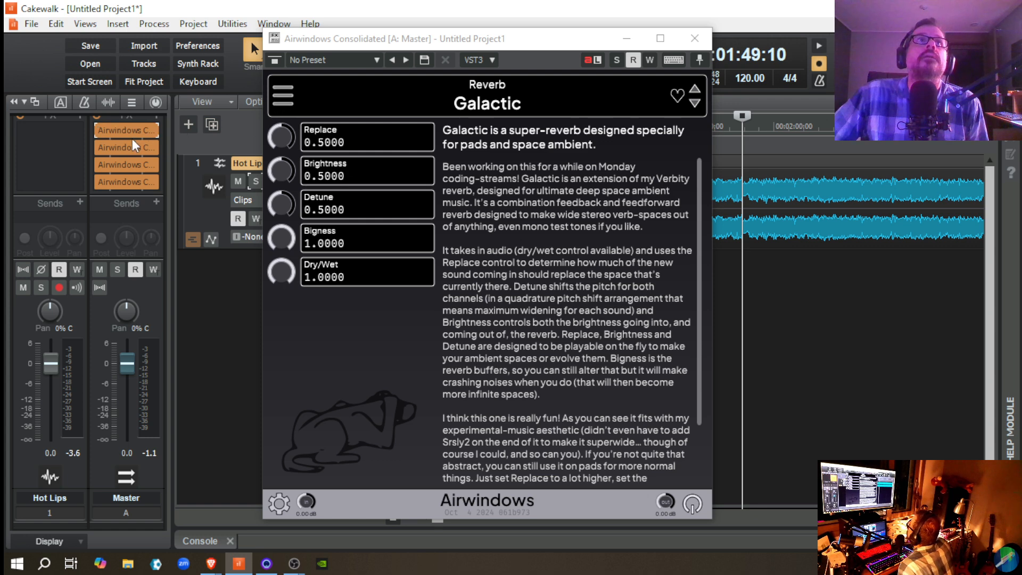
double_click(126, 130)
Step: Load the Stereo effect Wider into the new Airwindows Consolidated instance
click(282, 94)
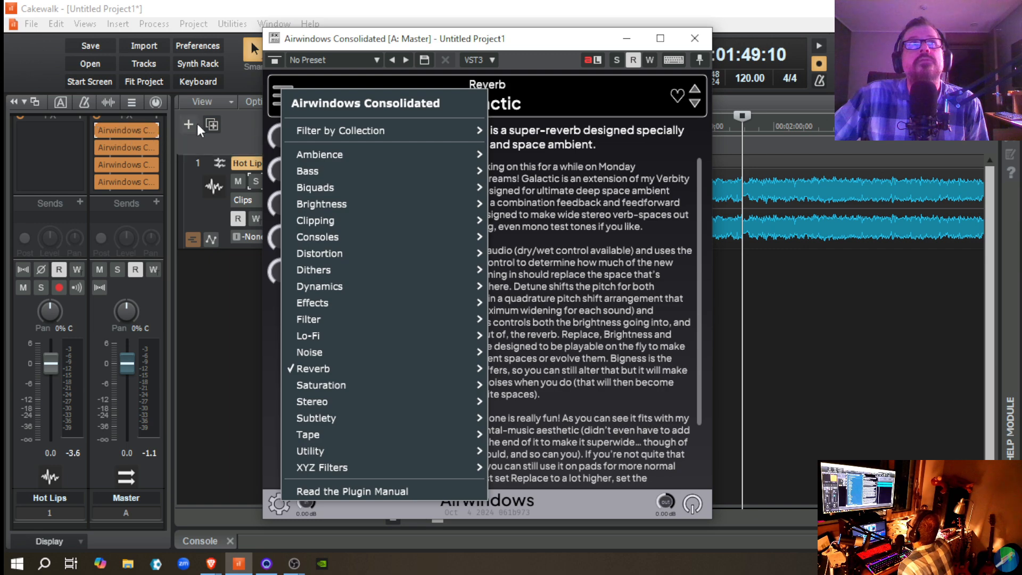
mouse_move(341, 288)
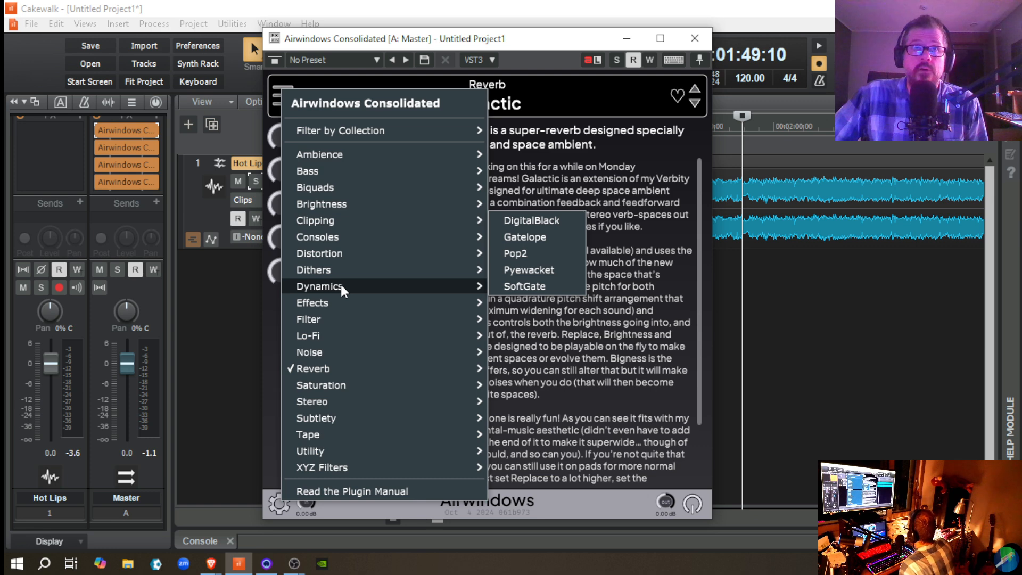
mouse_move(357, 350)
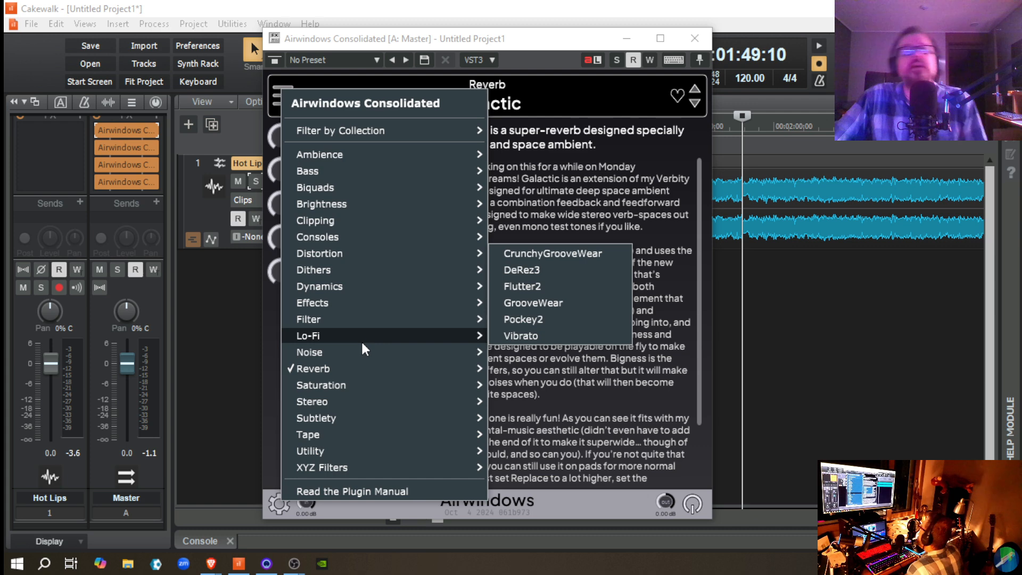
mouse_move(378, 424)
mouse_move(401, 405)
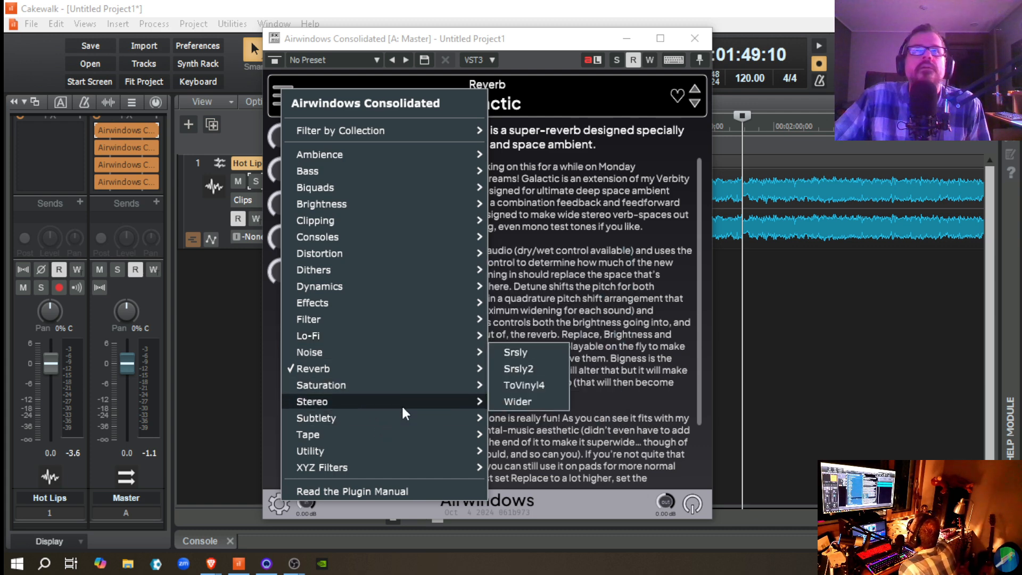
click(537, 401)
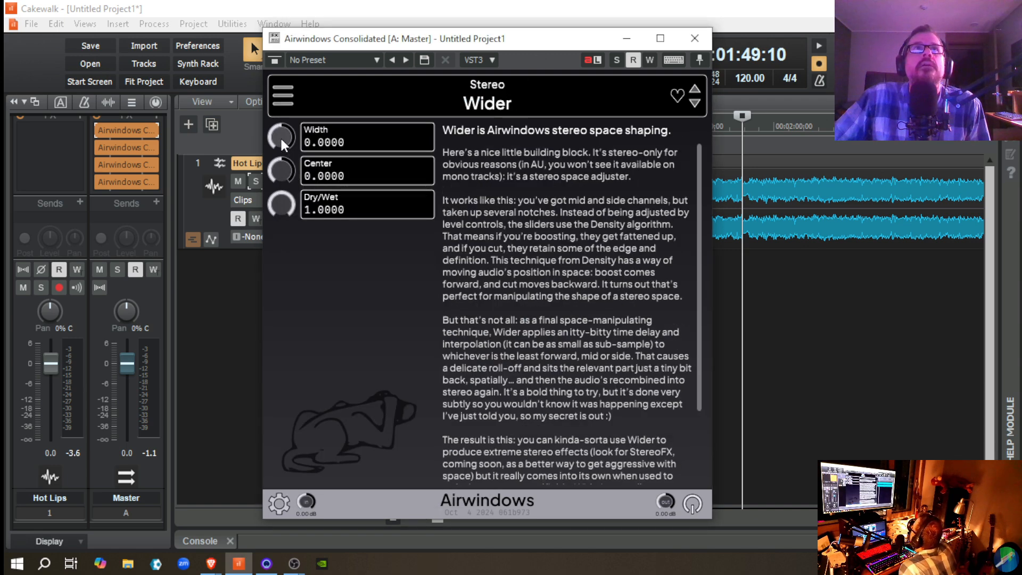
Step: Set Wider's Width to 0.5000, start playing Hot Lips and raise Center to 0.5000 while listening
drag(280, 136, 277, 120)
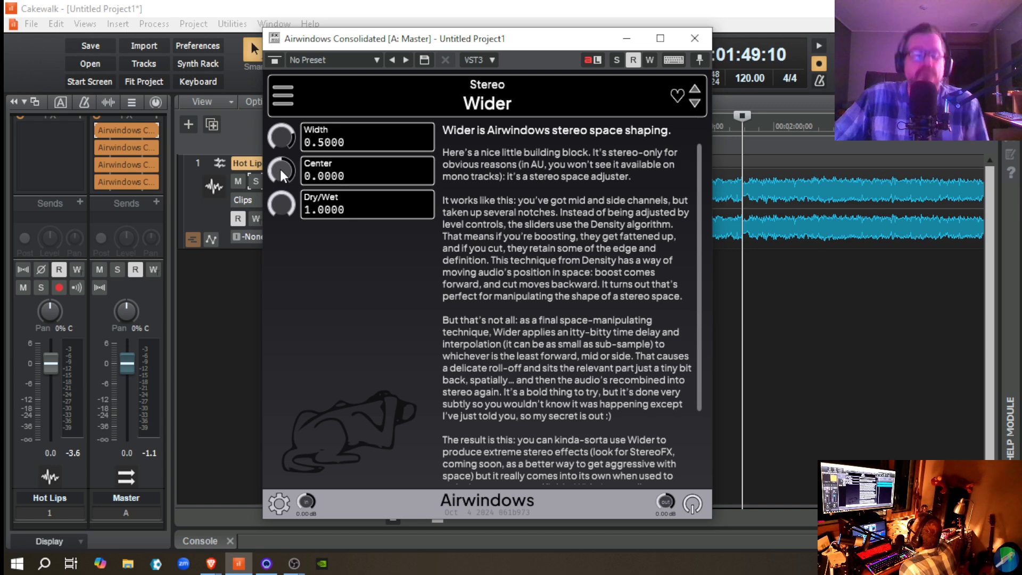
key(space)
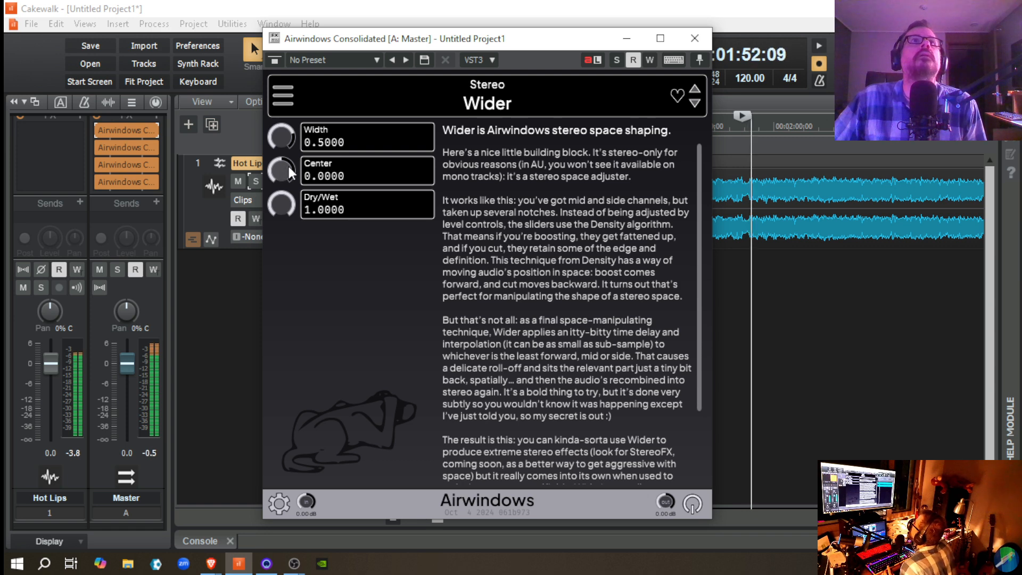
drag(281, 169, 281, 170)
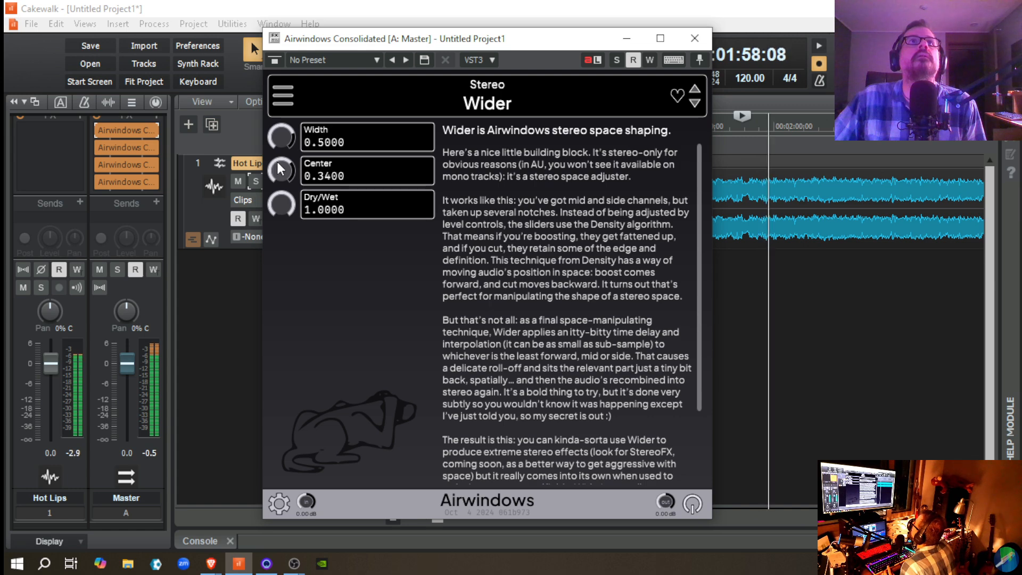
drag(277, 162, 279, 166)
double_click(278, 166)
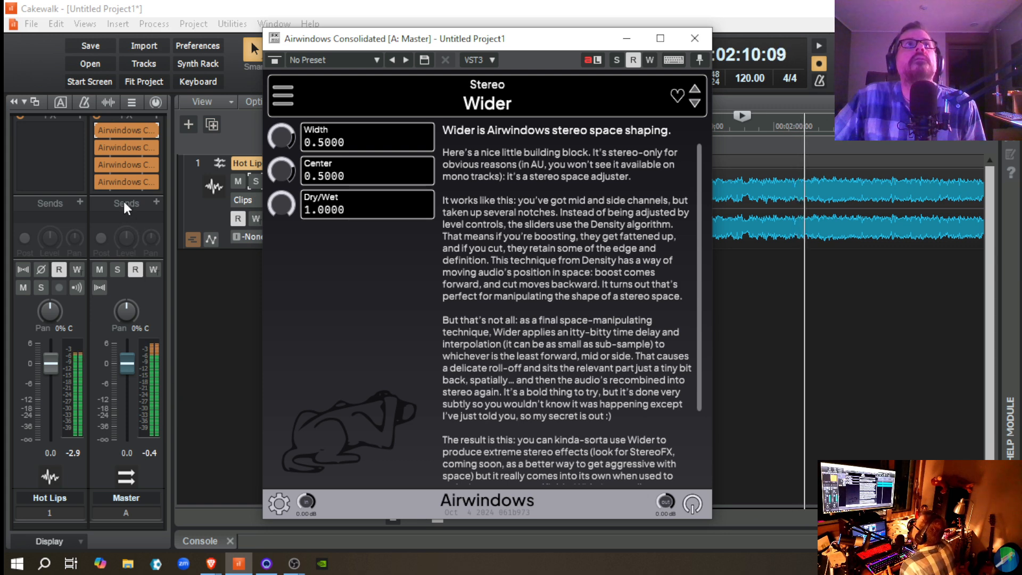
Step: Bypass and re-enable Wider twice during playback to compare the stereo image
click(101, 133)
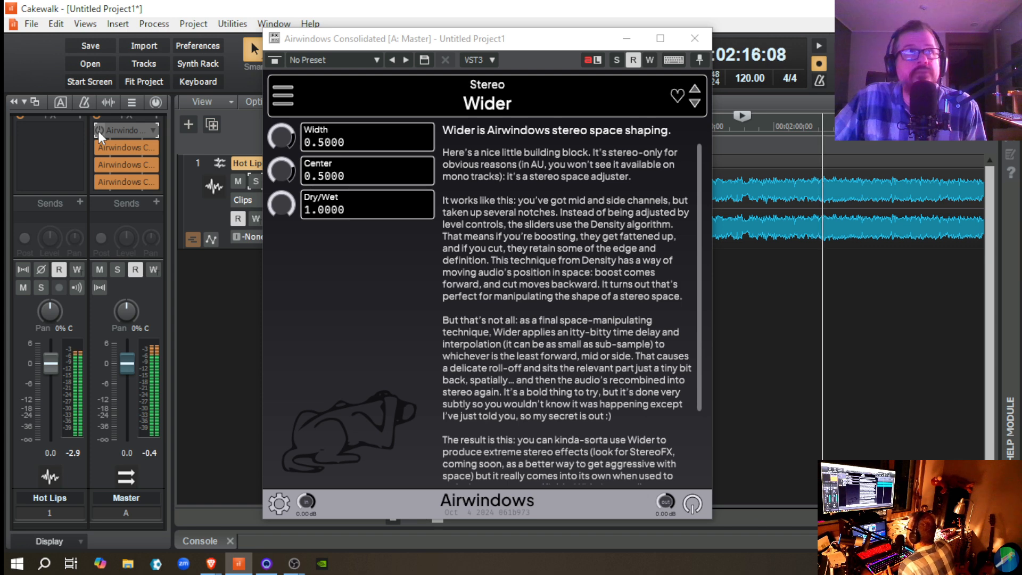
click(98, 131)
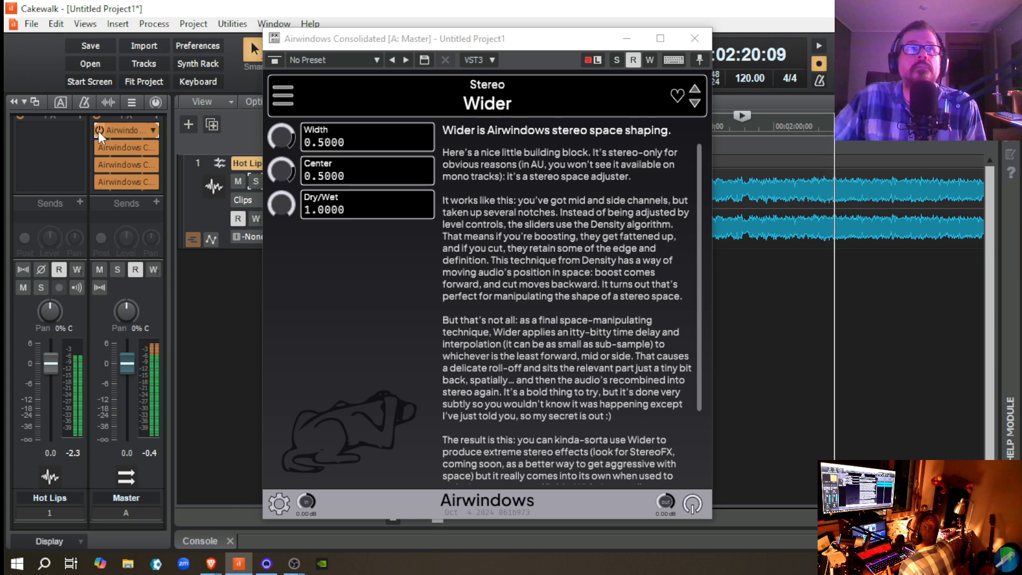
click(98, 131)
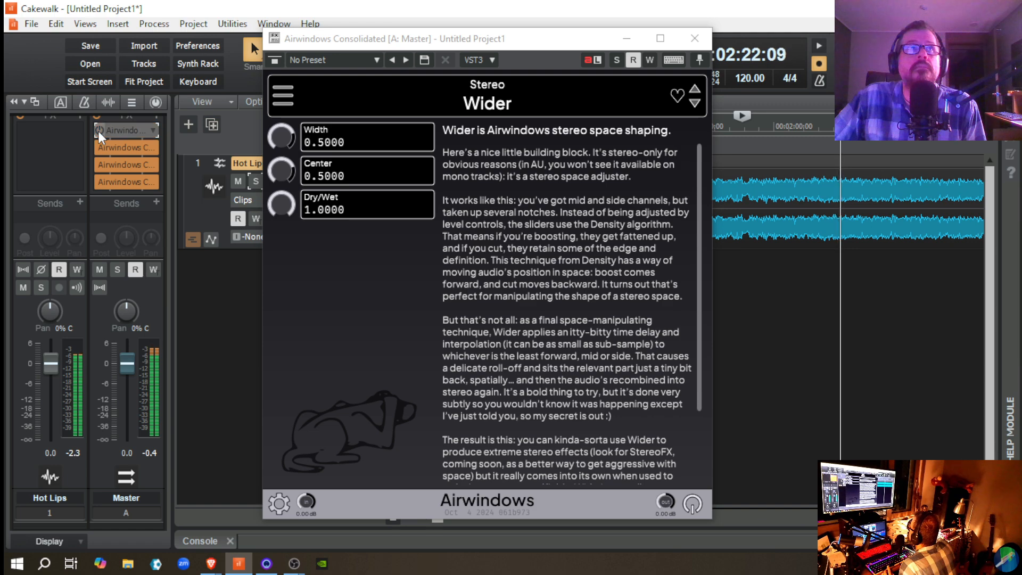
click(98, 131)
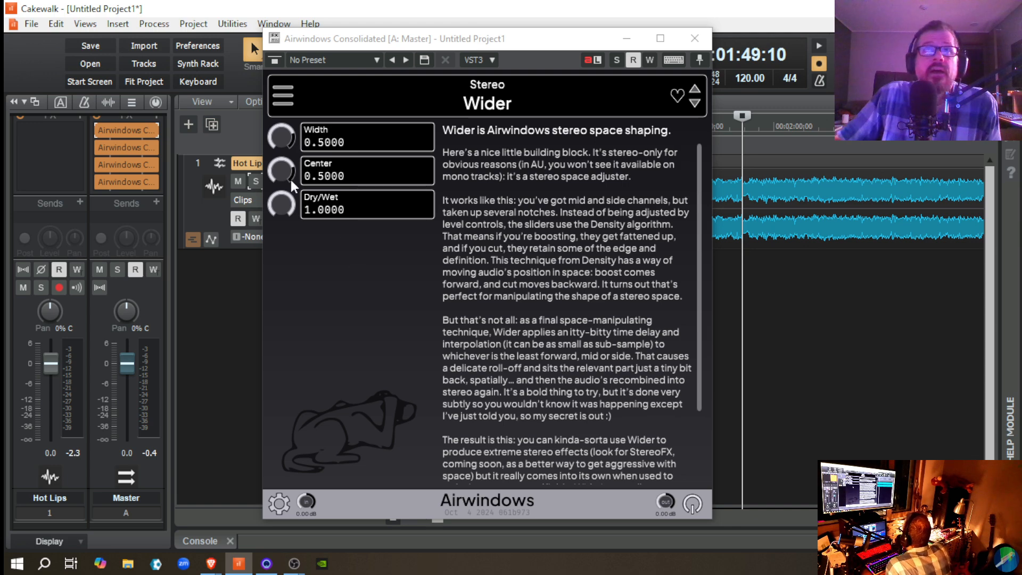
Step: Replace Wider with the Saturation effect Tube2 in the first Airwindows instance on the Master bus
click(291, 96)
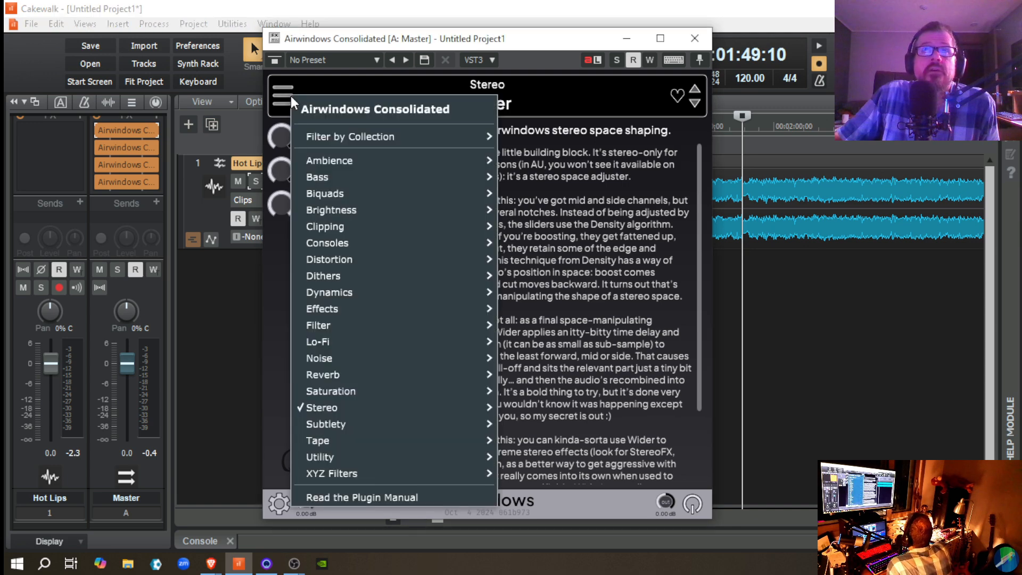
mouse_move(397, 411)
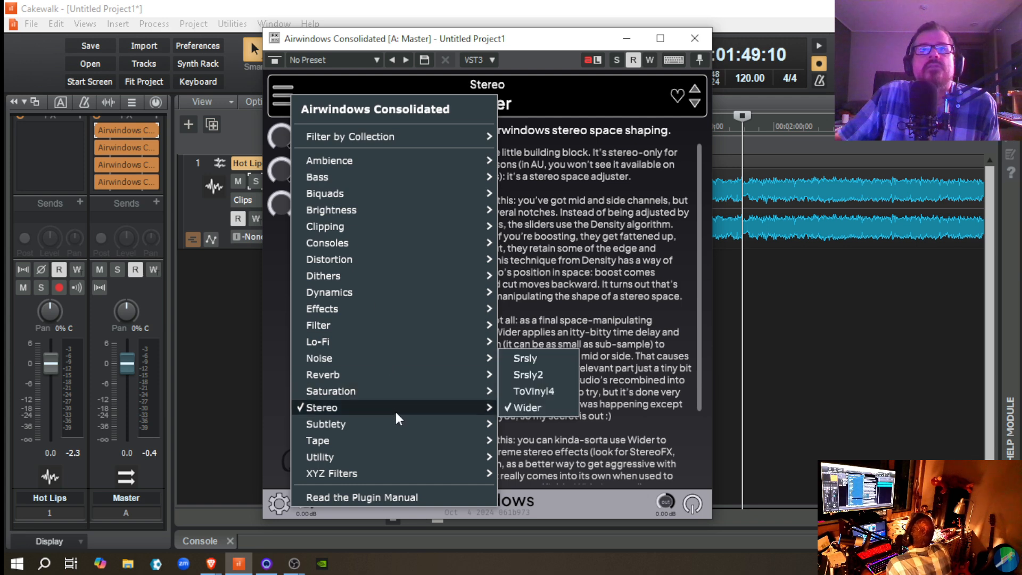
mouse_move(407, 393)
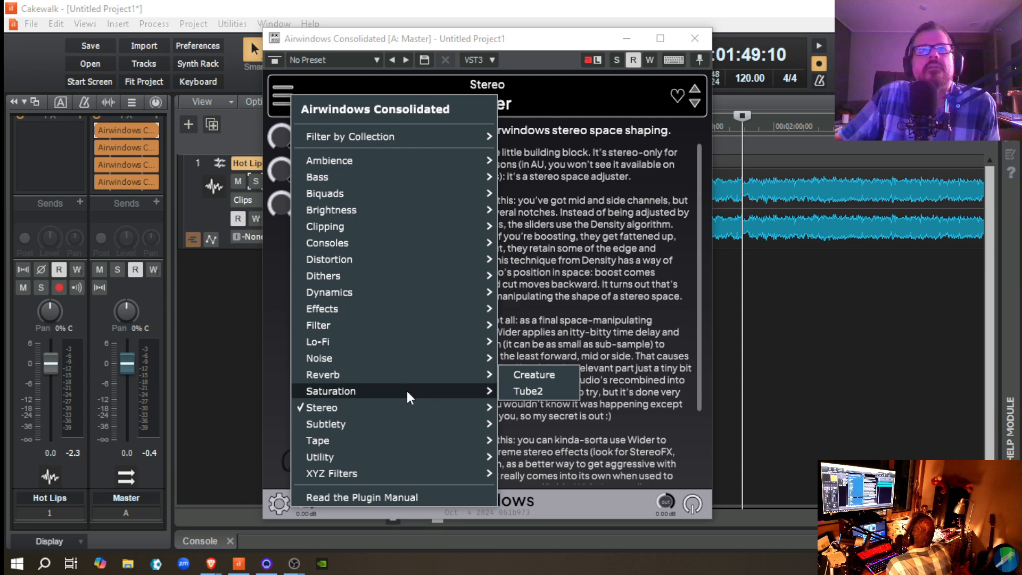
click(526, 391)
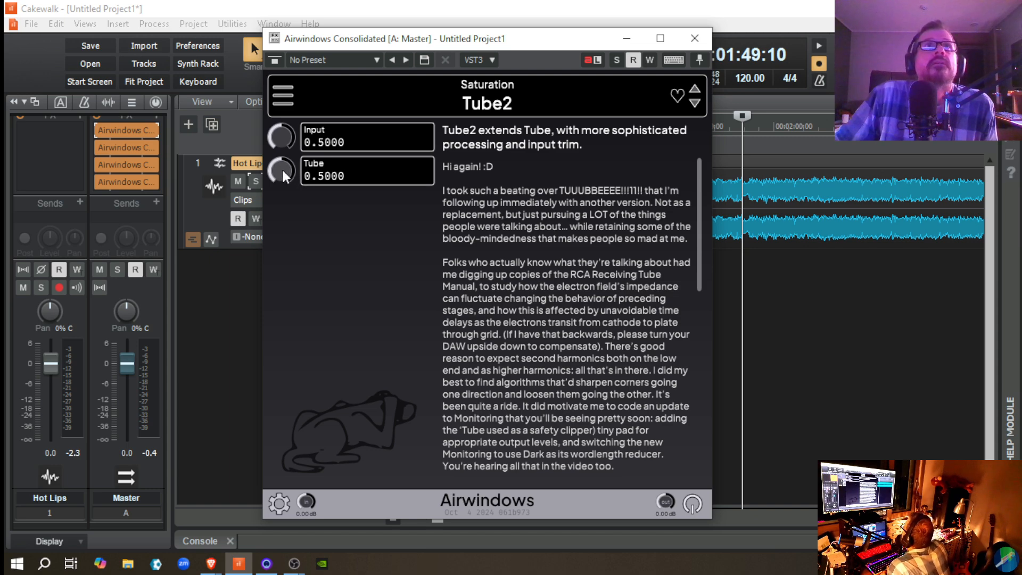
double_click(128, 131)
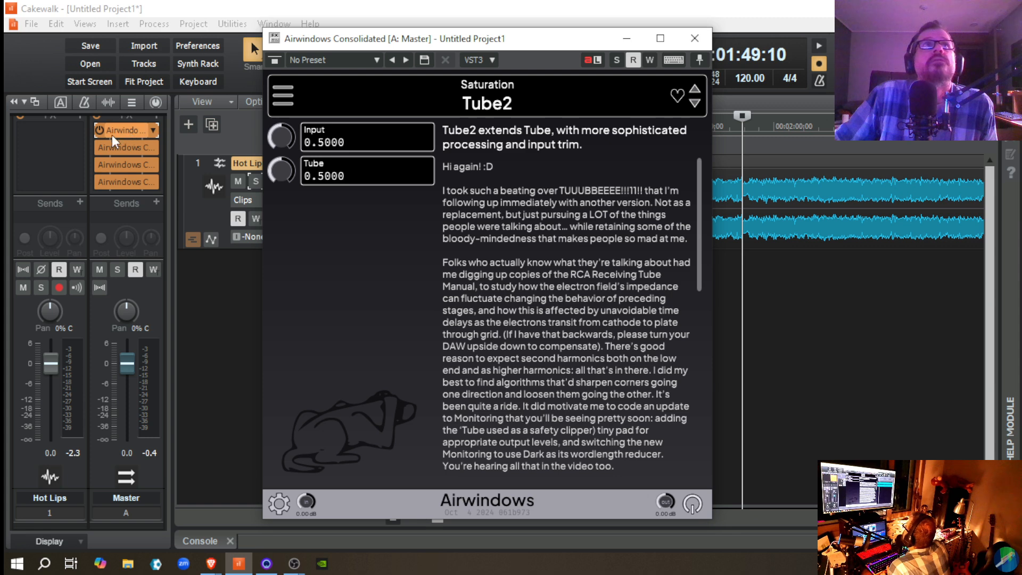
Step: Play Hot Lips from 00:01:49:10 and compare it with Tube2 bypassed and re-enabled at its default settings
key(space)
click(97, 128)
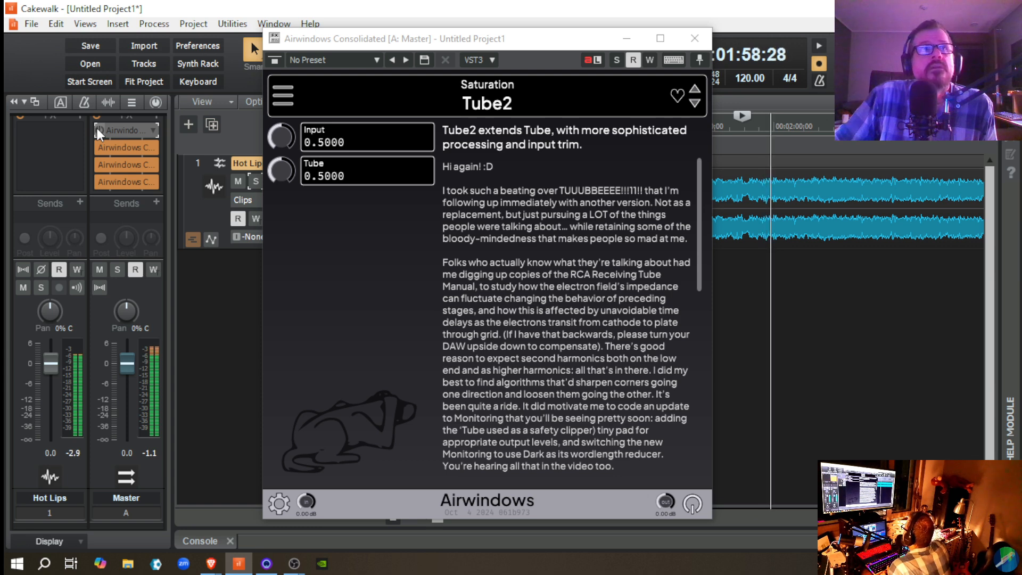
click(97, 129)
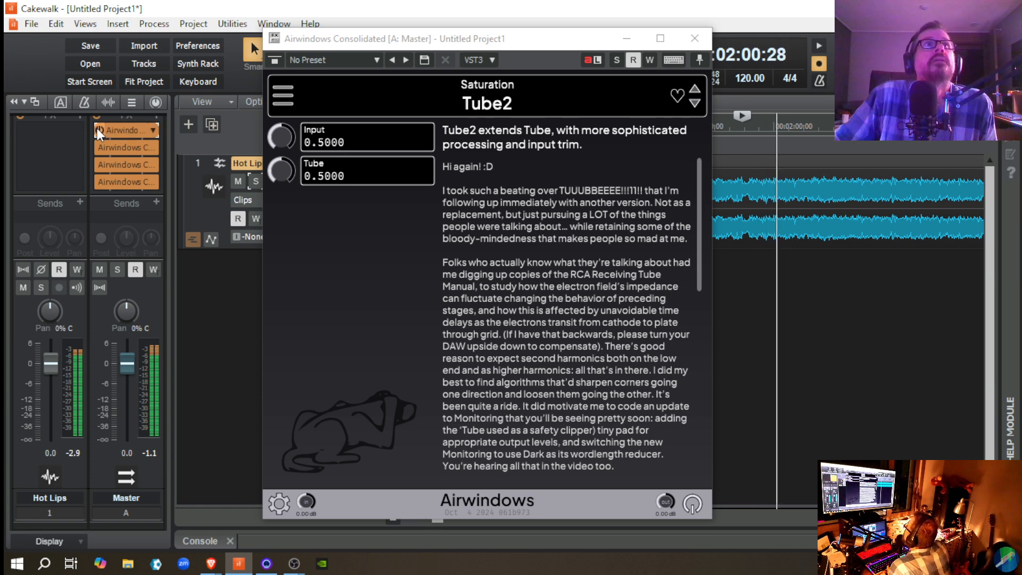
Step: Raise Tube2's Tube setting to 1.0000 during playback, and bypass and re-enable the effect to compare
click(283, 170)
drag(283, 170, 278, 159)
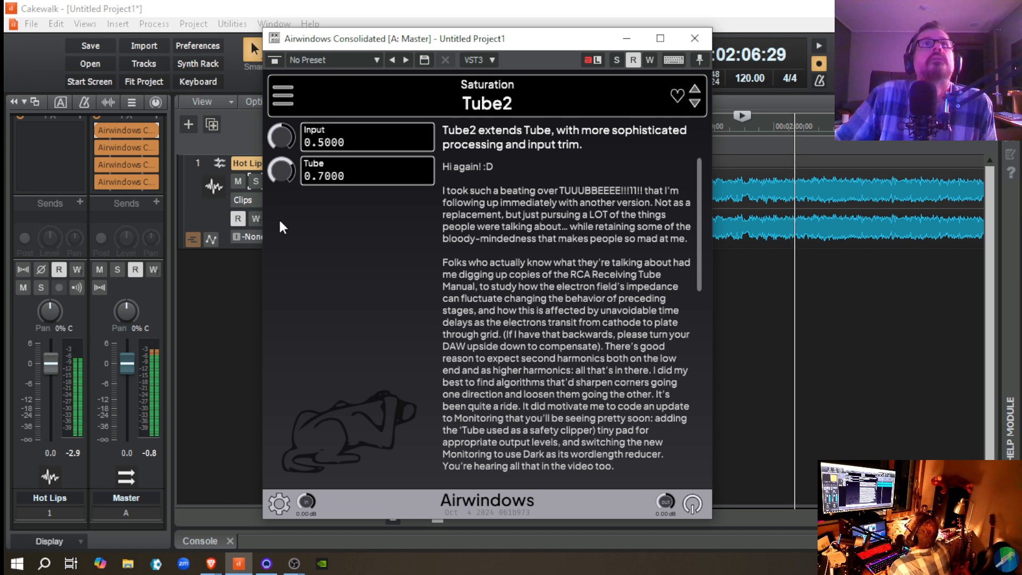
drag(278, 175, 242, 79)
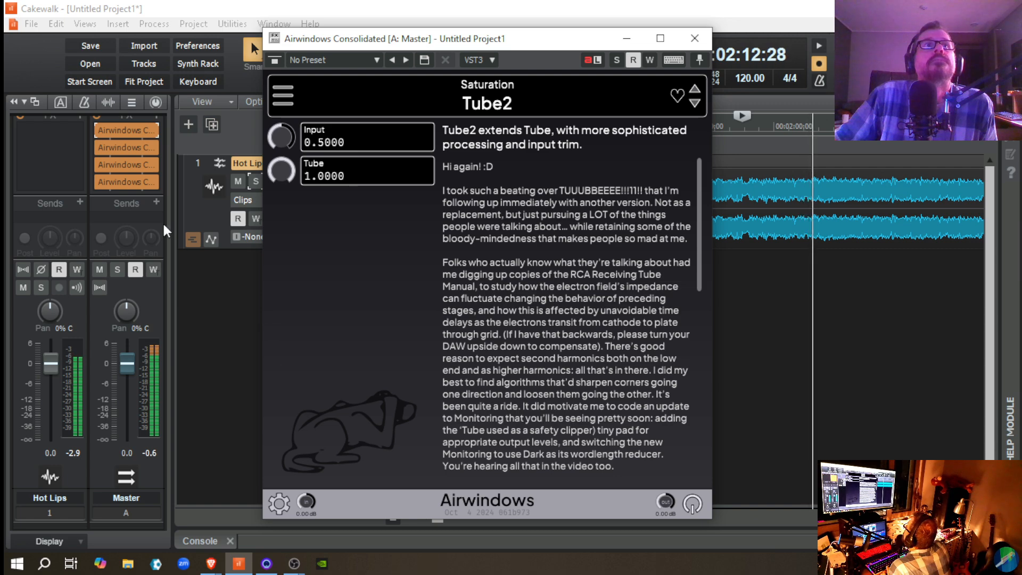
click(99, 132)
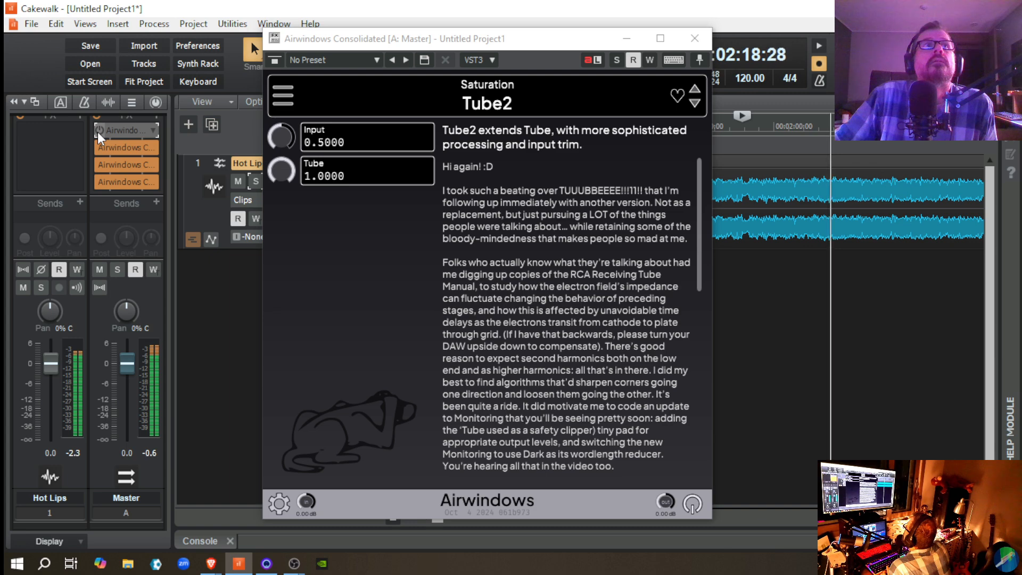
click(97, 132)
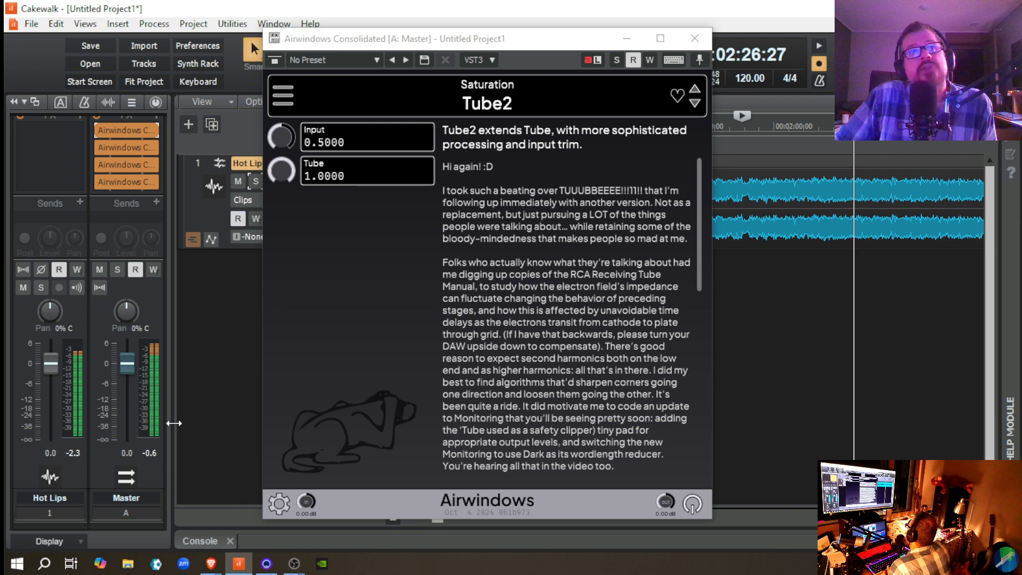
Step: Compare the mix with Tube2 bypassed and enabled during playback, and replay Hot Lips from 00:02:41:00
click(97, 129)
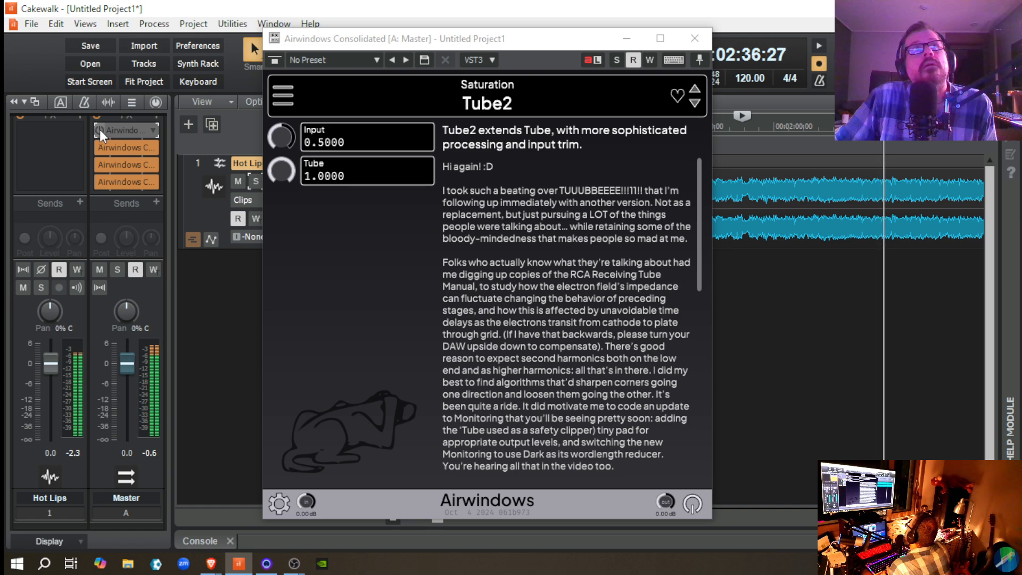
click(100, 130)
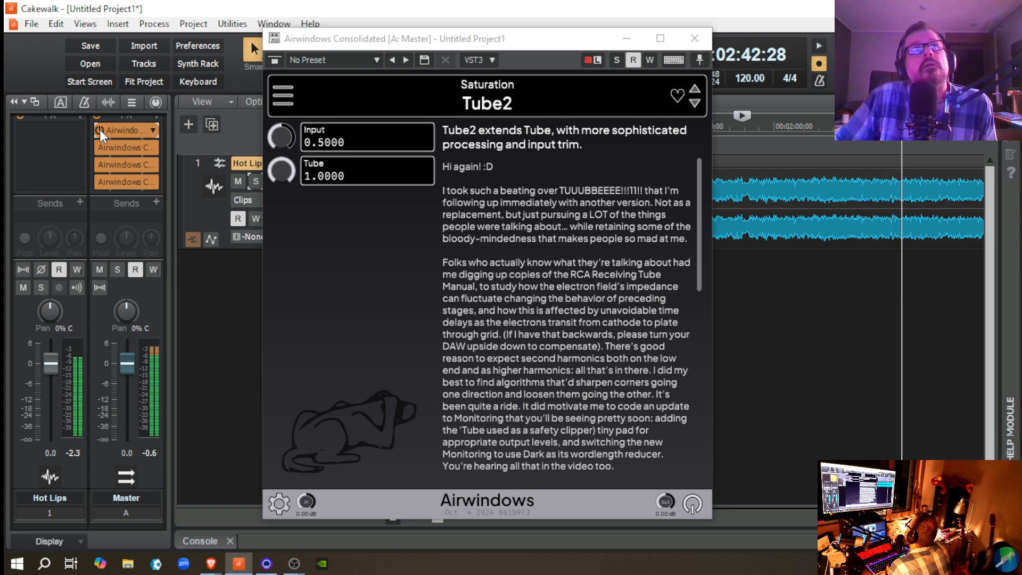
click(100, 129)
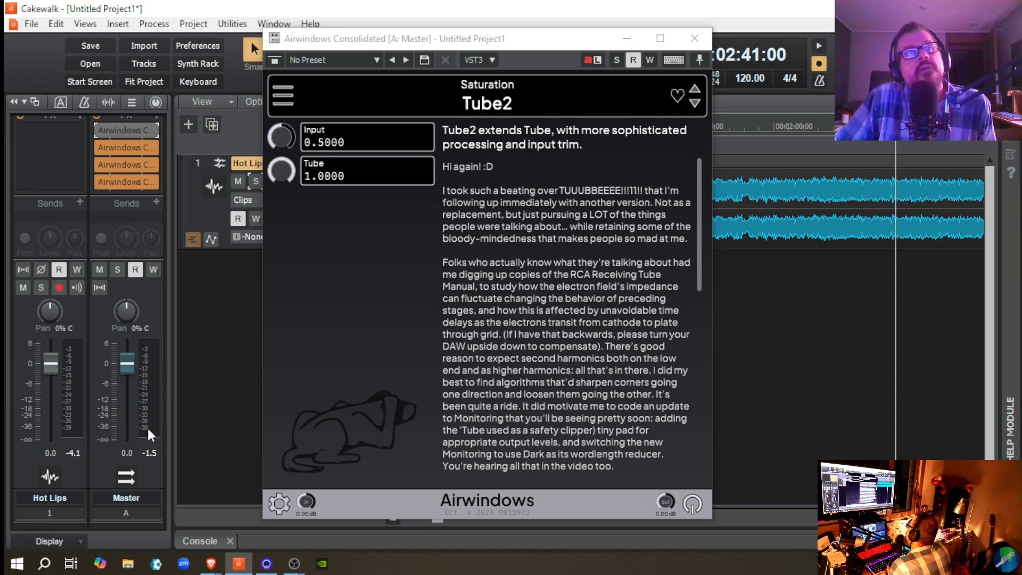
key(space)
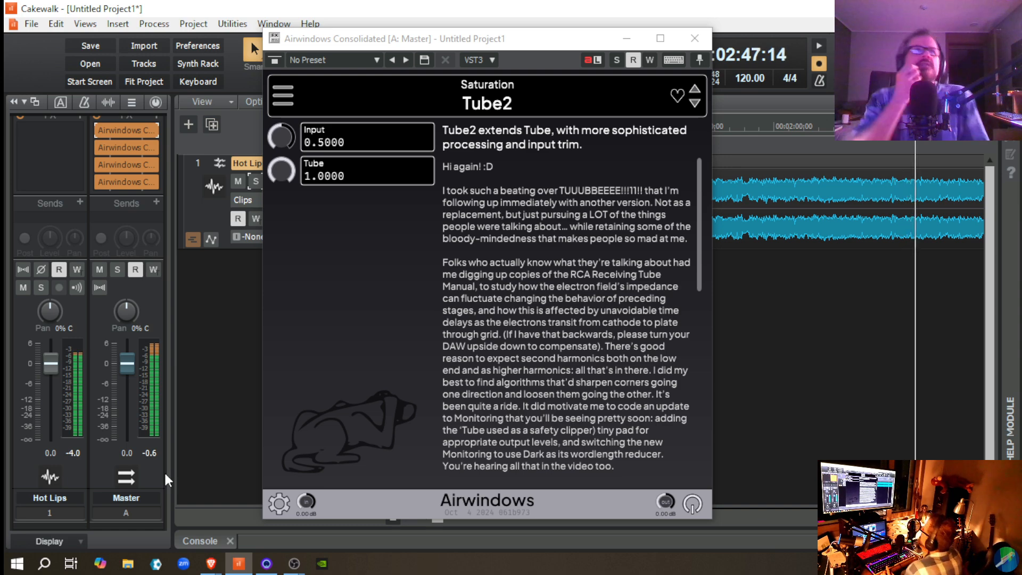
key(space)
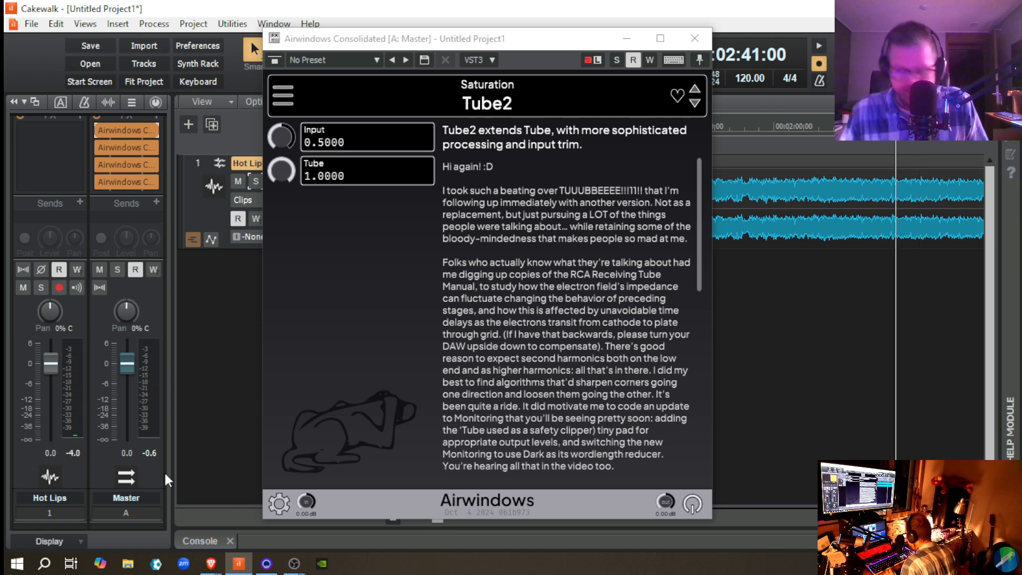
Step: Play the passage from 00:02:41:00 again, bypass and re-enable Tube2 once, and stop playback
key(space)
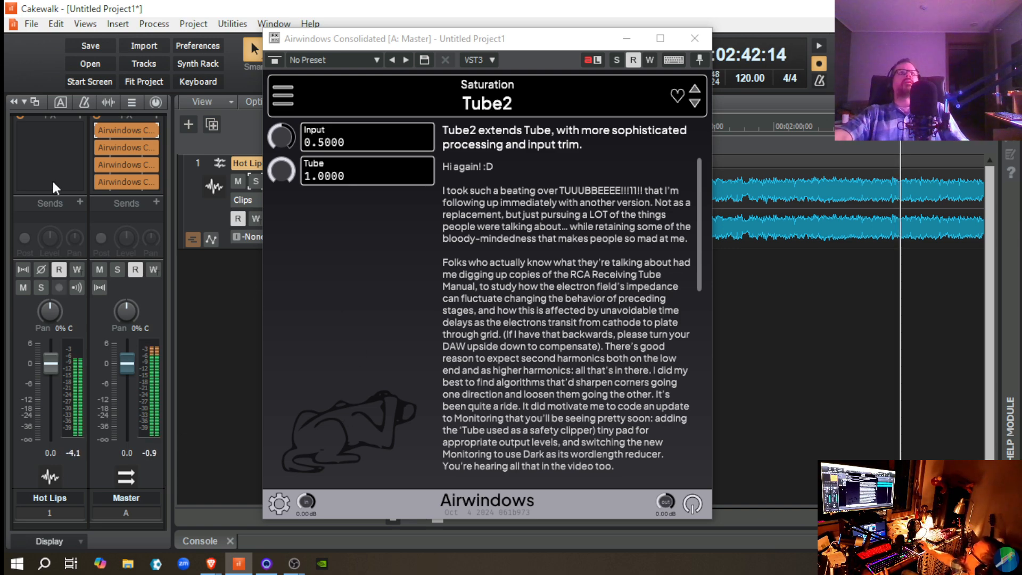
click(101, 129)
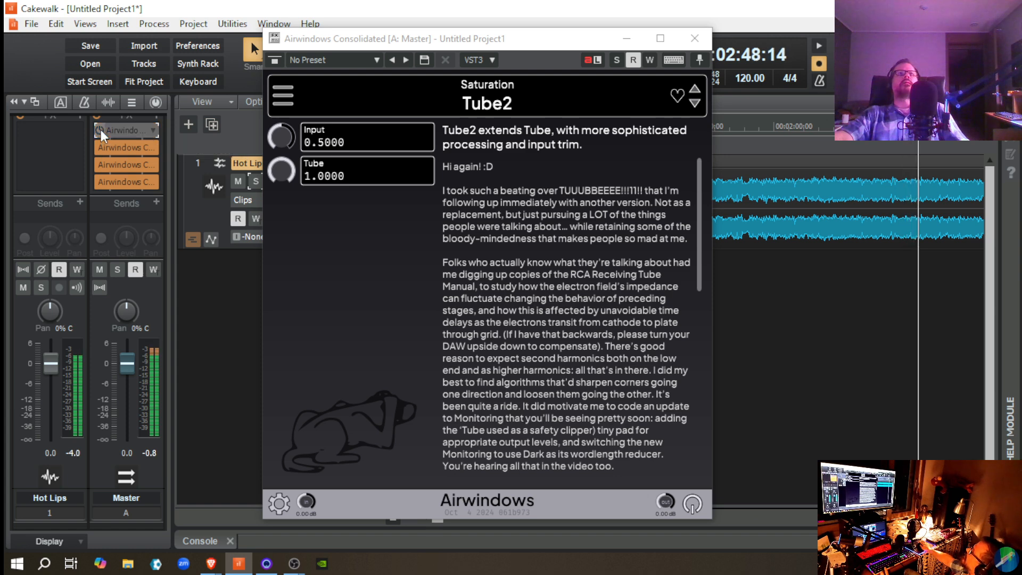
click(100, 129)
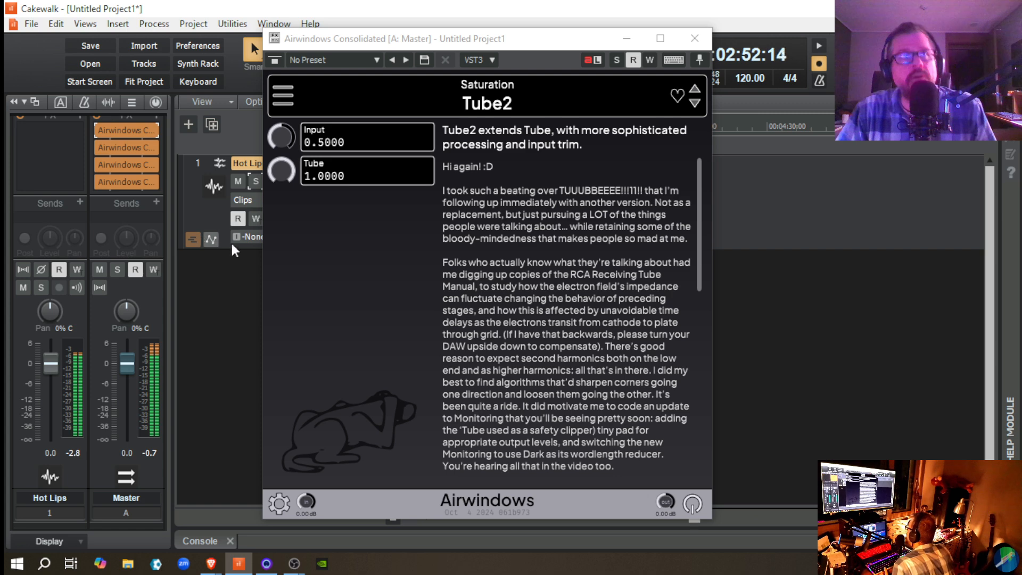
key(space)
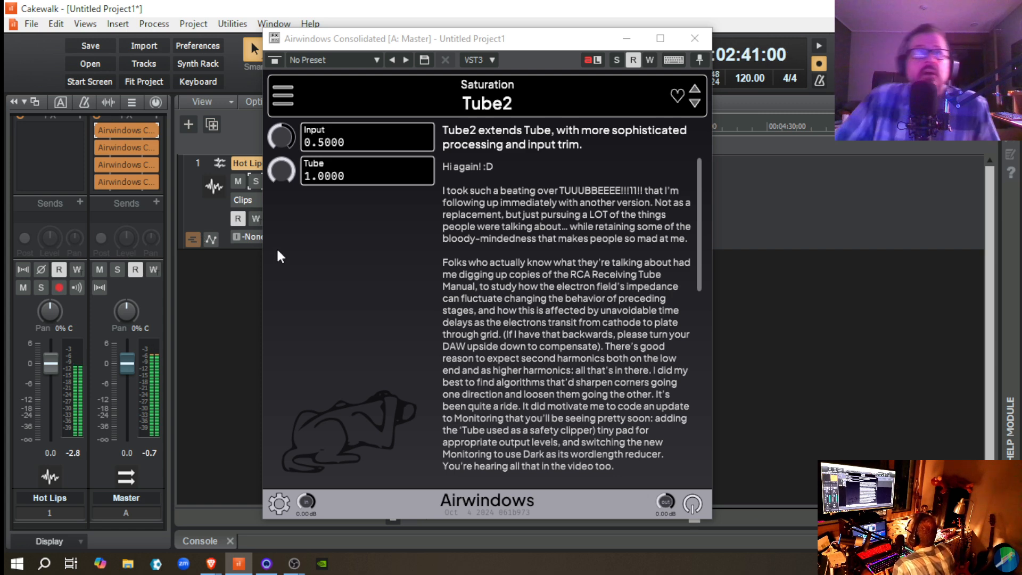
Step: Lower Tube2's Tube setting to 0.7300 and raise its Input to 0.5700
click(283, 171)
drag(283, 172, 286, 190)
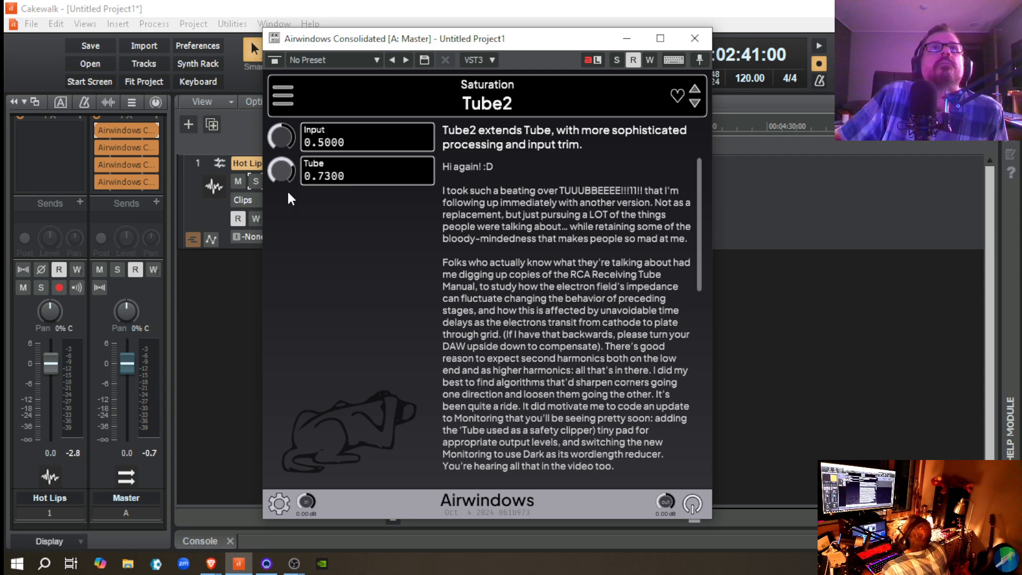
drag(279, 137, 276, 140)
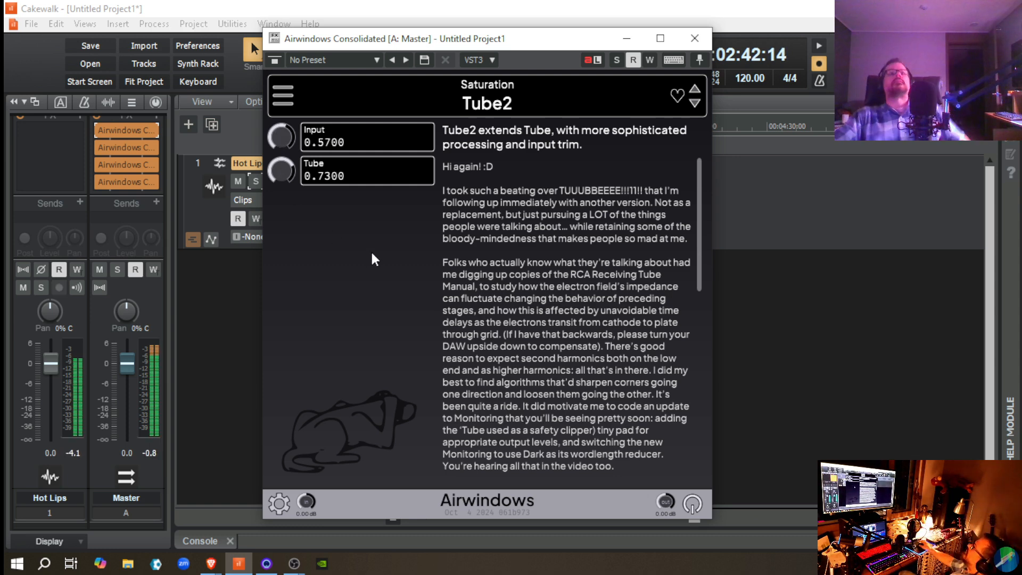
Step: Bypass and re-enable Tube2 repeatedly during playback to compare its new settings, and close the plug-in window
click(98, 129)
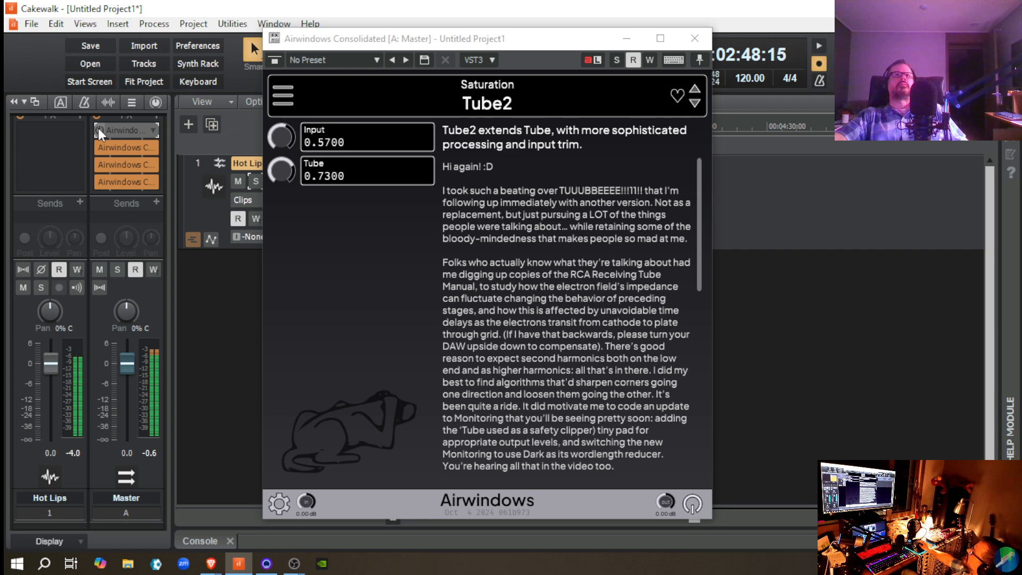
click(98, 129)
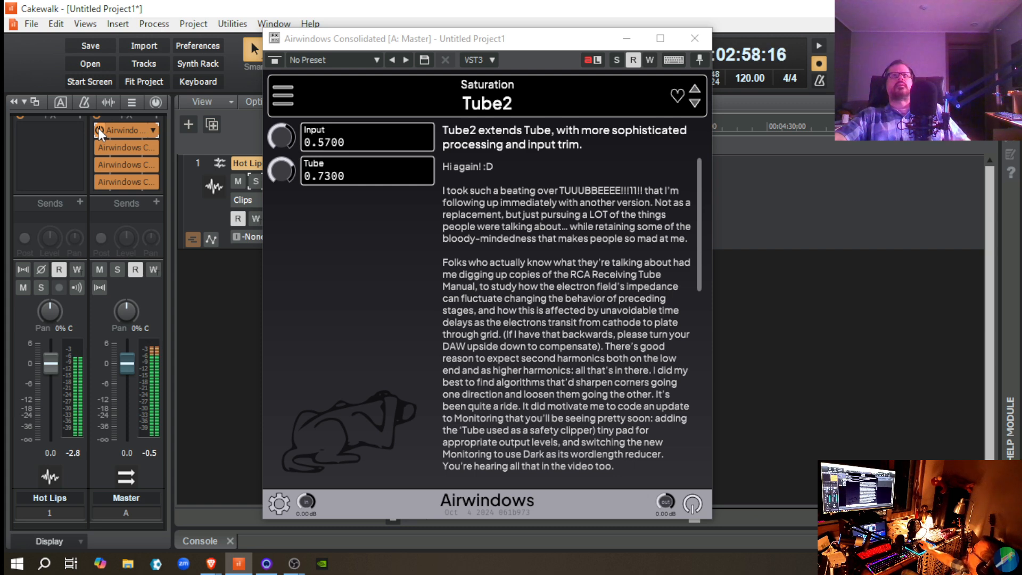
click(98, 129)
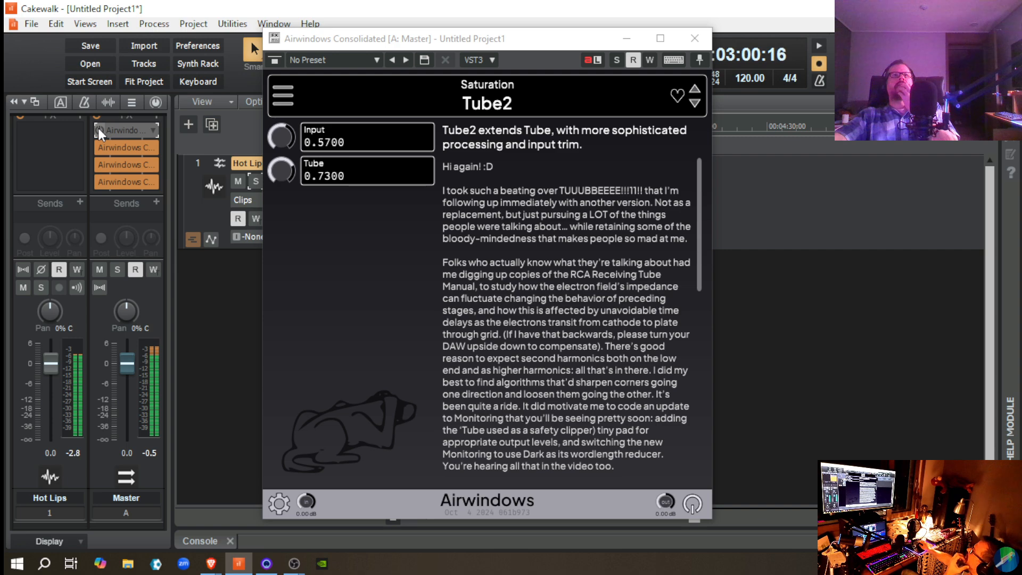
click(98, 127)
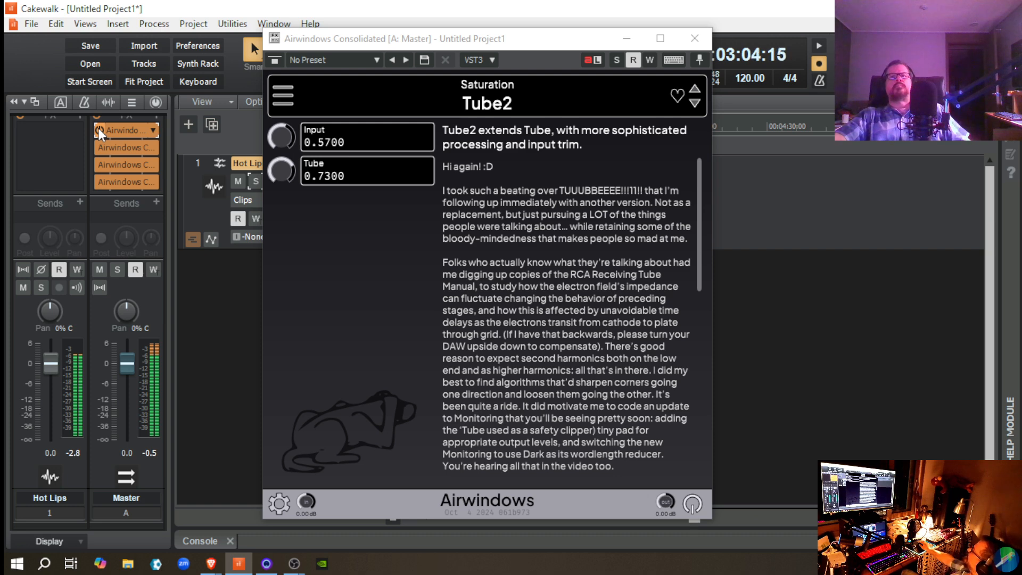
click(98, 127)
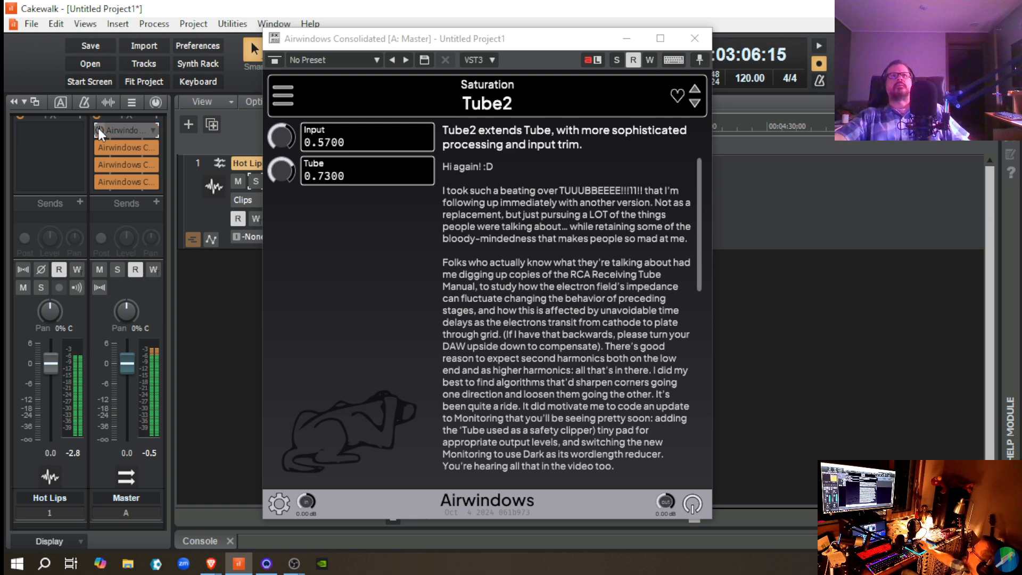
click(98, 128)
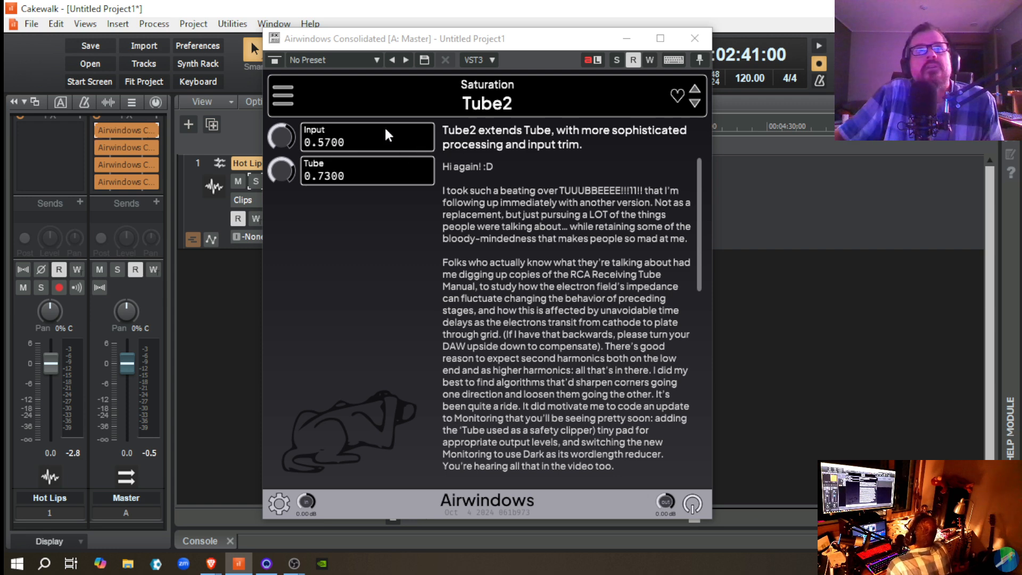
click(695, 39)
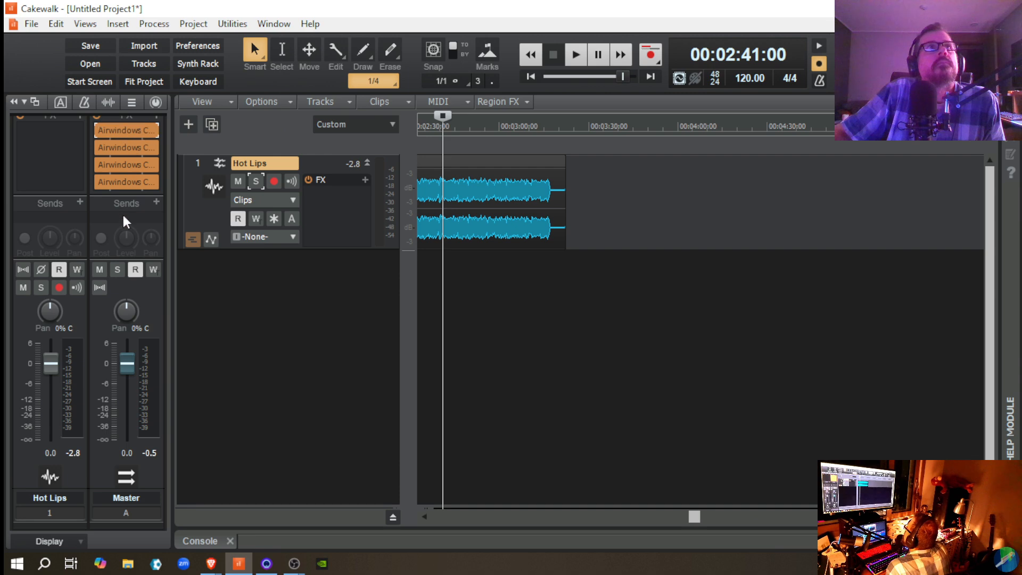
Step: Add another Airwindows Consolidated instance to the Master bus and load the Consoles effect ConsoleLABuss in it
scroll(120, 213, up, 1)
click(155, 135)
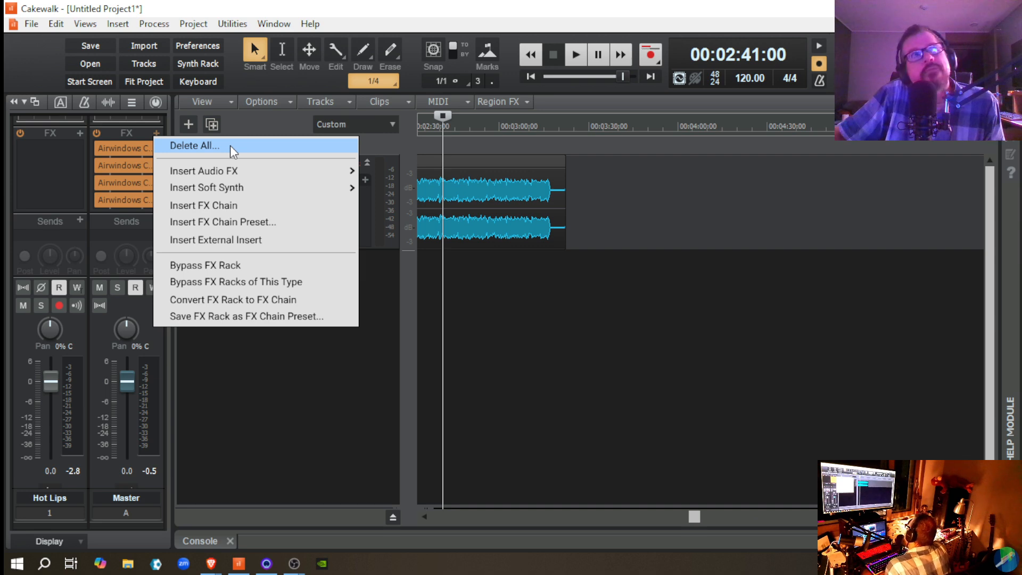
mouse_move(237, 169)
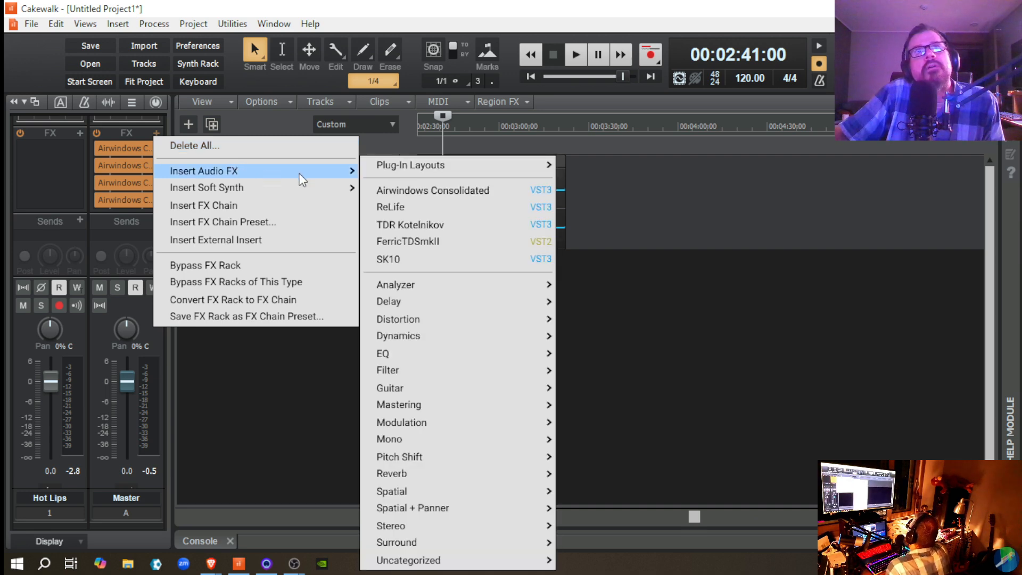
click(401, 188)
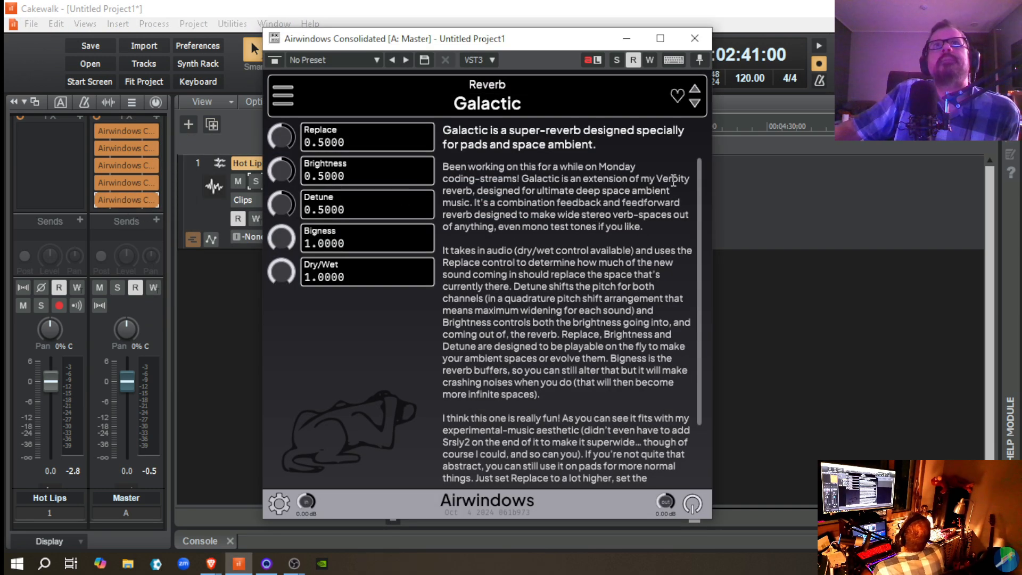
click(282, 98)
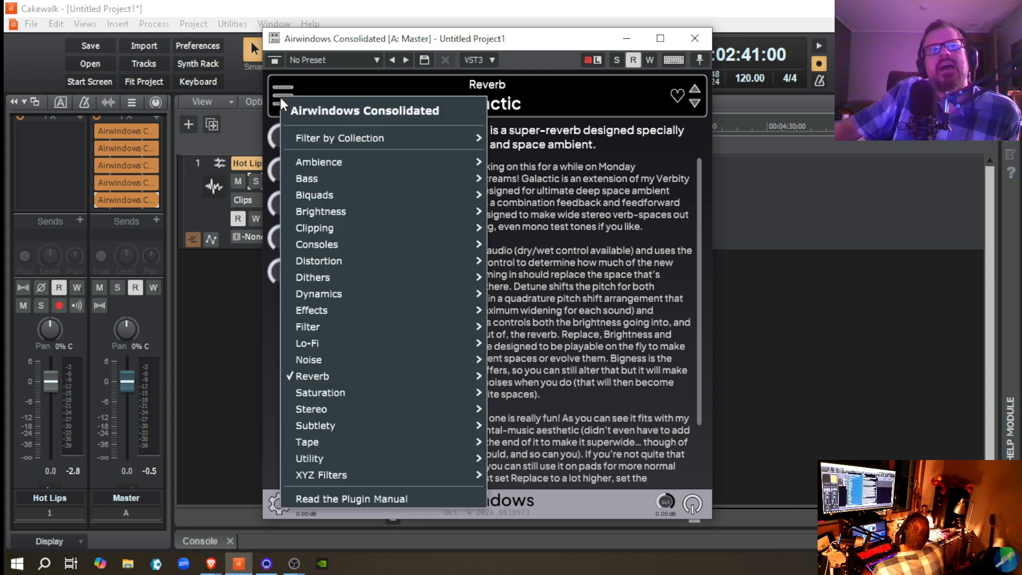
mouse_move(376, 374)
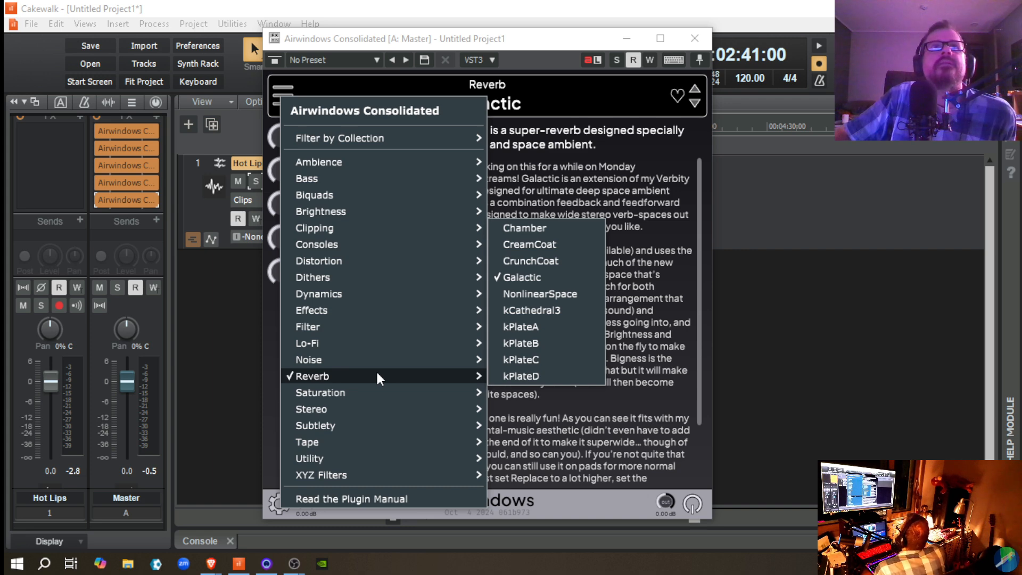
mouse_move(365, 258)
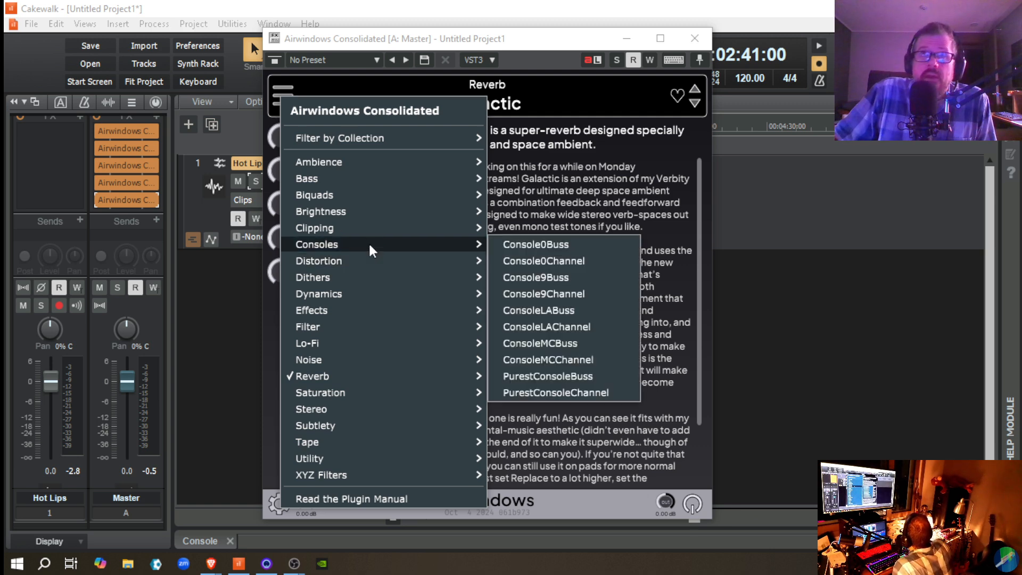
click(555, 312)
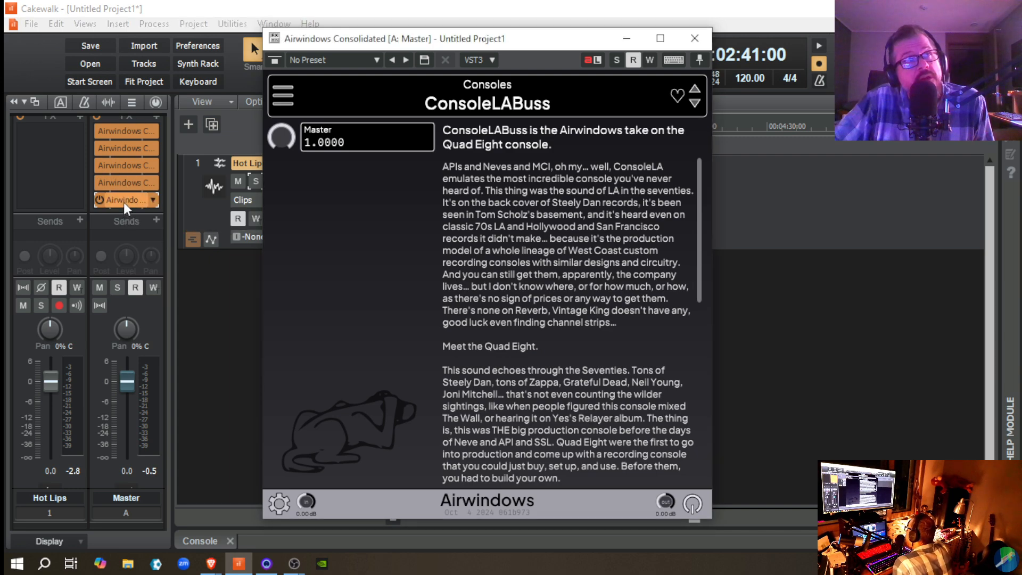
click(694, 38)
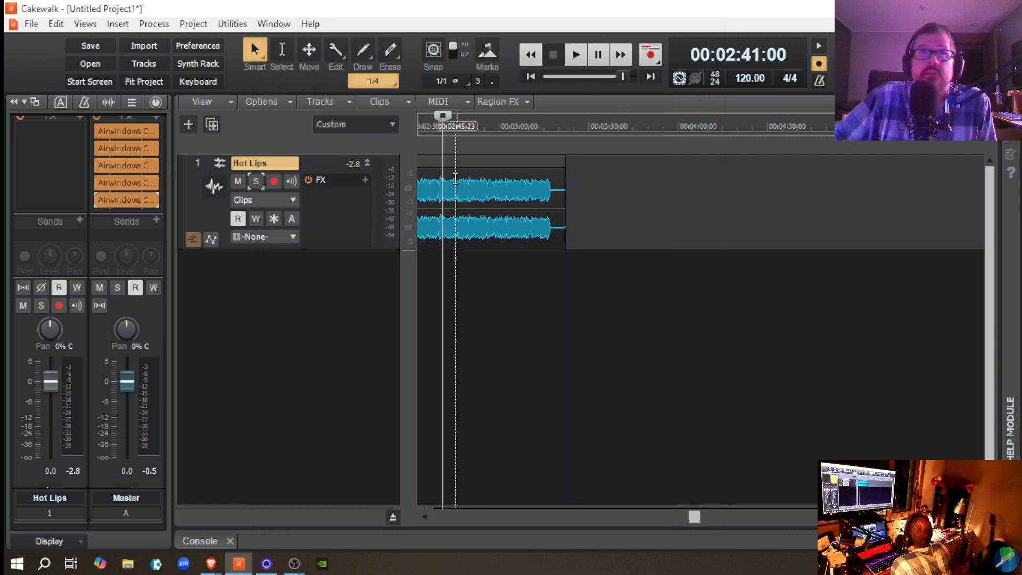
Step: Insert Airwindows Consolidated on the Hot Lips track and load the Consoles effect ConsoleLAChannel
click(365, 180)
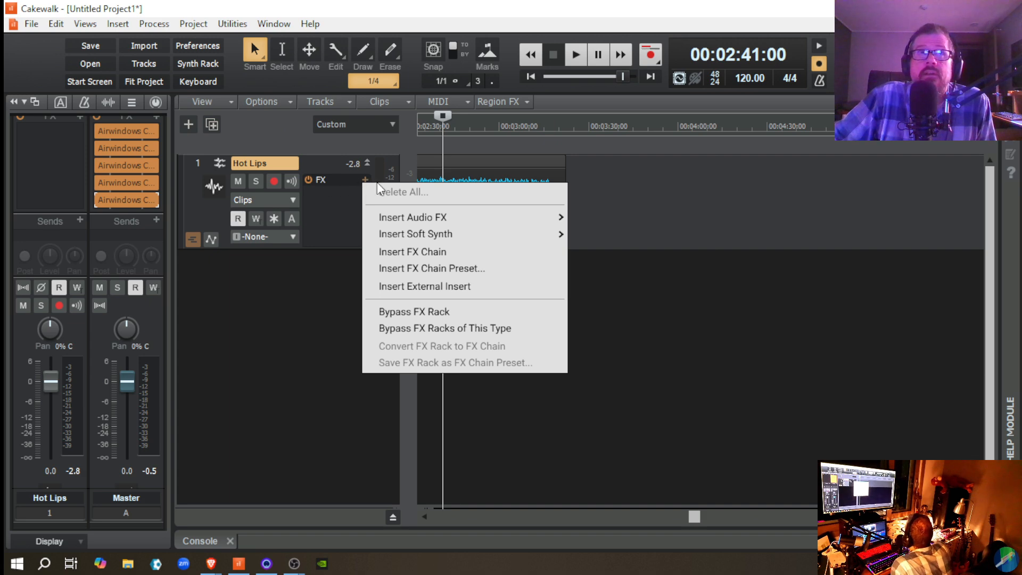
mouse_move(407, 221)
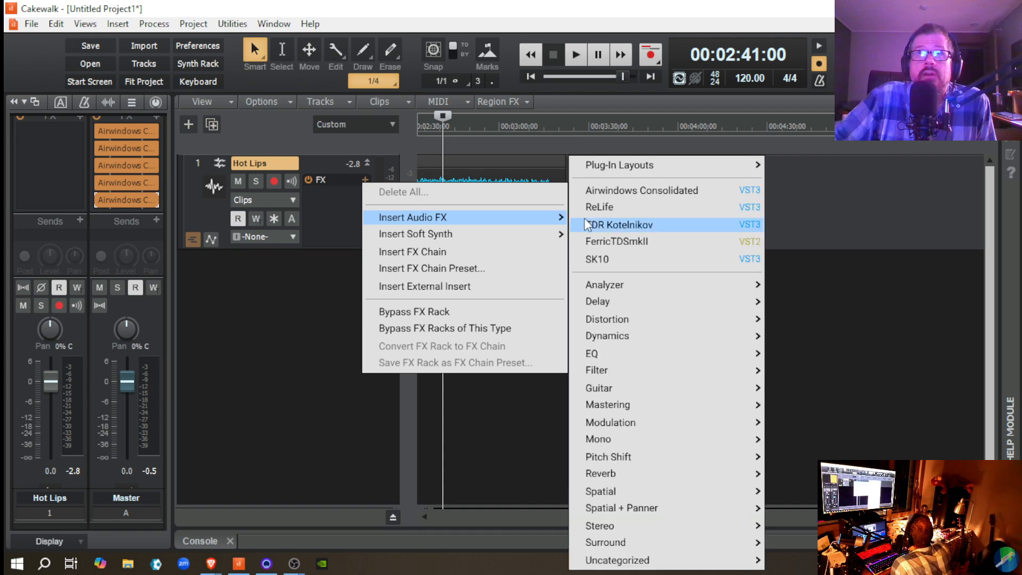
click(633, 190)
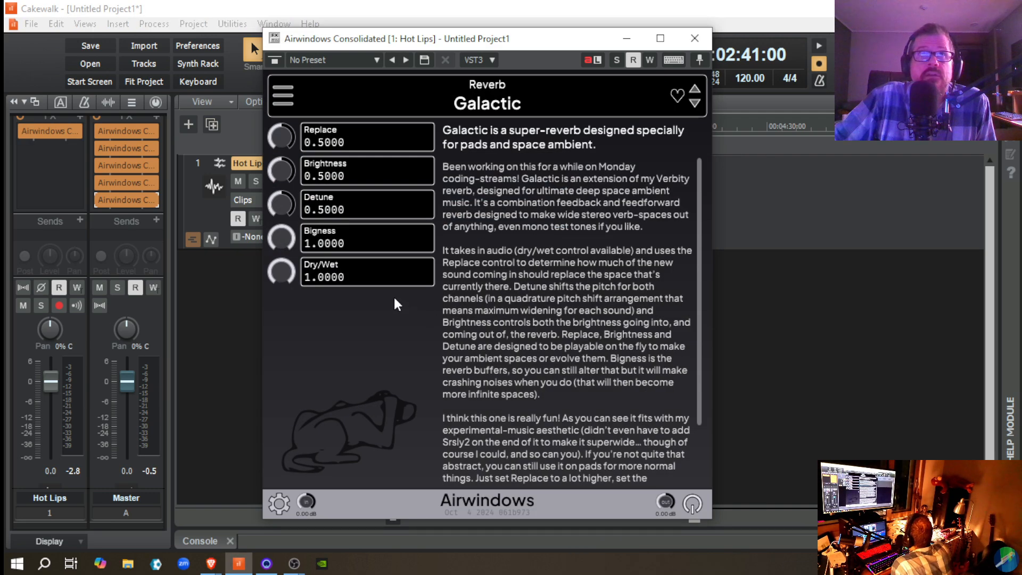
click(280, 102)
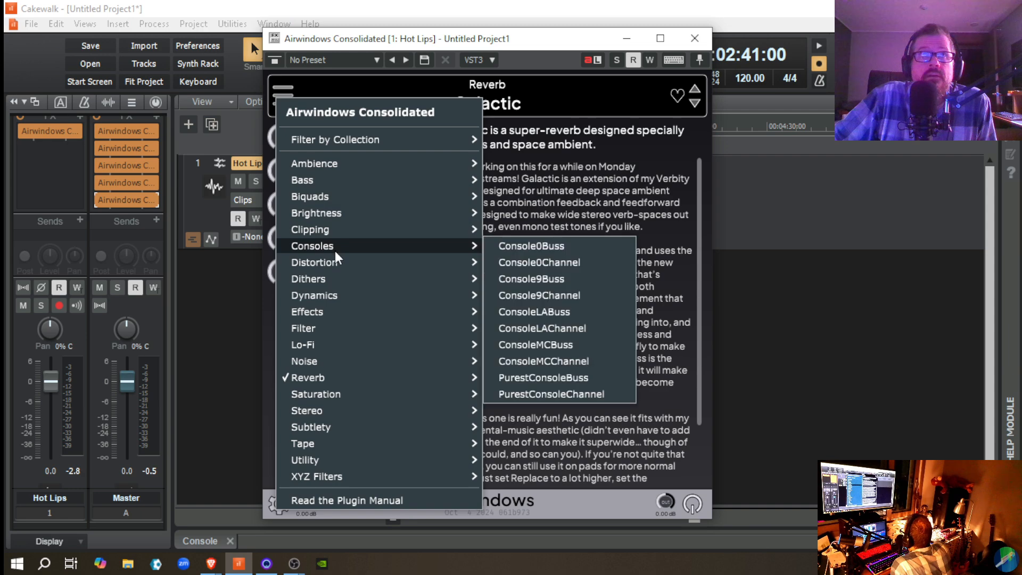
click(566, 331)
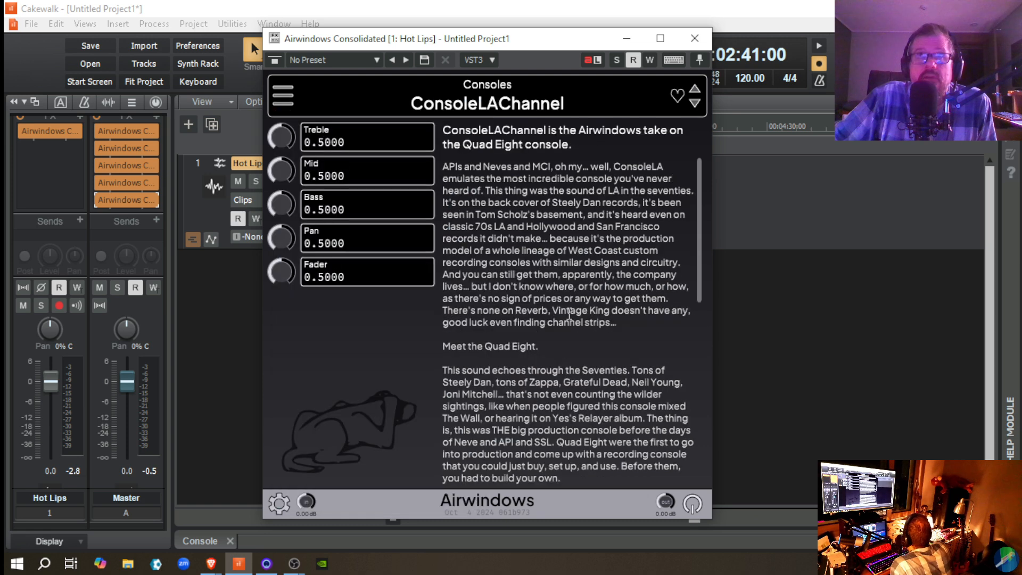
click(695, 39)
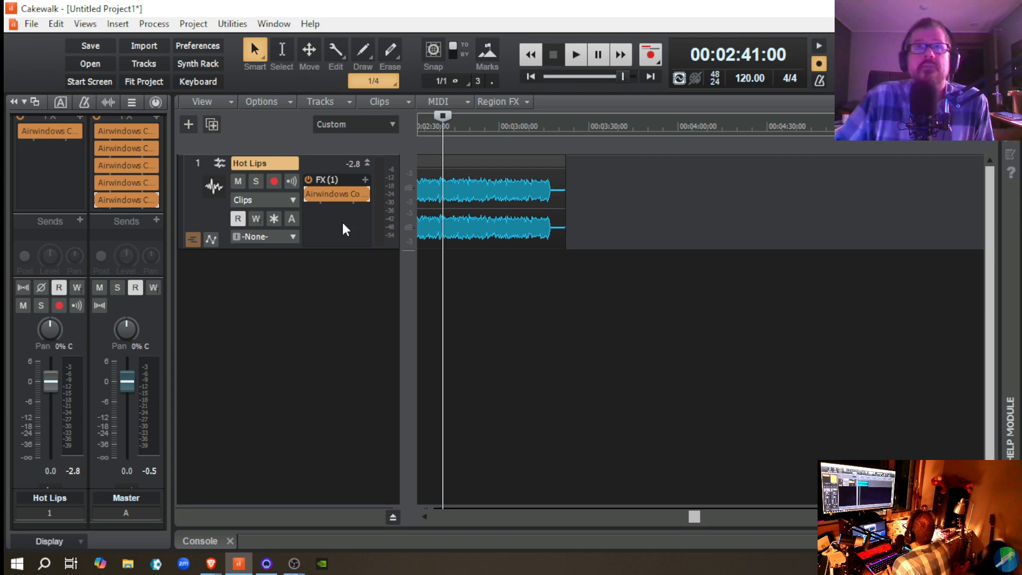
Step: Play Hot Lips through the console pair from 00:02:41:00, bypass ConsoleLABuss on the Master bus, and stop playback
key(space)
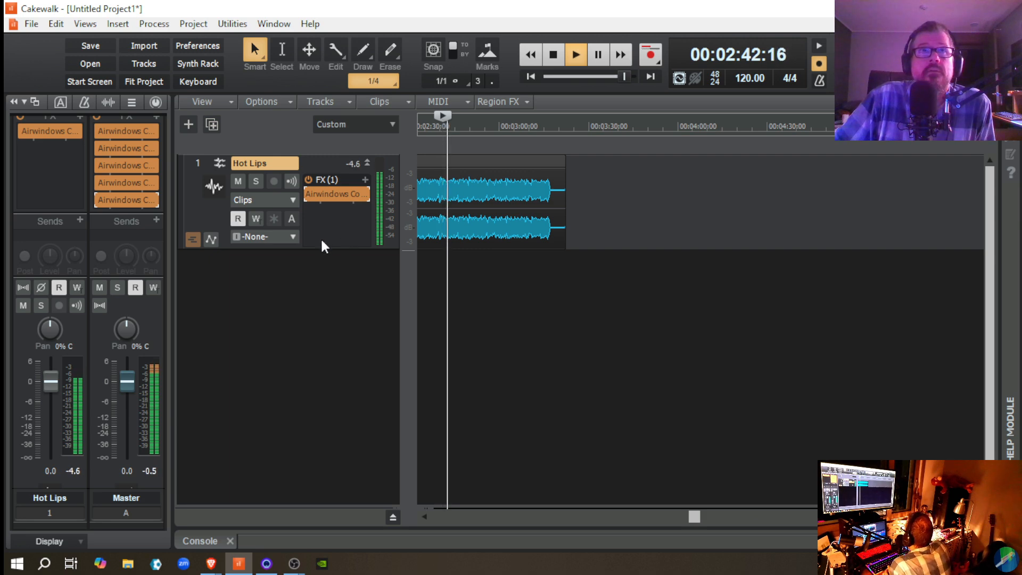
click(100, 199)
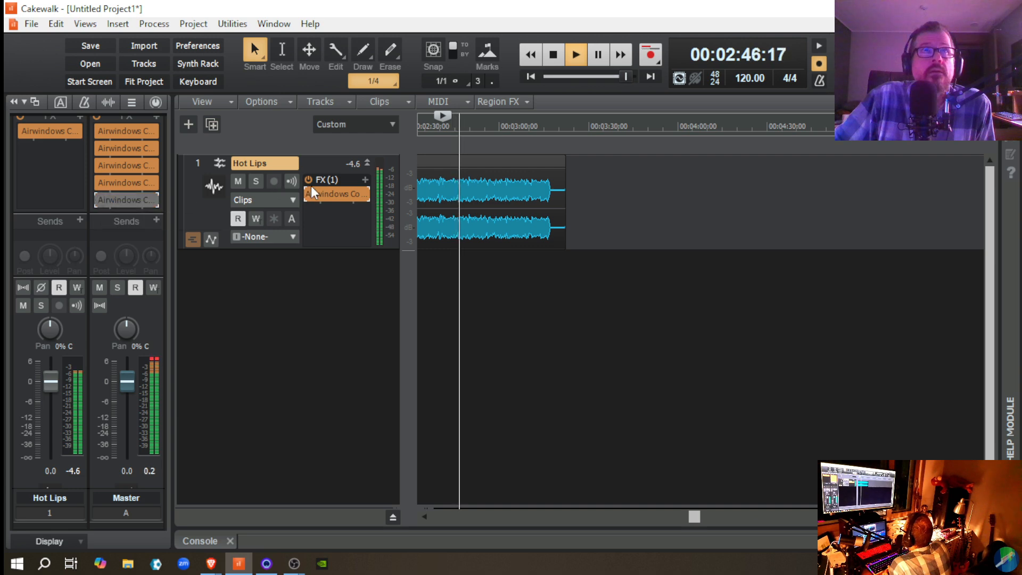
key(space)
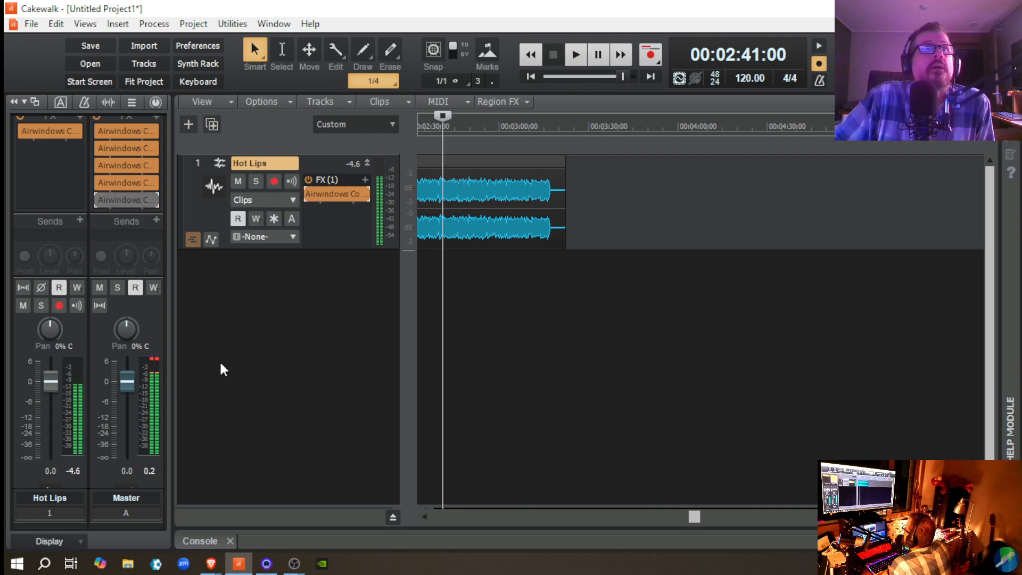
Step: Reset the Master peak meter and play Hot Lips from 00:01:47:16 with ConsoleLABuss still bypassed, then stop playback
click(153, 360)
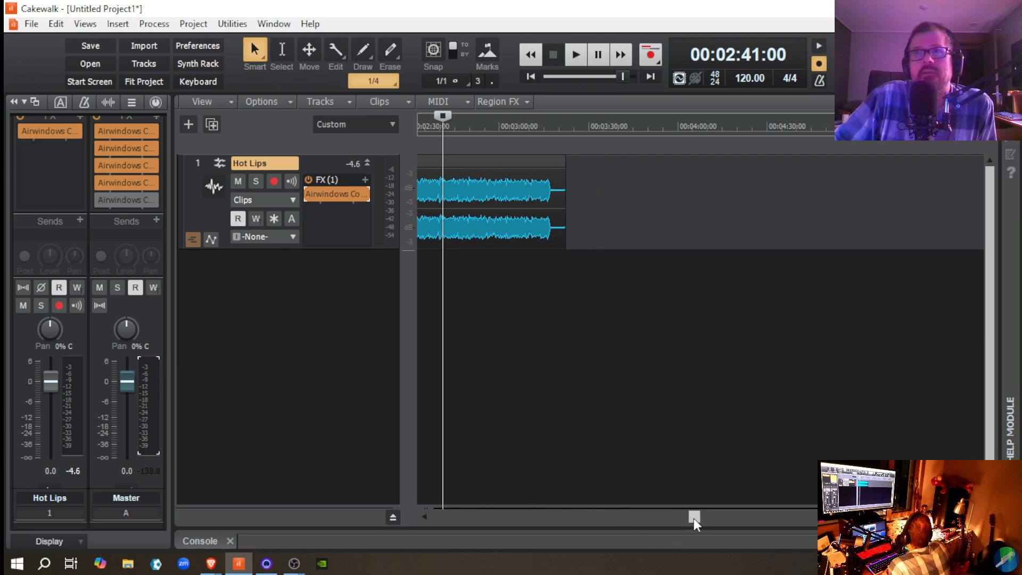
drag(694, 518, 569, 520)
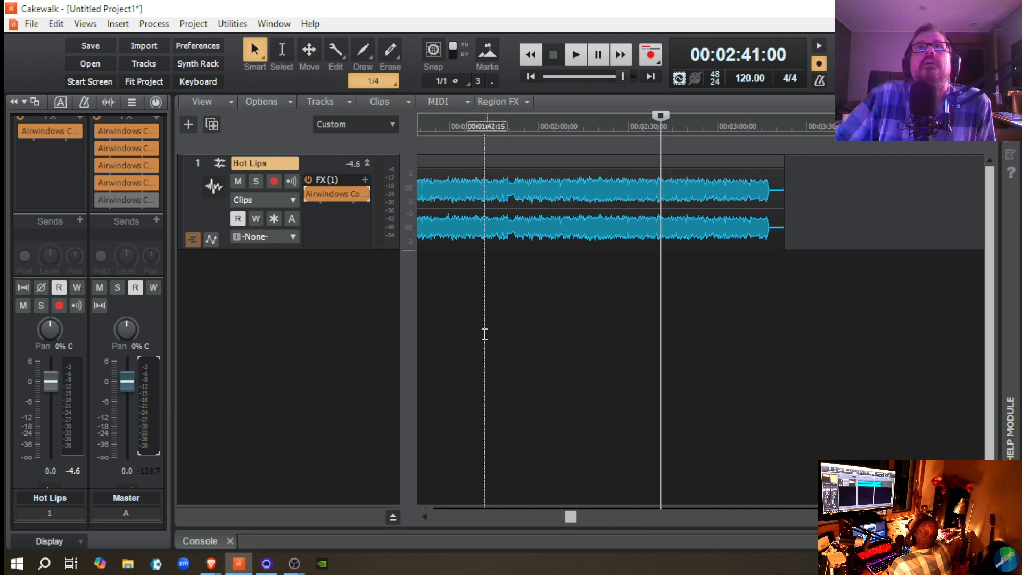
click(502, 257)
key(space)
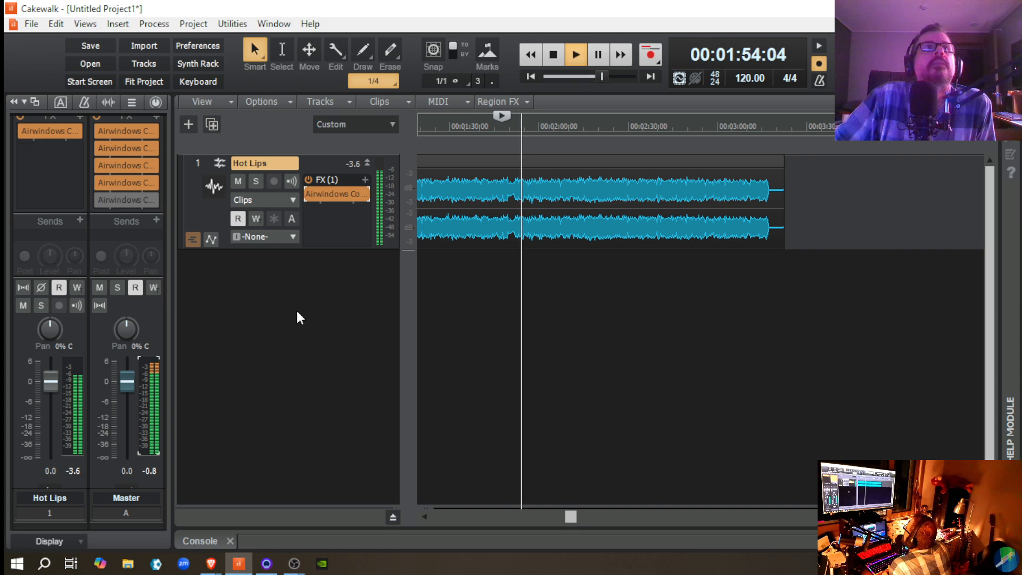
key(space)
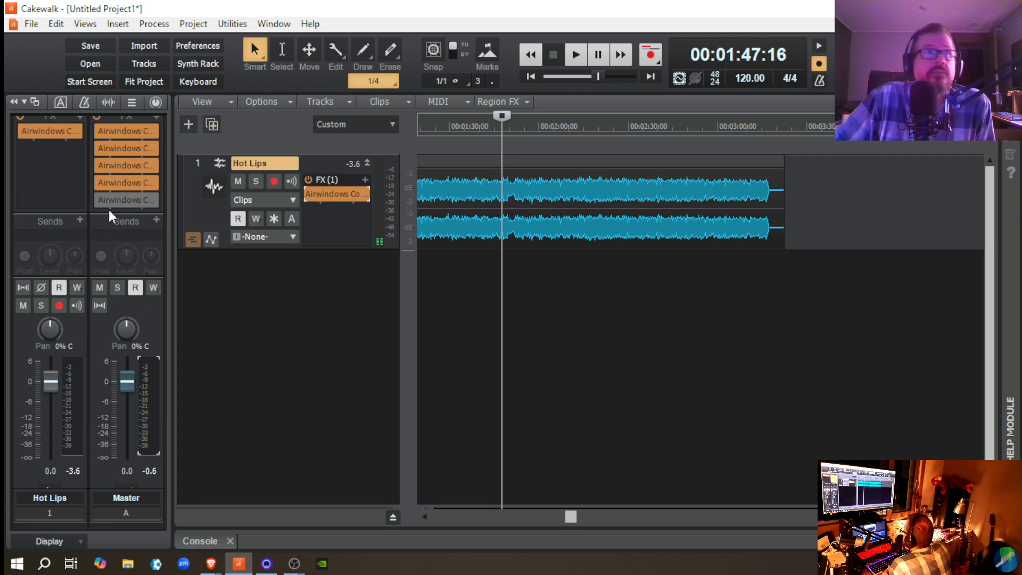
Step: Bypass ConsoleLAChannel on the Hot Lips track and audition the same passage without either console effect
click(309, 193)
key(space)
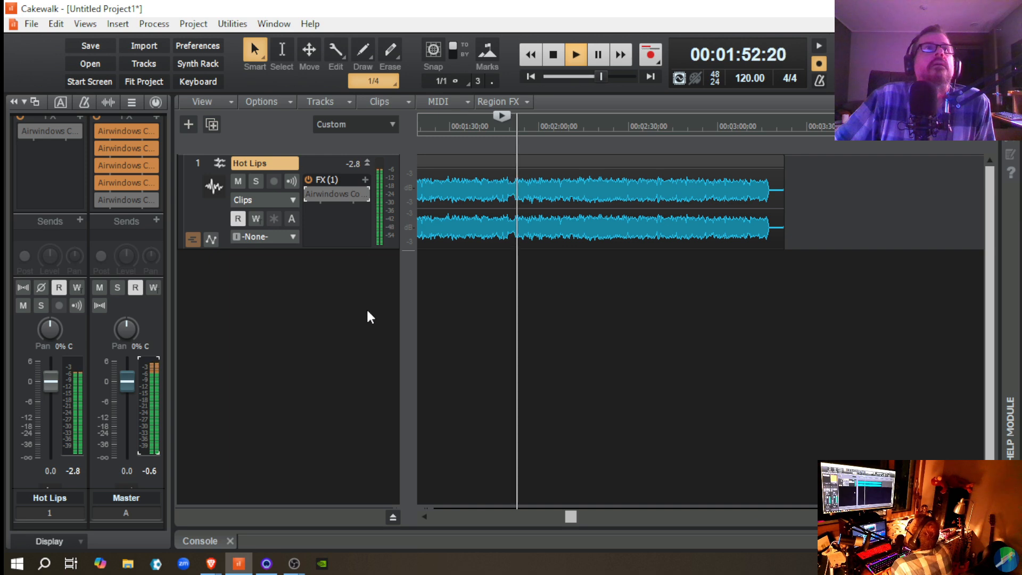
key(space)
Step: Re-enable ConsoleLAChannel on Hot Lips and ConsoleLABuss on the Master bus, and replay the passage through both
click(310, 194)
click(100, 202)
key(space)
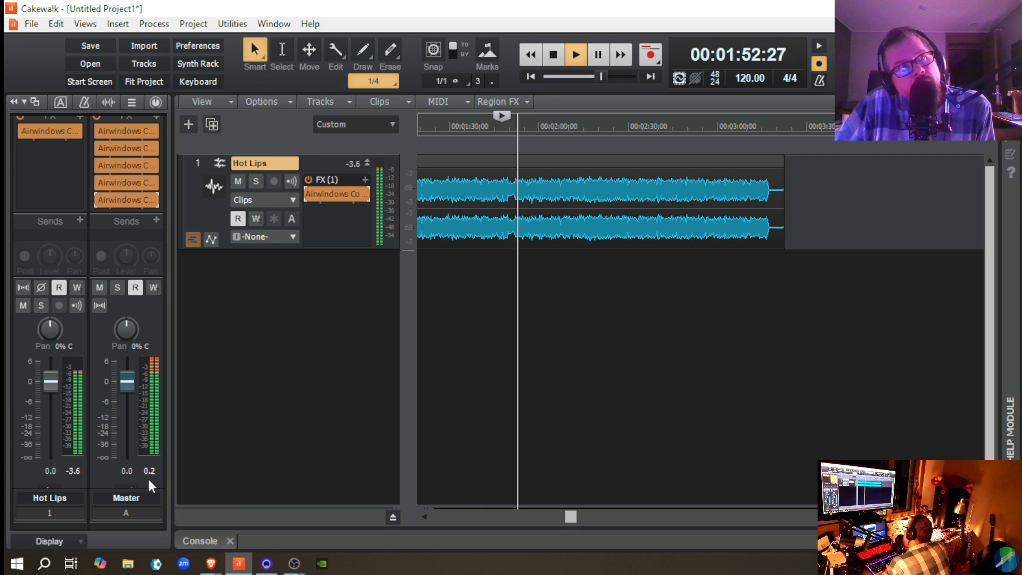
key(space)
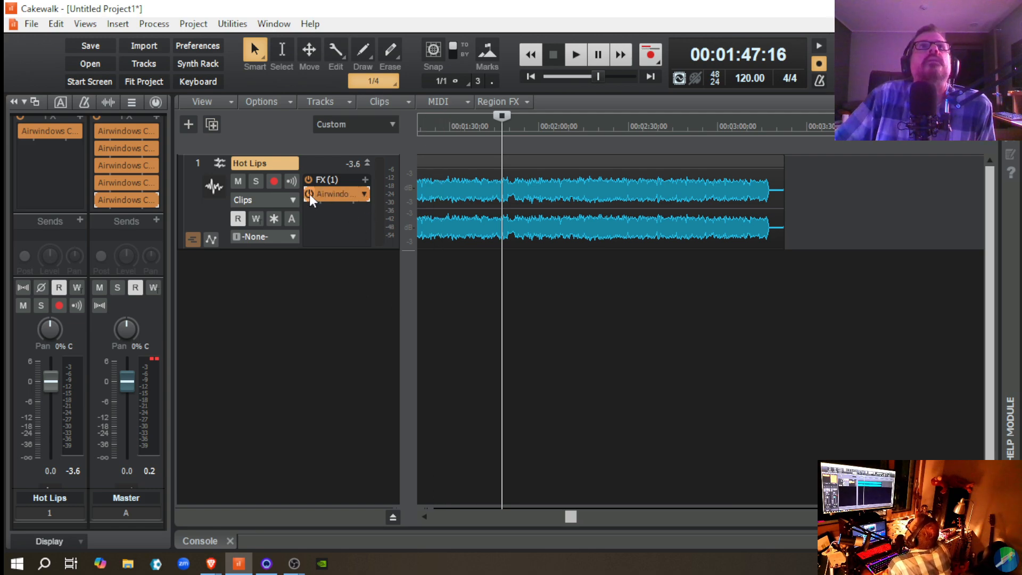
Step: Replace ConsoleLAChannel on the Hot Lips track with the Consoles effect PurestConsoleChannel
double_click(326, 193)
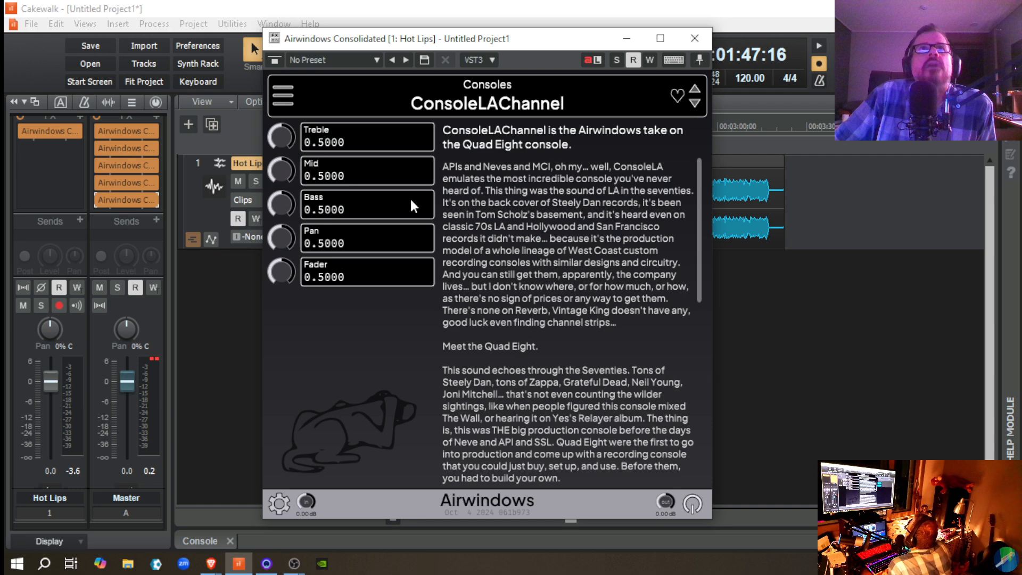
click(280, 93)
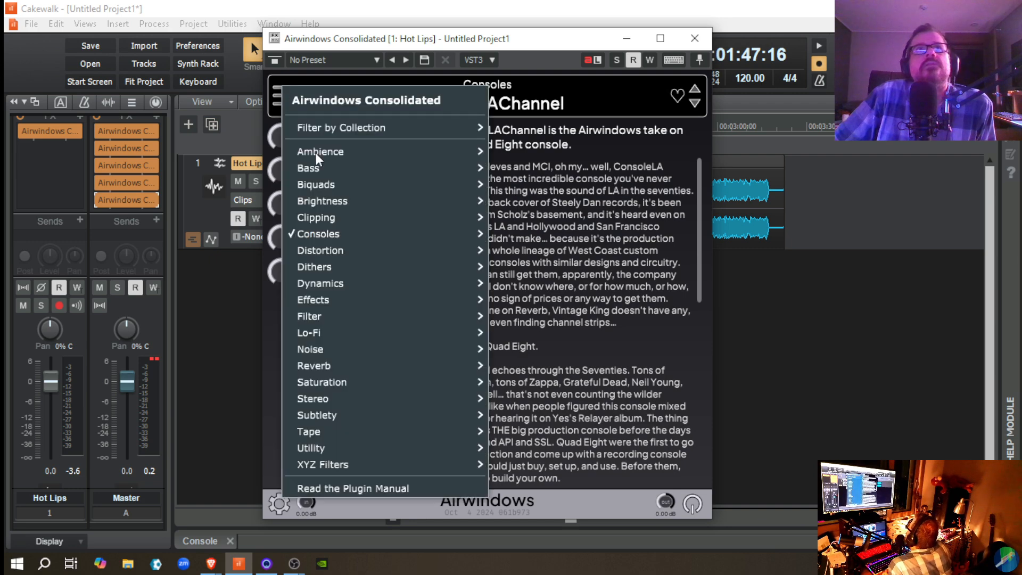
mouse_move(358, 236)
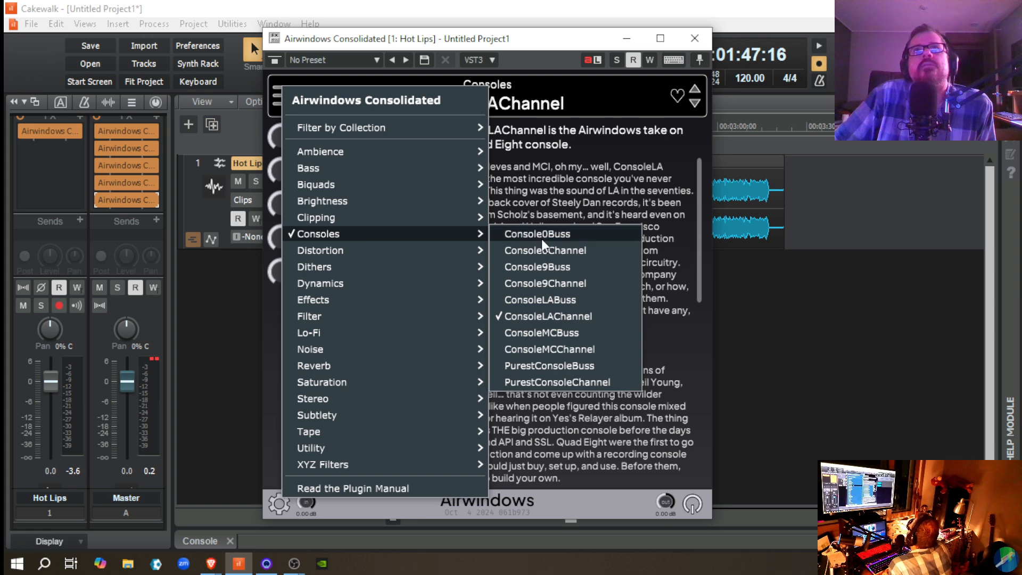
click(589, 383)
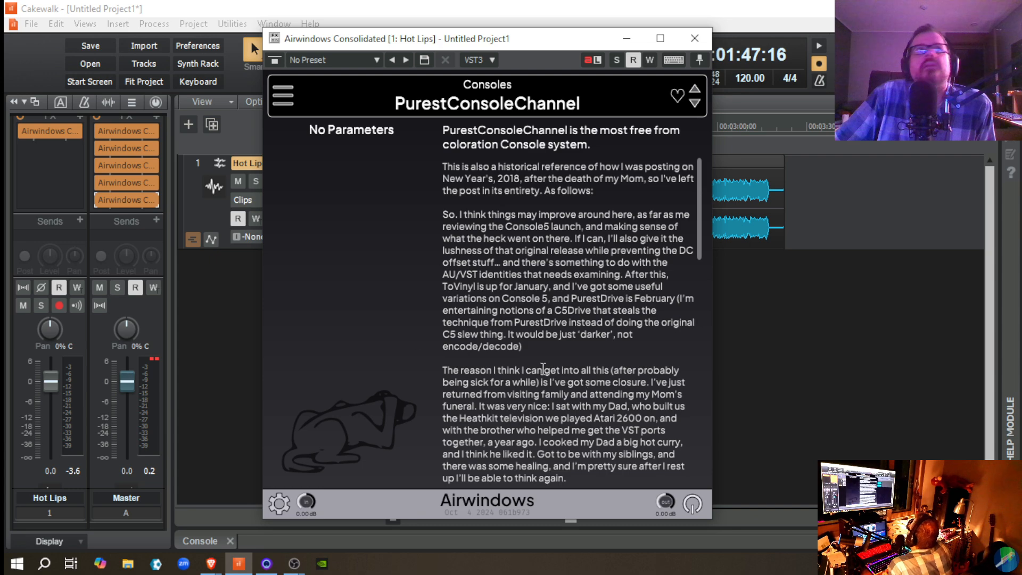
Step: Replace ConsoleLABuss on the Master bus with the Consoles effect PurestConsoleBuss, and close the plug-in window
double_click(117, 199)
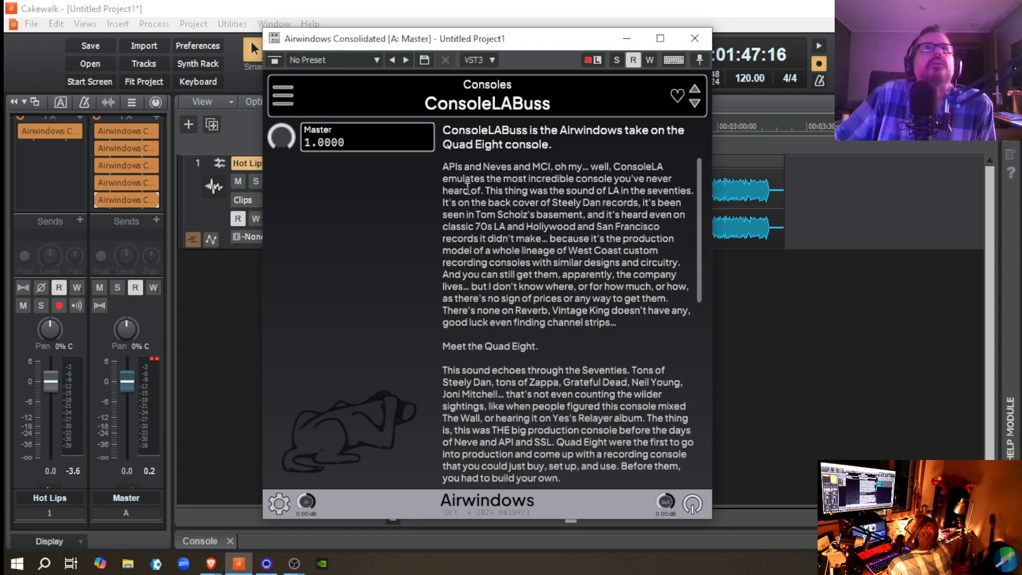
click(284, 97)
mouse_move(383, 247)
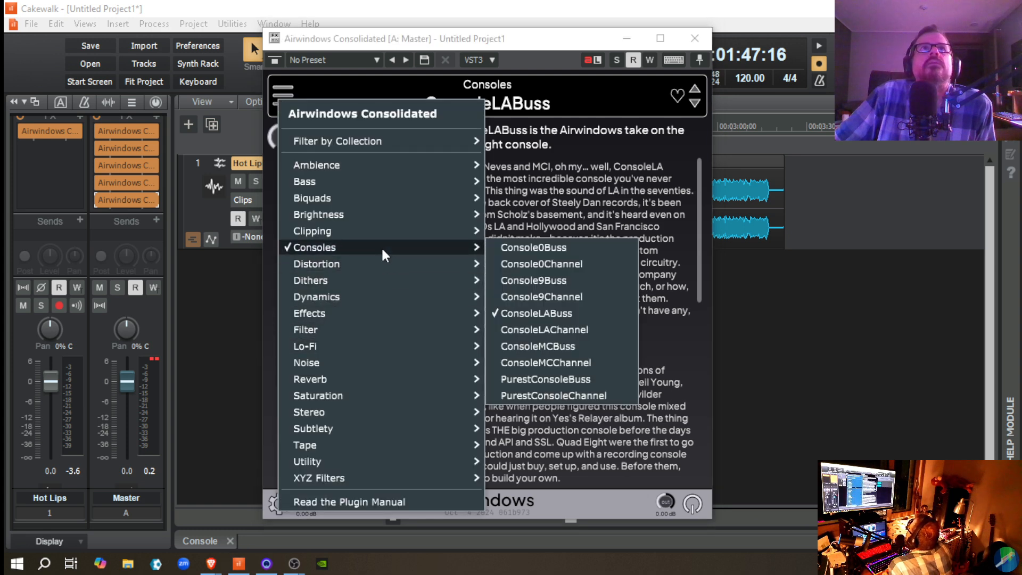
click(568, 380)
click(697, 39)
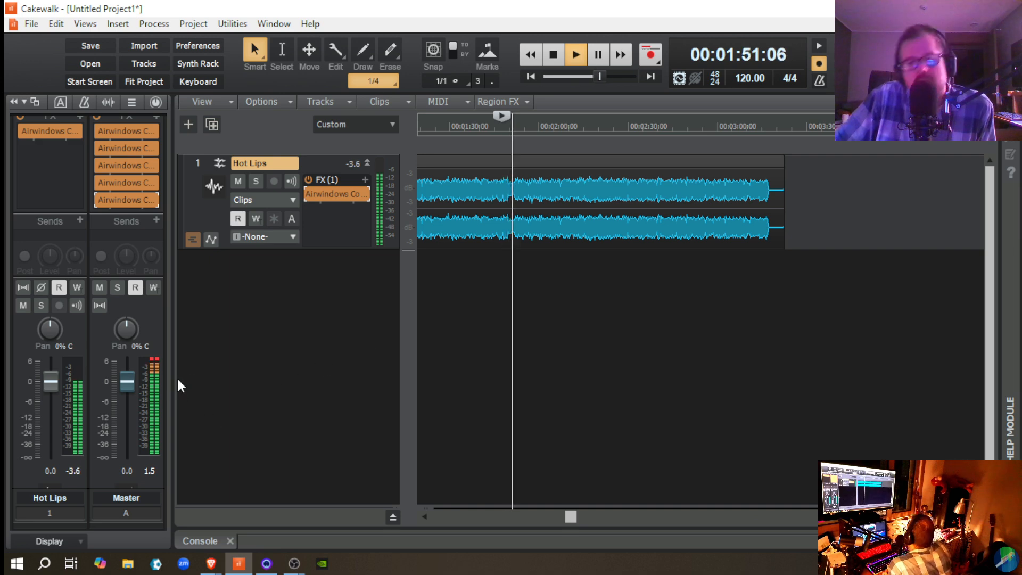
Step: Lower the Master fader to -1.8 dB and replay the passage through the PurestConsole pair to check the peak level
key(space)
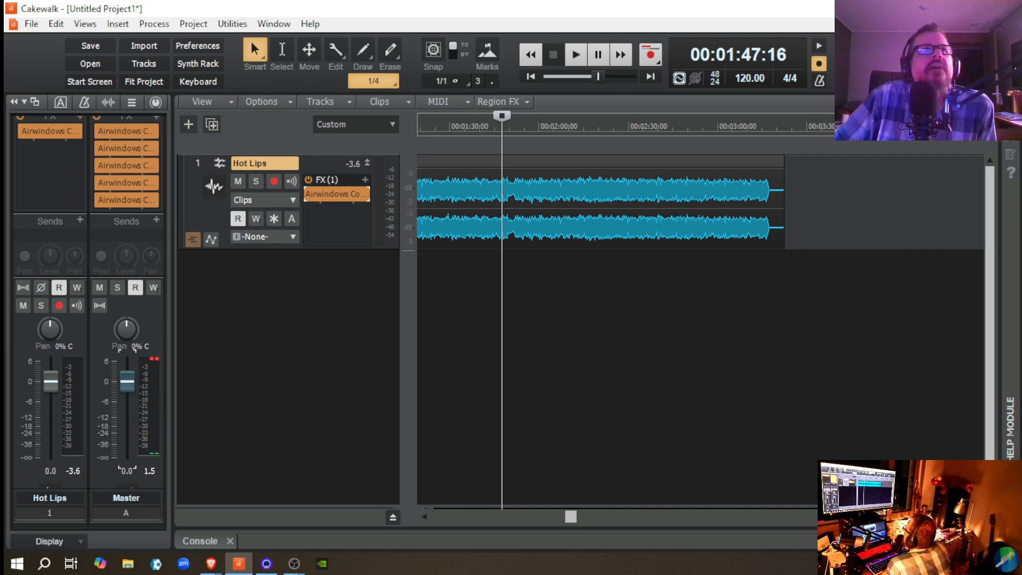
drag(126, 381, 126, 388)
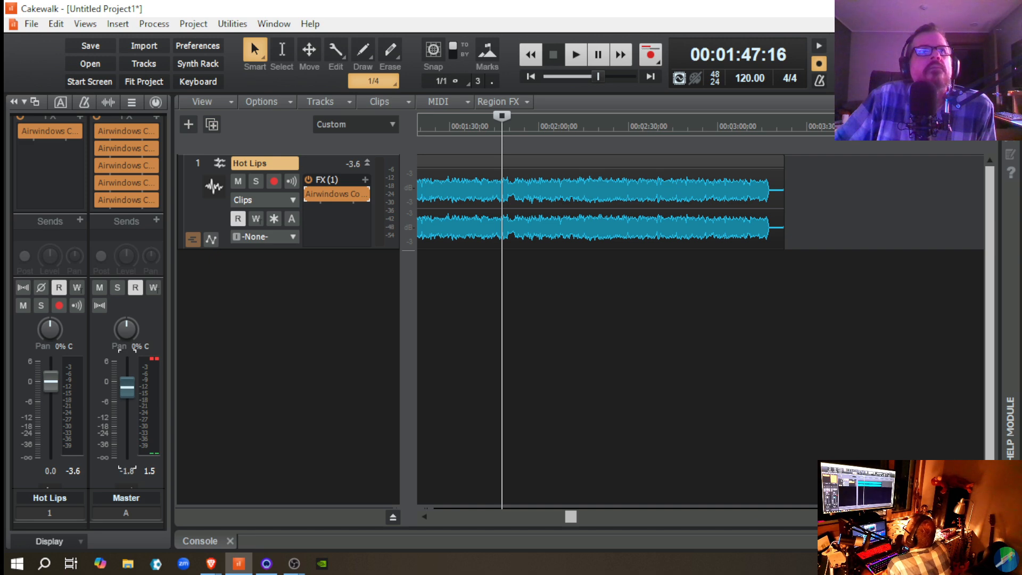
key(space)
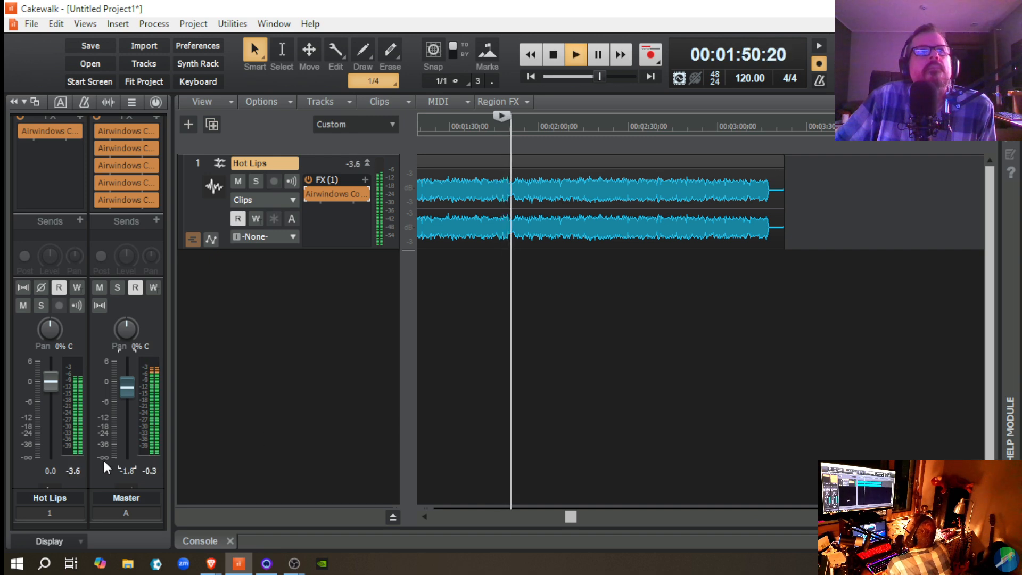
key(space)
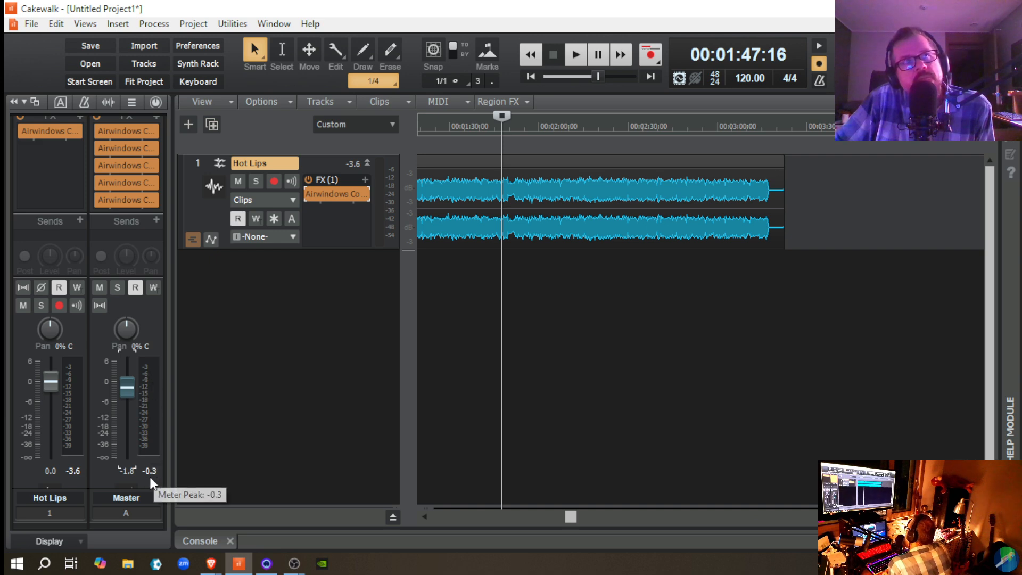
Step: Play the passage and bypass PurestConsoleBuss and PurestConsoleChannel during playback to hear the dry sound, then stop
key(space)
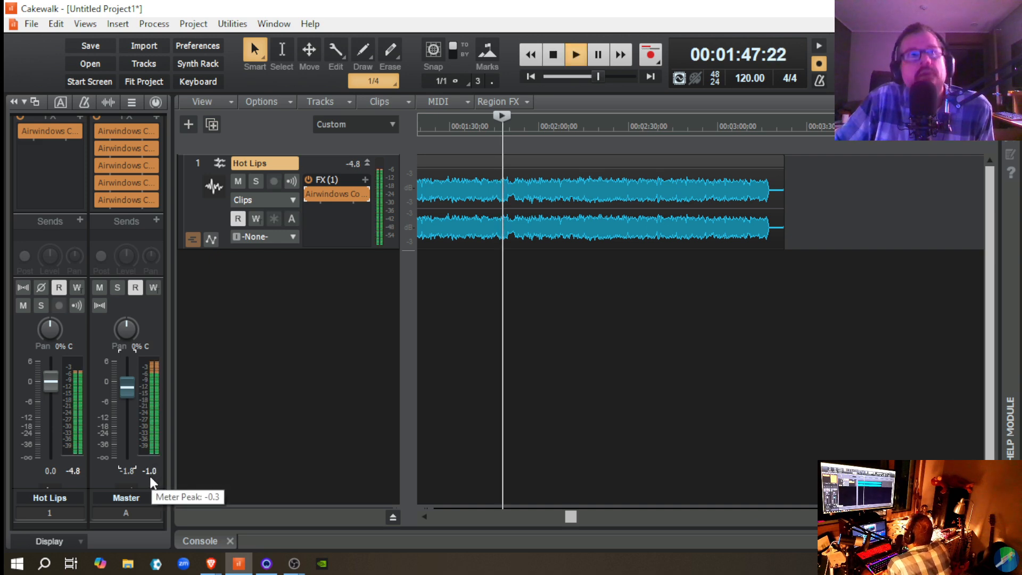
click(98, 202)
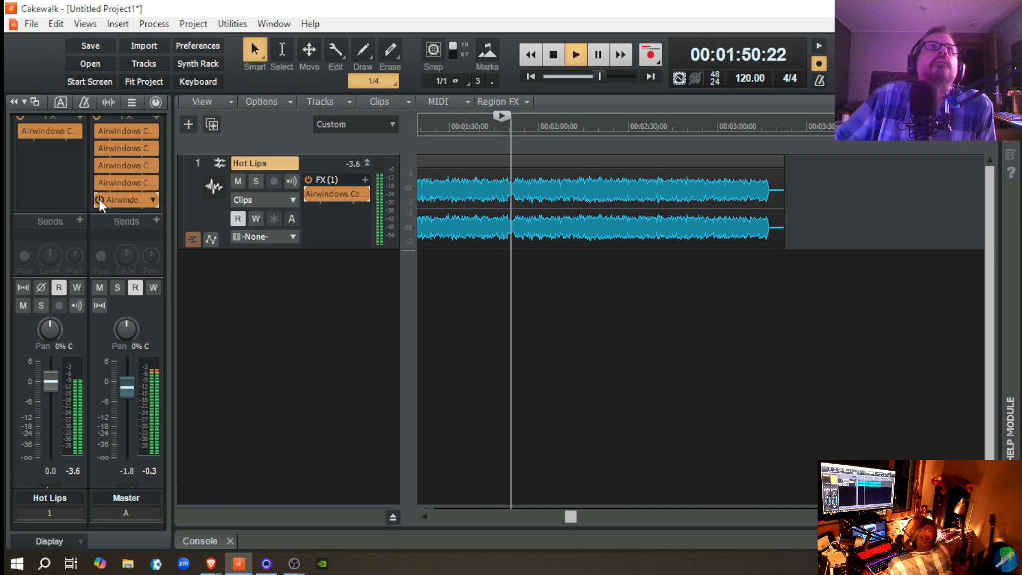
click(311, 195)
key(space)
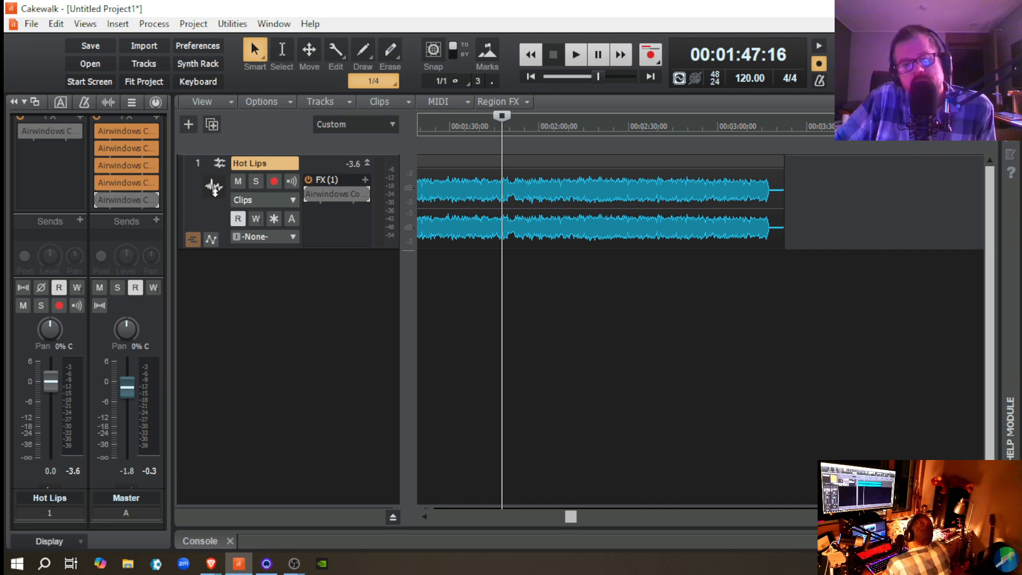
Step: Check which effect is loaded on the Hot Lips track, close its window, and replay the passage with both console effects bypassed
double_click(321, 193)
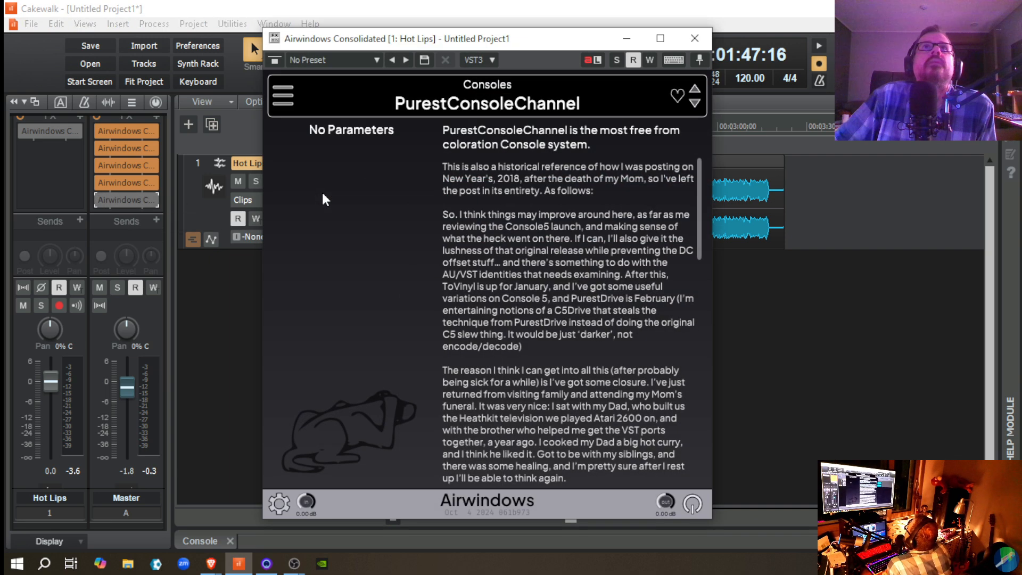
click(695, 38)
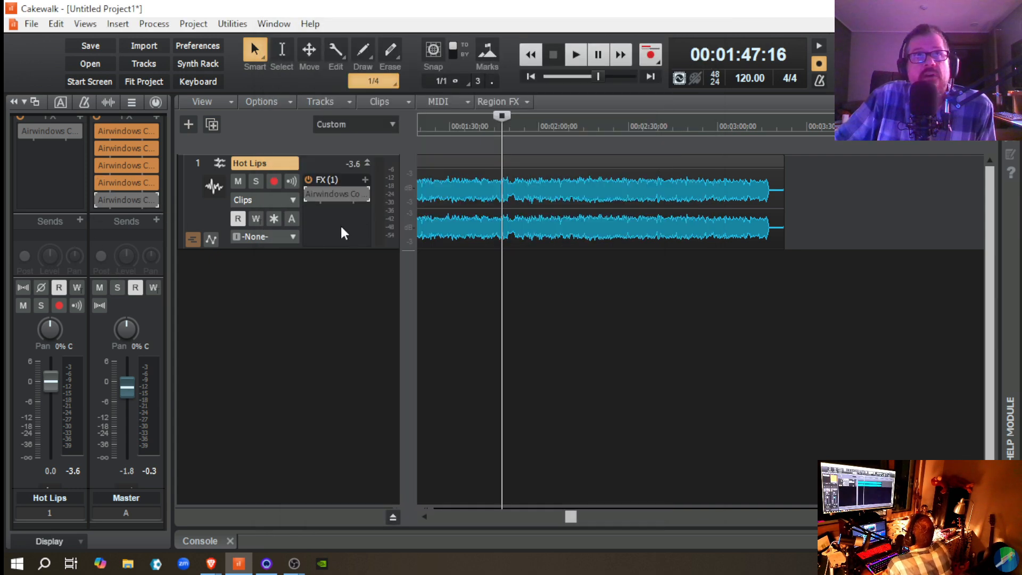
key(space)
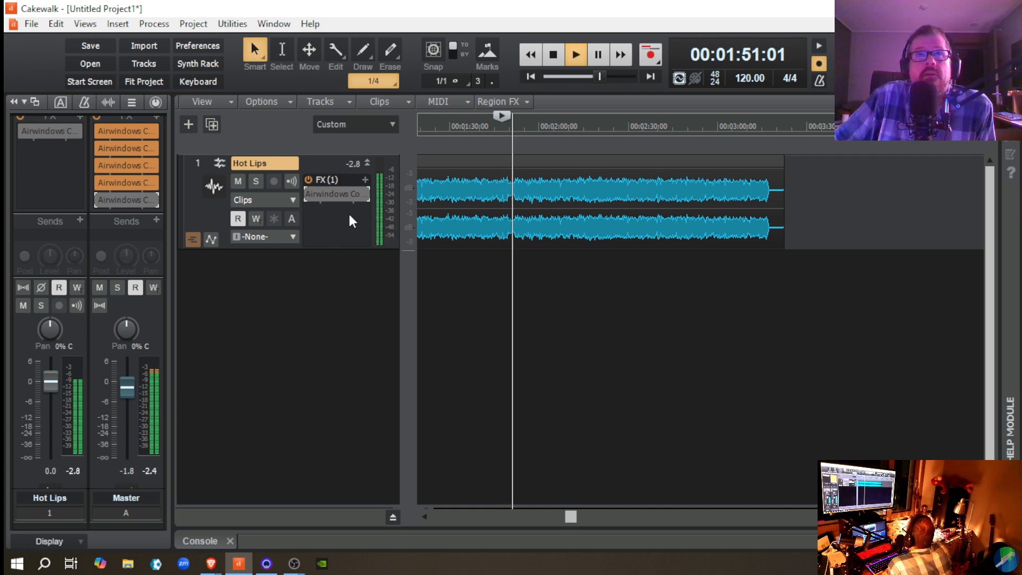
Step: Re-enable PurestConsoleChannel on Hot Lips and PurestConsoleBuss on the Master bus, and restart playback of the passage
click(311, 194)
key(space)
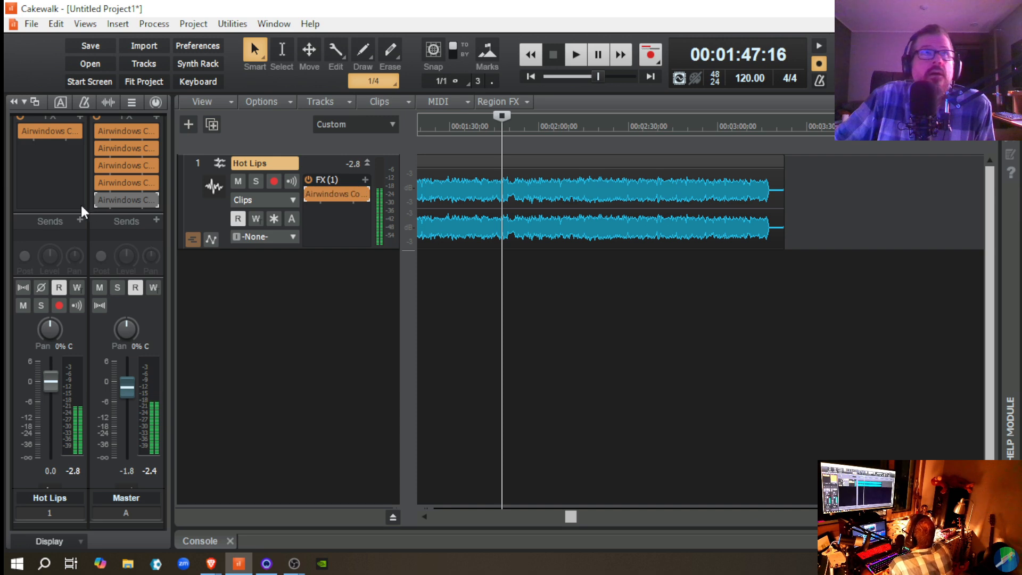
click(96, 200)
key(space)
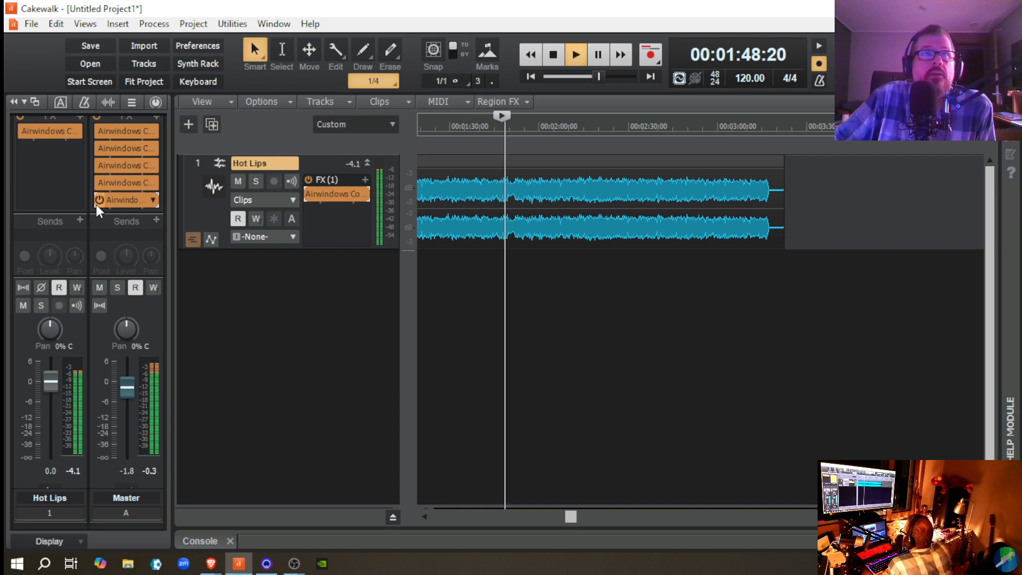
Step: Bypass and re-enable PurestConsoleBuss and PurestConsoleChannel twice during playback to compare the dry and processed sound
click(99, 199)
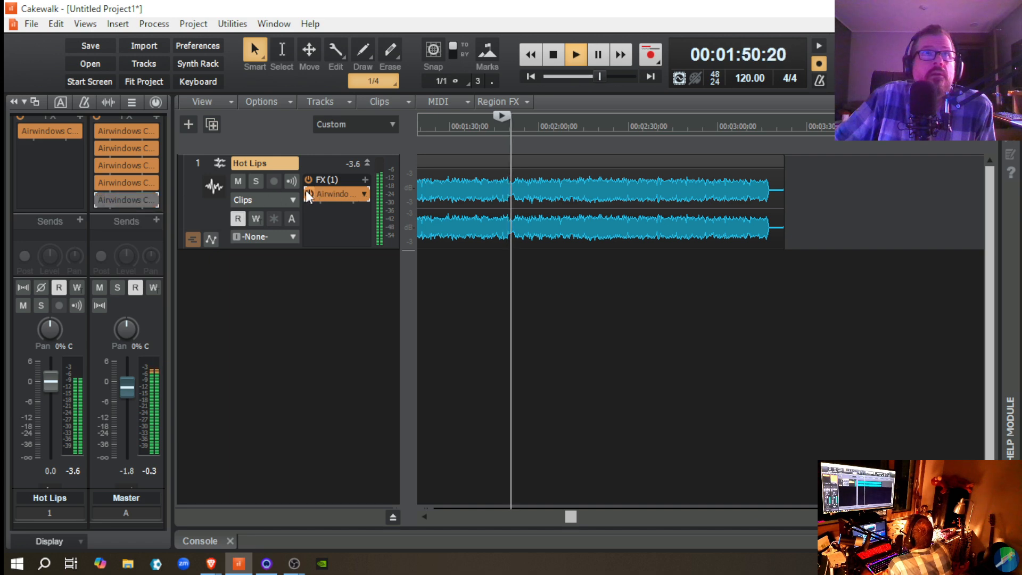
click(306, 191)
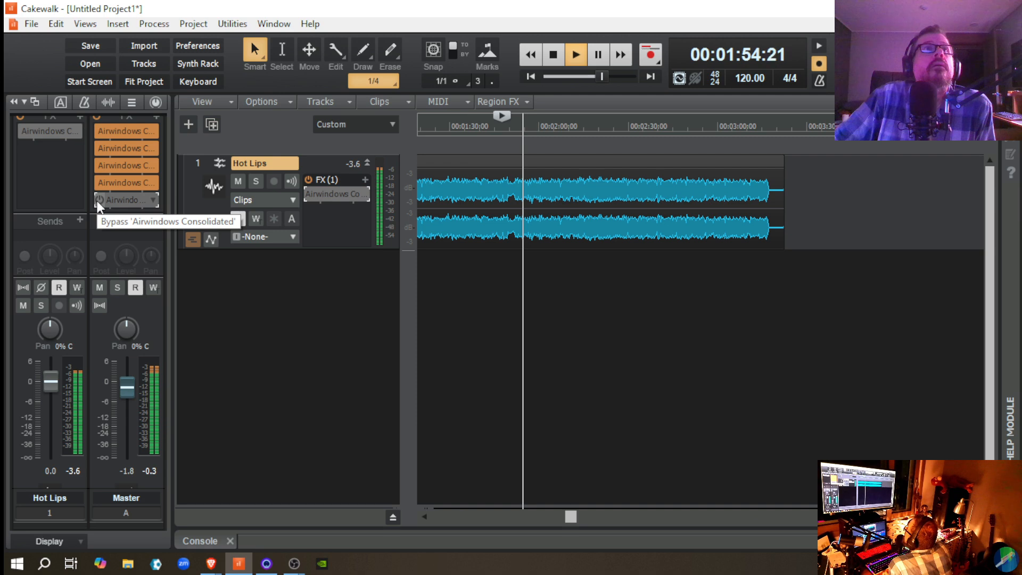
click(97, 200)
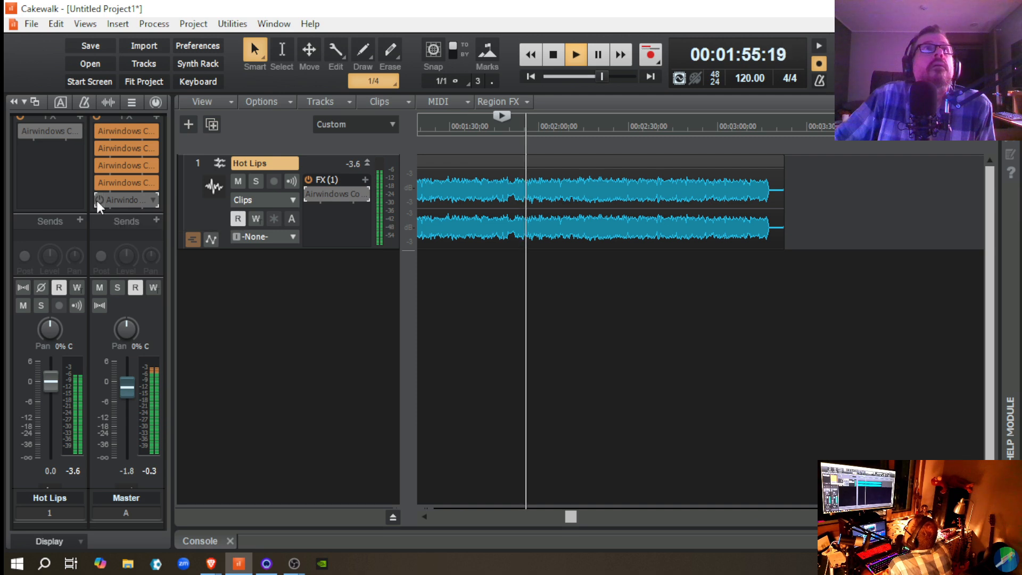
click(305, 194)
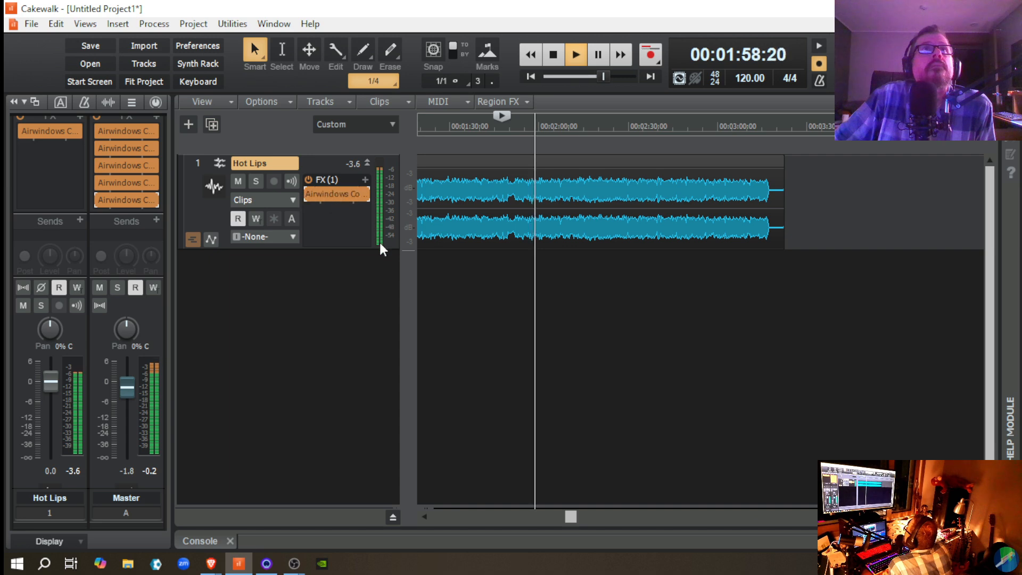
click(311, 195)
click(98, 201)
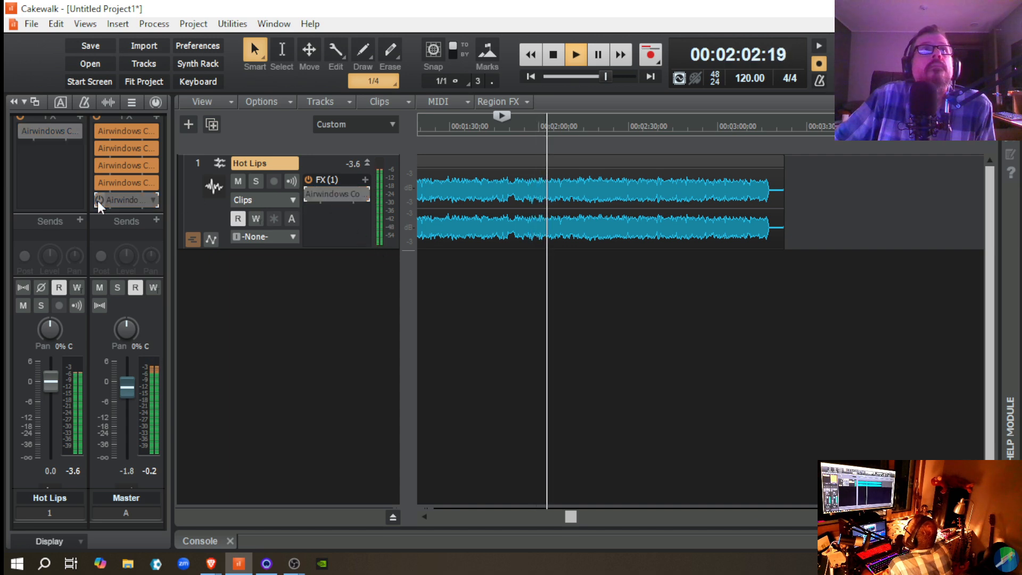
click(97, 200)
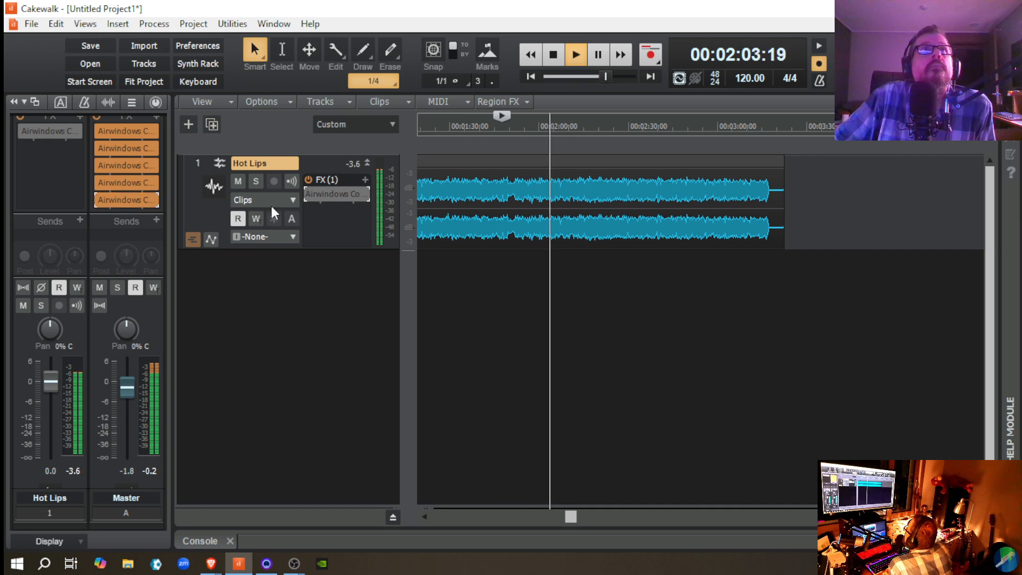
click(309, 195)
Step: Toggle only PurestConsoleBuss on the Master bus off and on twice during playback to compare, then stop
click(101, 200)
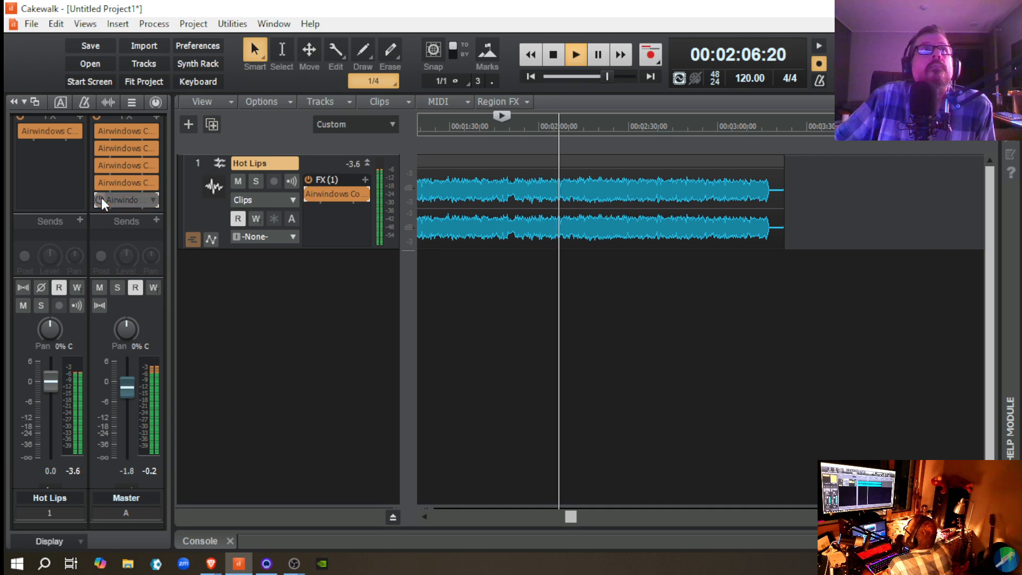
click(101, 200)
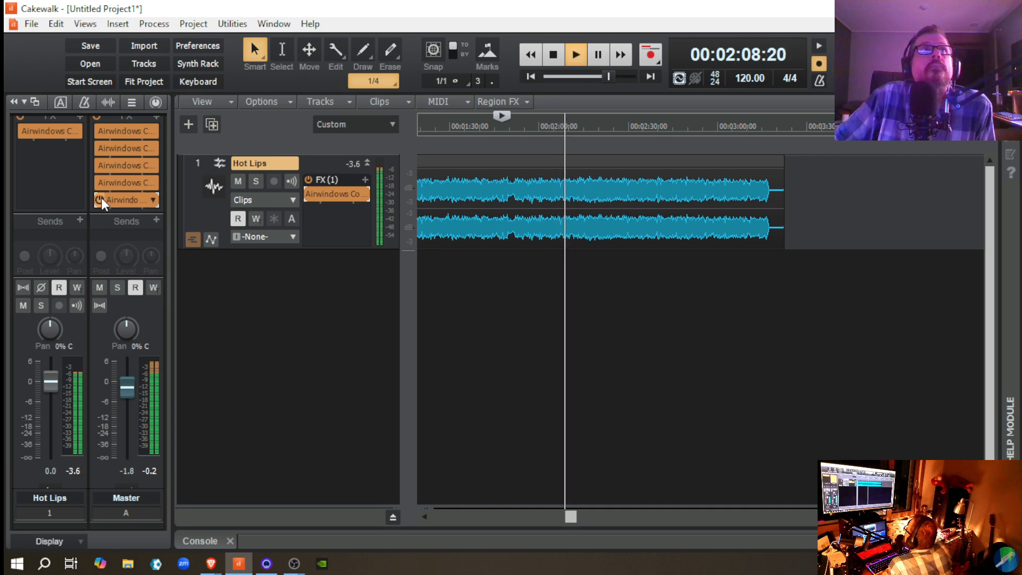
click(101, 201)
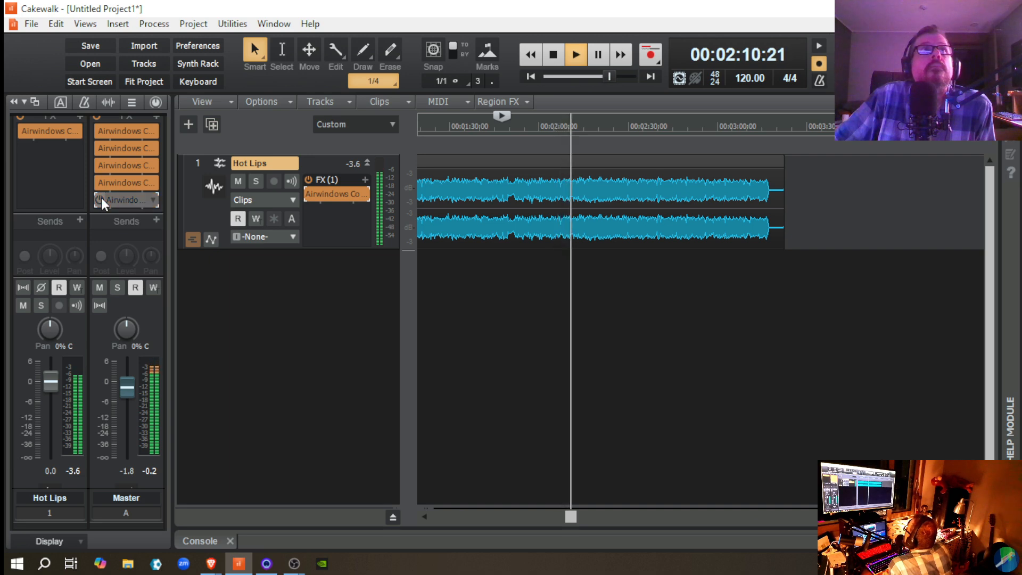
click(101, 200)
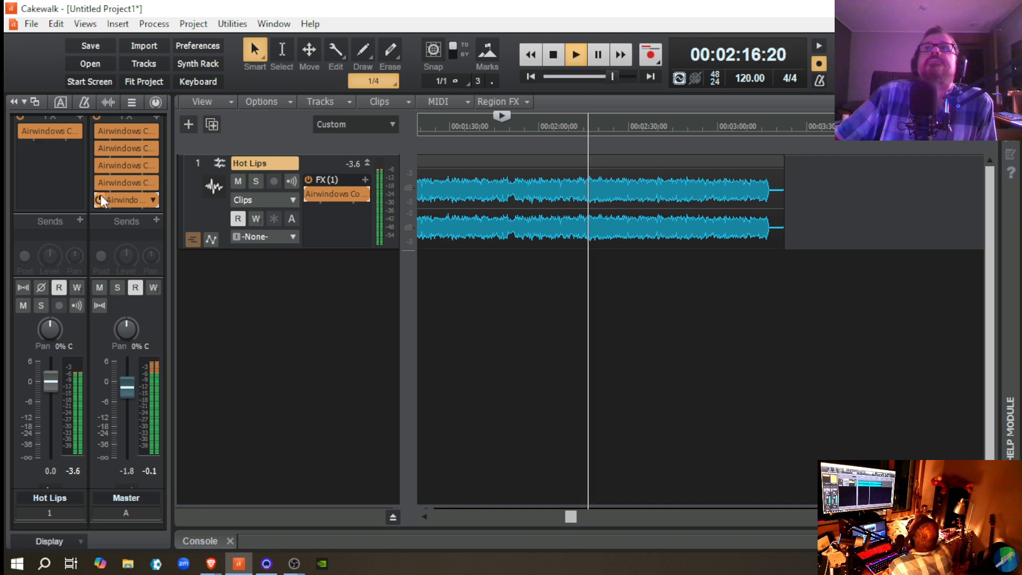
key(space)
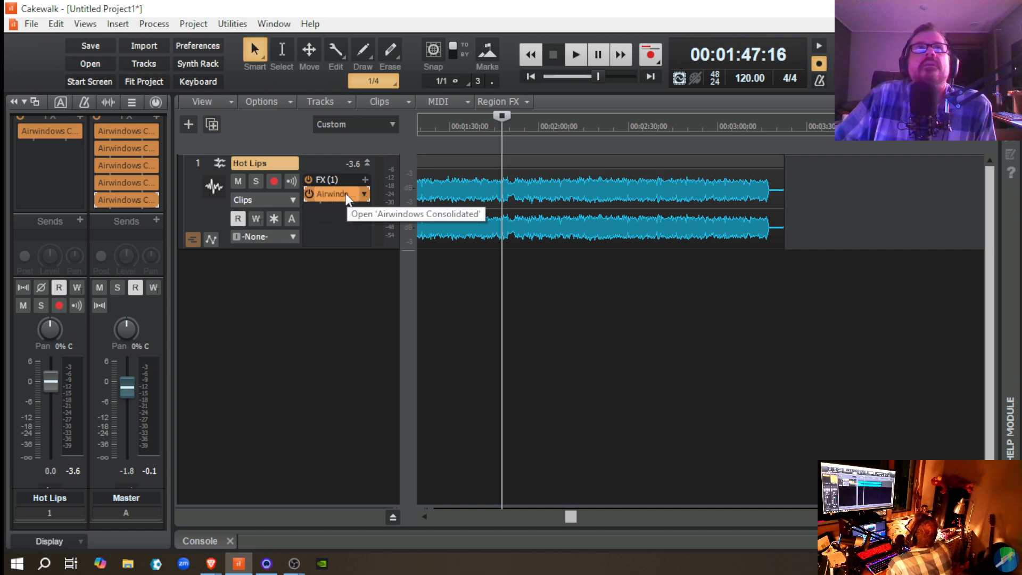
Step: Switch the Airwindows Consolidated effect on the Hot Lips track to ConsoleMCChannel and close its window
double_click(325, 195)
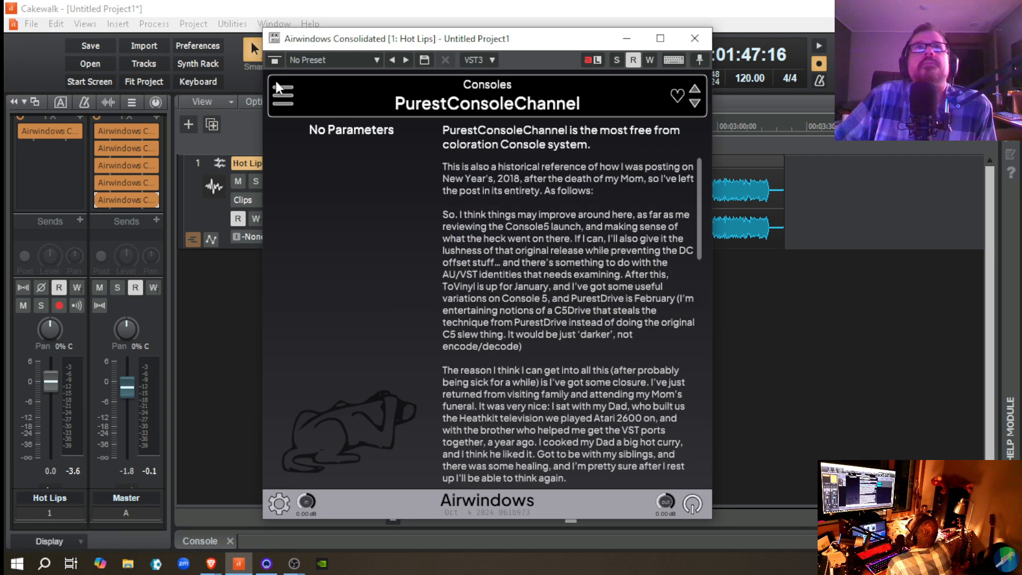
click(278, 87)
mouse_move(364, 235)
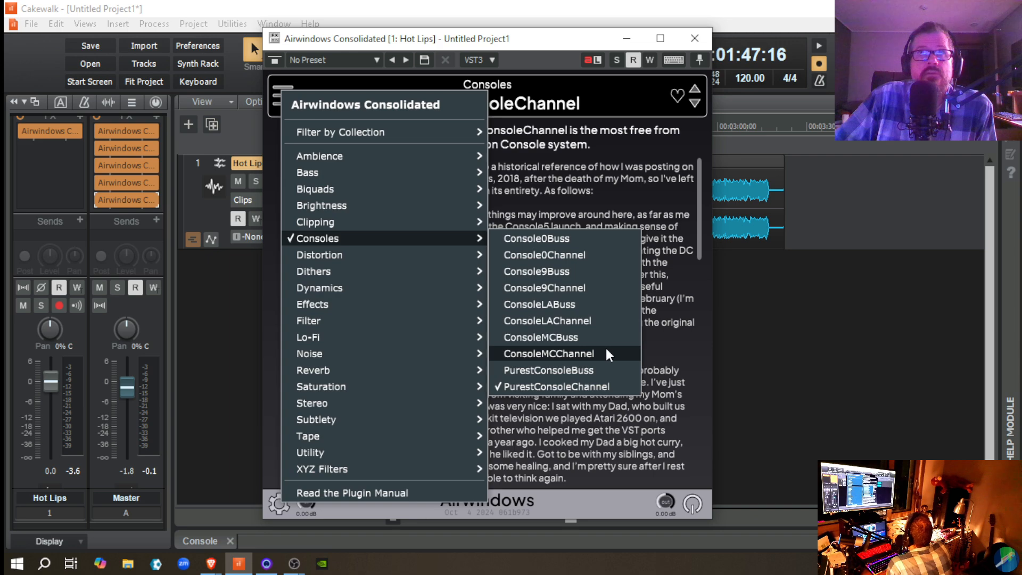
click(603, 354)
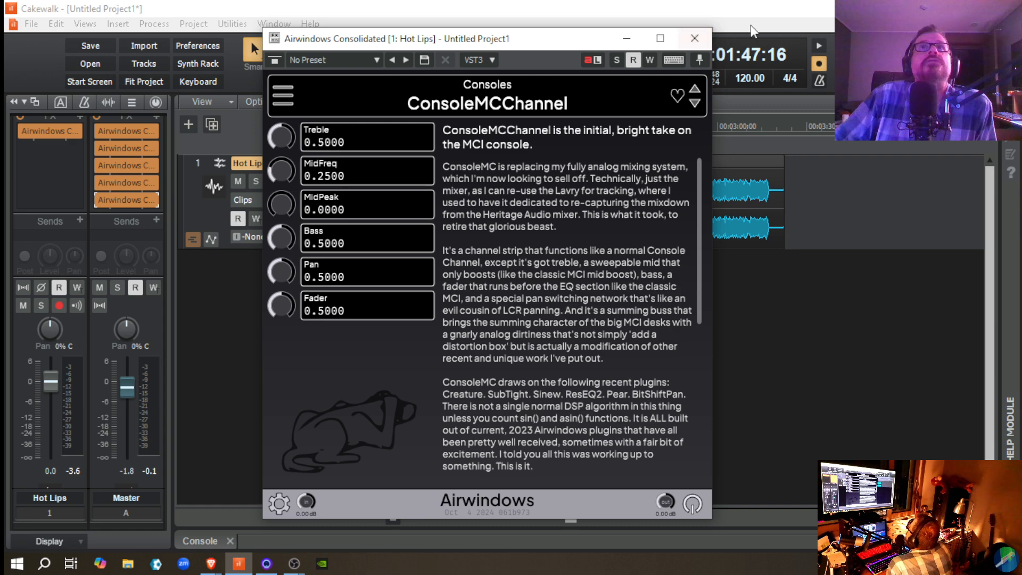
click(695, 38)
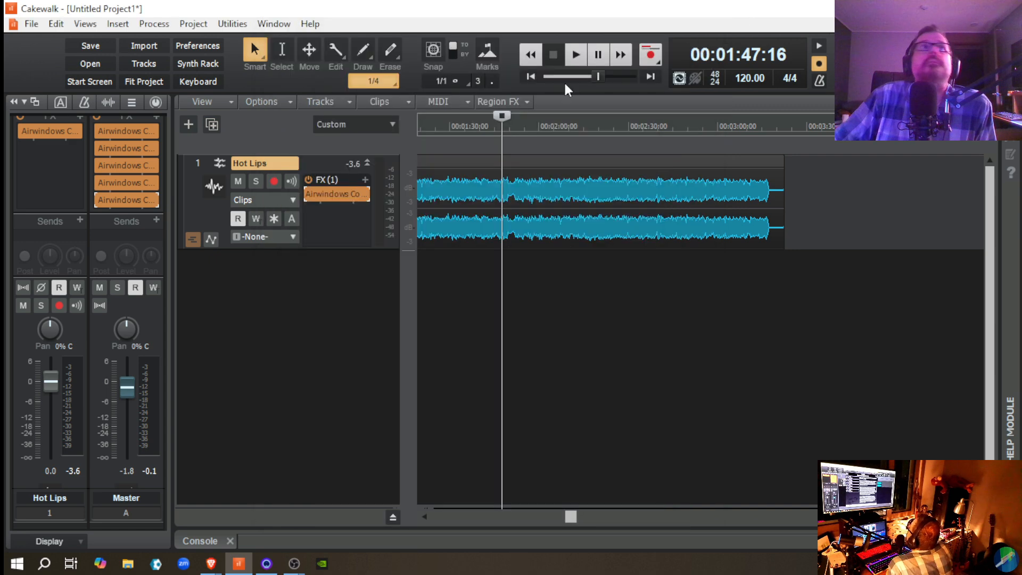
Step: Switch the last Airwindows effect on the Master bus to ConsoleMCBuss, start playback, and close its window
double_click(117, 199)
click(273, 101)
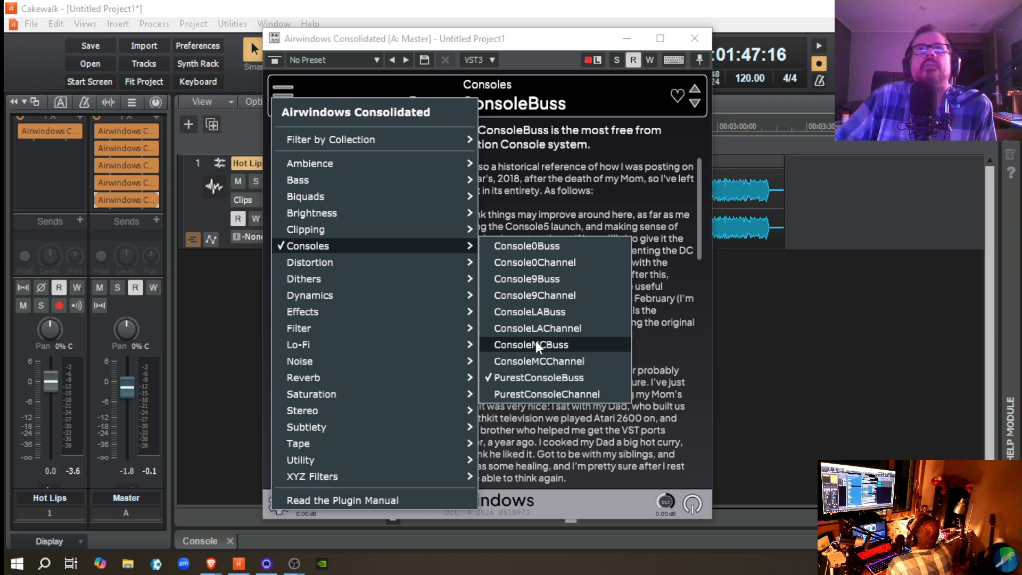
click(536, 344)
key(space)
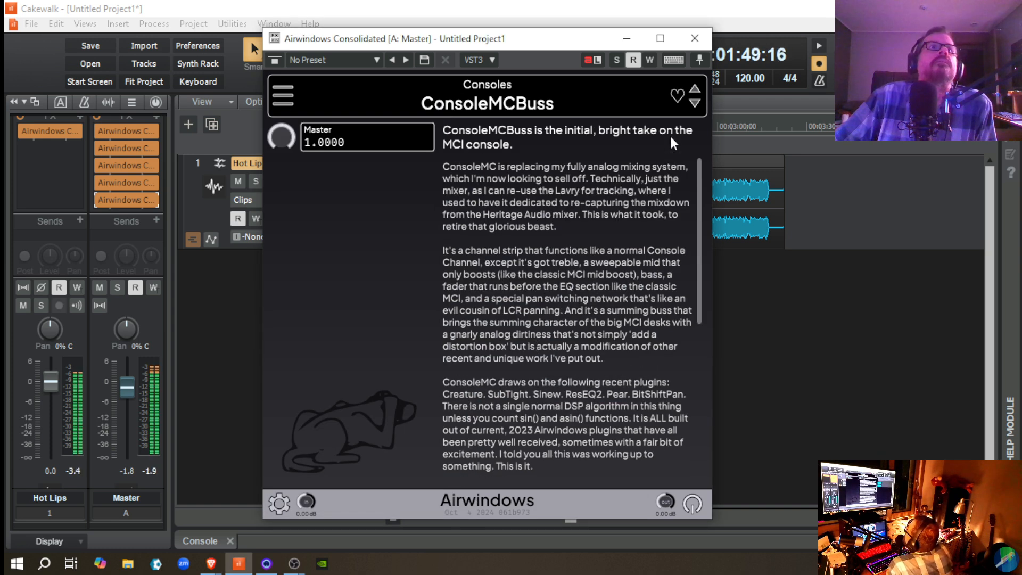
click(695, 39)
Step: Compare the passage with ConsoleMCBuss and ConsoleMCChannel bypassed and enabled during playback, leave both enabled, and stop
click(100, 200)
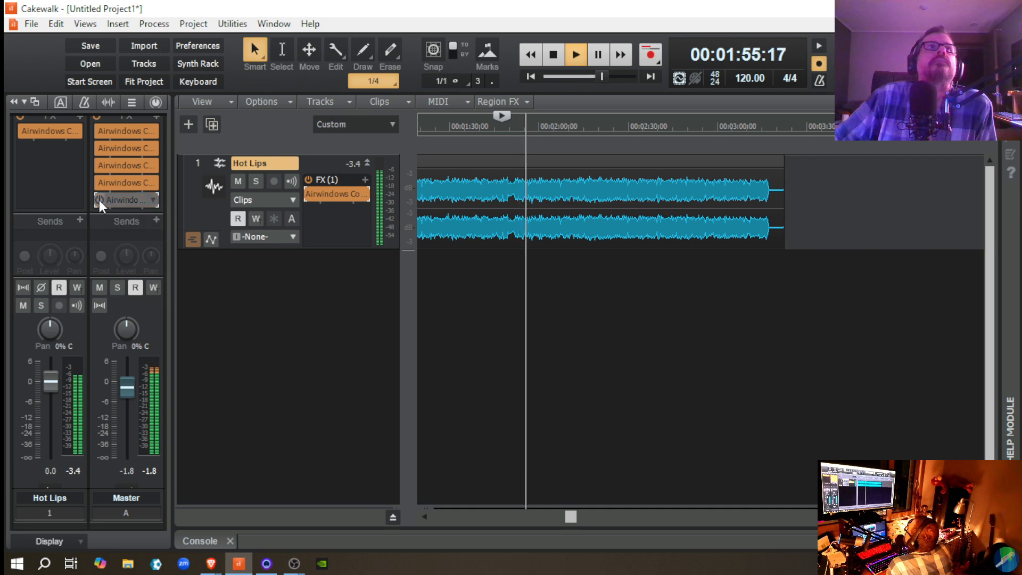
click(99, 200)
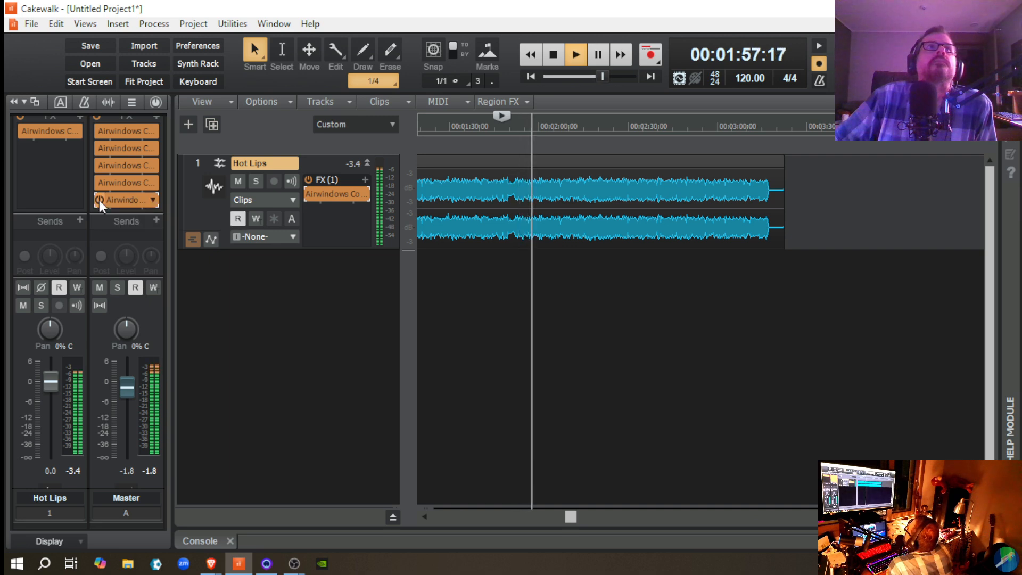
click(100, 201)
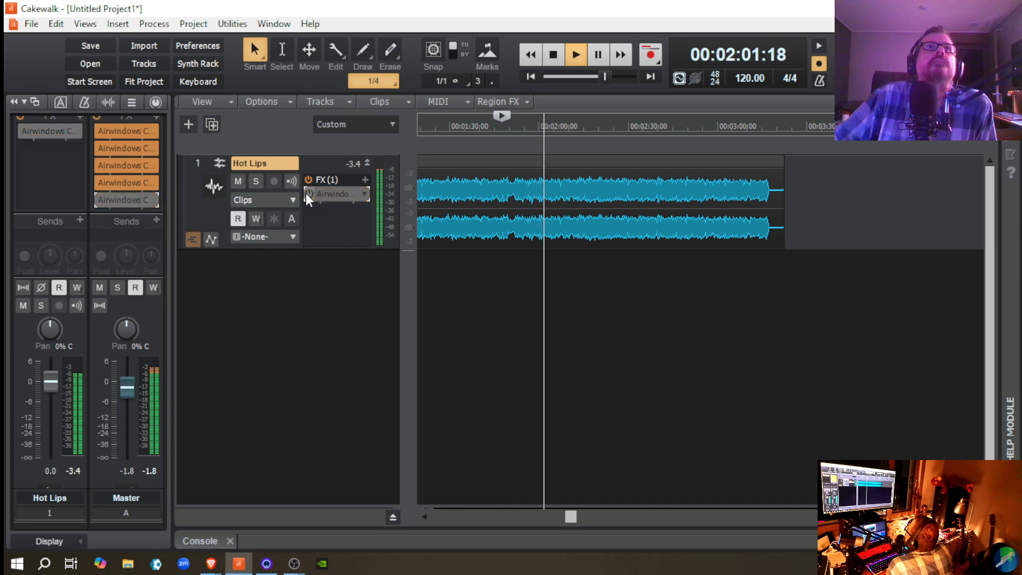
click(100, 202)
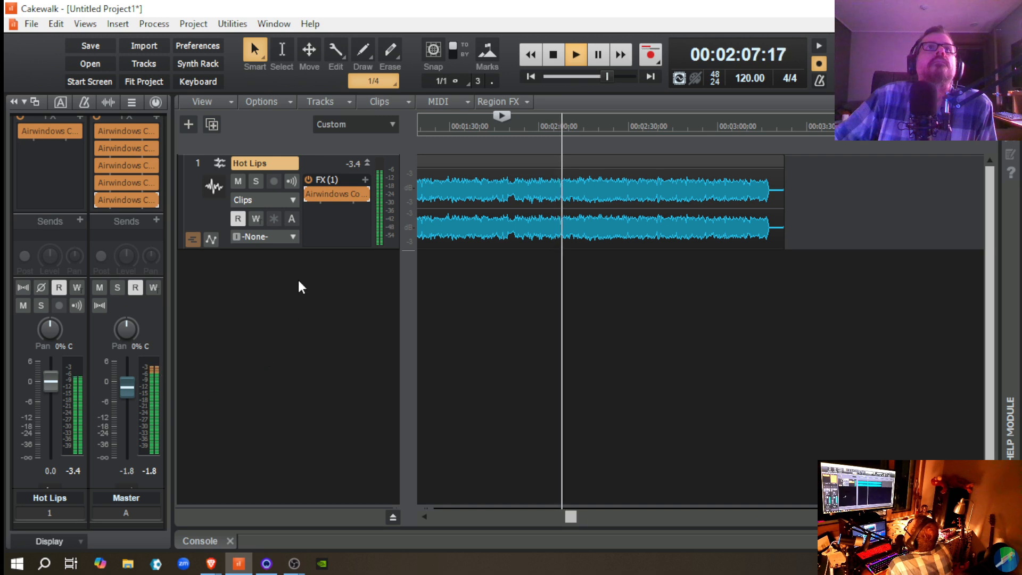
click(98, 201)
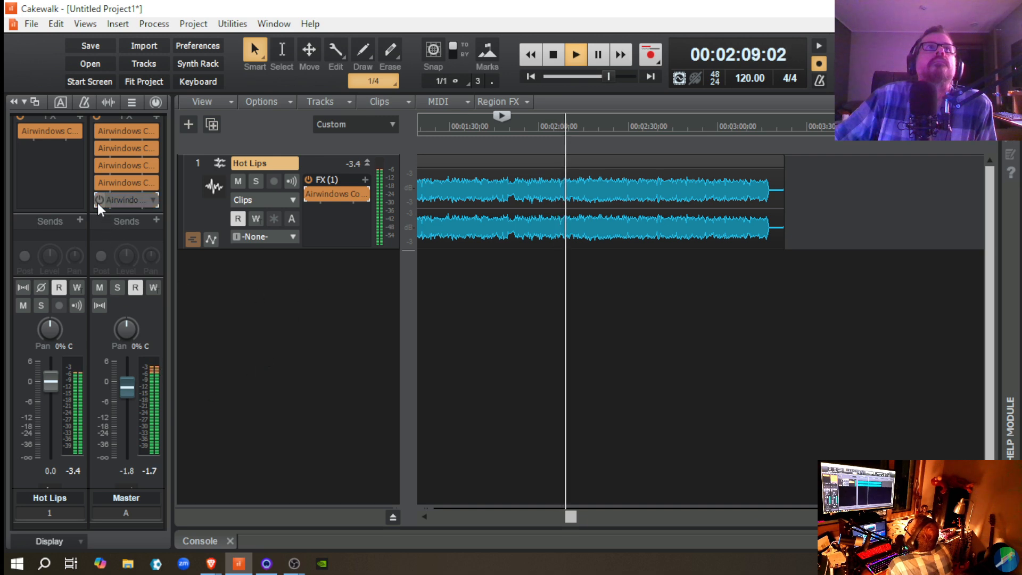
click(309, 193)
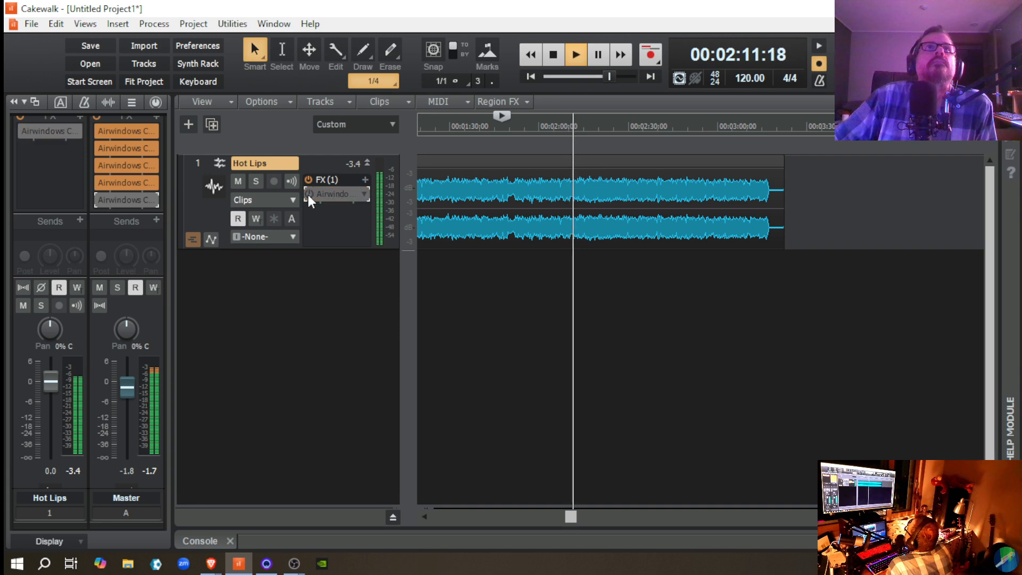
click(308, 194)
click(98, 200)
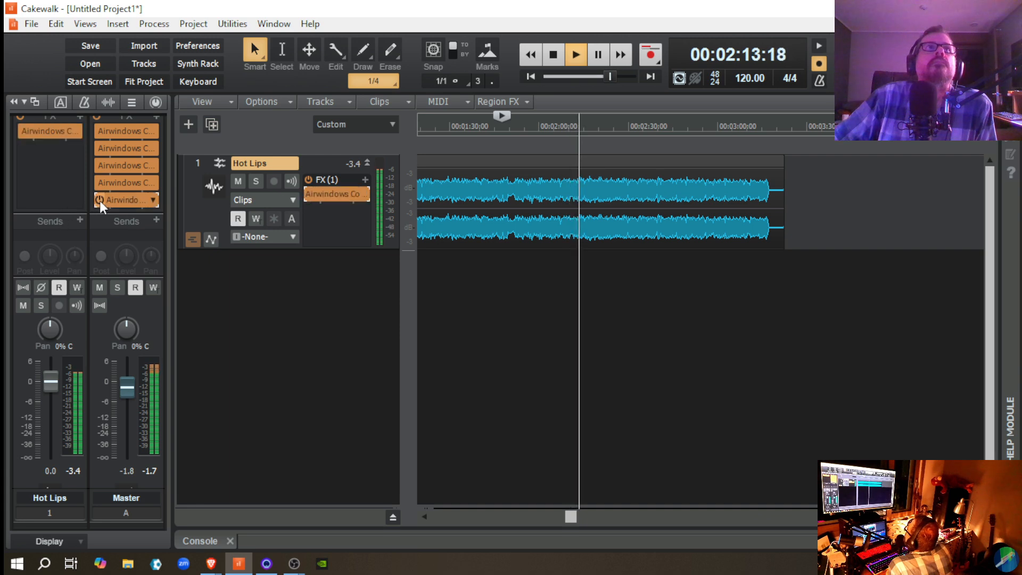
key(space)
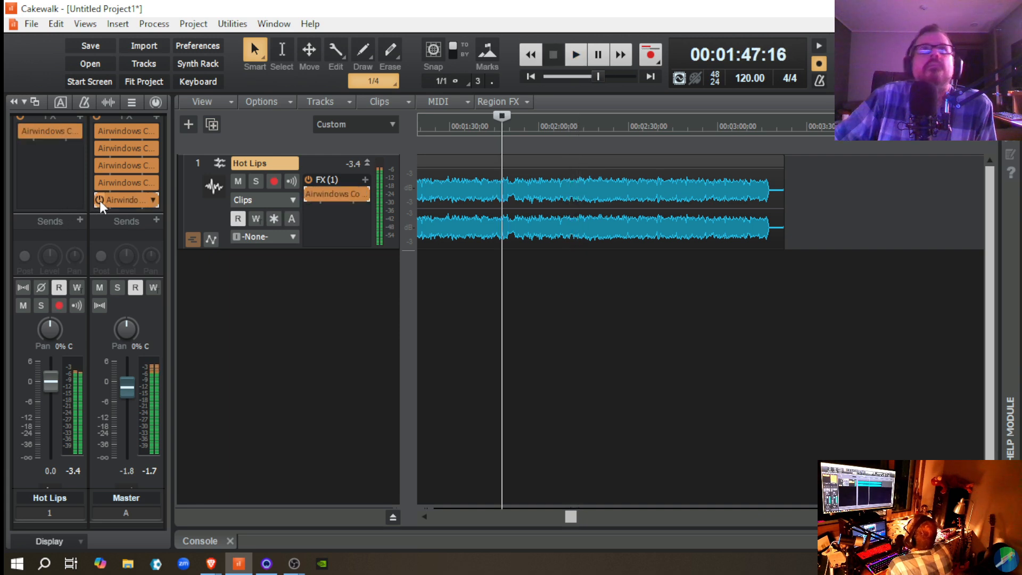
Step: Switch the Airwindows Consolidated effect on the Hot Lips track to Console9Channel
double_click(334, 195)
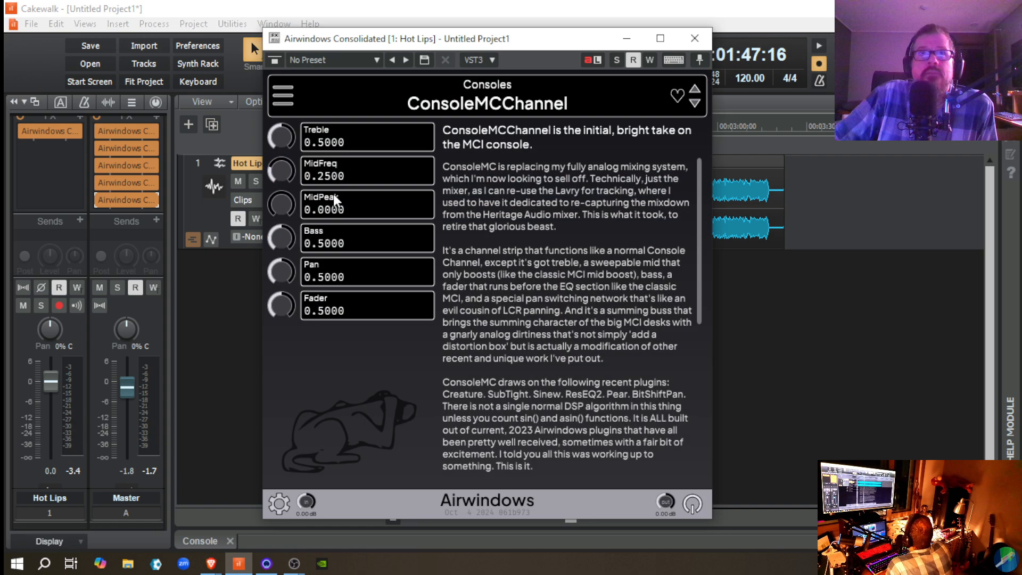
click(280, 94)
mouse_move(358, 237)
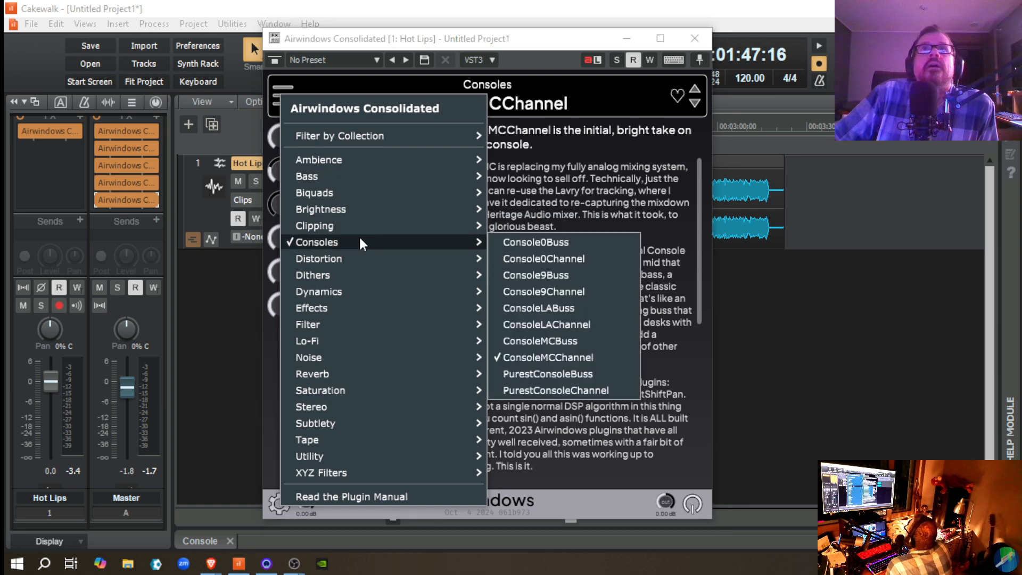
click(578, 291)
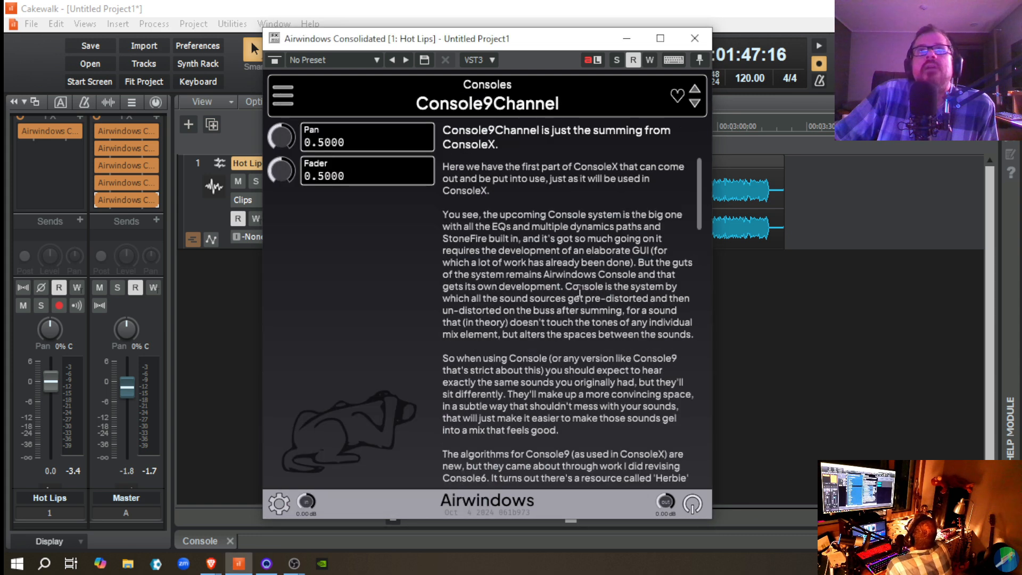
Step: Switch the last Airwindows effect on the Master bus to Console9Buss, play the passage, and close its window
double_click(125, 199)
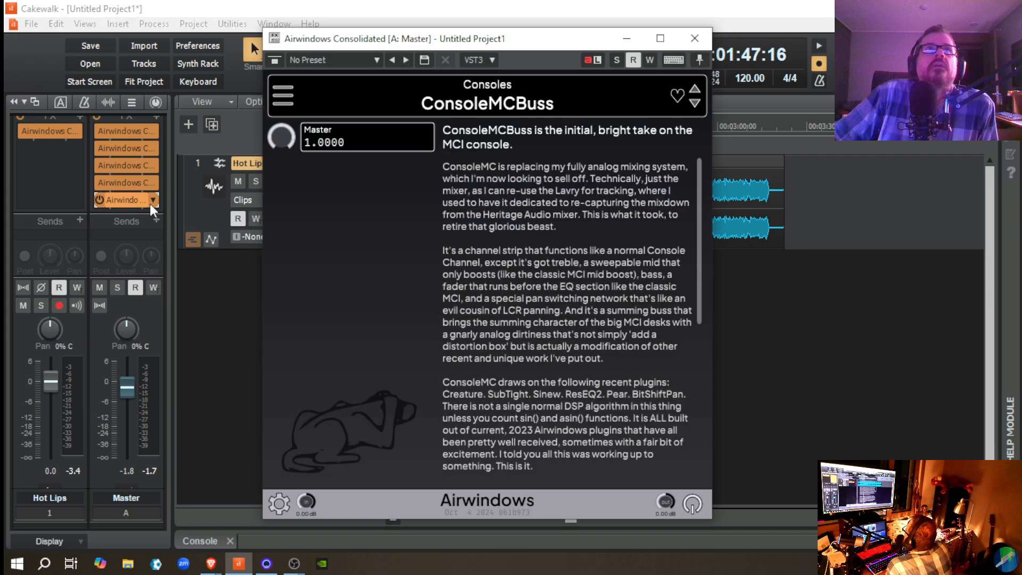
click(283, 95)
mouse_move(364, 245)
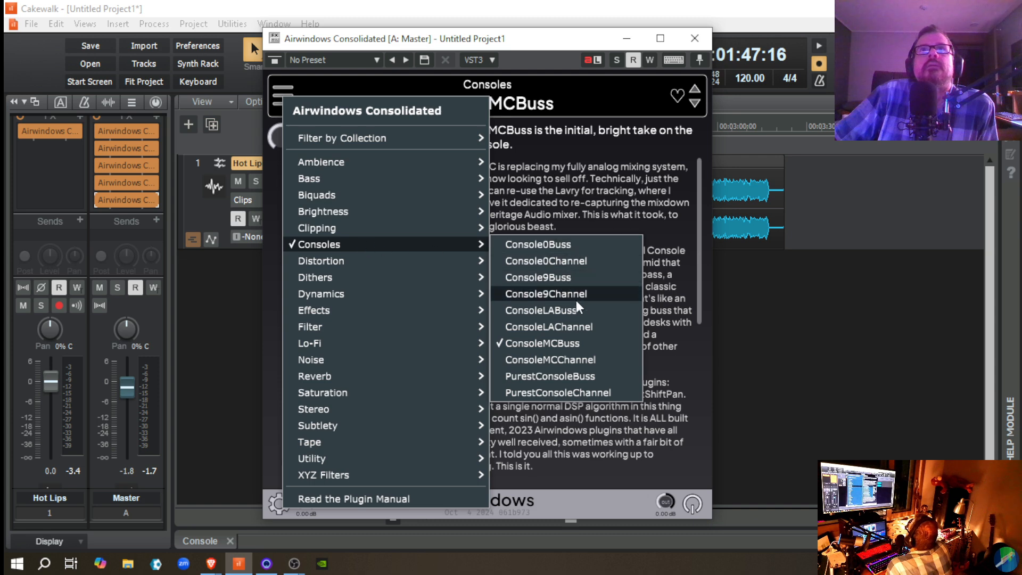
click(576, 278)
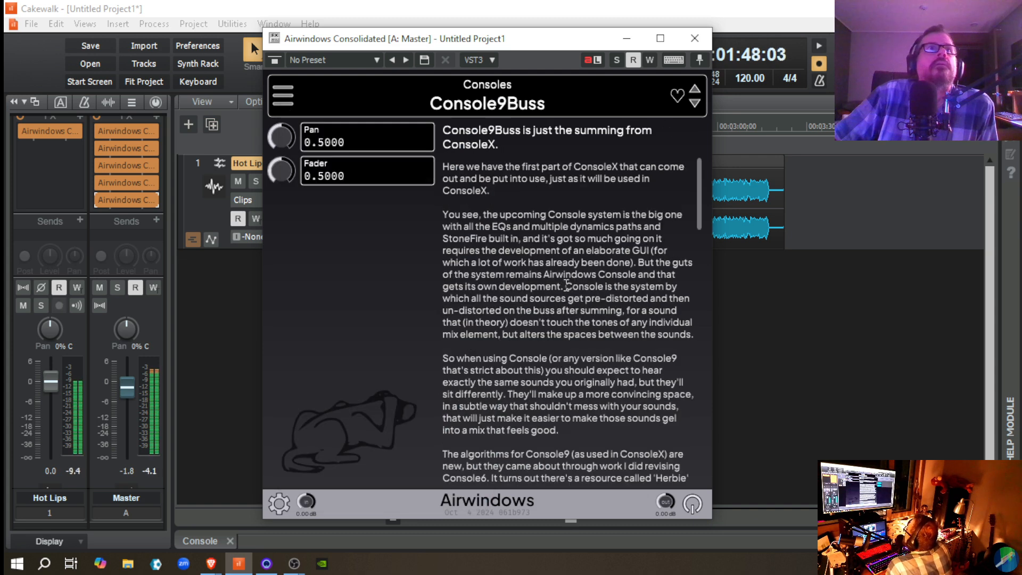
click(693, 38)
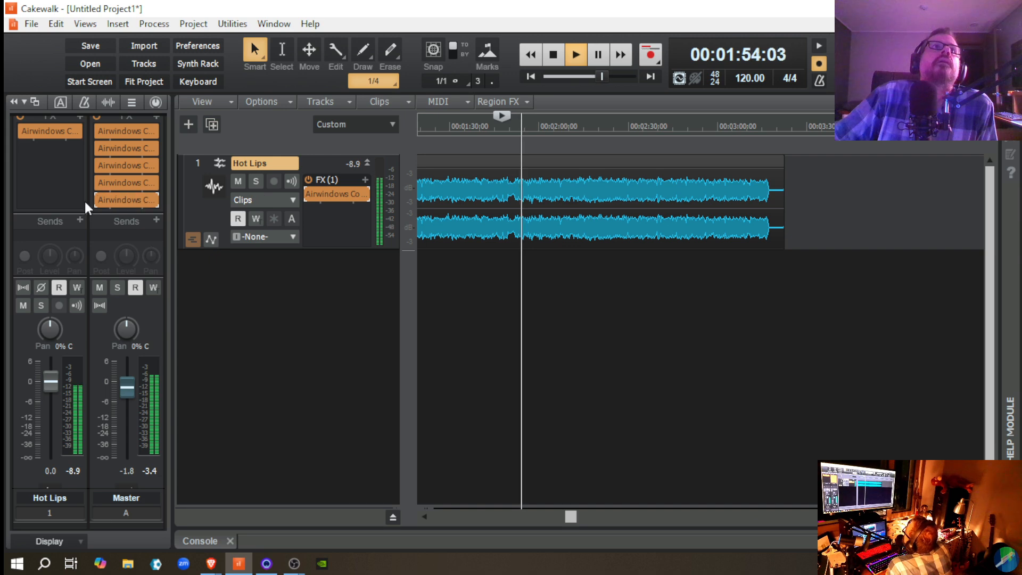
Step: Bypass Console9Buss and Console9Channel during playback to hear the dry sound, re-enable both, and stop
click(99, 199)
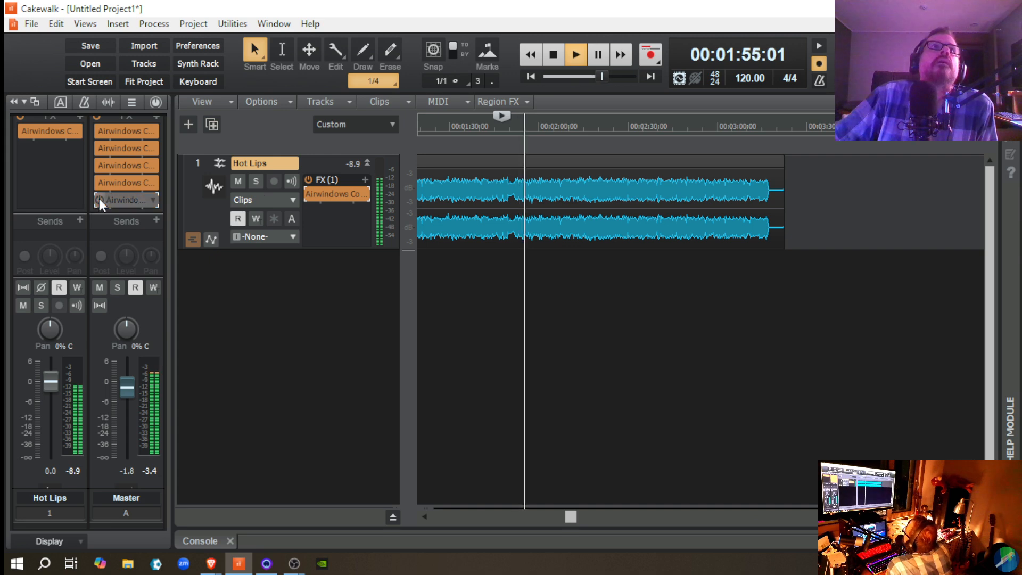
click(308, 191)
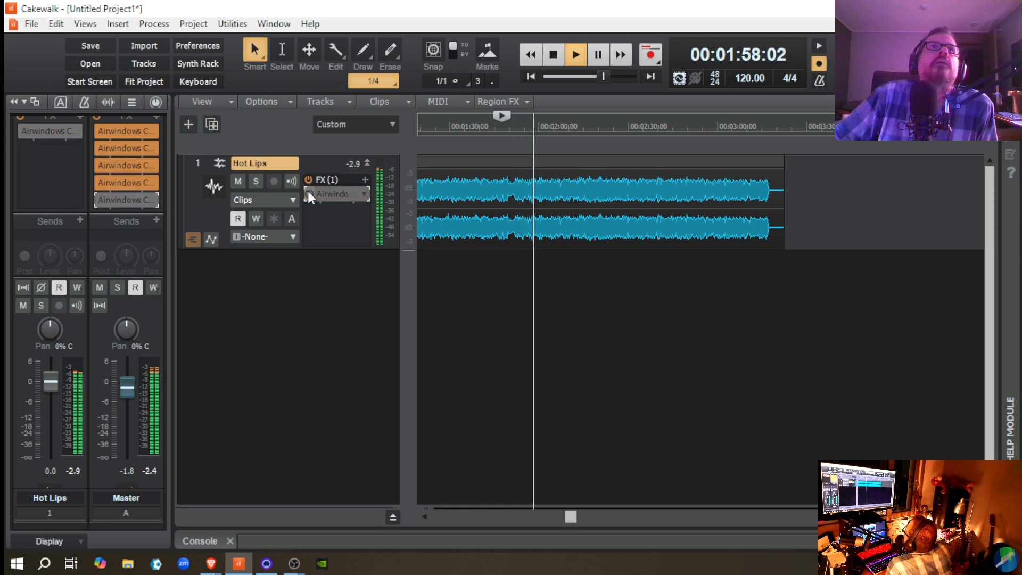
click(307, 190)
click(101, 200)
key(space)
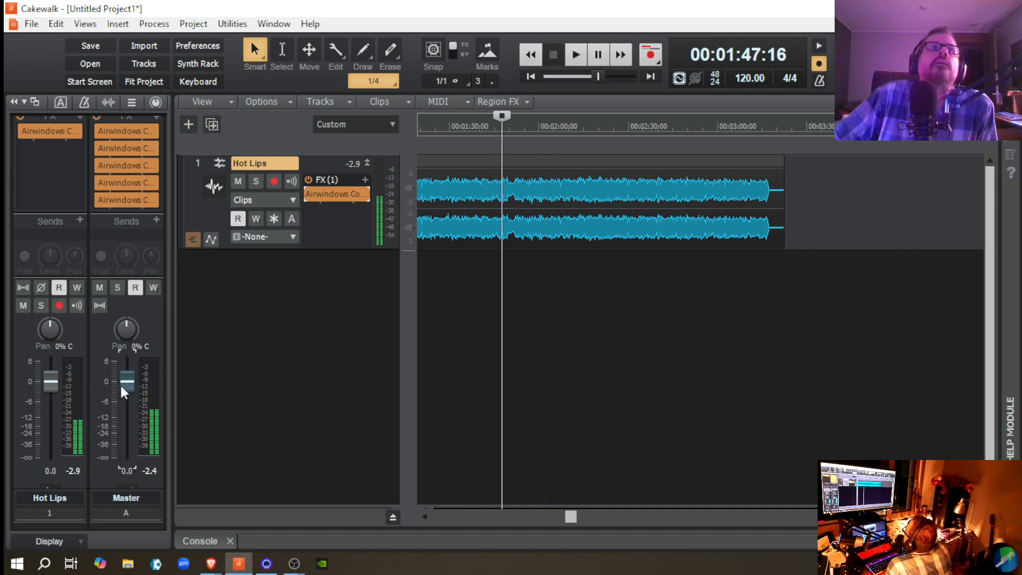
Step: Play the passage, bypass Console9Channel on Hot Lips and Console9Buss on Master to hear the dry sound, and stop
double_click(122, 385)
key(space)
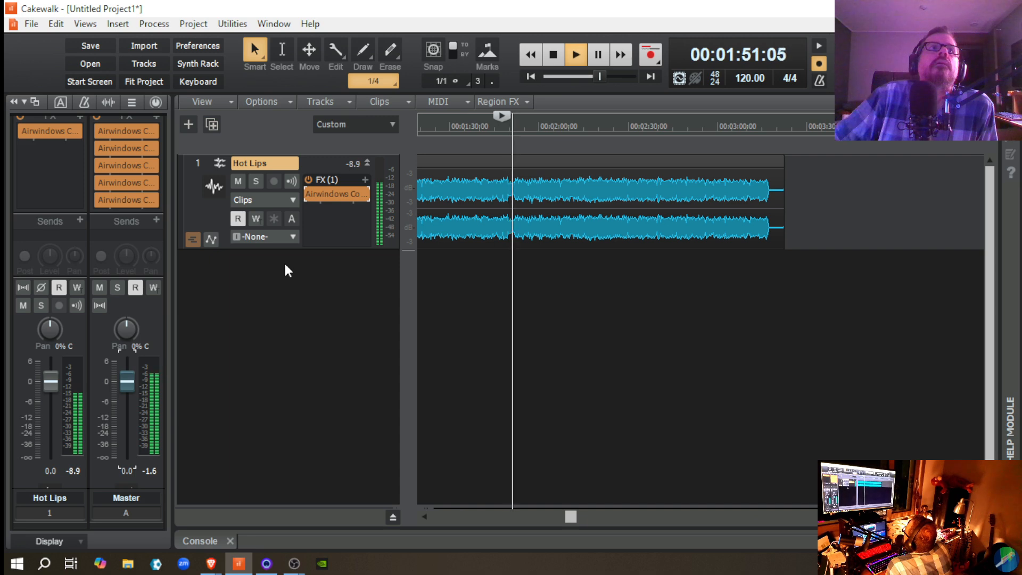
click(308, 193)
click(100, 200)
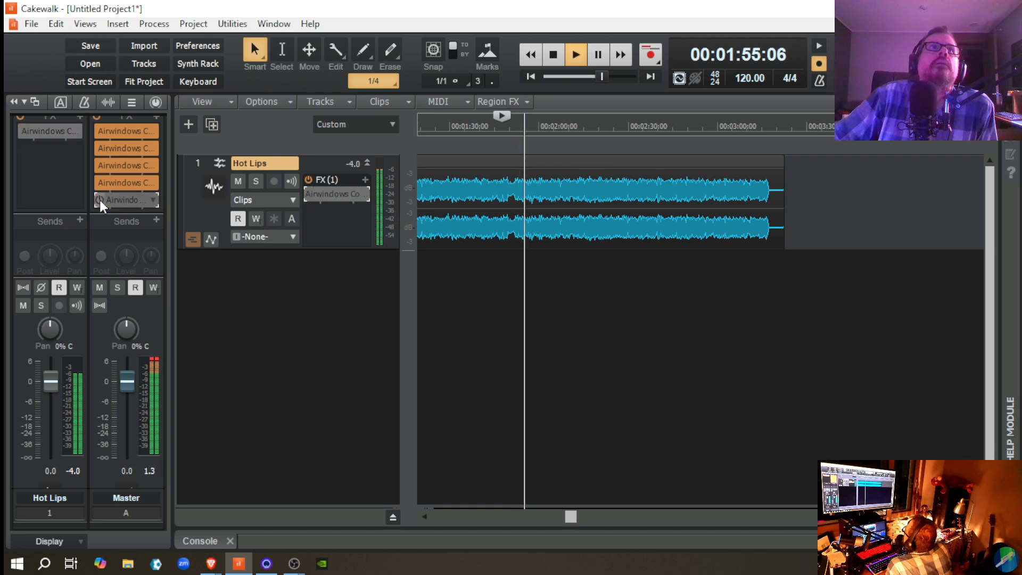
key(space)
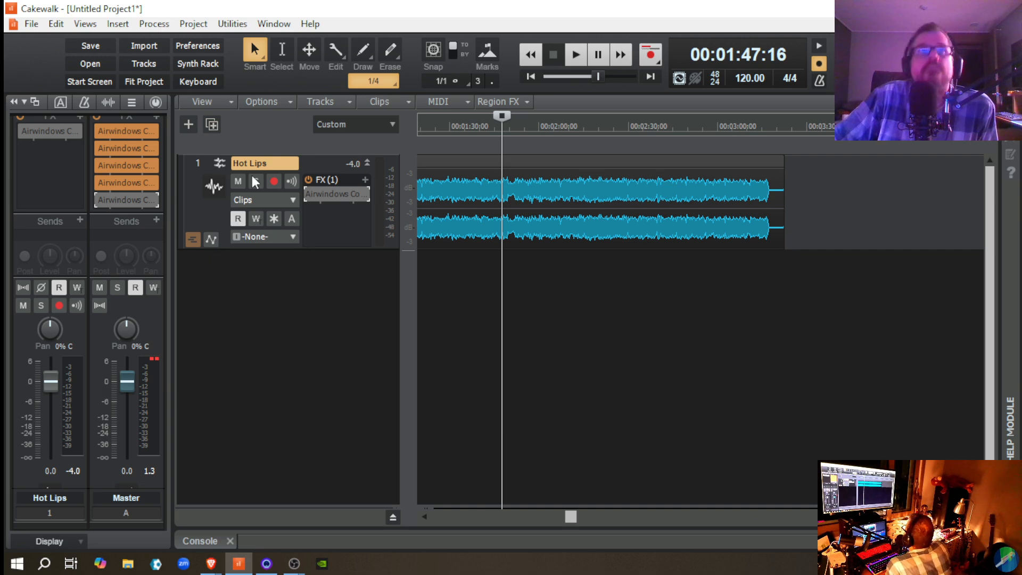
Step: Switch the Airwindows Consolidated effect on the Hot Lips track back to ConsoleMCChannel and close its window
double_click(325, 196)
click(277, 93)
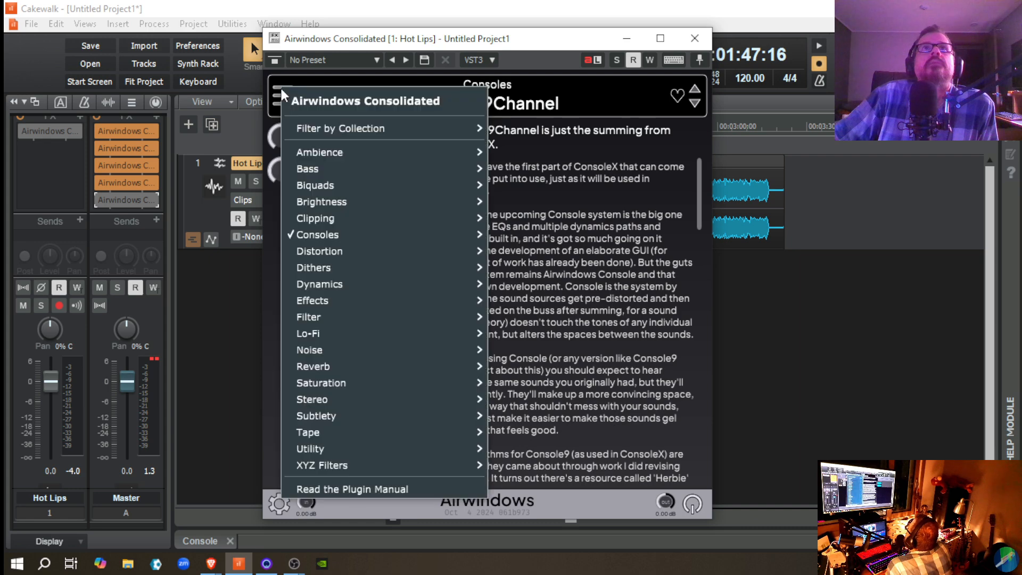
mouse_move(367, 234)
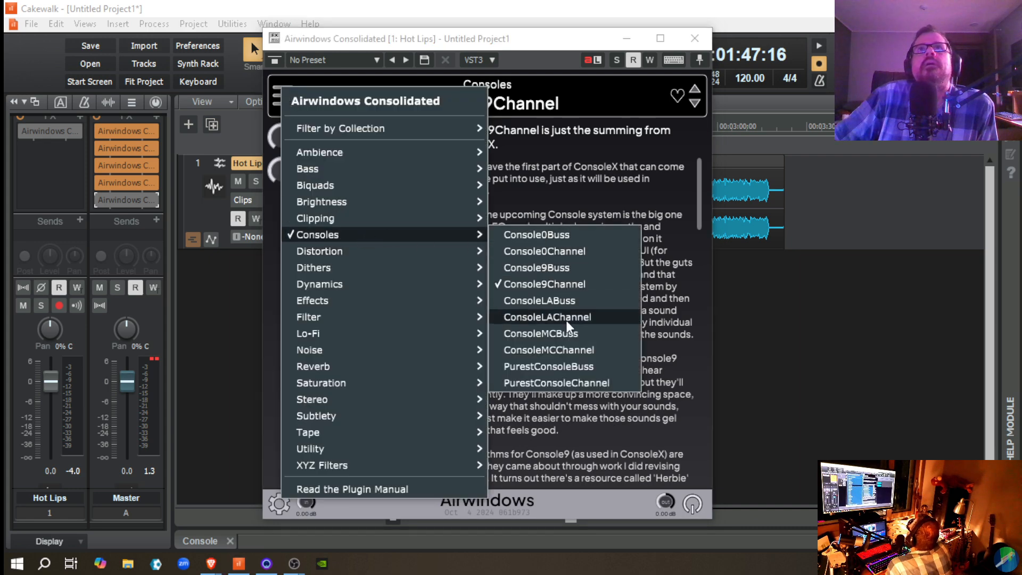
click(574, 349)
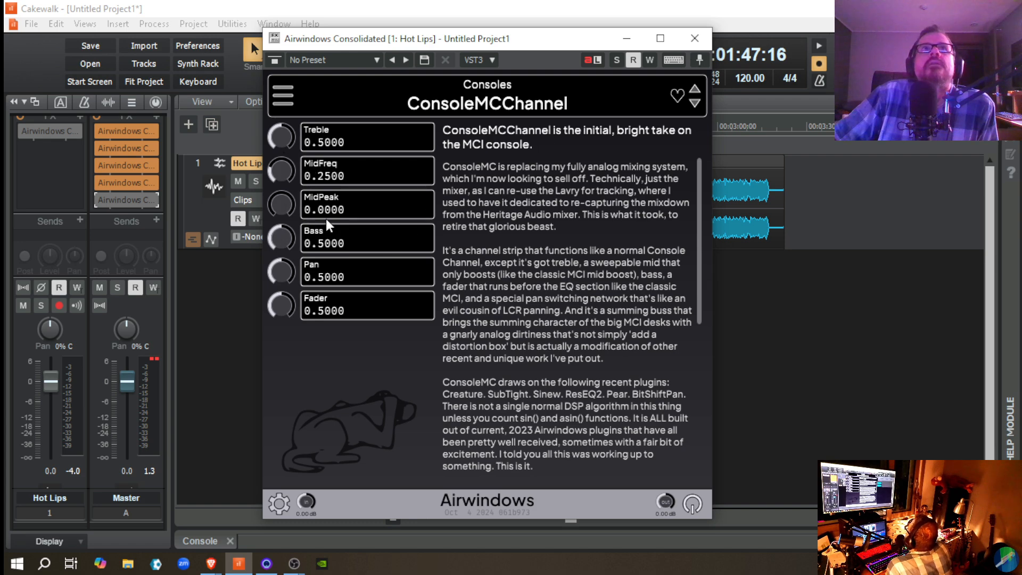
click(695, 38)
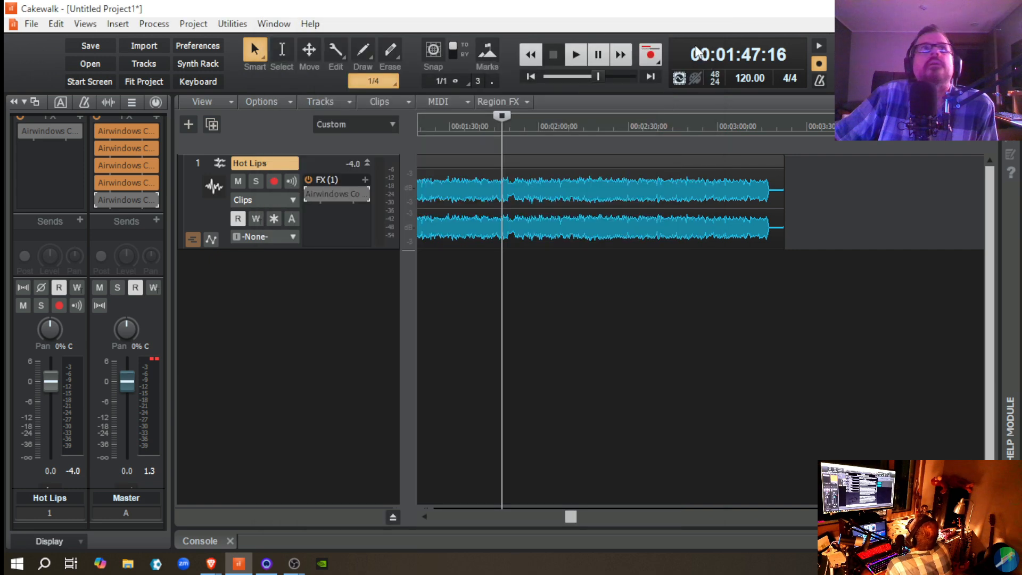
Step: Switch the last Airwindows effect on the Master bus to ConsoleMCBuss and close its window
double_click(113, 199)
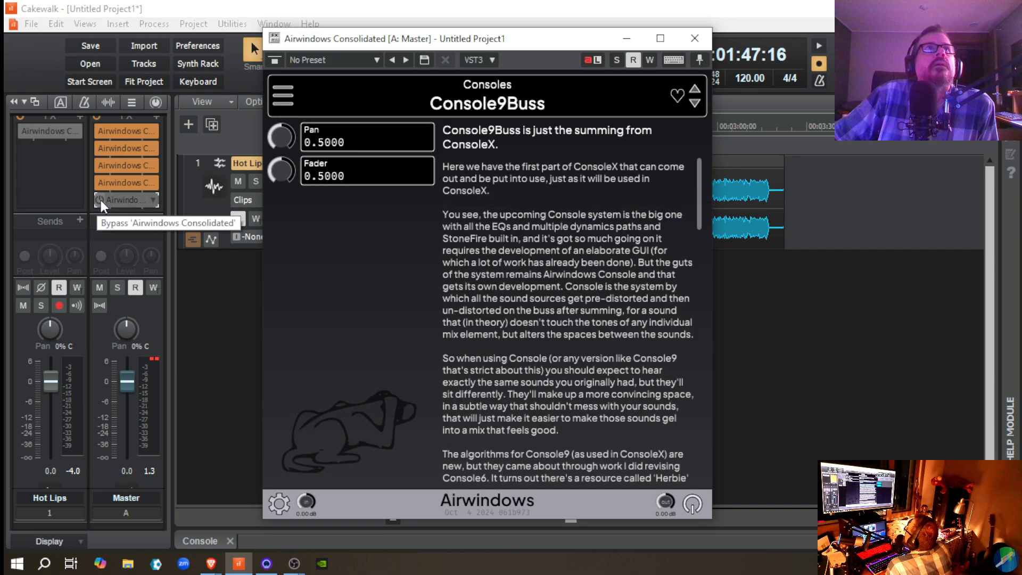
click(283, 97)
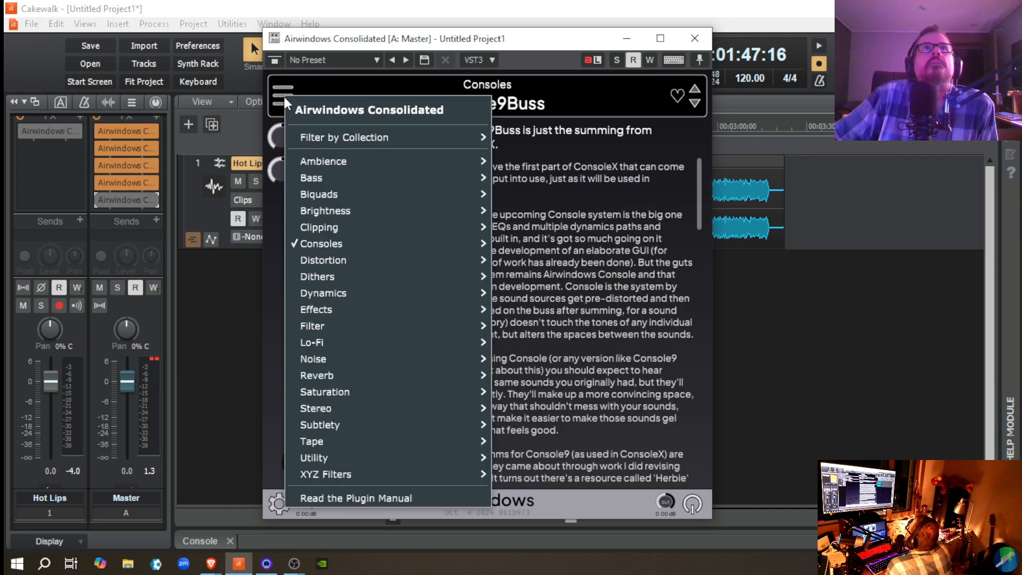
mouse_move(346, 243)
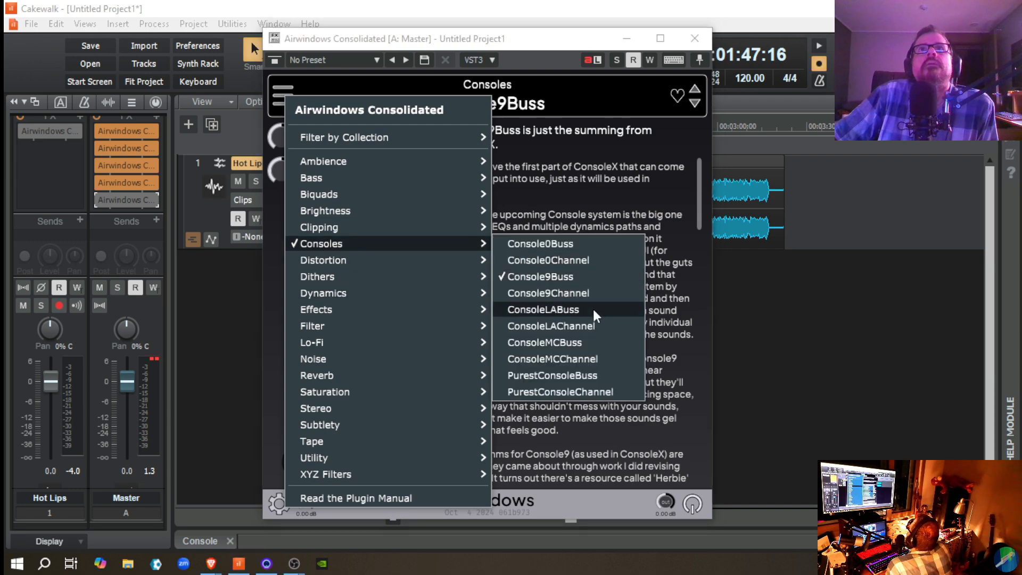
click(578, 341)
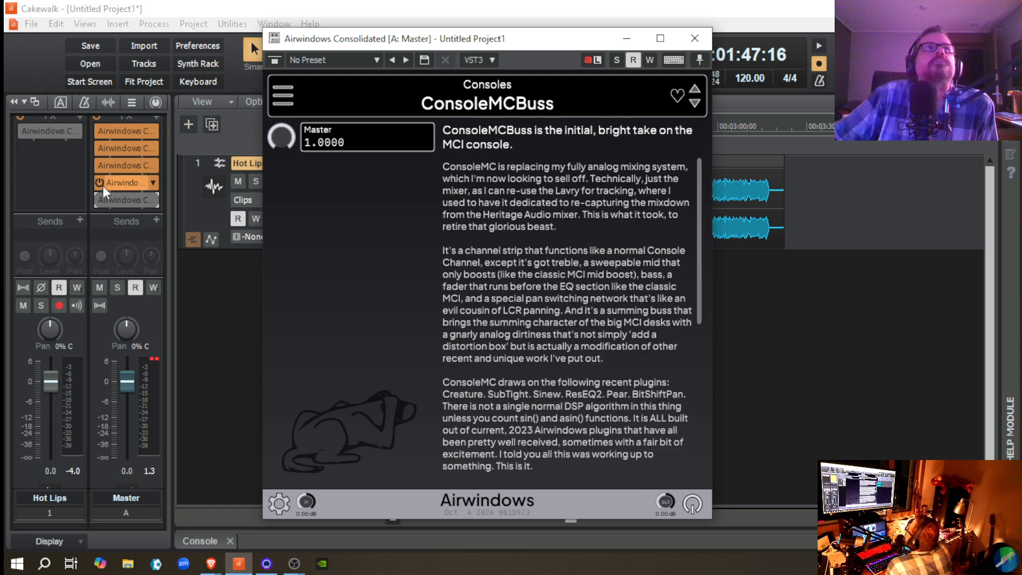
click(695, 41)
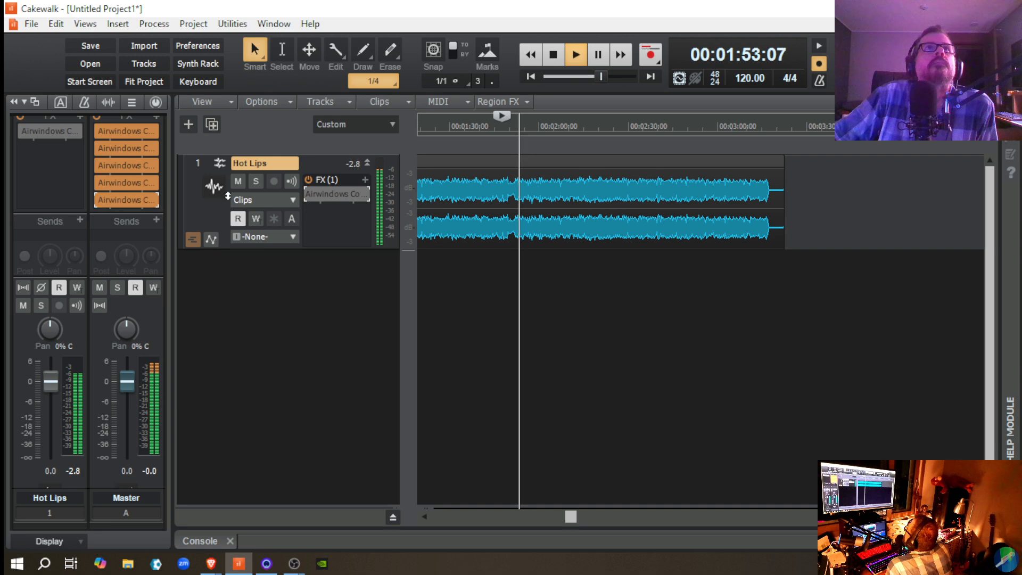
Step: Re-enable the ConsoleMCBuss and ConsoleMCChannel effects, play the passage through both, and stop
key(space)
click(309, 196)
key(space)
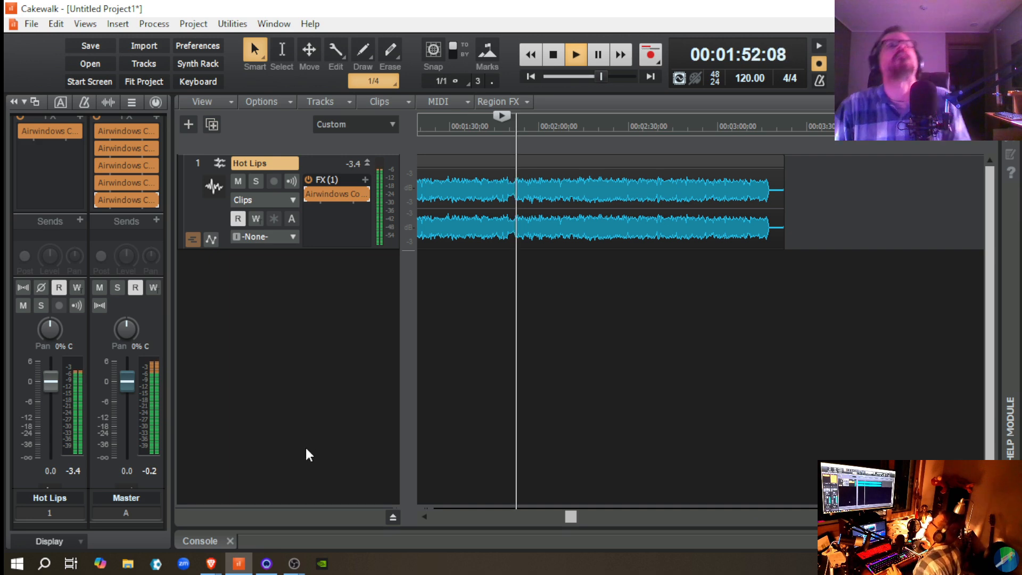
key(space)
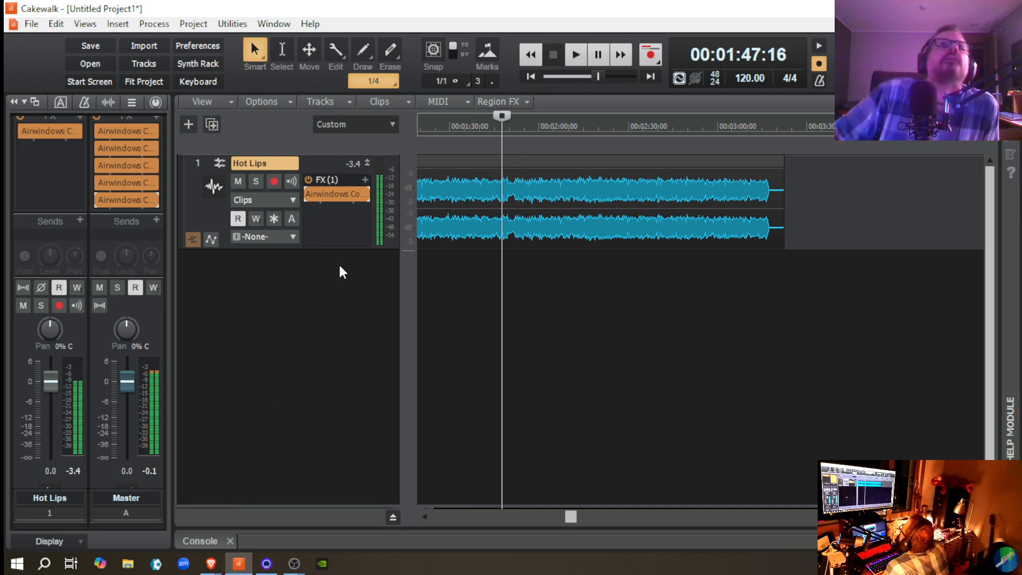
Step: Open ConsoleMCChannel on Hot Lips, read its description, and audition MidPeak at 0.7 and 1.0 before returning it to 0
double_click(328, 196)
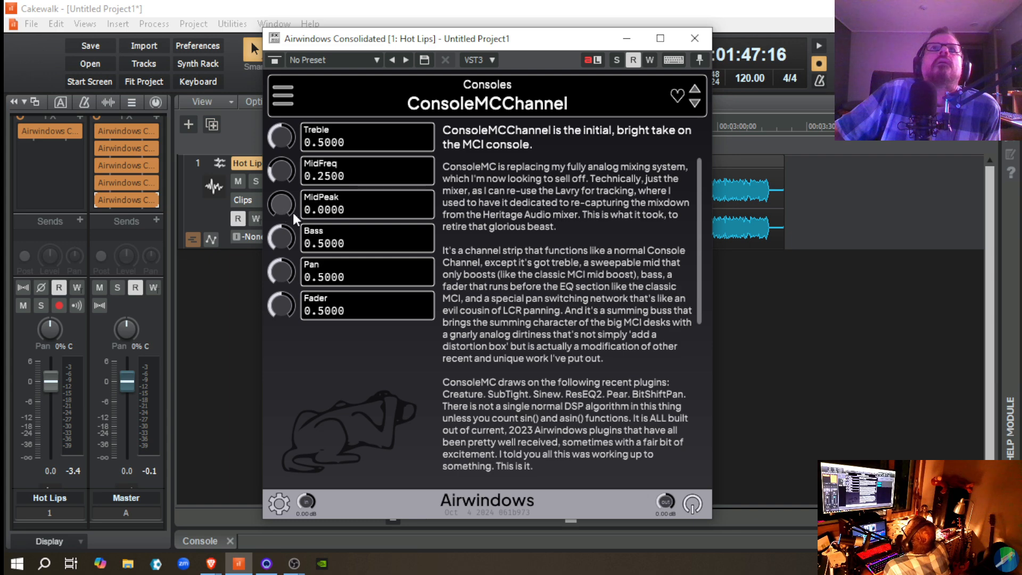
scroll(570, 396, down, 3)
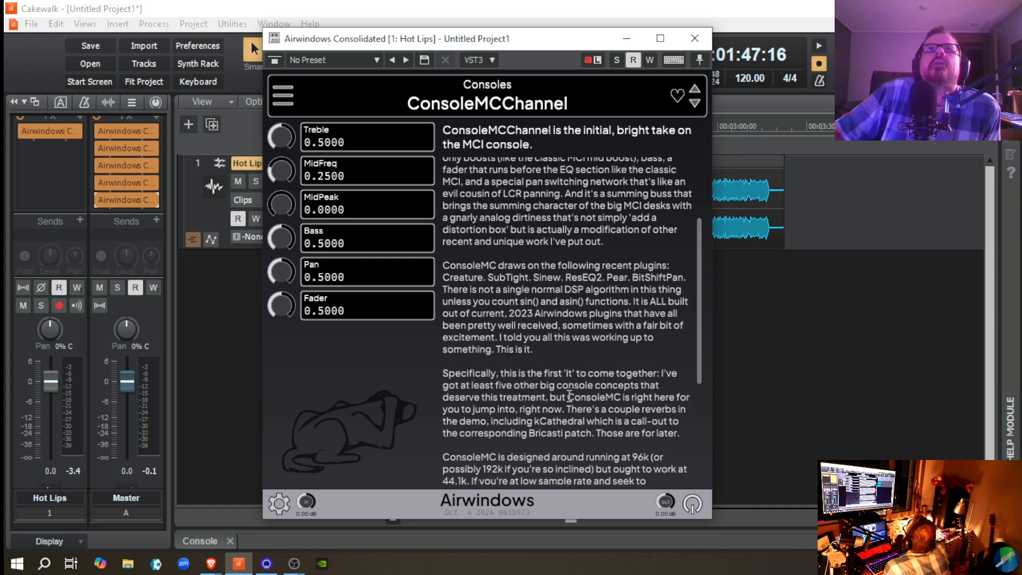
scroll(570, 396, down, 3)
scroll(569, 396, down, 2)
scroll(564, 404, up, 8)
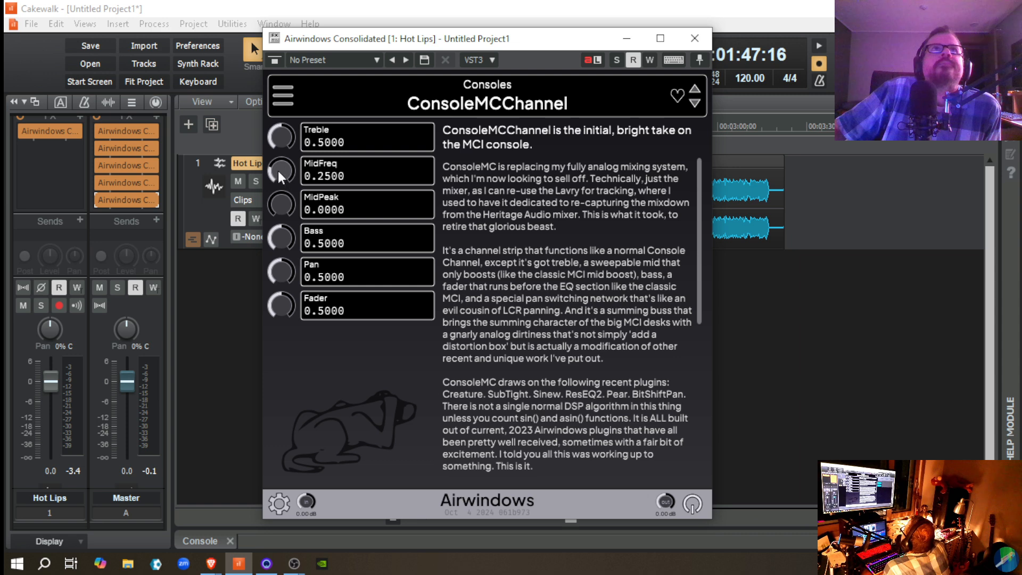
drag(278, 203, 271, 148)
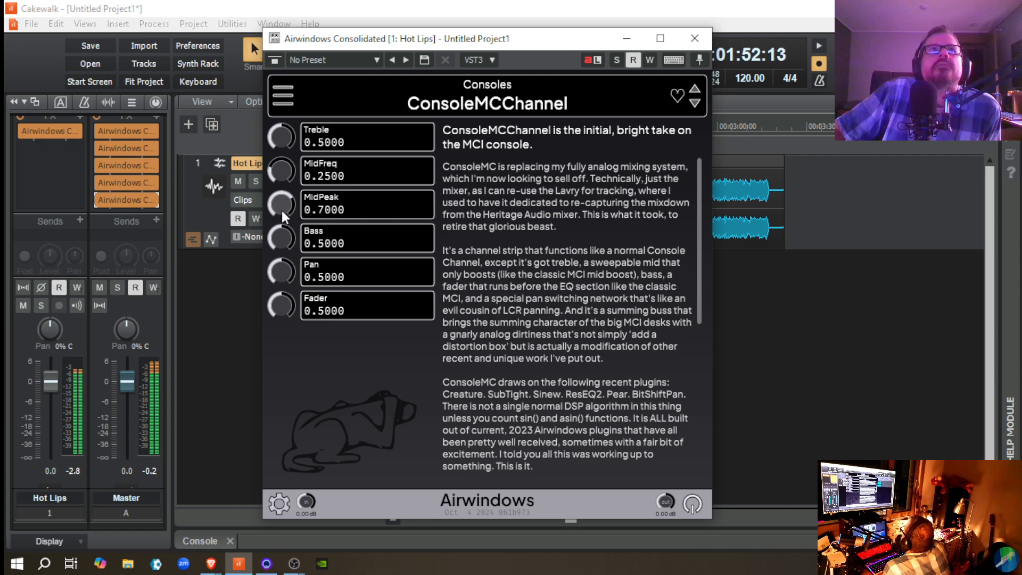
drag(277, 203, 276, 114)
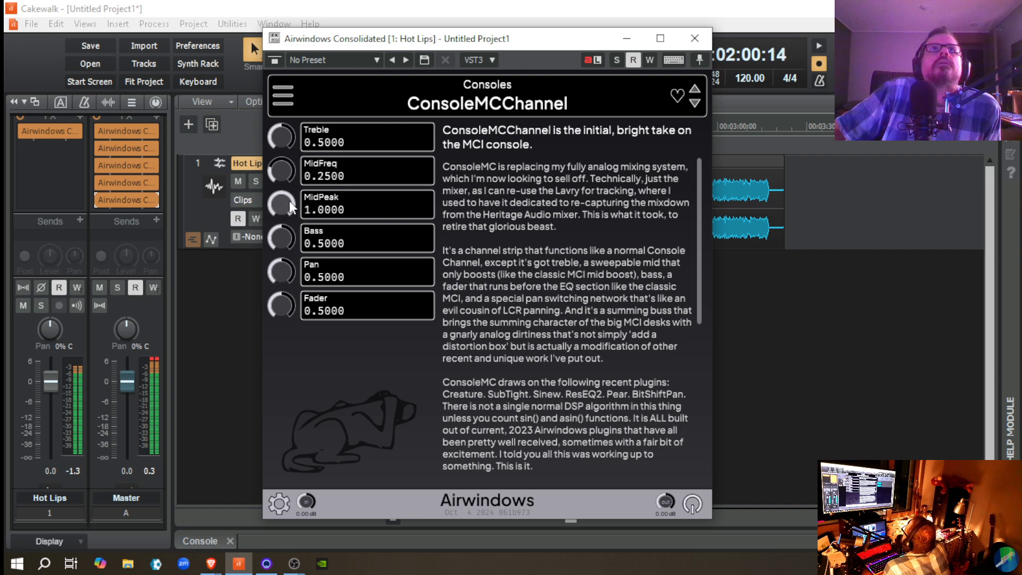
drag(282, 203, 309, 425)
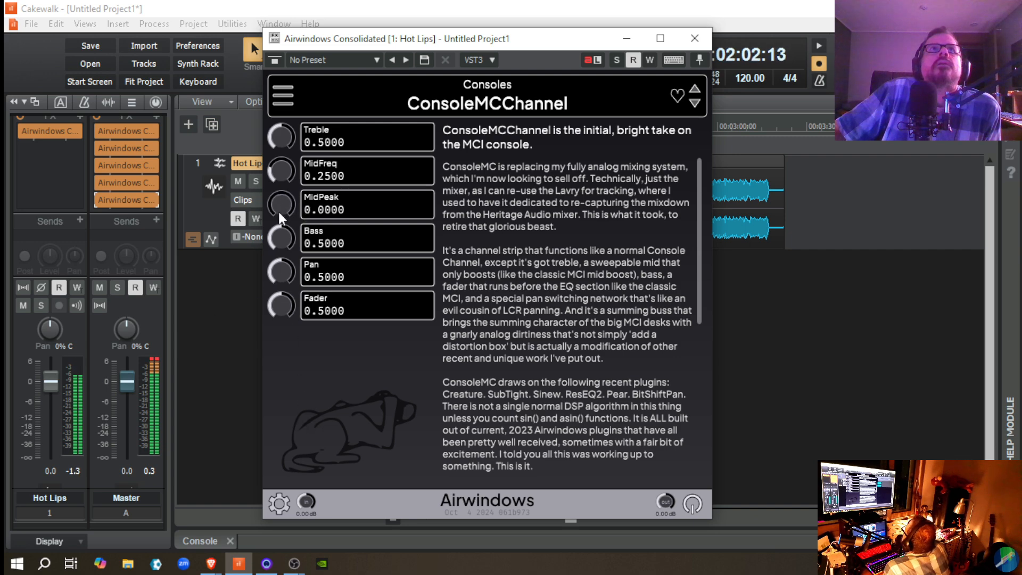
Step: Clear the clip indicator on the Master meter and lower the Master fader to -1.1 dB
click(155, 358)
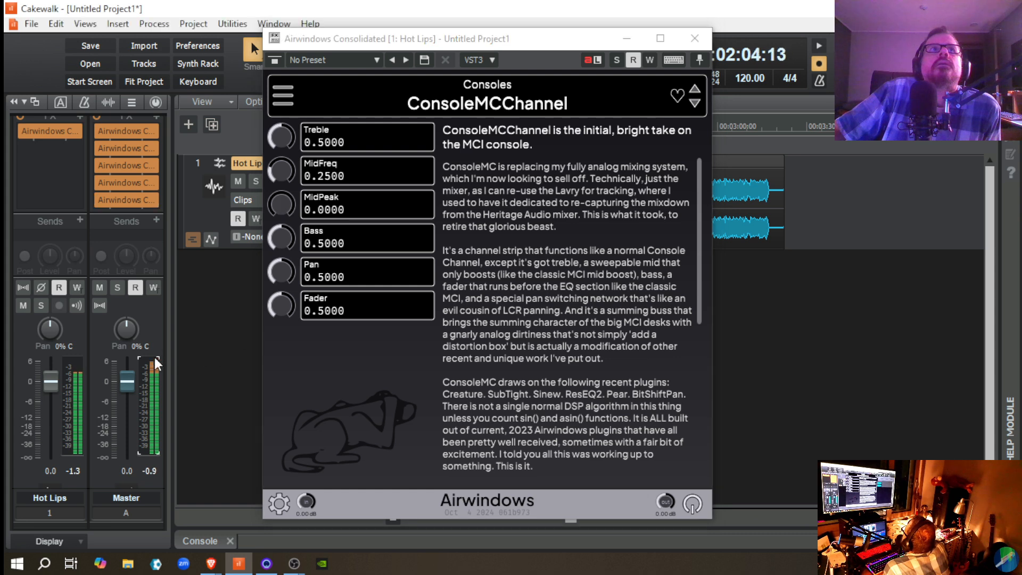
drag(130, 381, 130, 385)
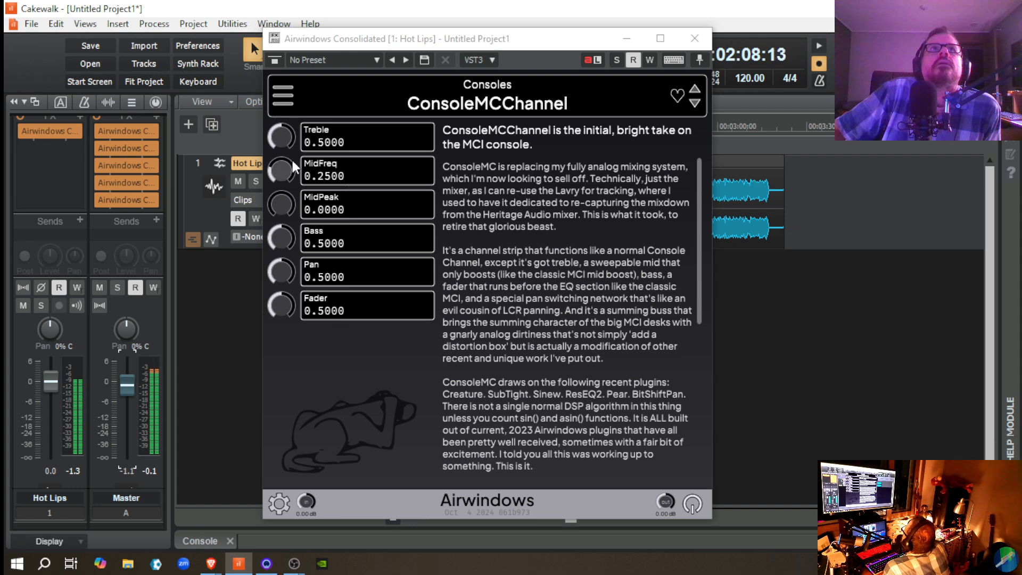
Step: Compare the passage with ConsoleMCChannel's MidPeak at 1.0 and near 0, leave it at 0, and stop
drag(282, 210, 272, 69)
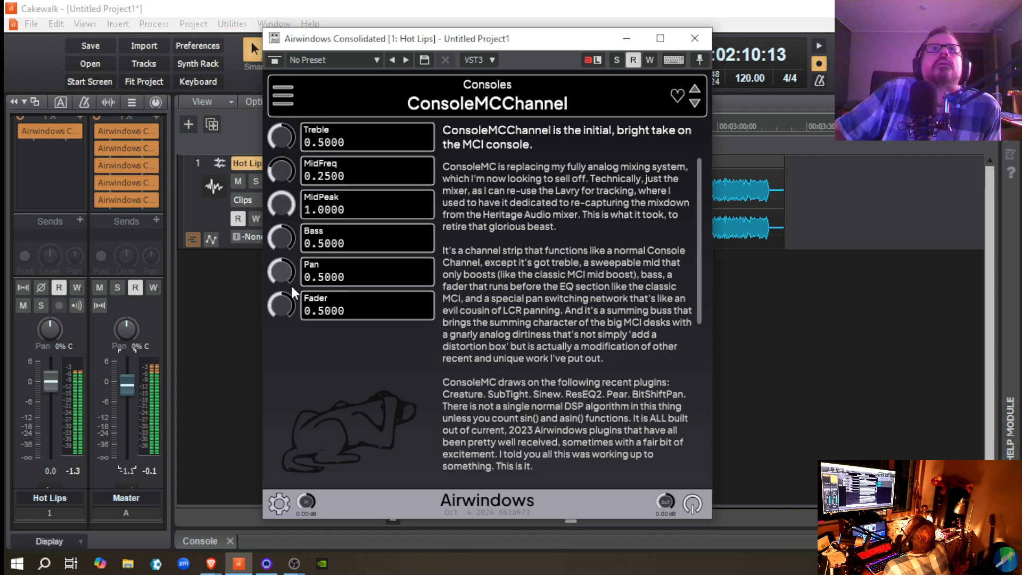
key(space)
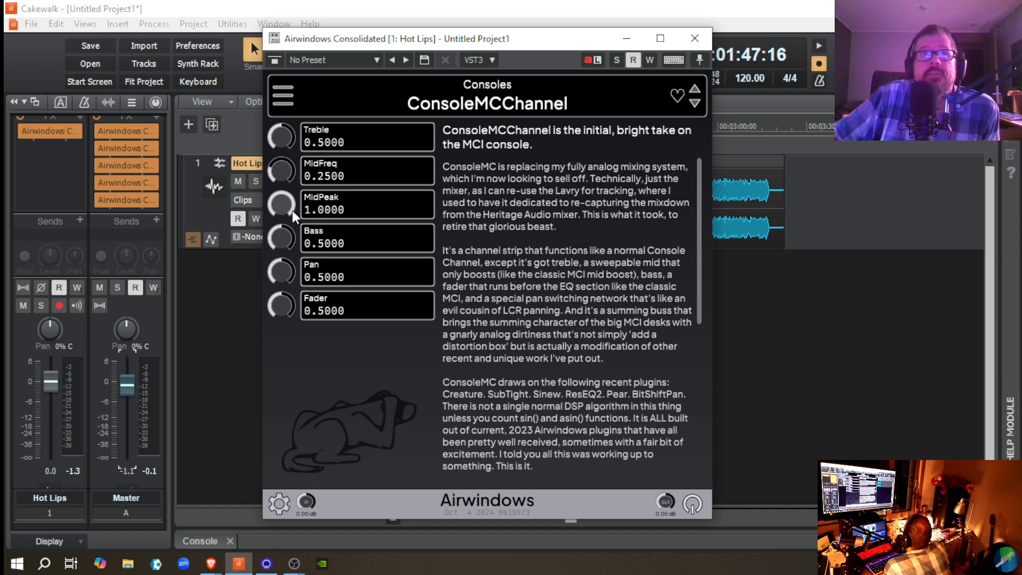
key(space)
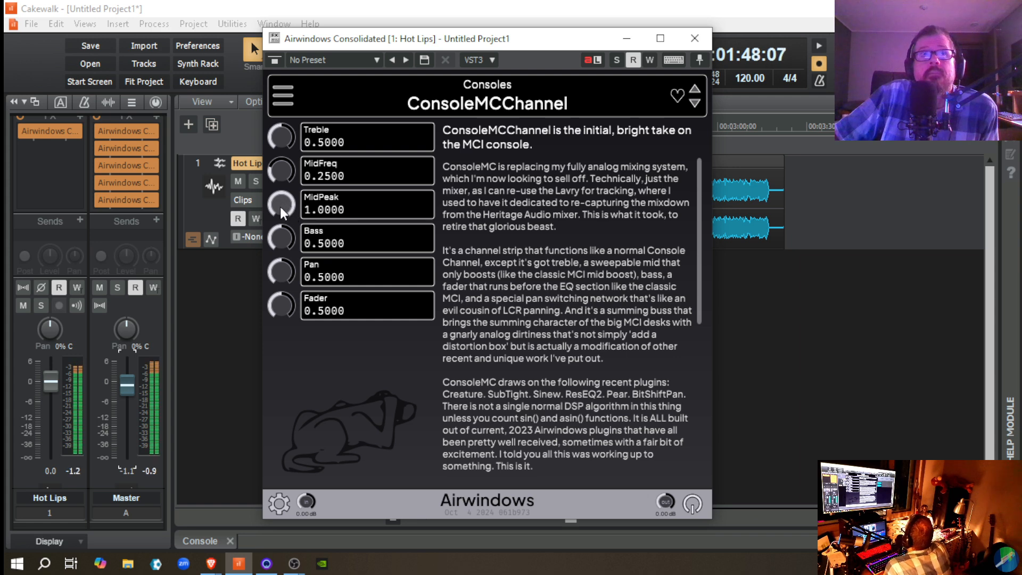
drag(278, 204, 280, 256)
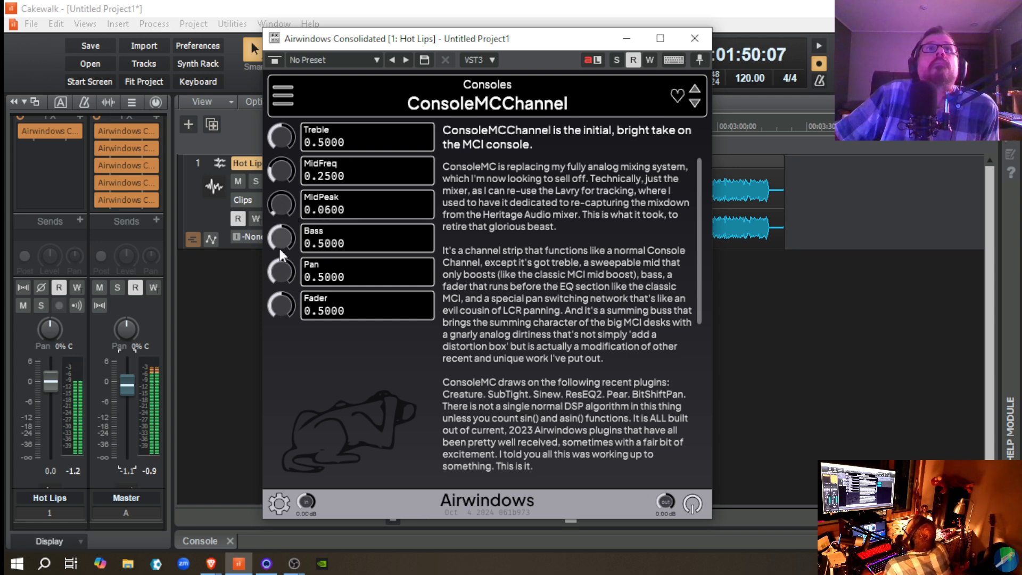
double_click(280, 207)
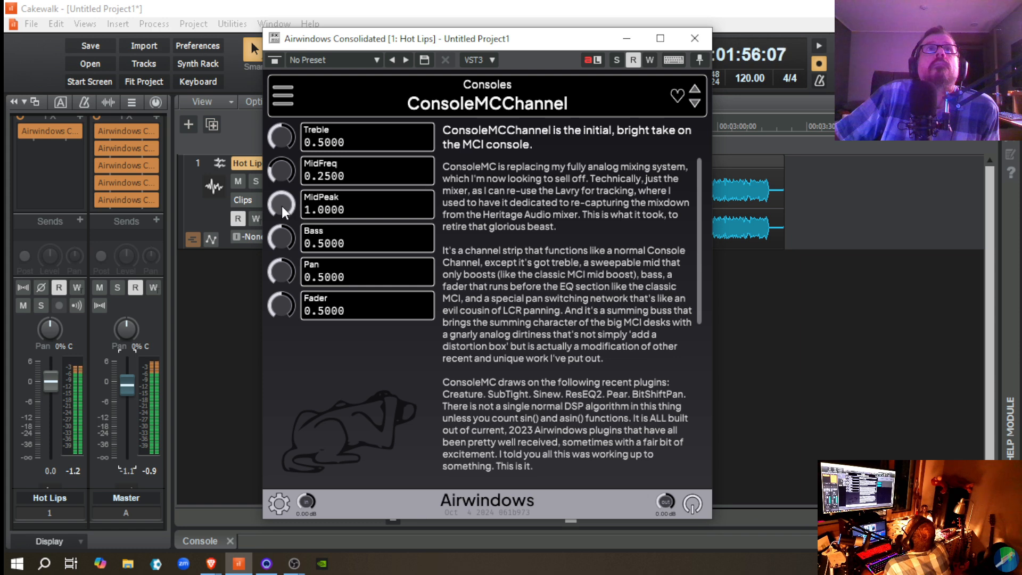
drag(280, 209, 292, 260)
key(space)
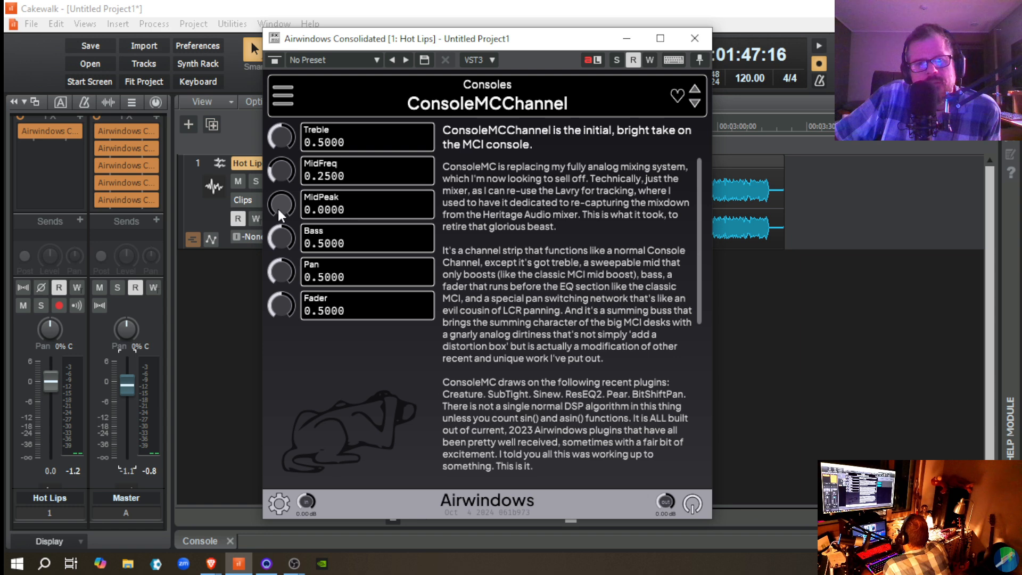
Step: Replay the passage without the mid boost and raise ConsoleMCChannel's MidPeak to 1.0 during playback
key(space)
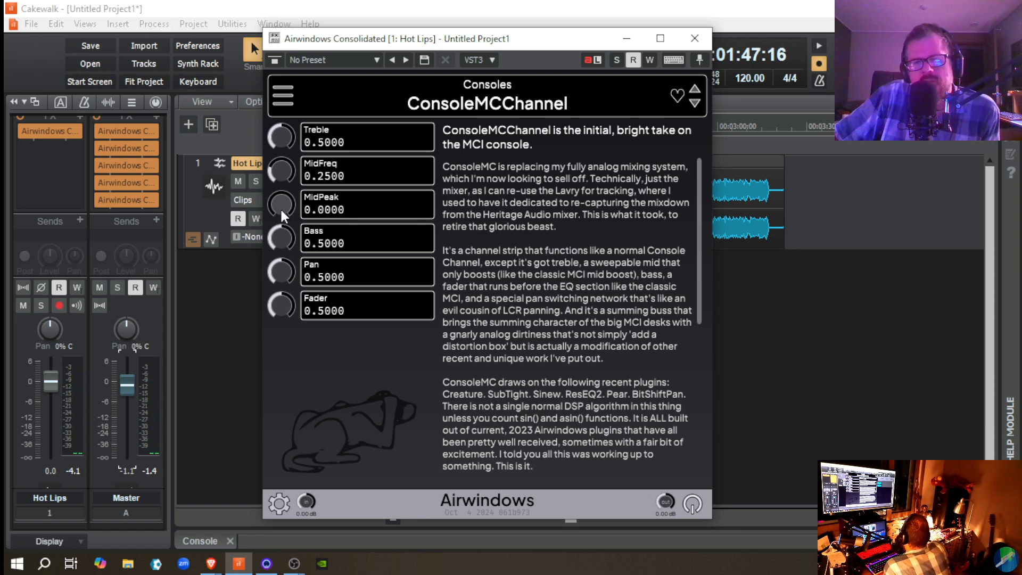
key(space)
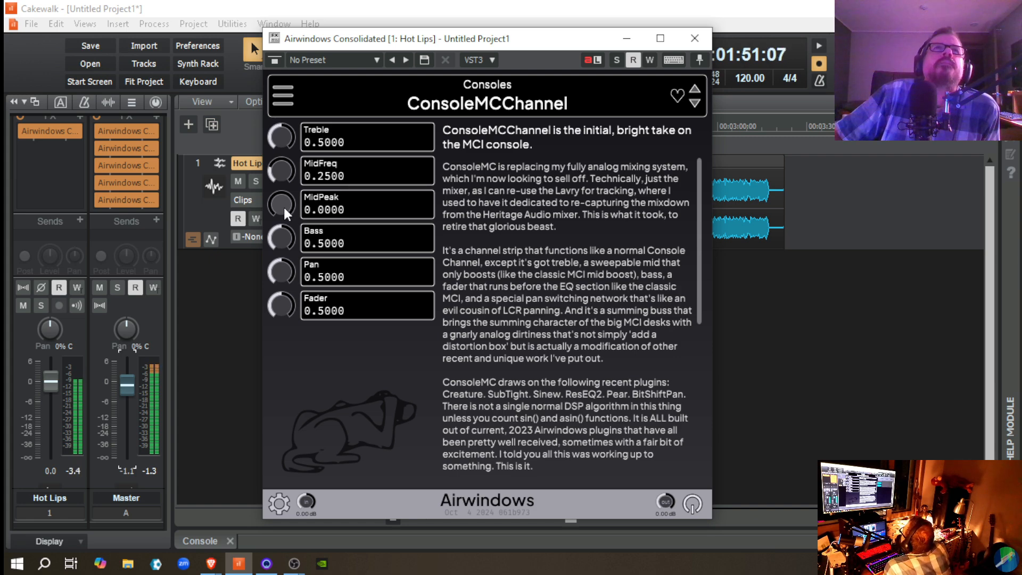
mouse_move(284, 213)
mouse_down()
mouse_move(285, 174)
mouse_move(289, 203)
mouse_move(283, 197)
mouse_up()
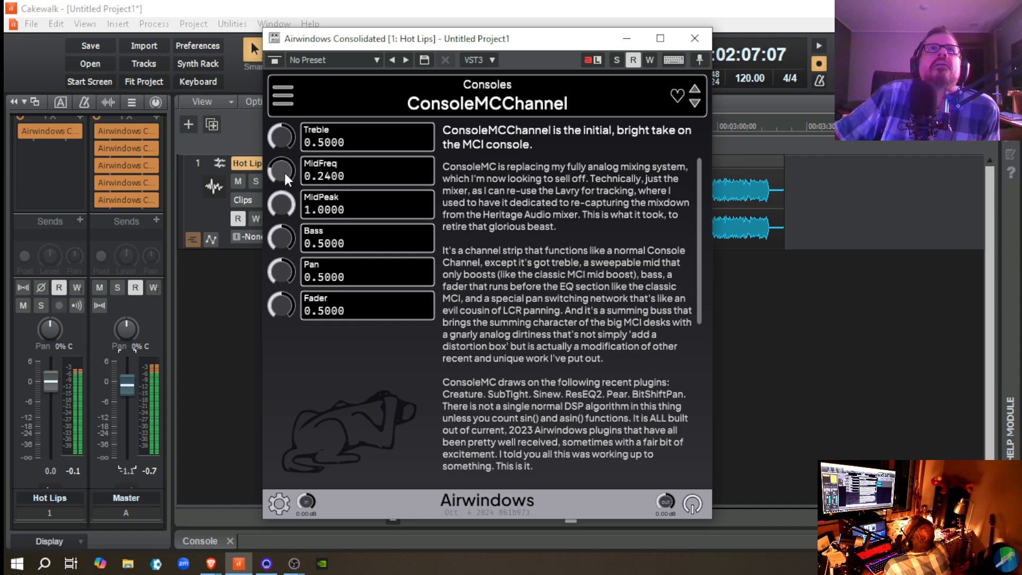
Step: Set ConsoleMCChannel's MidFreq to 0.25 and play the passage from its start
click(328, 175)
click(328, 174)
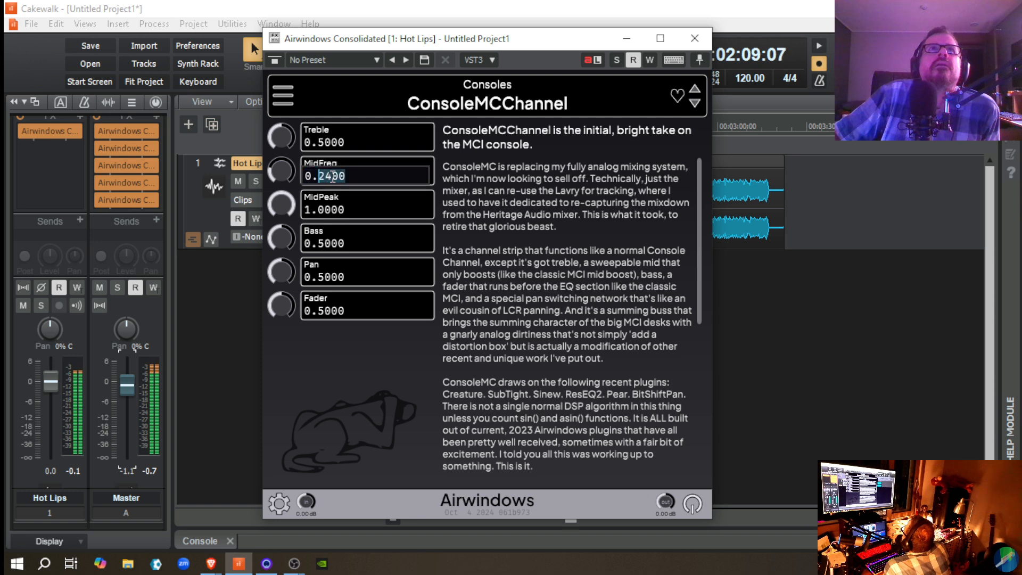
text(5)
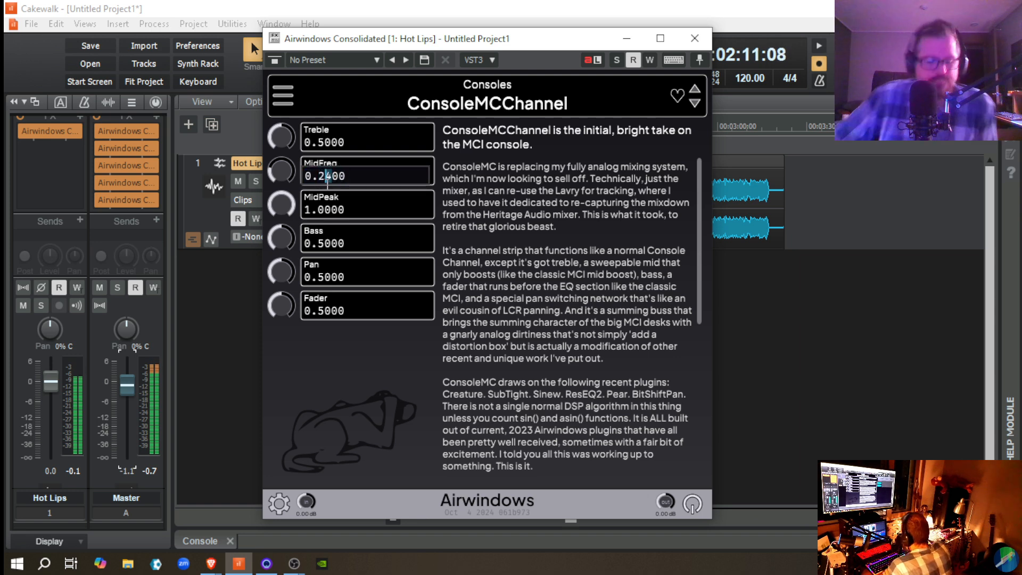
key(Return)
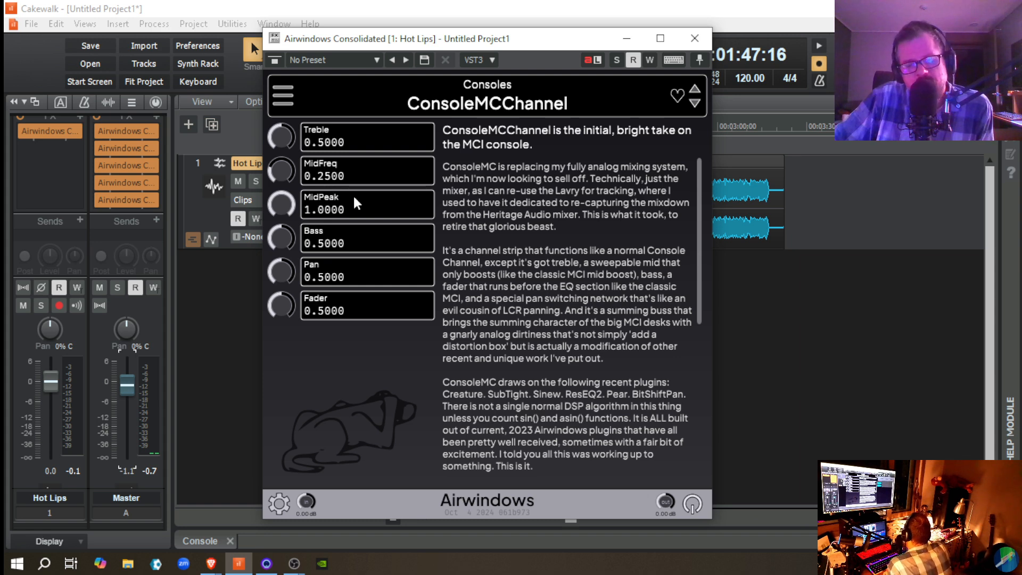
key(space)
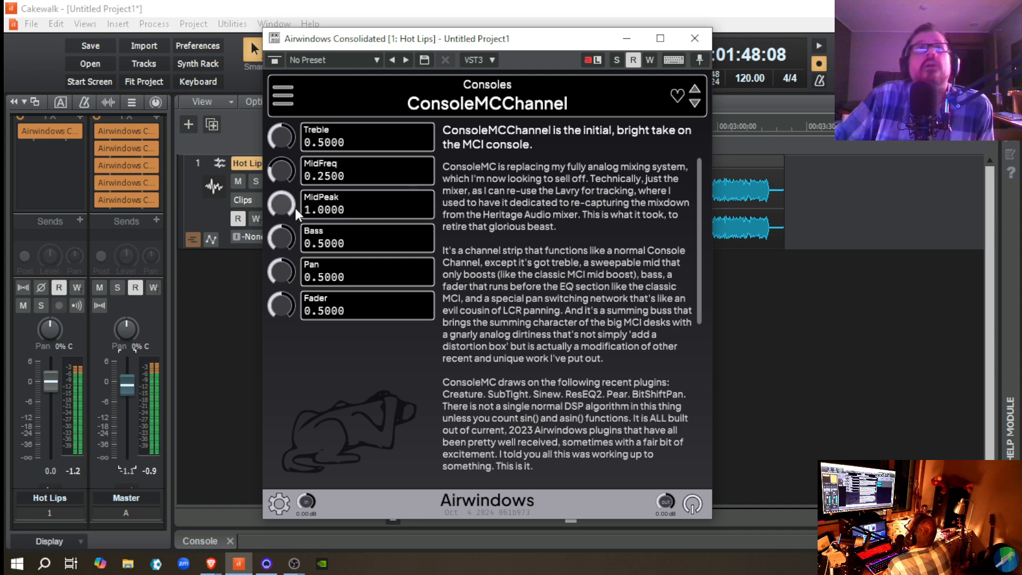
Step: Compare the playing passage with ConsoleMCChannel's MidPeak at 0 and 1.0, leaving it at 1.0, and try the Bass control before returning it to 0.5
drag(287, 203, 295, 319)
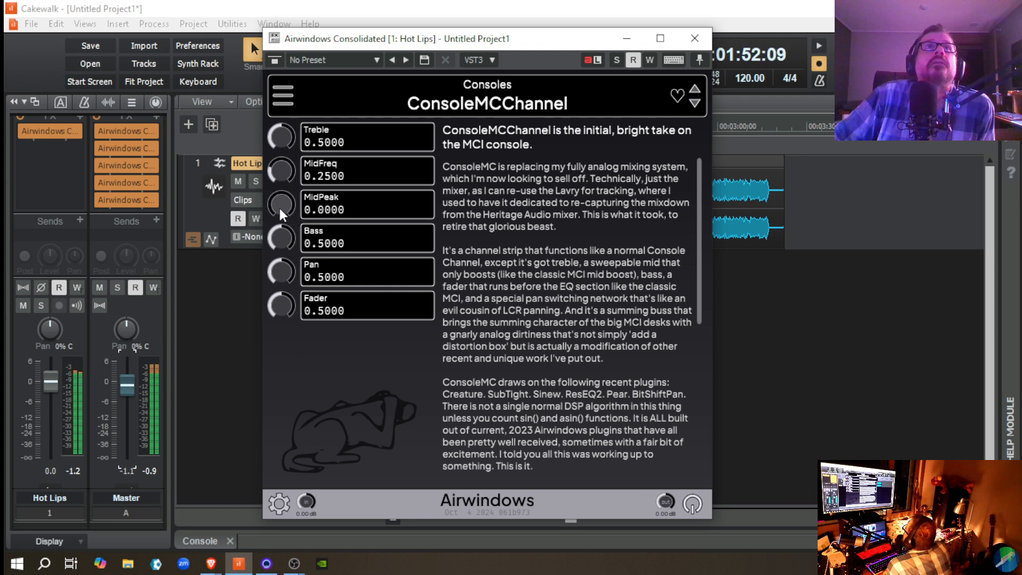
drag(282, 213, 275, 159)
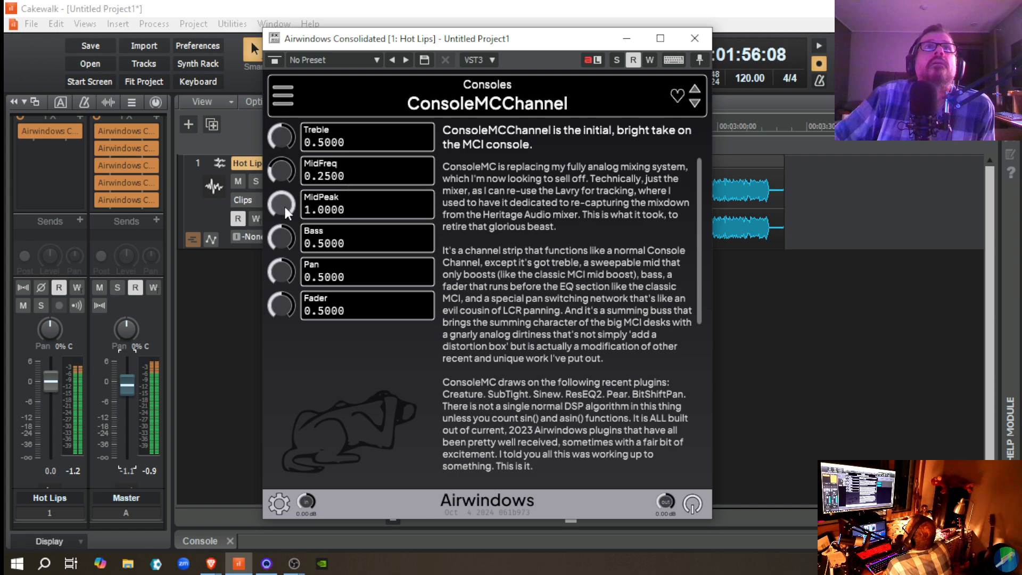
drag(281, 238, 261, 190)
mouse_move(278, 235)
mouse_down()
mouse_move(282, 255)
mouse_move(281, 246)
mouse_up()
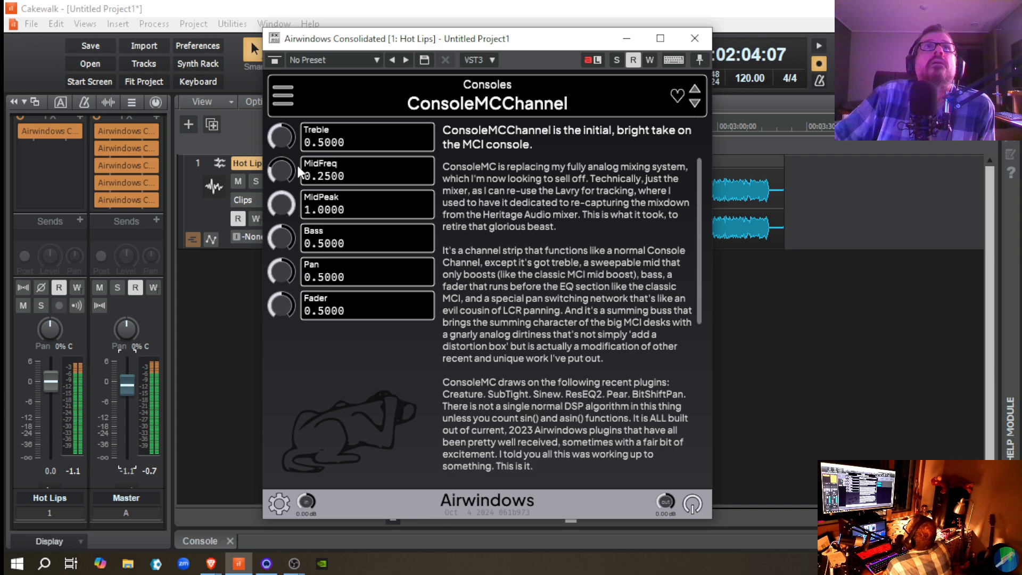
Step: Reset the Master fader to 0.0 dB, lower ConsoleMCChannel's Fader to 0.33 during playback, and stop
click(254, 340)
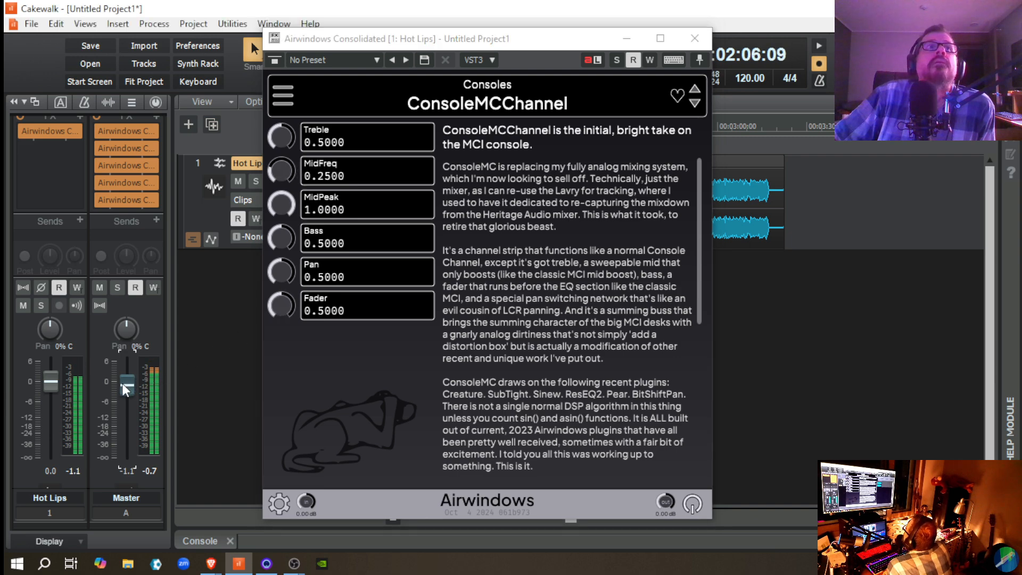
drag(280, 317, 285, 329)
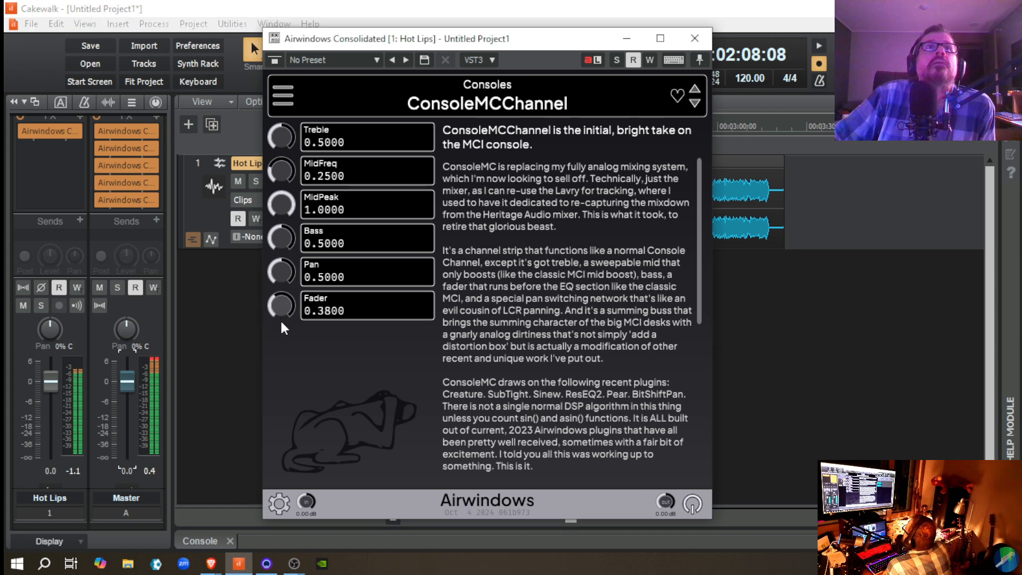
click(253, 363)
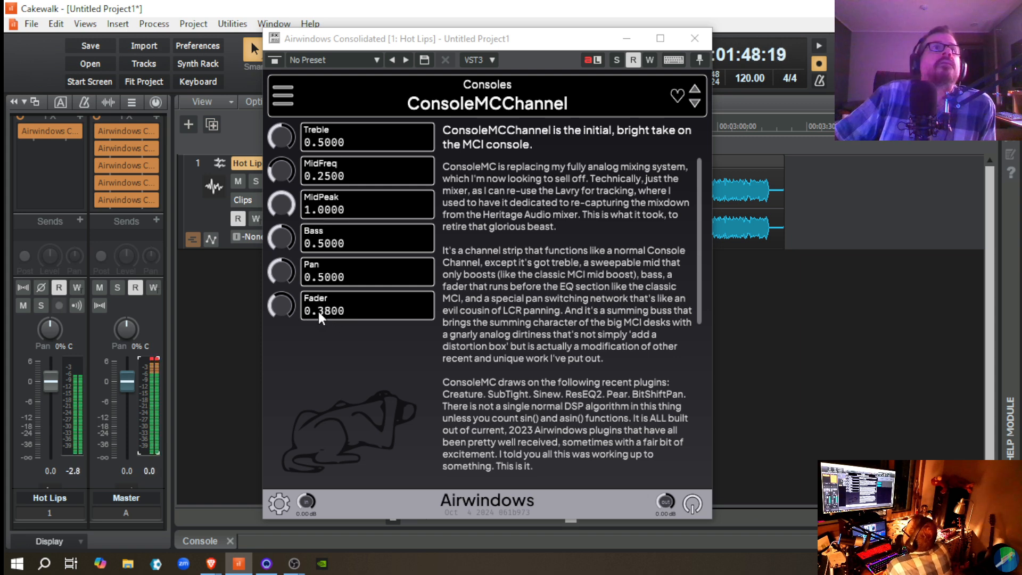
drag(277, 305, 274, 324)
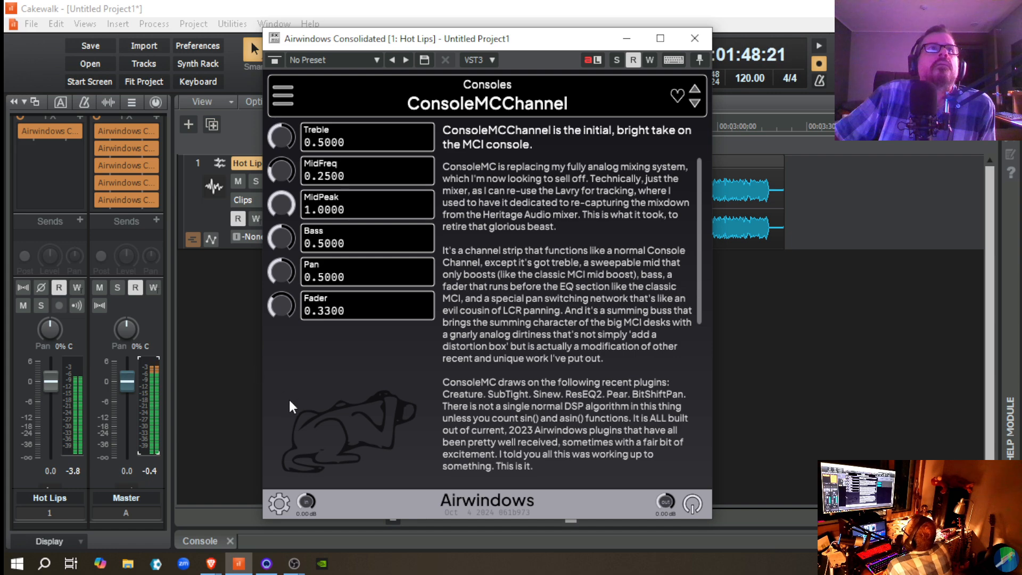
key(space)
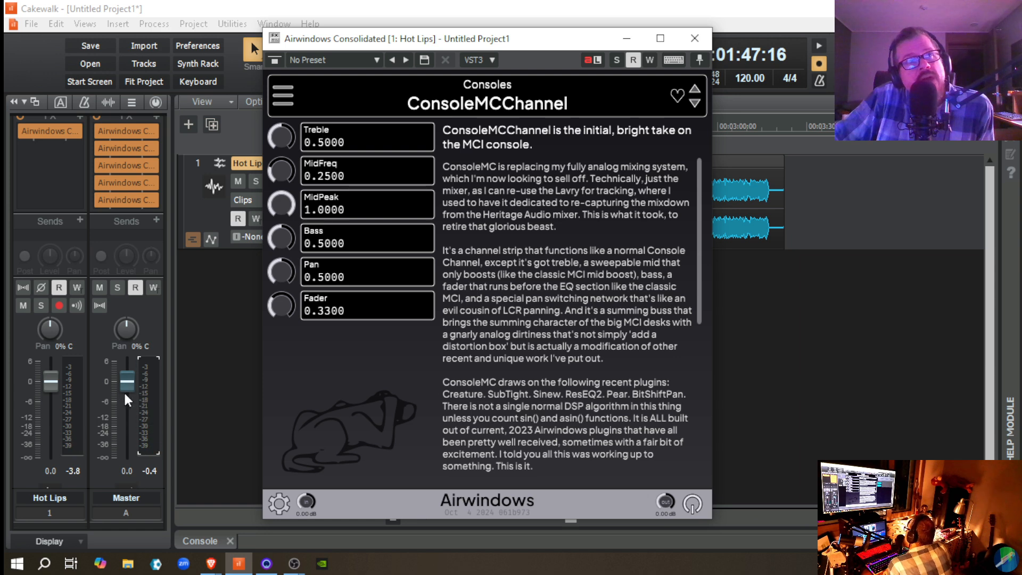
Step: Move the plug-in window off the track controls and compare the passage with the Hot Lips effect and last Master effect bypassed and active
mouse_move(123, 384)
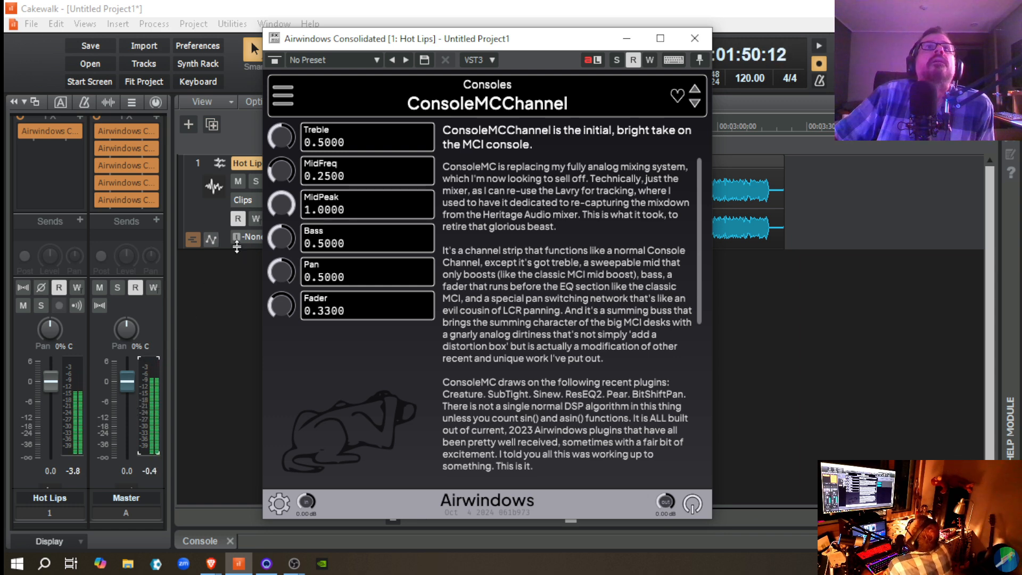
click(100, 200)
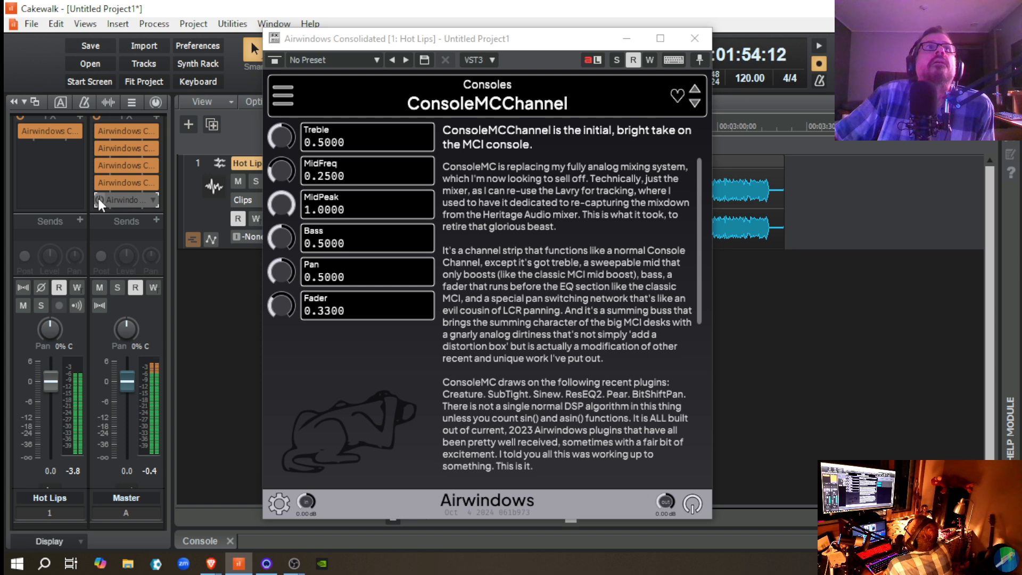
drag(371, 48, 523, 48)
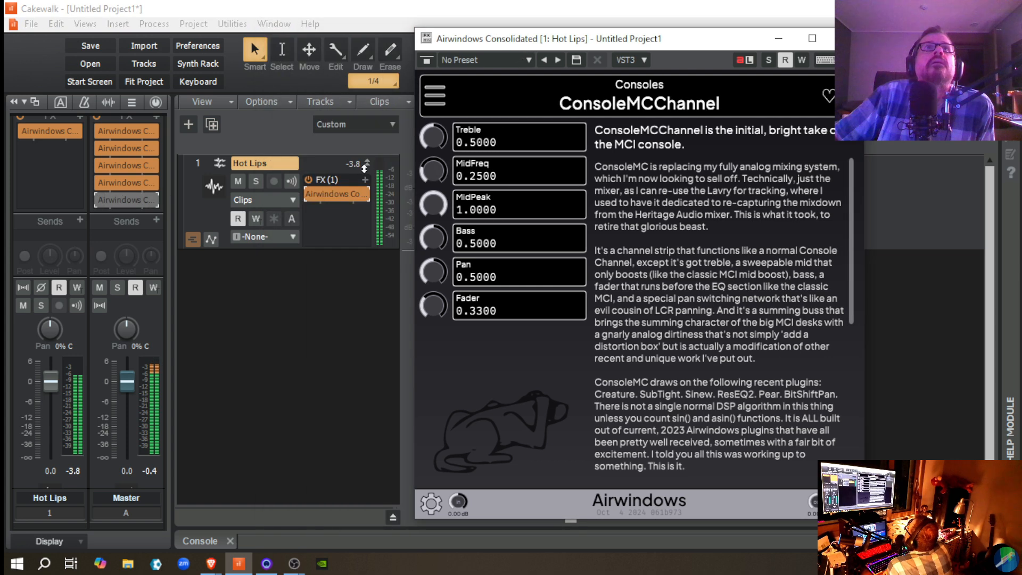
click(308, 194)
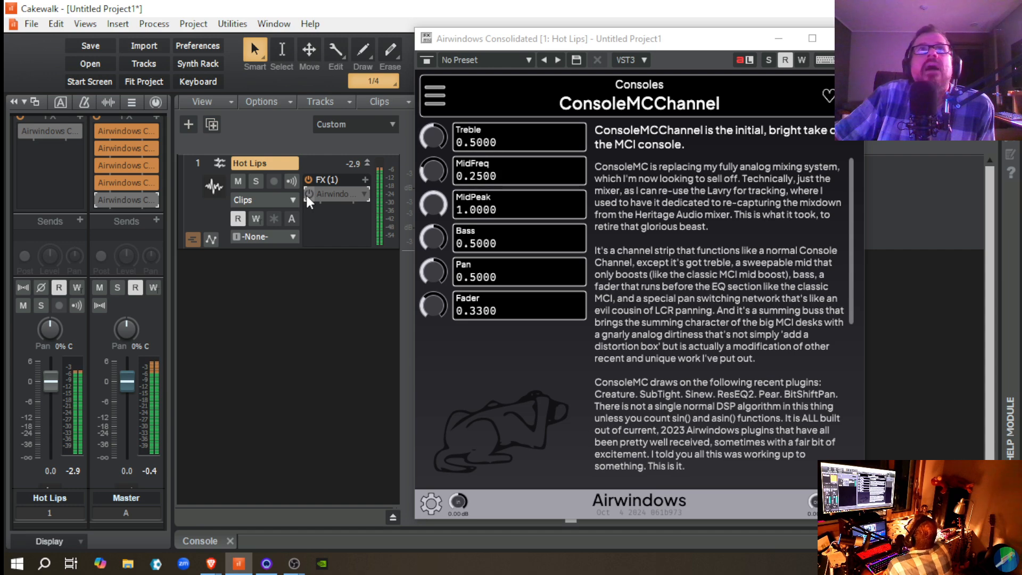
click(308, 194)
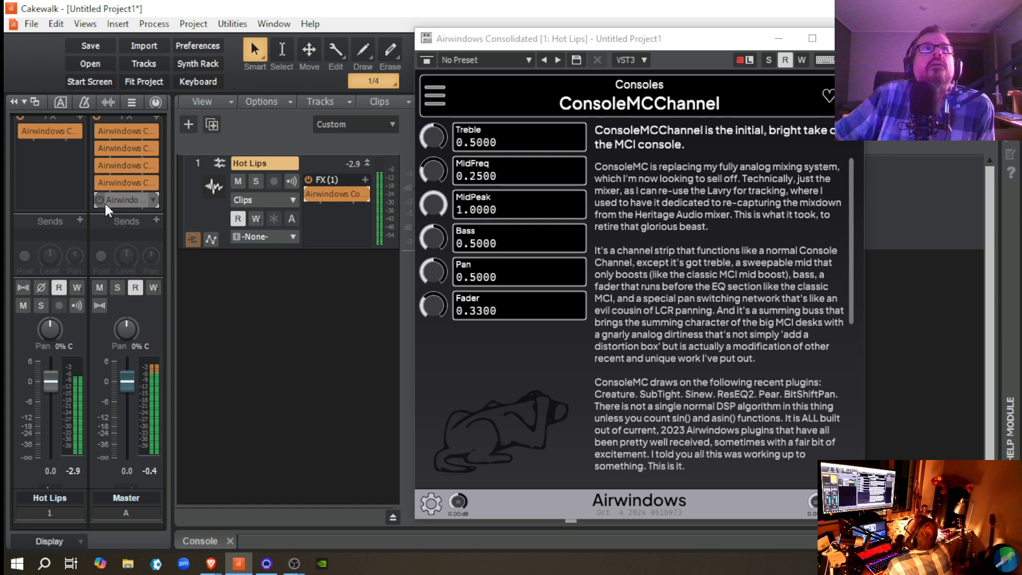
key(space)
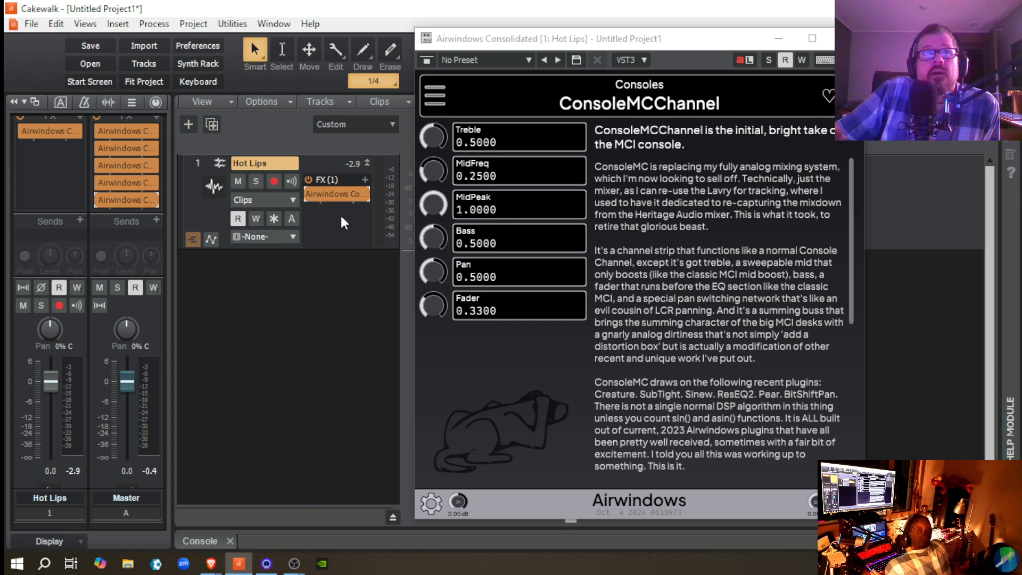
Step: Play the passage with the Hot Lips effect and last Master effect bypassed, and replay it with both switched back on
click(308, 195)
click(98, 199)
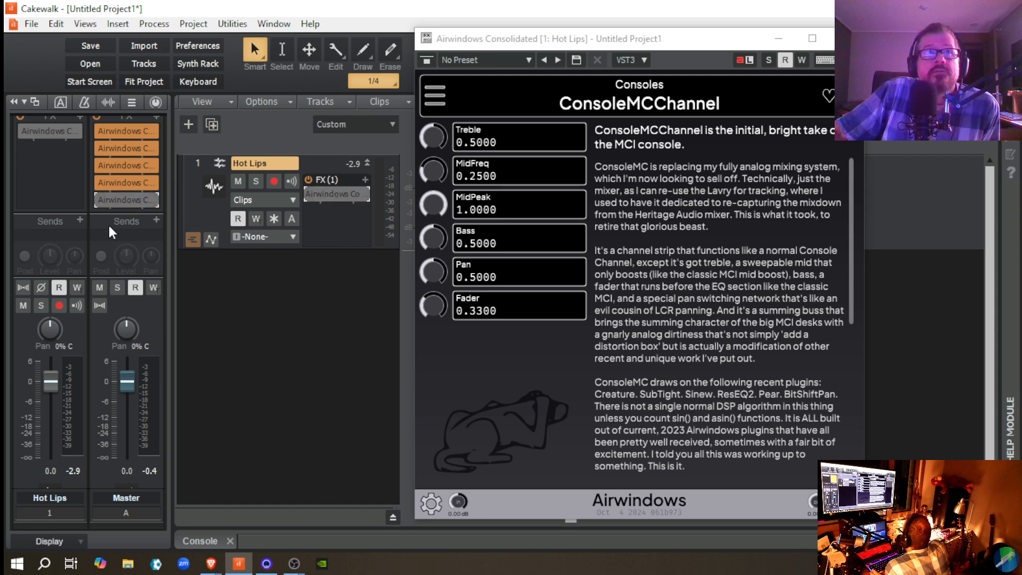
key(space)
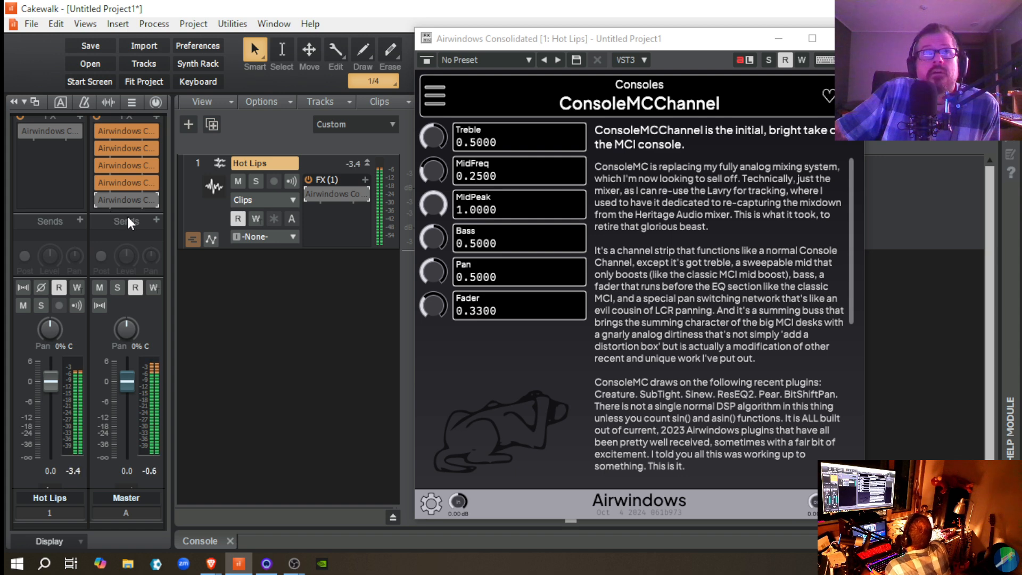
key(space)
click(311, 196)
key(space)
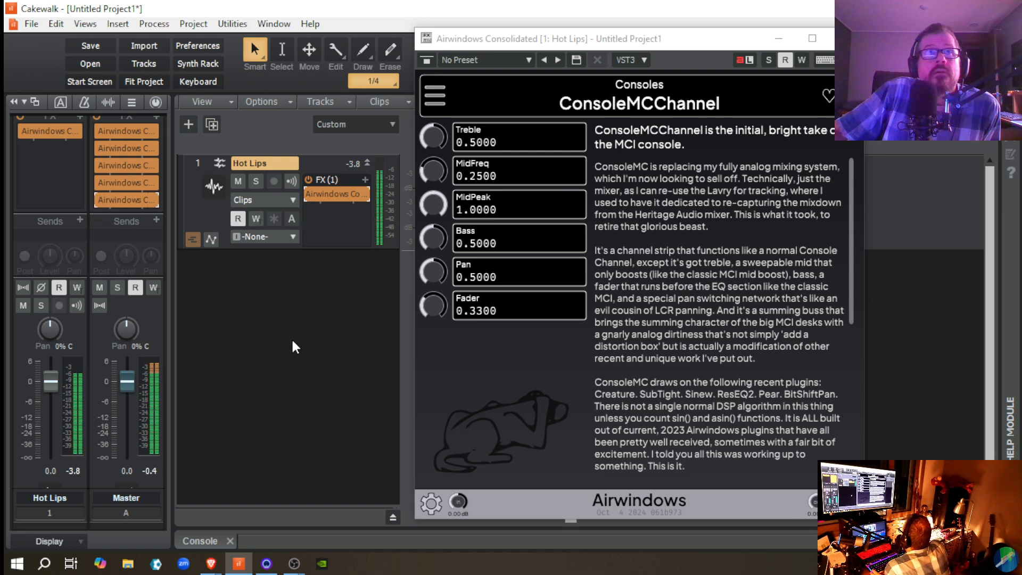
key(space)
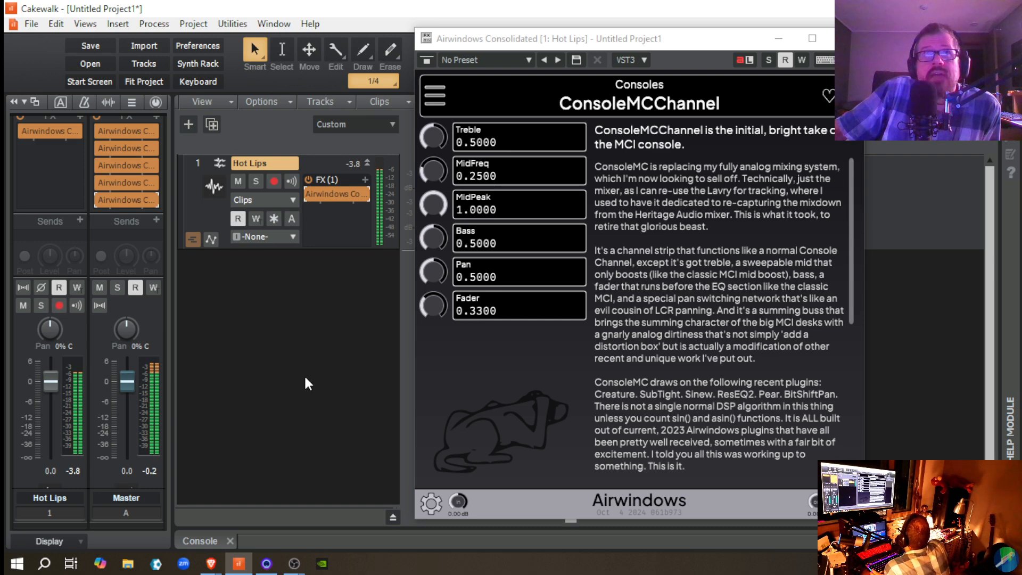
Step: Play with the entire Hot Lips and Master FX racks bypassed, re-enable both racks to hear the difference, and stop
click(308, 180)
scroll(77, 173, up, 2)
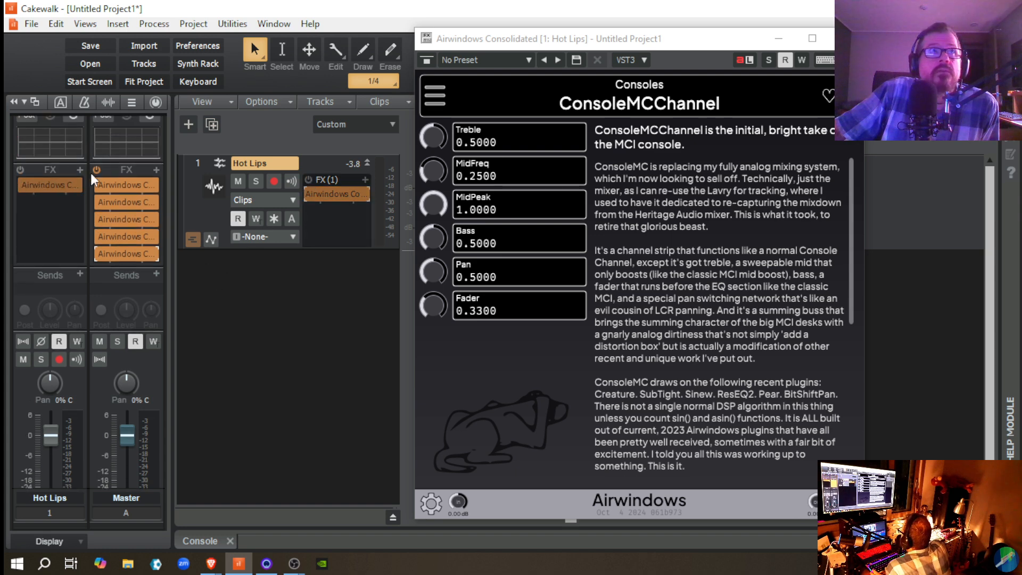
click(96, 169)
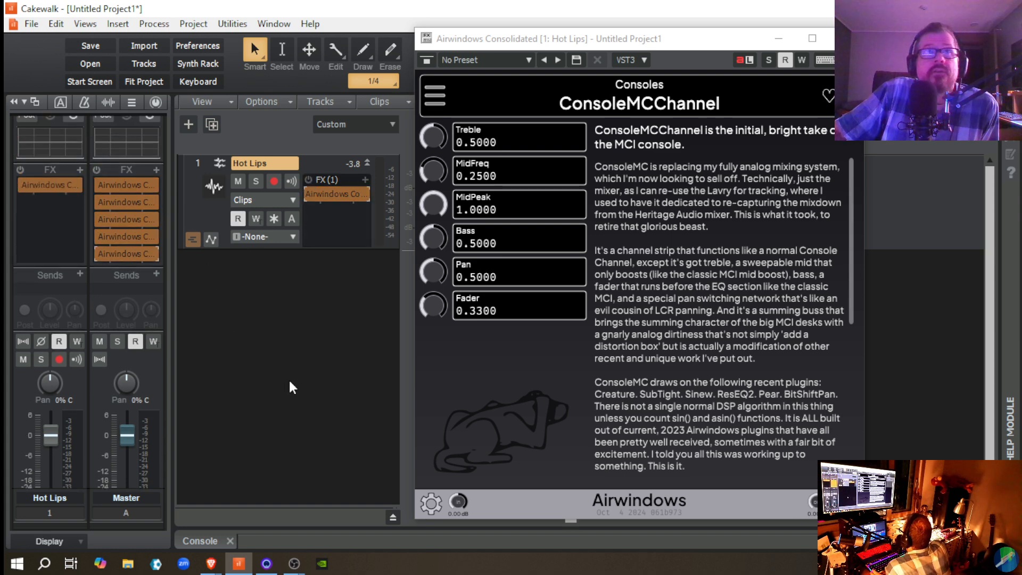
key(space)
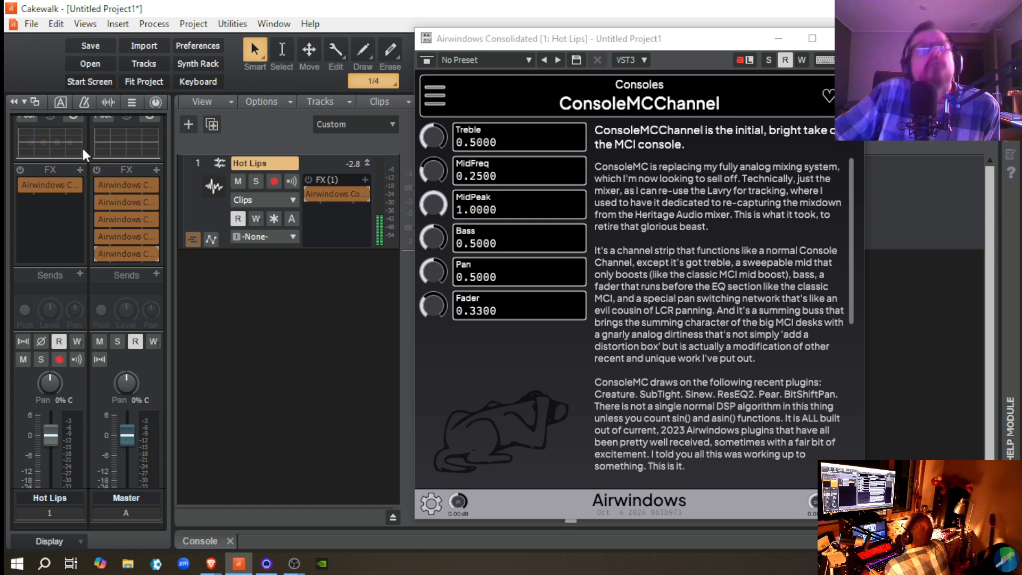
scroll(83, 153, up, 2)
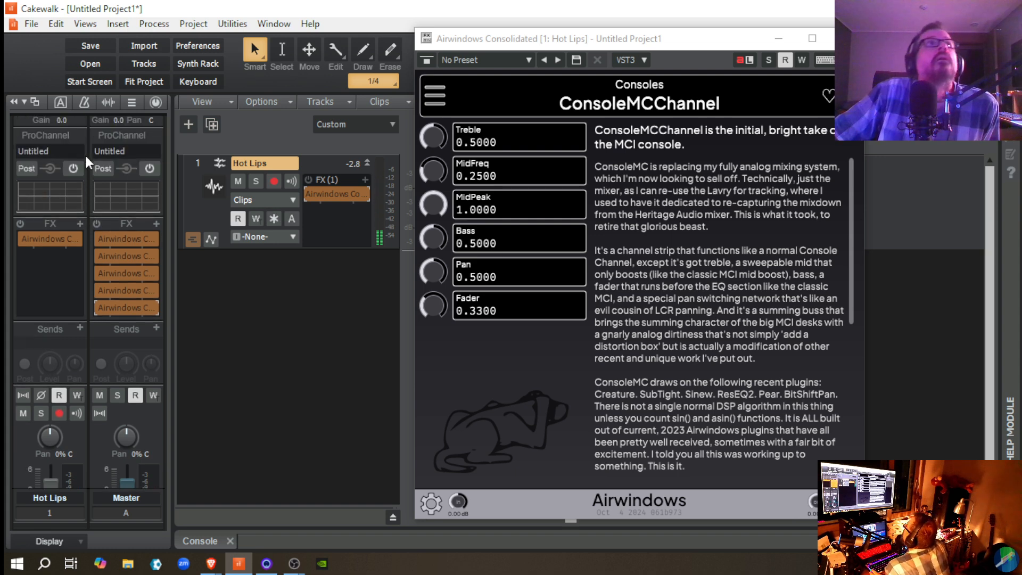
click(95, 222)
click(307, 180)
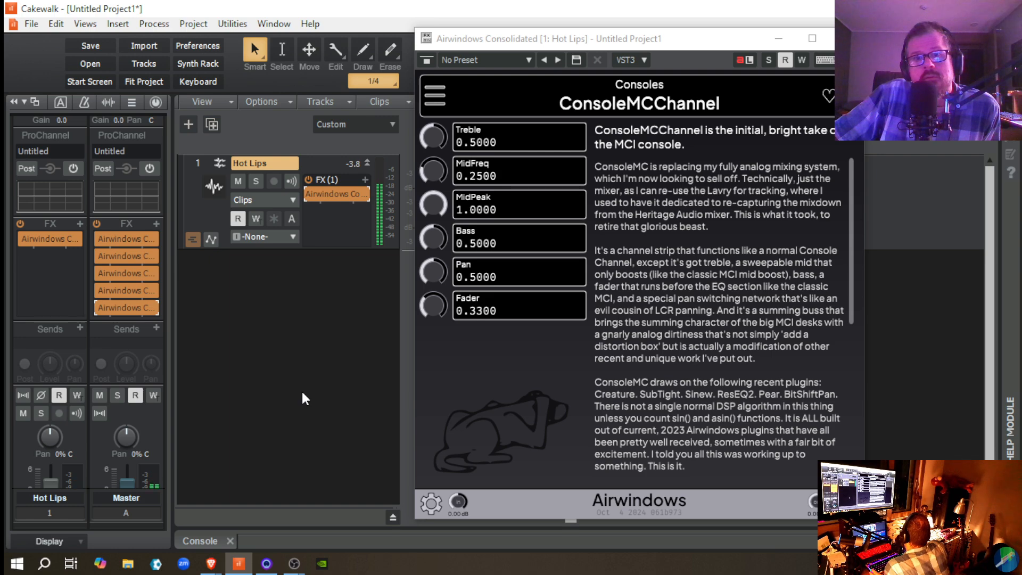
key(space)
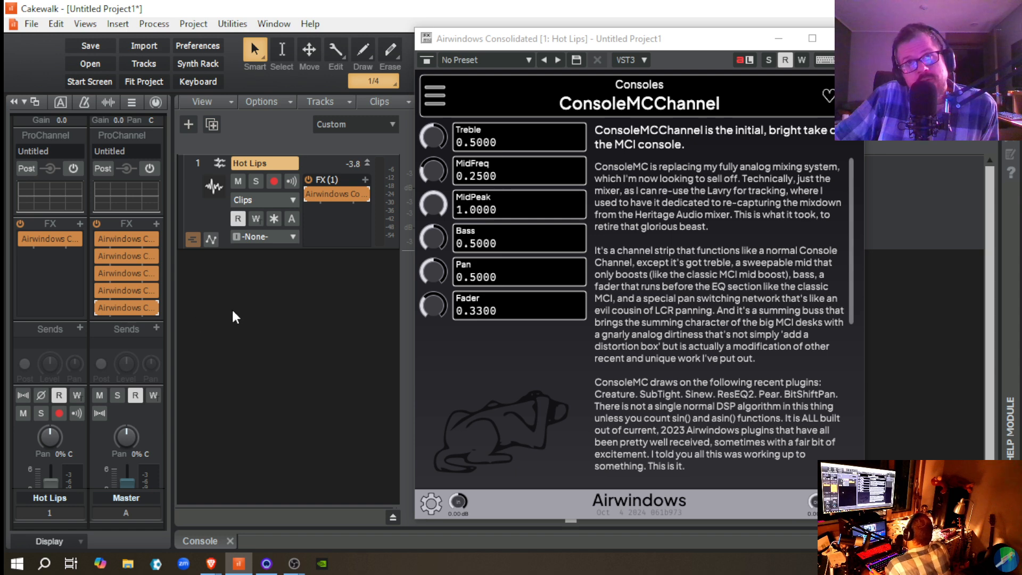
Step: Bypass both FX racks again, play the passage, switch both racks back on during playback, and stop
click(97, 224)
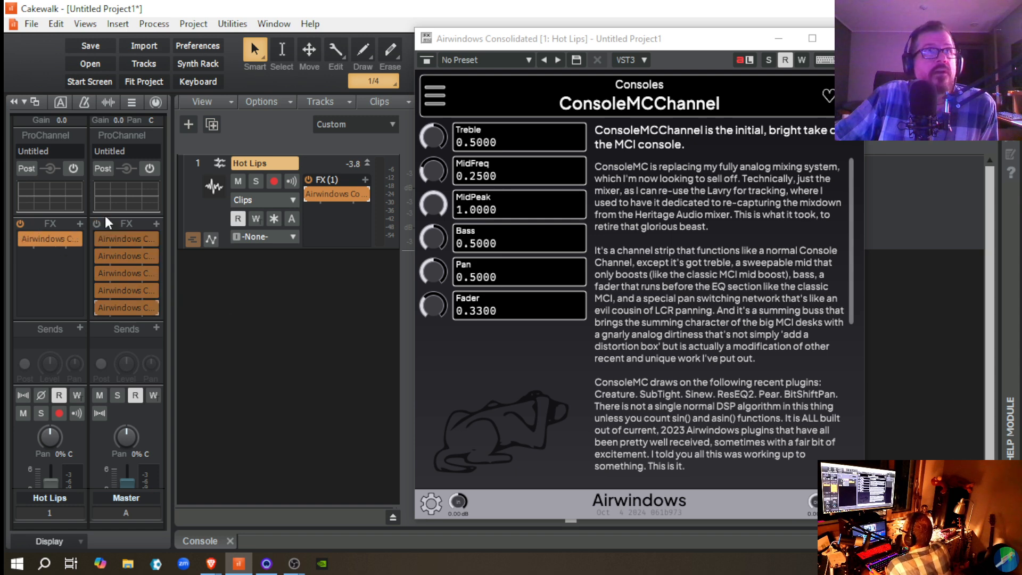
click(308, 180)
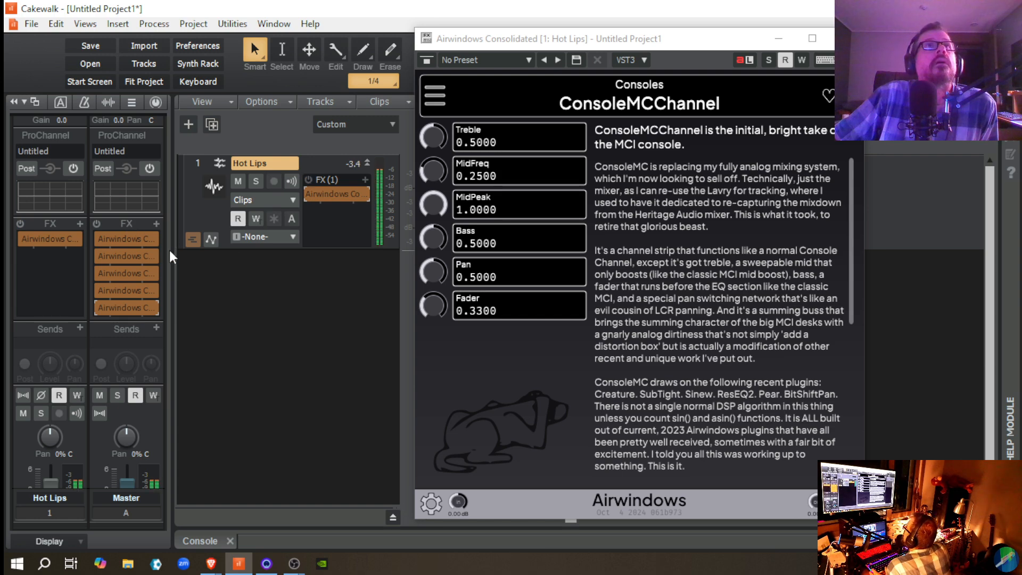
click(97, 223)
click(274, 181)
click(308, 180)
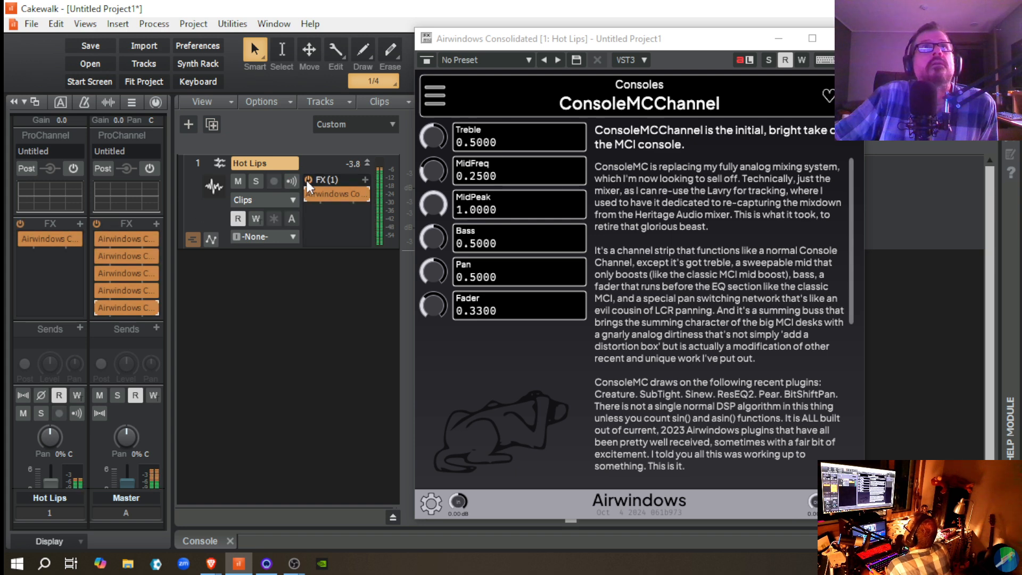
key(space)
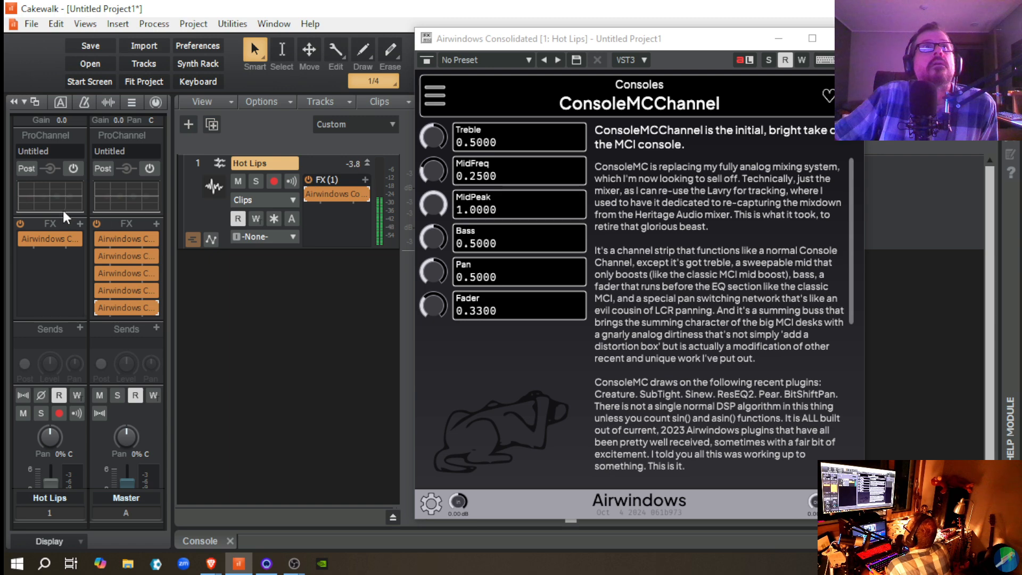
Step: Replay the passage with both FX racks bypassed, toggle the Hot Lips rack, and re-enable both racks while it plays
click(97, 224)
click(308, 179)
key(space)
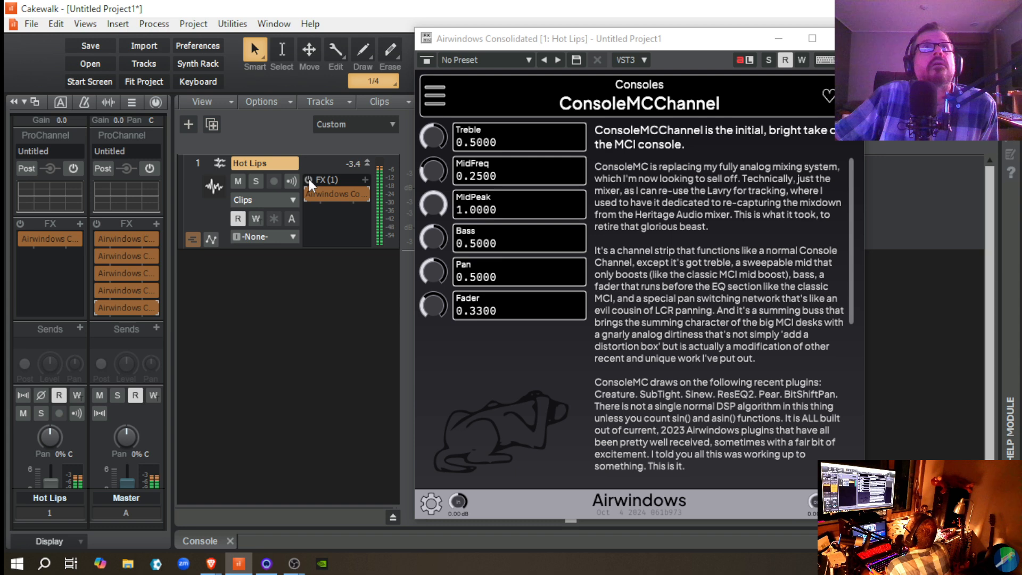
click(309, 180)
click(308, 179)
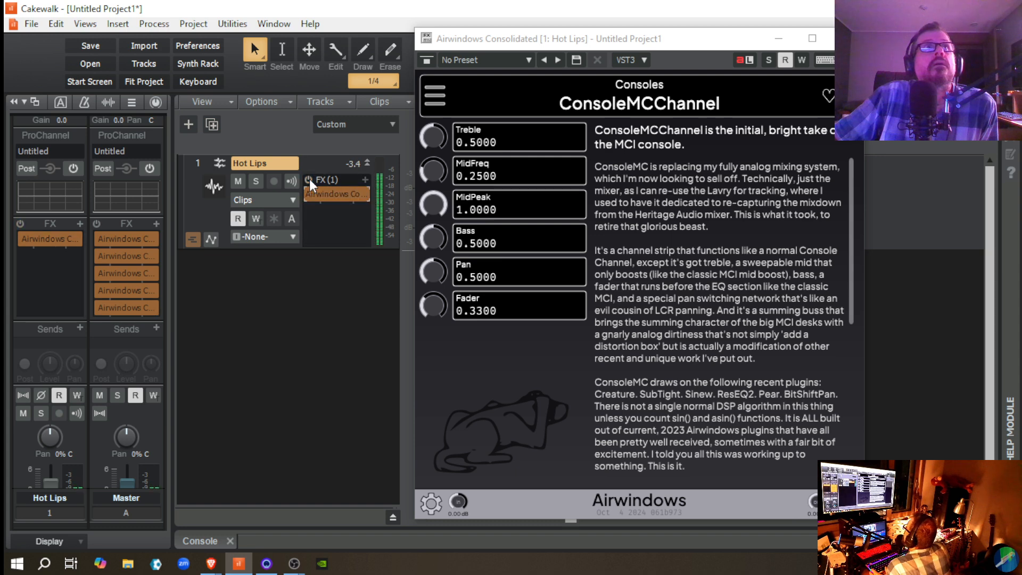
click(309, 179)
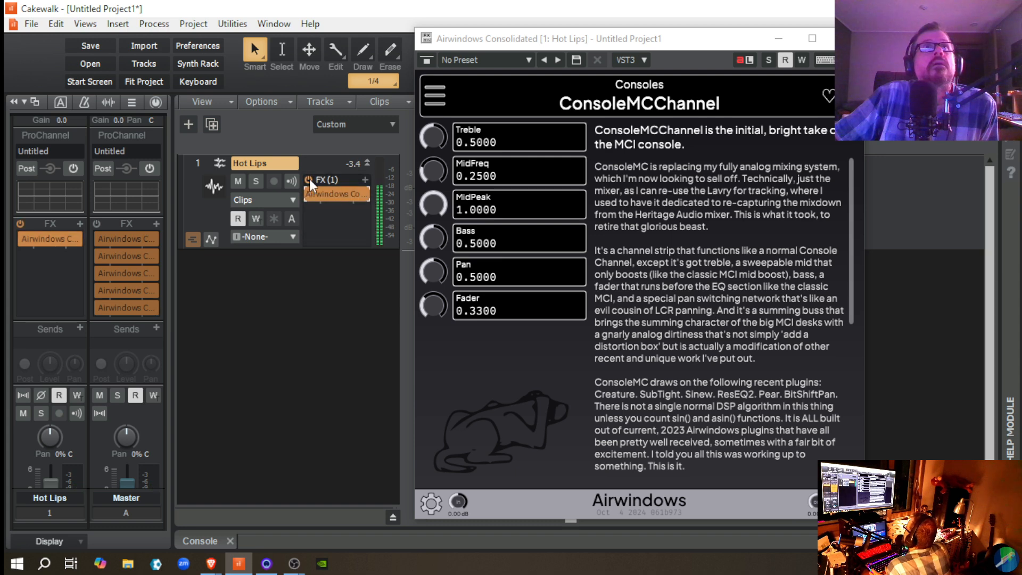
click(96, 224)
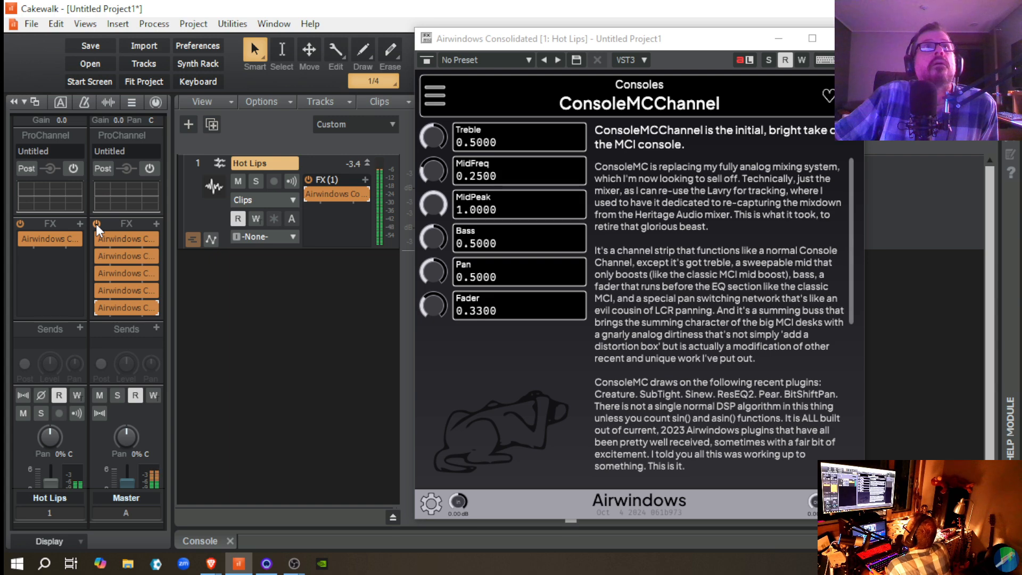
Step: Bypass the Hot Lips and Master FX racks during playback, re-enable both to compare the sound, and stop
click(309, 180)
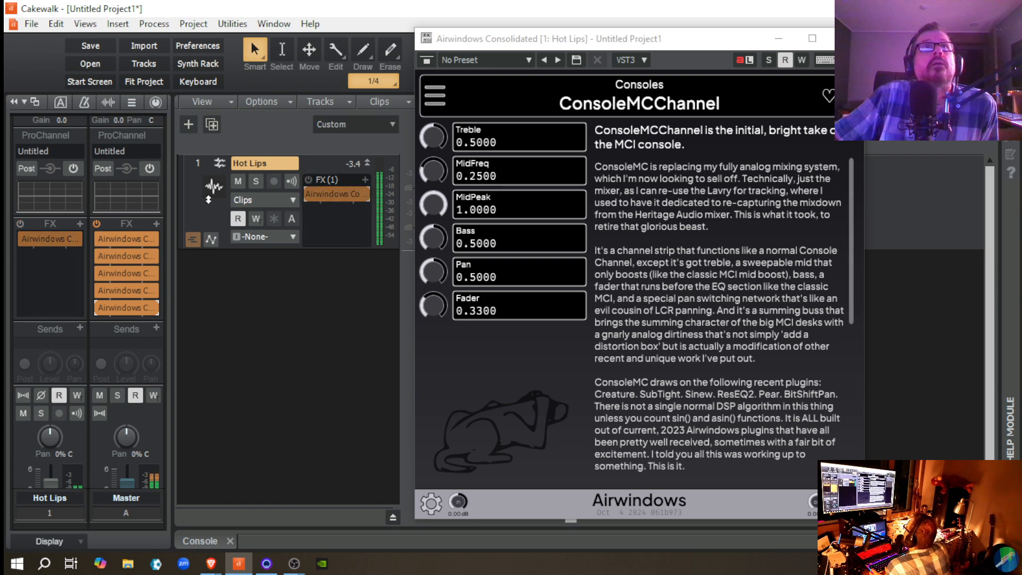
click(97, 222)
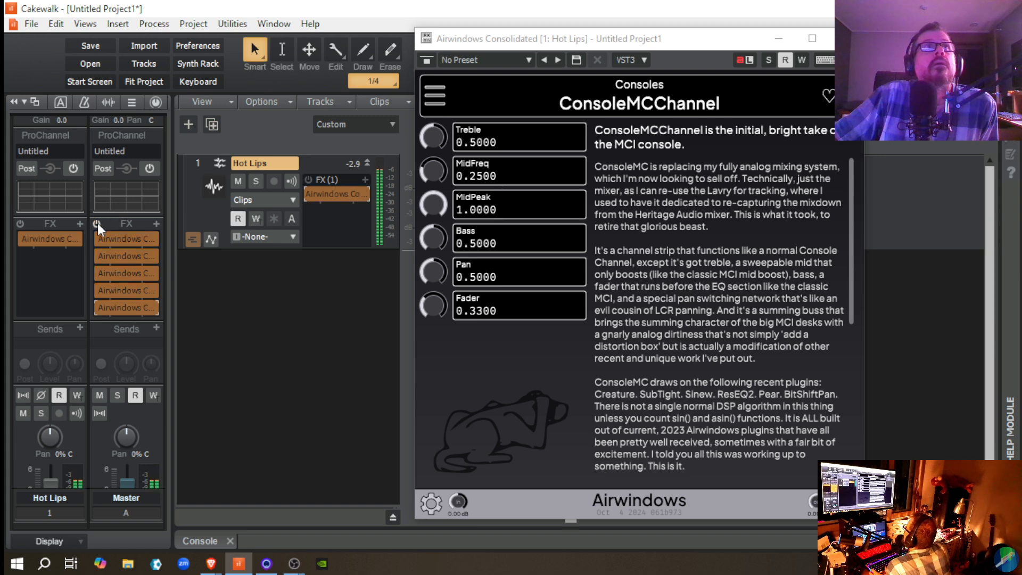
click(97, 222)
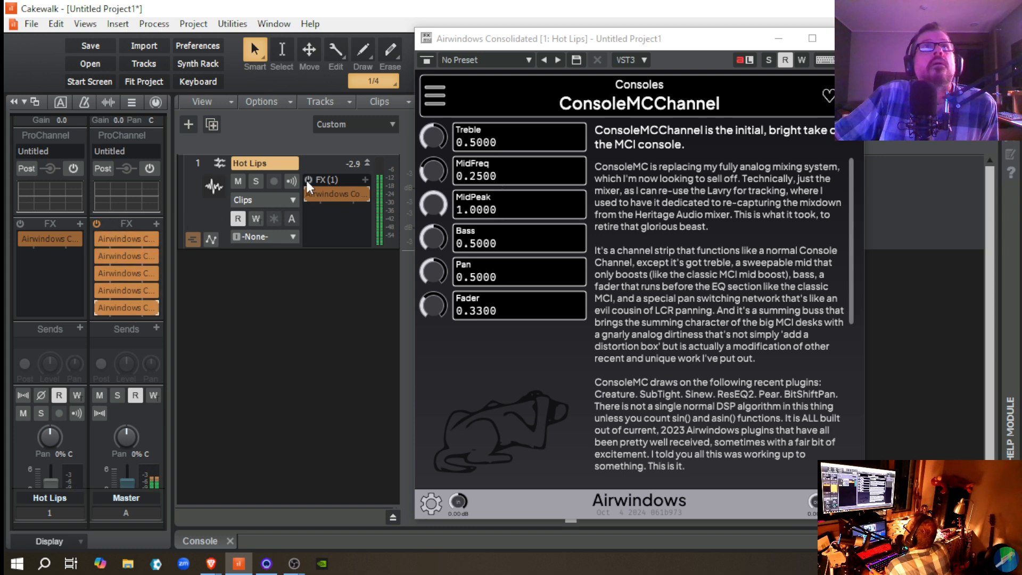
click(308, 180)
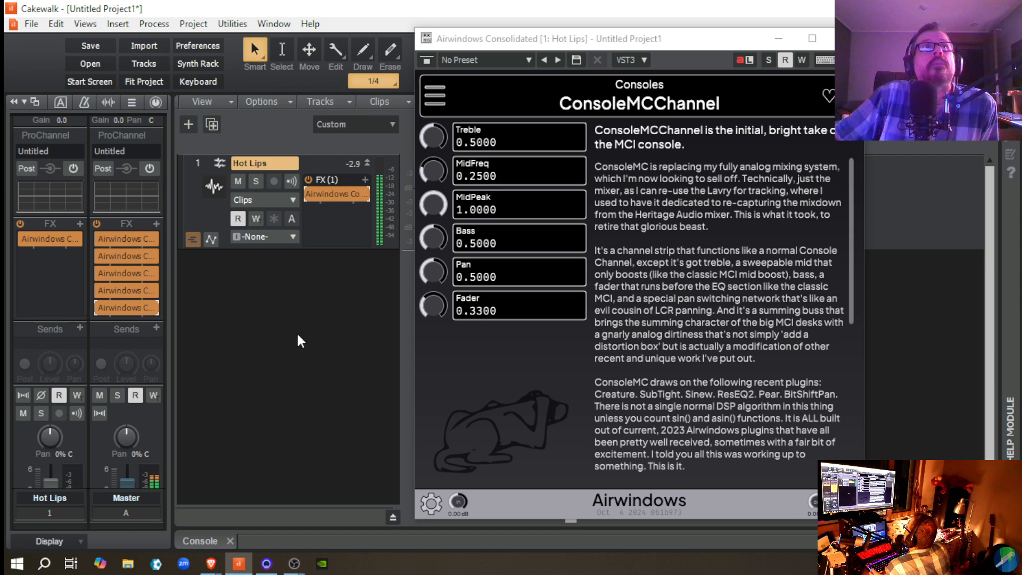
key(space)
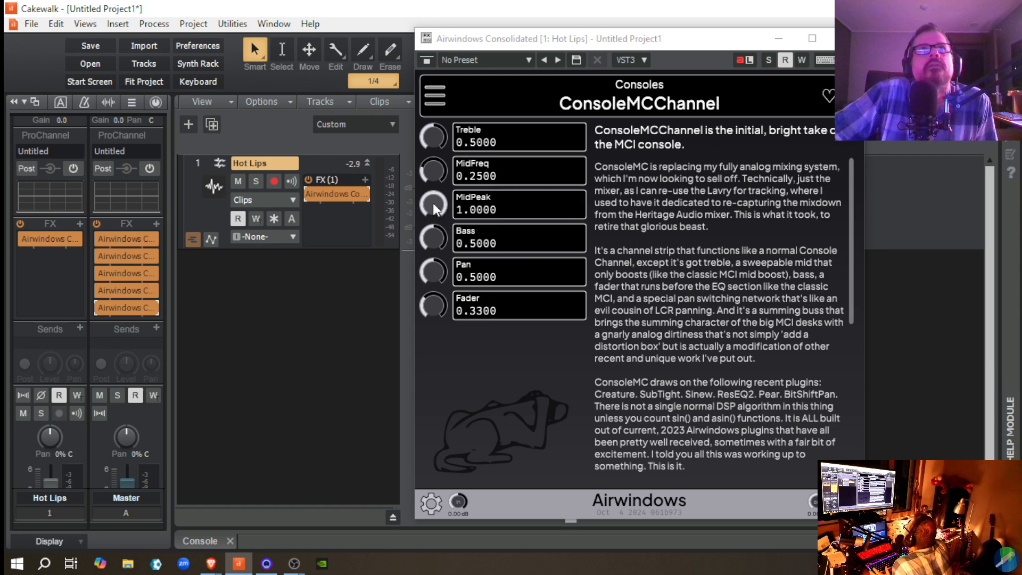
Step: Sweep ConsoleMCChannel's MidPeak between 1.0000 and 0.0000 during playback, replay the passage at 0.0000, and raise MidPeak to 1.0000
key(space)
drag(433, 203, 430, 315)
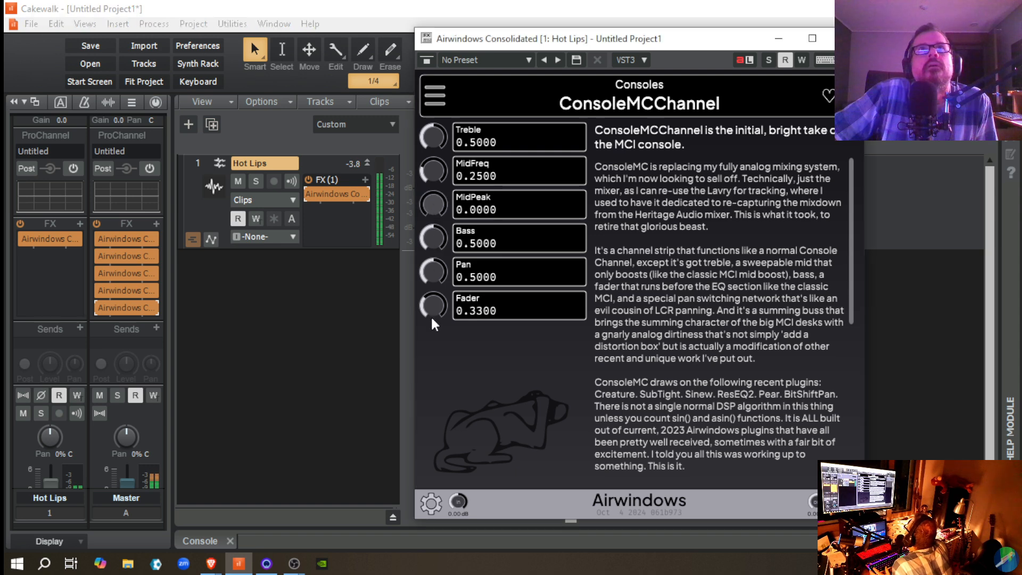
drag(435, 210, 414, 114)
drag(433, 198, 433, 291)
key(space)
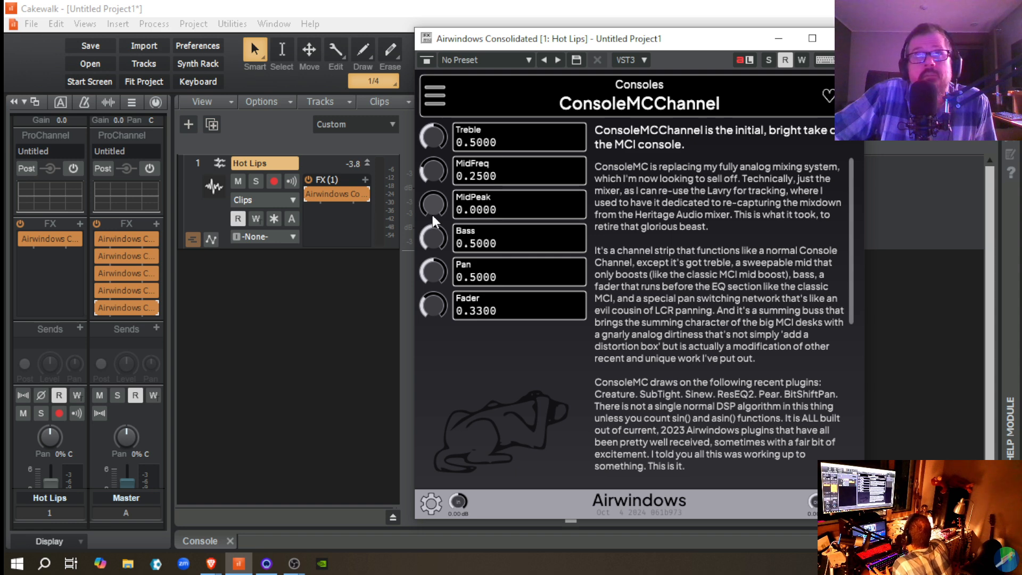
key(space)
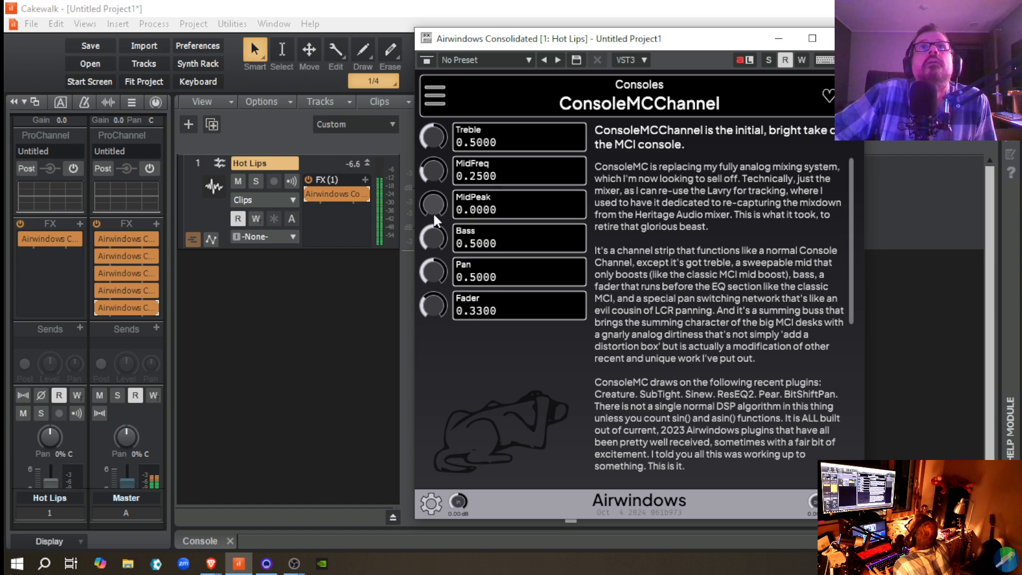
drag(433, 212, 408, 136)
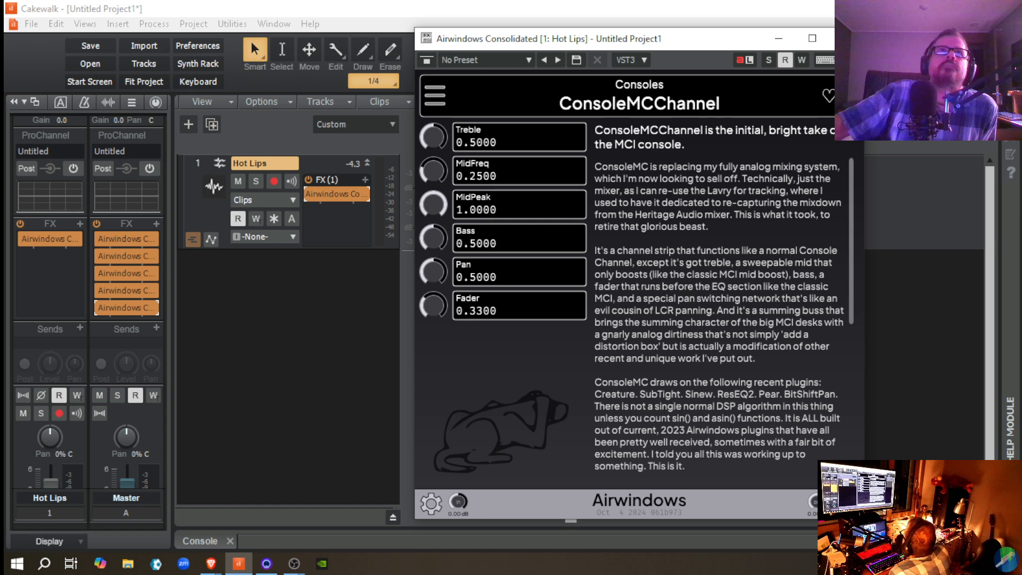
Step: Replay the passage while lowering MidPeak to 0.0000, raise it to 0.7000 and 0.7500, and bring it up to 1.0000
key(space)
drag(434, 206, 448, 338)
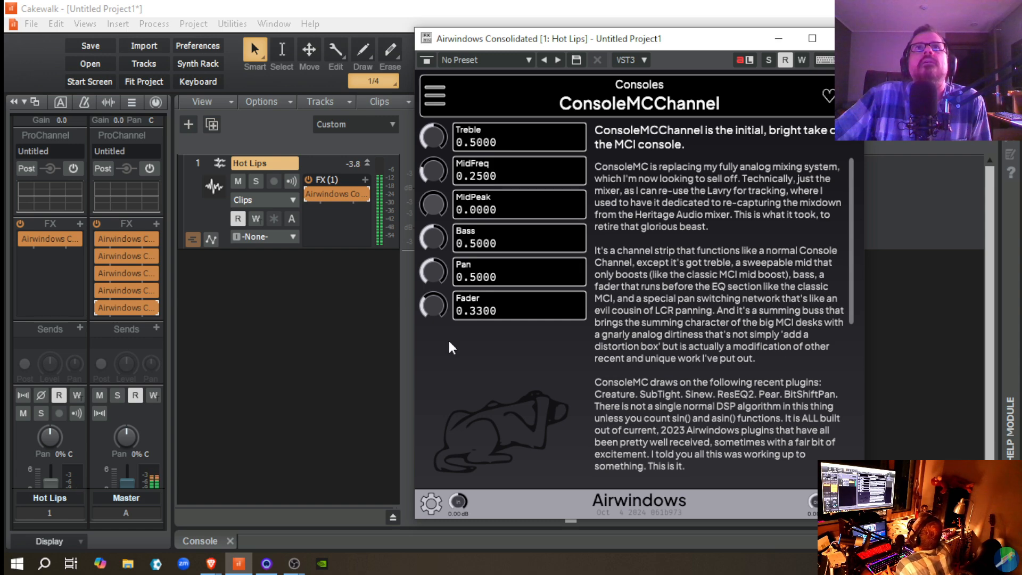
drag(448, 338, 372, 186)
key(space)
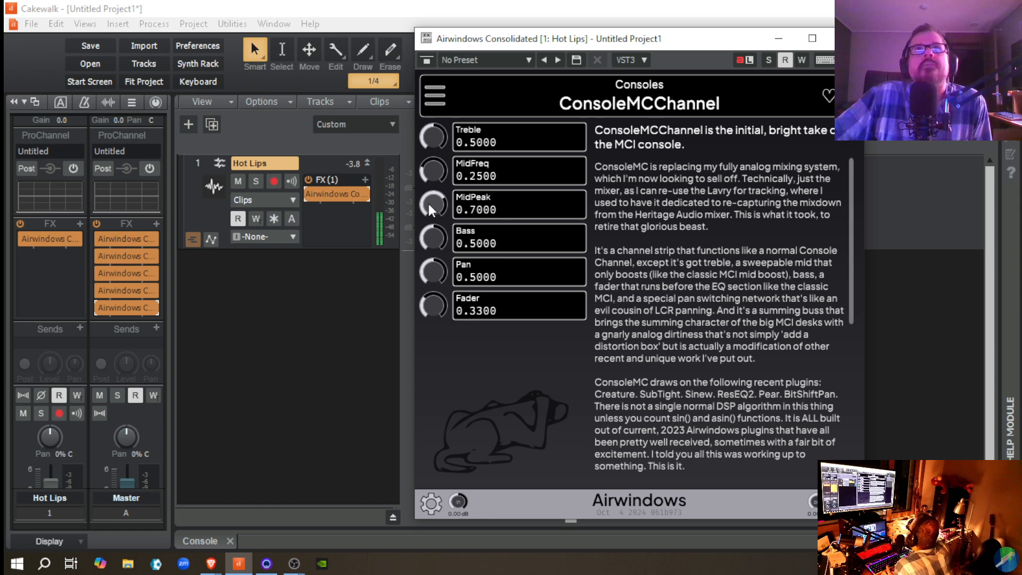
drag(428, 204, 426, 199)
key(space)
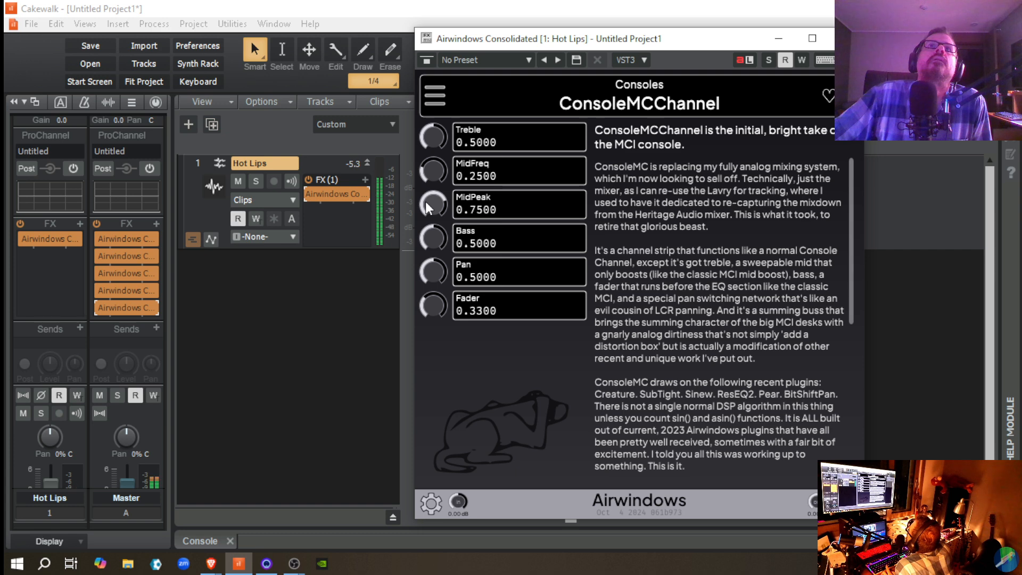
mouse_move(429, 207)
mouse_down()
mouse_move(434, 306)
mouse_move(420, 215)
mouse_up()
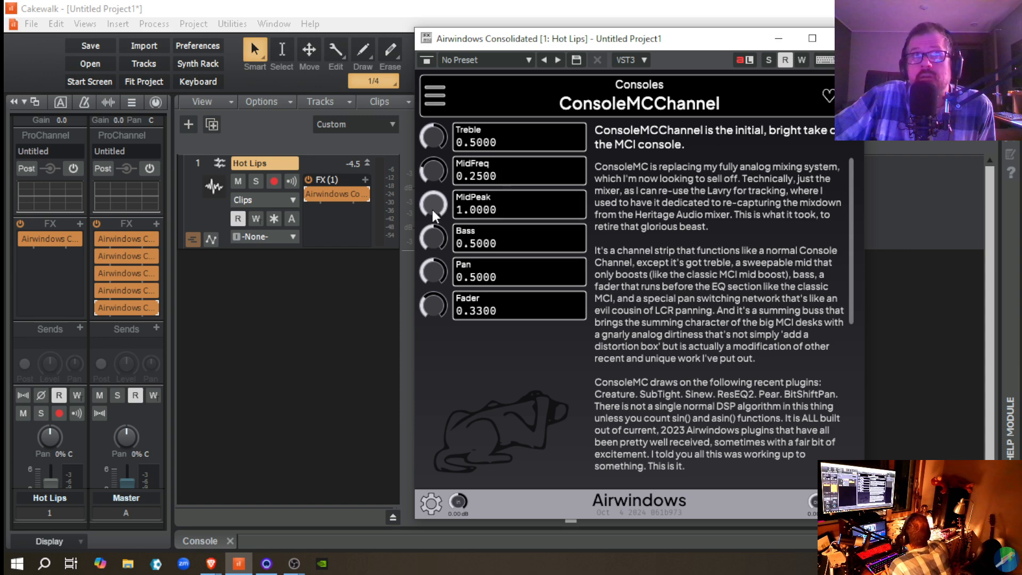
Step: Play again with MidPeak lowered to 0.7600, bring it through 0.8700 back to 1.0000, and stop
key(space)
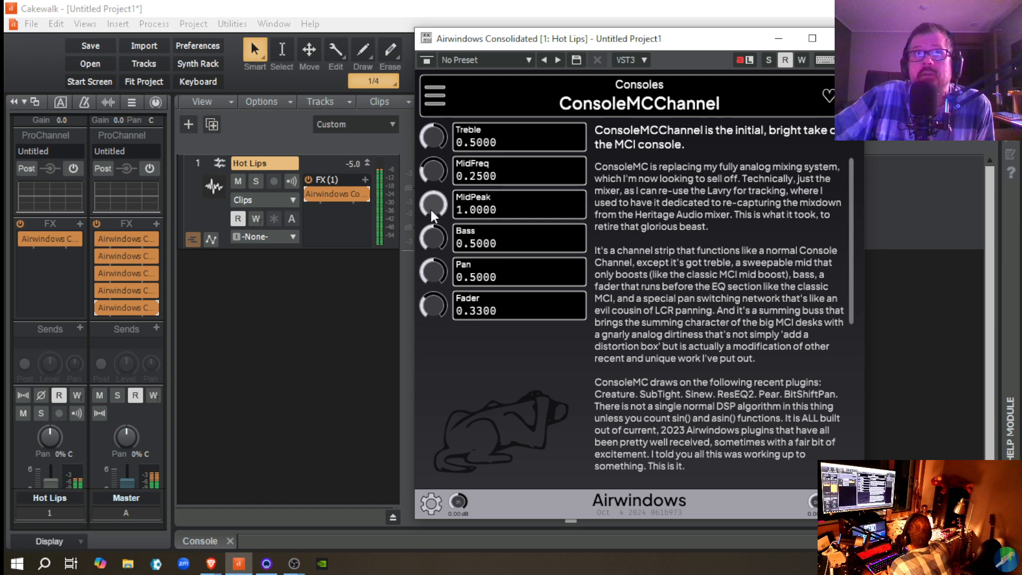
drag(430, 210, 433, 229)
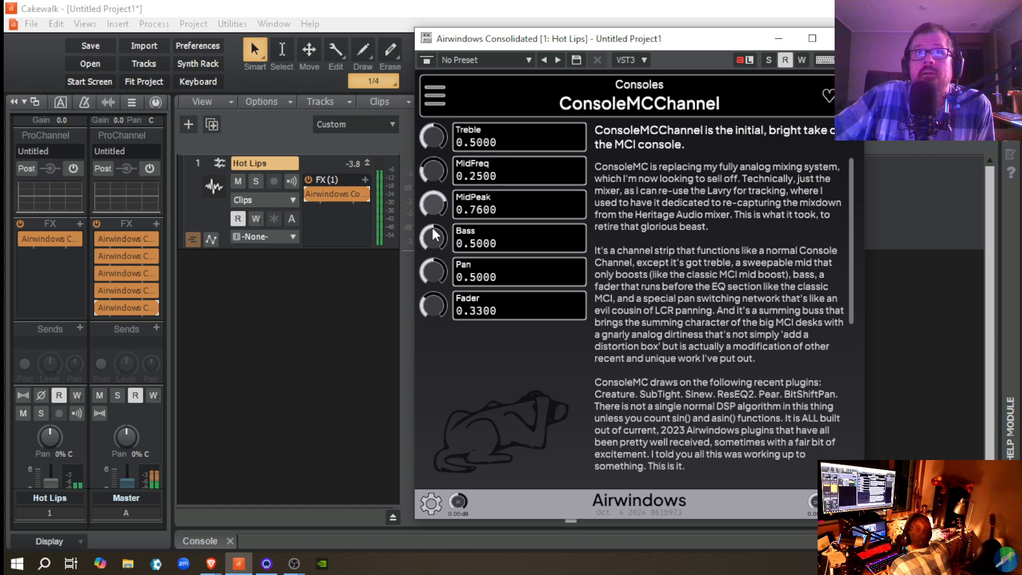
drag(434, 234, 430, 220)
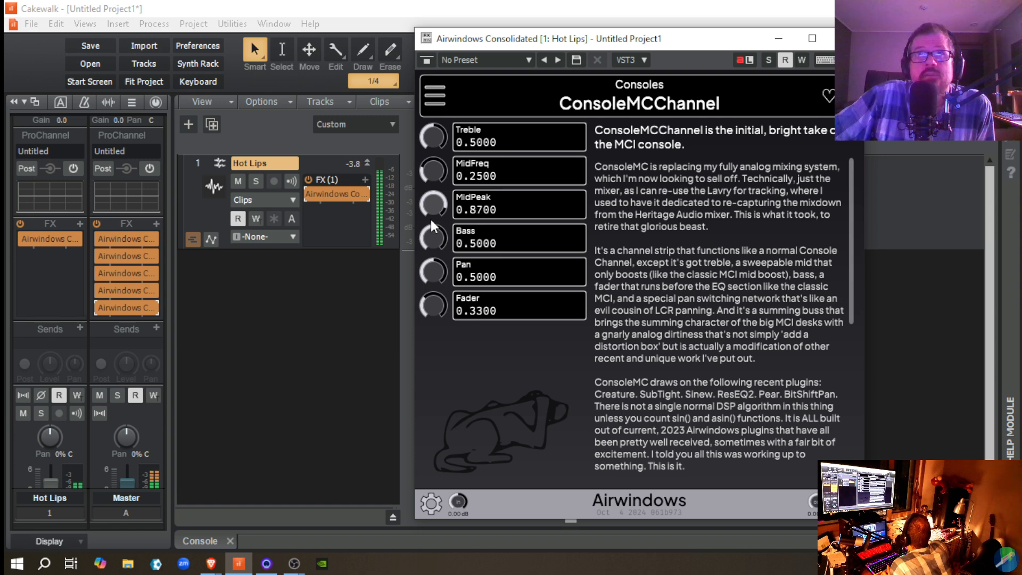
drag(430, 220, 429, 206)
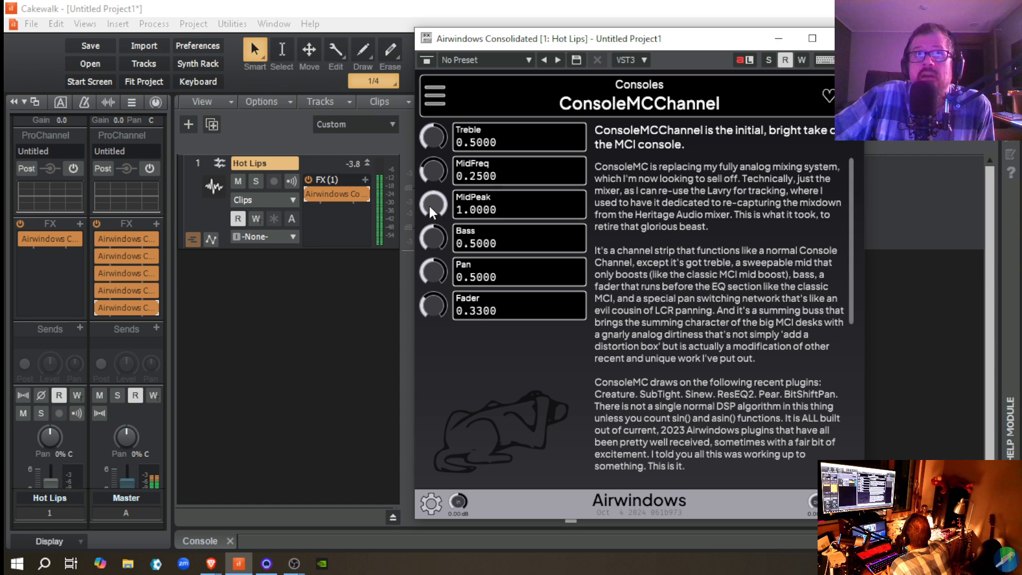
key(space)
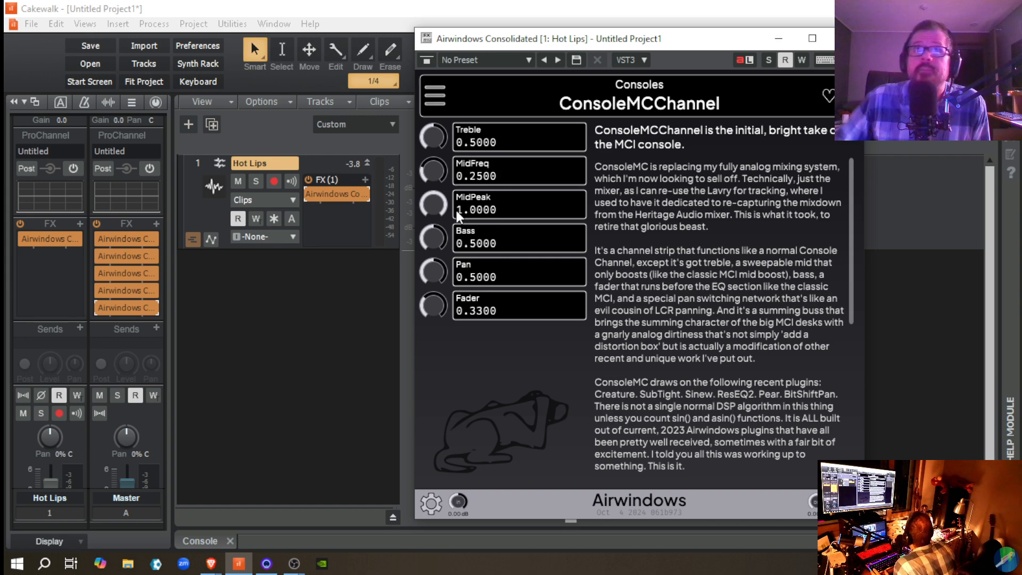
Step: Skim the ConsoleMCChannel description and close the Airwindows Consolidated window
scroll(722, 352, down, 5)
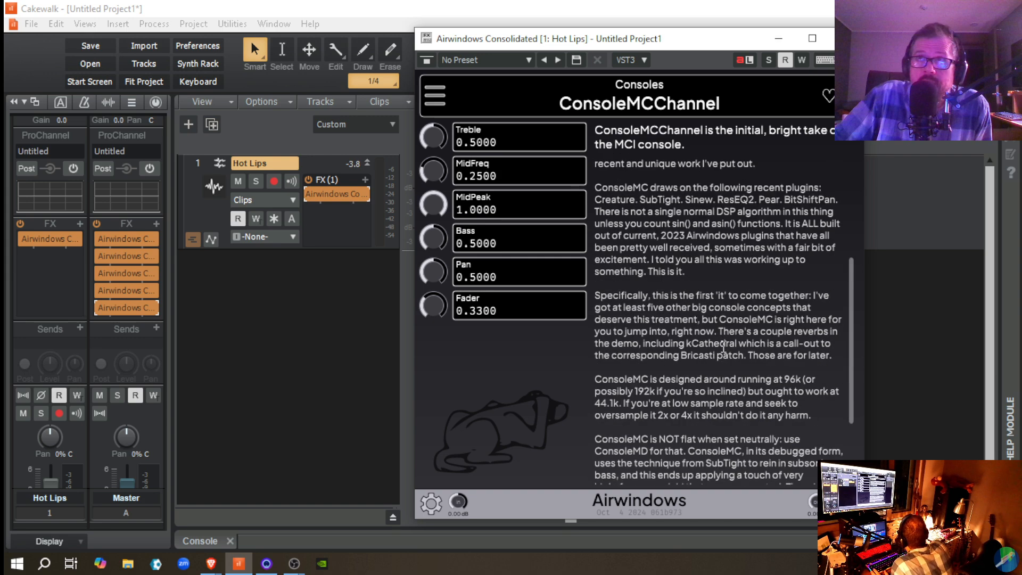
scroll(727, 420, up, 5)
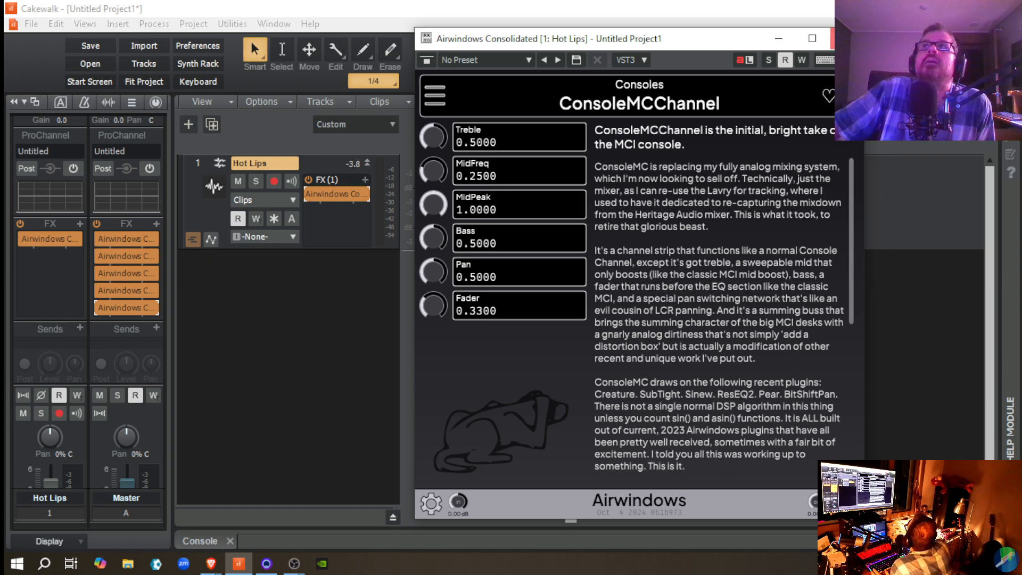
click(833, 38)
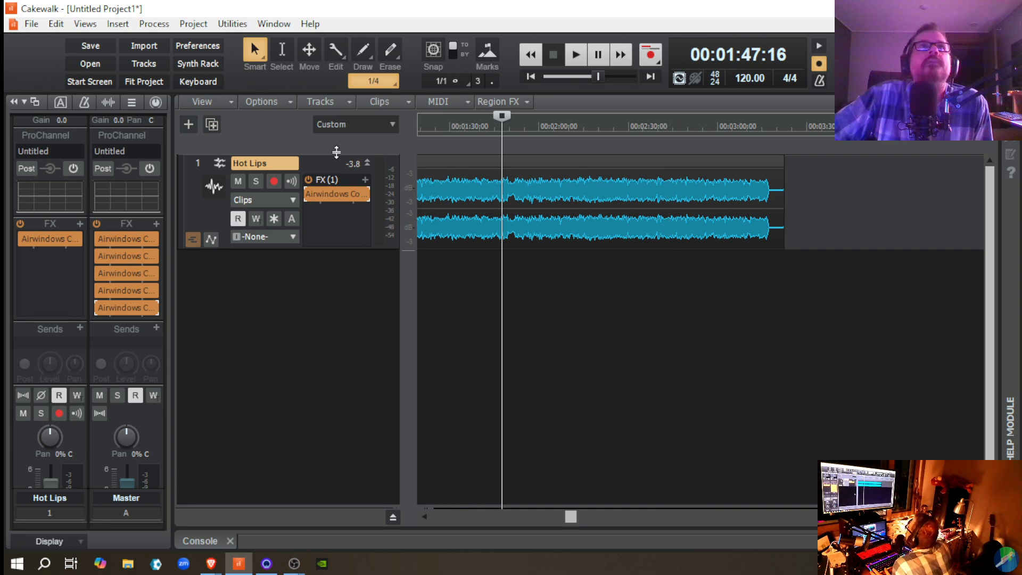
Step: Insert the Acon Digital Multiply delay effect in the Hot Lips track's FX rack and reposition its window
click(365, 179)
mouse_move(405, 215)
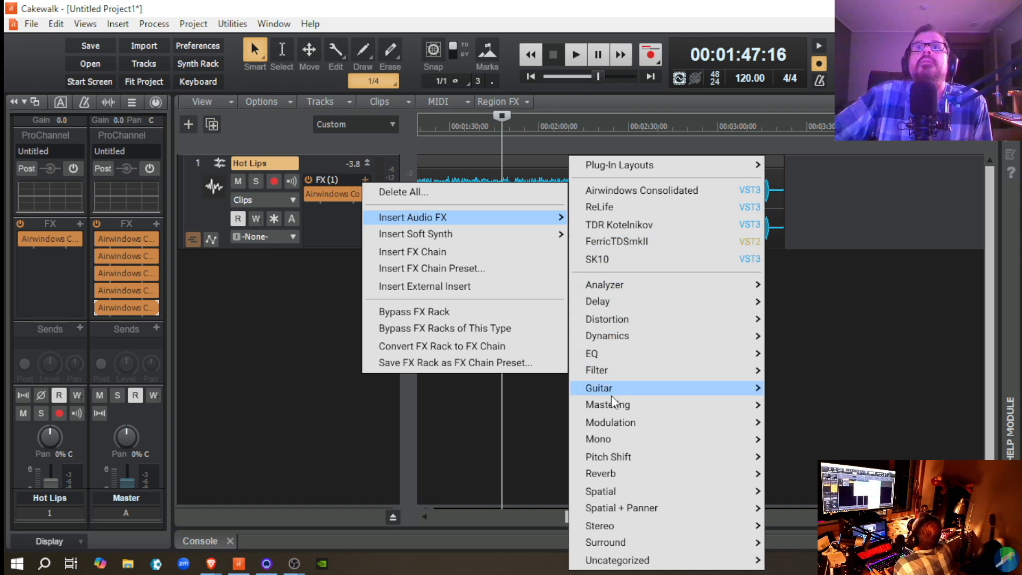
mouse_move(614, 394)
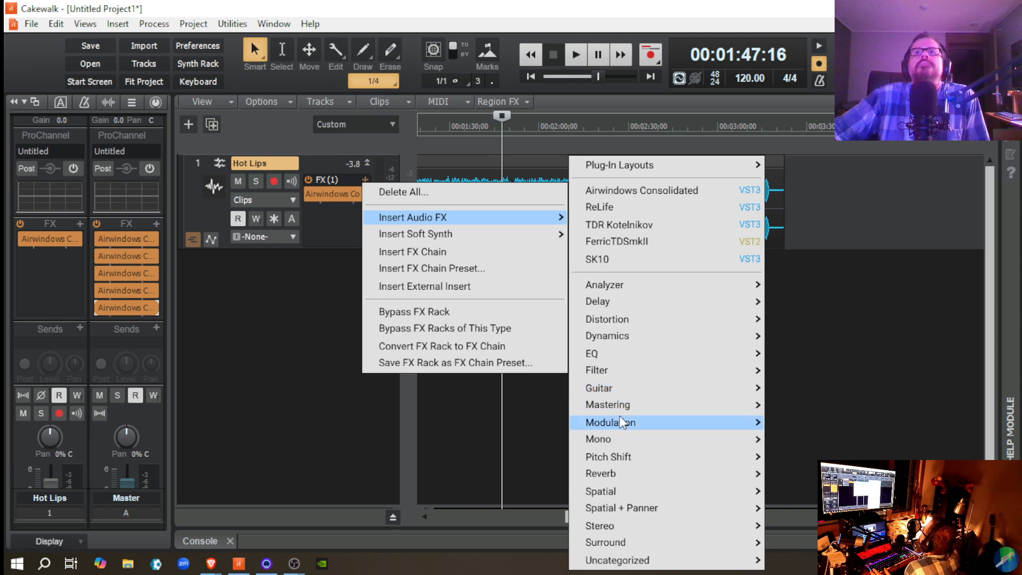
mouse_move(622, 421)
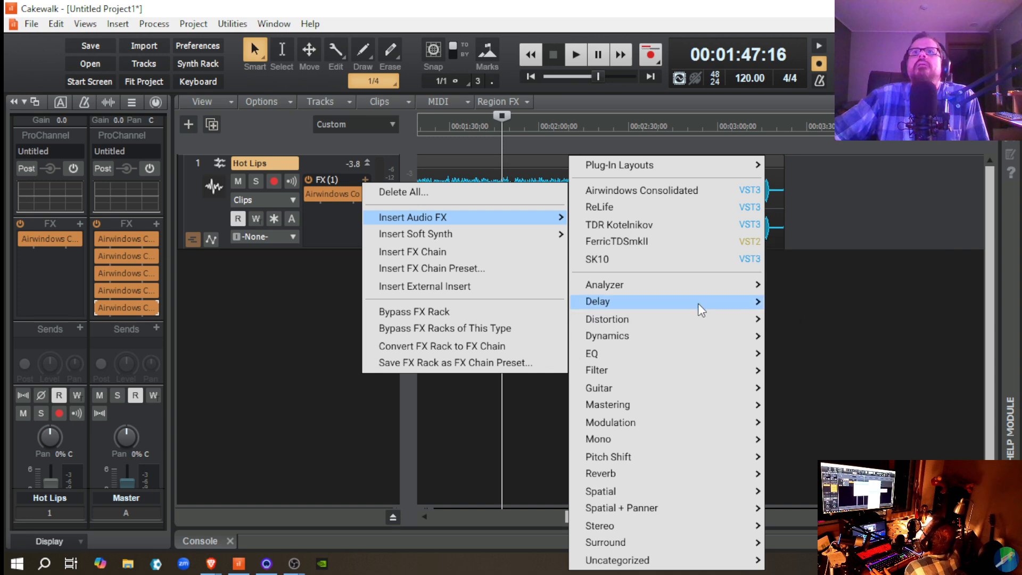
mouse_move(698, 302)
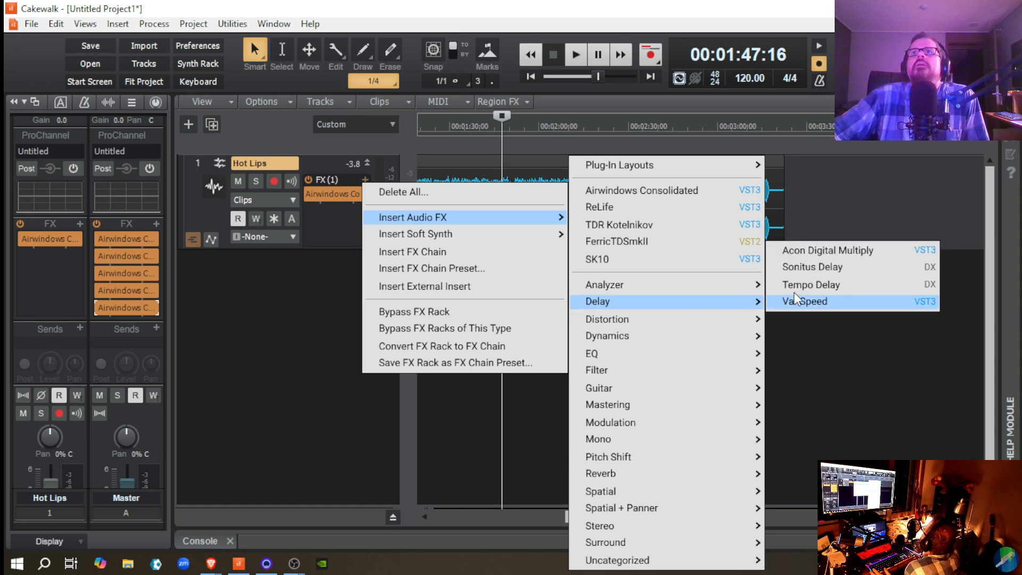
click(819, 249)
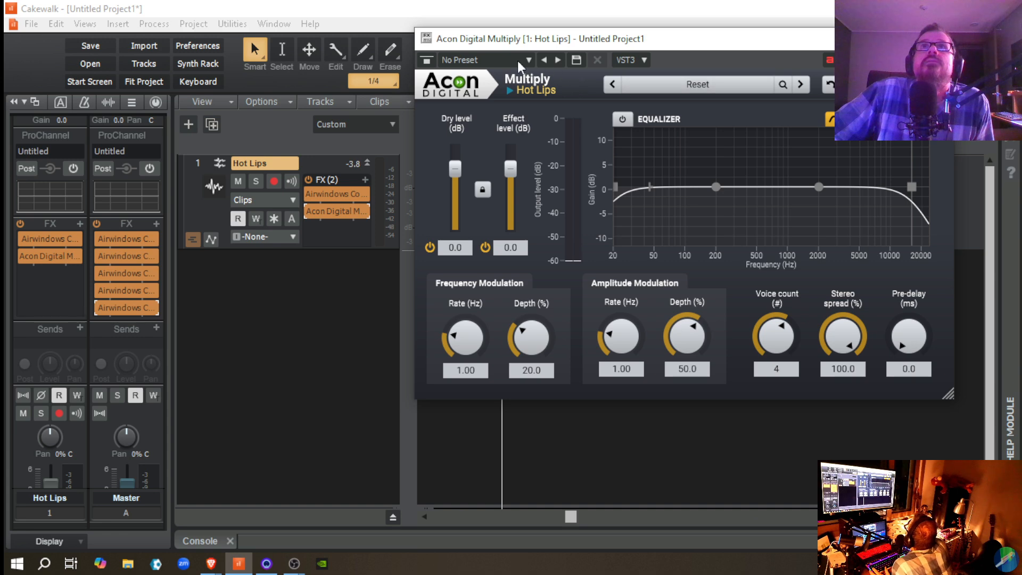
drag(532, 41, 462, 73)
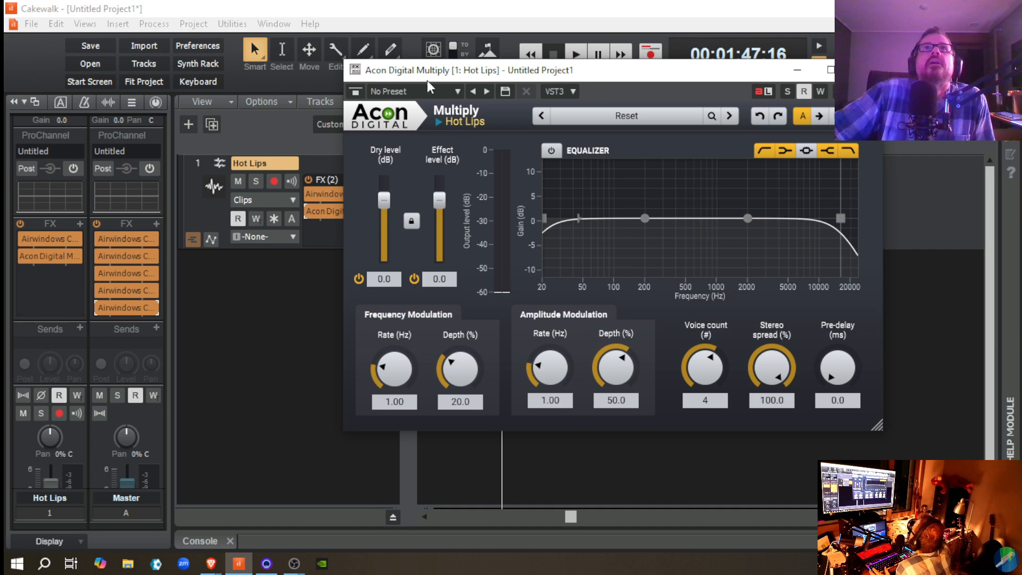
Step: Load the Enhance stereo preset in Acon Digital Multiply
click(458, 93)
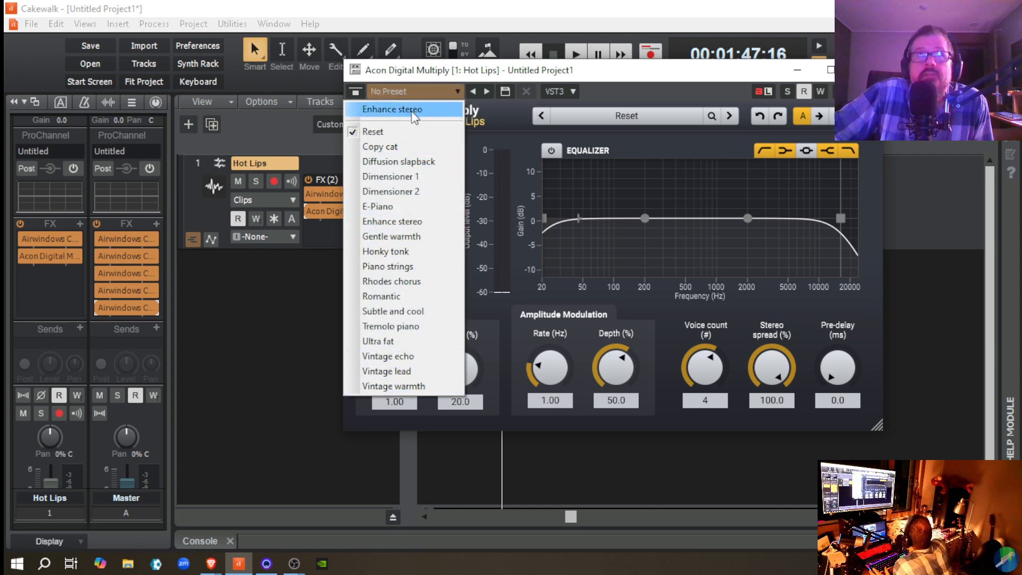
click(492, 73)
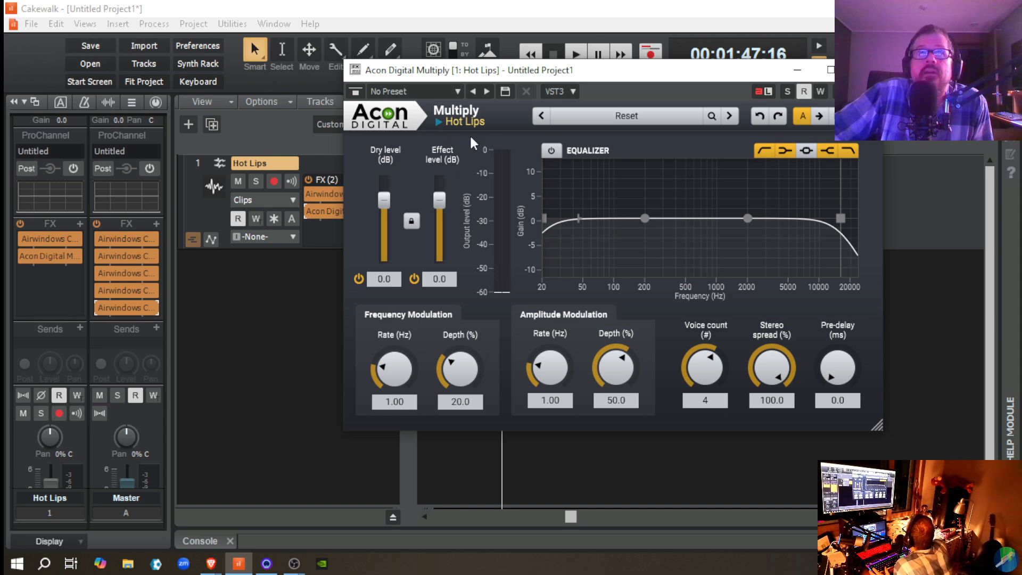
click(455, 91)
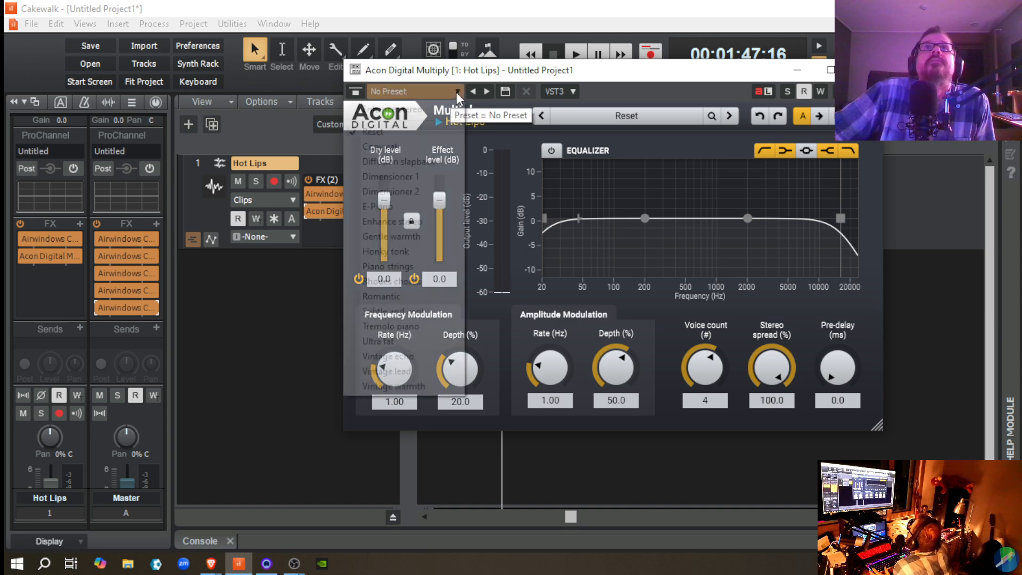
click(413, 221)
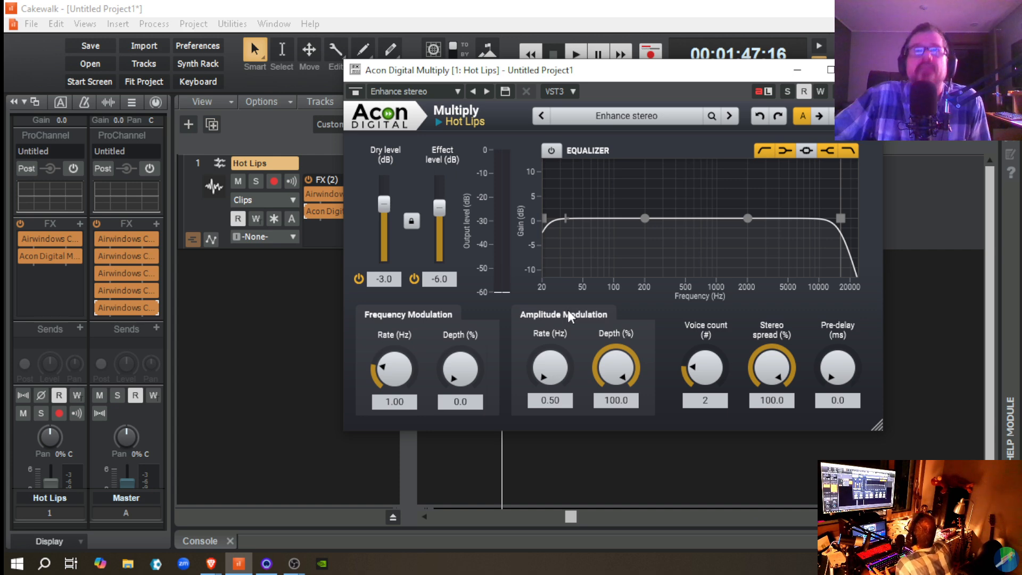
Step: Play the passage with Multiply, bring the console's faders and meters into view, and replay it to check the Hot Lips and Master levels
key(space)
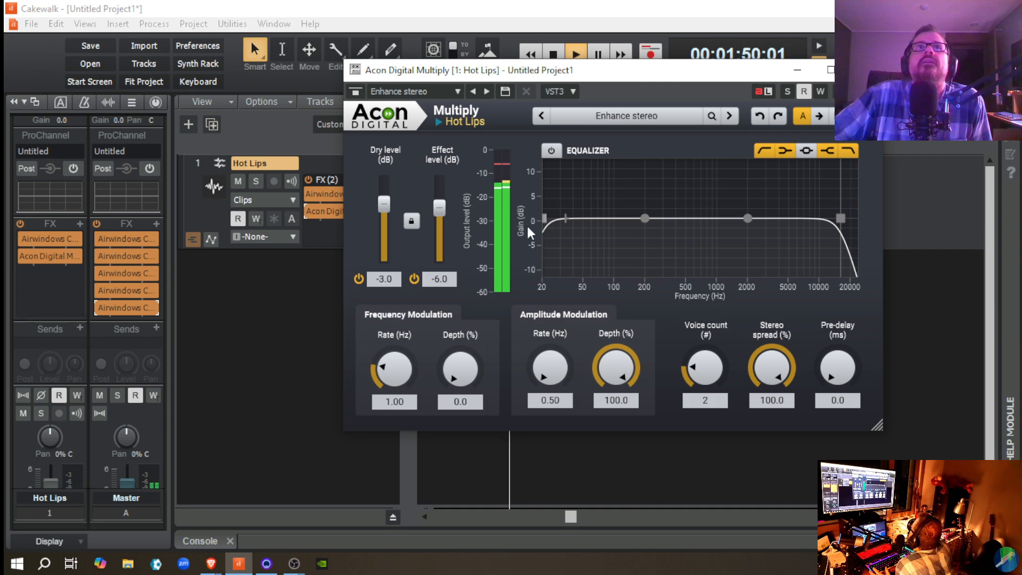
key(space)
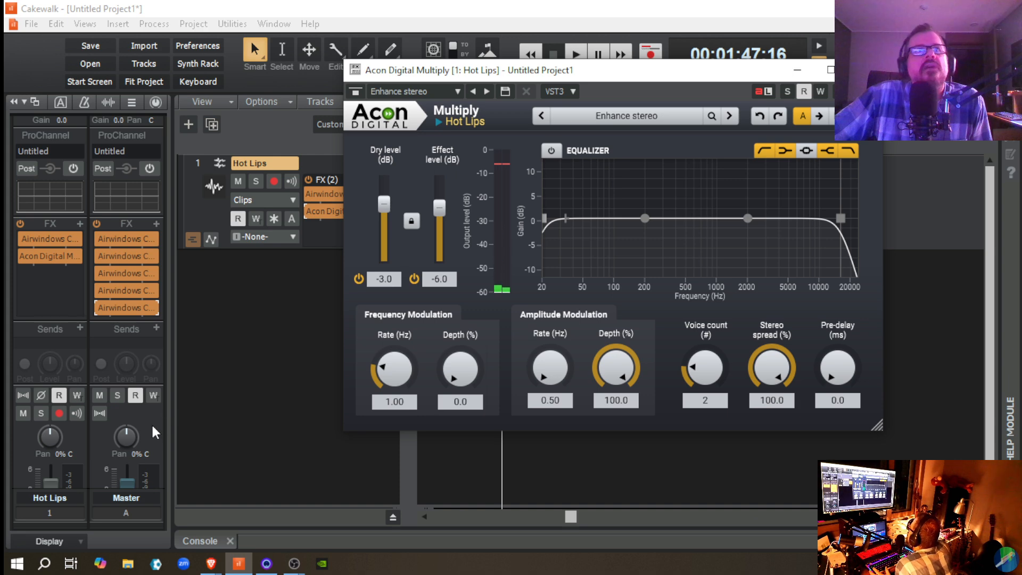
scroll(151, 422, down, 2)
scroll(149, 423, down, 4)
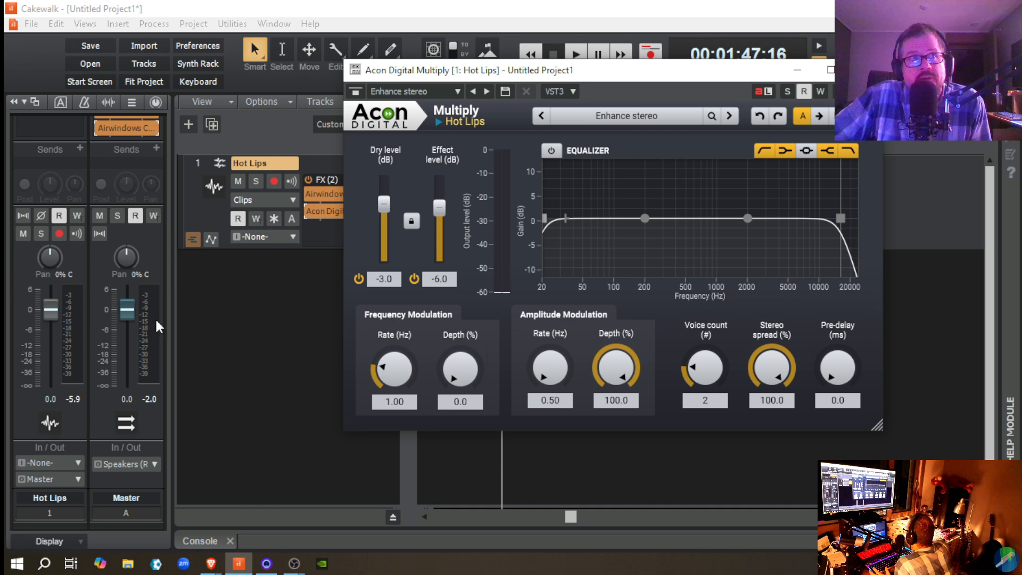
key(space)
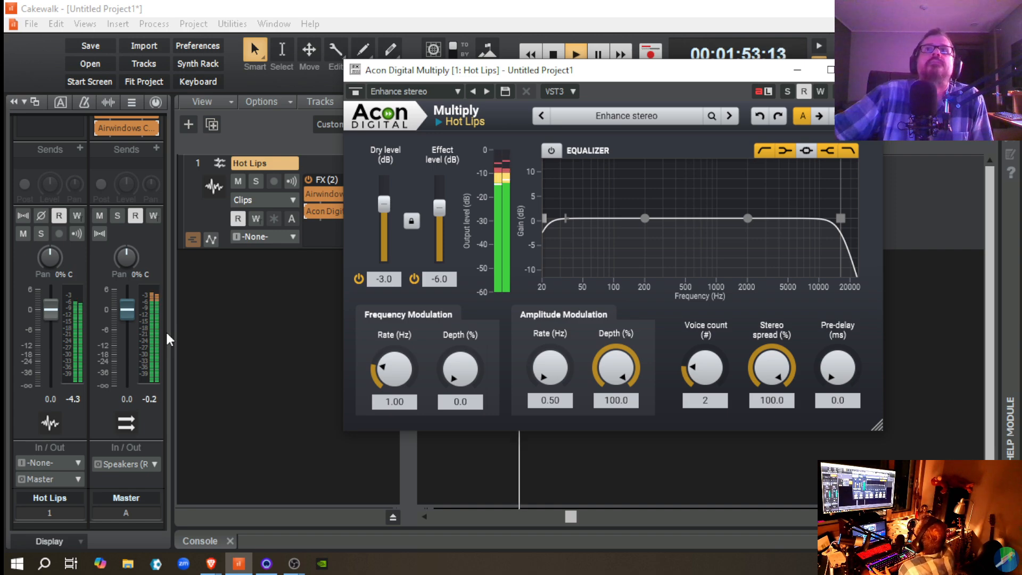
key(space)
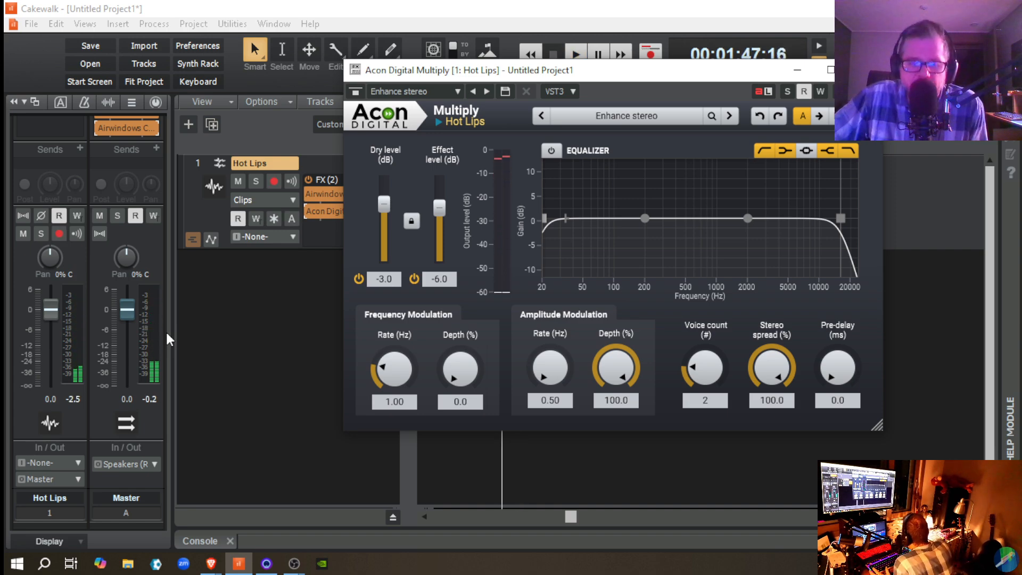
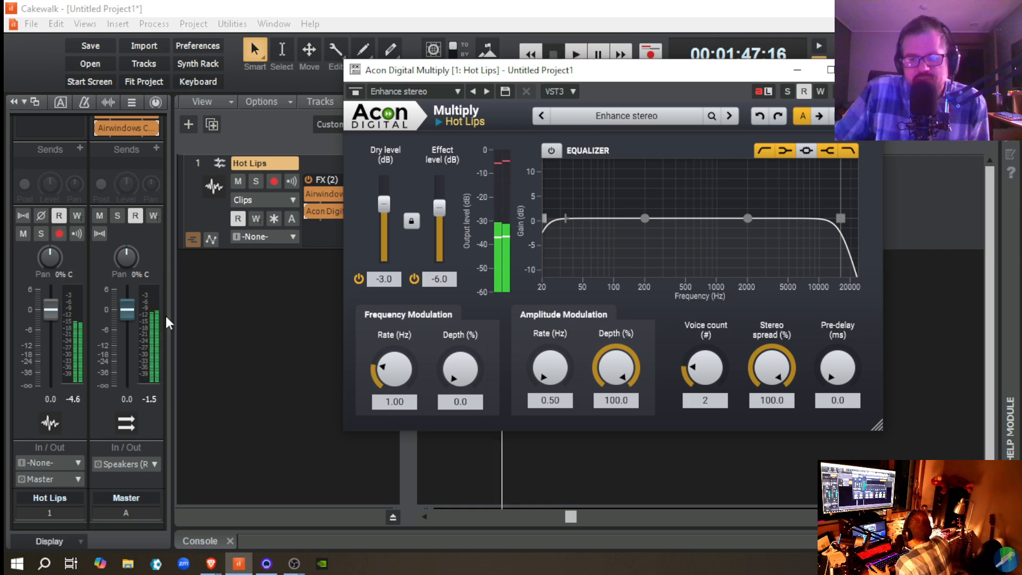
Step: Replay the passage briefly and move Acon Digital Multiply ahead of the Airwindows effect in the Hot Lips FX rack
key(space)
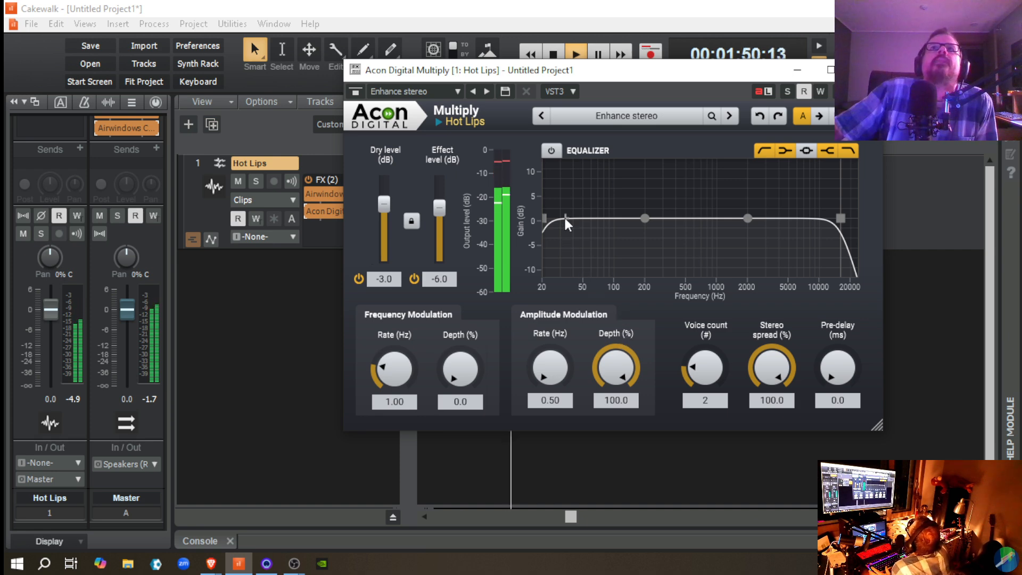
key(space)
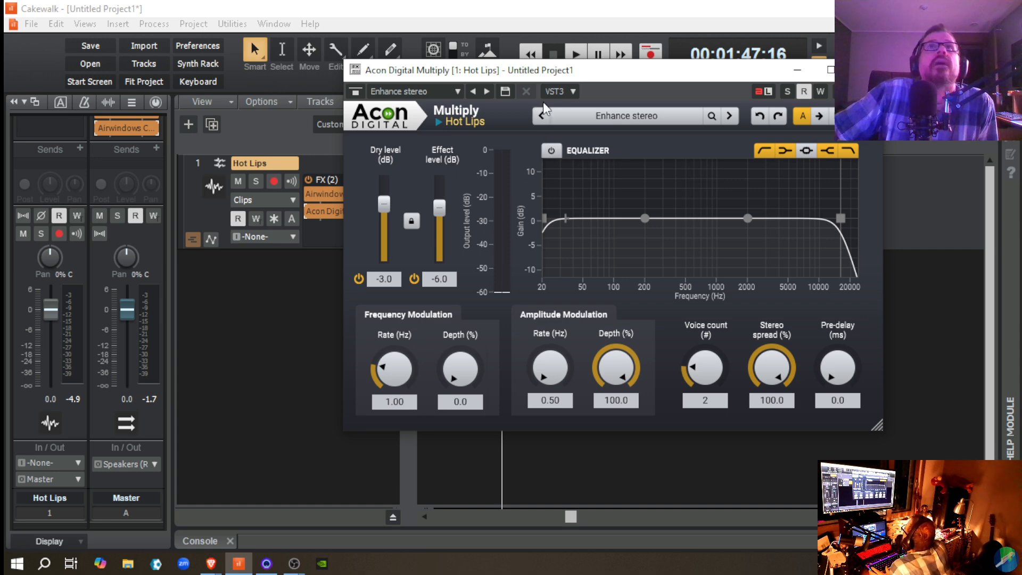
drag(593, 78, 699, 124)
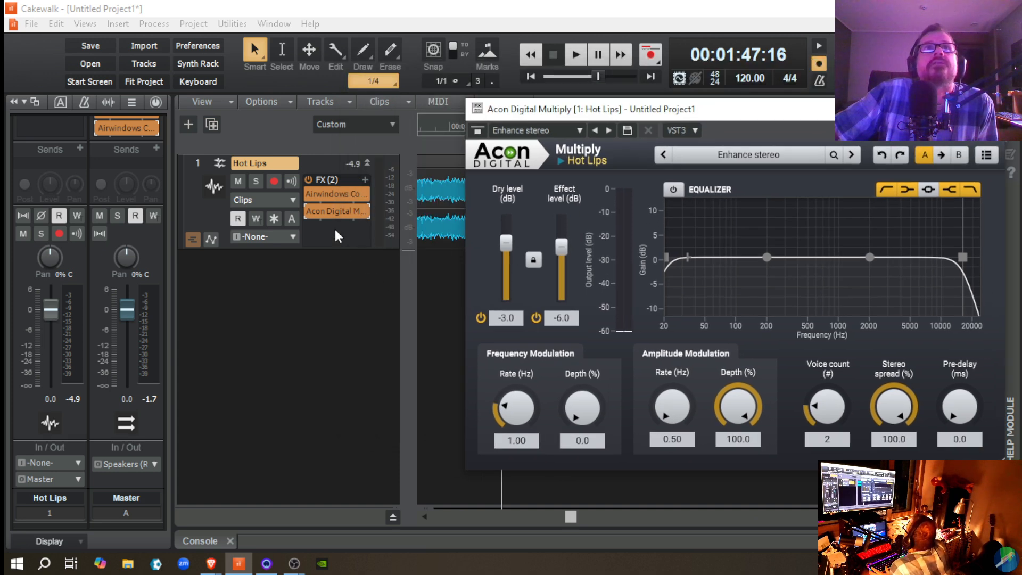
drag(333, 216, 332, 193)
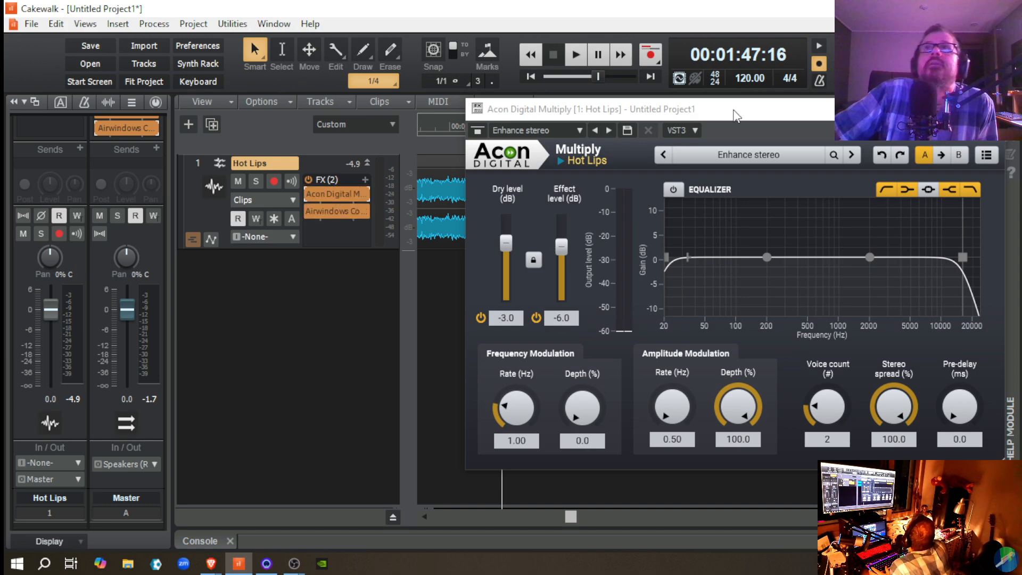
drag(733, 114, 604, 104)
Step: Enable Multiply's equalizer during playback, compare the sound by toggling the effect's bypass, and stop playback
key(space)
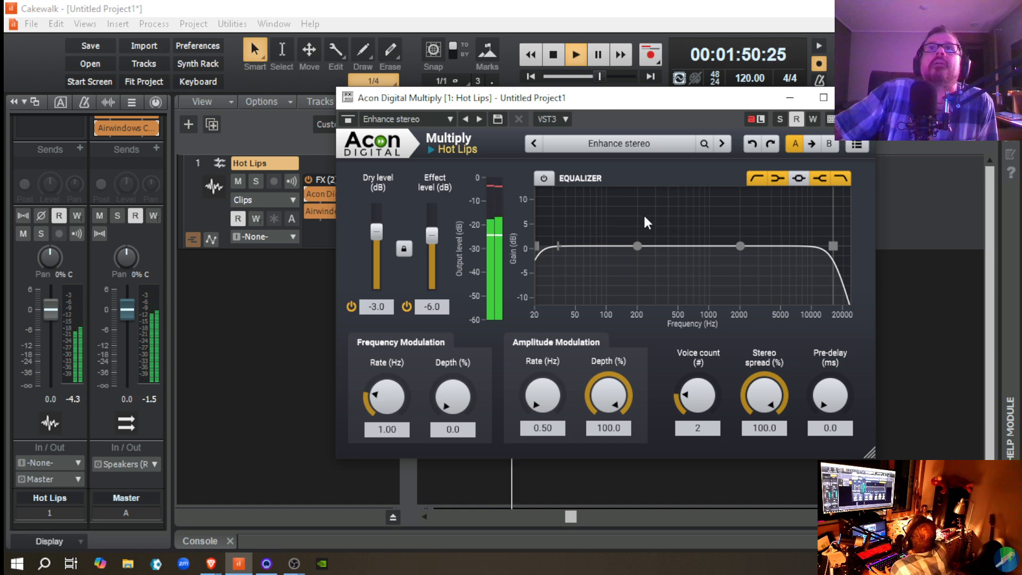
click(543, 178)
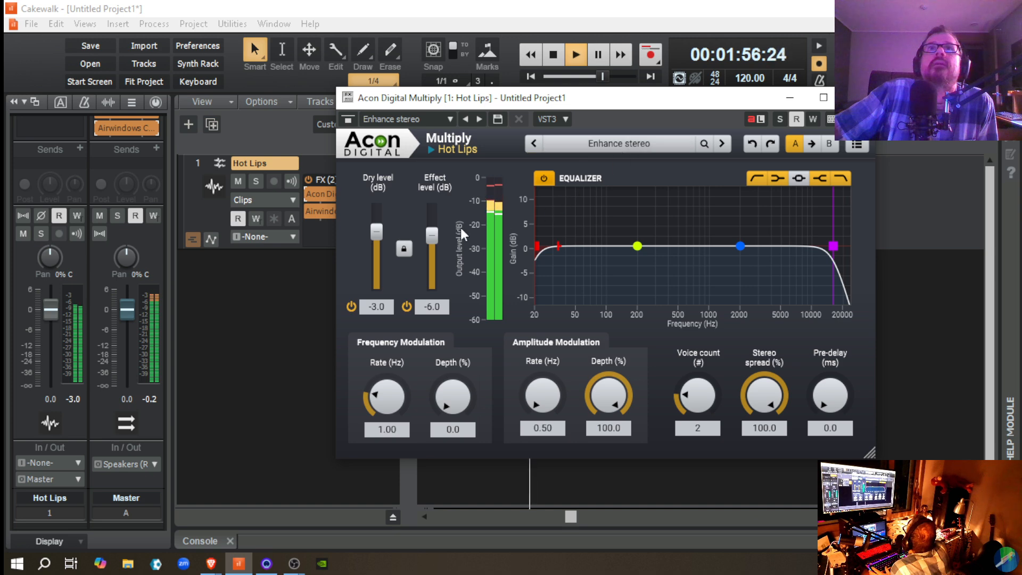
click(311, 195)
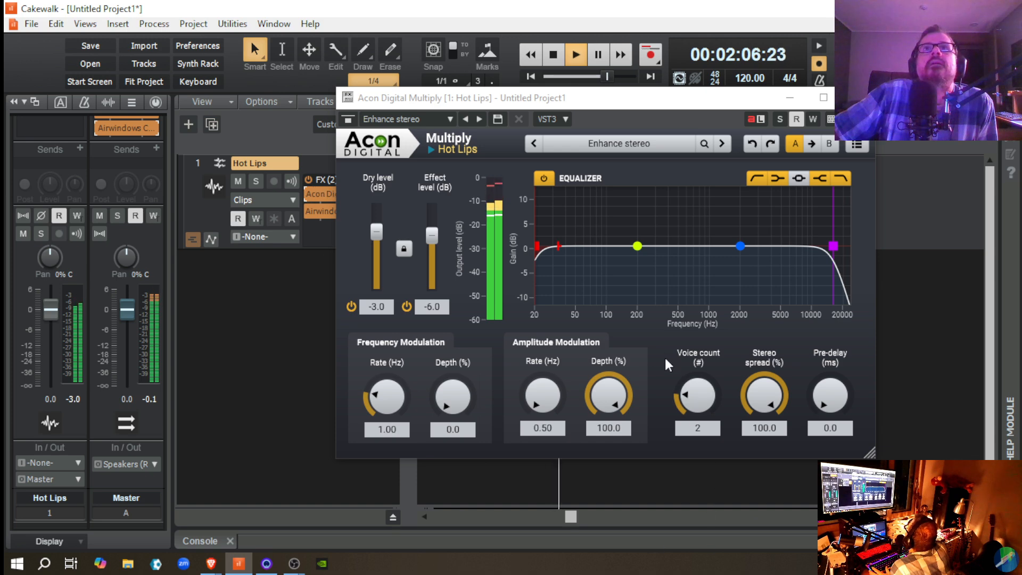
key(space)
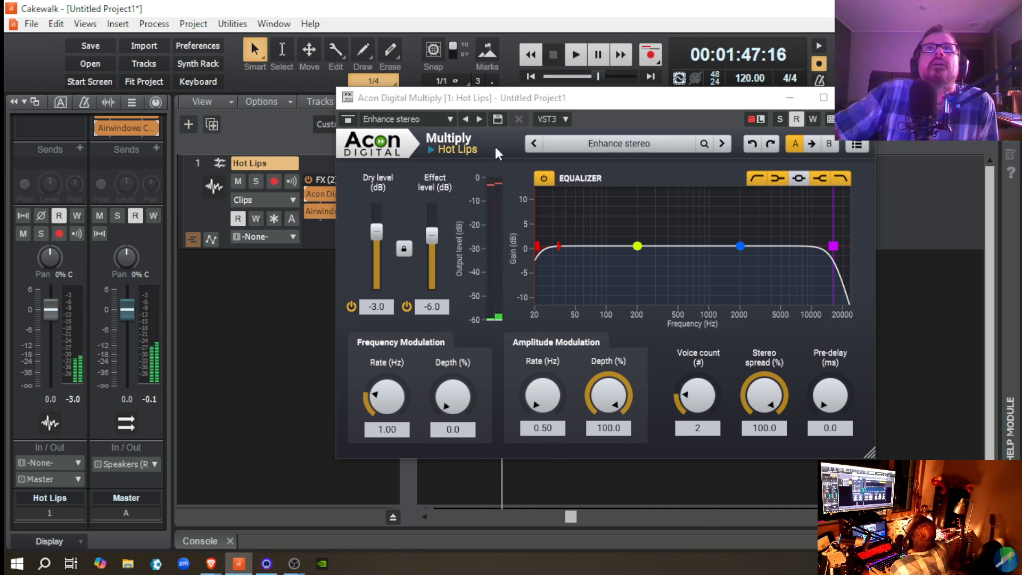
Step: Load the Dimensioner 1 preset in Multiply and audition it with the effect bypassed and re-enabled
click(449, 122)
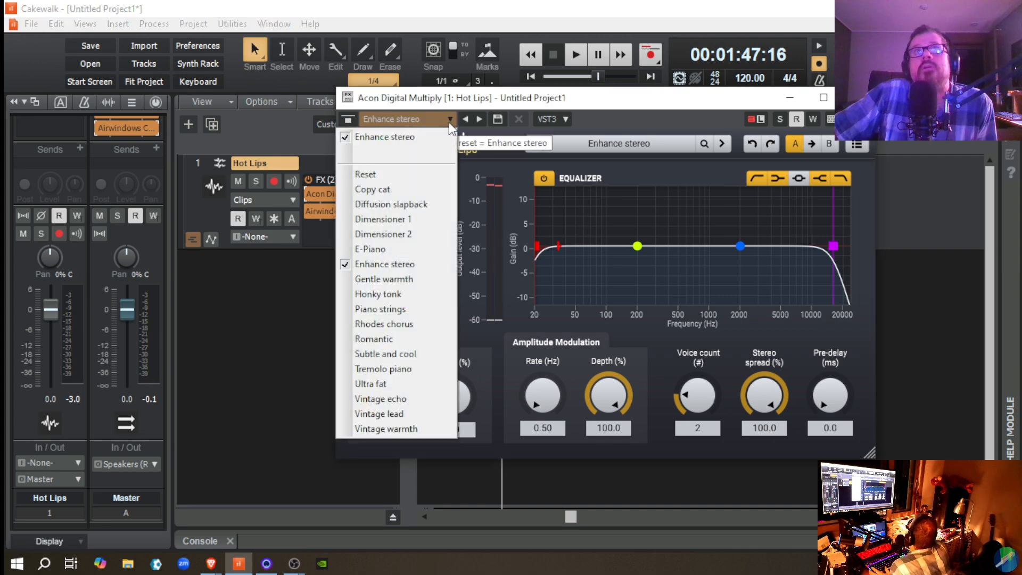
click(432, 215)
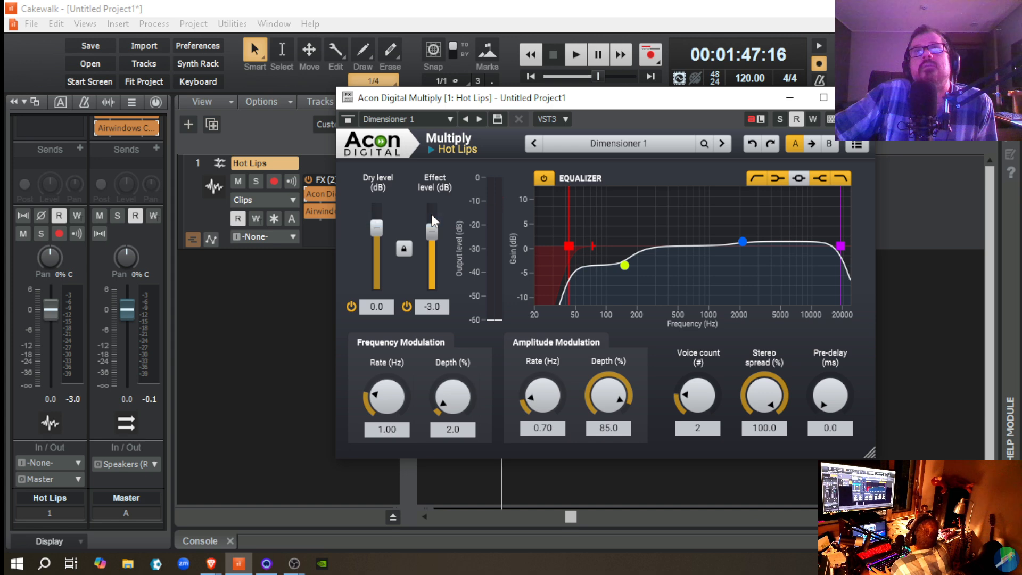
key(space)
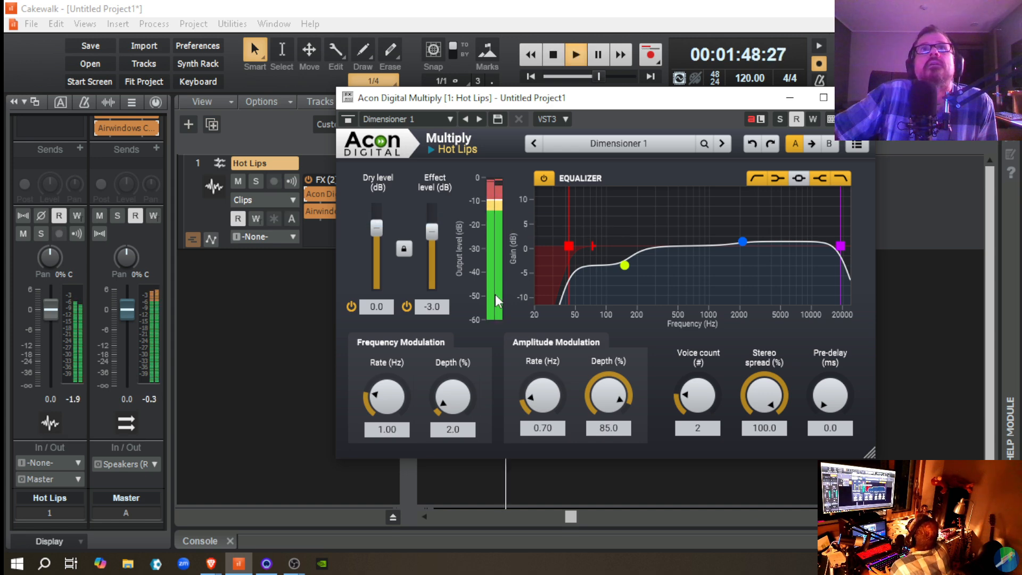
click(311, 192)
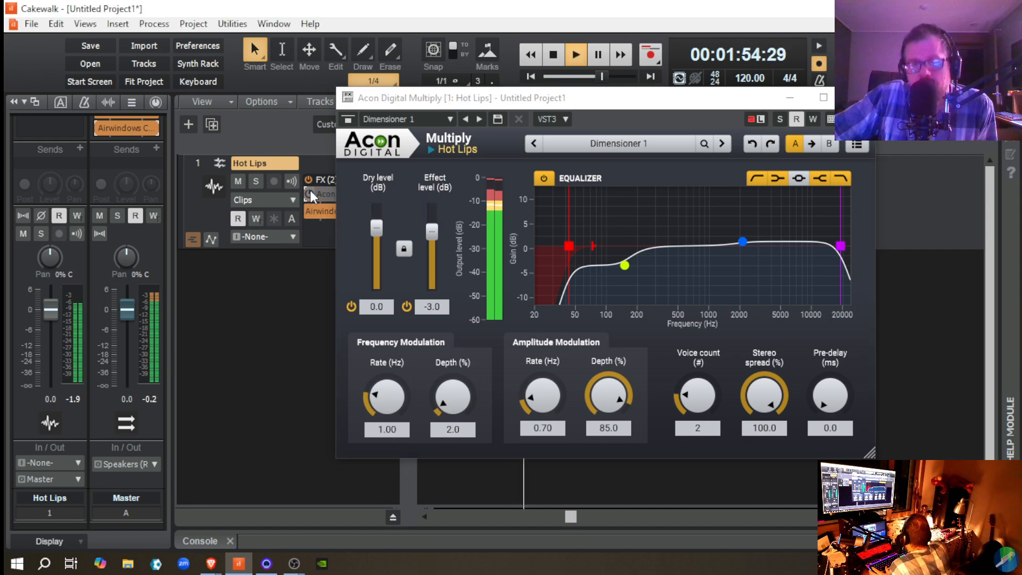
click(312, 189)
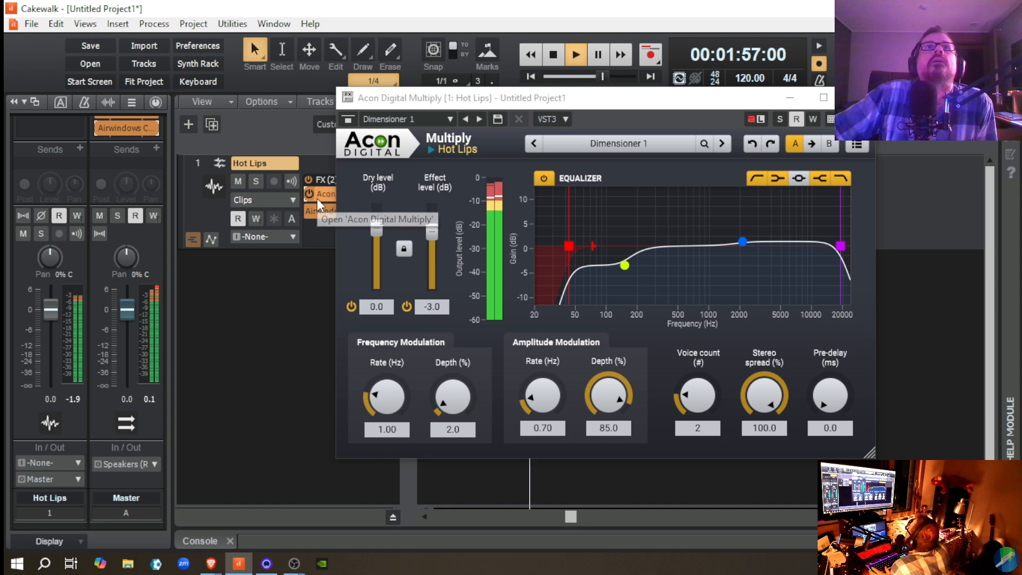
key(space)
Step: Load the Dimensioner 2 preset and compare it with Dimensioner 1 during playback, returning to Dimensioner 2
click(450, 119)
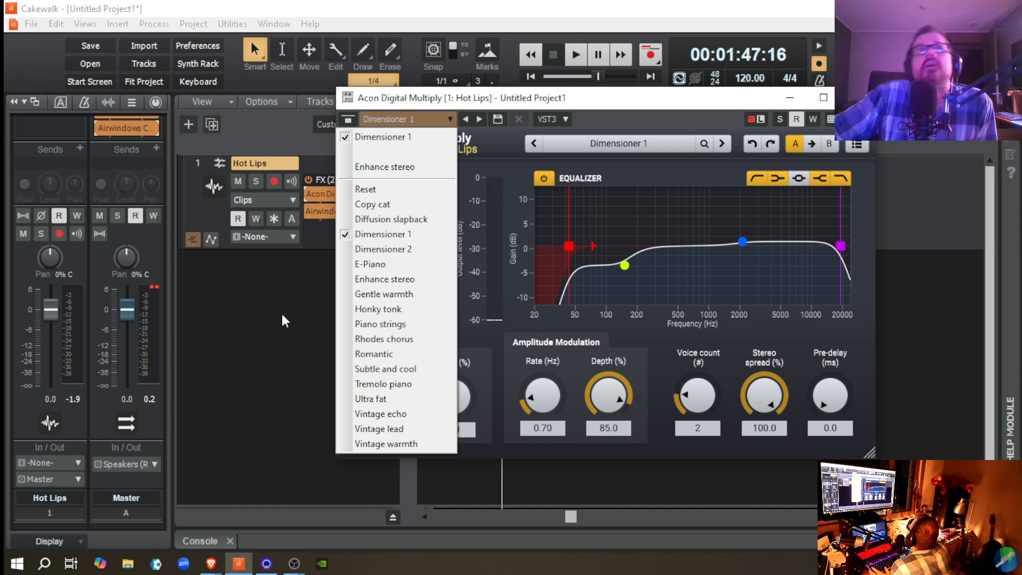
click(381, 250)
key(space)
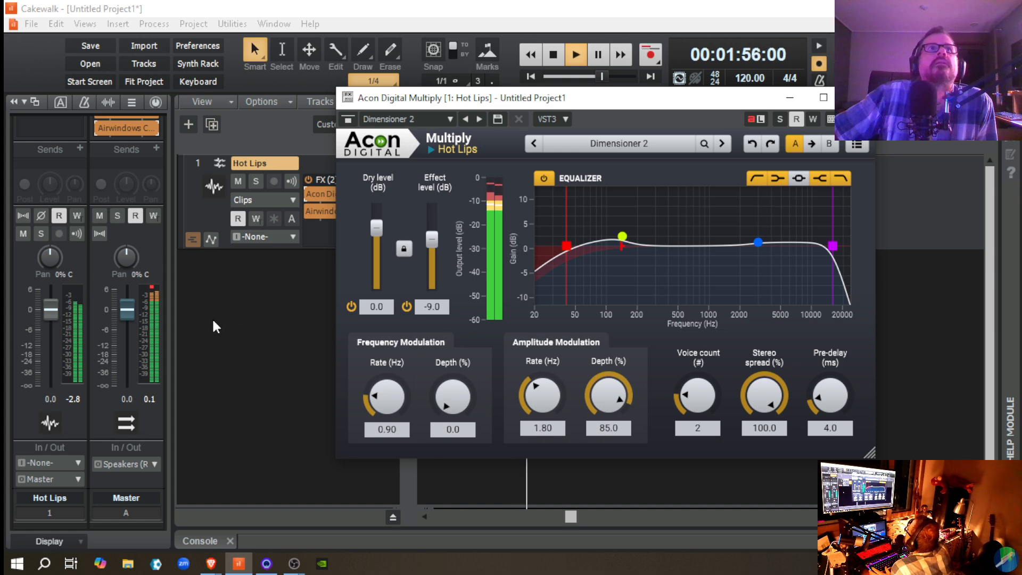
click(613, 144)
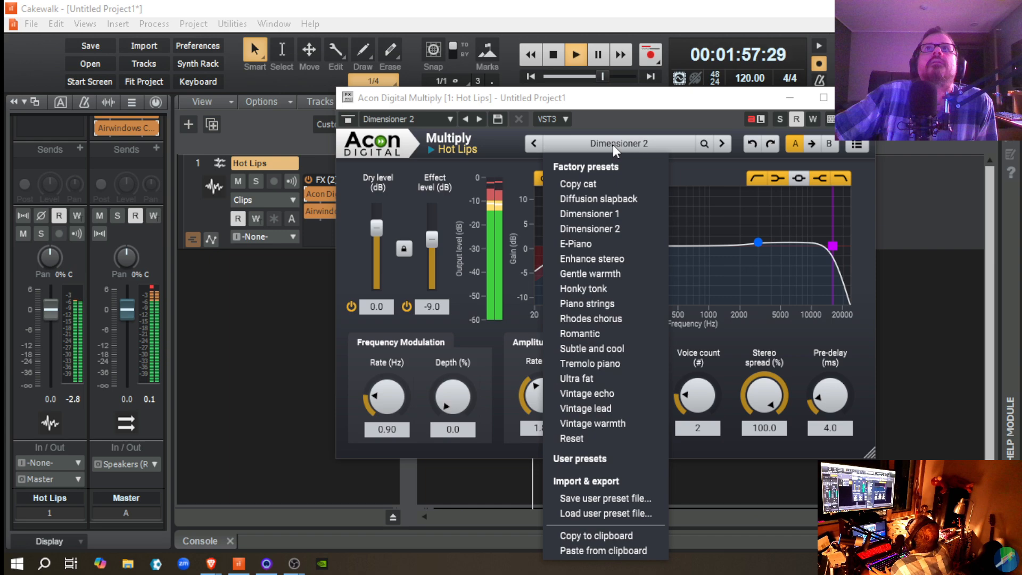
click(586, 214)
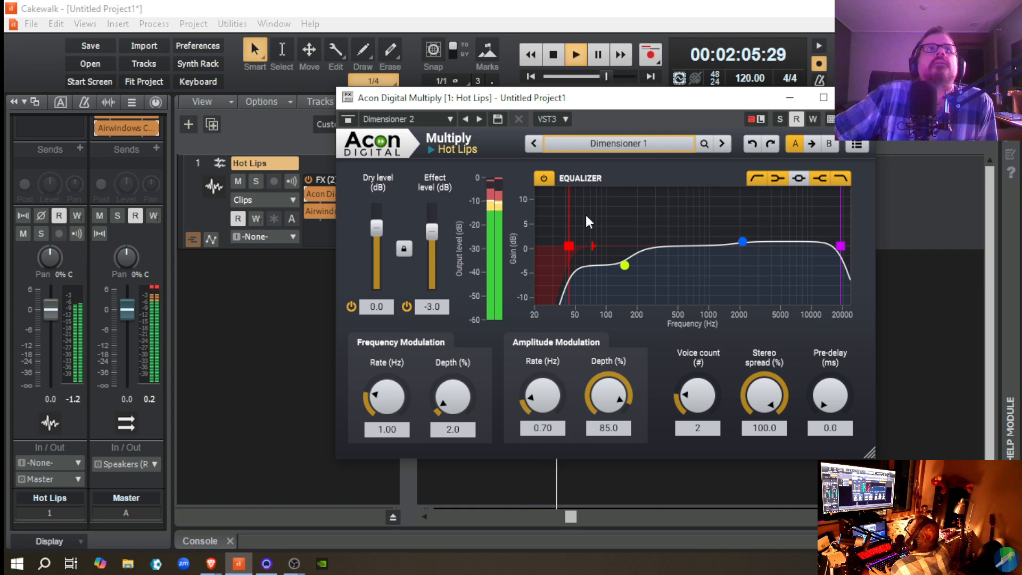
click(617, 142)
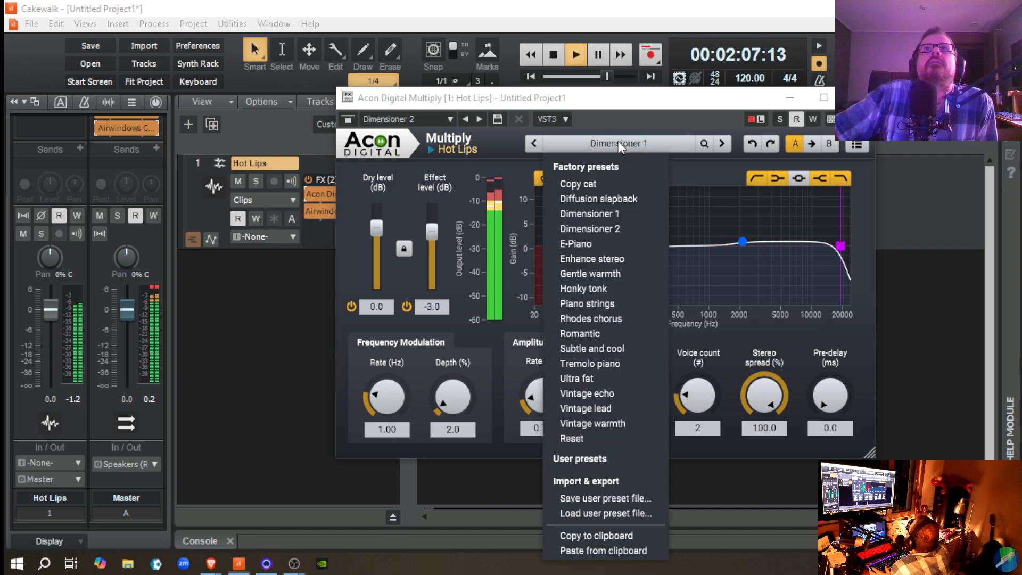
click(598, 227)
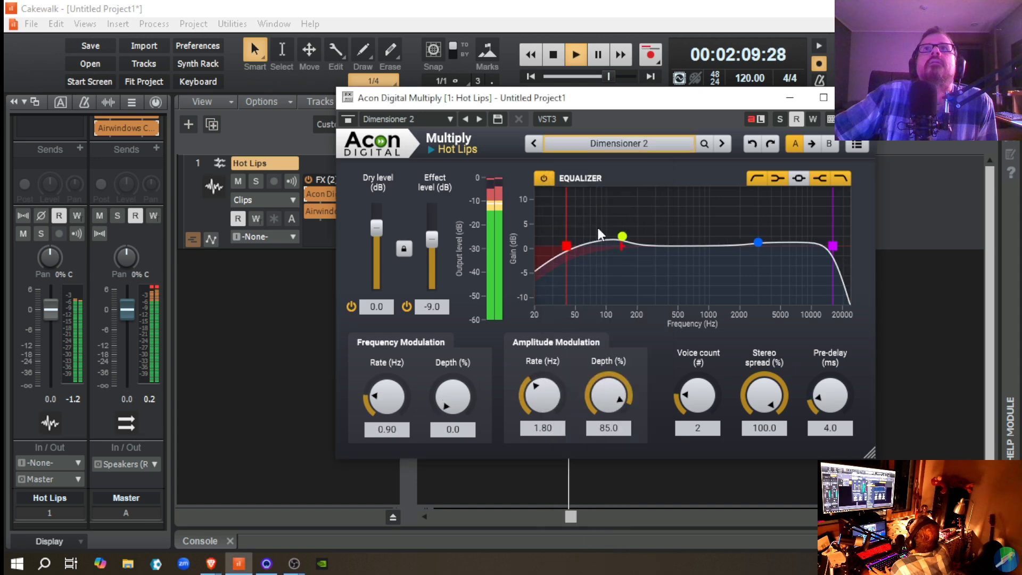
Step: Audition Multiply's Enhance stereo and Gentle warmth presets while the track plays
click(619, 146)
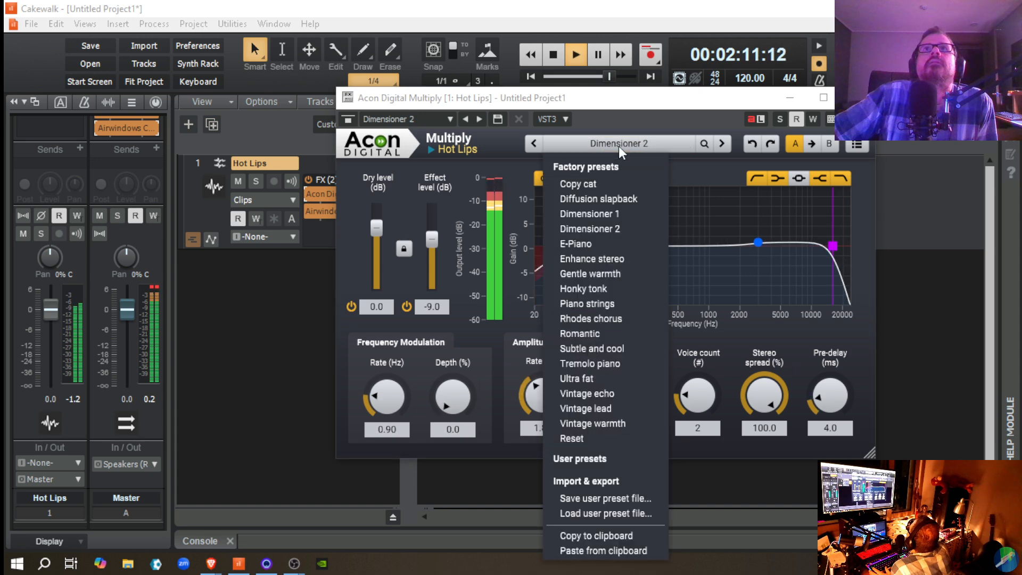
click(605, 257)
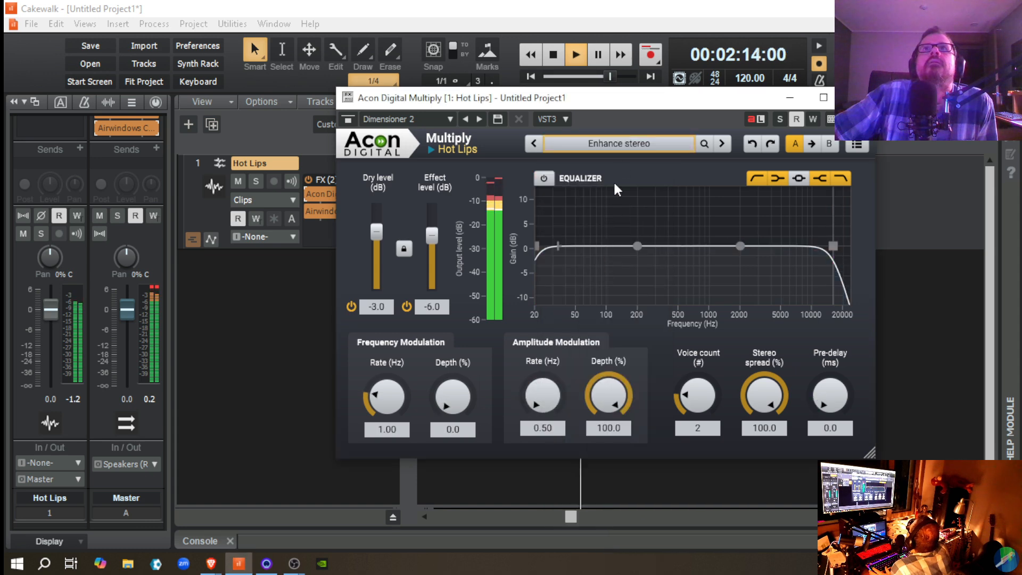
click(625, 151)
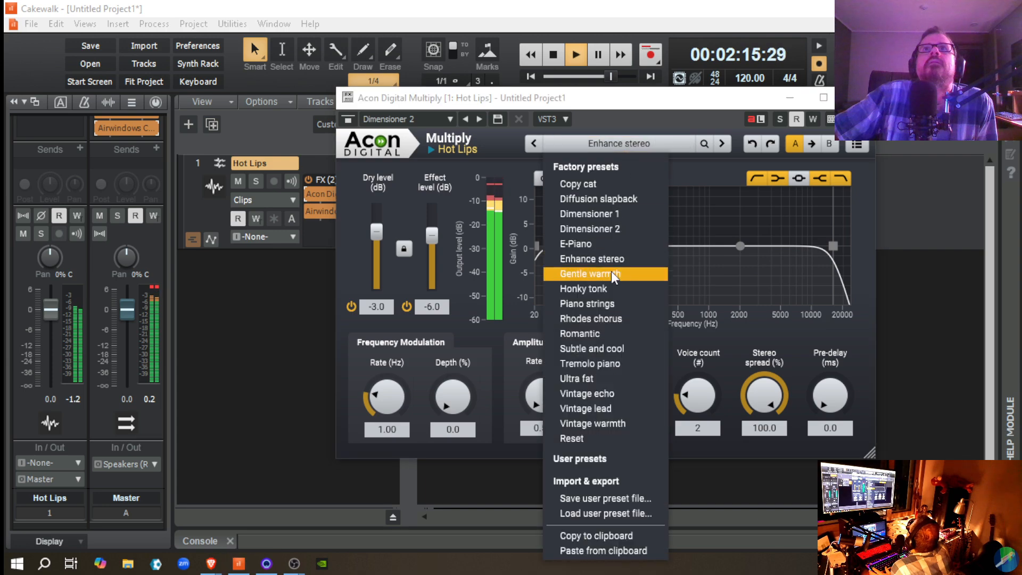
click(611, 271)
Step: Audition the Subtle and cool, Ultra fat and Vintage warmth presets on the playing track
click(621, 145)
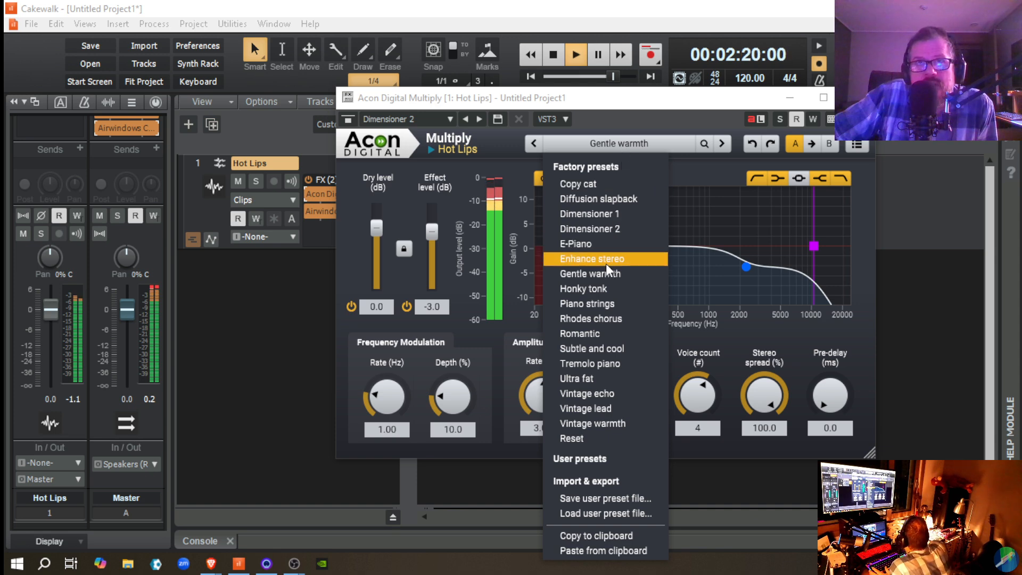
click(586, 348)
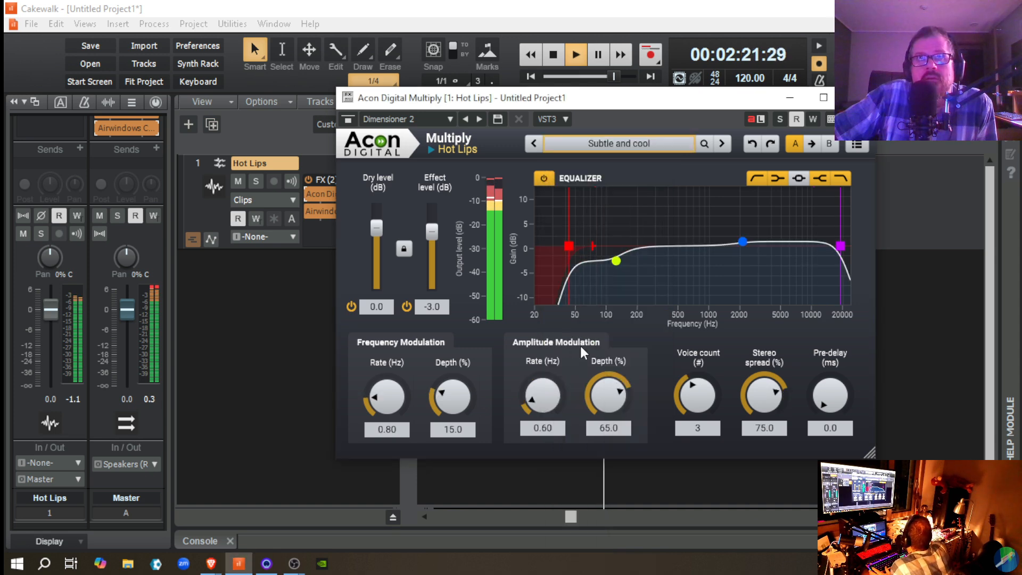
click(617, 142)
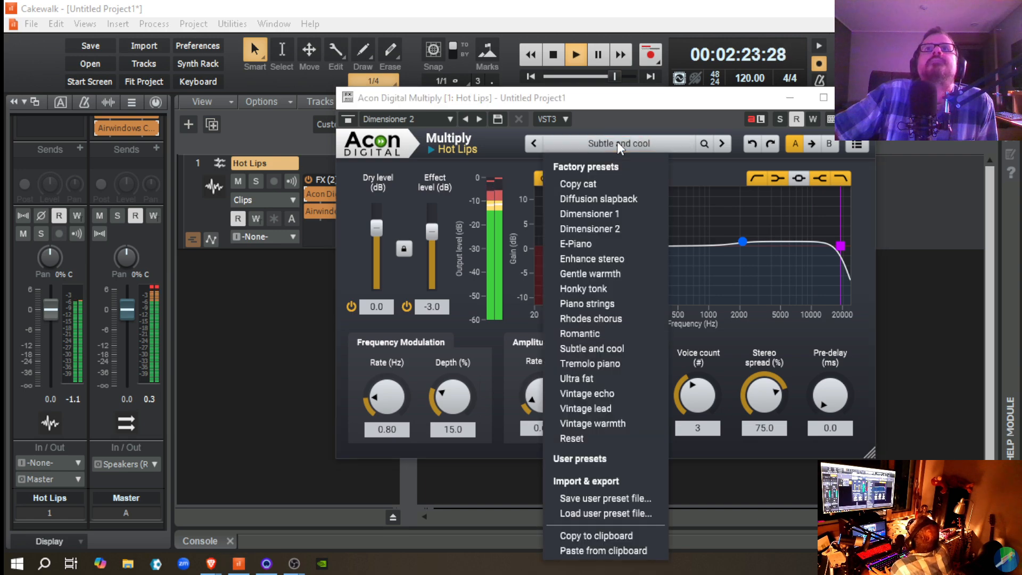
click(562, 381)
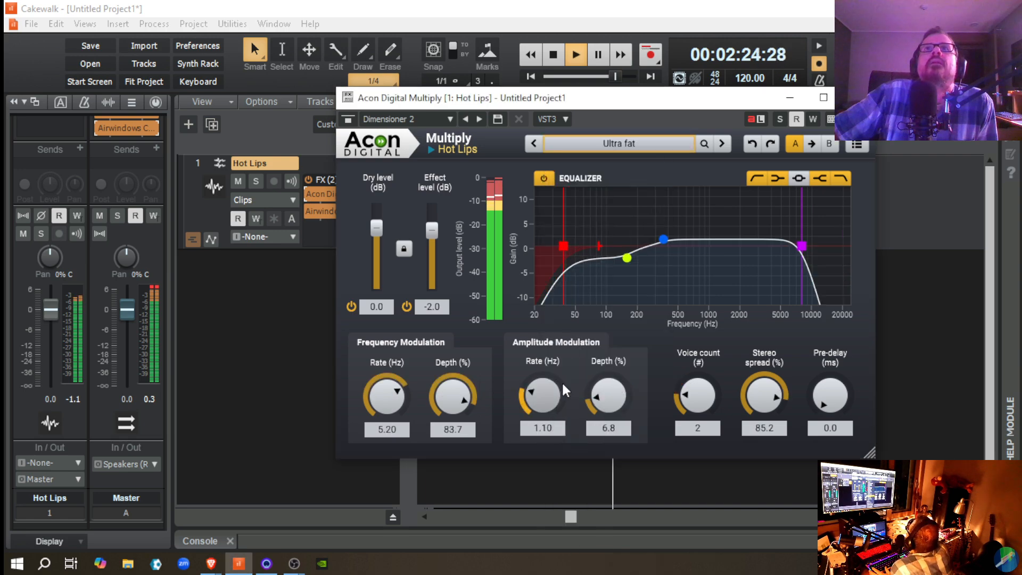
click(605, 143)
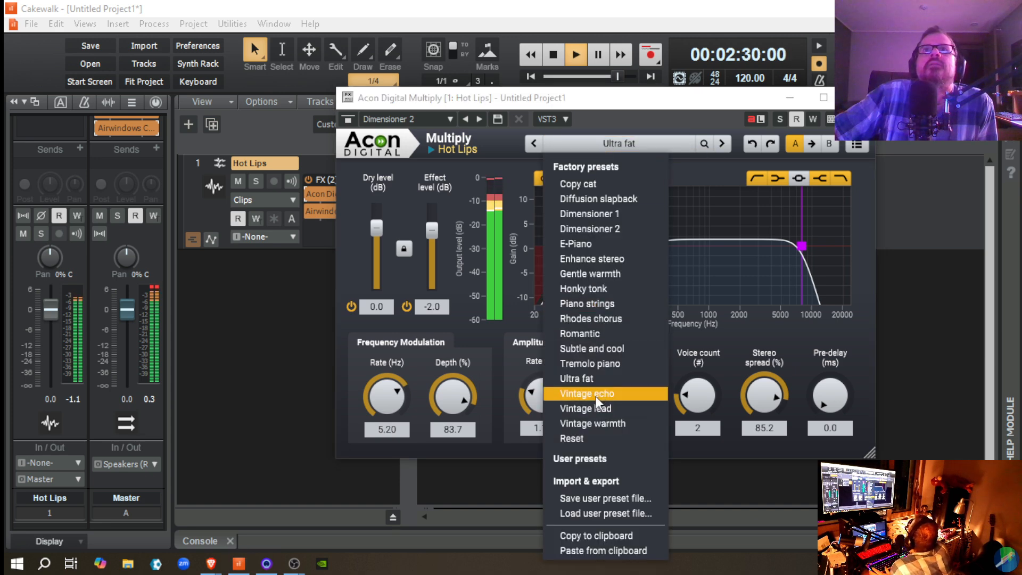
click(592, 426)
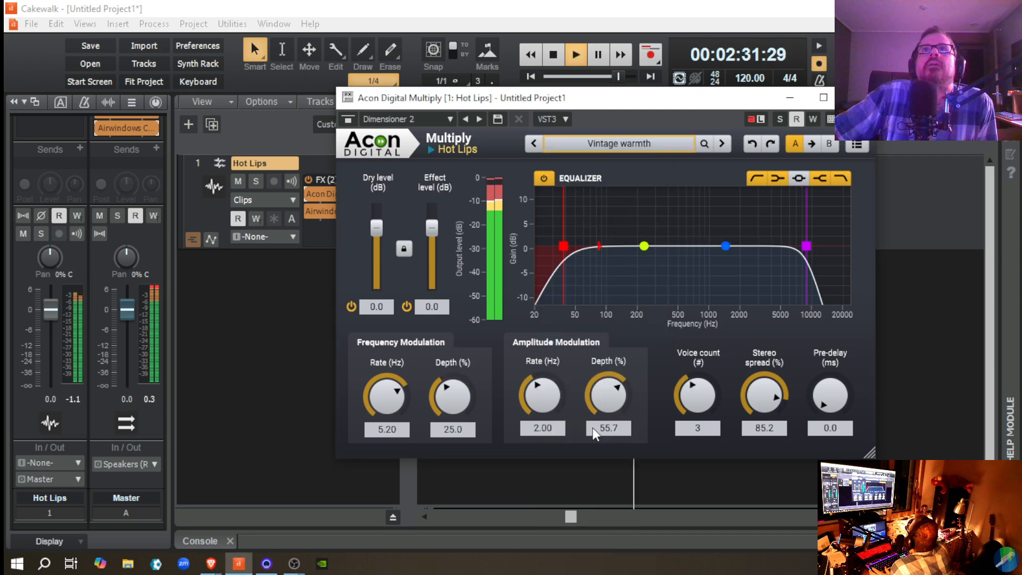
Step: Reload the Enhance stereo preset in Multiply and turn on its equalizer
click(628, 145)
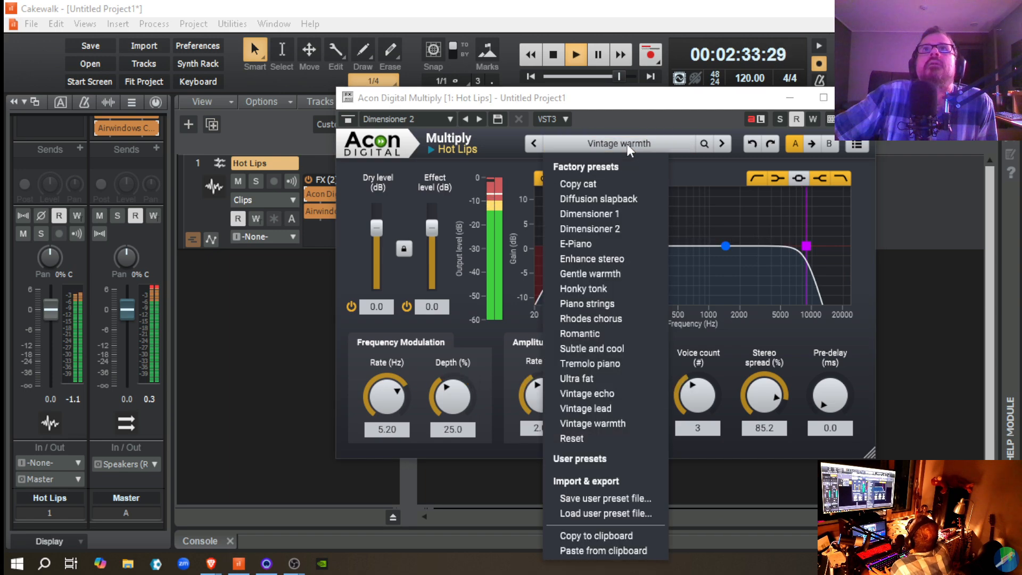
click(600, 260)
click(544, 179)
Step: Compare the Dimensioner 2 preset with Dimensioner 1 once more, leaving Dimensioner 1 loaded
click(588, 143)
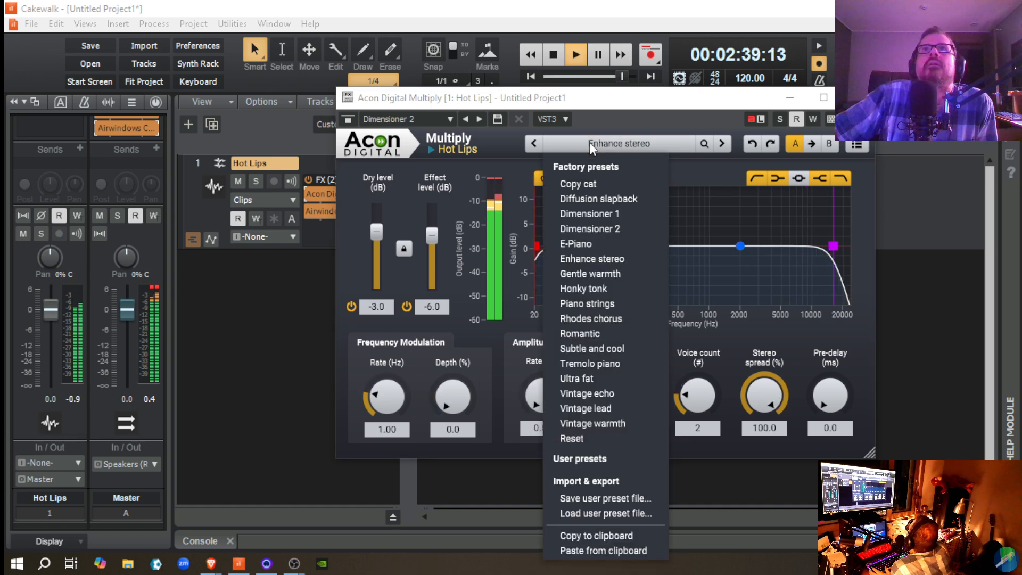
click(574, 232)
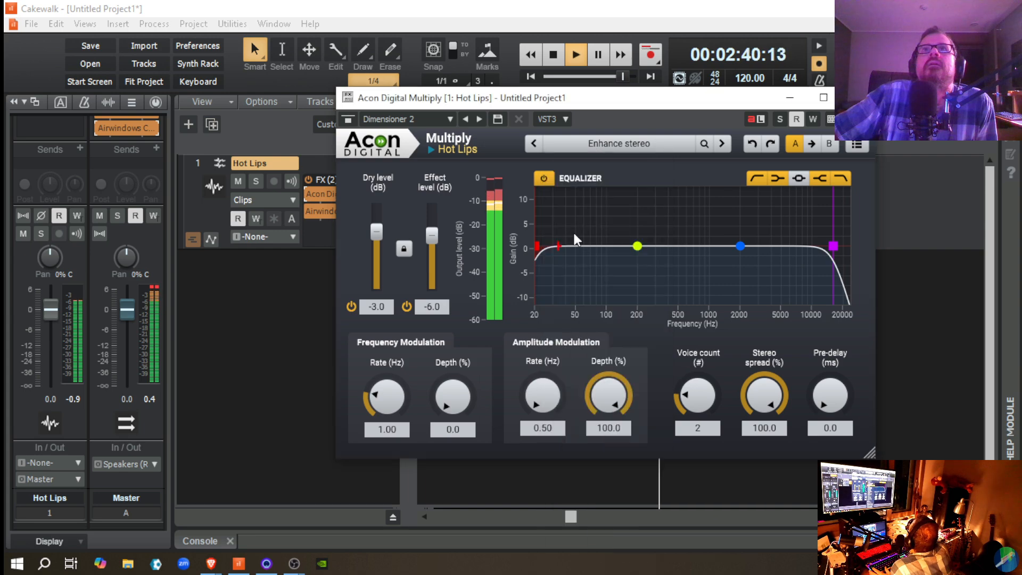
click(599, 145)
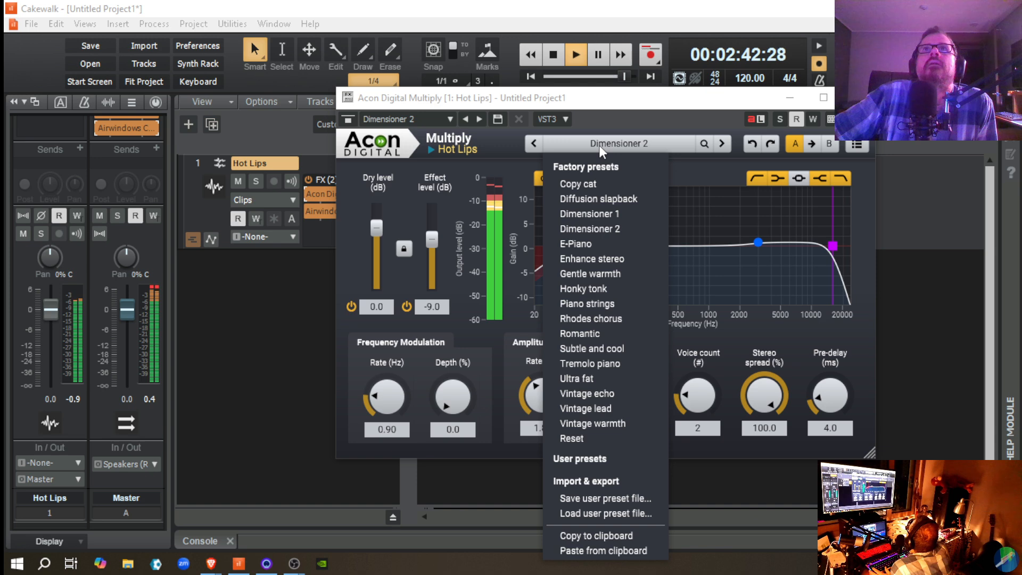
click(586, 213)
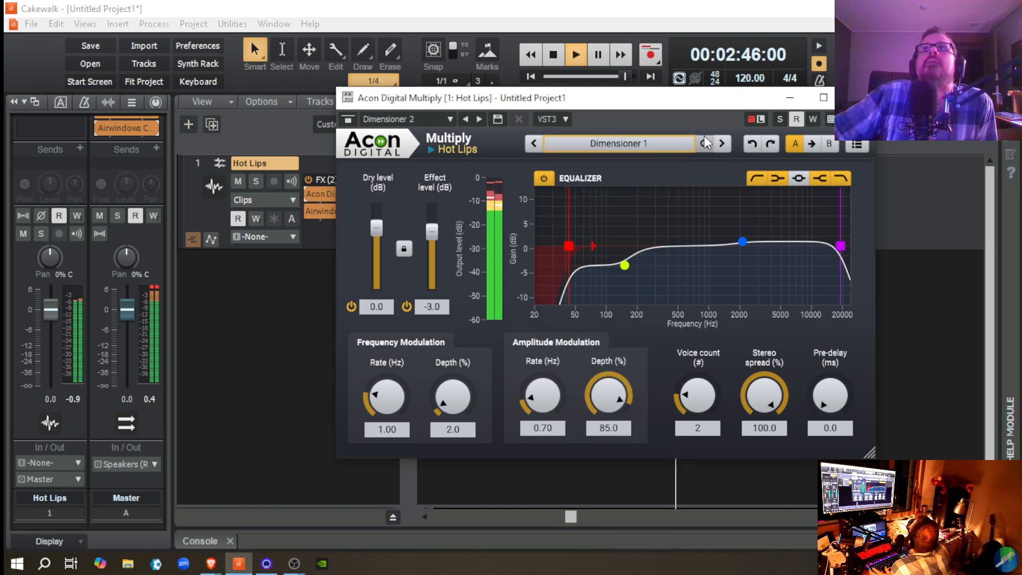
Step: Move the Multiply window clear of the Hot Lips waveform and jump playback slightly back, near the end of the clip
drag(656, 104, 418, 145)
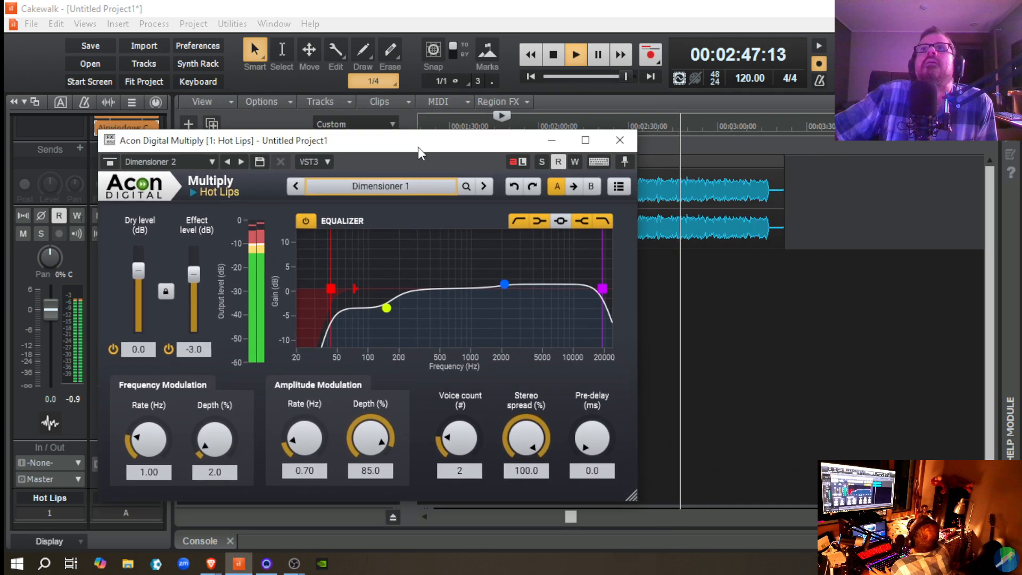
click(660, 296)
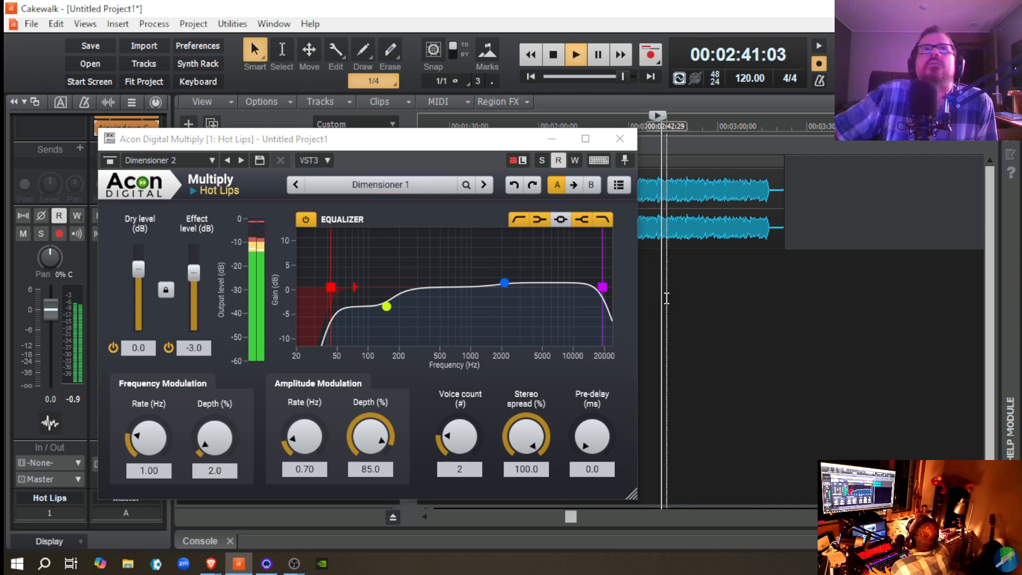
Step: Replay the passage near the end of the Hot Lips clip with Dimensioner 1 and again with the Dimensioner 2 preset
key(space)
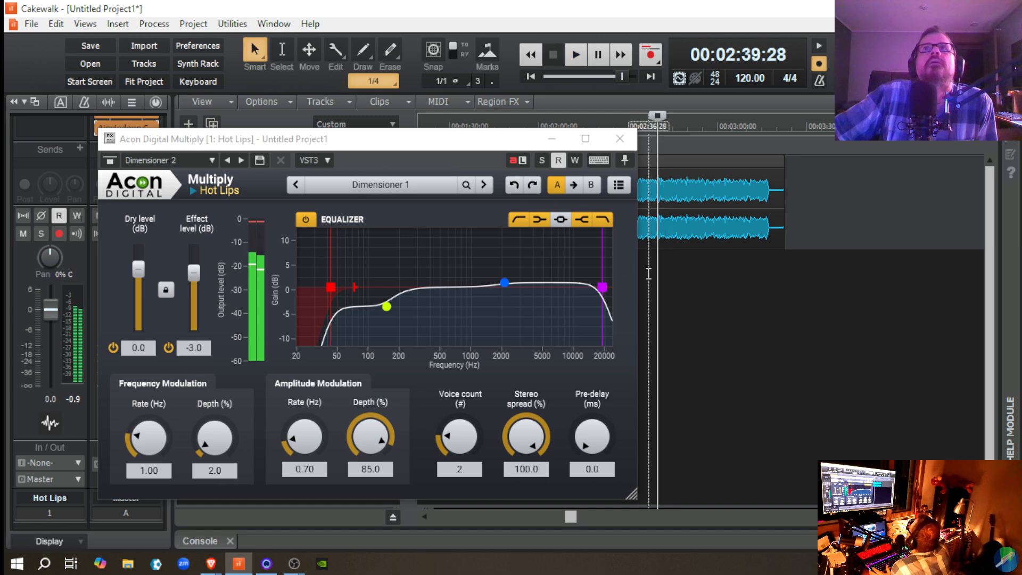
key(space)
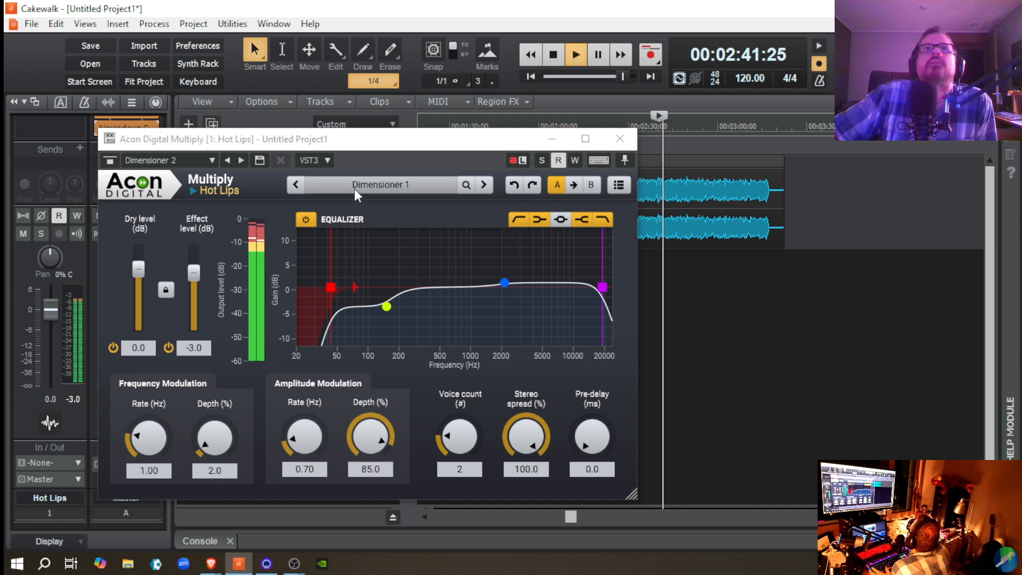
key(space)
click(398, 183)
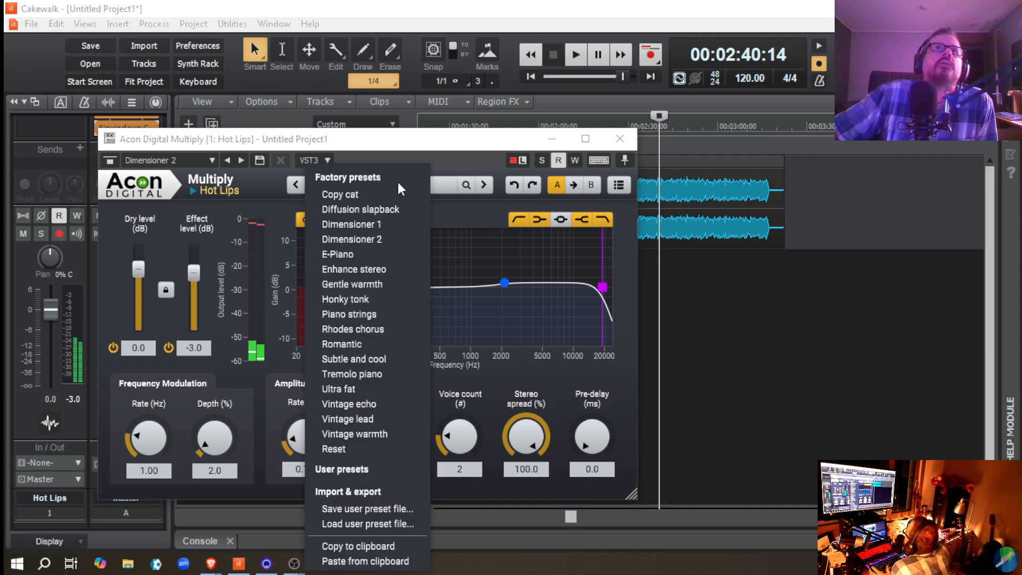
click(372, 248)
key(space)
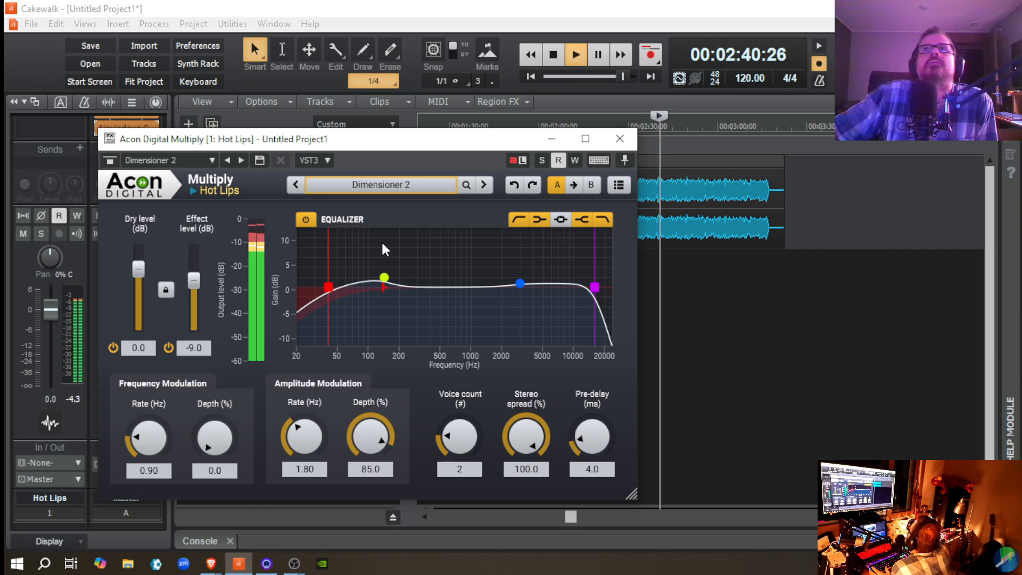
Step: Stop playback, reload the Dimensioner 1 preset in Multiply and play the same passage again
key(space)
click(362, 184)
click(357, 224)
key(space)
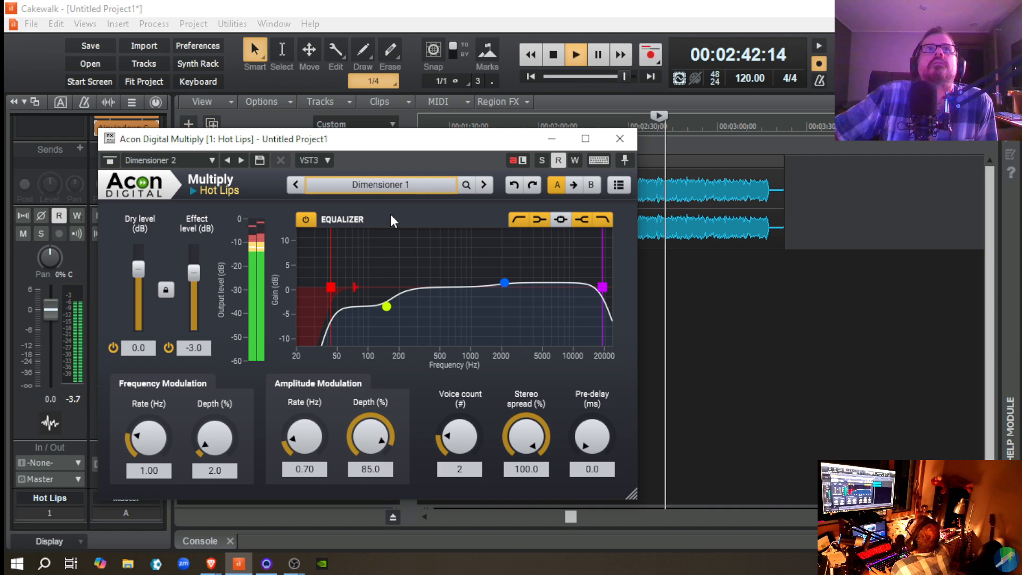
Step: Load the Enhance stereo preset in Multiply, play the passage and turn on the plug-in's equalizer
key(space)
click(396, 189)
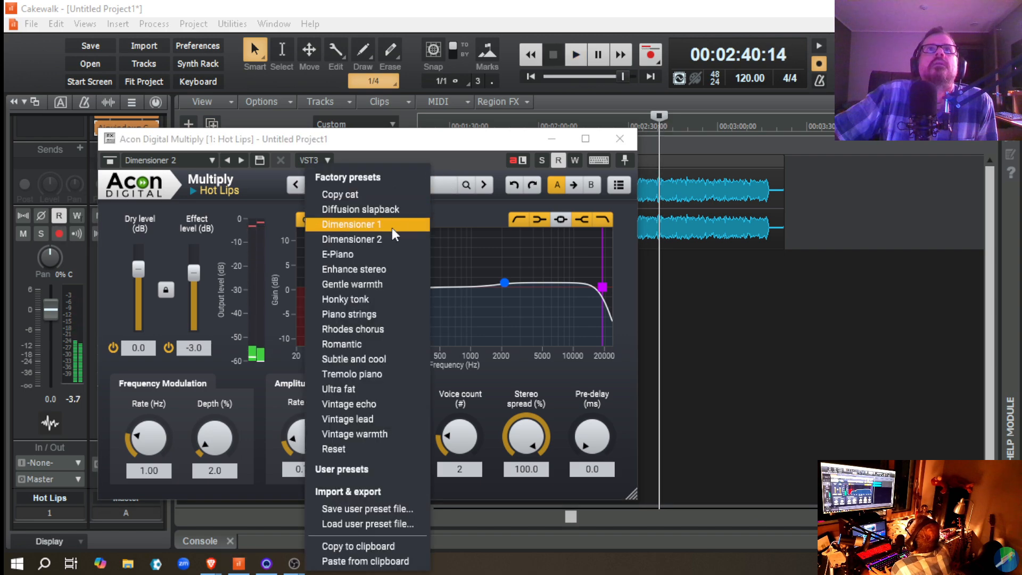
click(390, 269)
key(space)
click(311, 216)
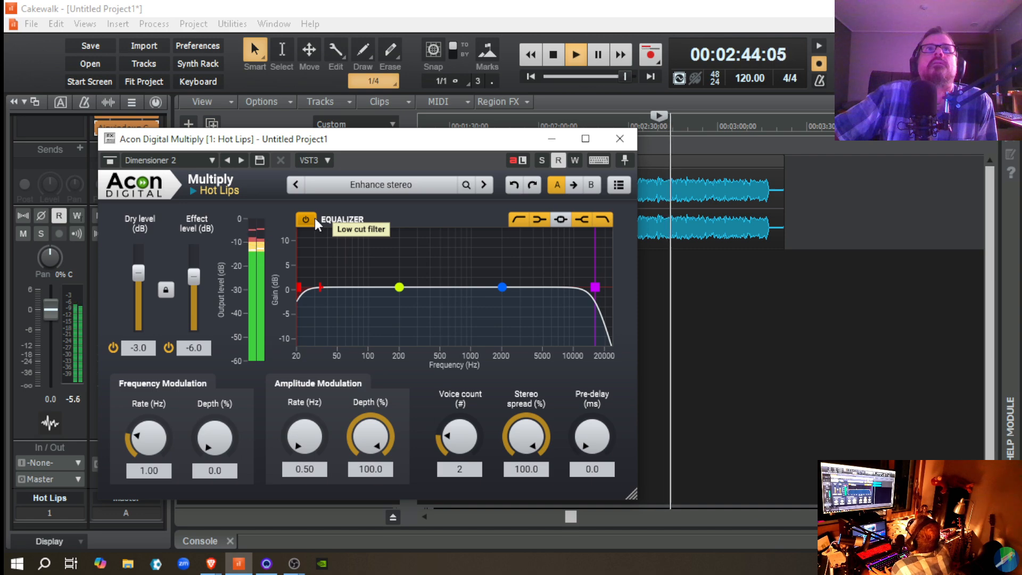
Step: Move the Multiply window clear of the Hot Lips effects rack, and bypass and re-enable Multiply during playback
drag(327, 143, 612, 140)
click(309, 193)
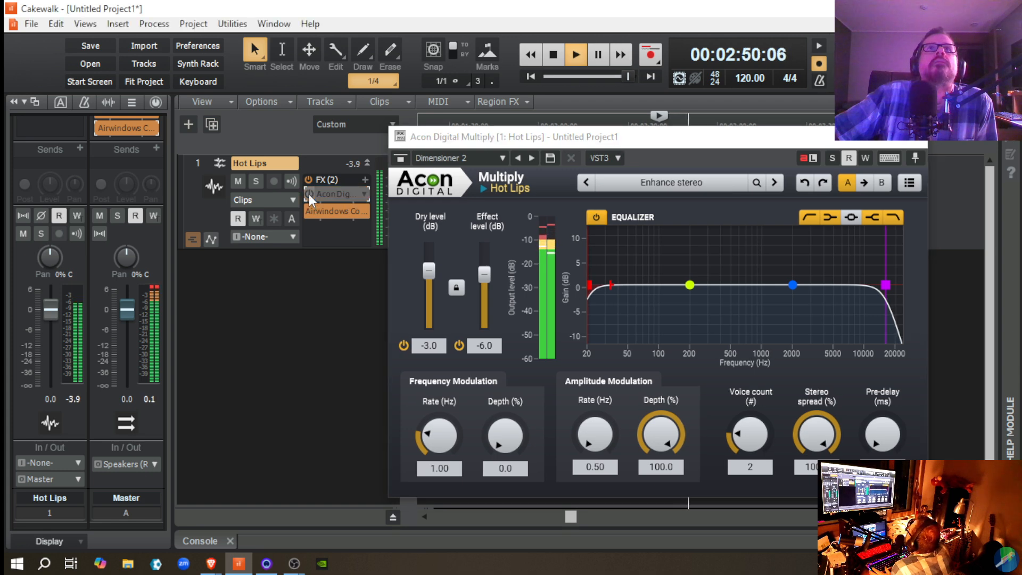
click(309, 194)
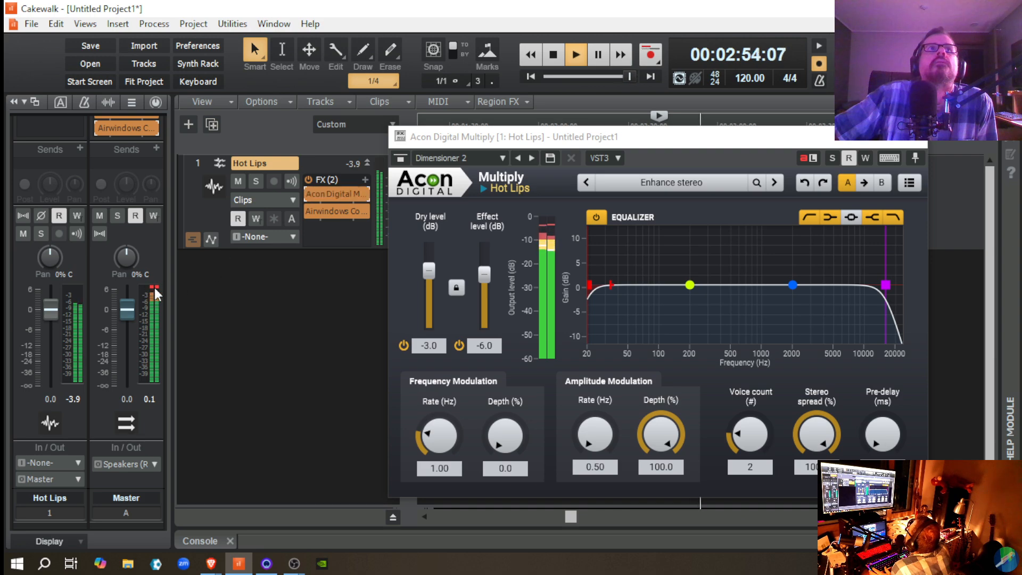
Step: Audition the Dimensioner 1 and Dimensioner 2 presets on the playing track, leaving Dimensioner 2 loaded, and stop playback
click(665, 180)
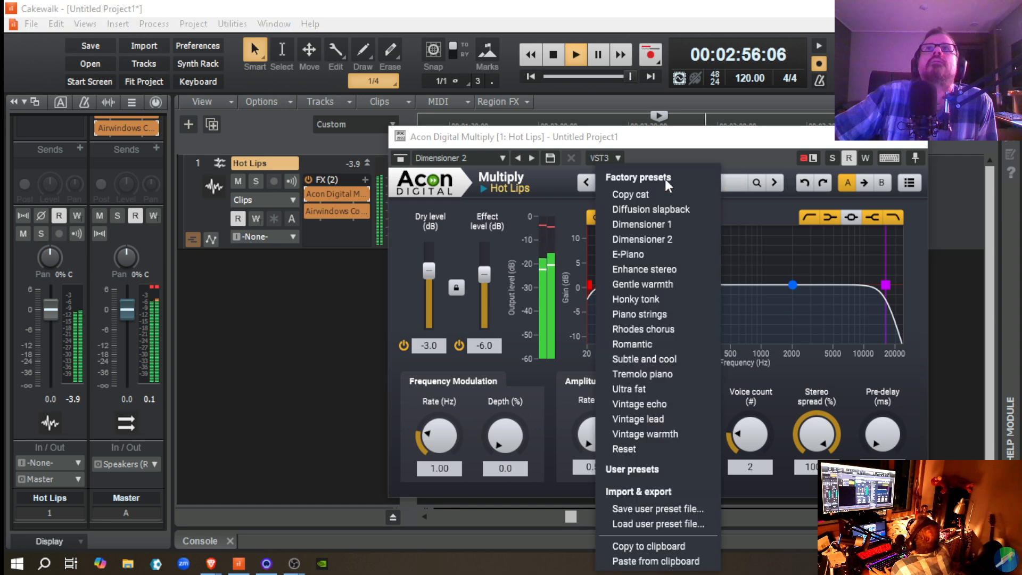
click(647, 225)
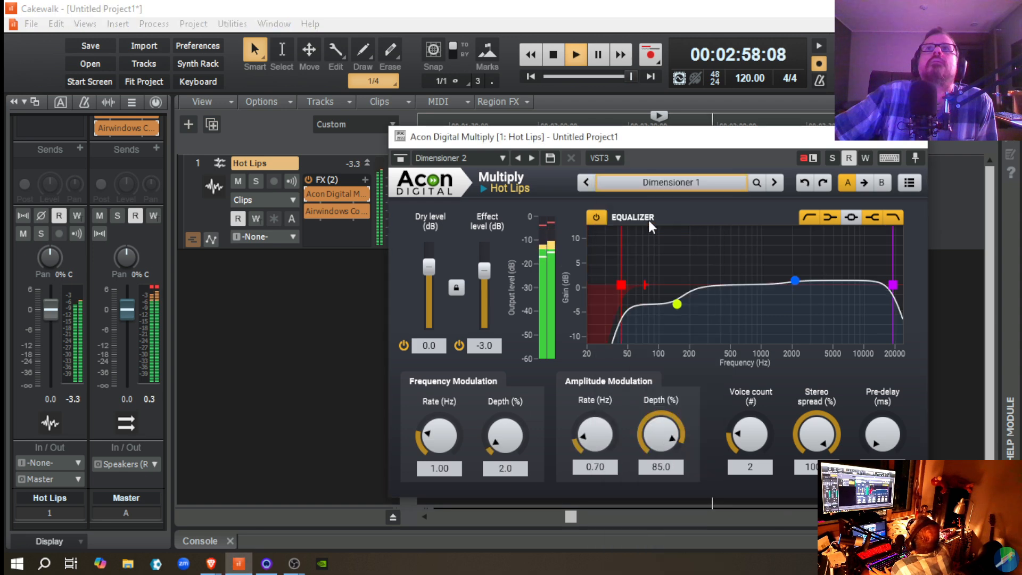
click(652, 181)
click(643, 234)
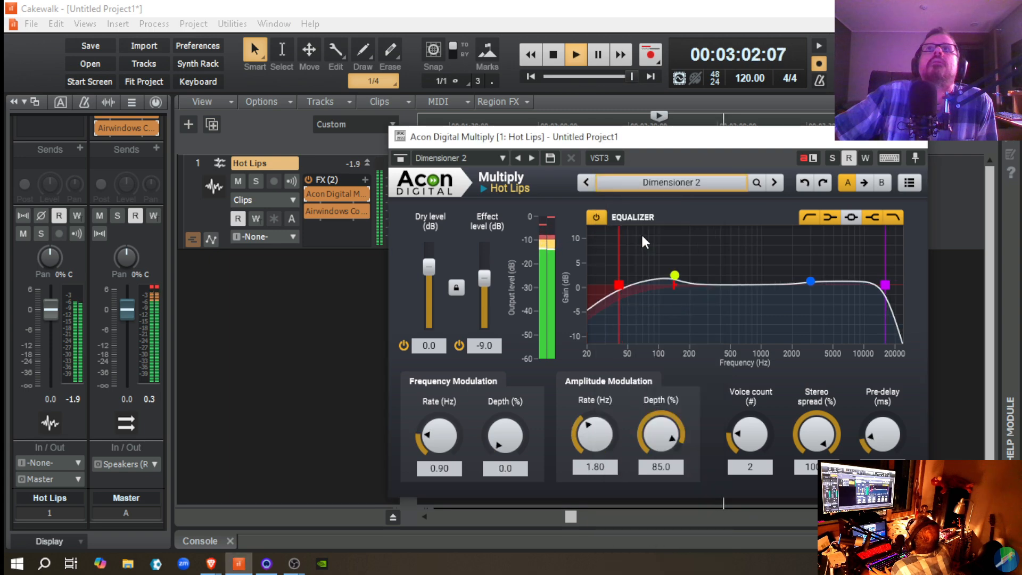
key(space)
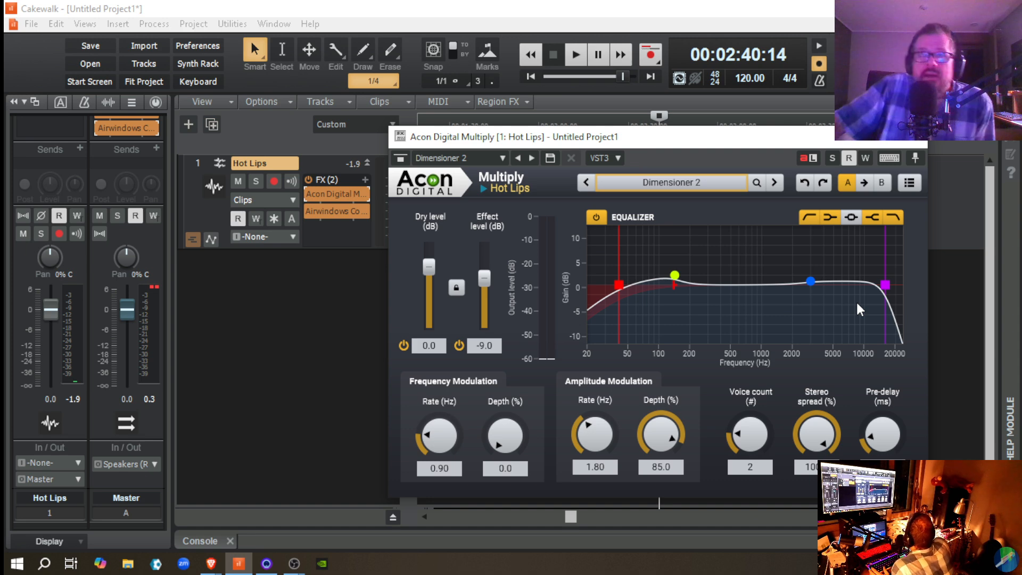
Step: Replay the passage with Dimensioner 2, bypassing and re-enabling Multiply to compare the processed and unprocessed sound
key(space)
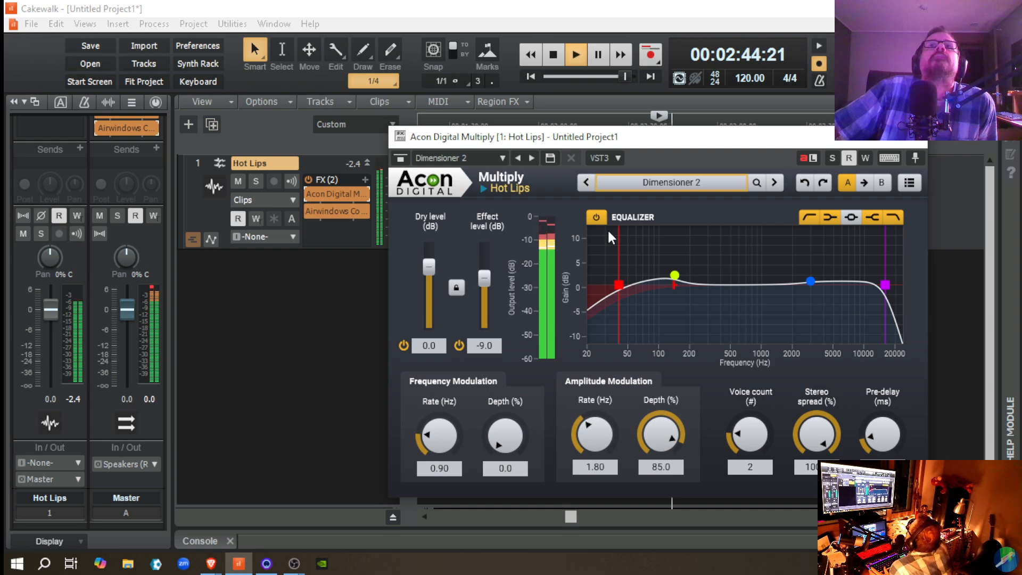
click(309, 194)
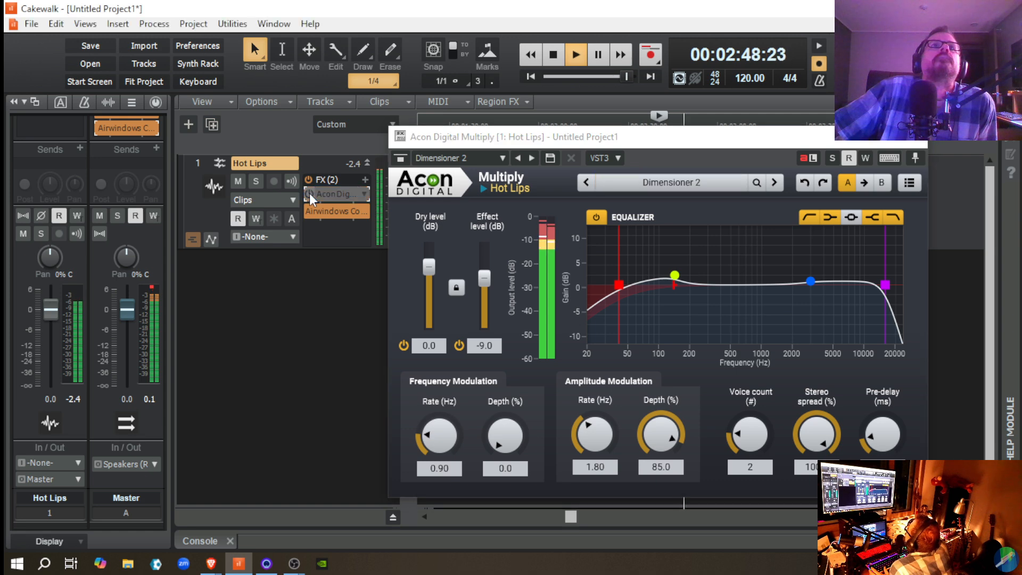
click(309, 194)
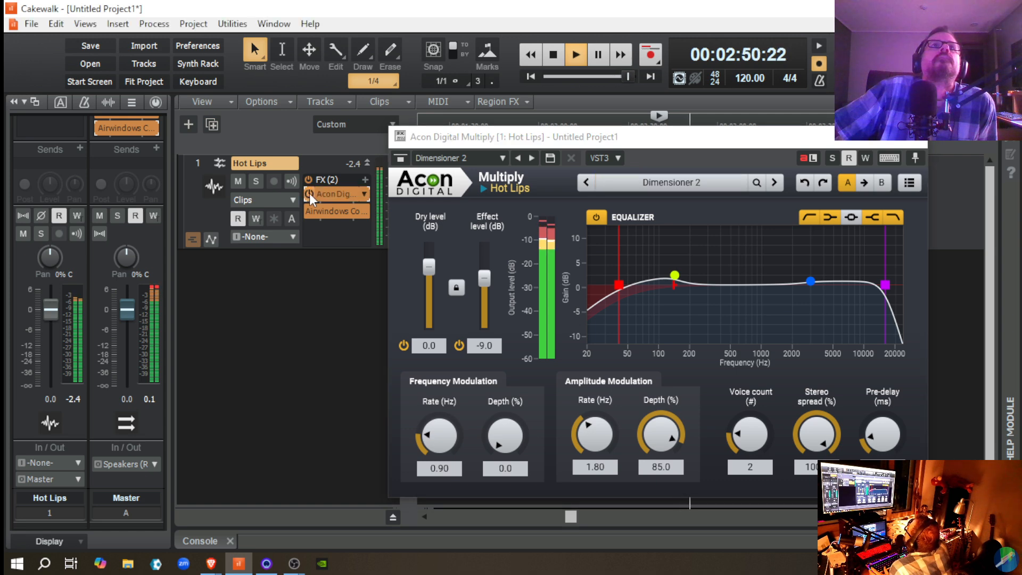
Step: Load the Dimensioner 1 preset in Multiply and replay the passage several times to check the Master output level
click(679, 186)
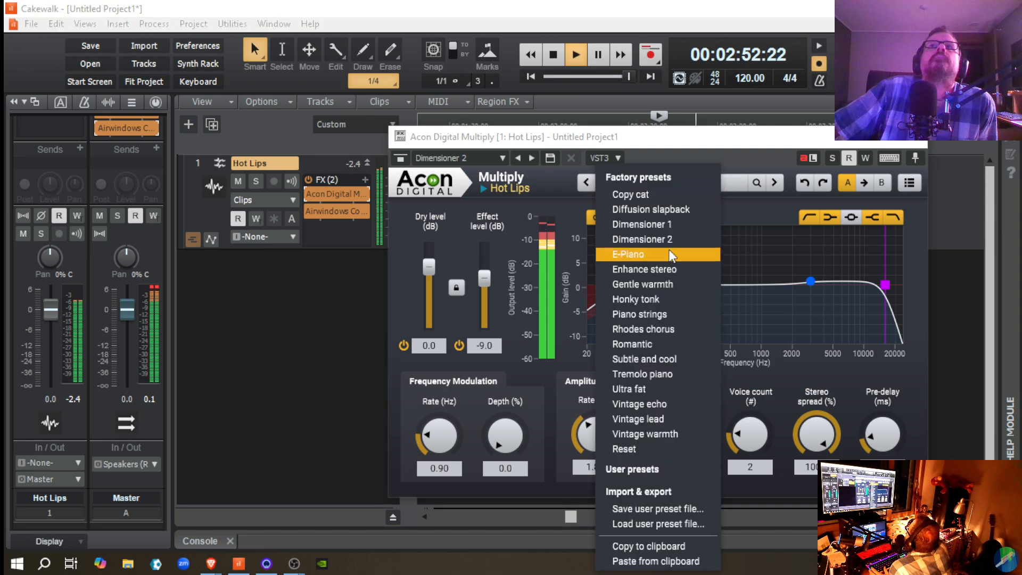
click(669, 229)
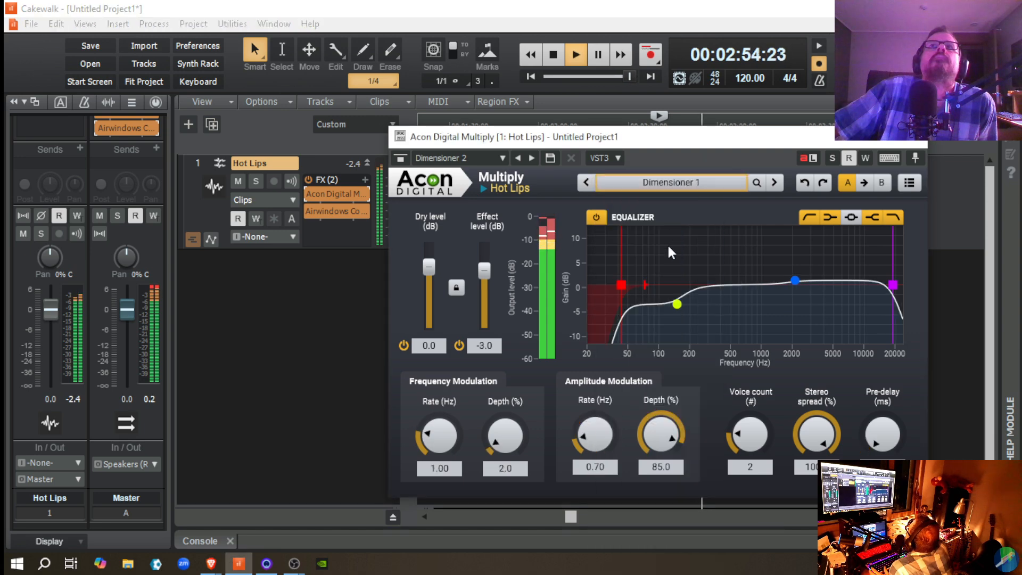
key(space)
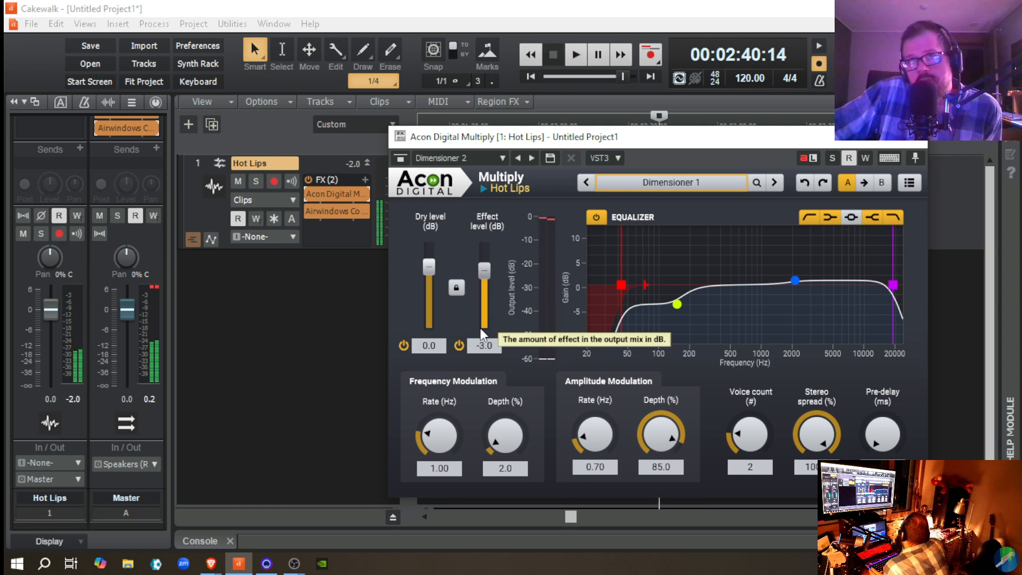
key(space)
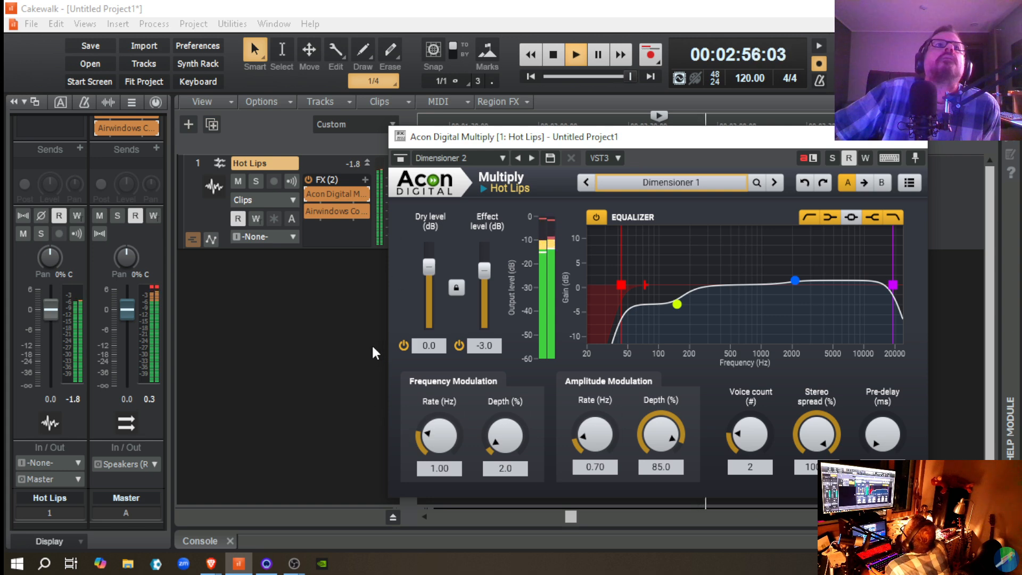
key(space)
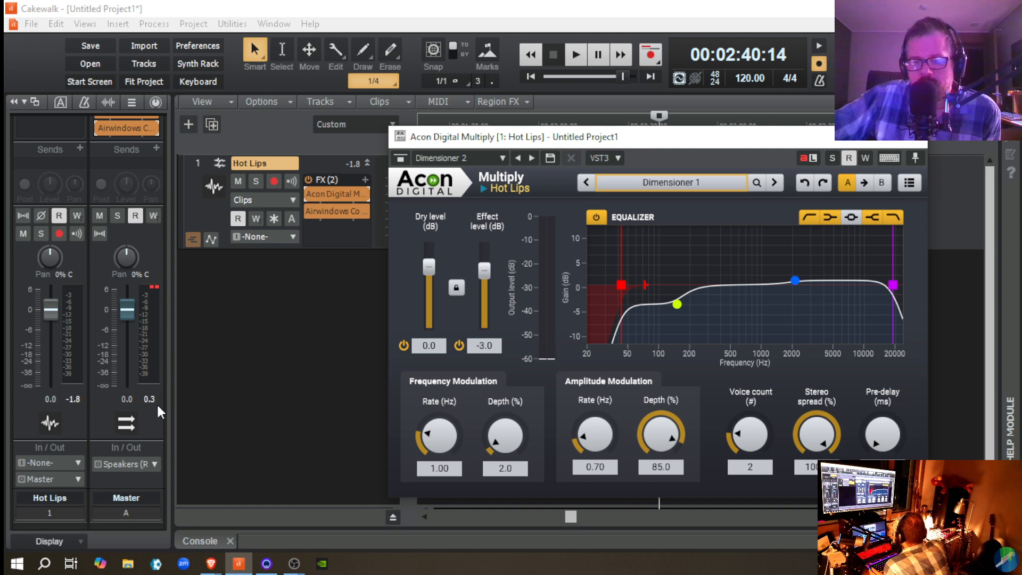
key(space)
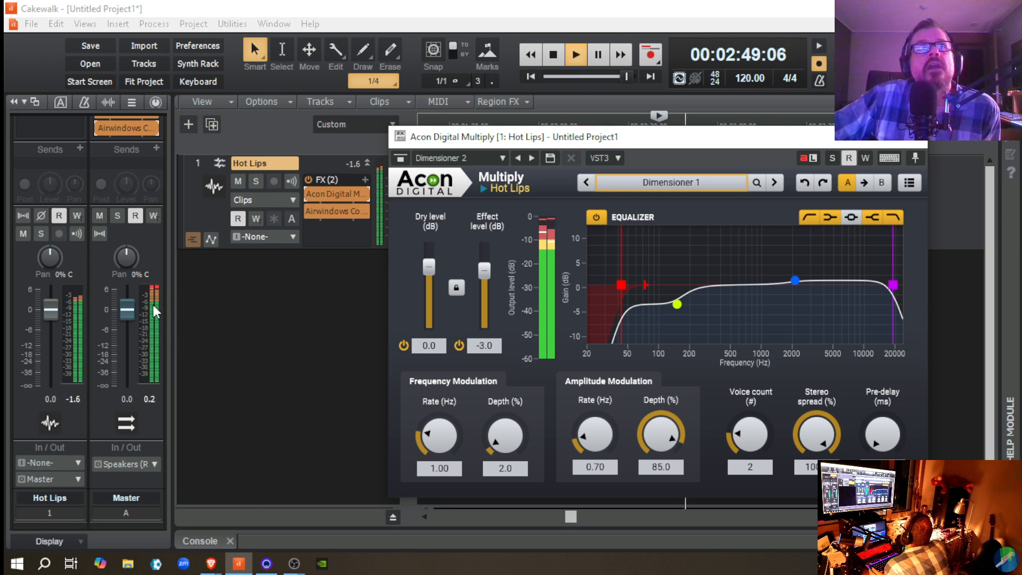
key(space)
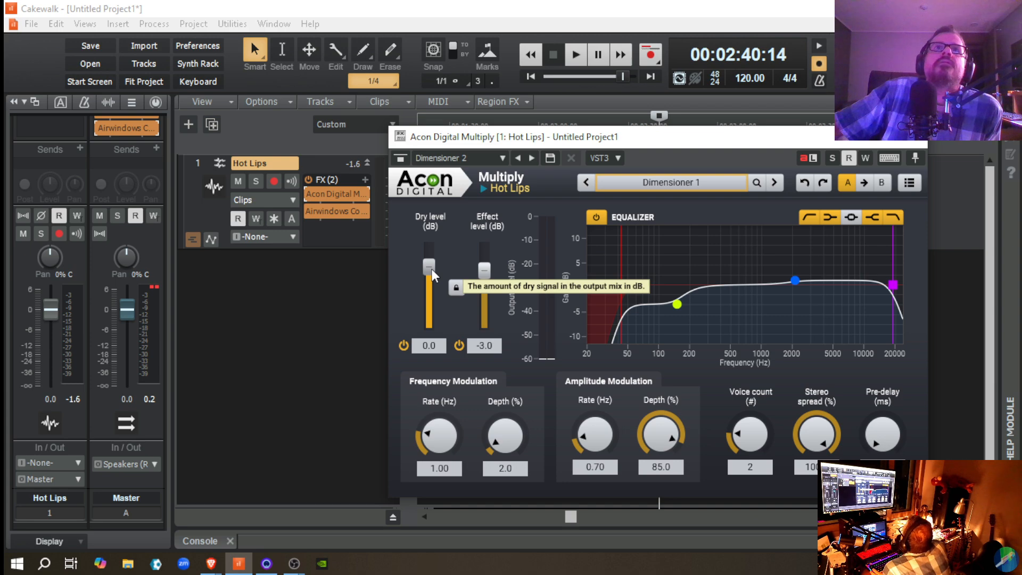
Step: Lower Multiply's dry level in small amounts to -0.9 dB, replaying the passage to check the output
scroll(433, 270, down, 3)
scroll(432, 270, up, 1)
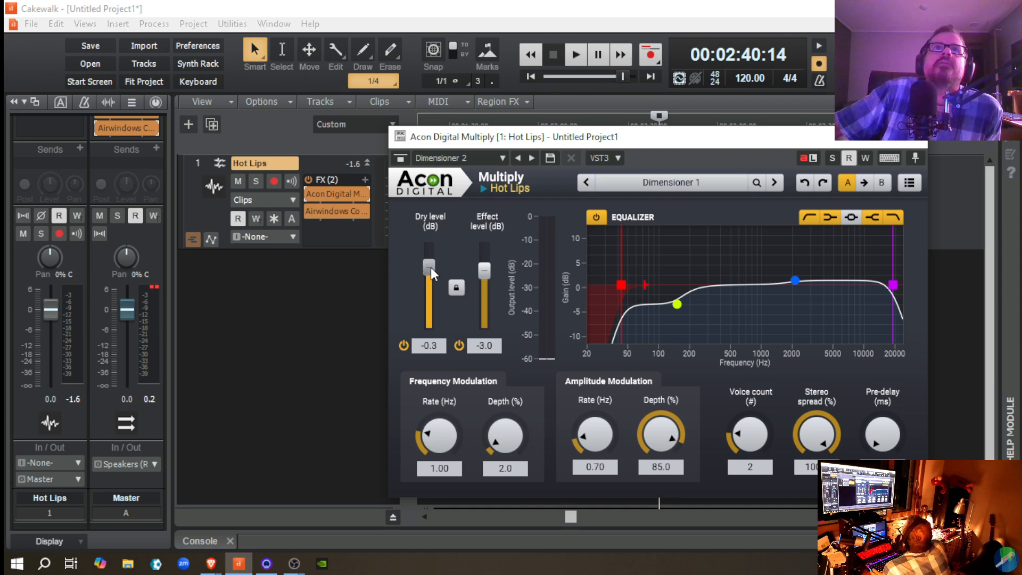
key(space)
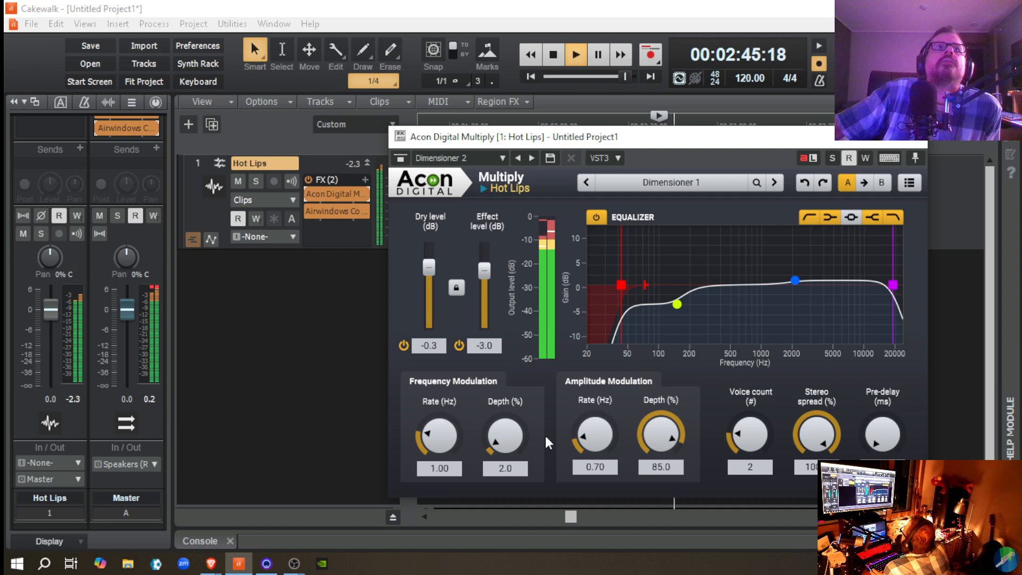
key(space)
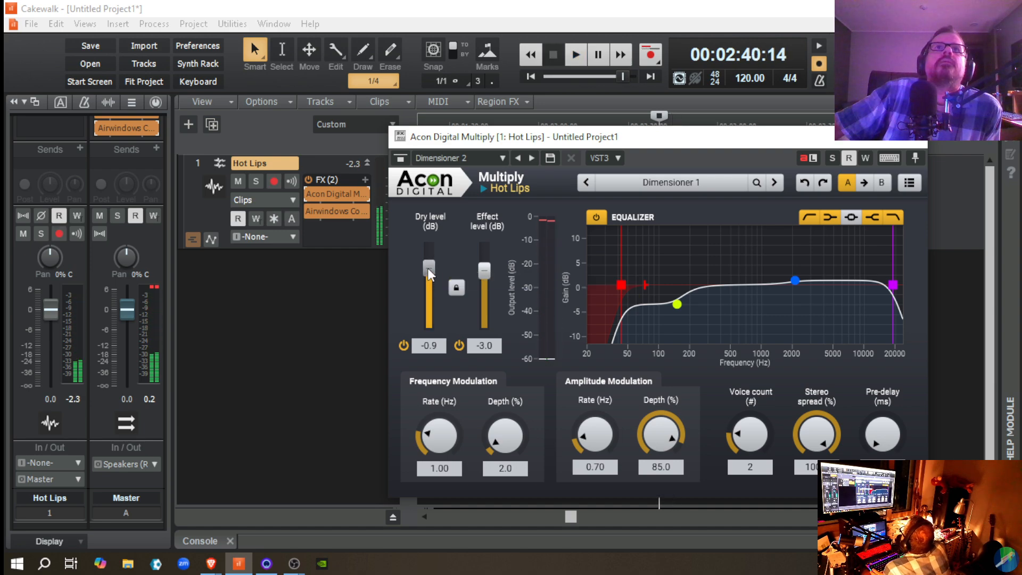
drag(427, 267, 430, 268)
key(space)
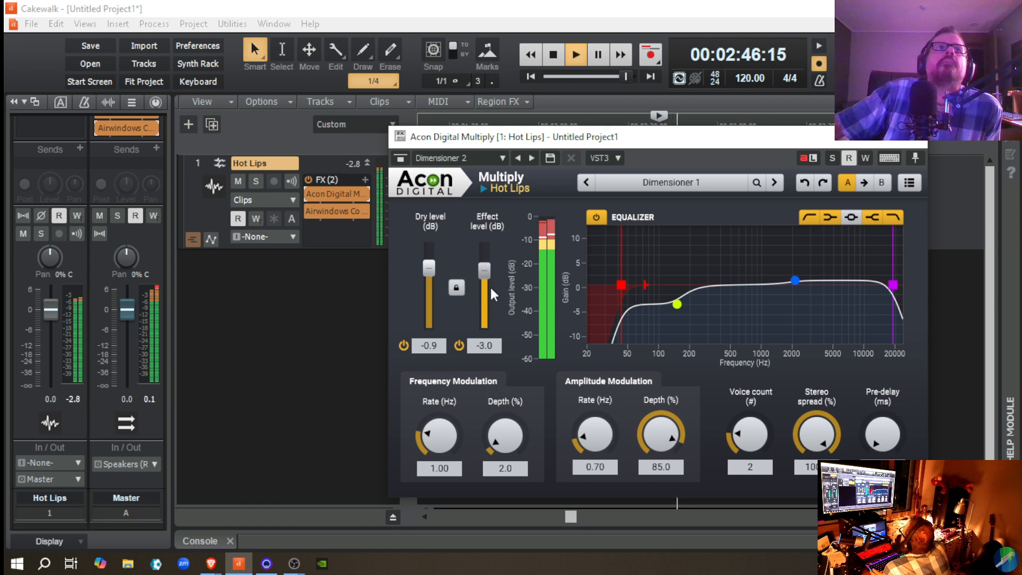
Step: Try an effect level of -2.6 dB in Multiply, and set it to -5.0 dB and replay the passage
key(space)
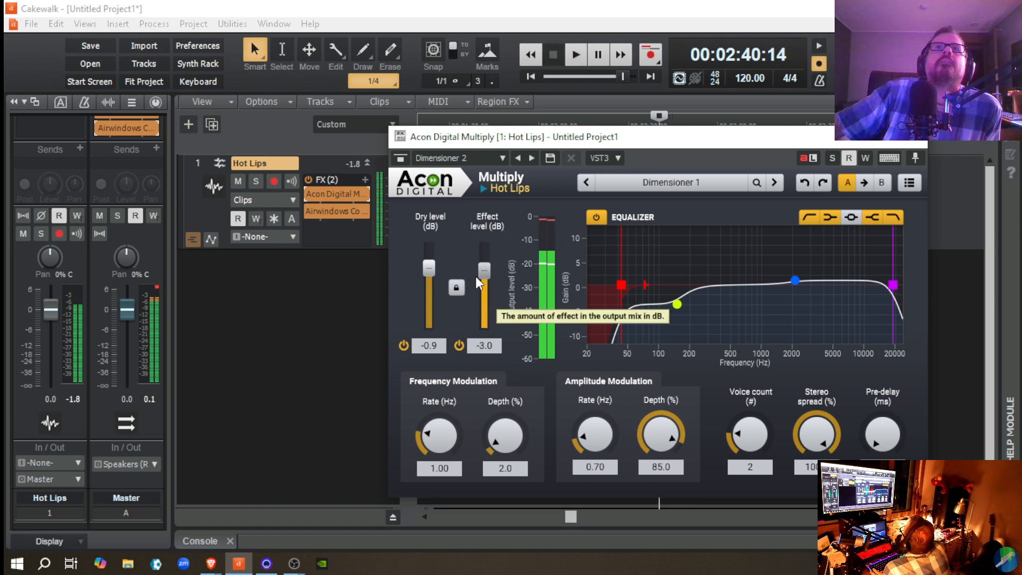
click(484, 270)
key(space)
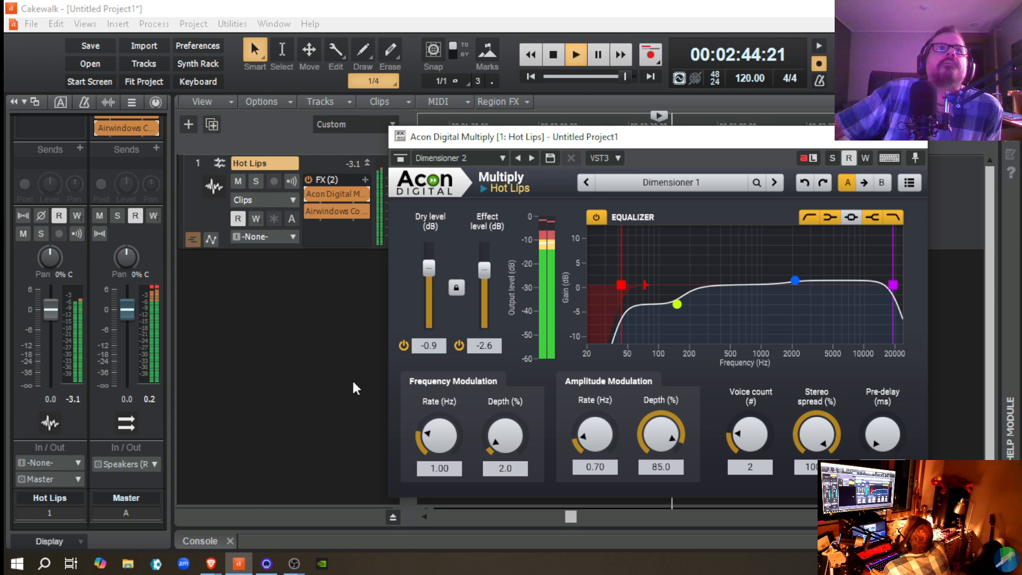
key(space)
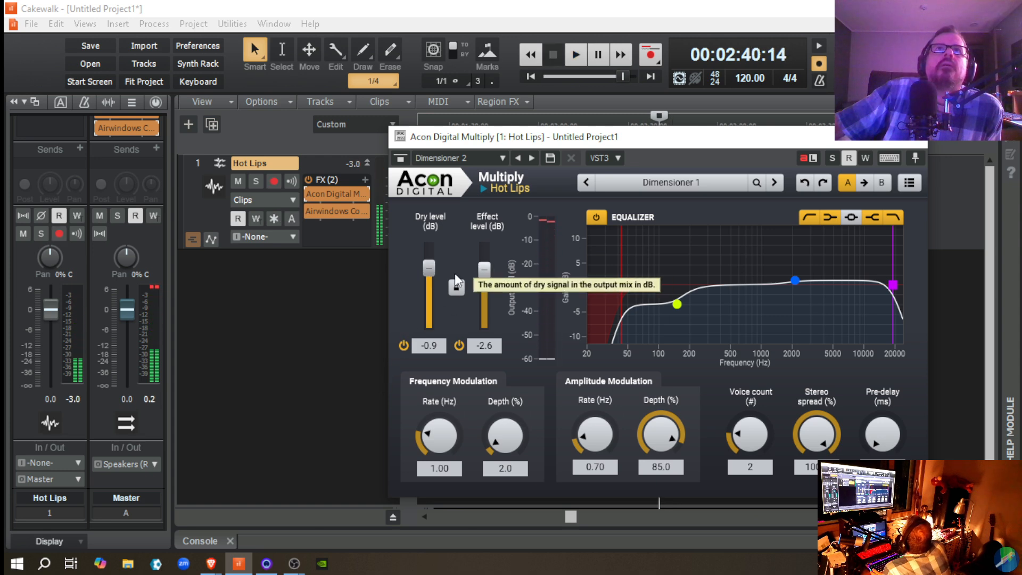
click(482, 274)
key(space)
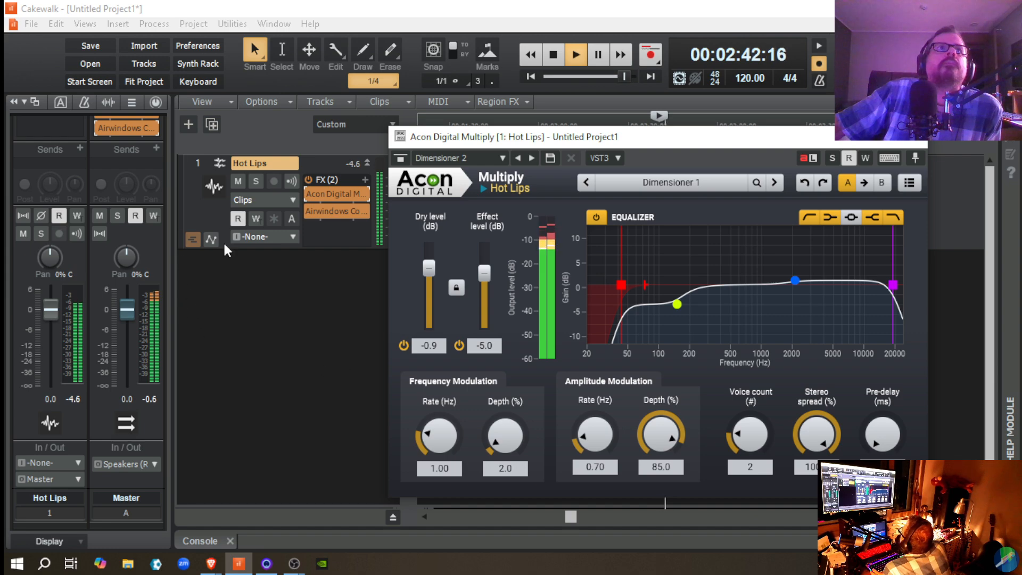
Step: Bypass and re-enable Multiply on Hot Lips during playback to compare its sound and level with the dry track
click(308, 193)
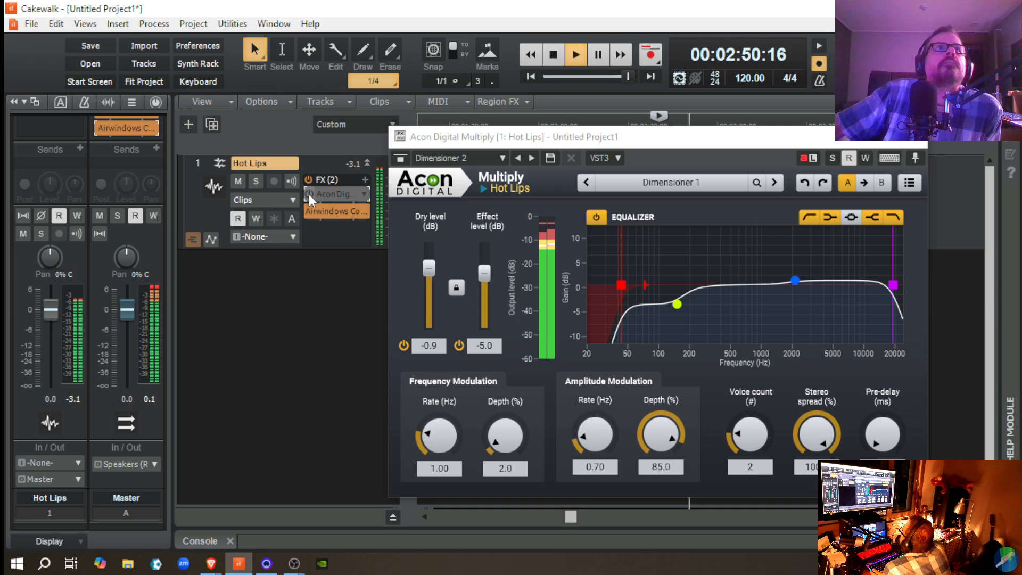
click(309, 194)
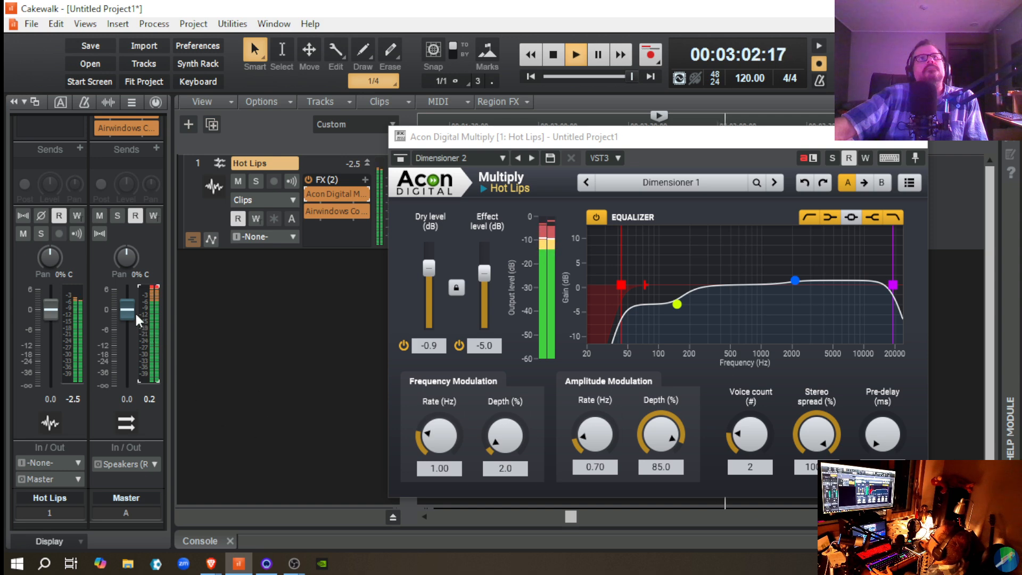
Step: Stop playback and lower the Master volume fader to -0.1 dB
key(space)
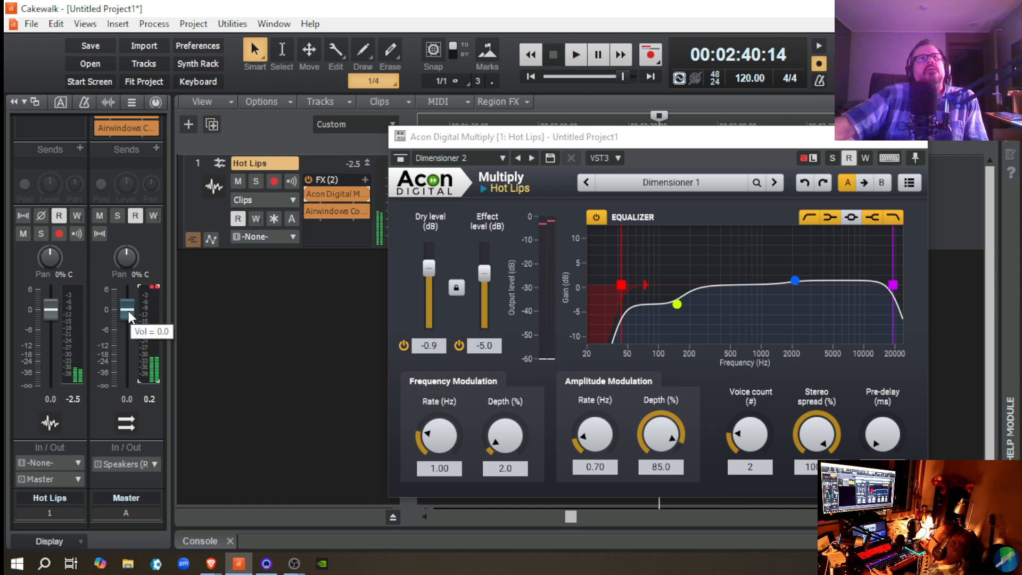
click(128, 312)
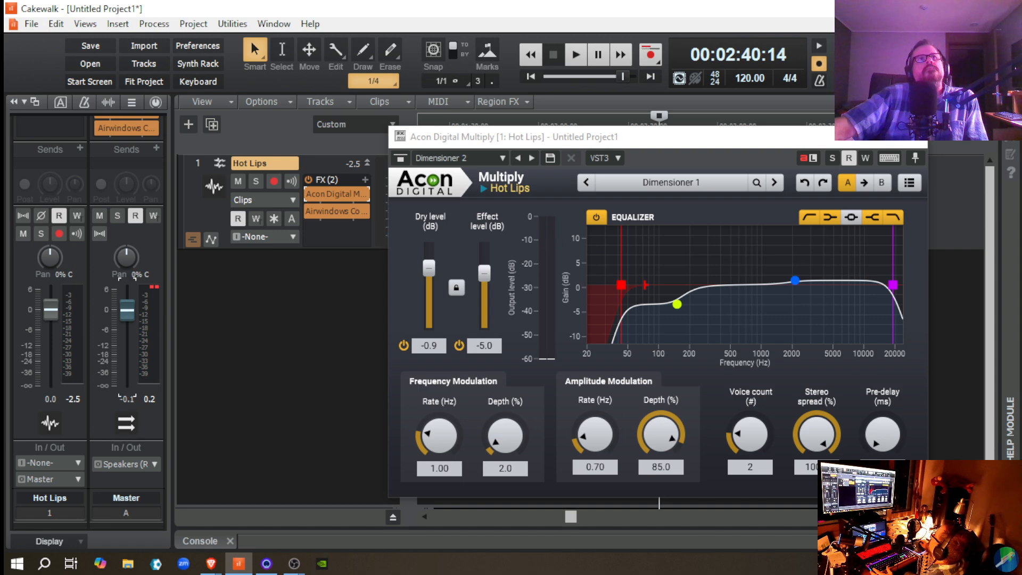
Step: Reset the Master volume to 0.0 dB, and delete and re-insert Acon Digital Multiply on Hot Lips so it follows Airwindows Consolidated
double_click(128, 312)
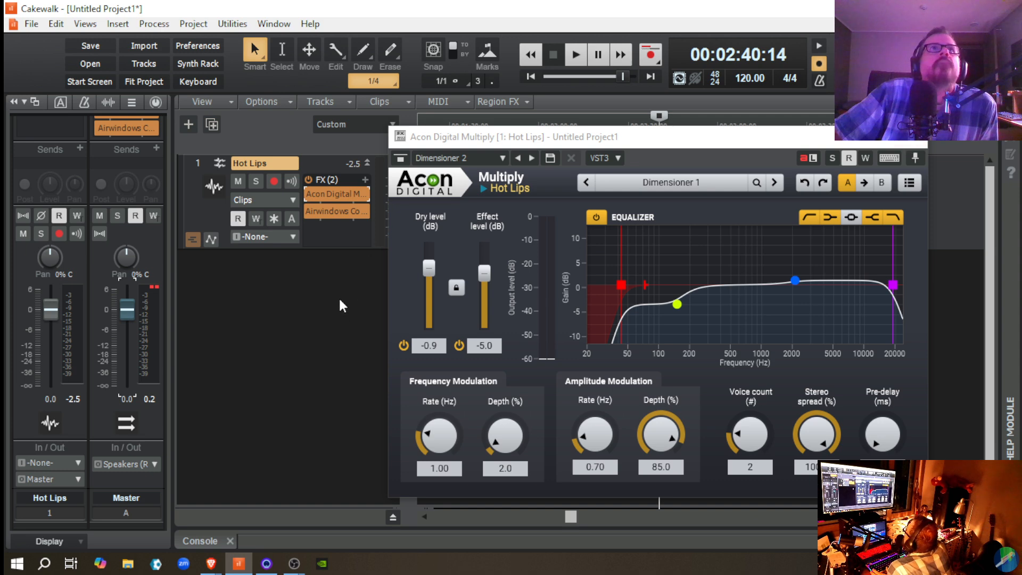
right_click(331, 191)
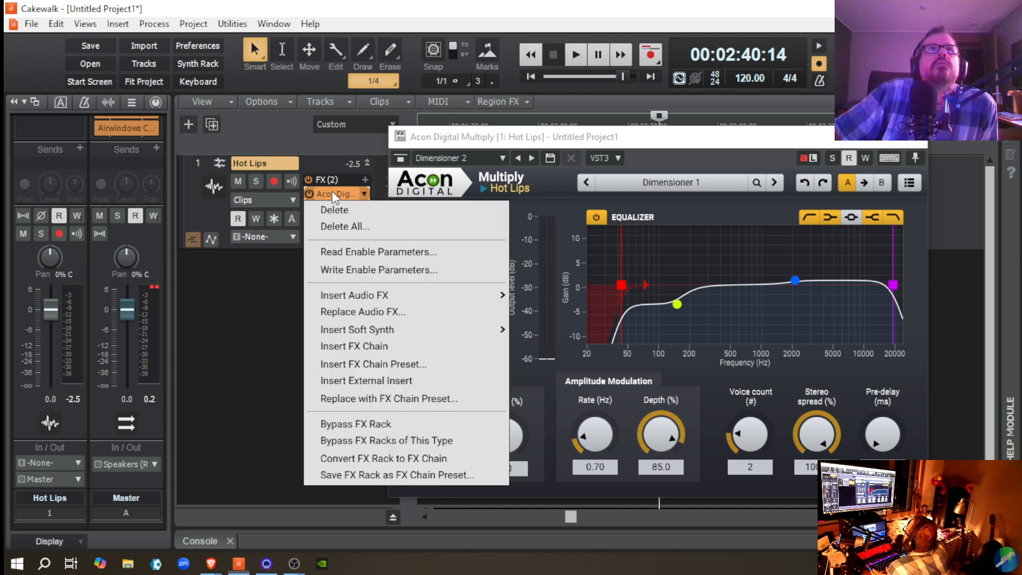
click(364, 210)
right_click(362, 183)
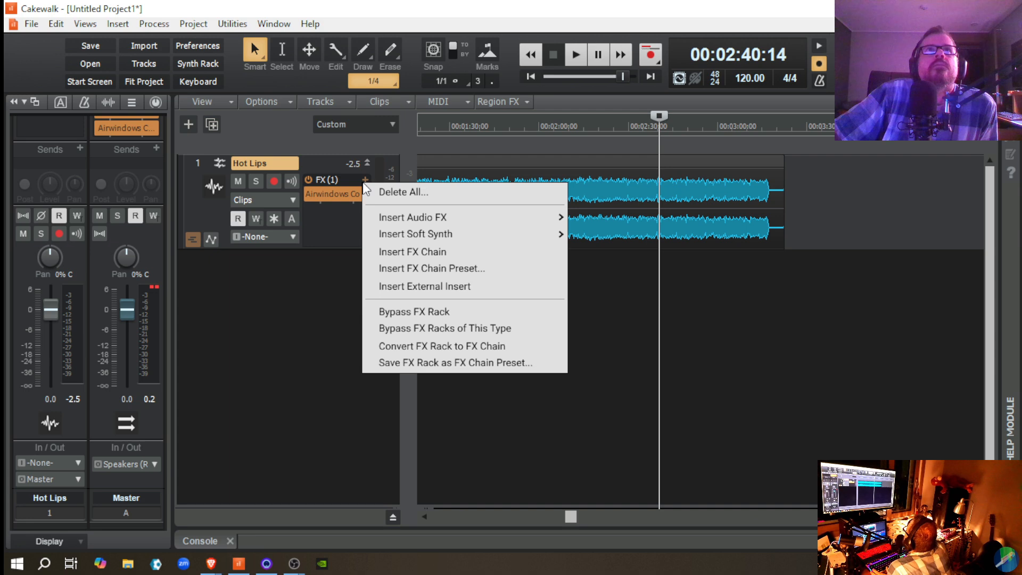
mouse_move(485, 220)
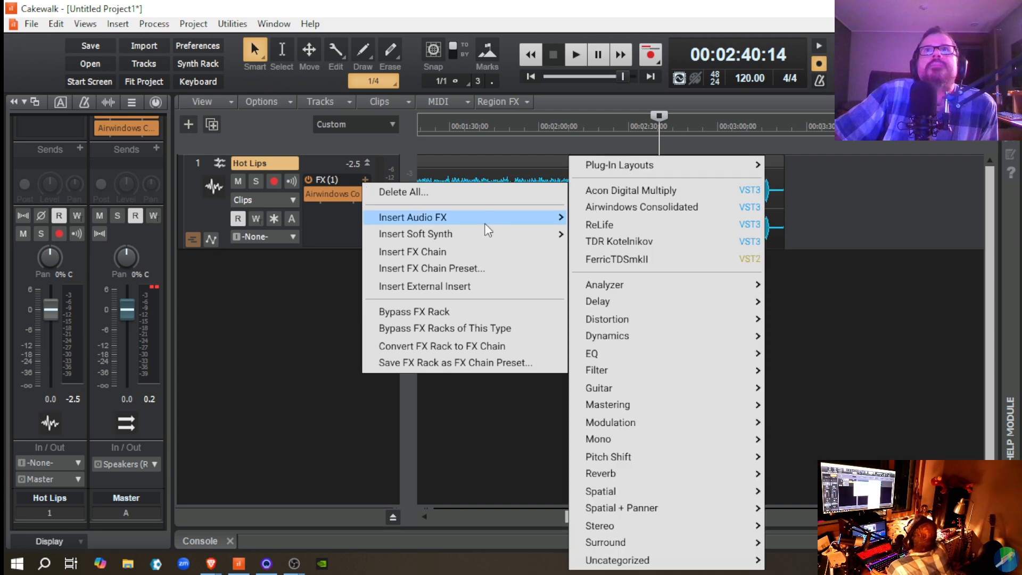
click(666, 190)
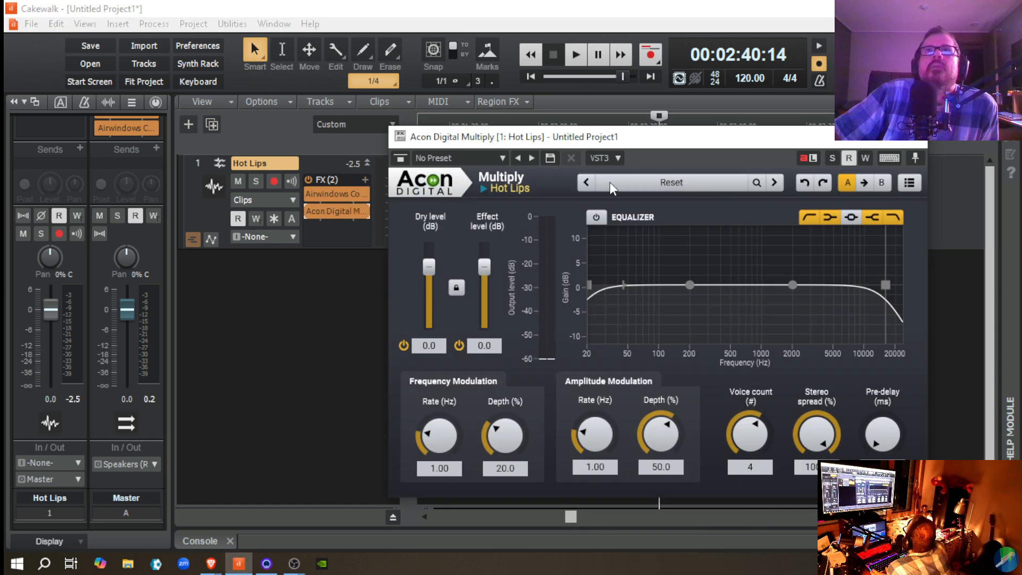
Step: Load the Dimensioner 1 factory preset in the new Multiply instance and close its window
click(660, 180)
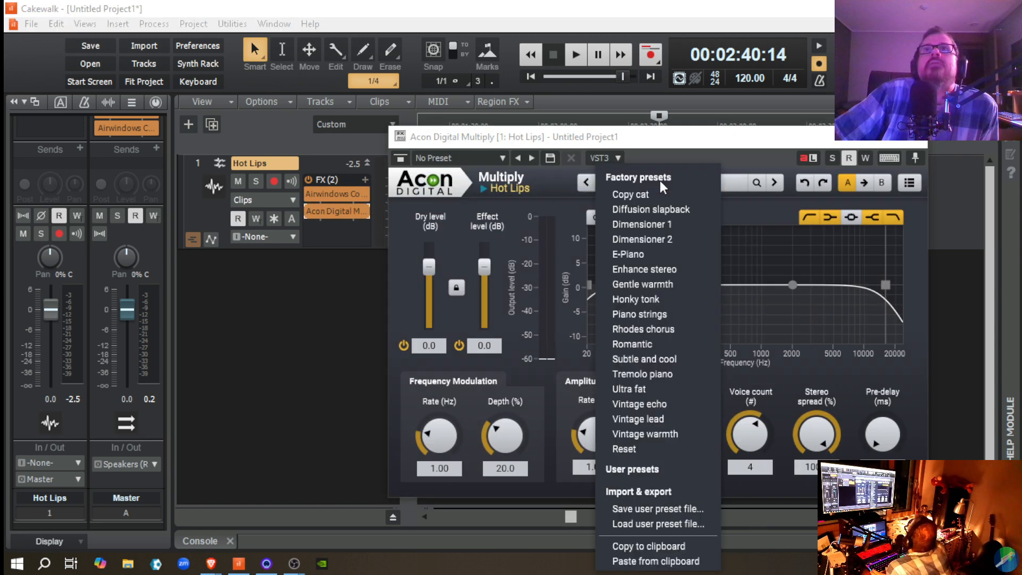
click(665, 239)
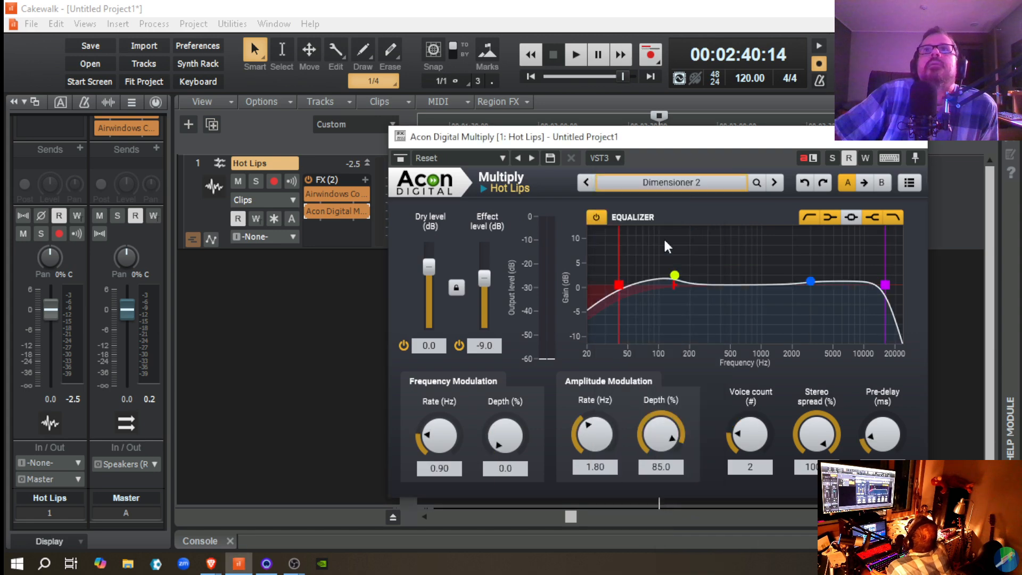
click(663, 185)
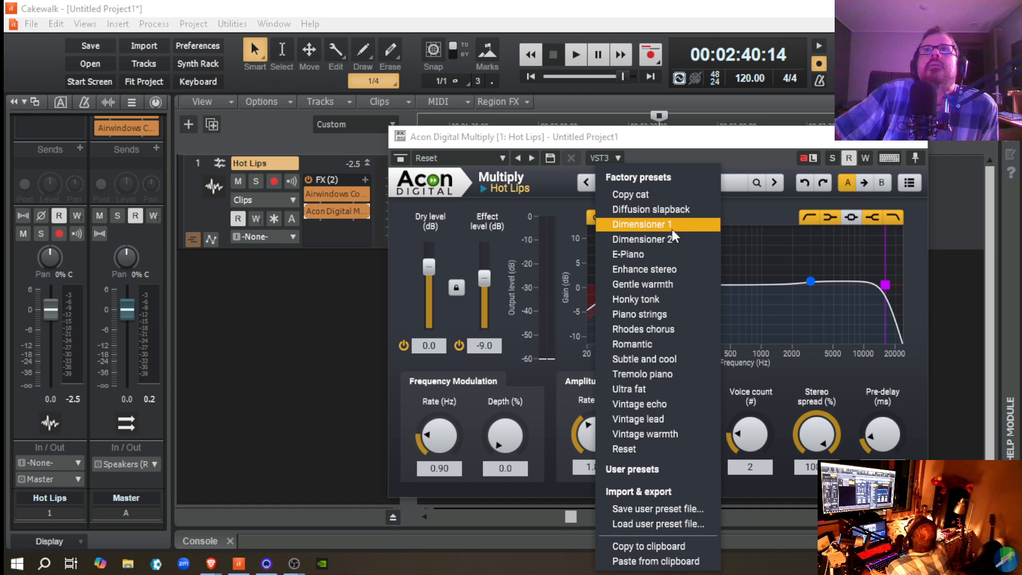
click(672, 226)
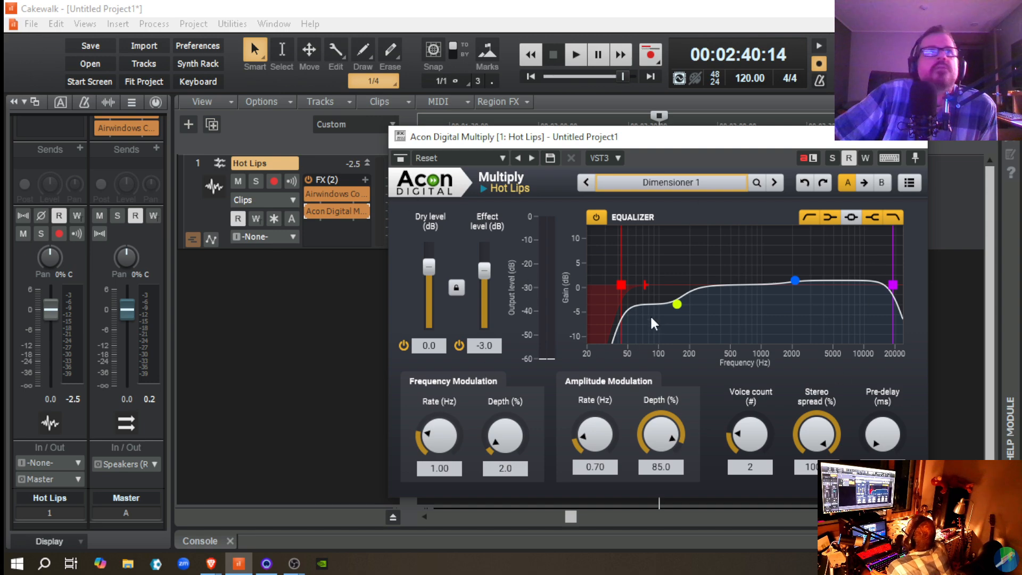
click(919, 138)
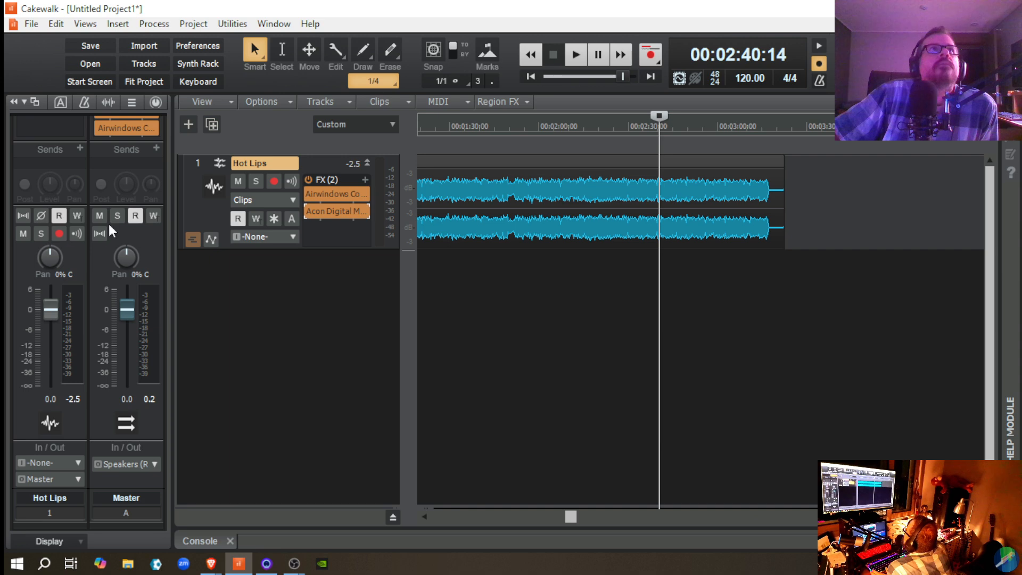
Step: Find and open ToTape8 among the Master effects, lower its Input to 0.5900, and replay the passage to check the level
scroll(72, 133, up, 2)
scroll(59, 160, up, 2)
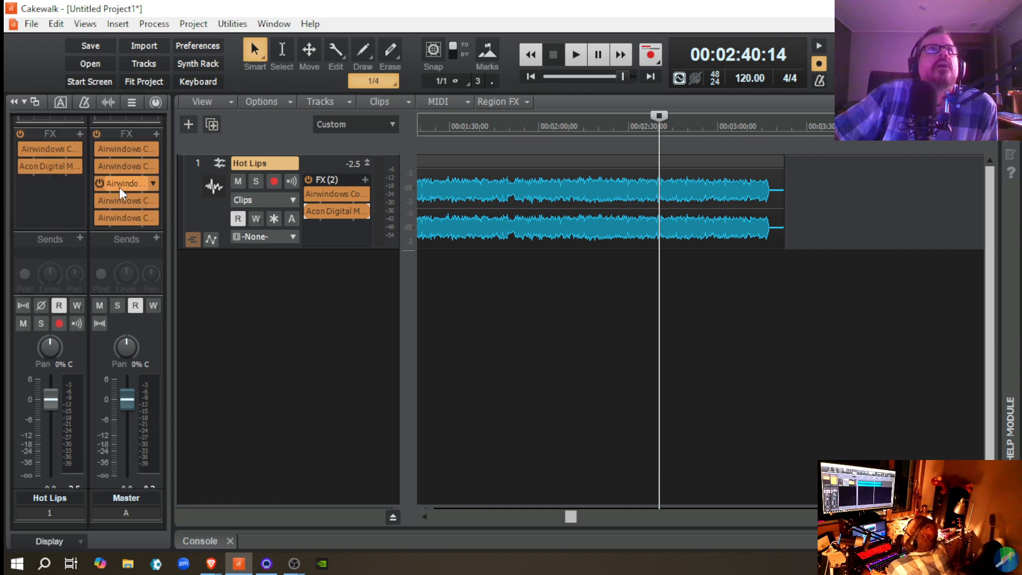
double_click(124, 203)
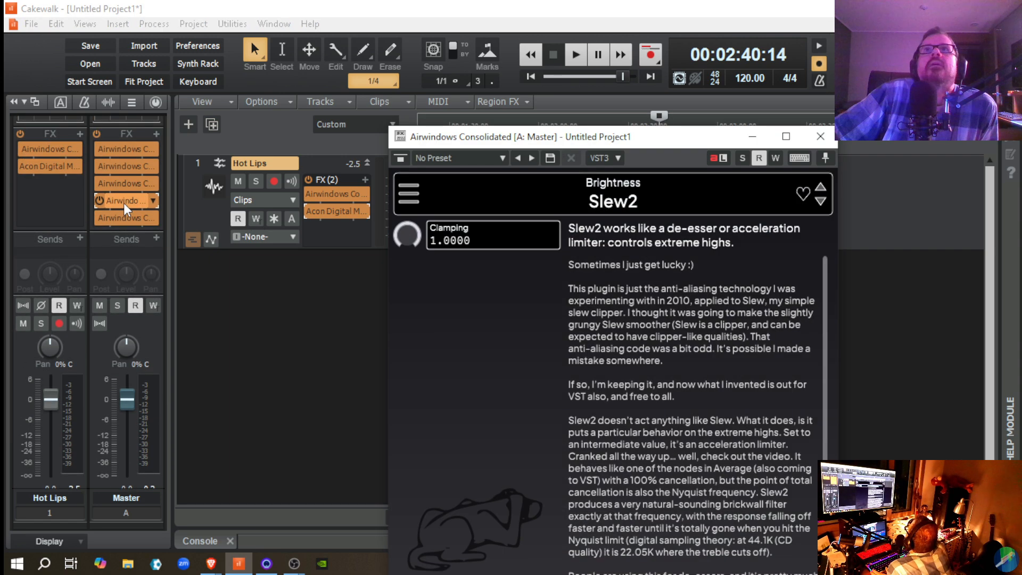
click(815, 140)
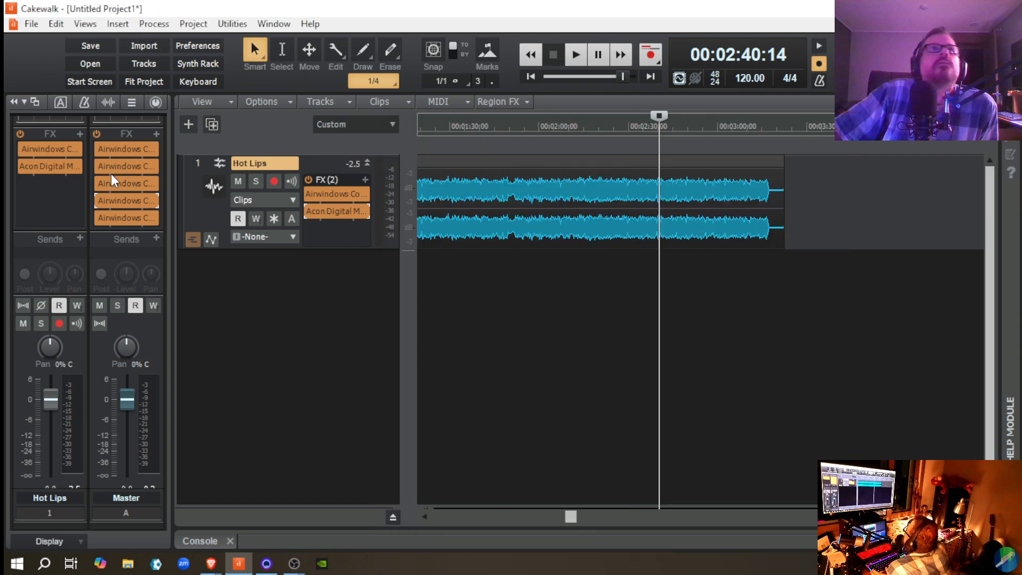
double_click(122, 184)
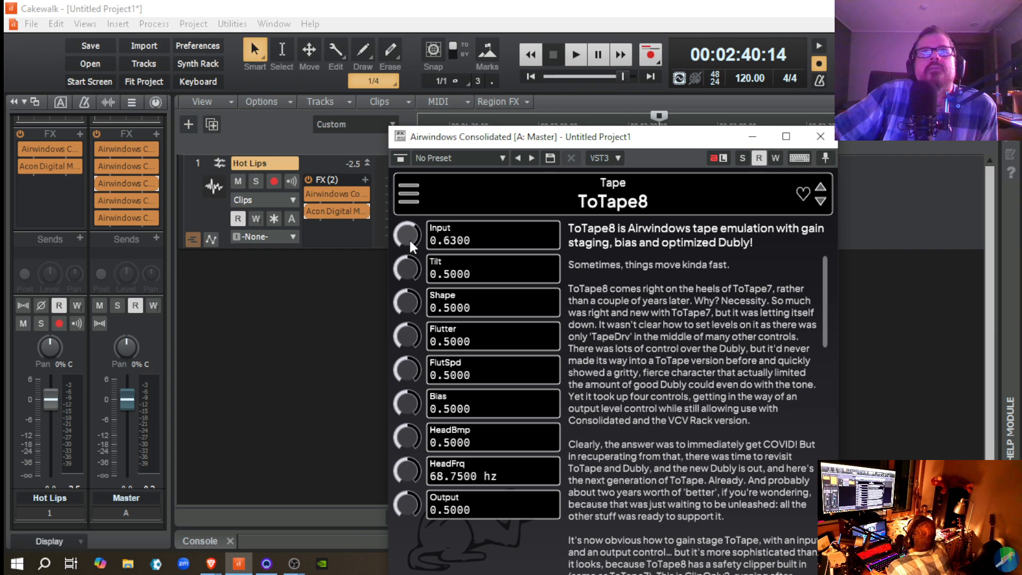
scroll(409, 239, down, 2)
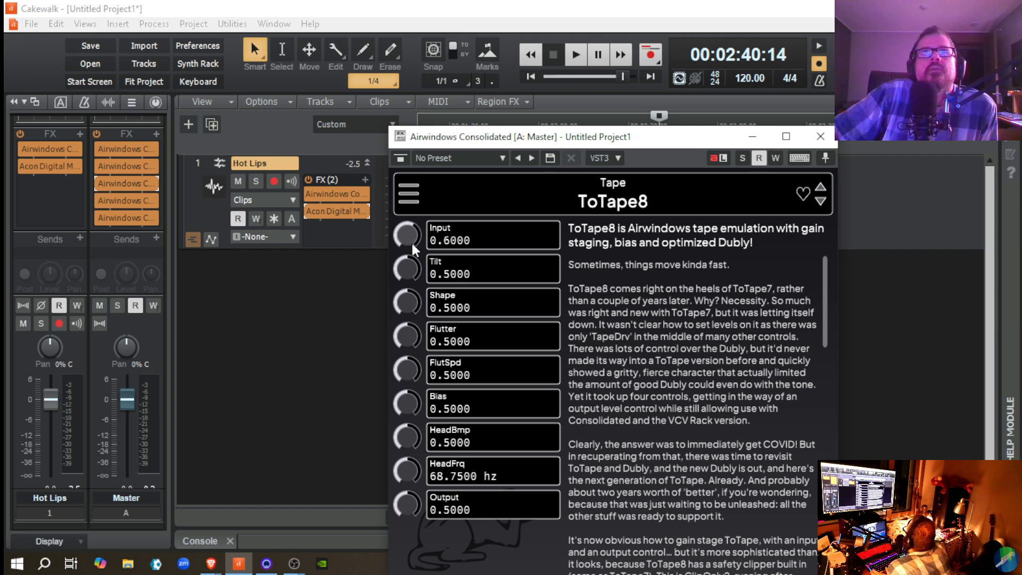
key(space)
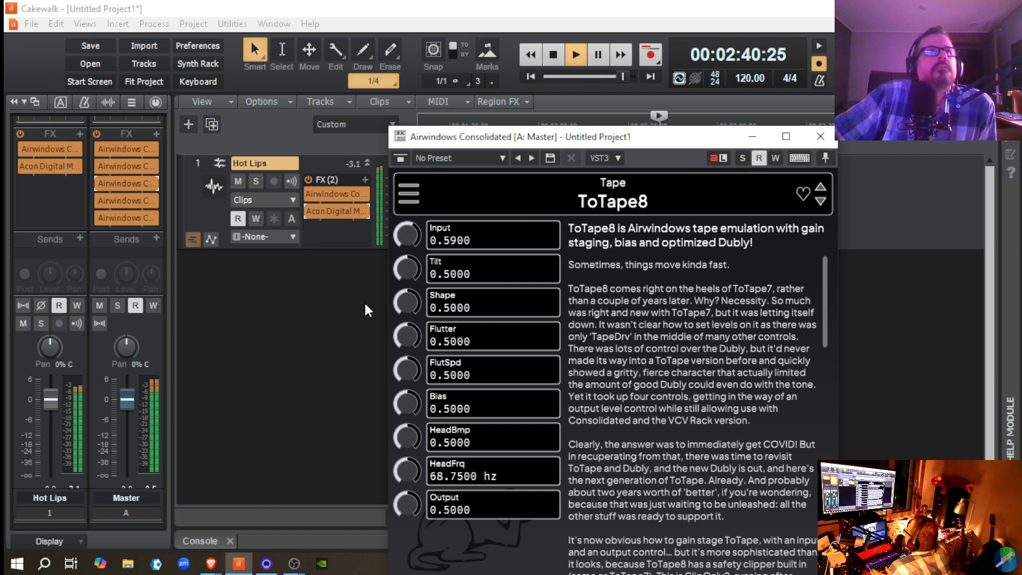
scroll(170, 326, down, 1)
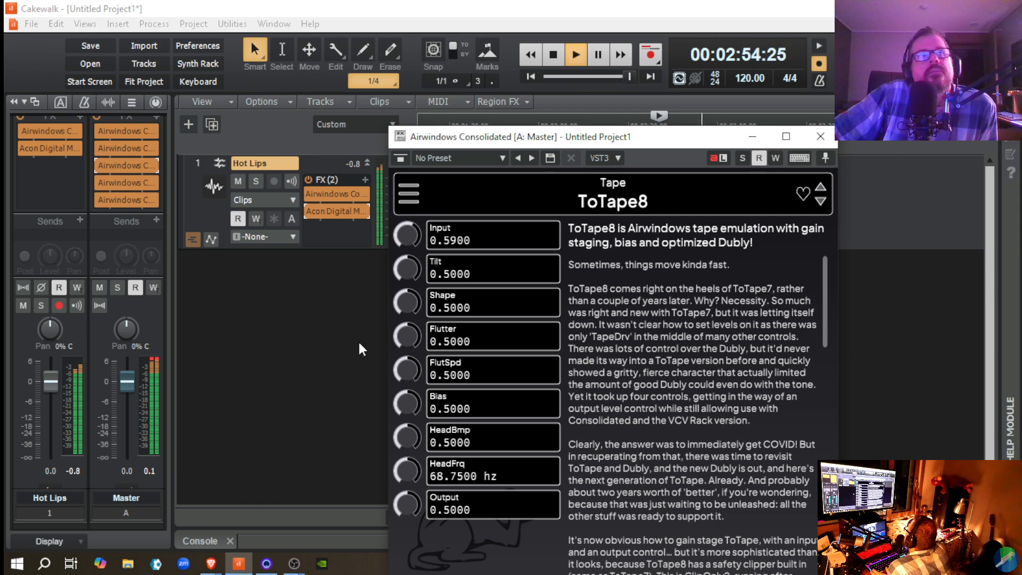
key(space)
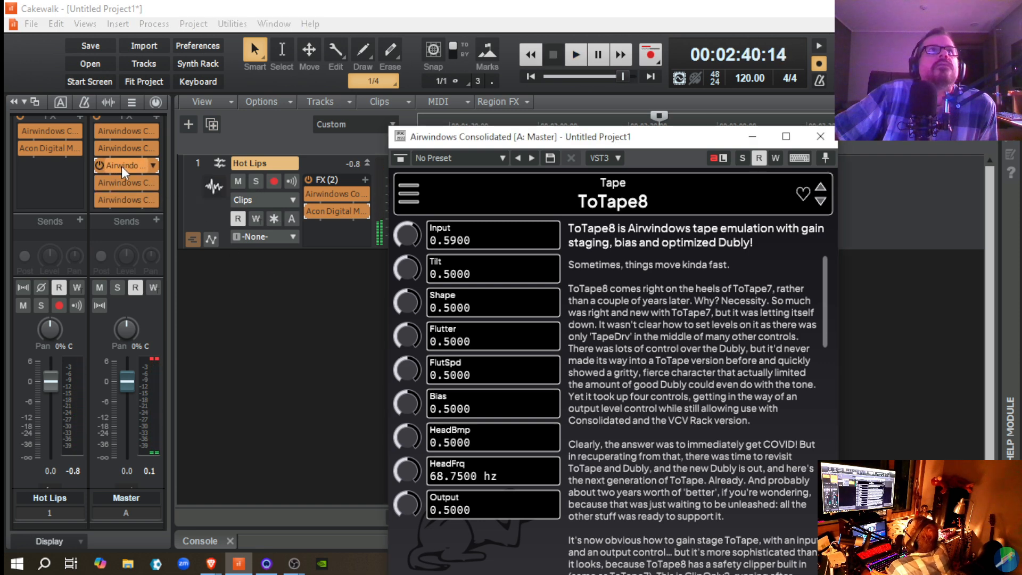
Step: Bypass and re-enable ToTape8 on the Master, playing the passage in each state to compare the output level
click(99, 163)
key(space)
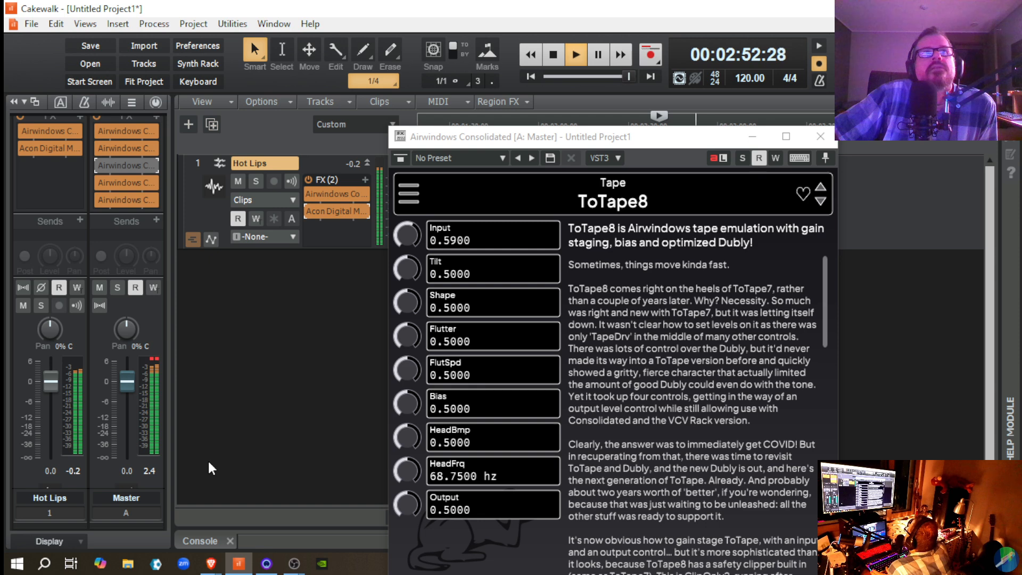
key(space)
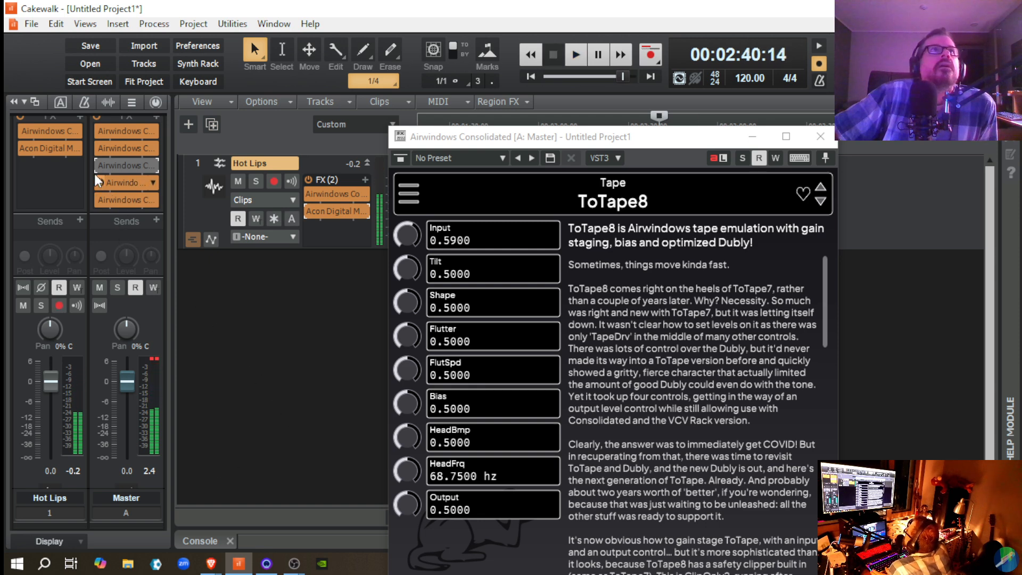
click(98, 164)
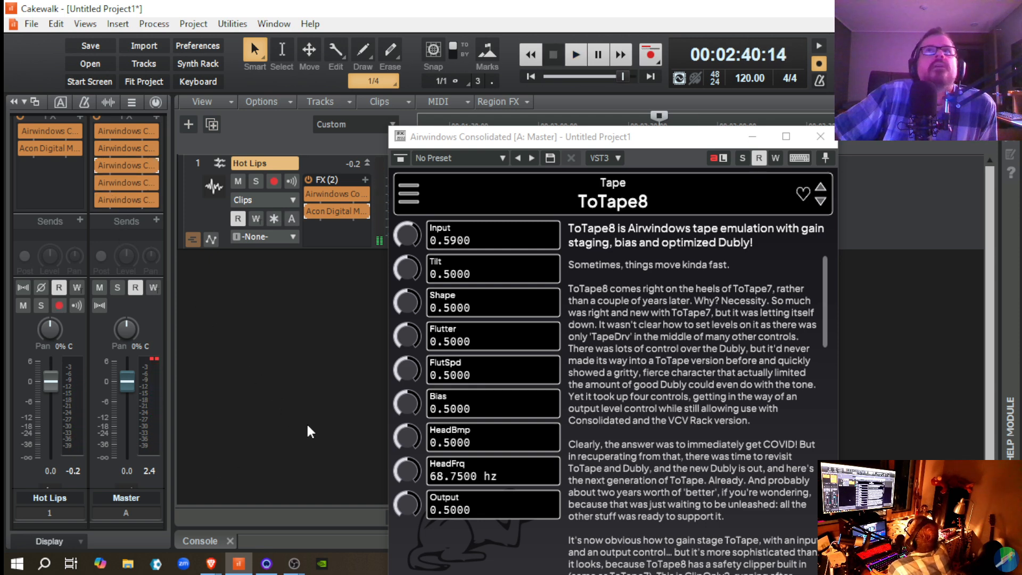
key(space)
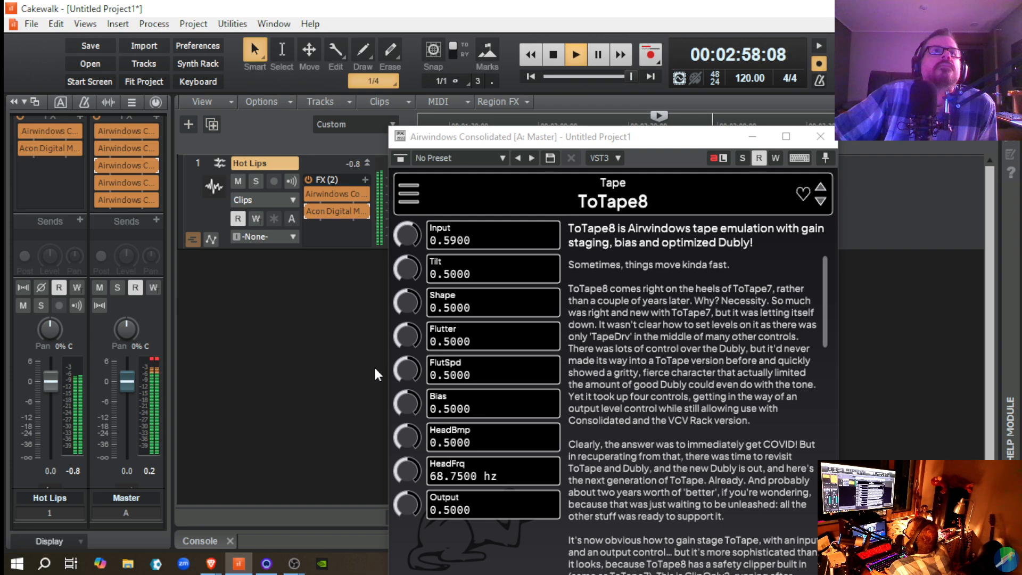
key(space)
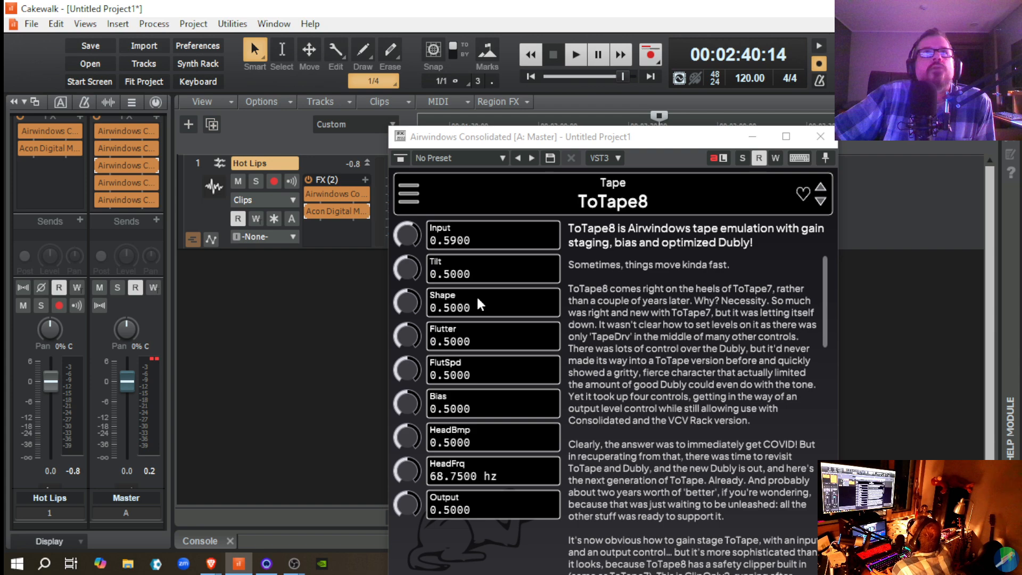
Step: Reset ToTape8's Input to 0.5000 and replay the passage with the Master clip indicator cleared
double_click(408, 236)
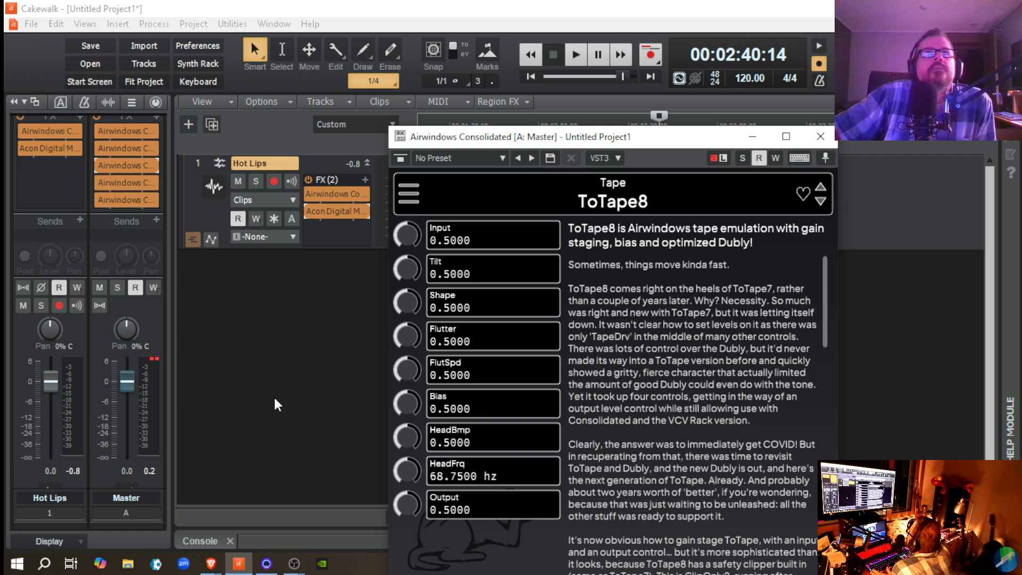
click(153, 362)
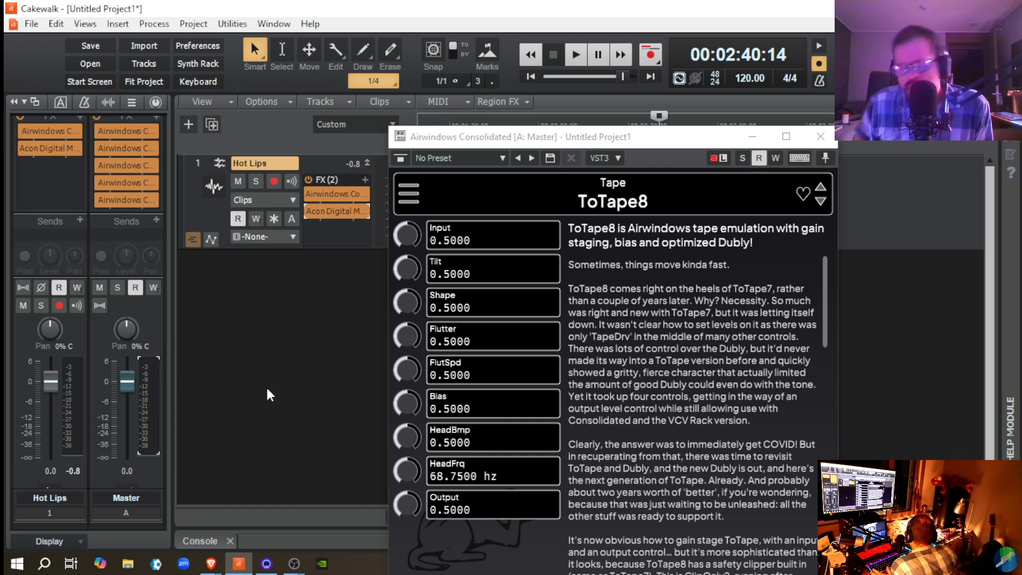
key(space)
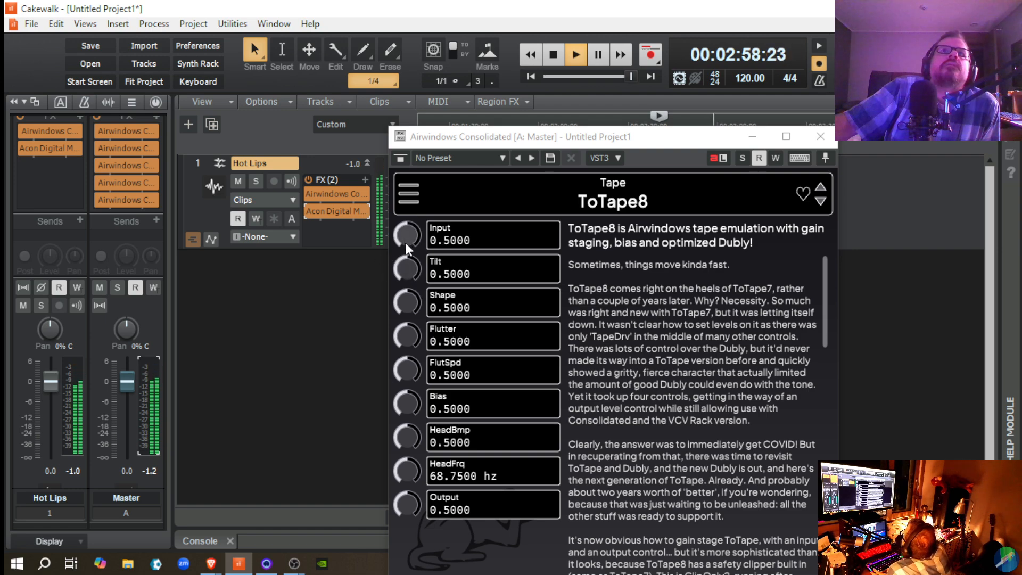
Step: Fine-tune ToTape8's Input during playback, trying 0.5400 and settling on 0.5300, and stop playback and close the plug-in window
drag(404, 241, 404, 237)
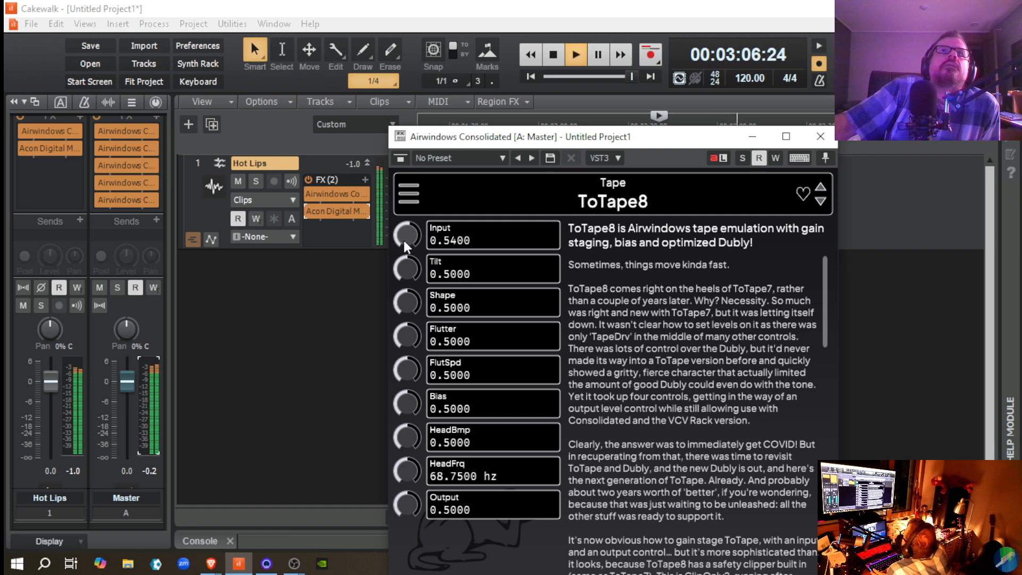
double_click(448, 240)
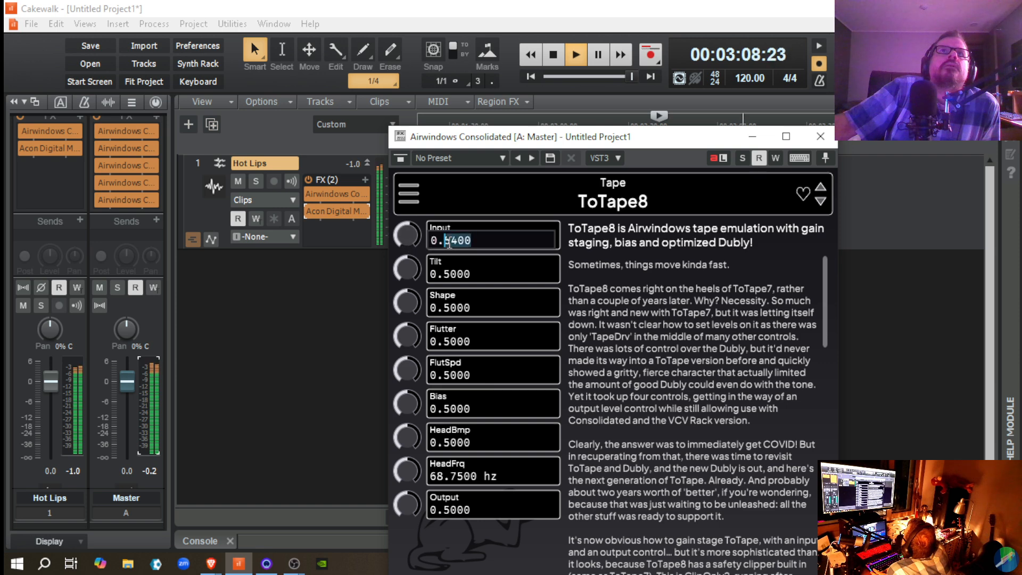
click(457, 241)
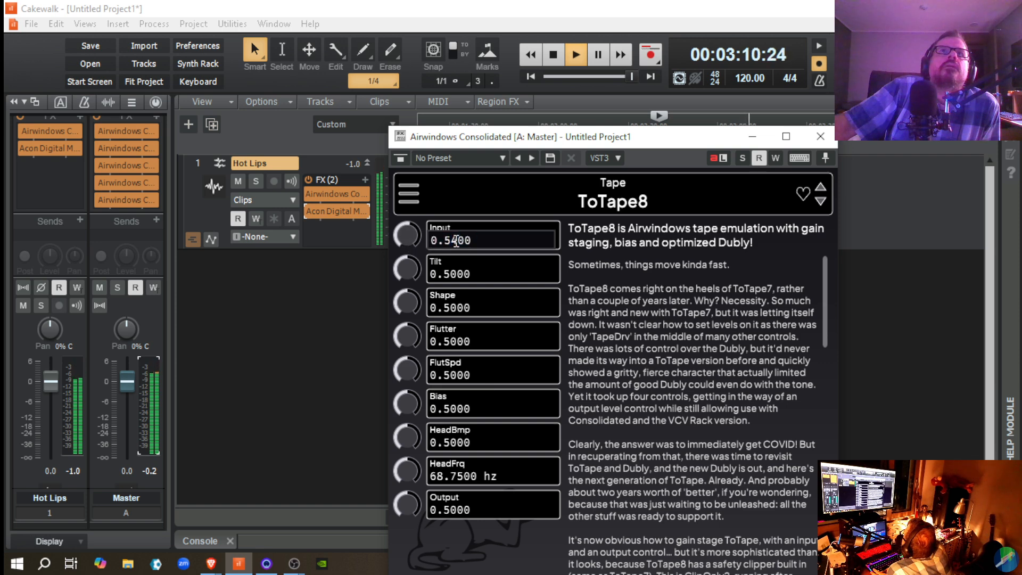
drag(456, 241, 452, 242)
text(3)
key(Return)
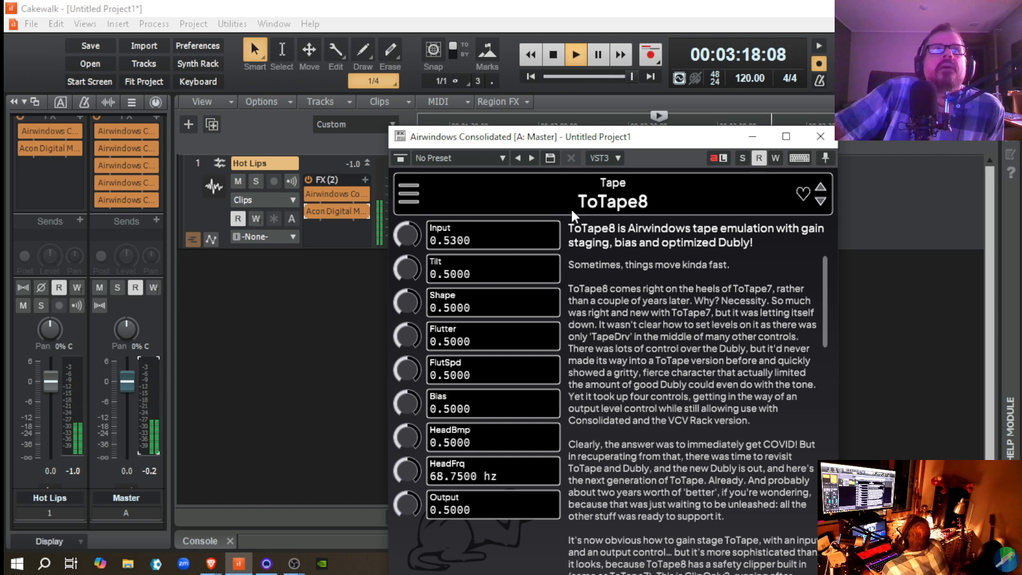
key(space)
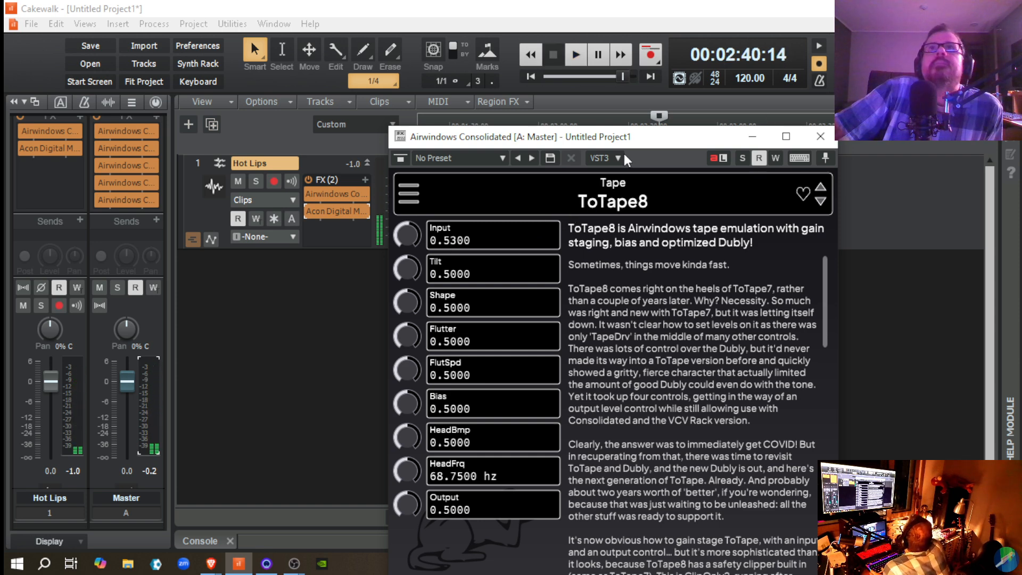
drag(622, 140, 606, 80)
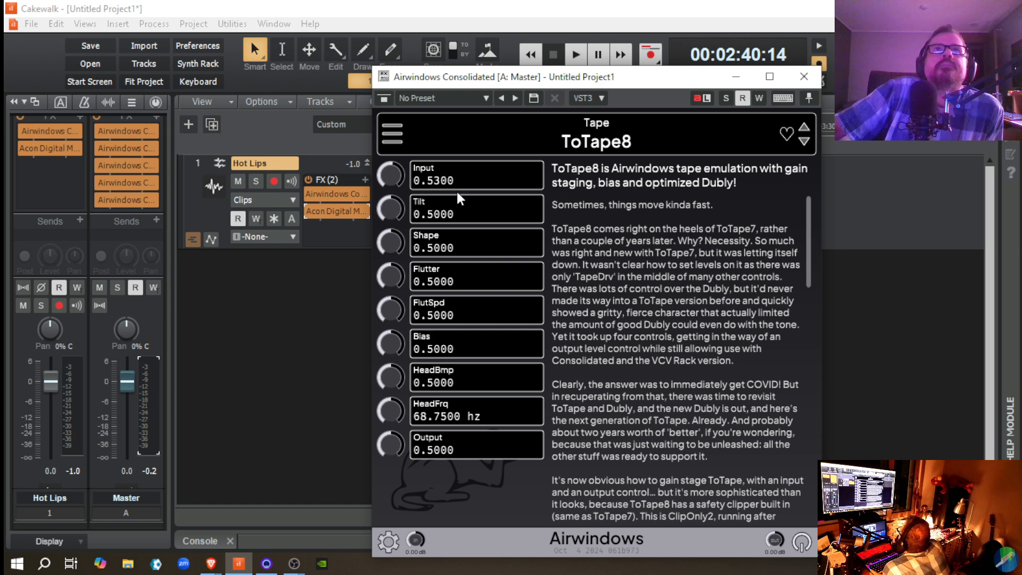
click(802, 78)
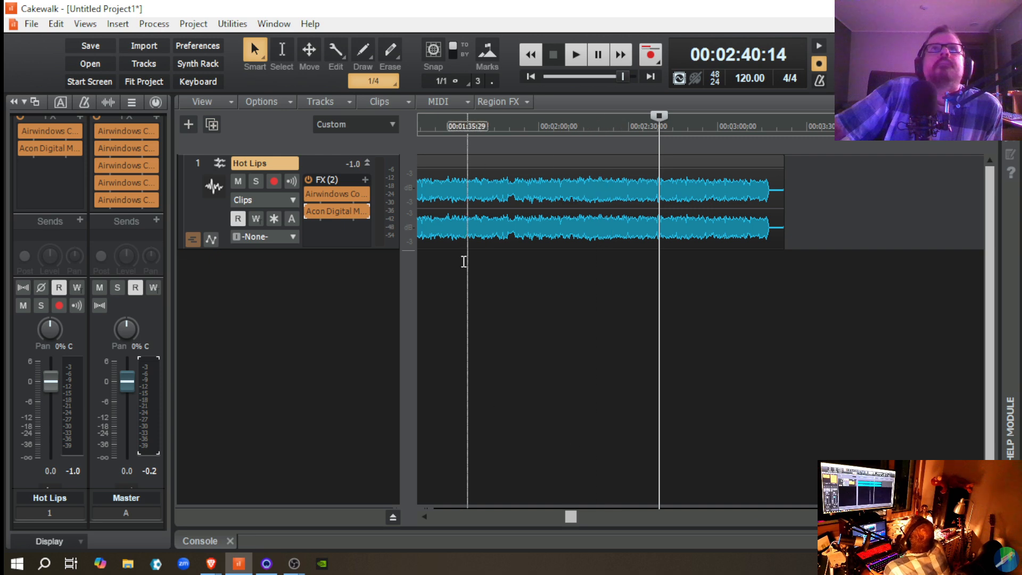
Step: Play the passage and bypass and re-enable the Hot Lips effects rack to compare the processed and dry sound
key(space)
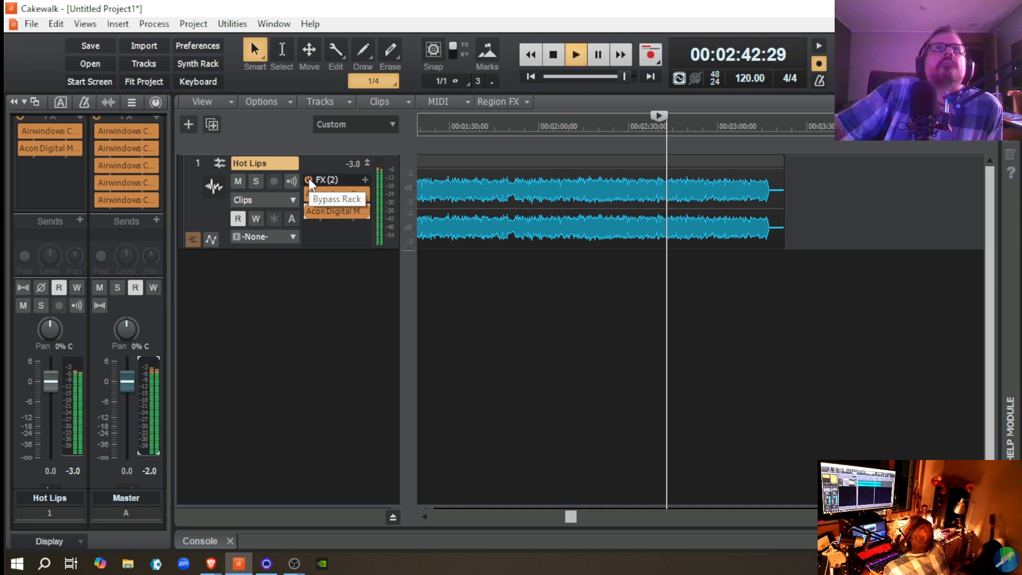
click(309, 179)
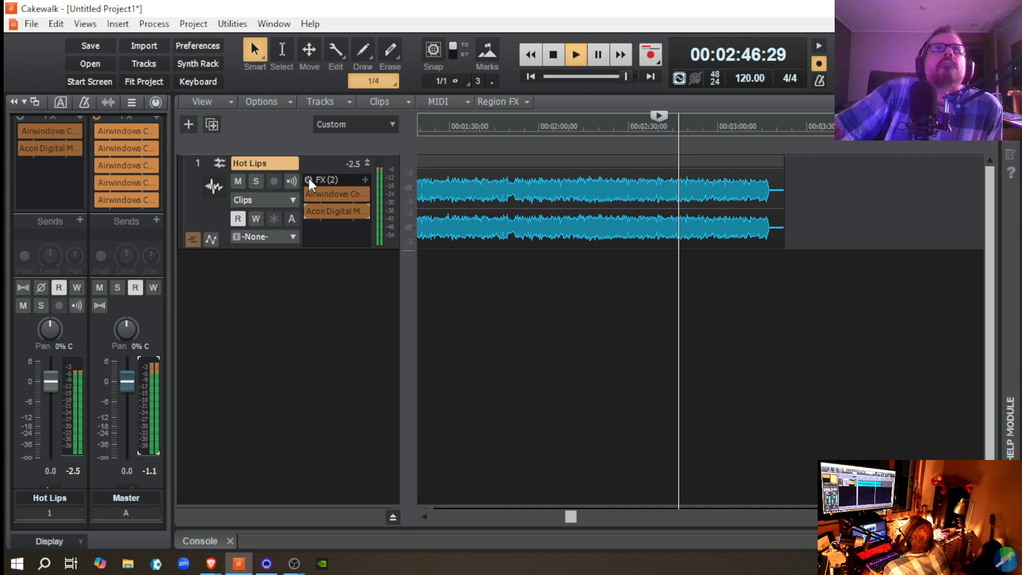
click(309, 179)
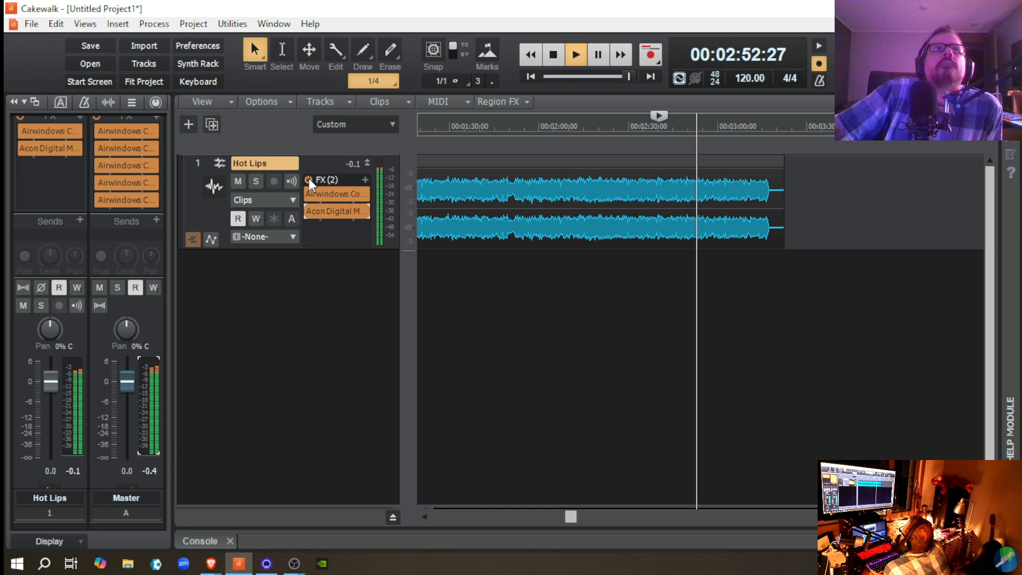
Step: Bypass the Hot Lips and Master effects racks during playback, listen to the dry signal, and re-enable both racks
click(309, 178)
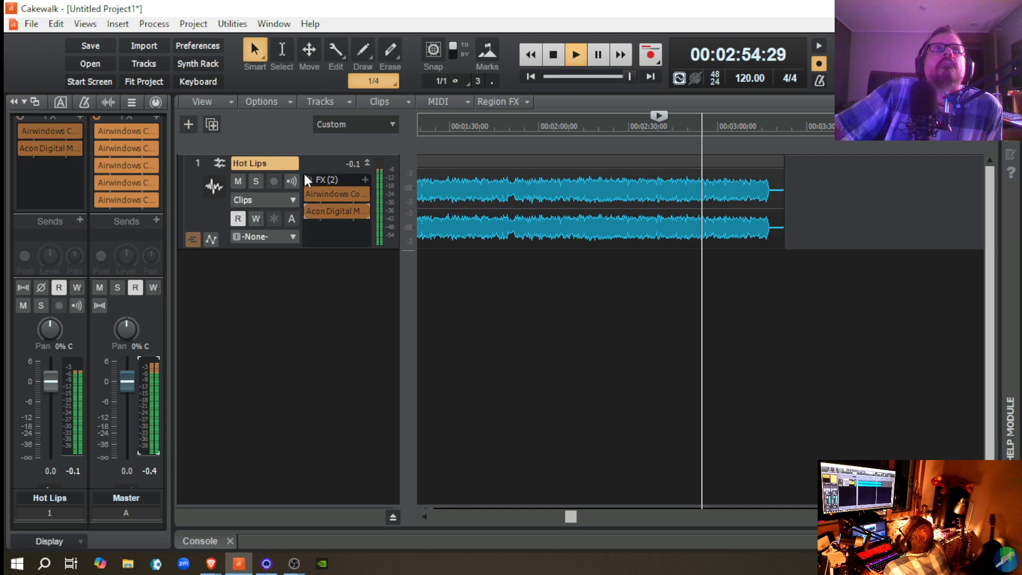
click(96, 118)
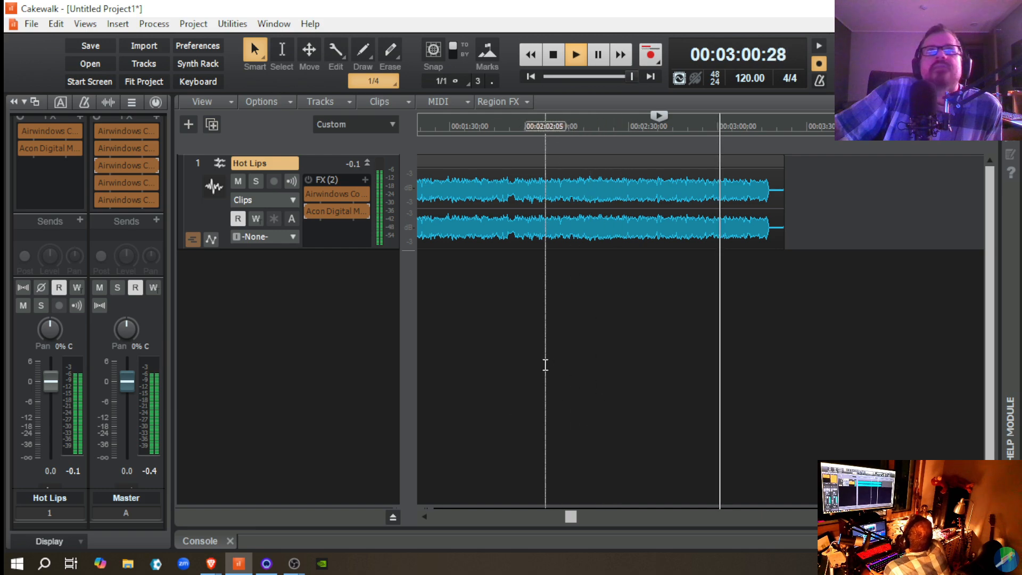
scroll(129, 244, up, 2)
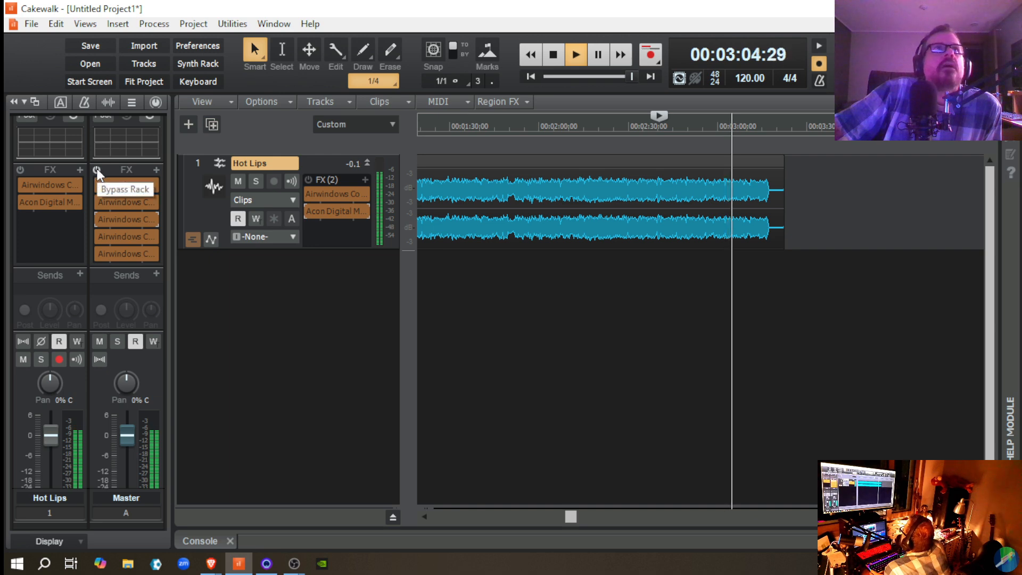
click(309, 179)
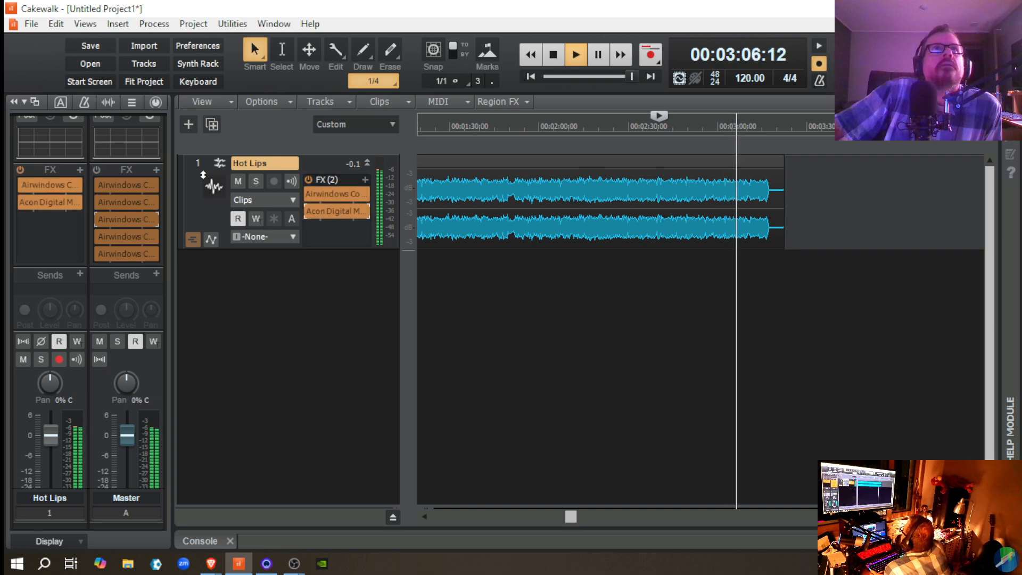
click(97, 168)
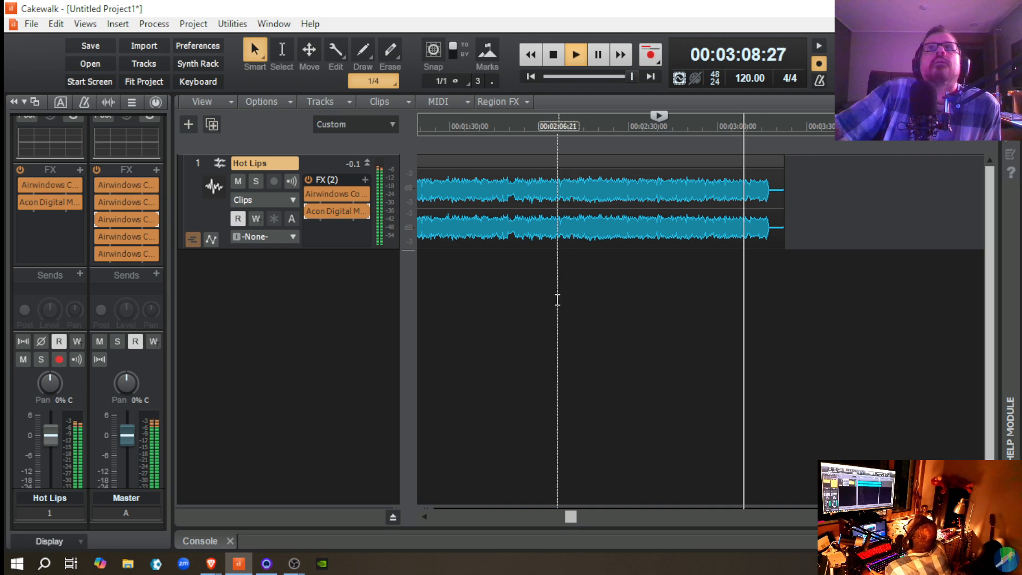
Step: Bypass both effects racks while playing from about 00:01:48, replay that passage dry, and stop playback
click(504, 316)
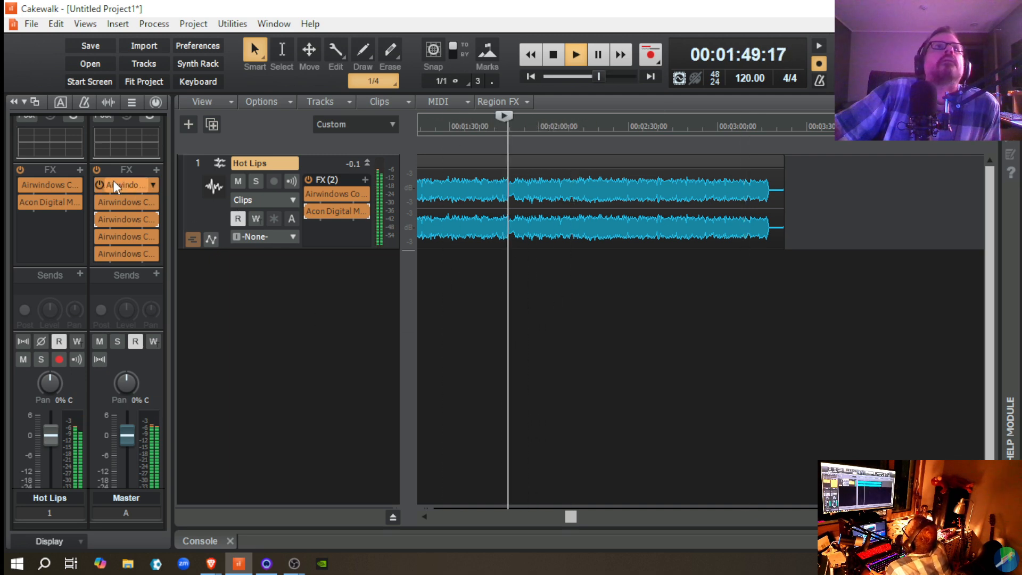
click(98, 170)
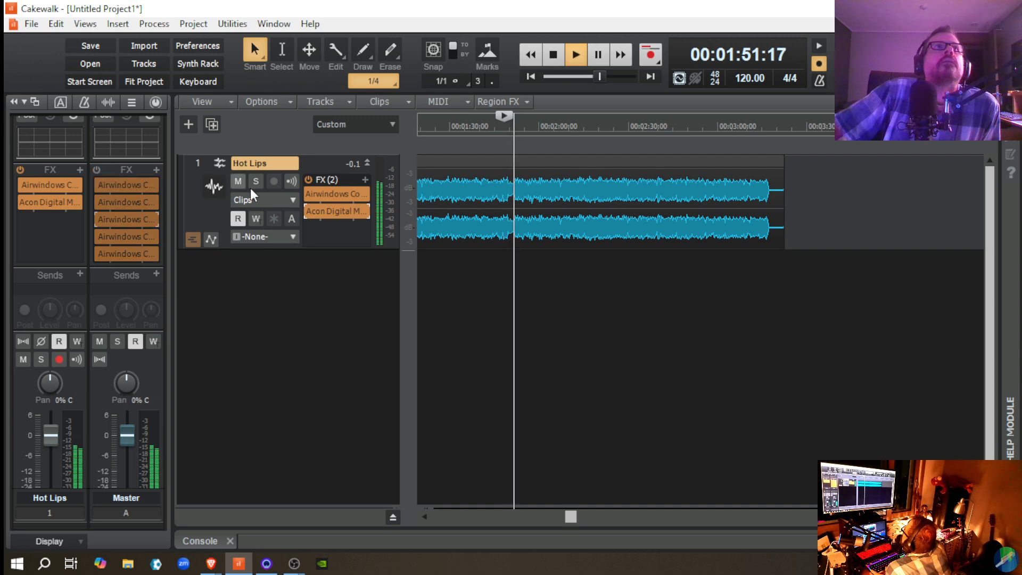
click(308, 180)
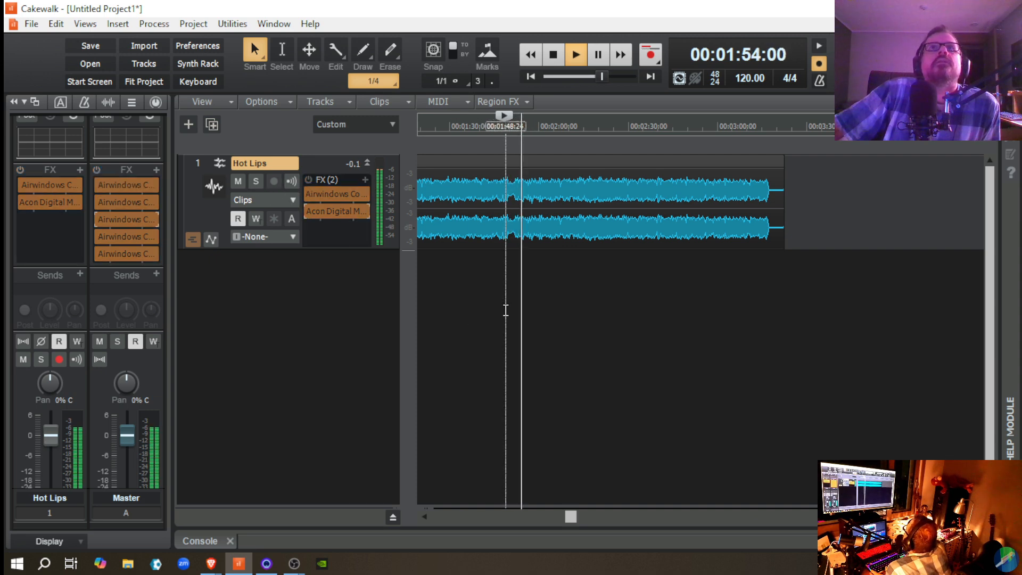
click(505, 310)
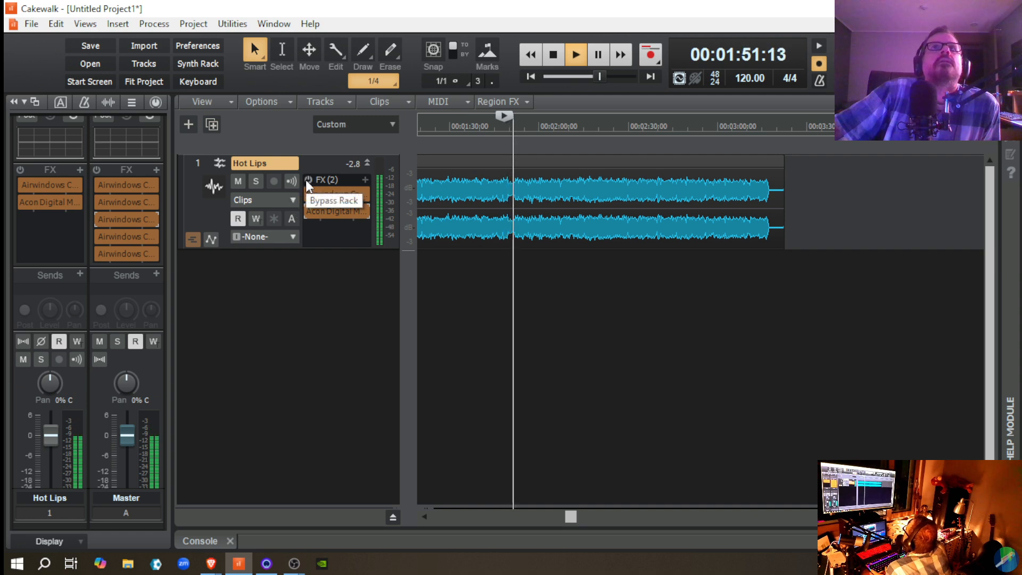
key(space)
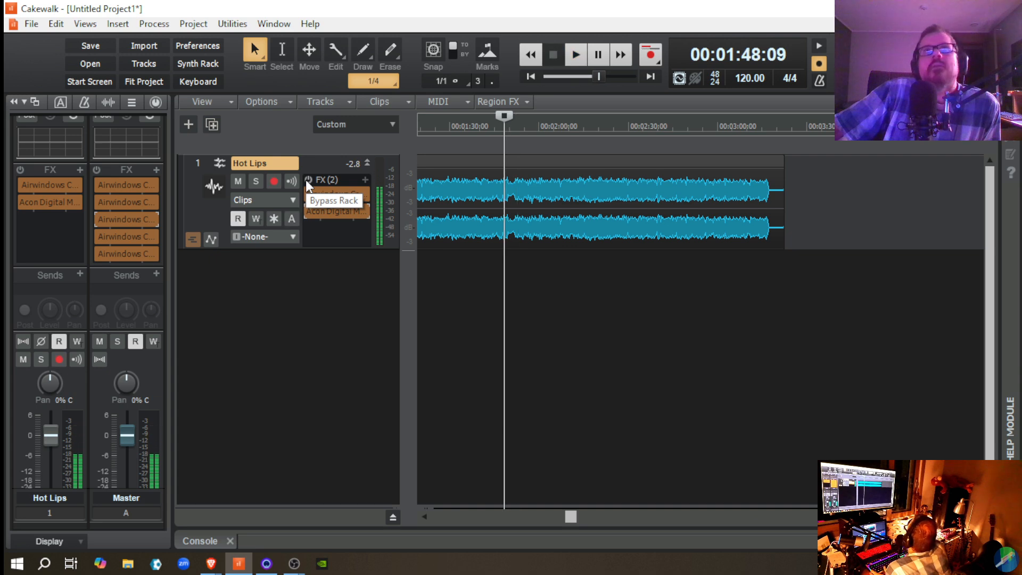
Step: Re-enable the Hot Lips and Master effects racks and replay the passage from 00:01:48:09 twice to hear the processed sound
click(308, 180)
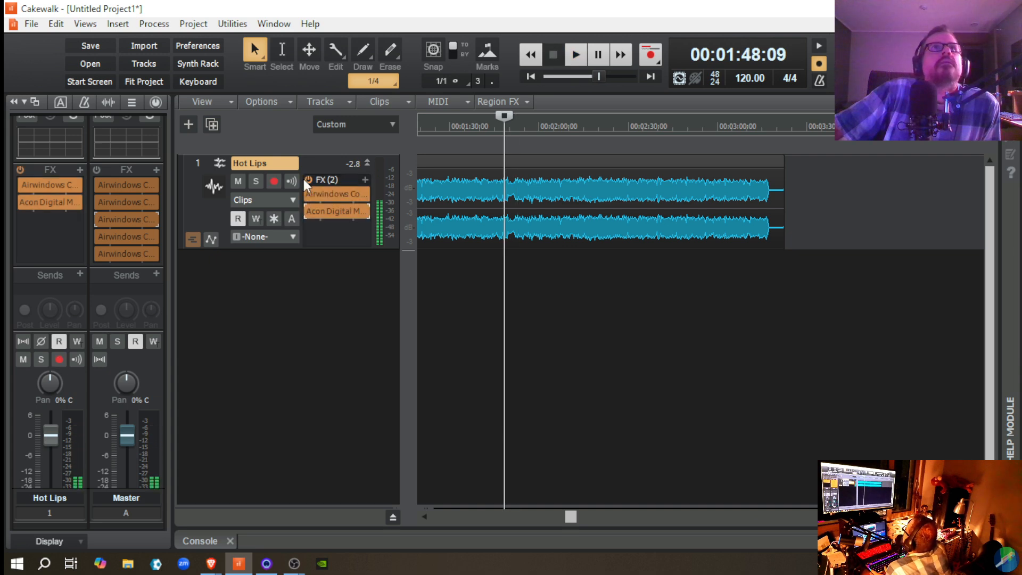
click(96, 170)
key(space)
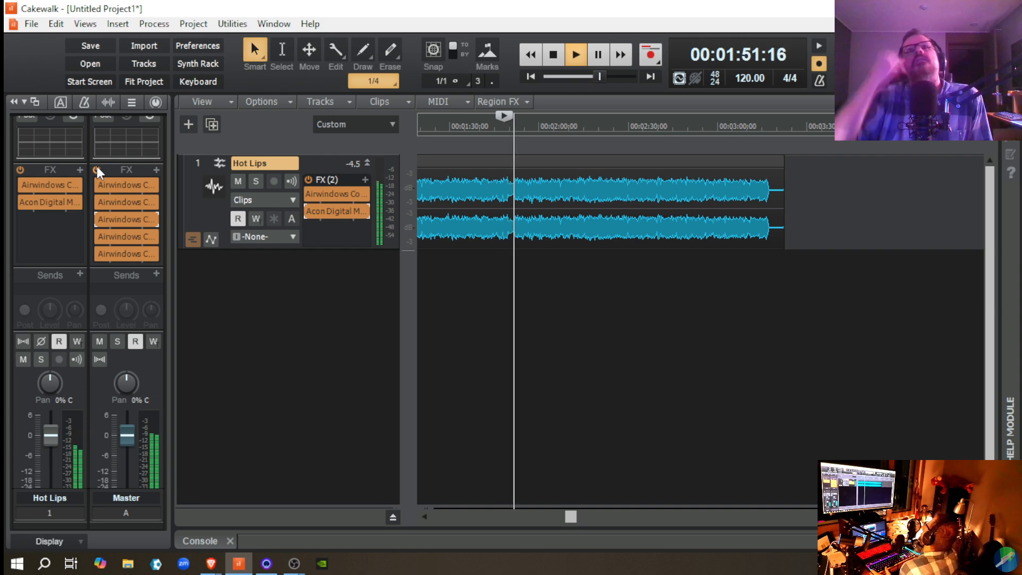
key(space)
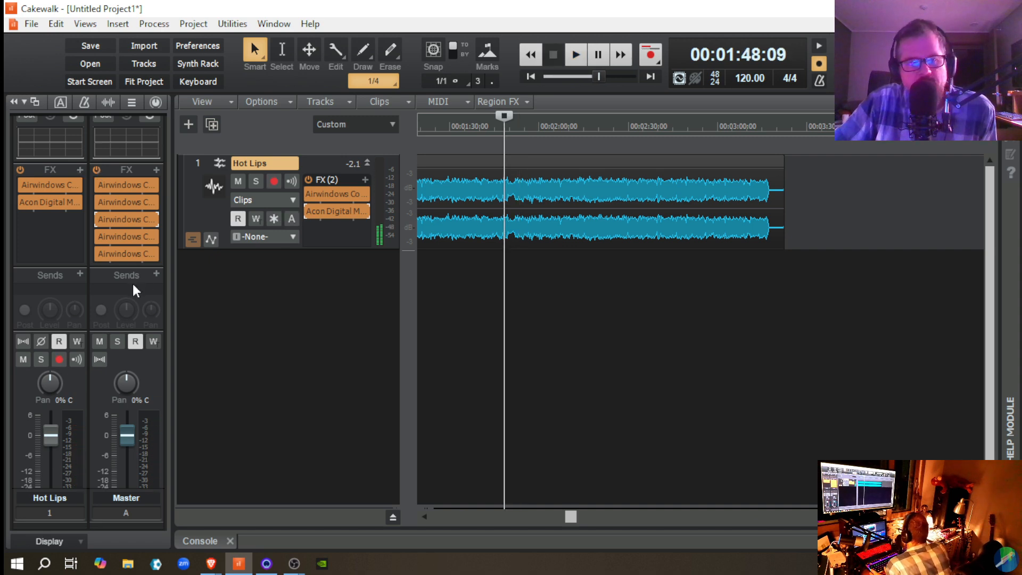
key(space)
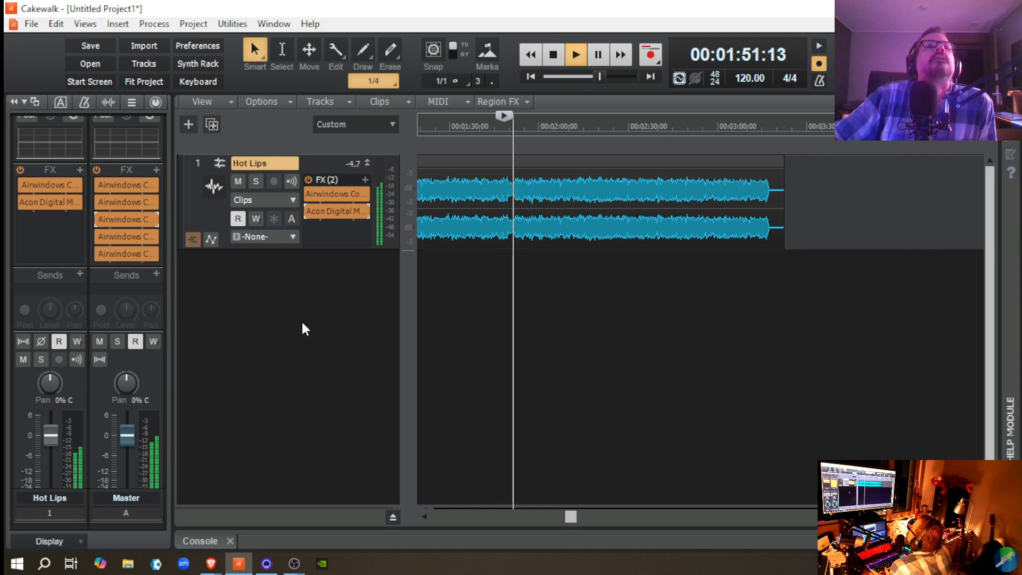
key(space)
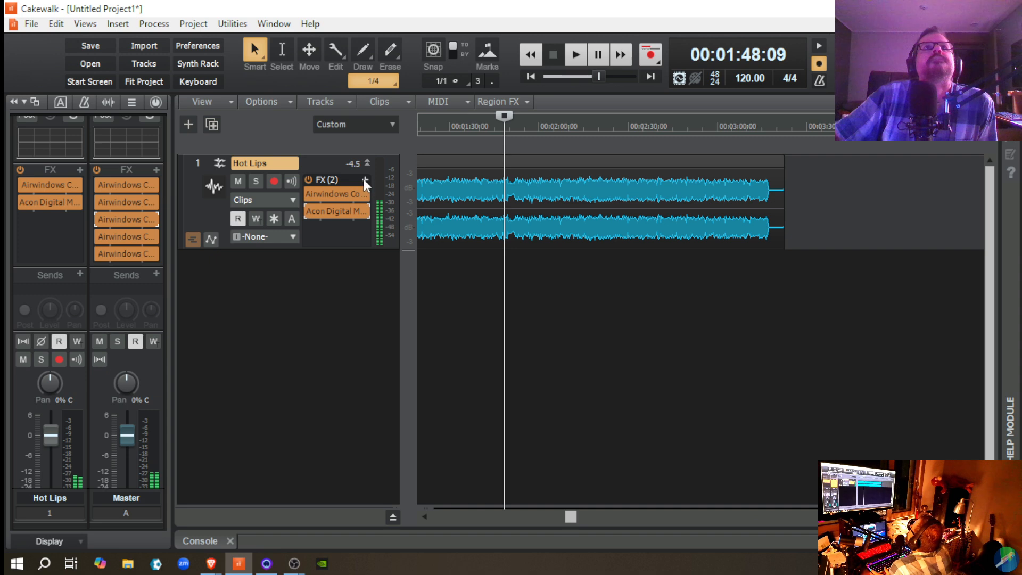
click(365, 180)
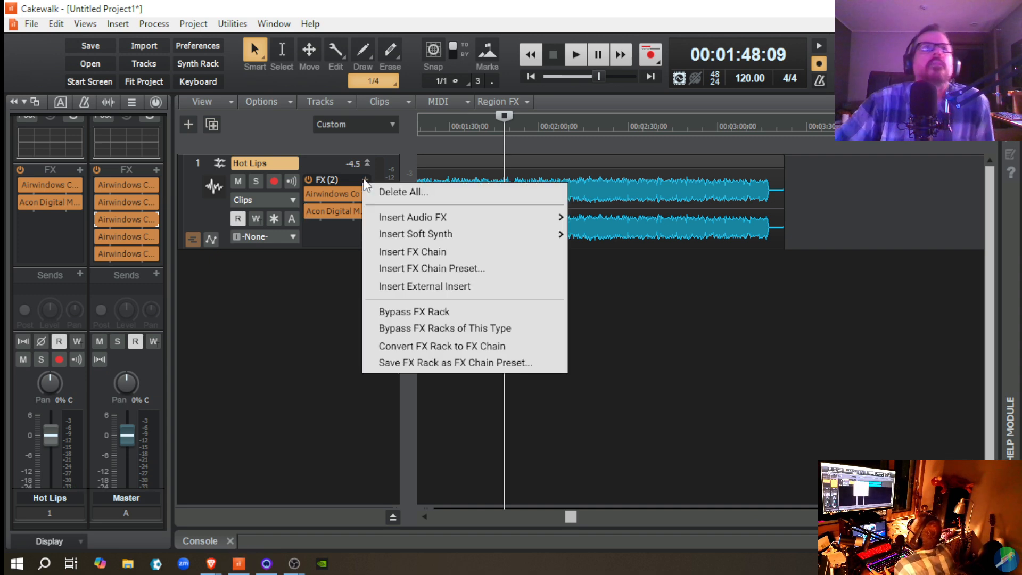
click(290, 314)
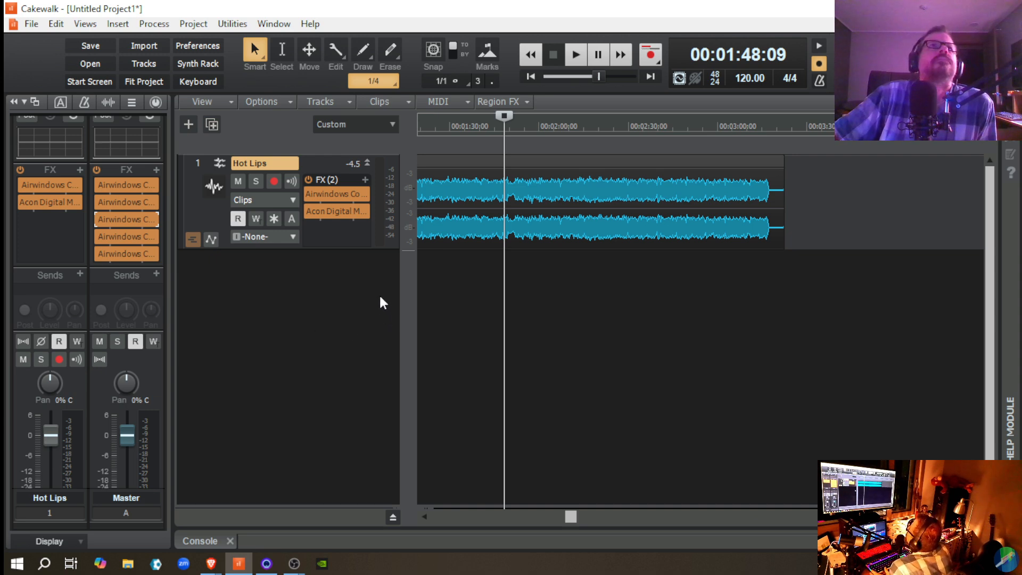
click(367, 180)
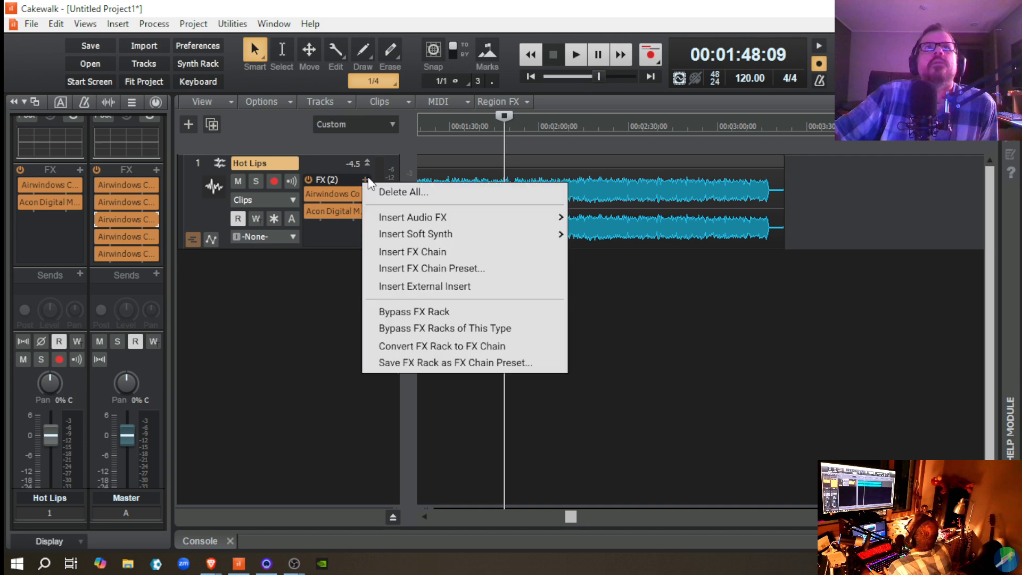
mouse_move(448, 220)
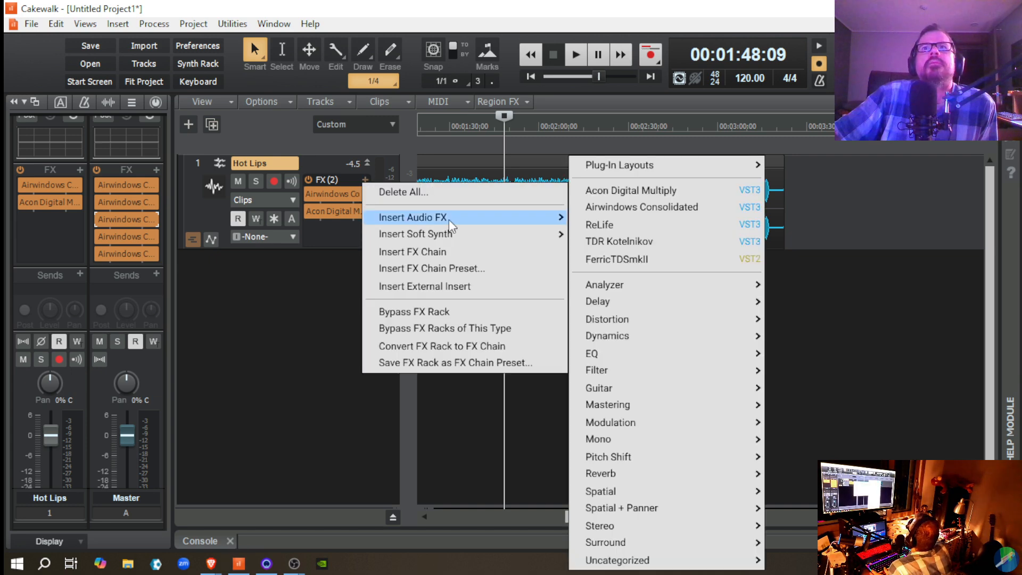
mouse_move(646, 352)
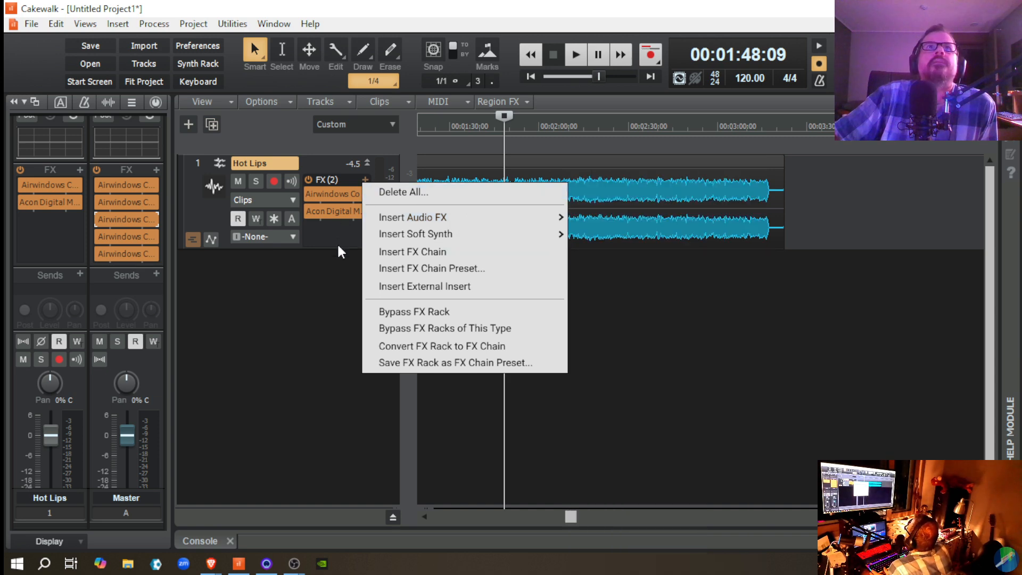
click(338, 243)
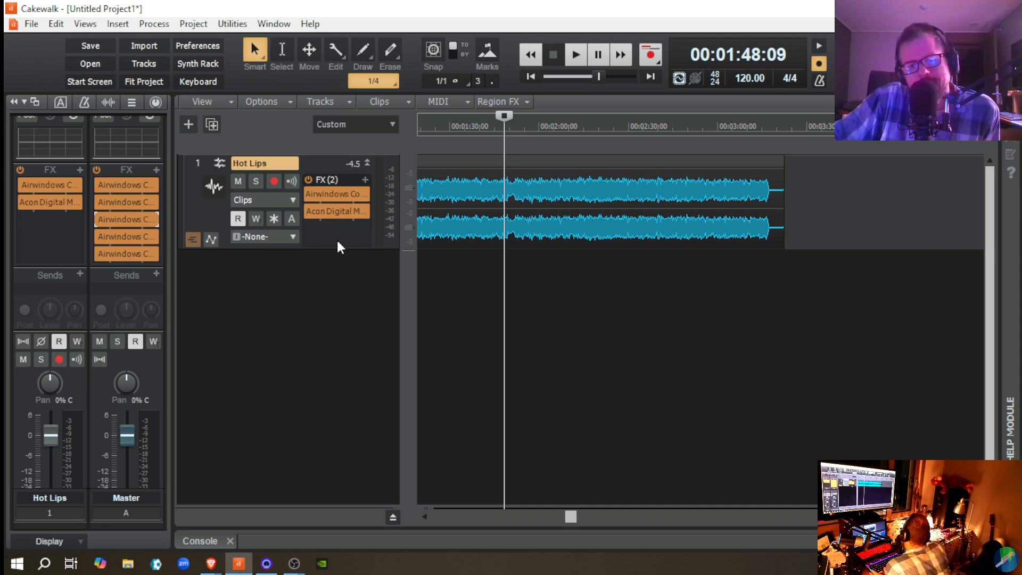
Step: Insert the FIN-MICRO audio effect on the Hot Lips track and move its window clear of the effects rack
click(364, 181)
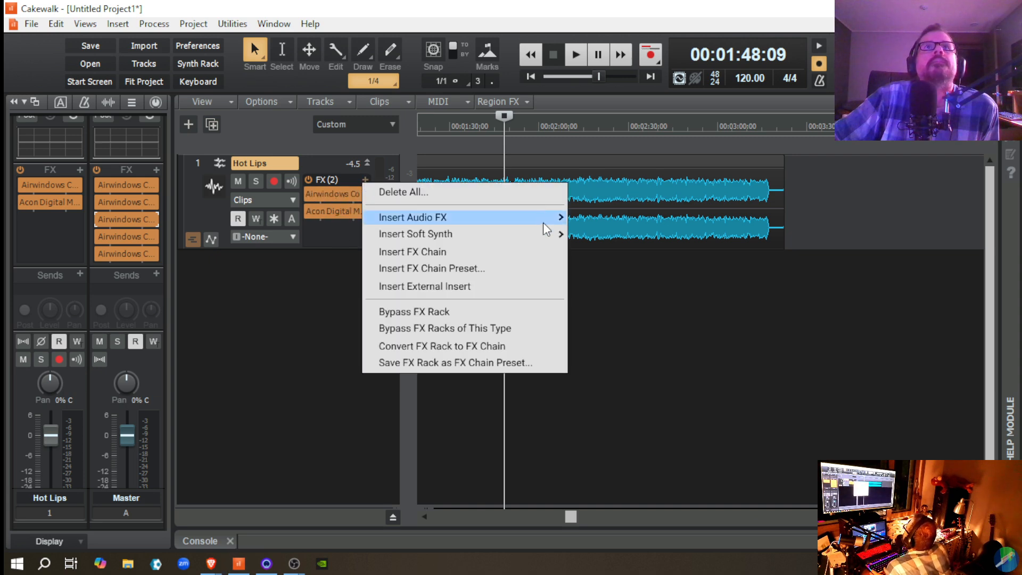
mouse_move(546, 219)
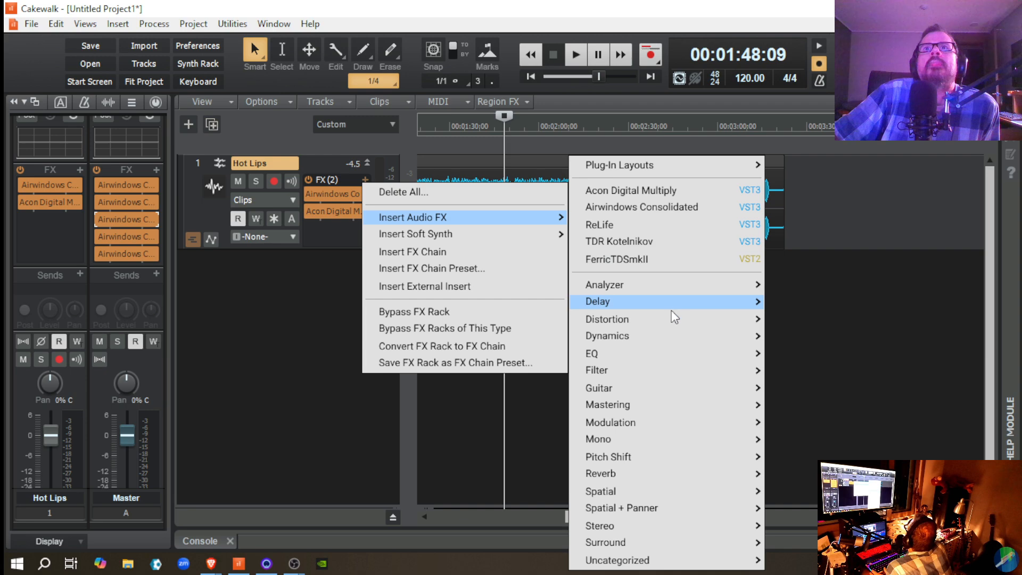
mouse_move(682, 319)
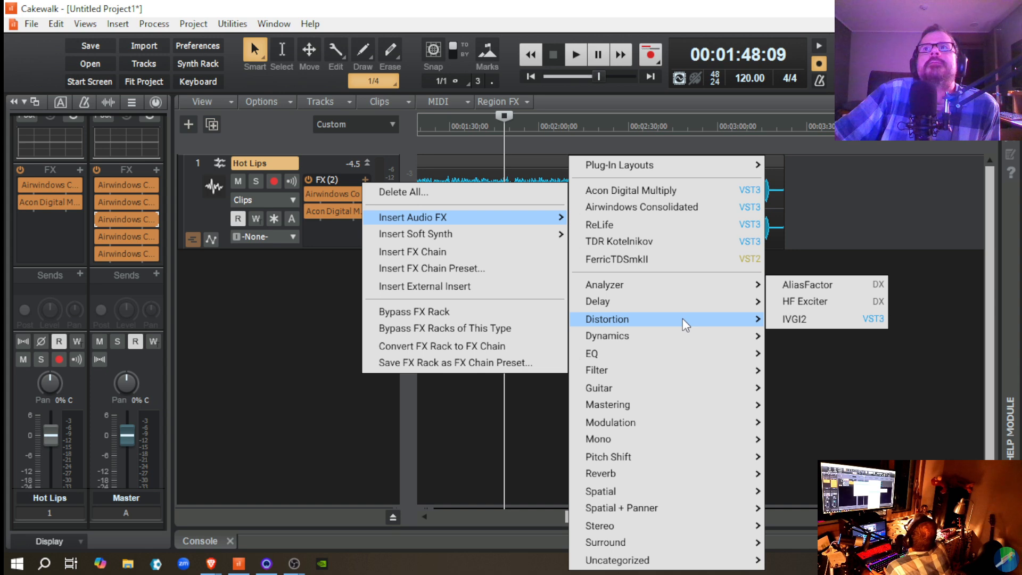
mouse_move(604, 341)
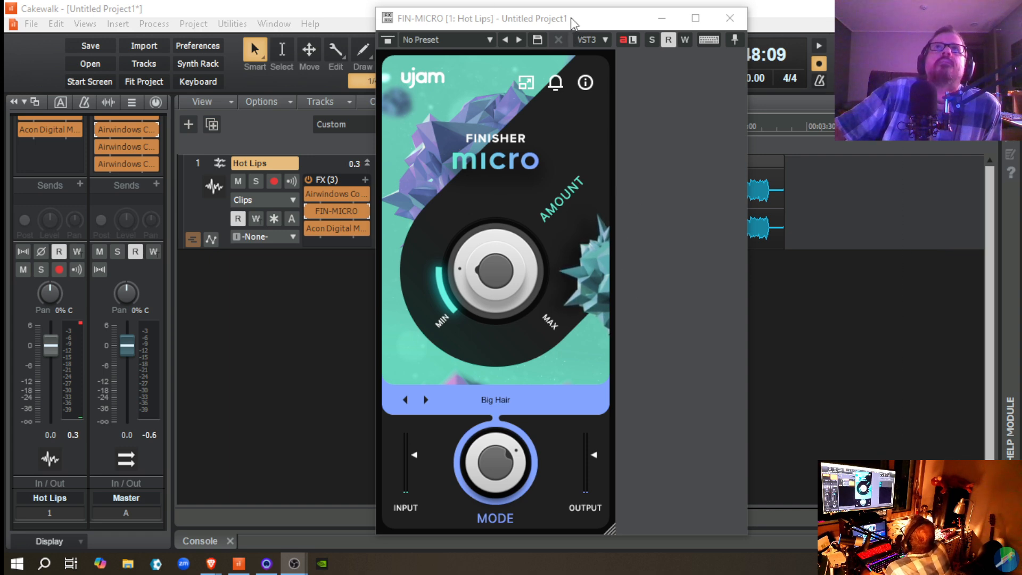
drag(572, 23, 681, 30)
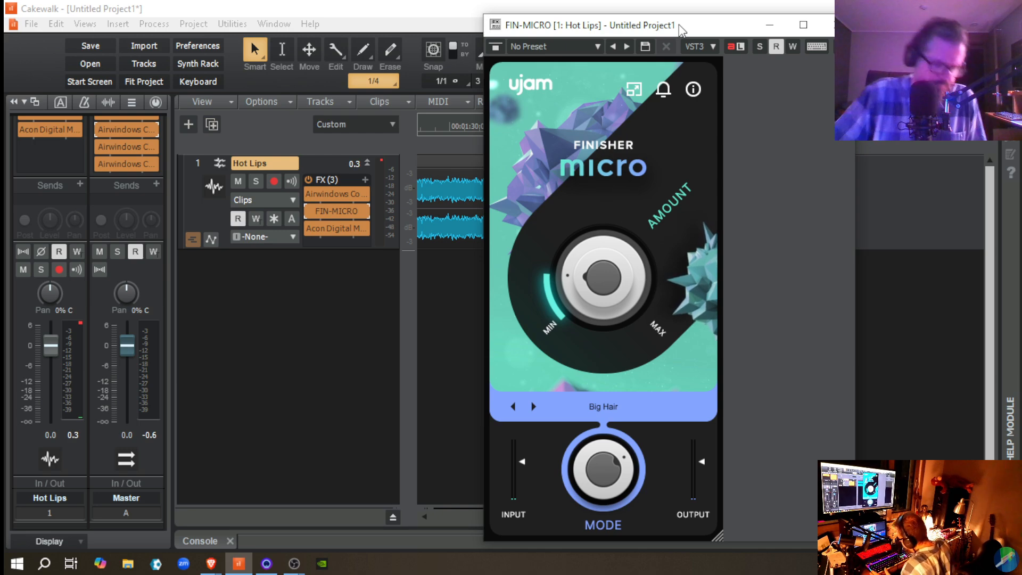
drag(681, 30, 682, 29)
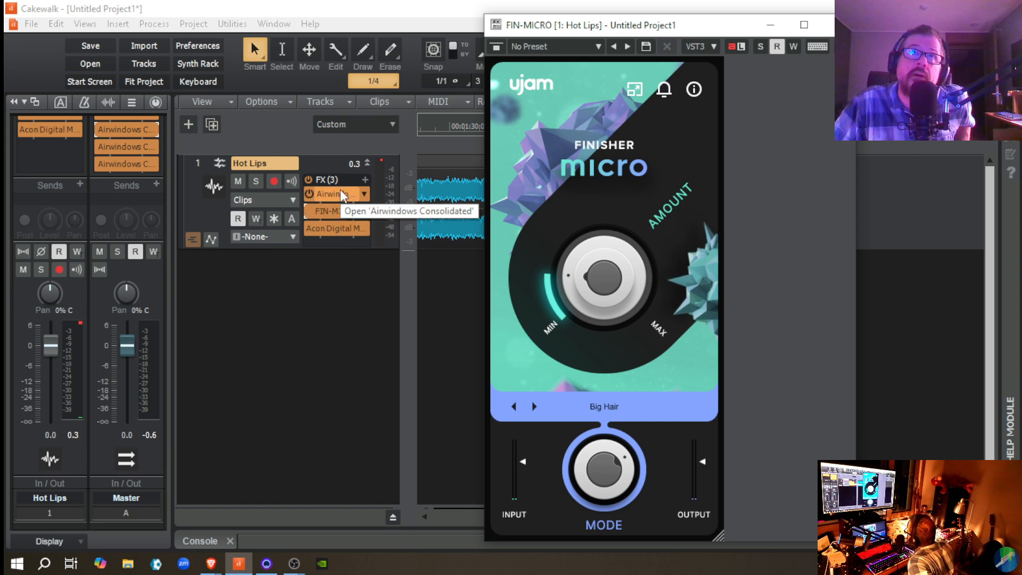
Step: Reorder the Hot Lips effects to Acon Digital Multiply first, FIN-MICRO second and Airwindows Consolidated last
drag(340, 192, 337, 238)
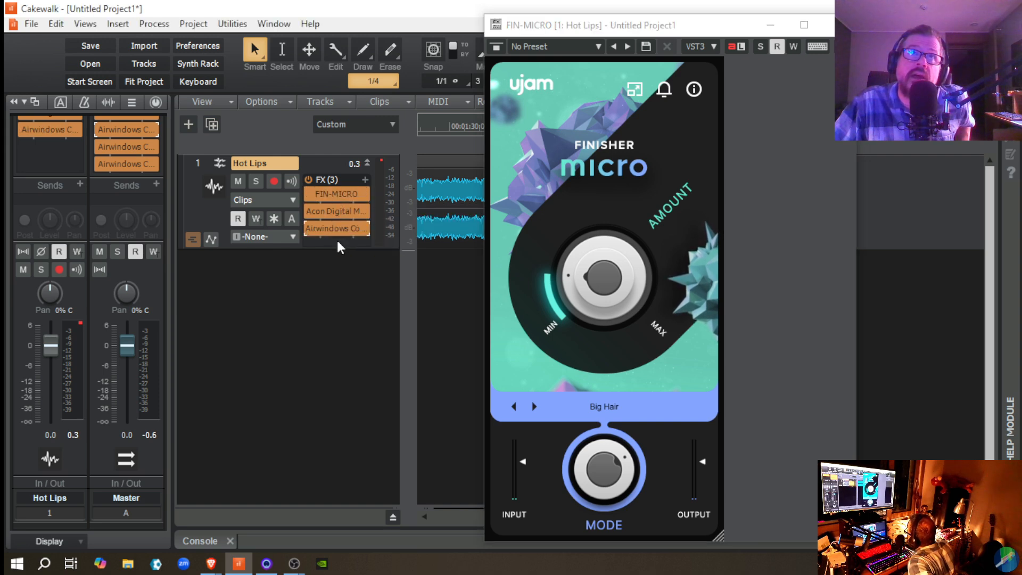
drag(344, 195, 341, 216)
Step: Open Acon Digital Multiply on Hot Lips to check its settings, close it, and open FIN-MICRO
double_click(334, 195)
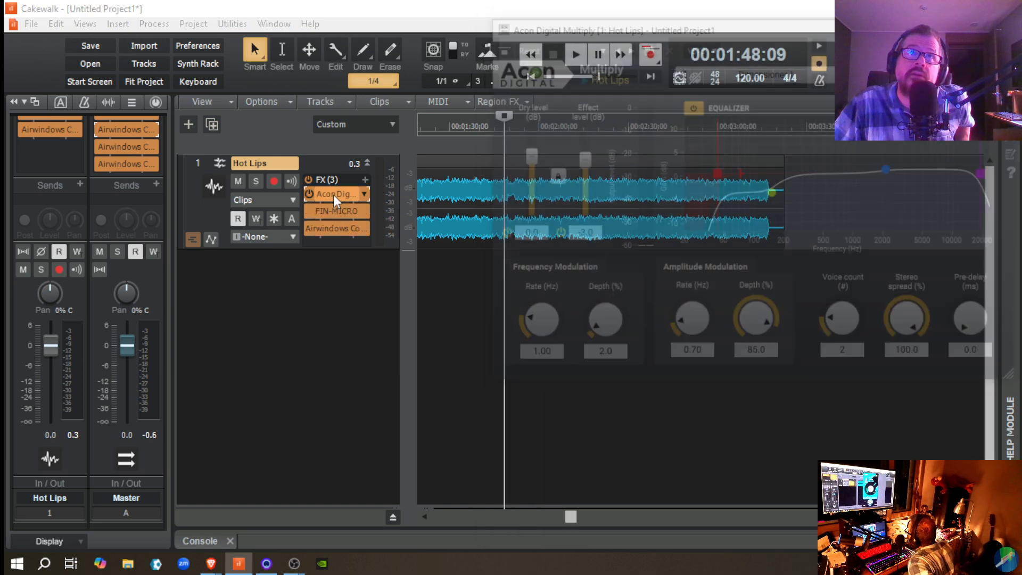
drag(873, 24, 819, 26)
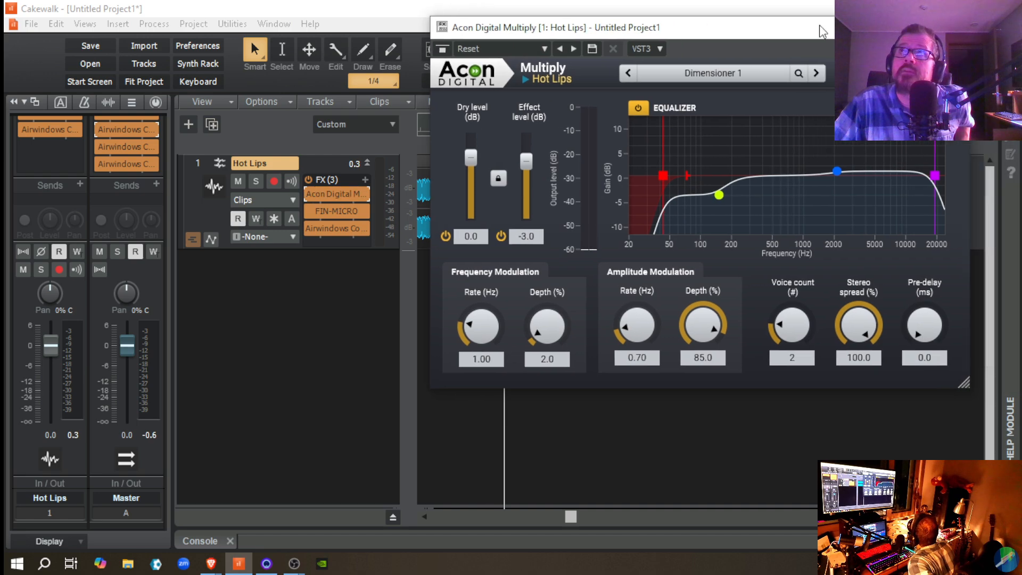
click(952, 27)
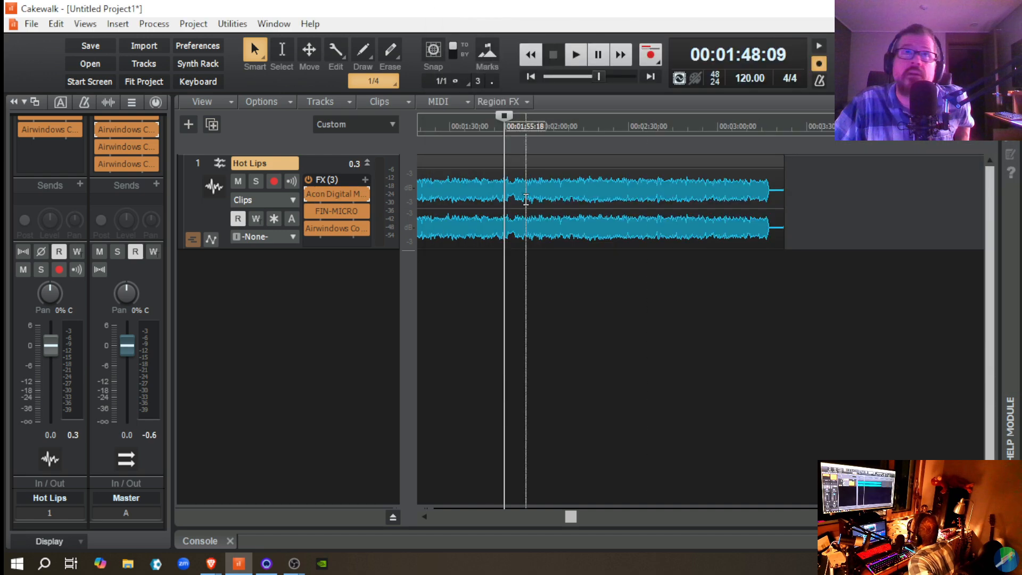
double_click(322, 213)
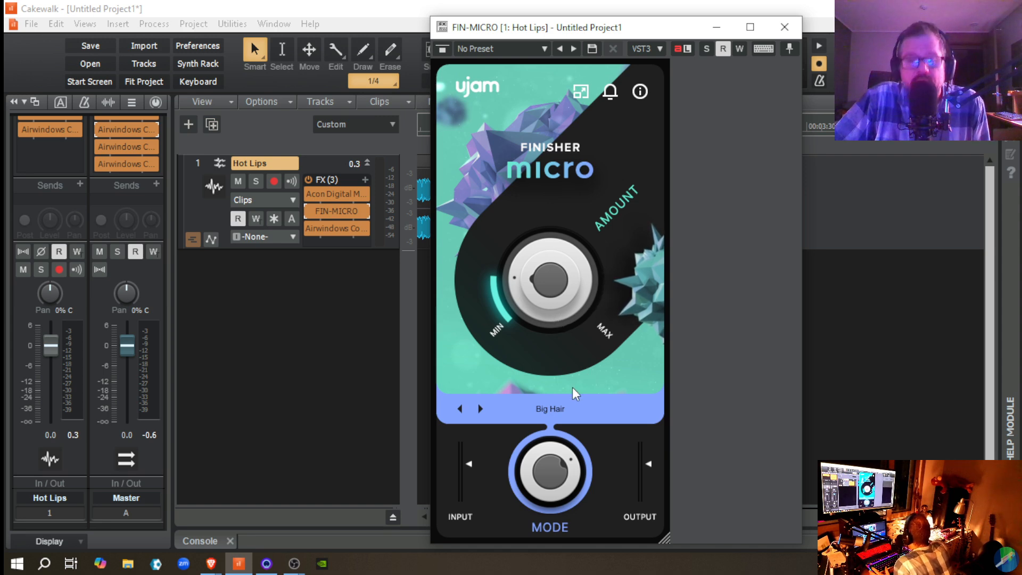
Step: Move the FIN-MICRO window clear of the Hot Lips waveform, play the passage, and compare the sound with FIN-MICRO bypassed and enabled
mouse_move(534, 476)
mouse_down()
mouse_move(542, 516)
mouse_move(533, 451)
mouse_move(526, 482)
mouse_up()
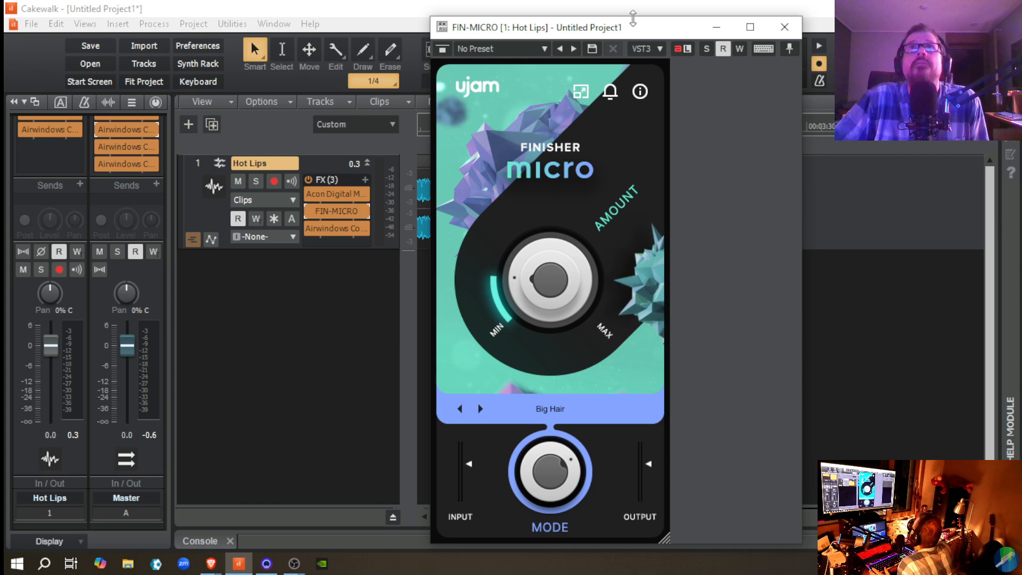
drag(622, 31, 766, 35)
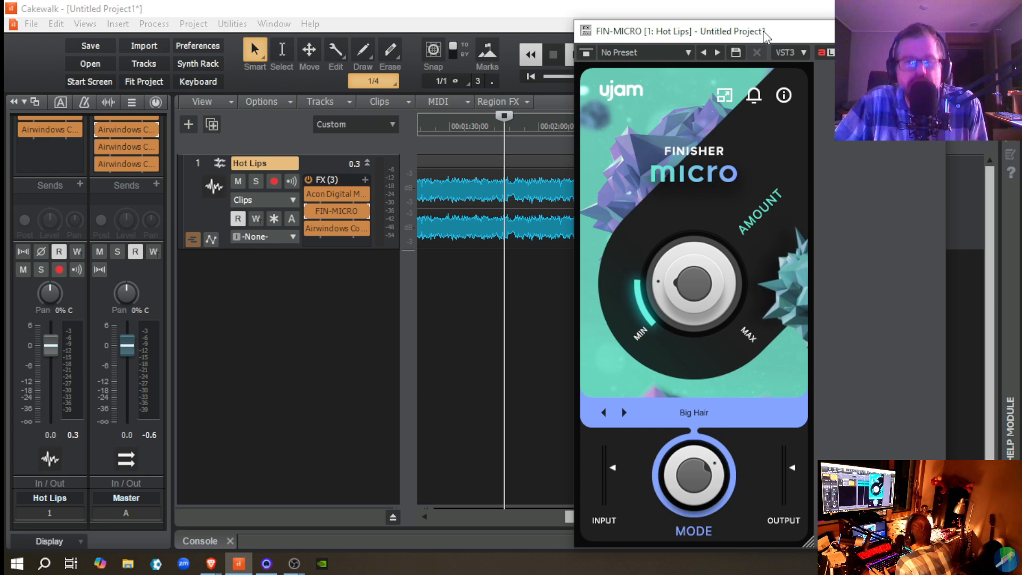
key(space)
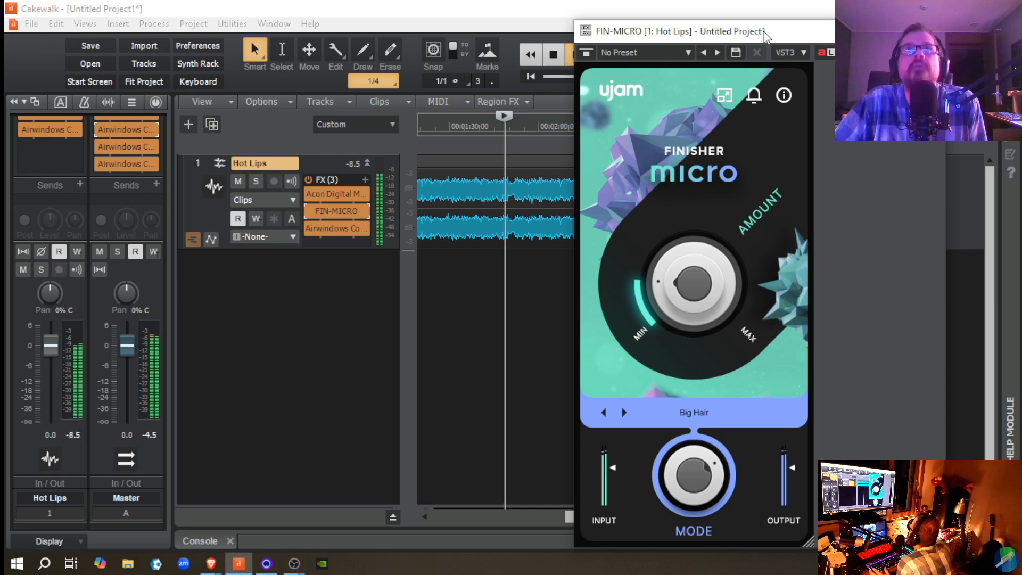
click(309, 210)
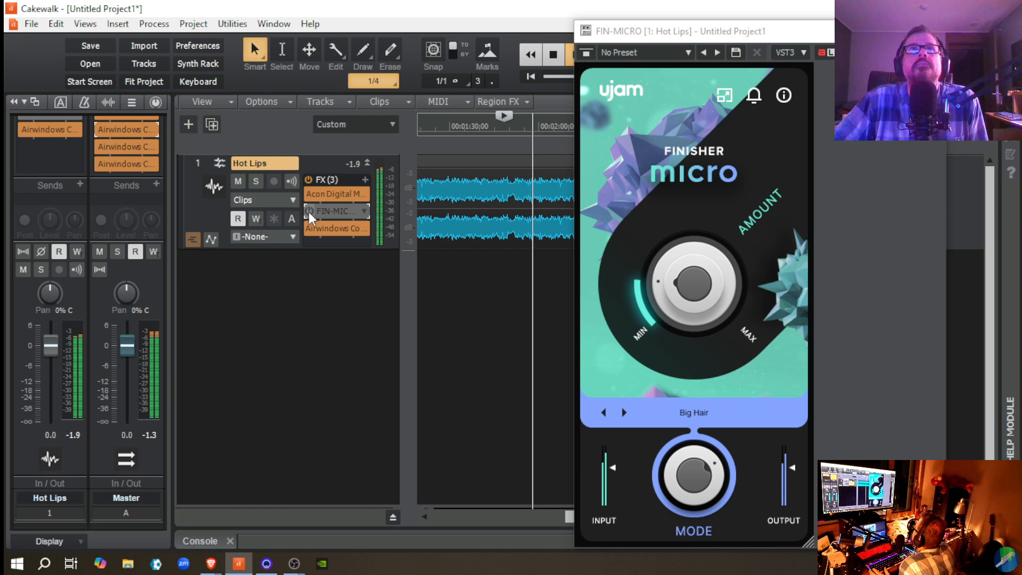
click(309, 211)
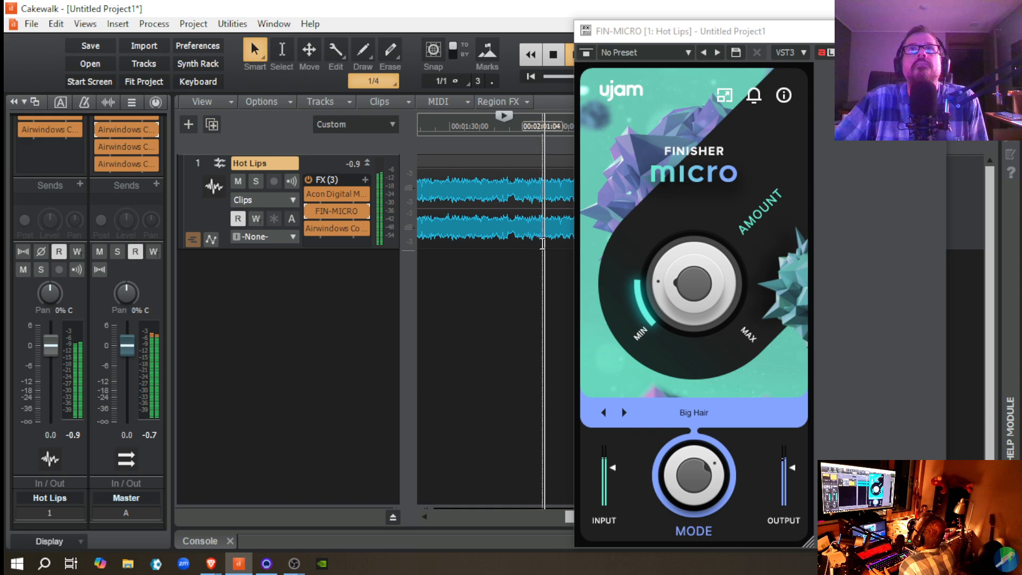
Step: Select the whole Hot Lips clip and replay the passage from 00:01:59:19 several times with FIN-MICRO enabled
key(ctrl+a)
key(space)
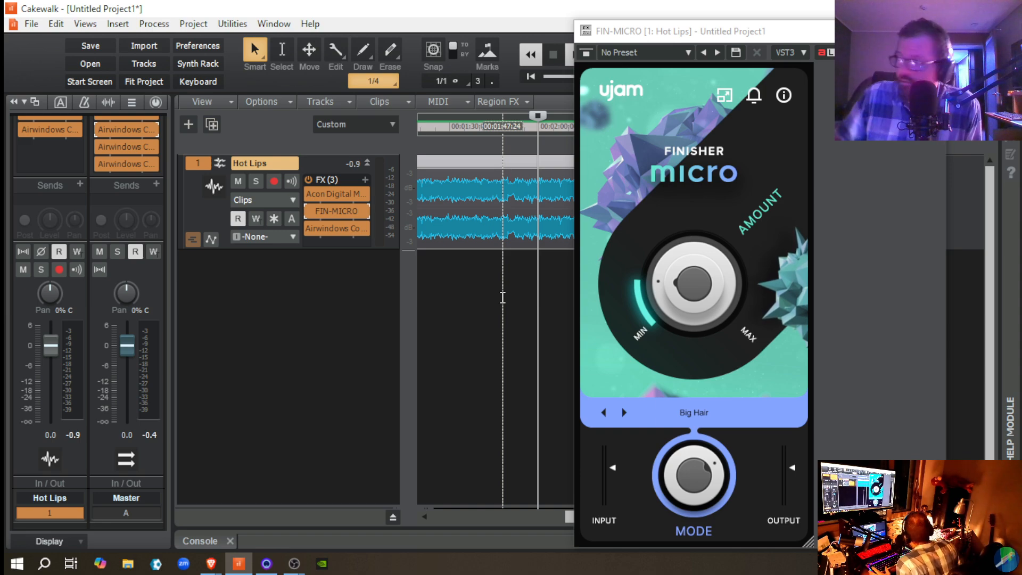
key(space)
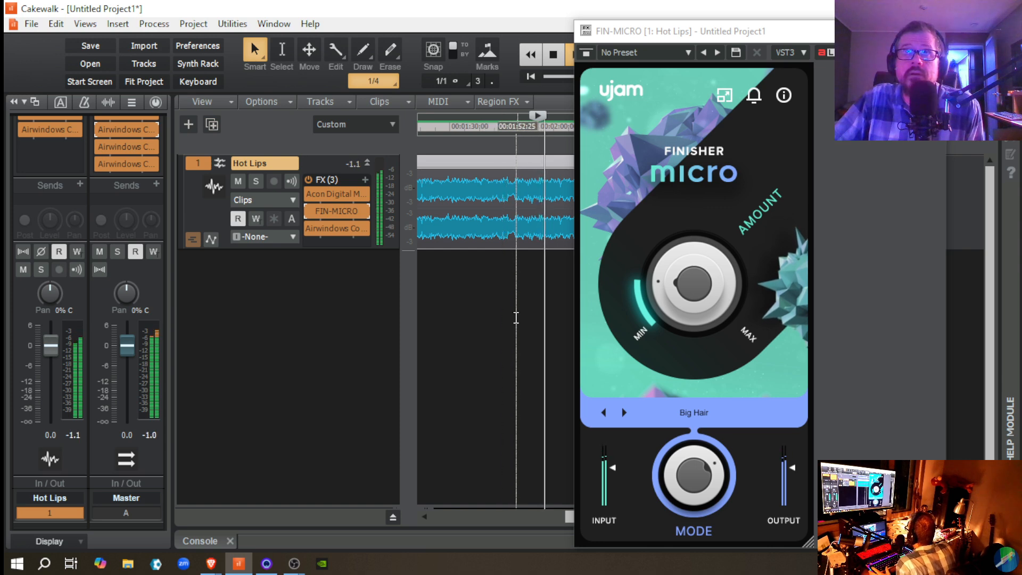
key(space)
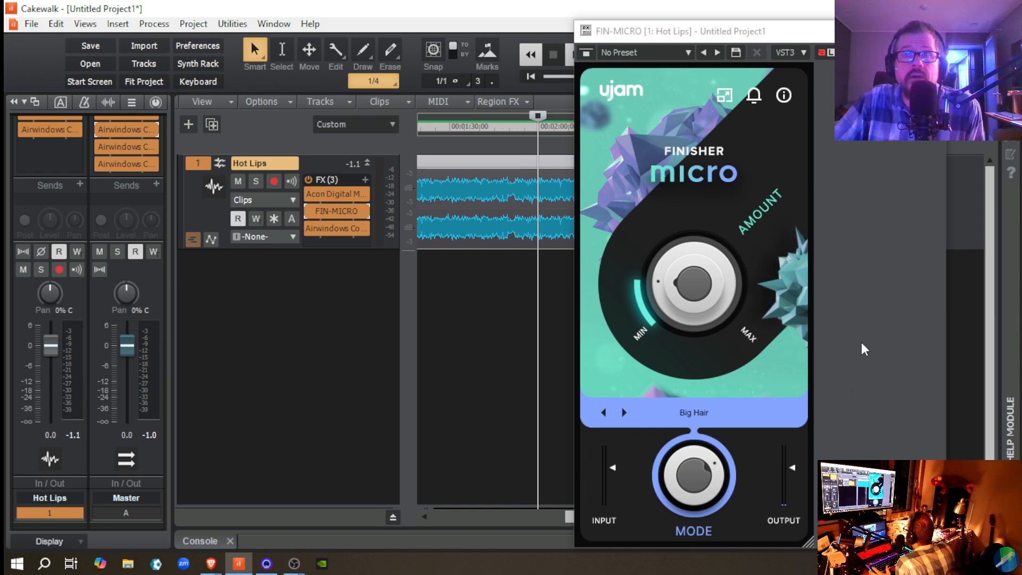
key(space)
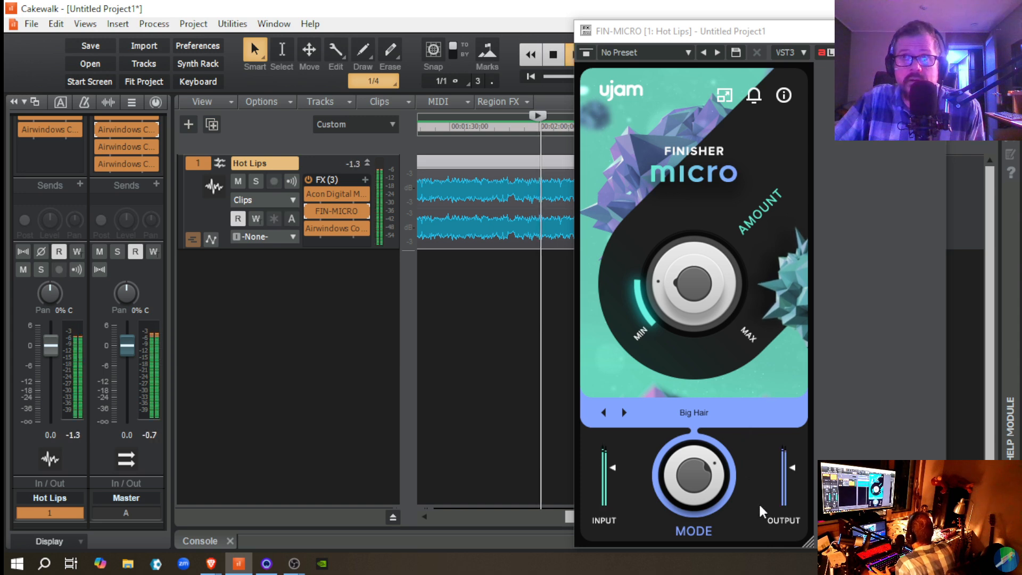
key(space)
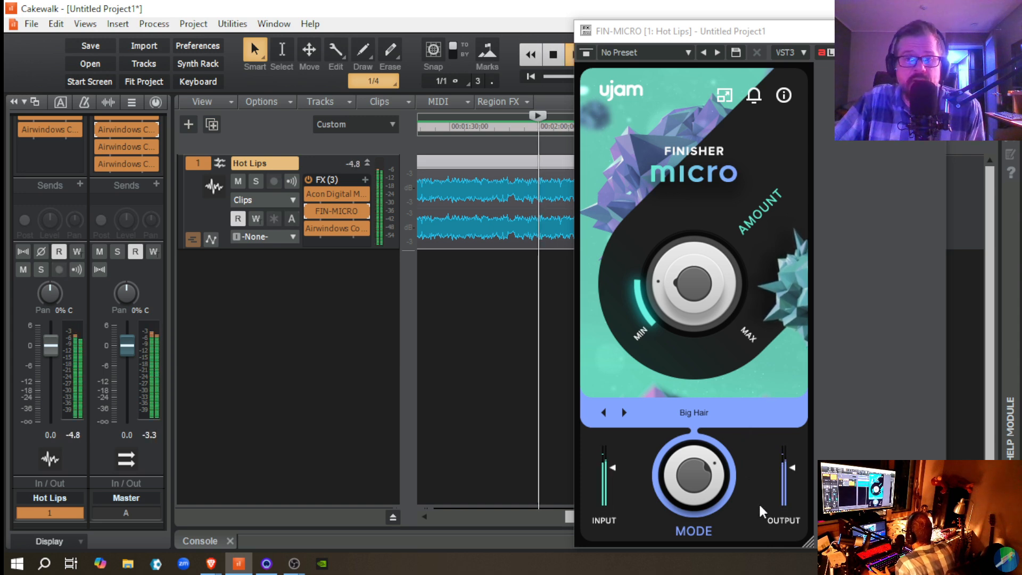
key(space)
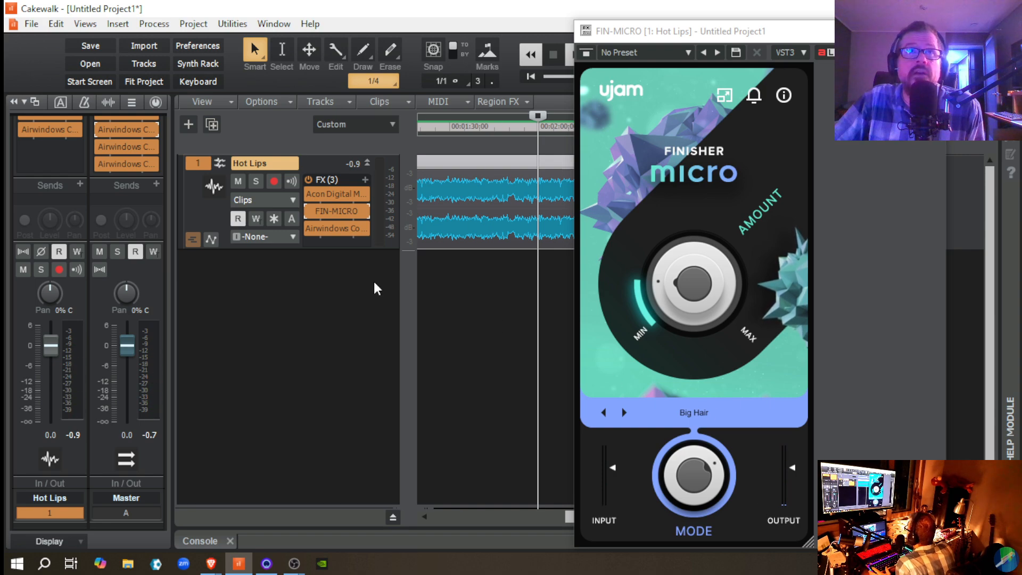
Step: Bypass FIN-MICRO on Hot Lips, replay the same passage for comparison, and re-enable the effect
click(307, 210)
key(space)
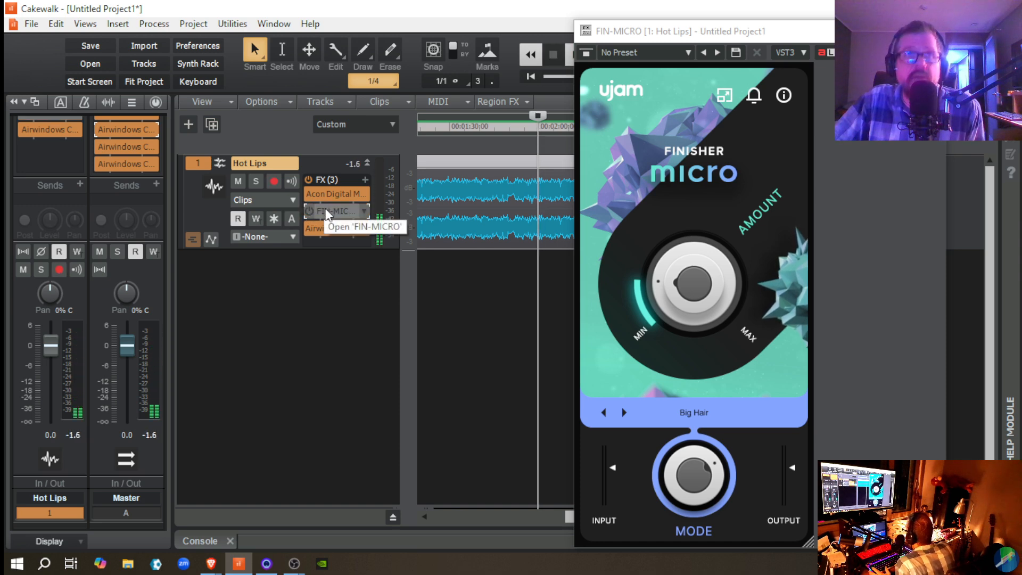
click(309, 210)
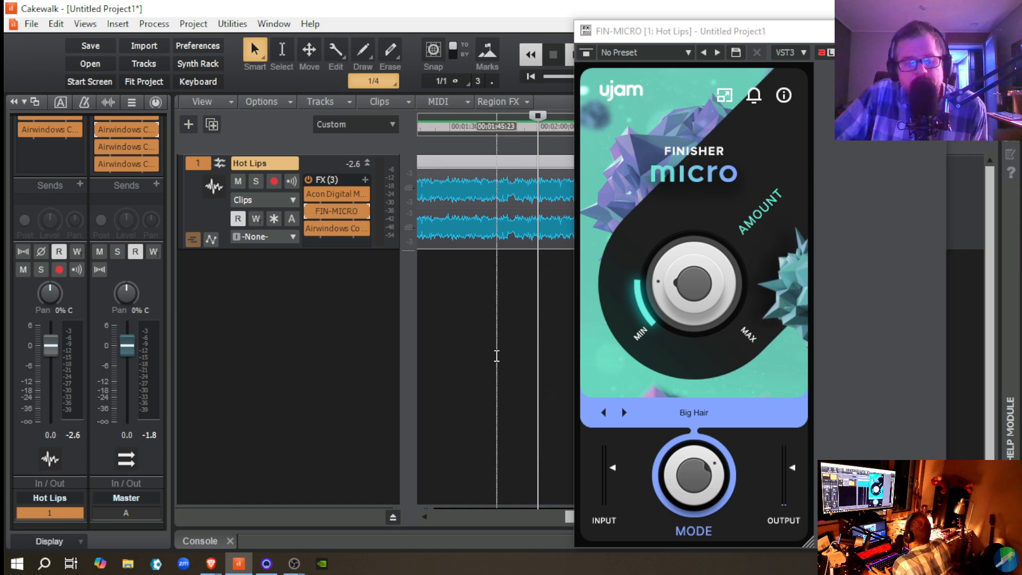
Step: Try FIN-MICRO's Amount at about halfway during playback, settle it back to a low setting, and replay the passage to check it
drag(670, 312, 648, 253)
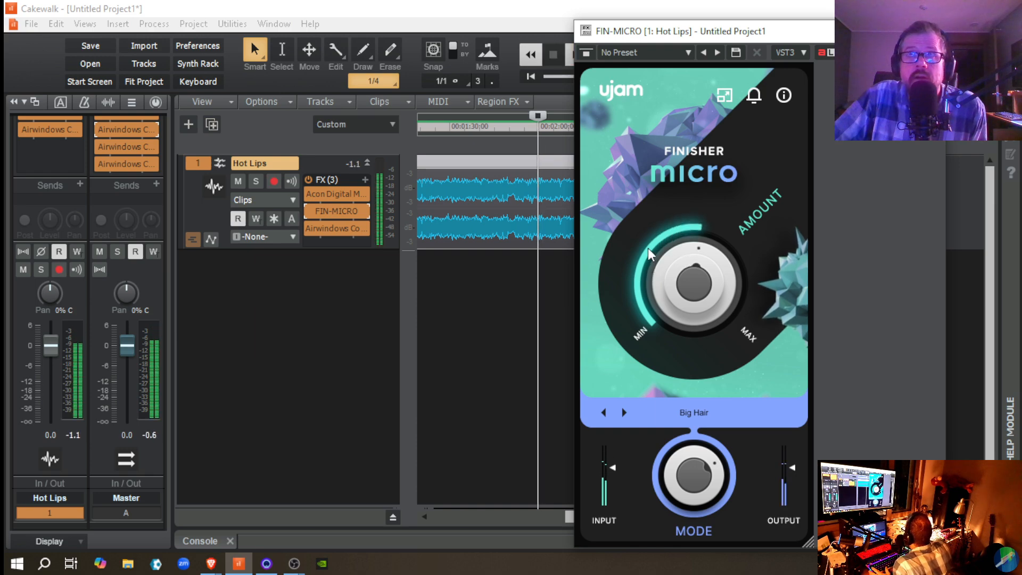
drag(663, 288, 666, 380)
key(space)
key(space)
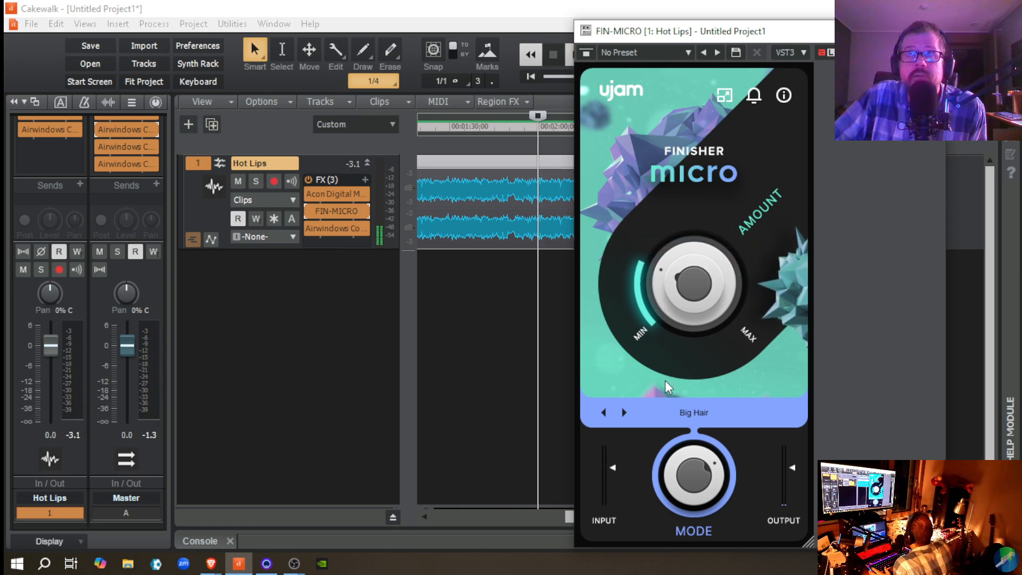
key(space)
key(space)
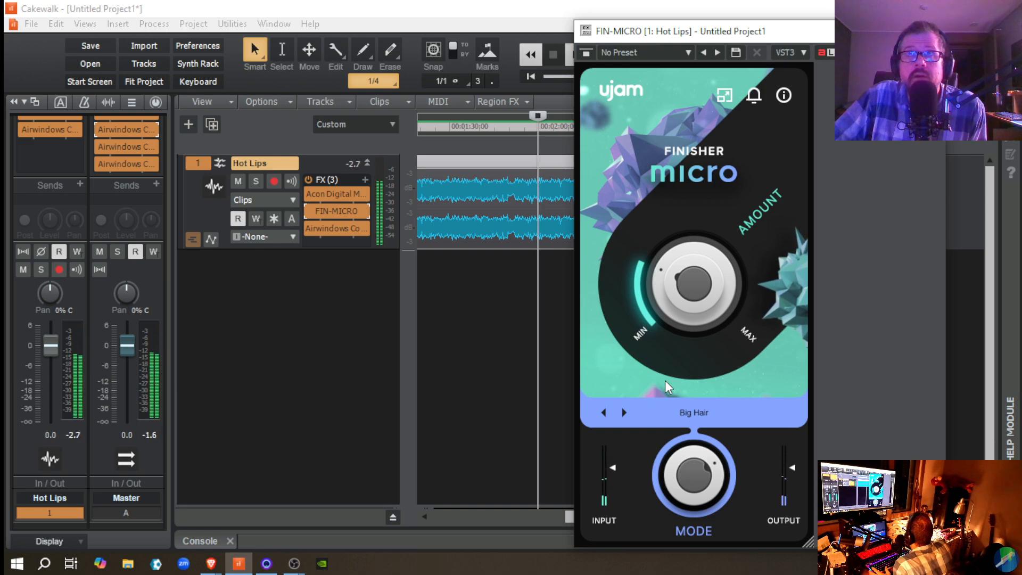
key(space)
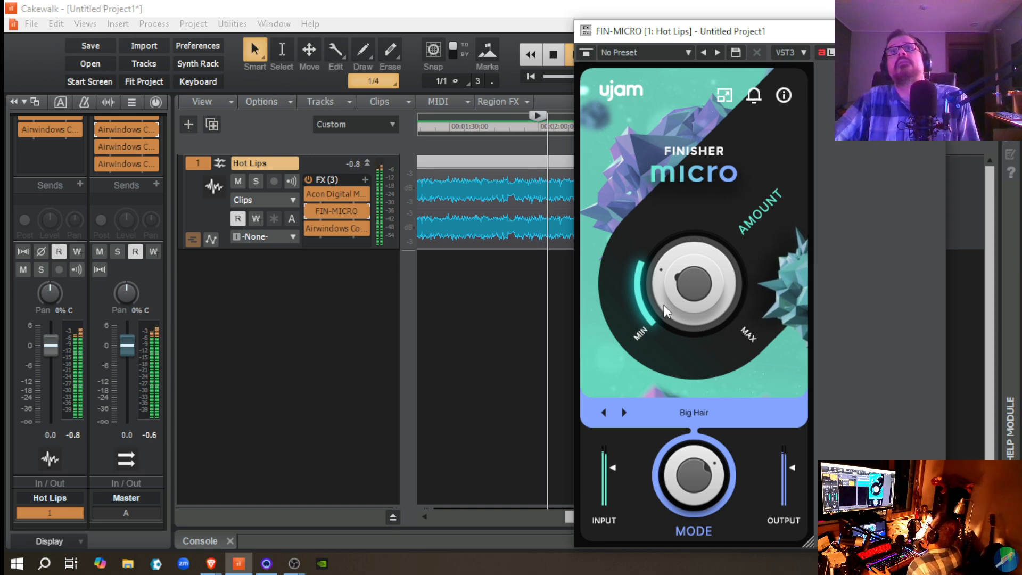
drag(664, 305, 665, 307)
key(space)
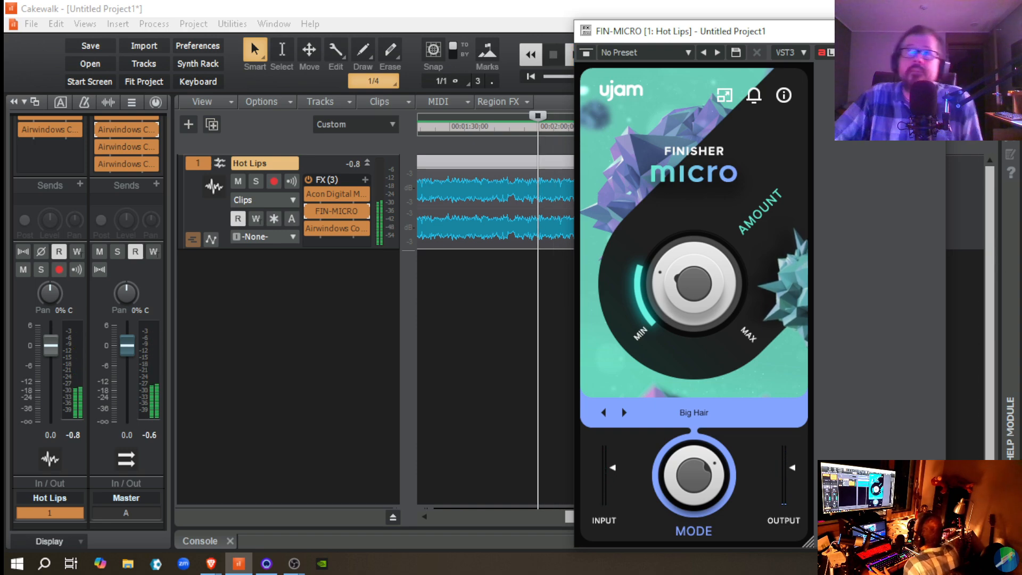
Step: Close FIN-MICRO and play the song from the very beginning with the Master and Hot Lips effects racks bypassed
click(930, 31)
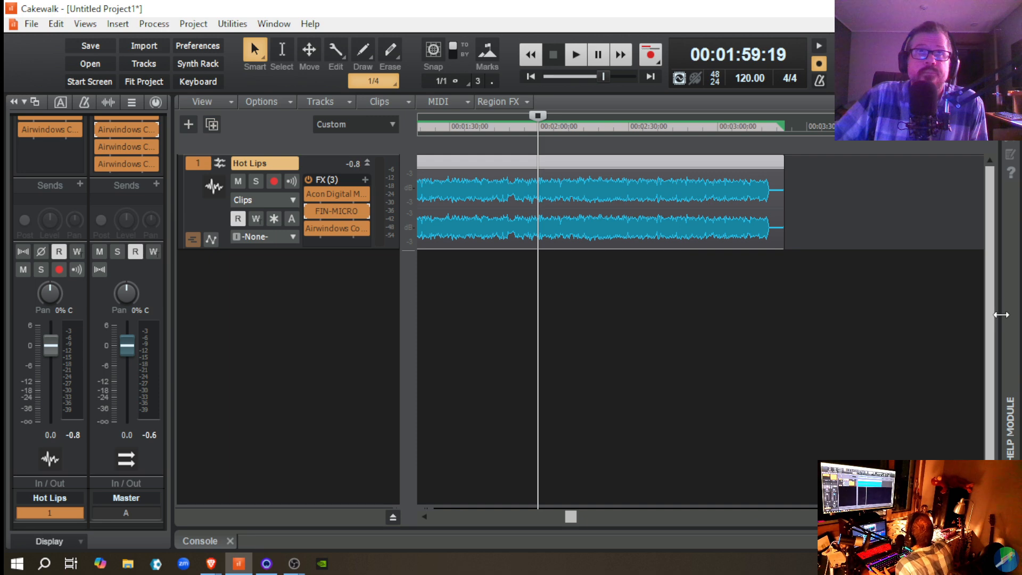
click(525, 76)
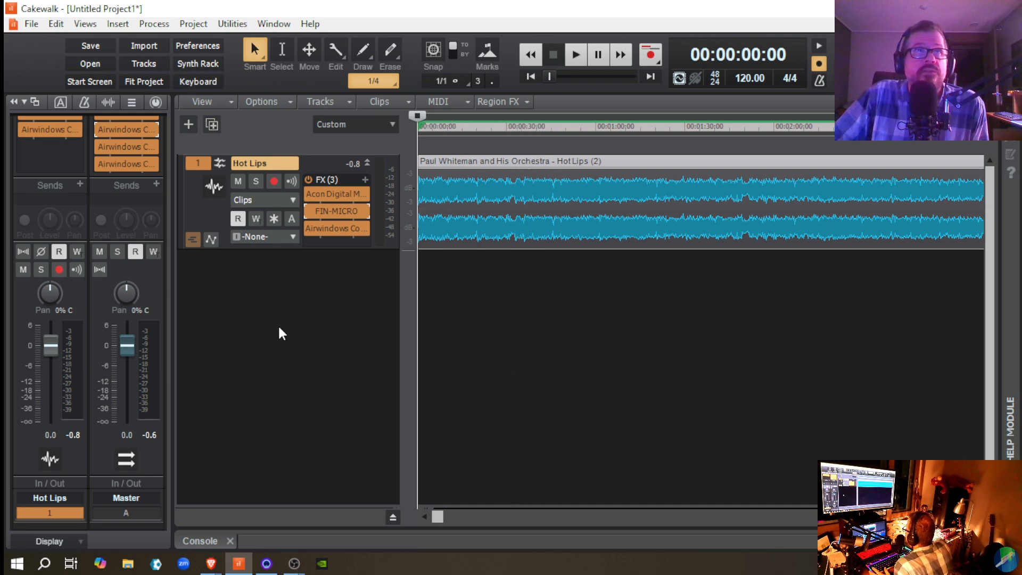
scroll(158, 201, up, 5)
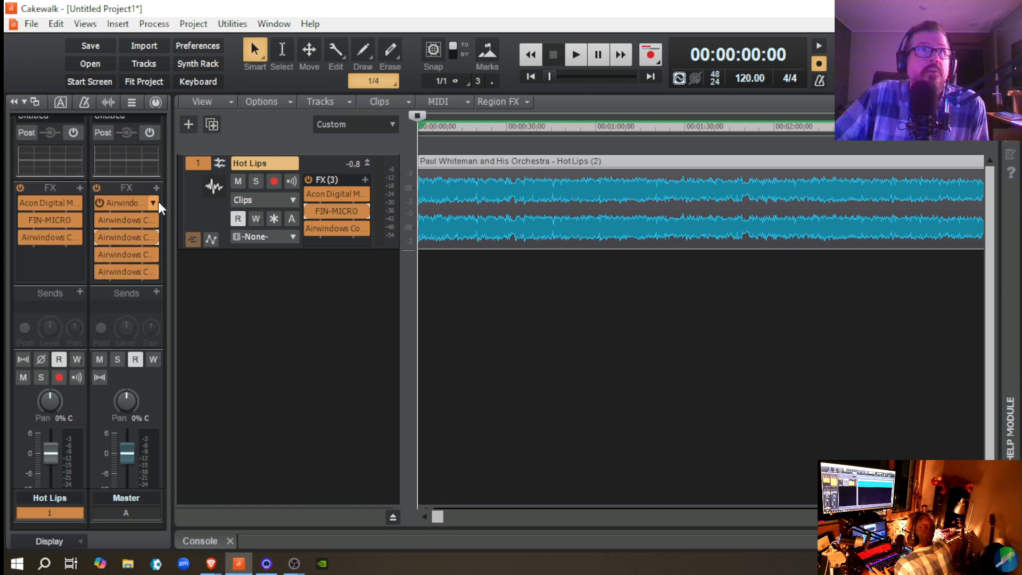
click(96, 206)
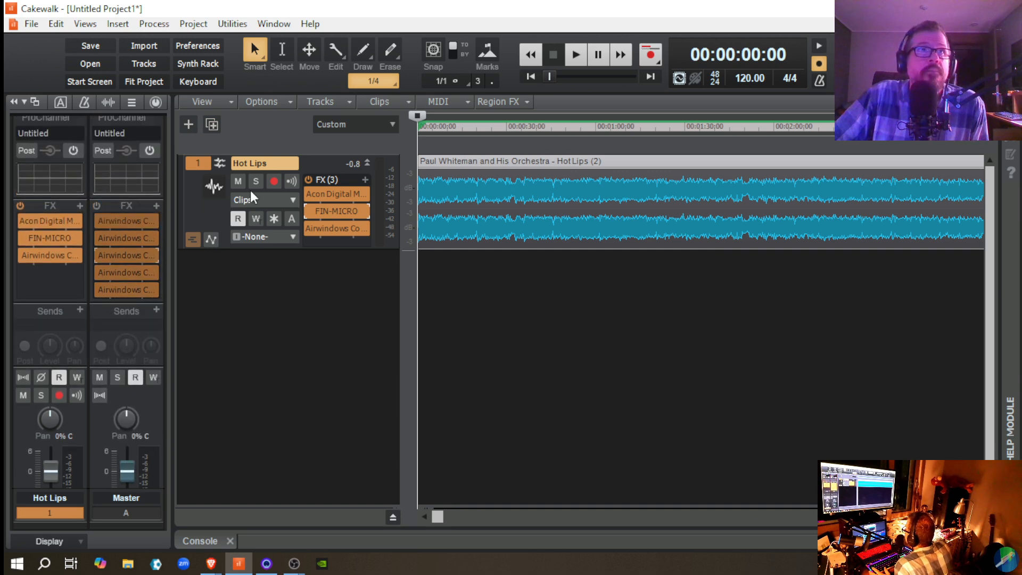
click(306, 179)
key(space)
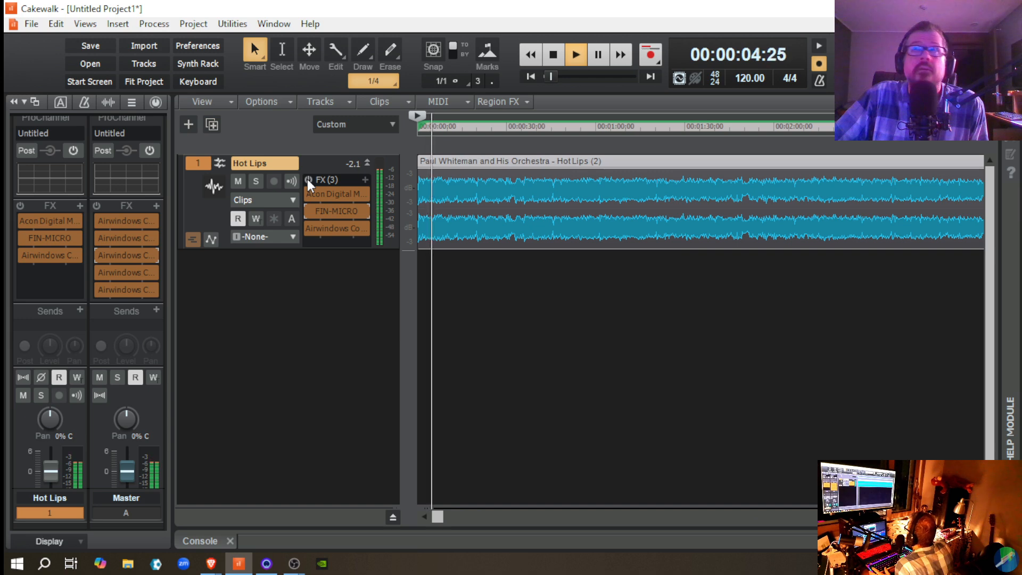
key(space)
Step: Re-enable the Hot Lips and Master effects racks and play the song from the start to hear the processed sound
click(308, 179)
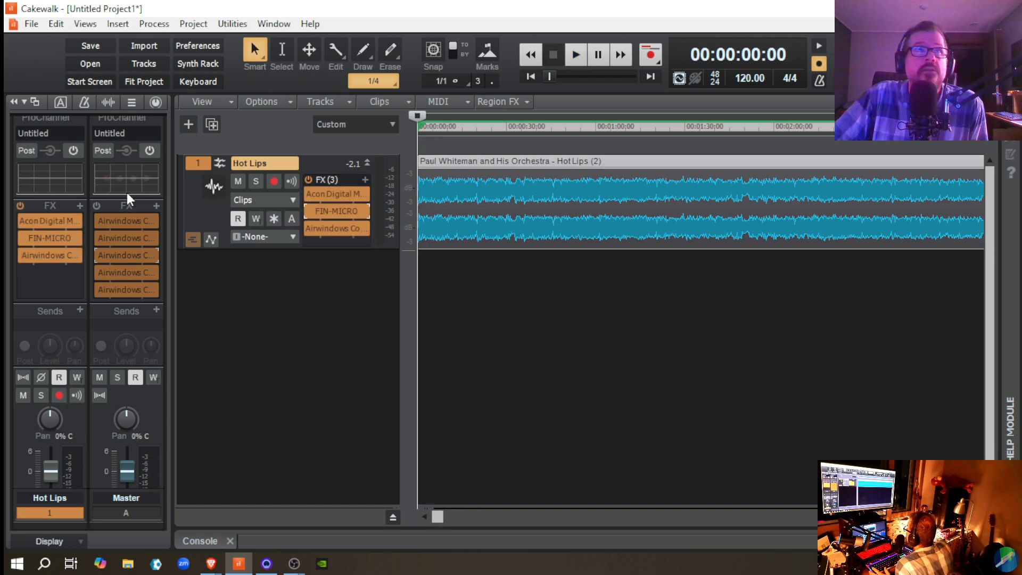
click(97, 206)
key(space)
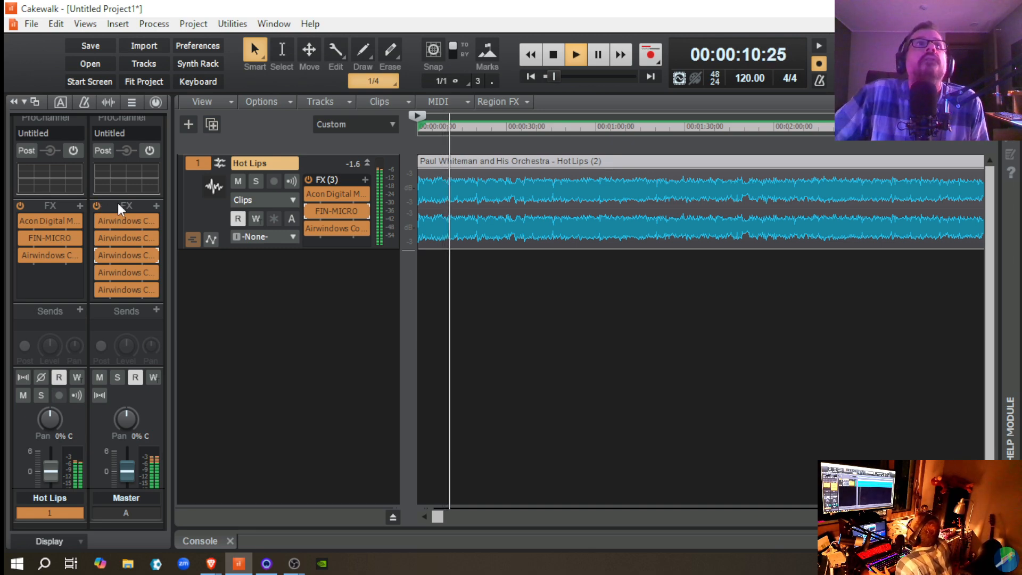
Step: Bypass both the Hot Lips and Master effects racks during playback, then switch them back on to compare
click(309, 179)
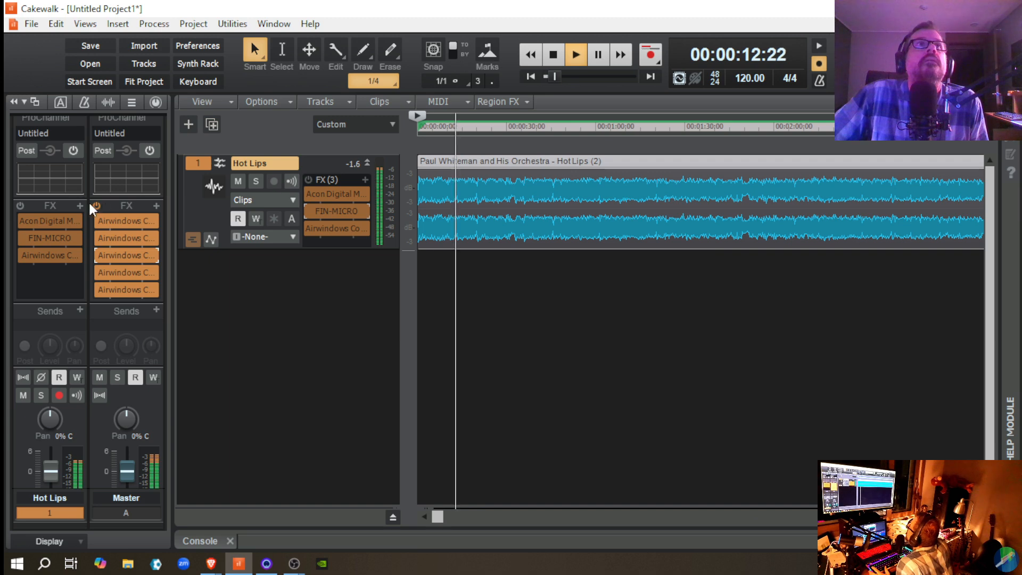
click(97, 204)
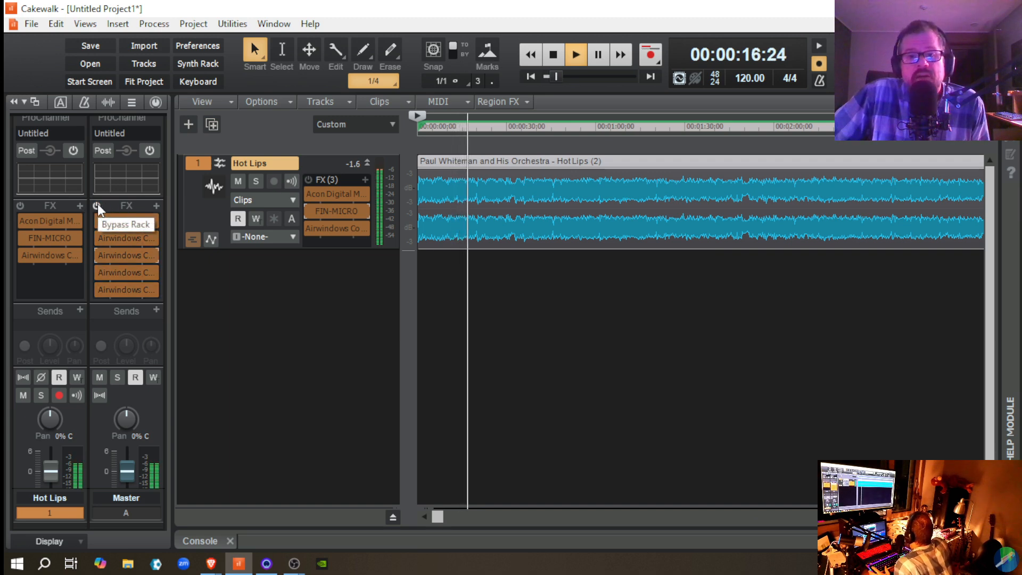
click(97, 205)
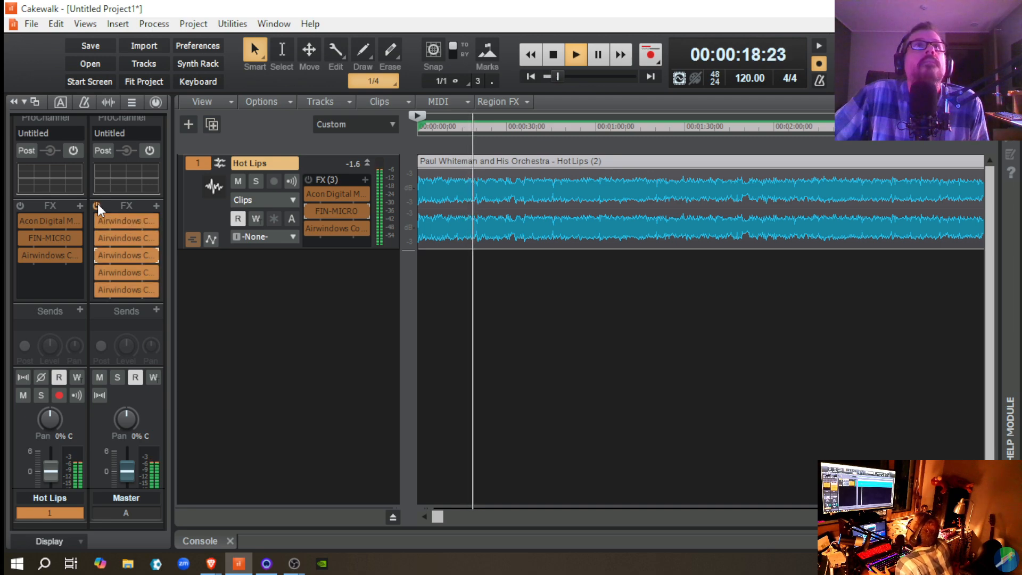
click(308, 179)
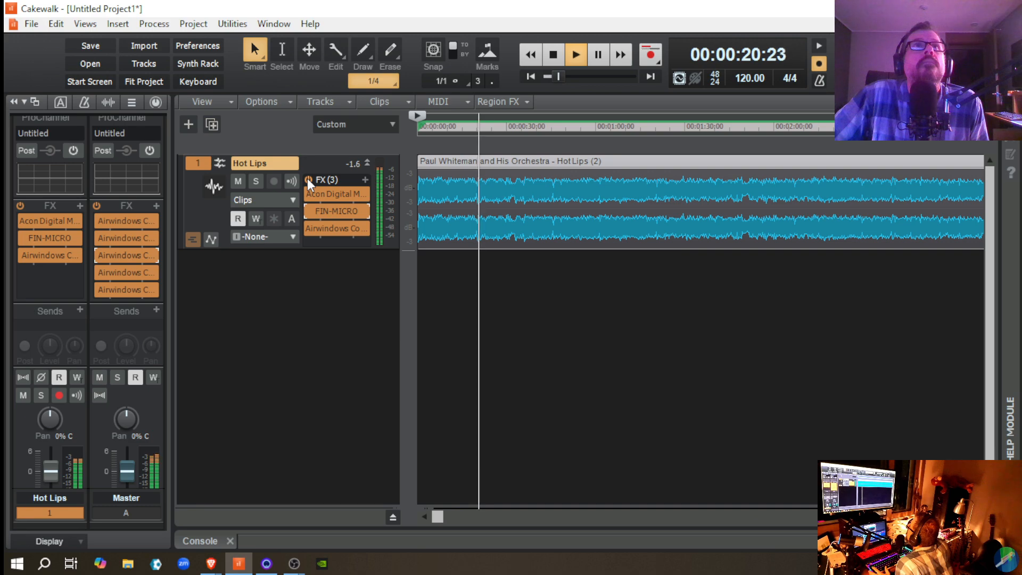
Step: Open Airwindows Consolidated on Hot Lips and set the ConsoleMC channel's MidPeak to 0.06
double_click(339, 228)
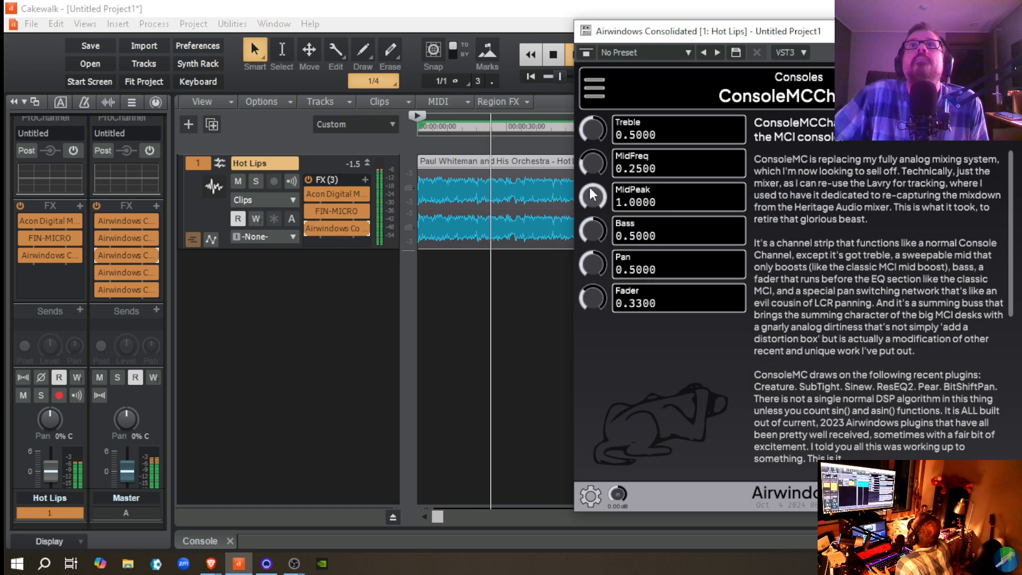
drag(601, 230, 602, 293)
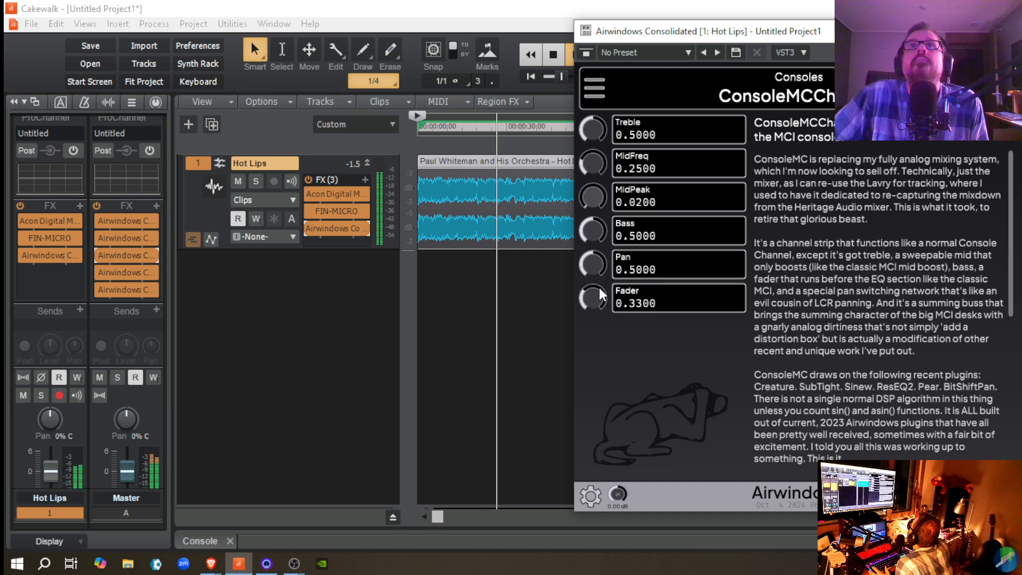
Step: Compare the new MidPeak setting by toggling the Hot Lips and Master effects racks off and on during playback
click(309, 180)
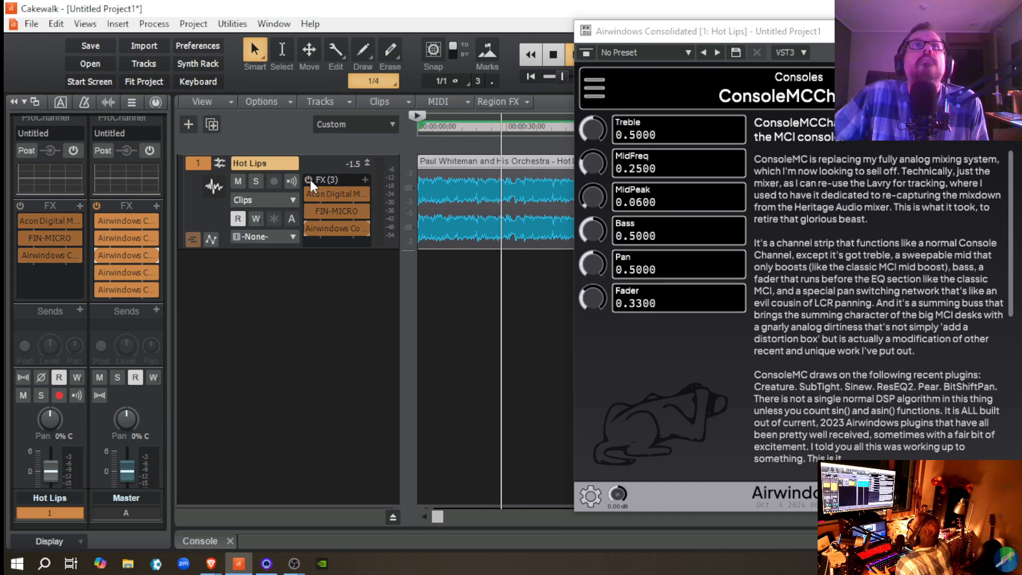
click(94, 203)
click(95, 203)
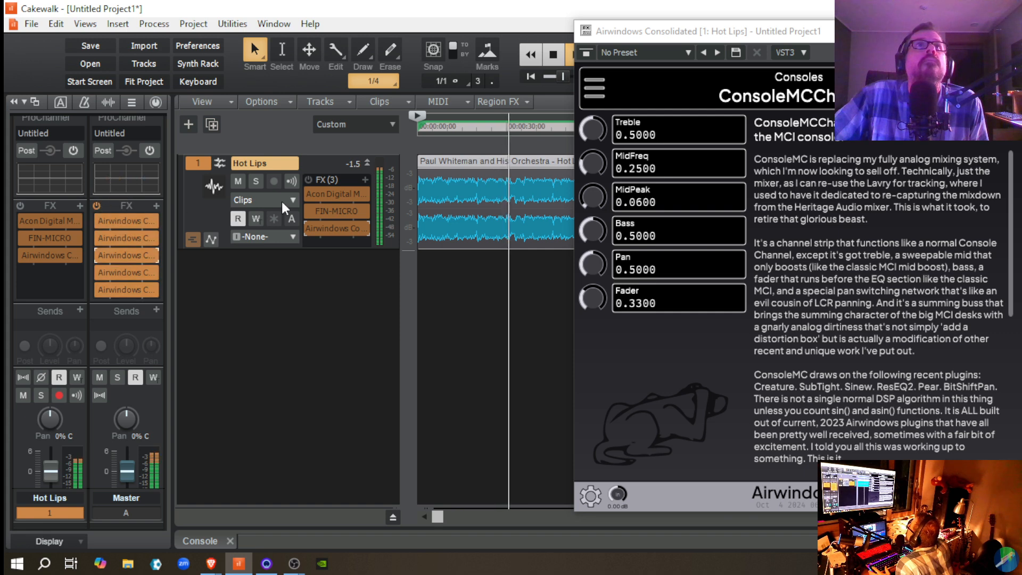
click(309, 181)
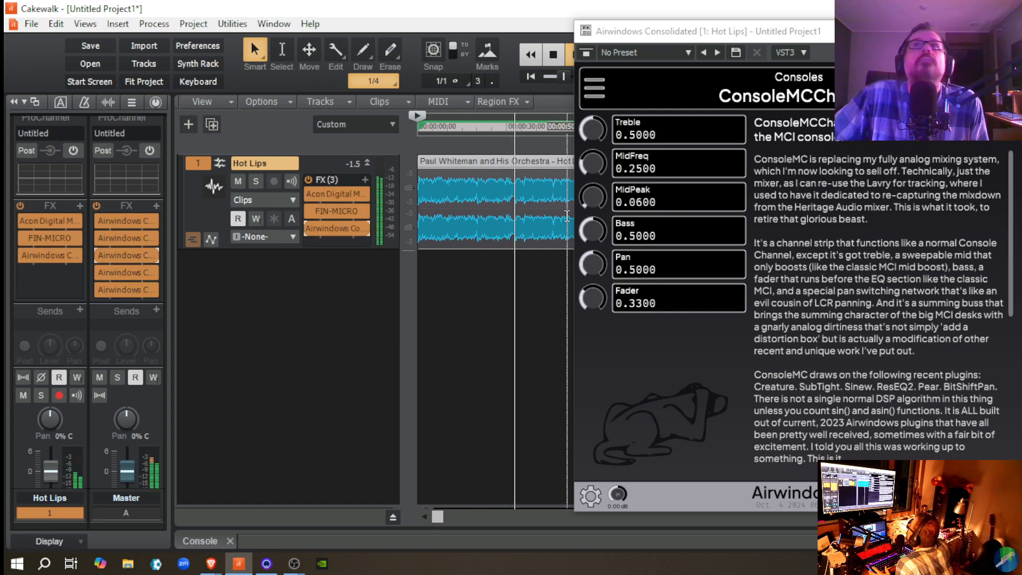
Step: Sweep the Hot Lips ConsoleMCChannel's MidPeak between 0 and 1 during playback and settle on 0.71
double_click(594, 197)
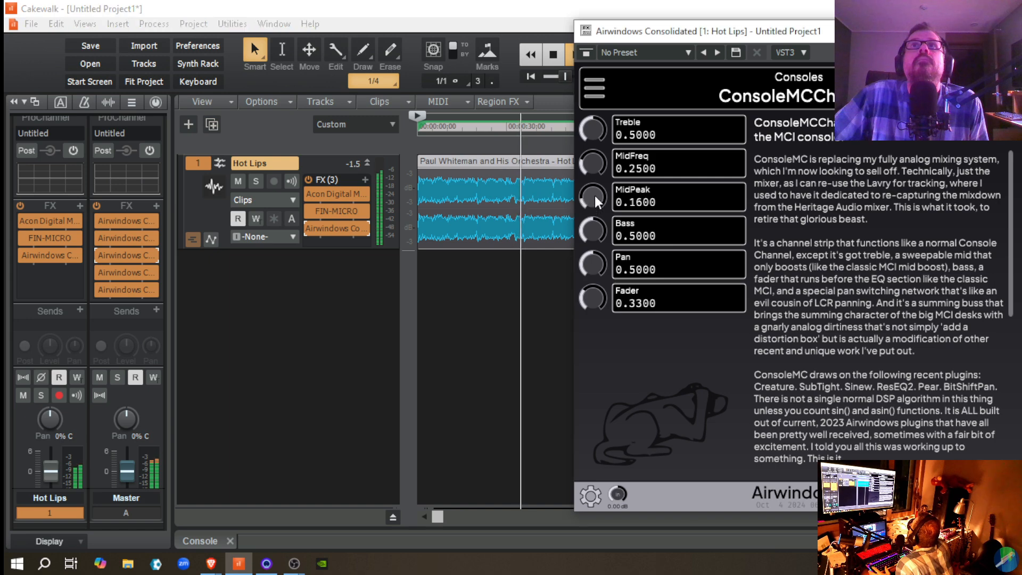
drag(593, 163, 583, 125)
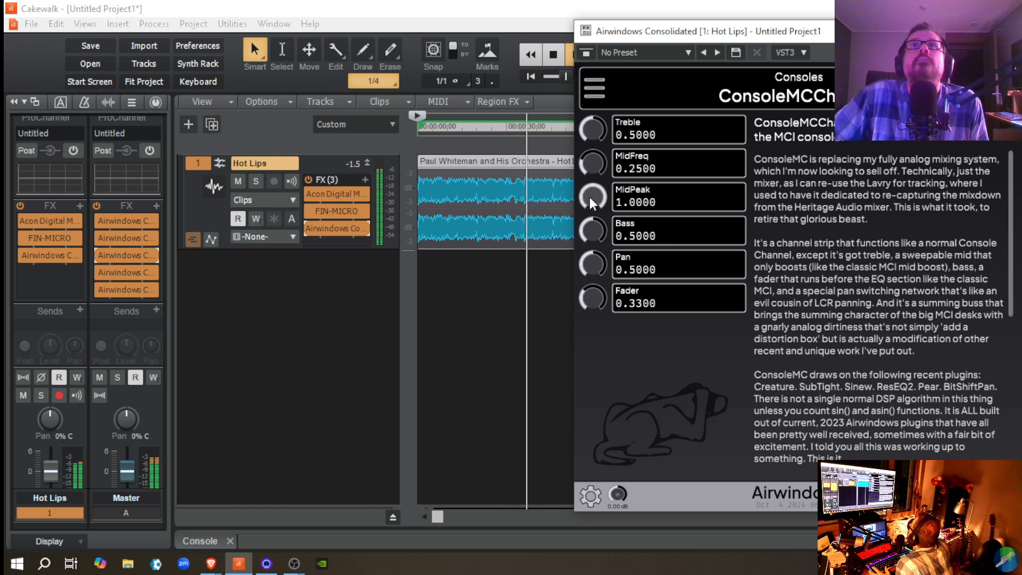
drag(589, 196, 602, 269)
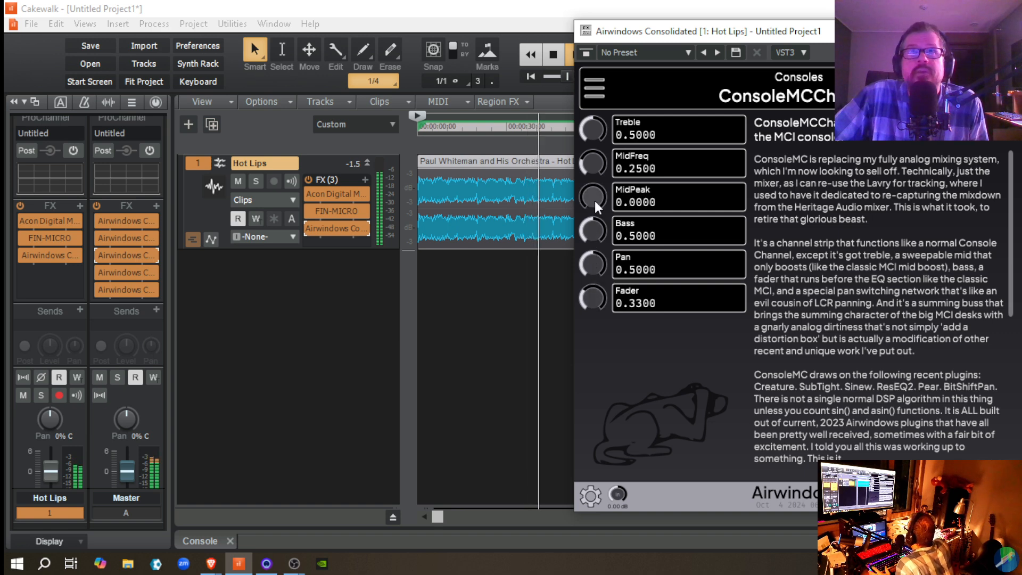
drag(593, 199, 593, 178)
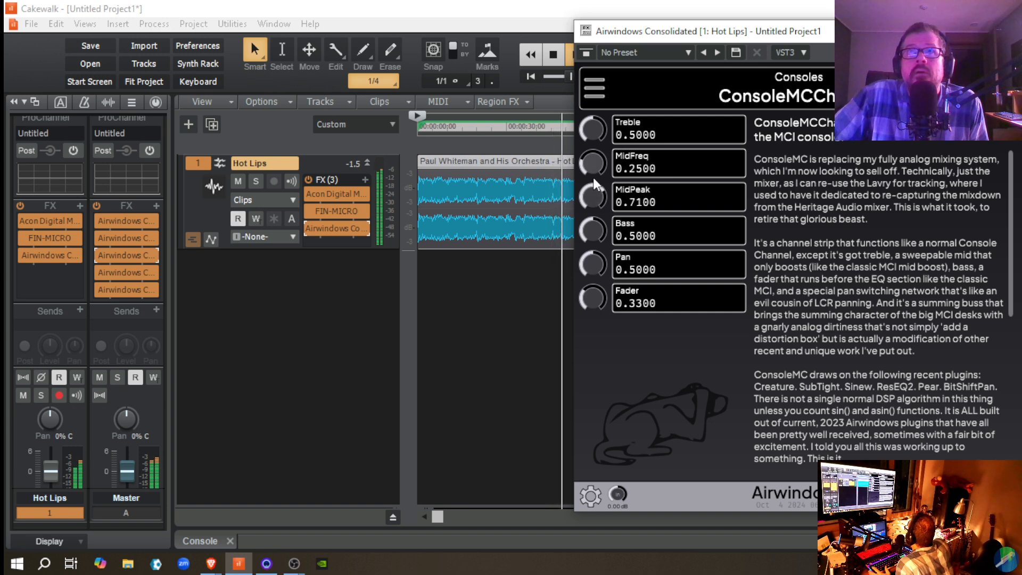
key(space)
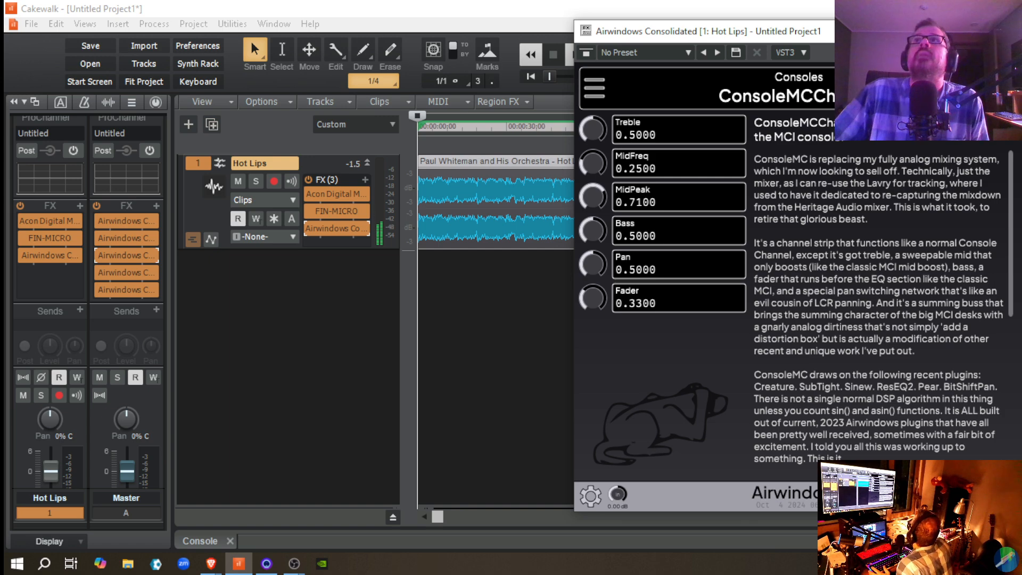
drag(830, 33, 530, 15)
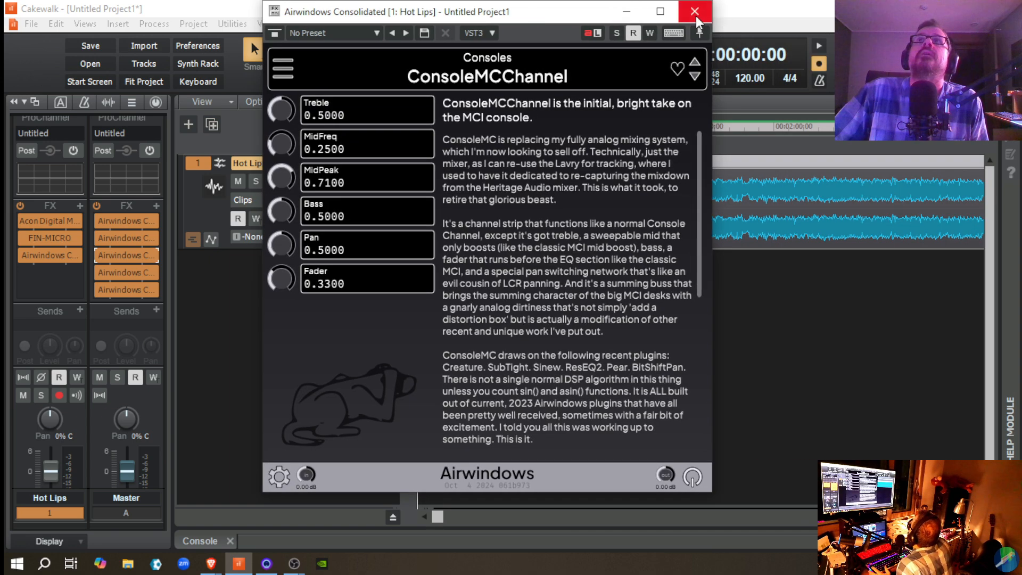
click(696, 11)
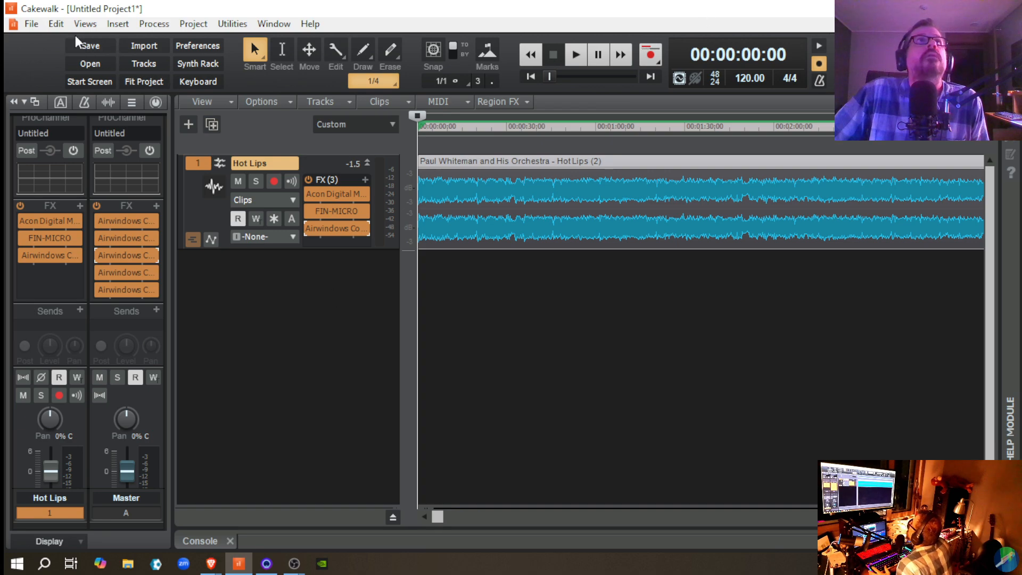
Step: Save the project as Hot Lips (Whiteman) in the Cakewalk Projects folder, in Normal format with all audio copied
click(87, 47)
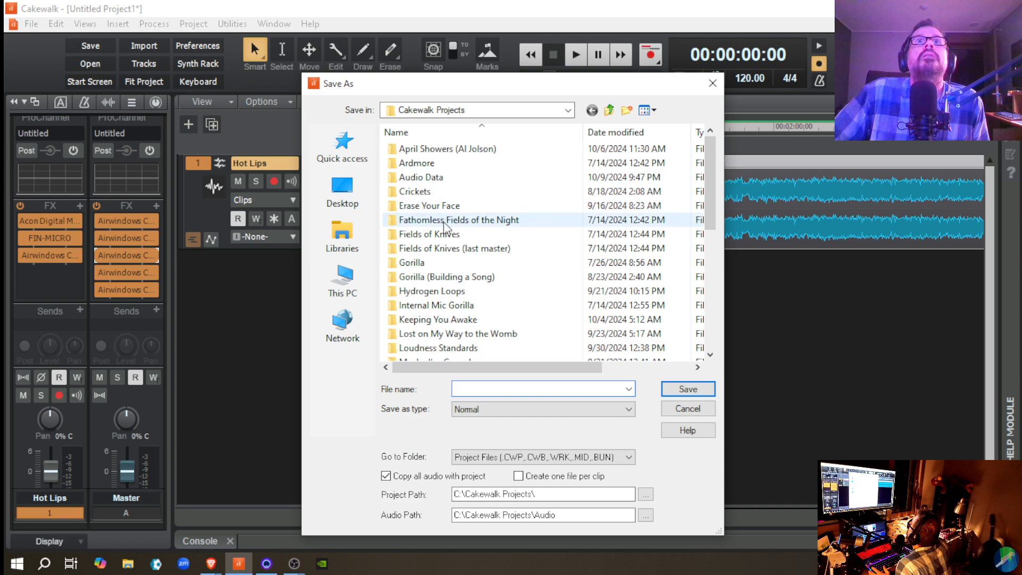
scroll(458, 325, down, 3)
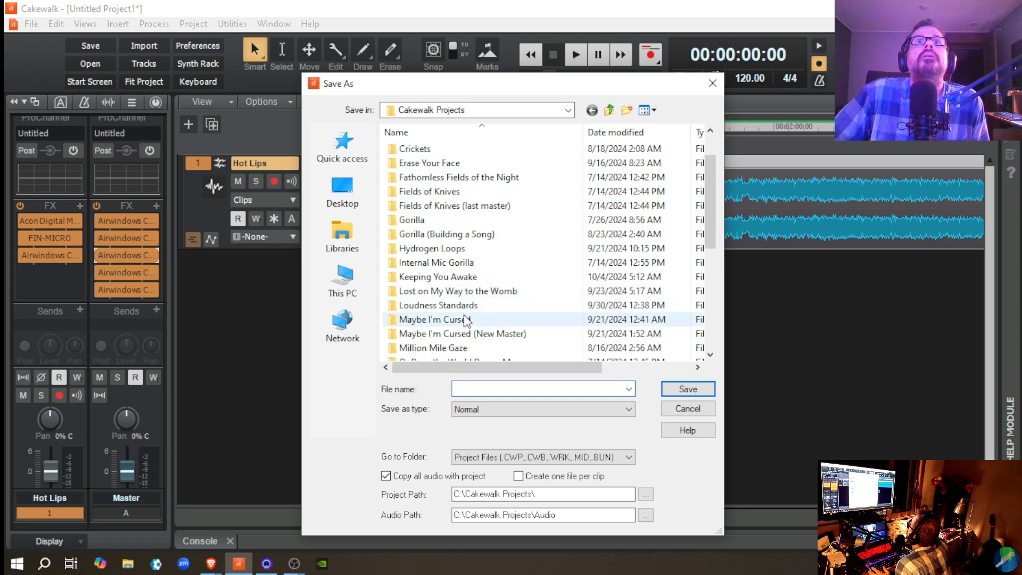
scroll(479, 342, down, 2)
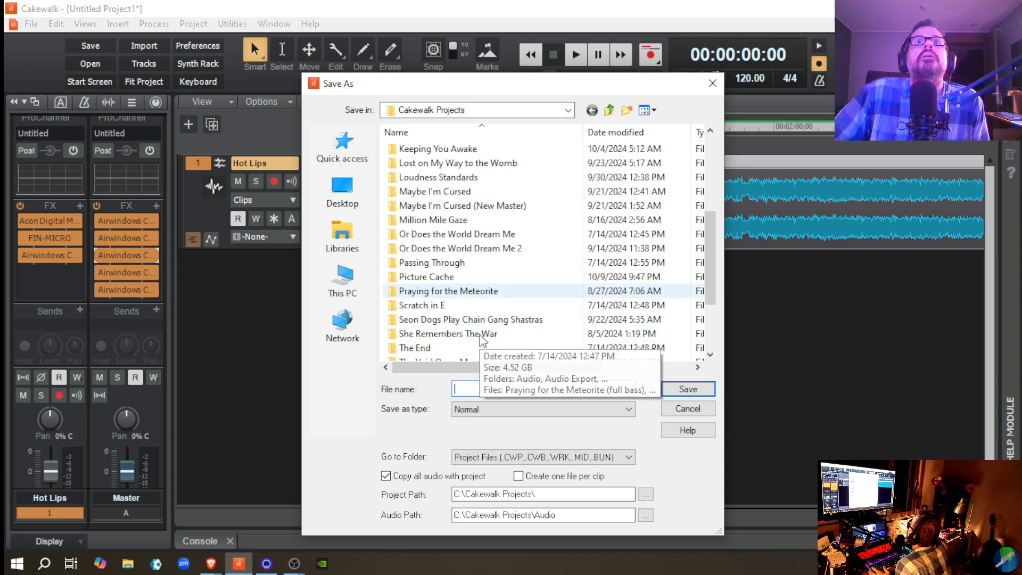
scroll(483, 341, down, 1)
scroll(483, 339, up, 3)
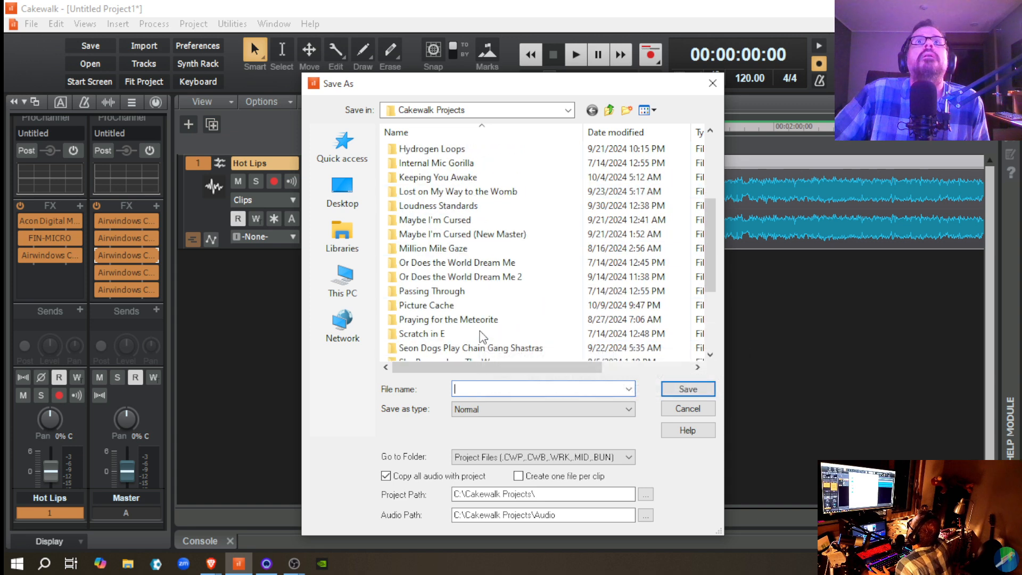
scroll(479, 269, up, 2)
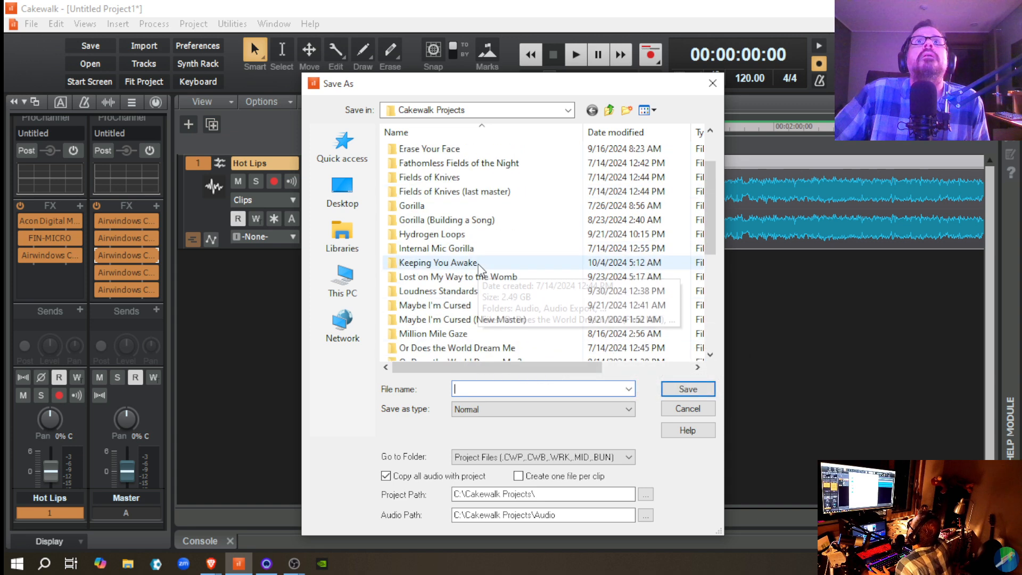
scroll(508, 234, up, 2)
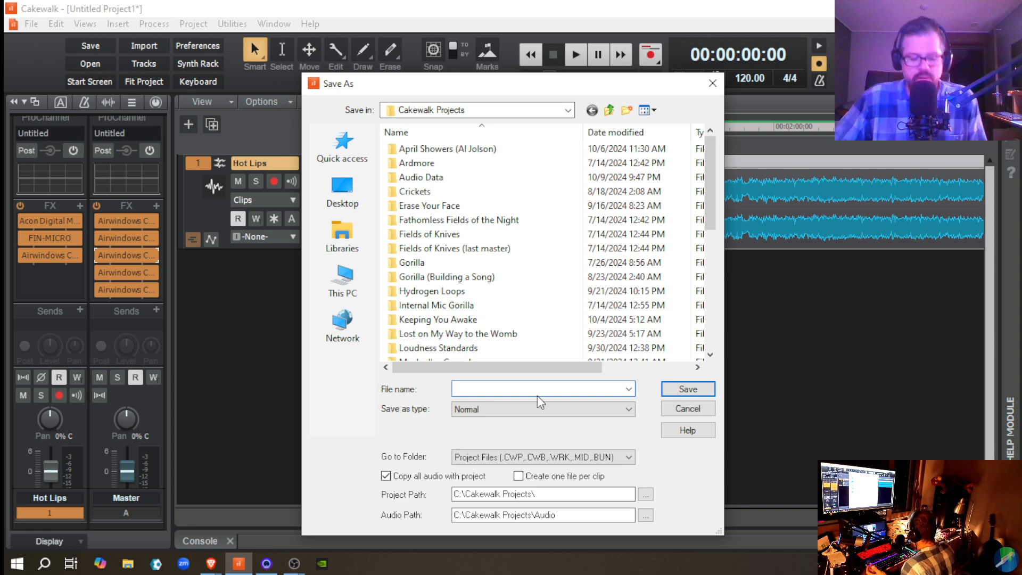
text(Hot Lips (Whiteman)
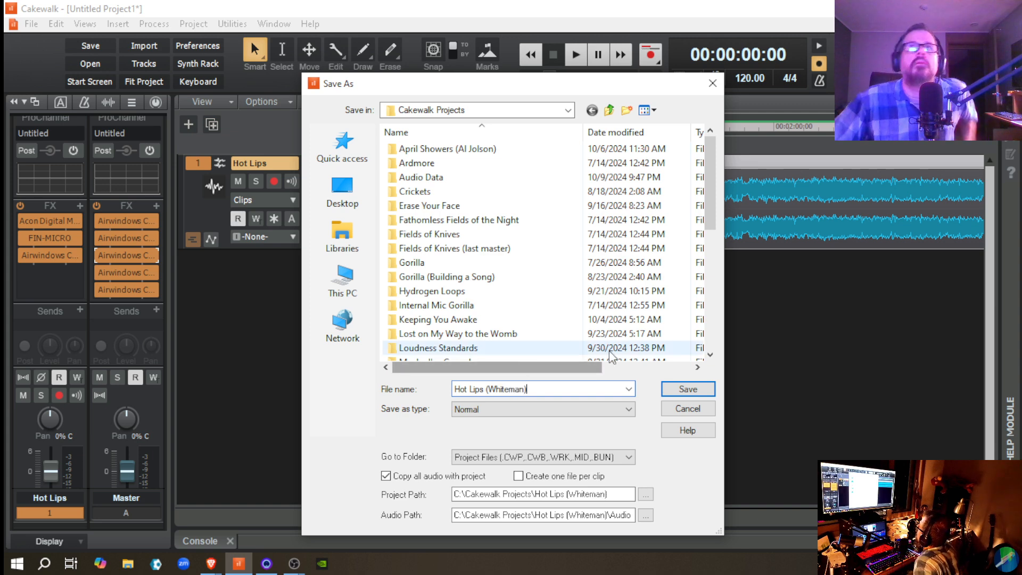
click(686, 393)
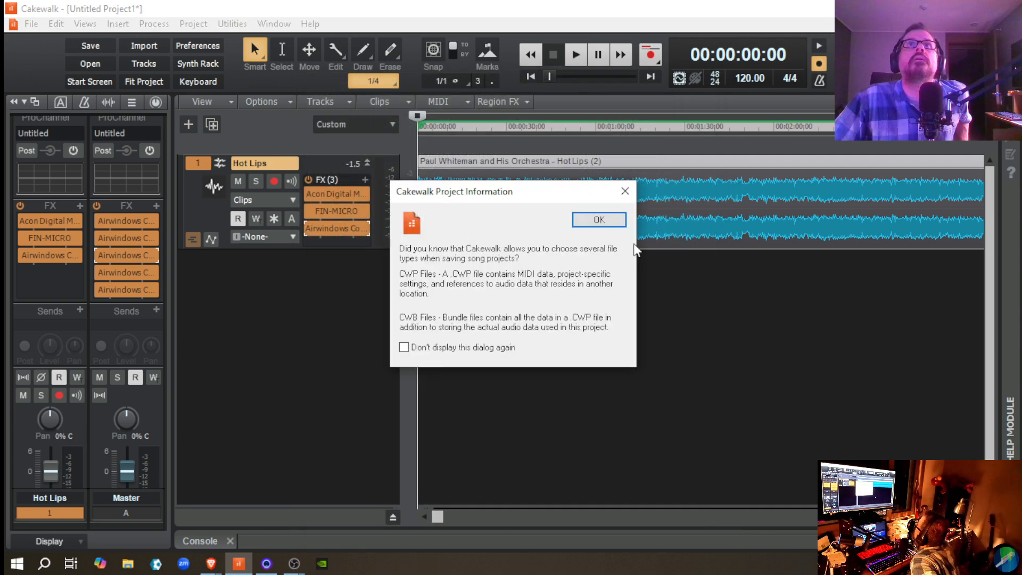
click(595, 223)
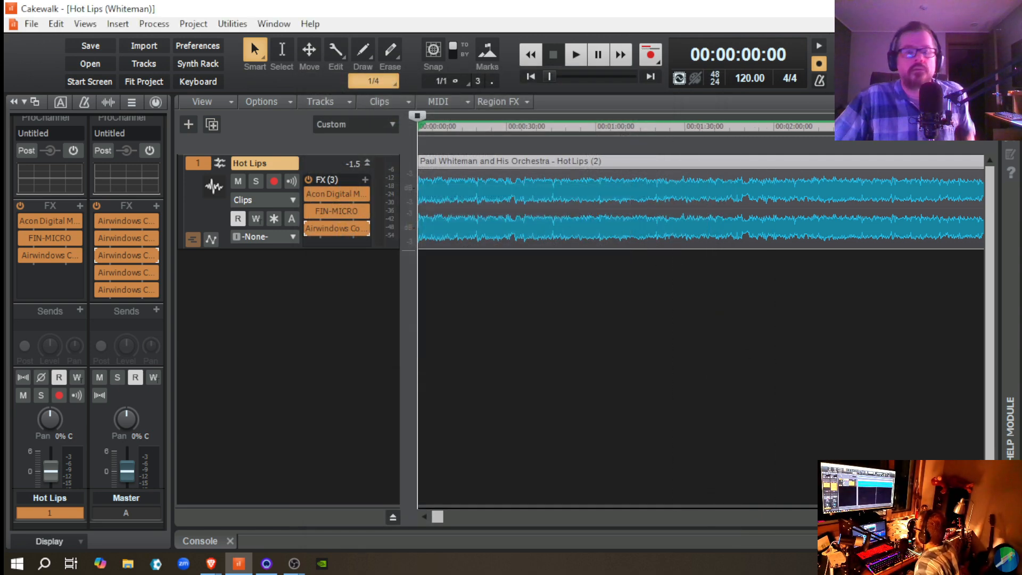